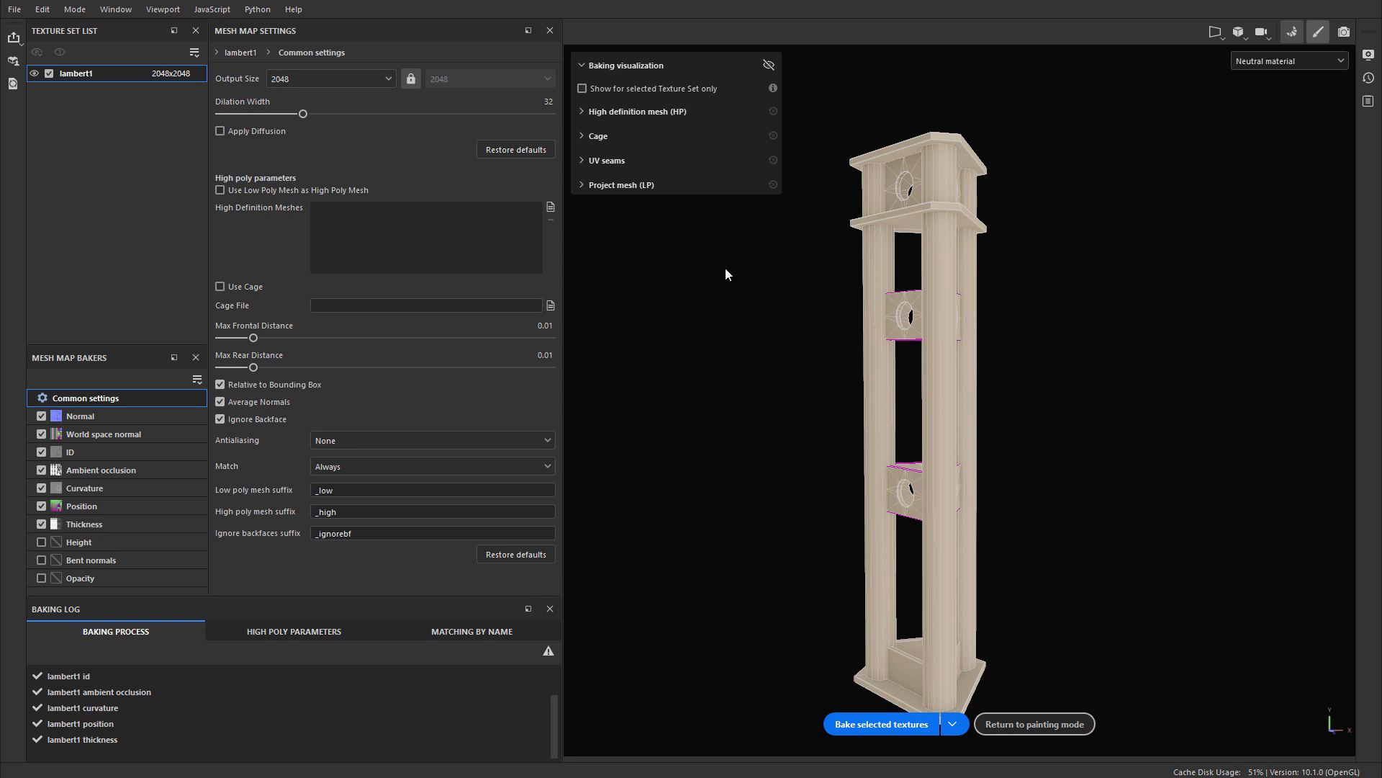
Step: Examine the textured three-column steel beam stand up close and as a whole in painting mode
{"action": "right_click_drag", "start_coordinate": [581, 273], "coordinate": [700, 238], "text": "alt"}
{"action": "left_click_drag", "start_coordinate": [701, 237], "coordinate": [664, 235], "text": "alt"}
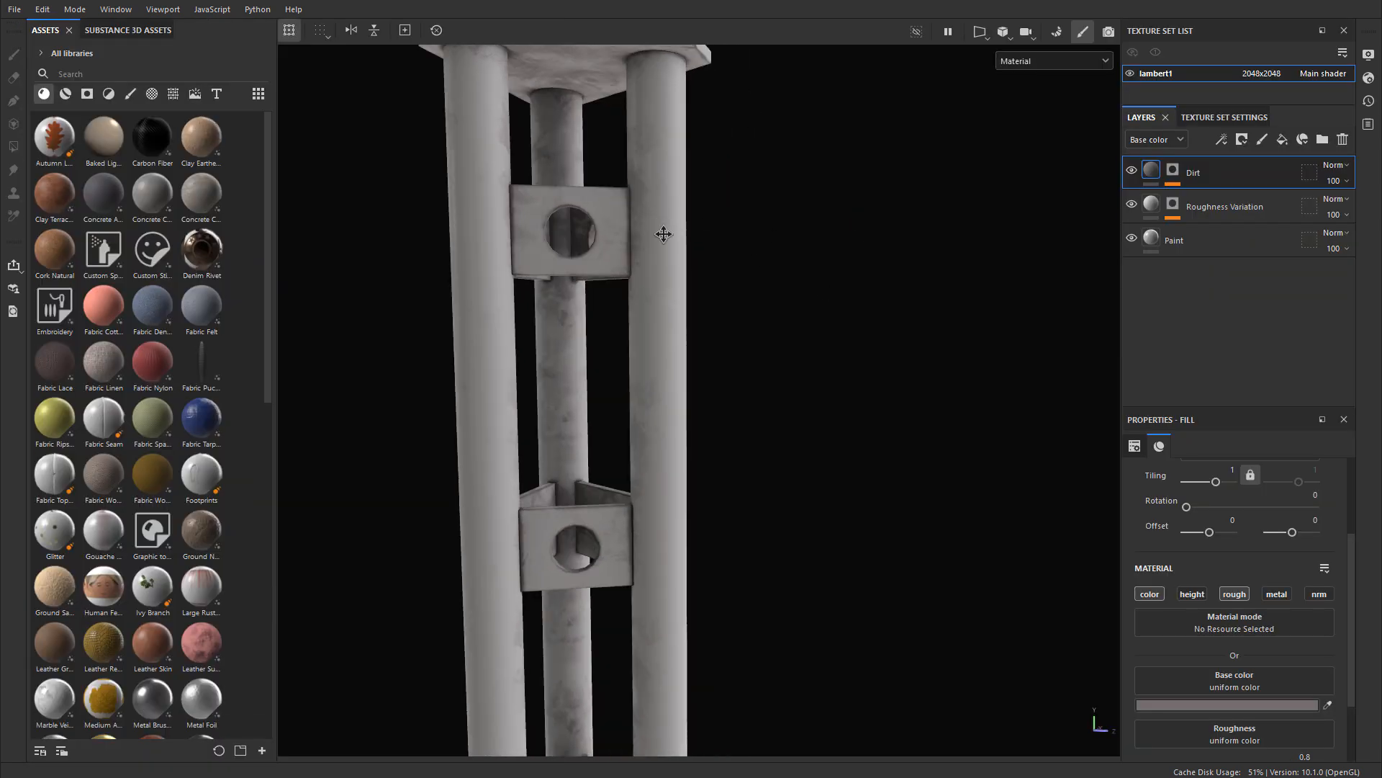
{"action": "middle_click_drag", "start_coordinate": [663, 234], "coordinate": [661, 440], "text": "alt"}
{"action": "mouse_move", "coordinate": [656, 414]}
{"action": "right_mouse_down", "text": "shift"}
{"action": "mouse_move", "coordinate": [687, 402]}
{"action": "mouse_move", "coordinate": [635, 411]}
{"action": "right_mouse_up", "text": "shift"}
{"action": "key", "text": "f"}
Step: Replace the project mesh with unitedterminal_steelbeam_arch_straight_02_SubPainter.fbx and return to painting mode after baking to inspect the beams
{"action": "left_click", "coordinate": [14, 9]}
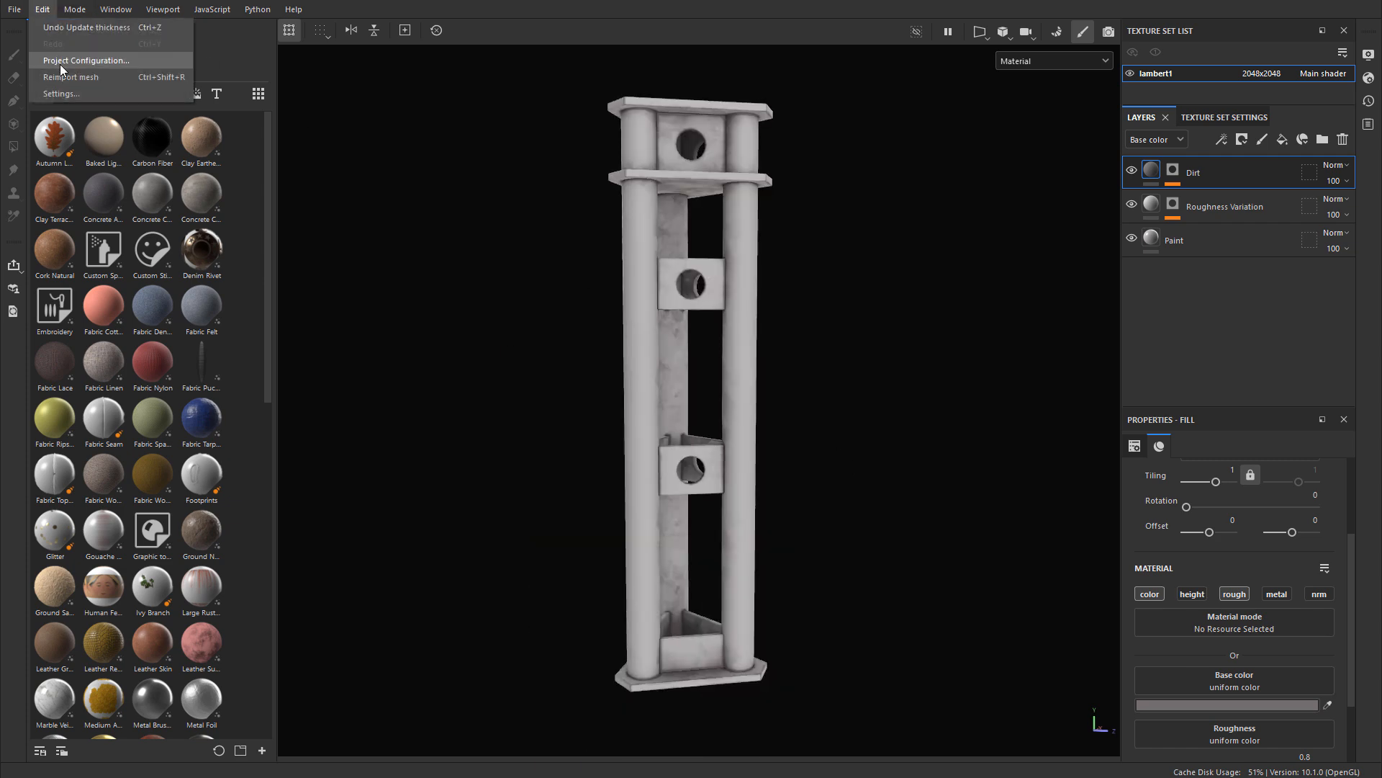
{"action": "left_click", "coordinate": [59, 64]}
{"action": "left_click", "coordinate": [807, 262]}
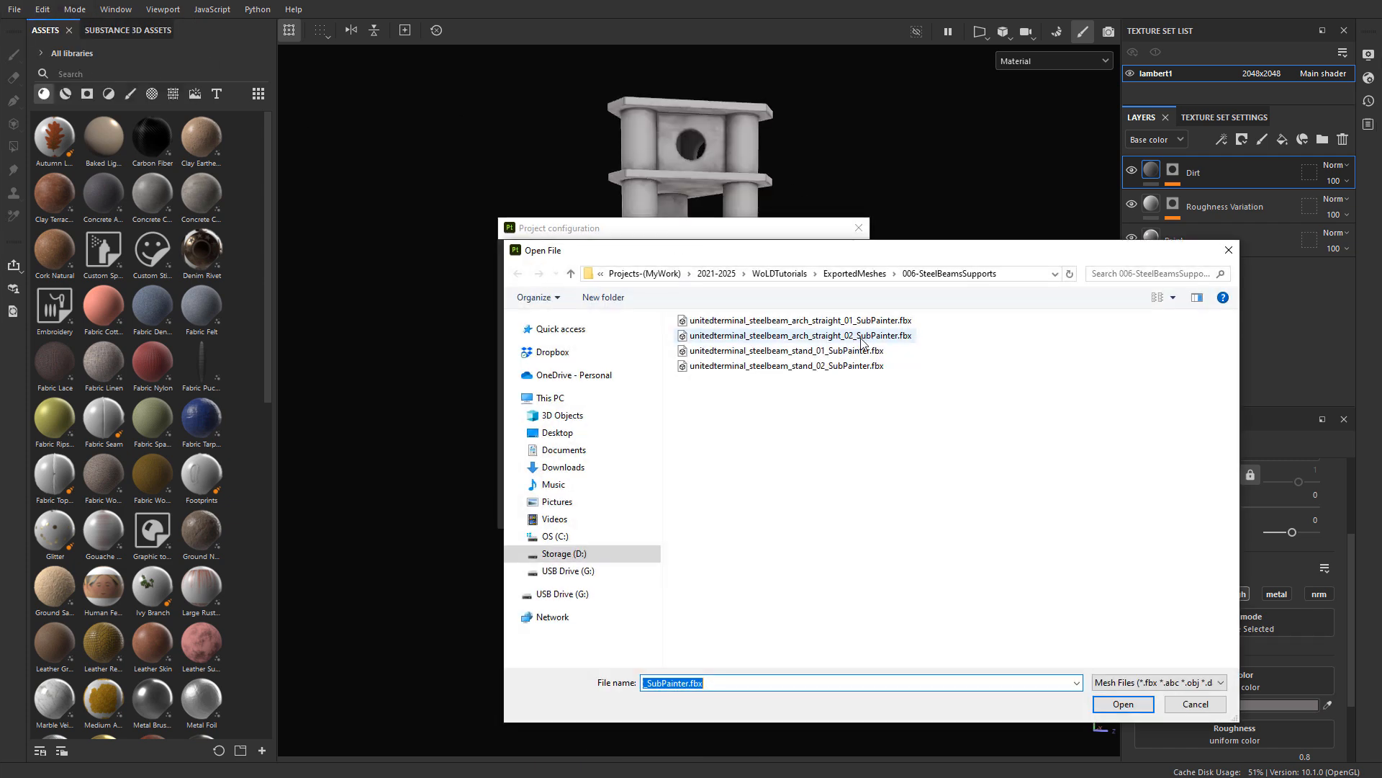
{"action": "double_click", "coordinate": [727, 336]}
{"action": "left_click", "coordinate": [763, 510]}
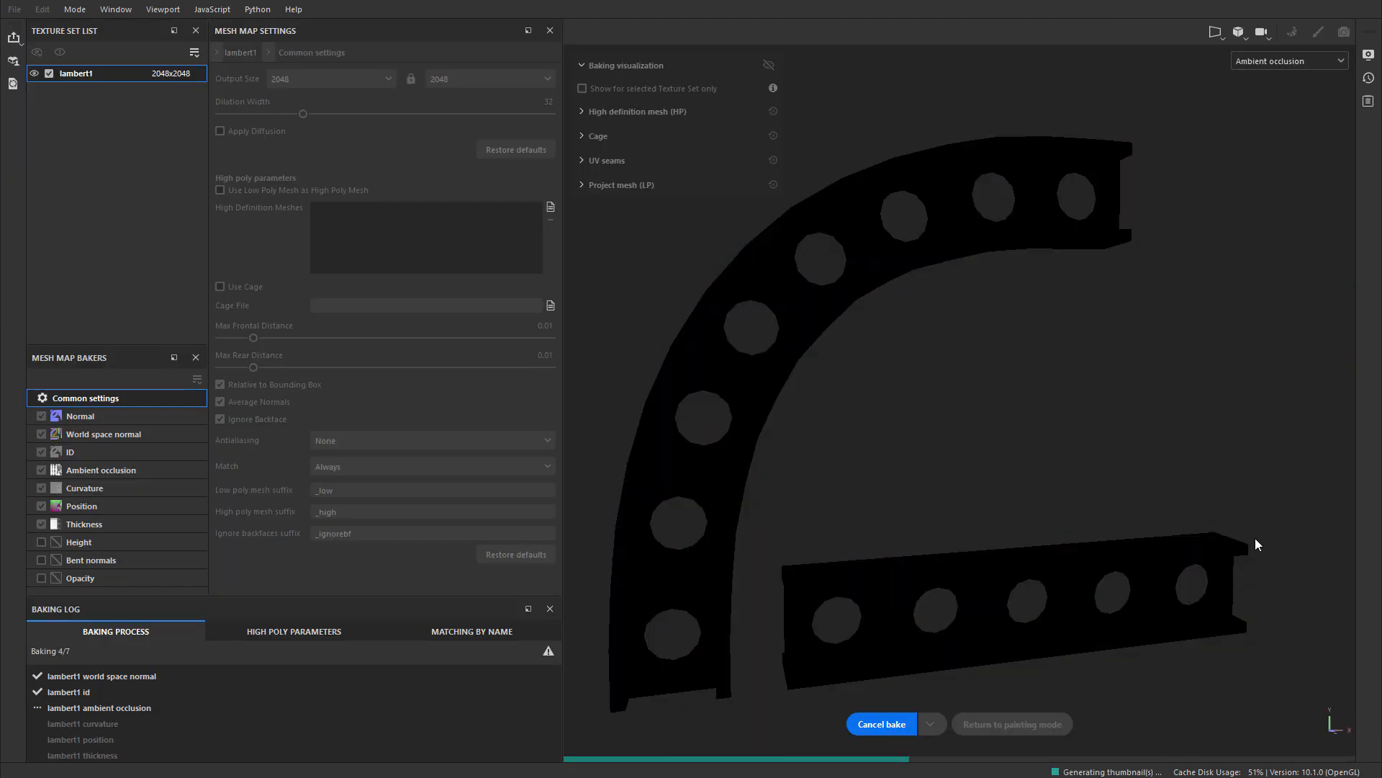
{"action": "left_click", "coordinate": [1319, 31]}
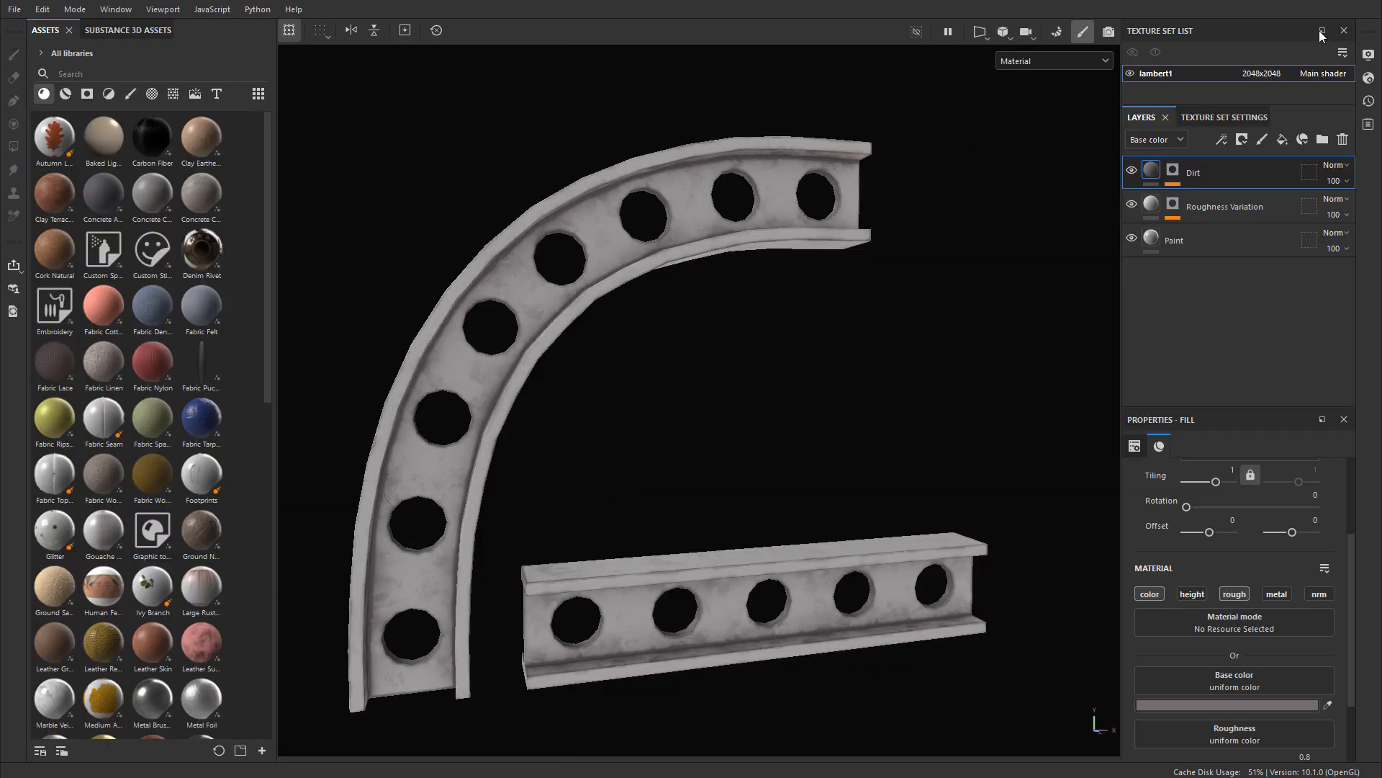
{"action": "mouse_move", "coordinate": [761, 382]}
{"action": "right_mouse_down", "text": "alt"}
{"action": "mouse_move", "coordinate": [818, 422]}
{"action": "mouse_move", "coordinate": [784, 416]}
{"action": "right_mouse_up", "text": "alt"}
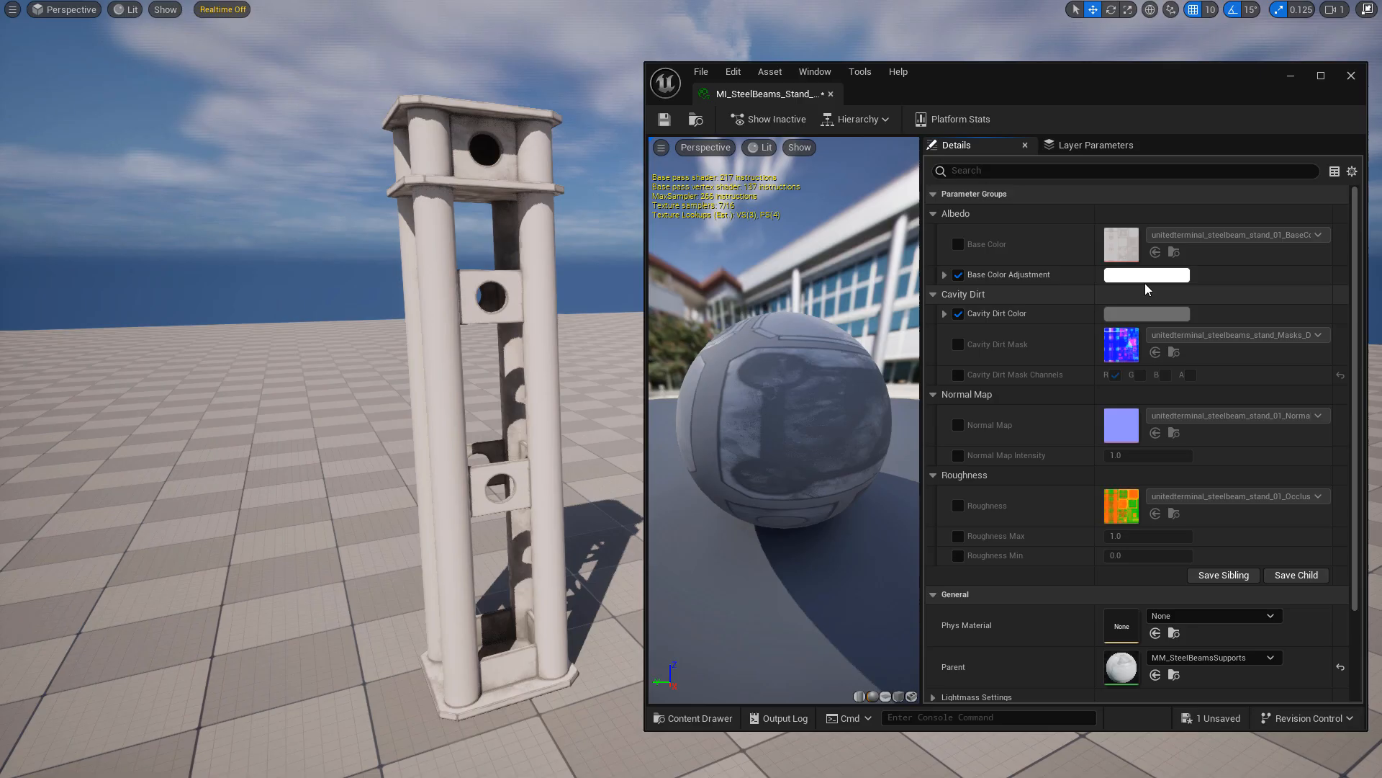
Step: Switch to Unreal Editor and set the stand material's Base Color Adjustment to light red and adjust the Cavity Dirt Color's gray brightness
{"action": "left_click", "coordinate": [1145, 278]}
{"action": "left_click_drag", "start_coordinate": [940, 405], "coordinate": [971, 400]}
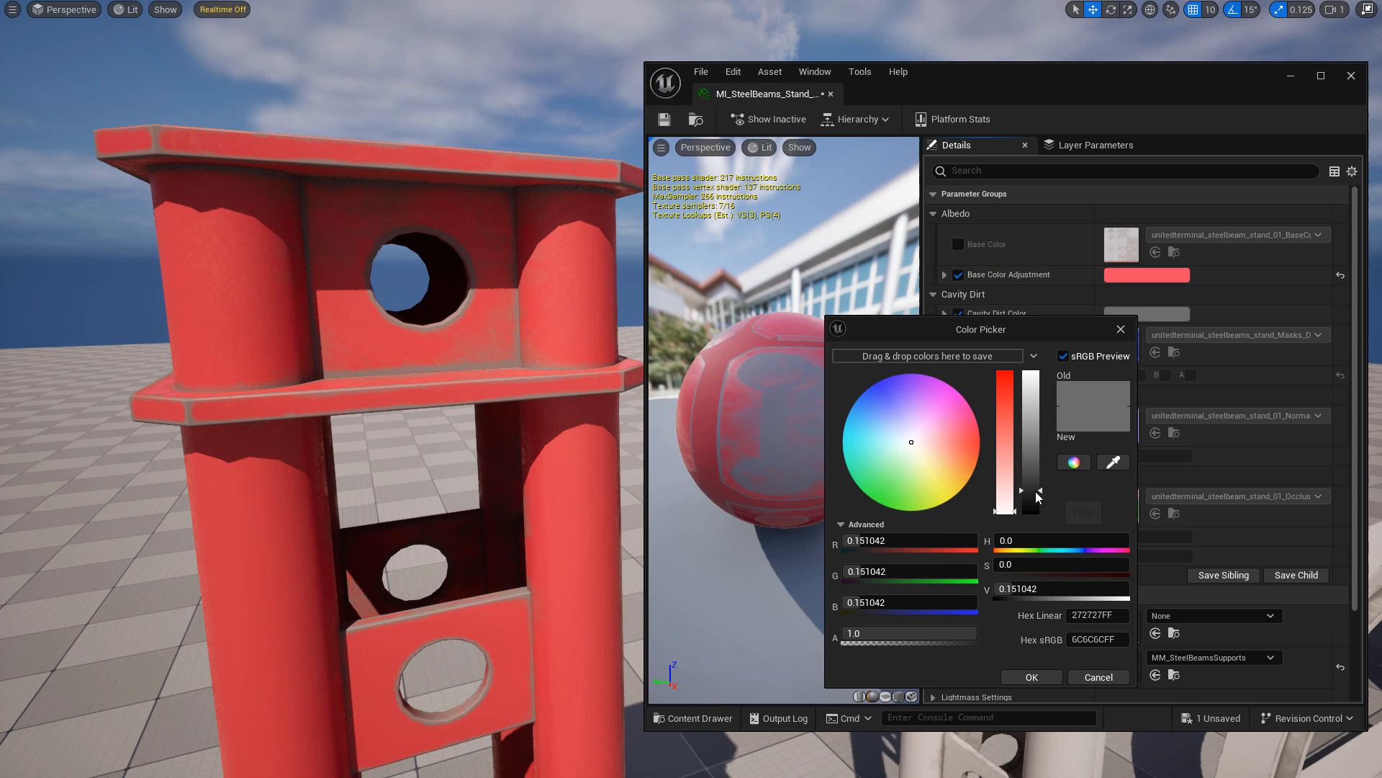
{"action": "mouse_move", "coordinate": [1035, 491]}
{"action": "left_mouse_down"}
{"action": "mouse_move", "coordinate": [1041, 461]}
{"action": "mouse_move", "coordinate": [1041, 476]}
{"action": "left_mouse_up"}
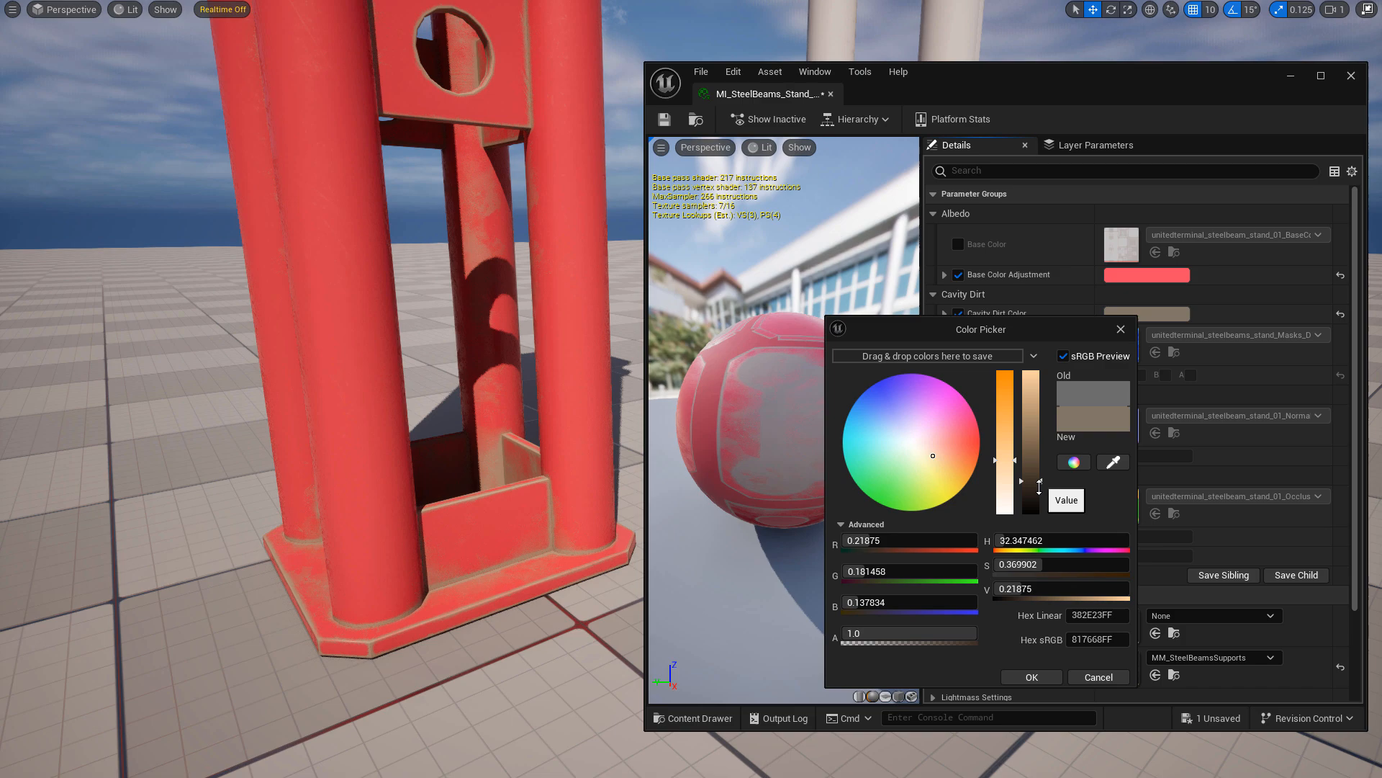
{"action": "left_click_drag", "start_coordinate": [1037, 488], "coordinate": [1037, 495]}
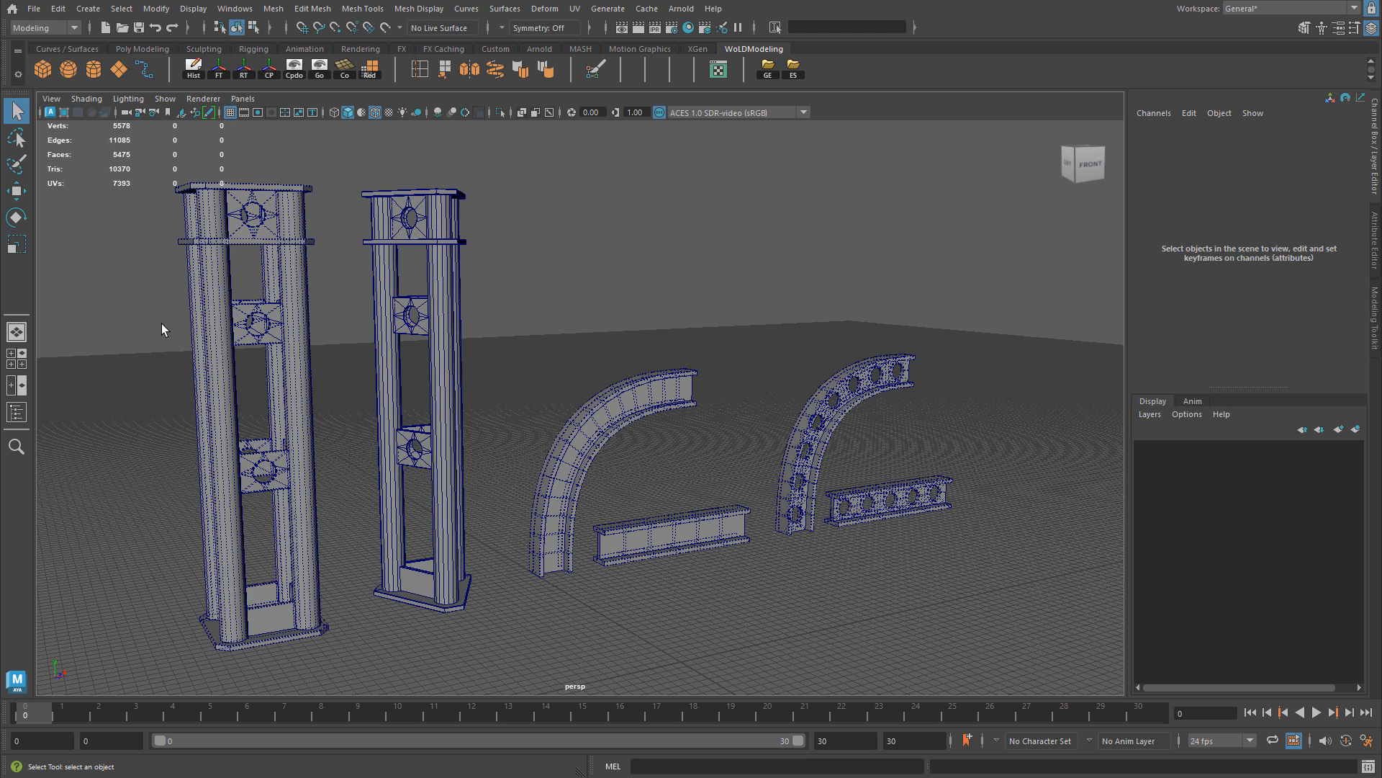
Step: Switch to Maya and select the two stands, the solid arch and straight beam, and the perforated pair in turn
{"action": "left_click", "coordinate": [198, 349]}
{"action": "left_click", "coordinate": [409, 402]}
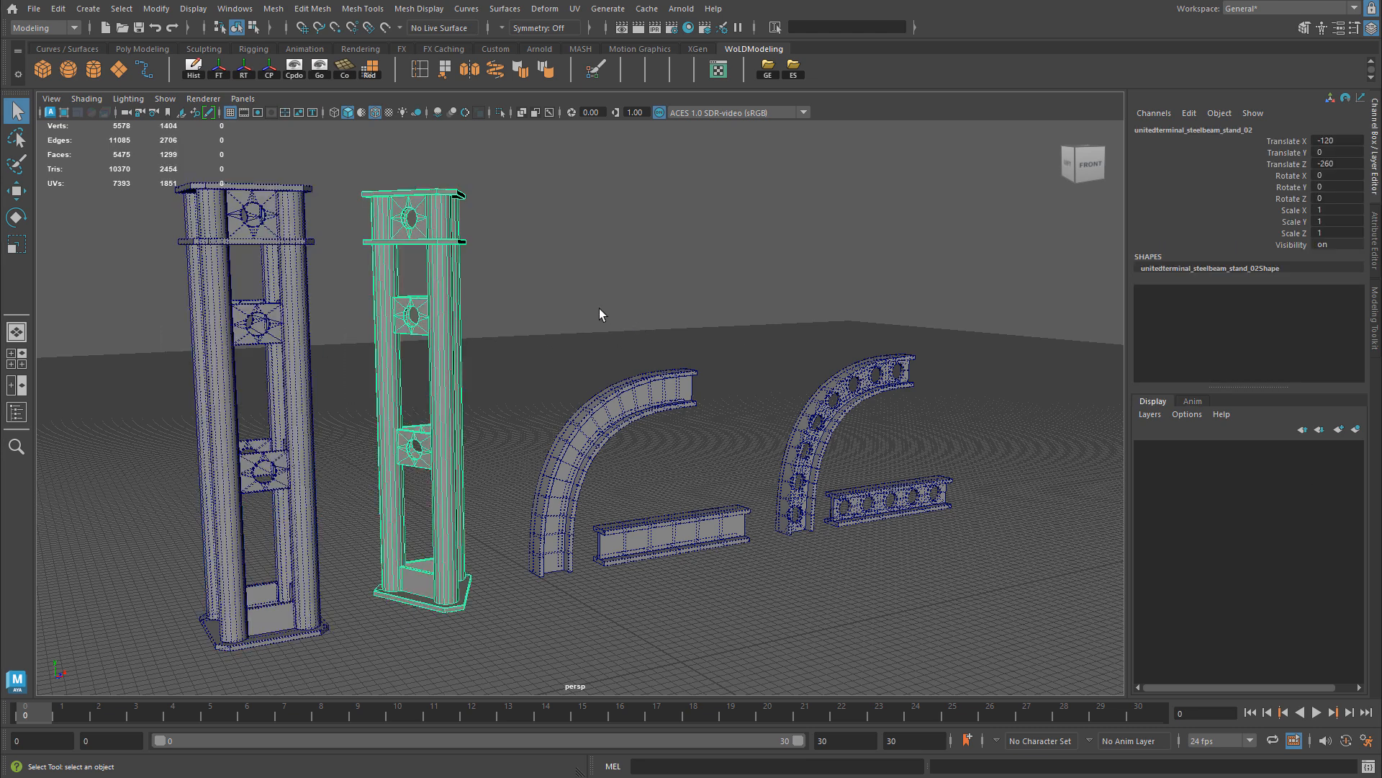
{"action": "left_click", "coordinate": [627, 407]}
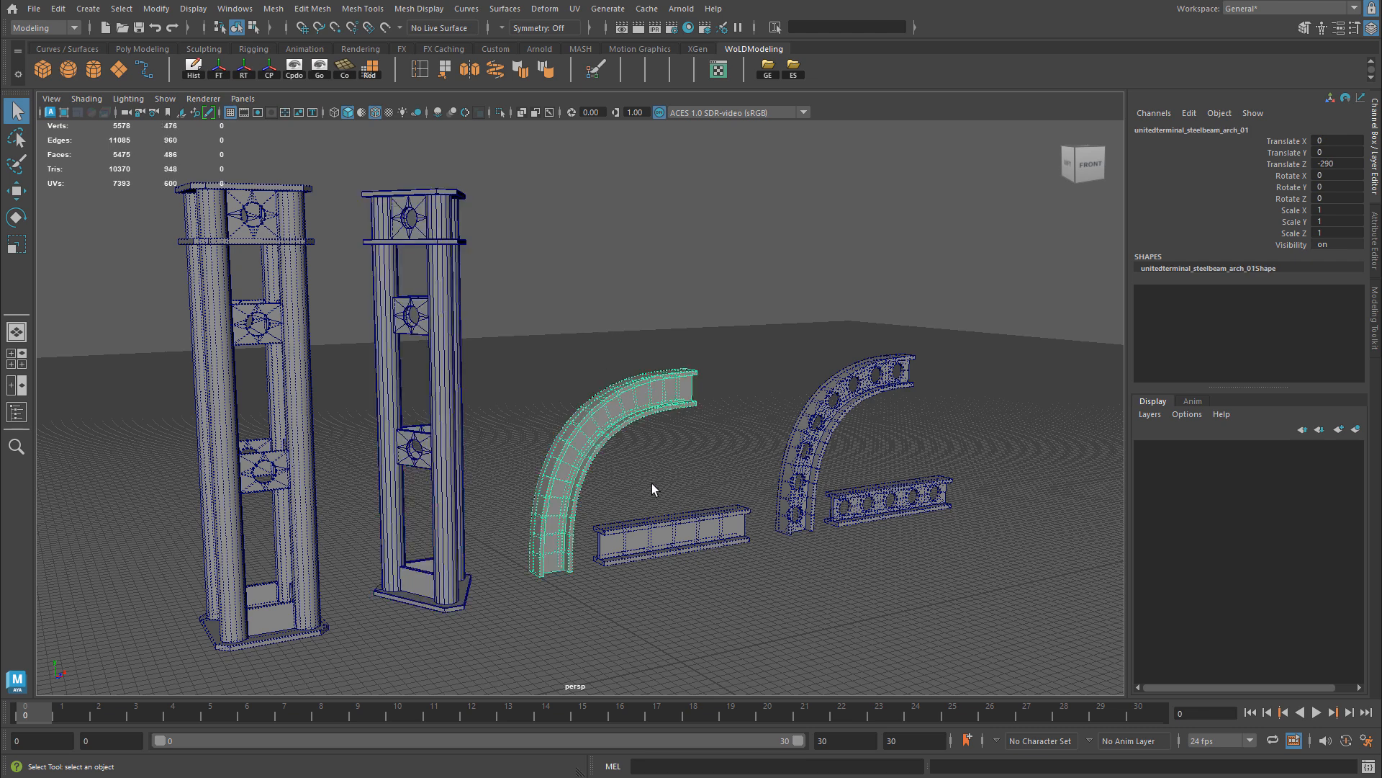
{"action": "left_click", "coordinate": [670, 536]}
{"action": "left_click", "coordinate": [626, 407], "text": "shift"}
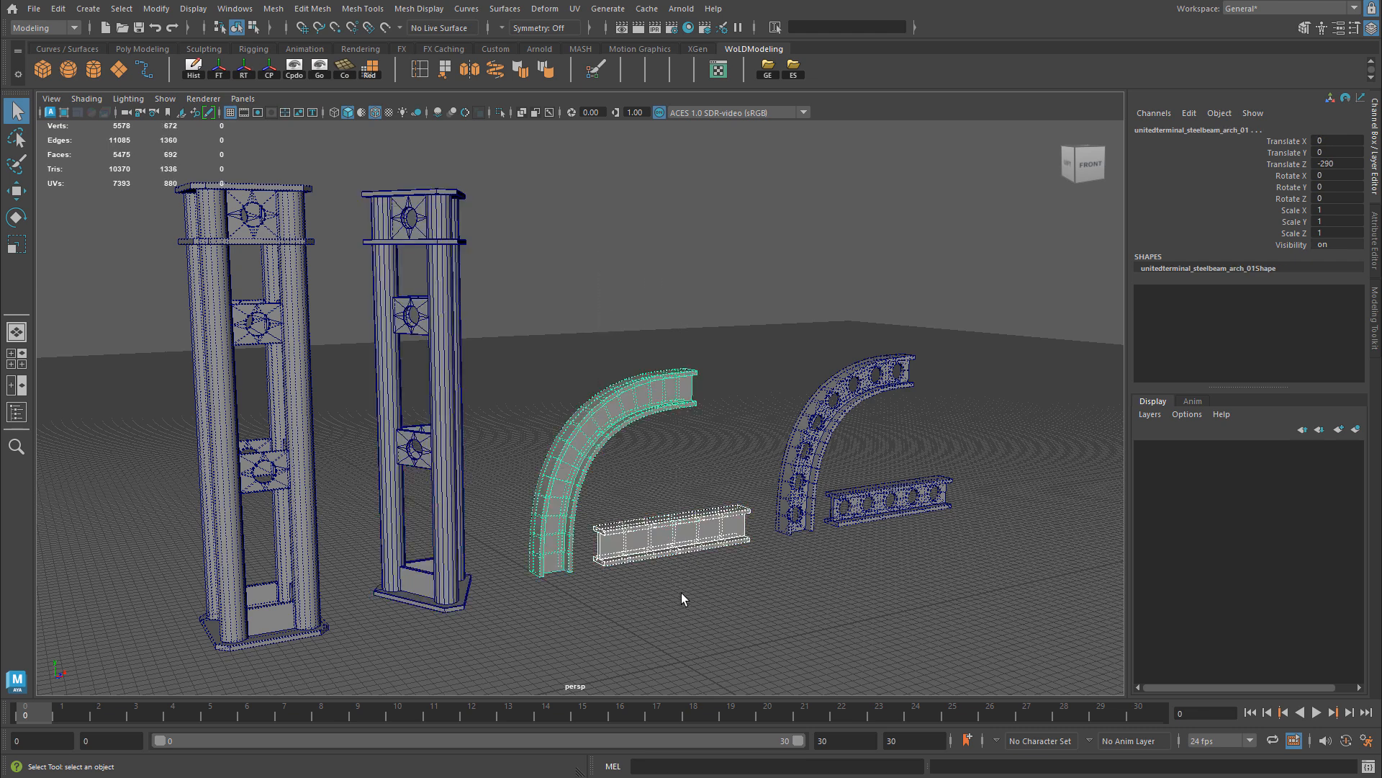
{"action": "left_click_drag", "start_coordinate": [861, 281], "coordinate": [882, 537]}
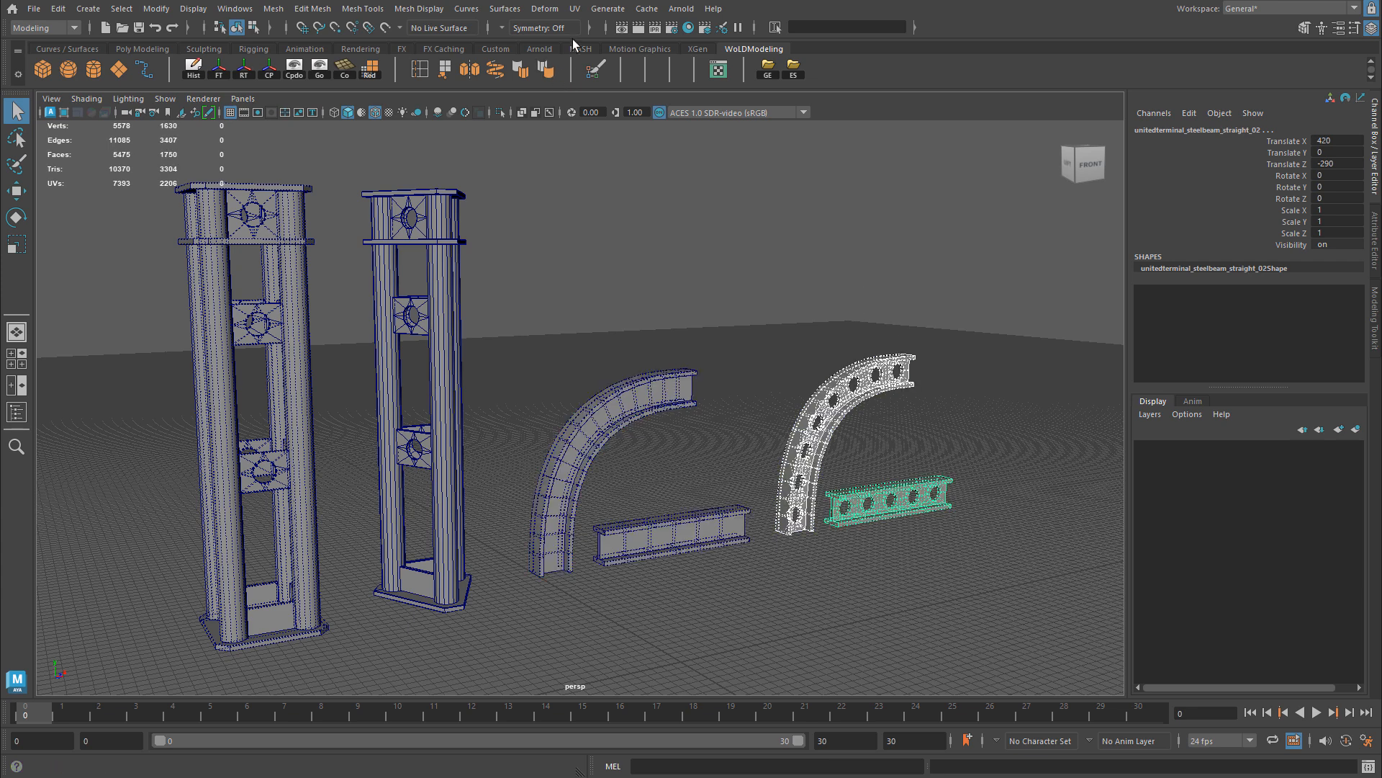
Step: Open the UV Editor and display the UV layout of the four-column stand
{"action": "left_click", "coordinate": [575, 8]}
{"action": "left_click", "coordinate": [605, 33]}
{"action": "left_click", "coordinate": [301, 308]}
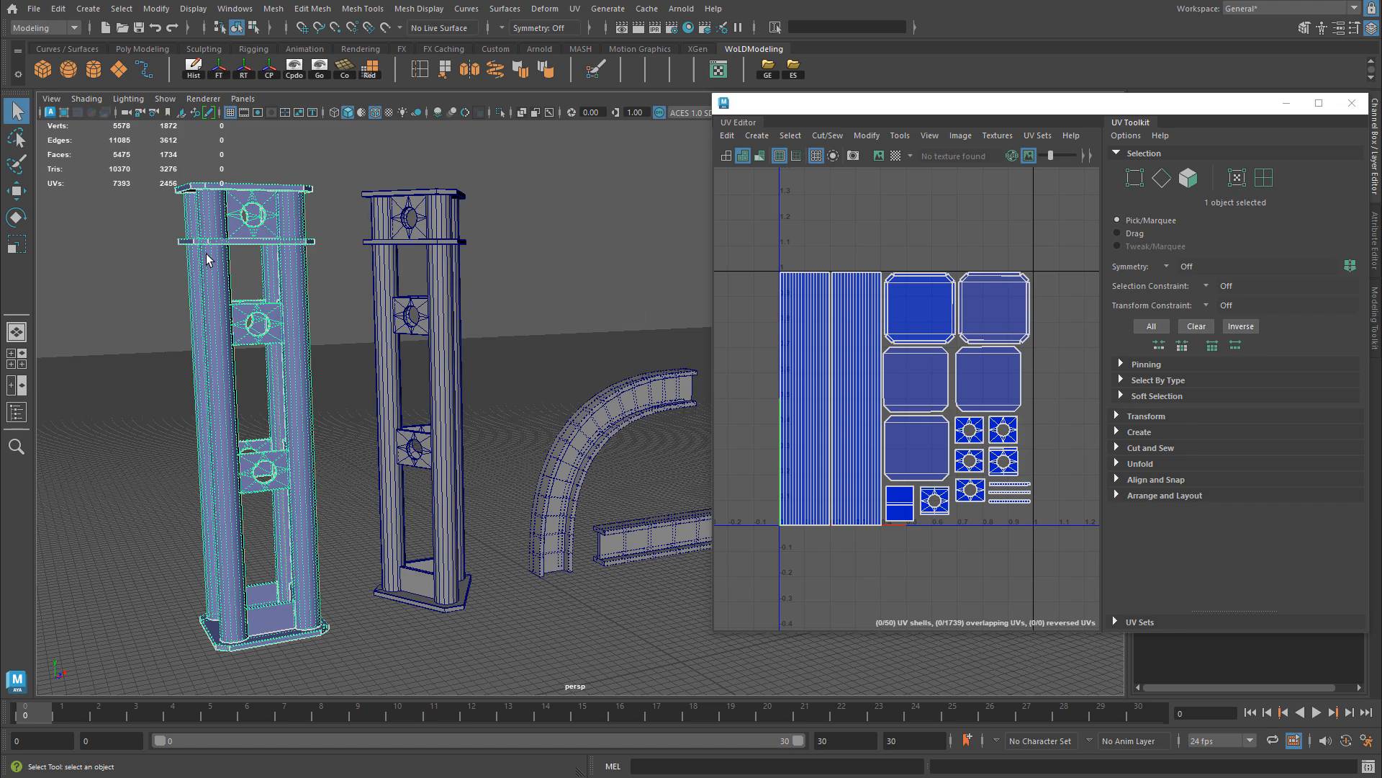
Step: Examine the four-column stand's top plates, columns and perforated side panels against its UV layout
{"action": "right_click_drag", "start_coordinate": [179, 244], "coordinate": [288, 258], "text": "alt"}
{"action": "middle_click_drag", "start_coordinate": [295, 257], "coordinate": [365, 278], "text": "alt"}
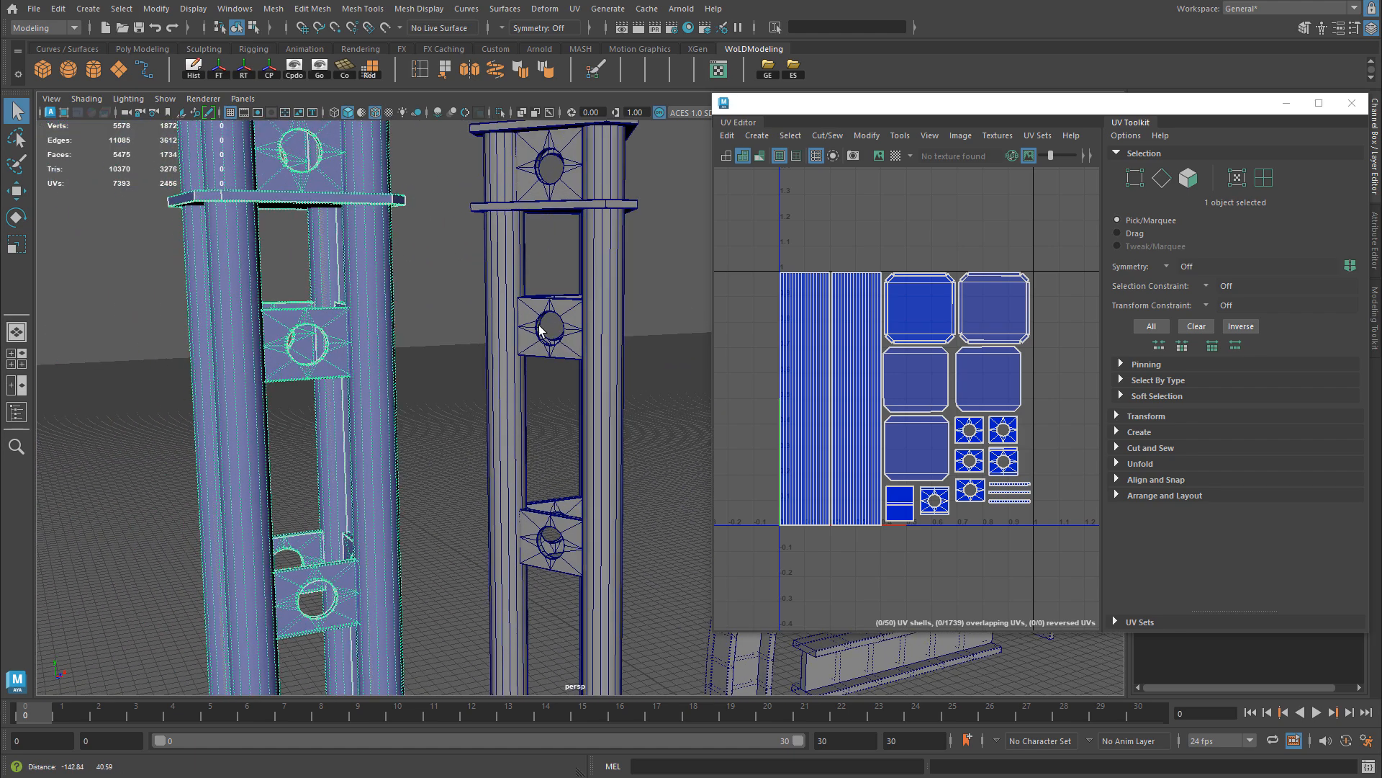
{"action": "right_click_drag", "start_coordinate": [365, 277], "coordinate": [427, 296], "text": "alt"}
{"action": "middle_click_drag", "start_coordinate": [427, 295], "coordinate": [500, 386], "text": "alt"}
{"action": "right_click_drag", "start_coordinate": [500, 386], "coordinate": [511, 341], "text": "alt"}
{"action": "left_click_drag", "start_coordinate": [435, 292], "coordinate": [419, 332], "text": "alt"}
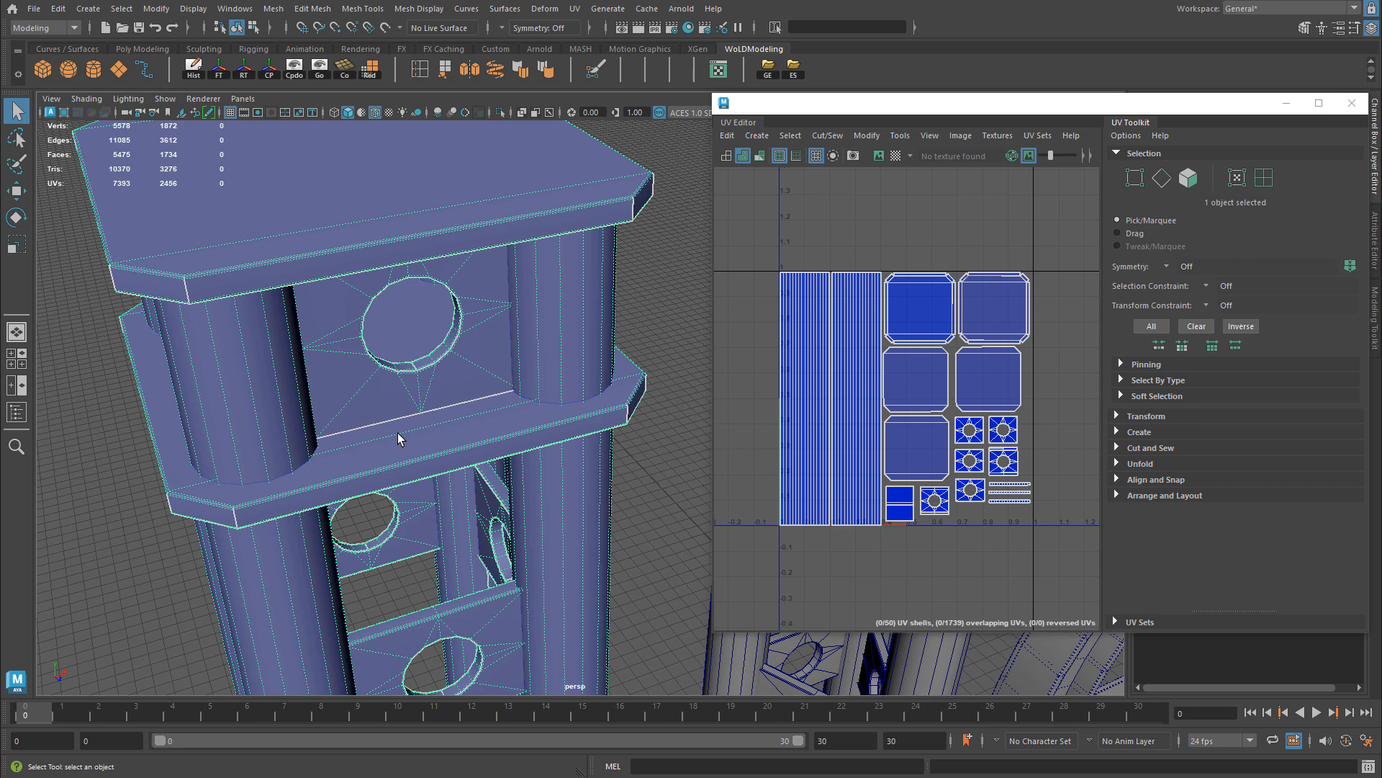
{"action": "left_click_drag", "start_coordinate": [397, 433], "coordinate": [367, 401], "text": "alt"}
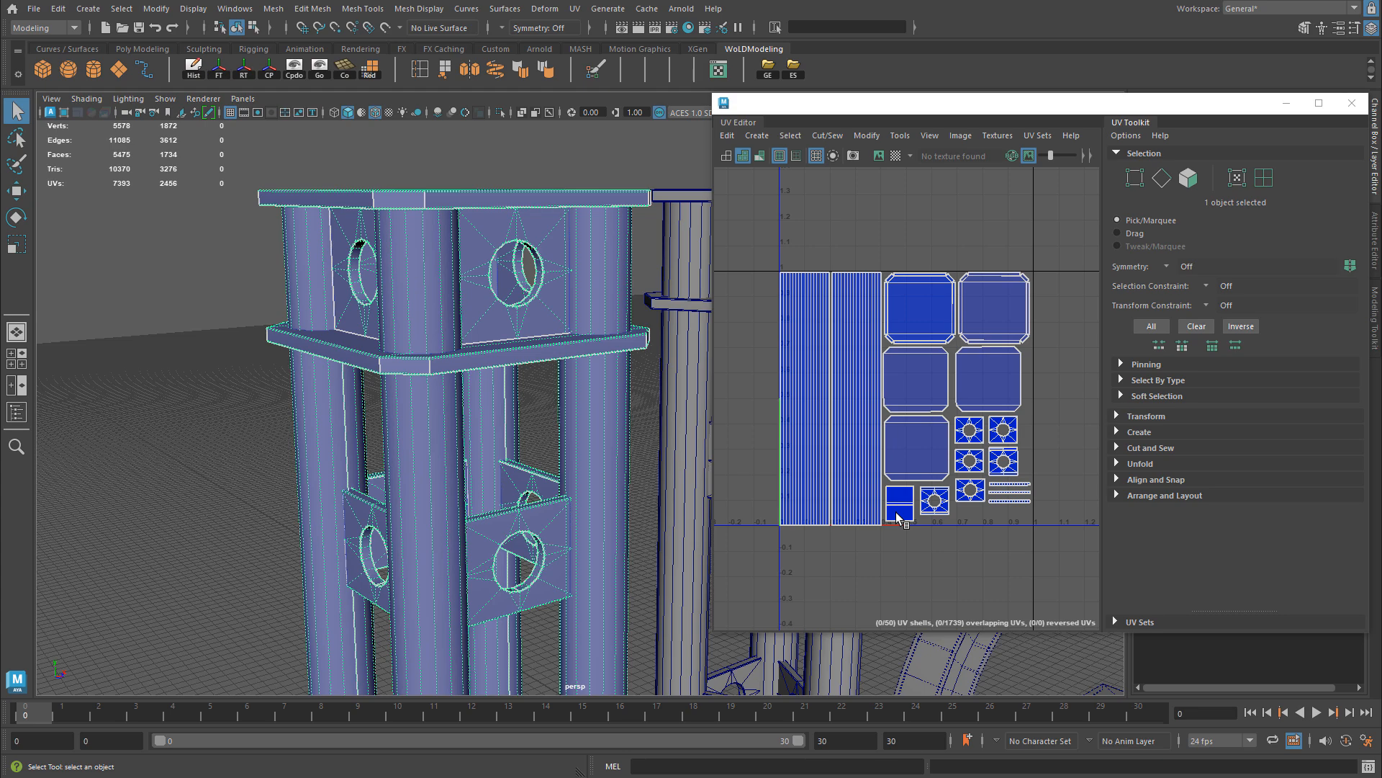
Step: Select the stacked UV shells of the four solid side plates at the four-column stand's base and examine the matching panels
{"action": "scroll", "coordinate": [901, 509], "scroll_direction": "up", "scroll_amount": 3}
{"action": "middle_click_drag", "start_coordinate": [901, 510], "coordinate": [930, 447], "text": "alt"}
{"action": "middle_click_drag", "start_coordinate": [402, 511], "coordinate": [445, 144], "text": "alt"}
{"action": "scroll", "coordinate": [445, 144], "scroll_direction": "up", "scroll_amount": 4}
{"action": "right_click_drag", "start_coordinate": [990, 399], "coordinate": [938, 381]}
{"action": "left_click", "coordinate": [923, 433]}
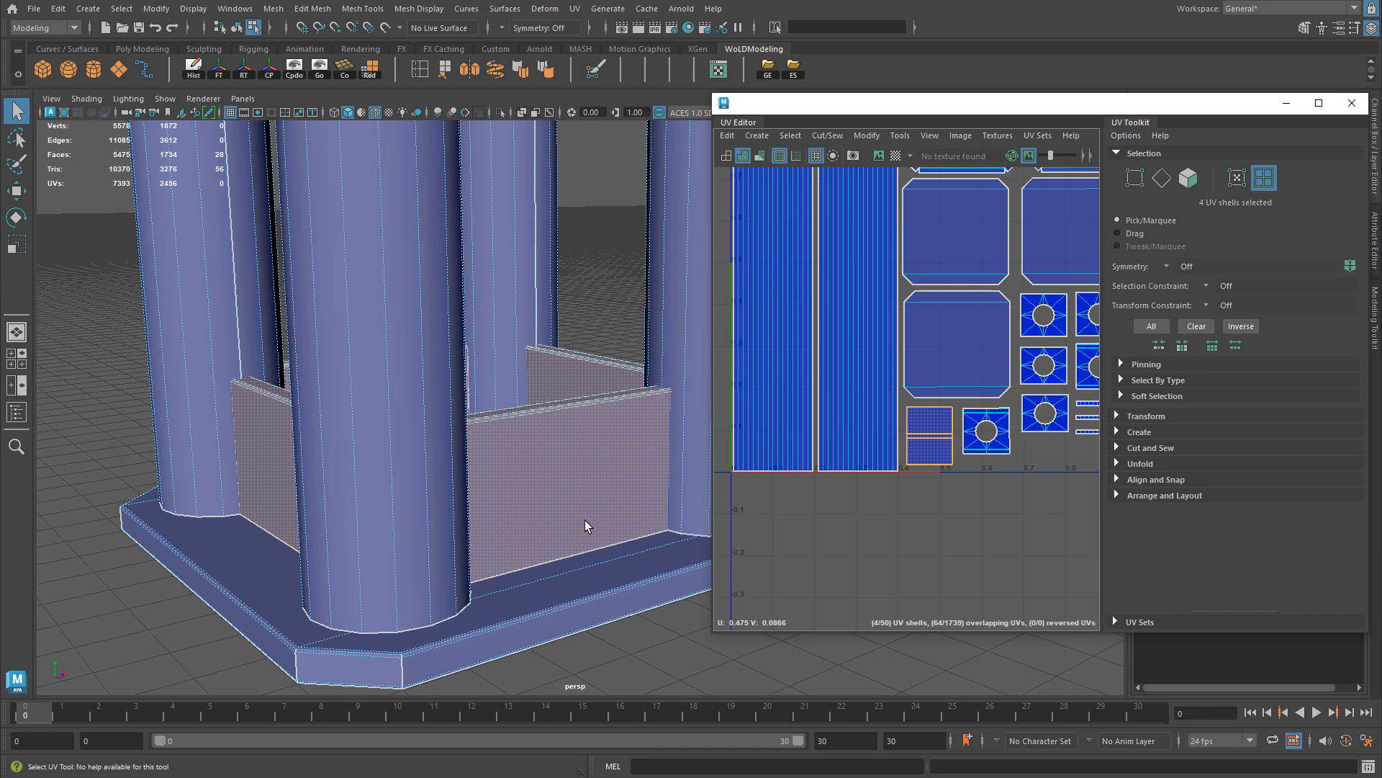
{"action": "left_click_drag", "start_coordinate": [632, 517], "coordinate": [558, 442], "text": "alt"}
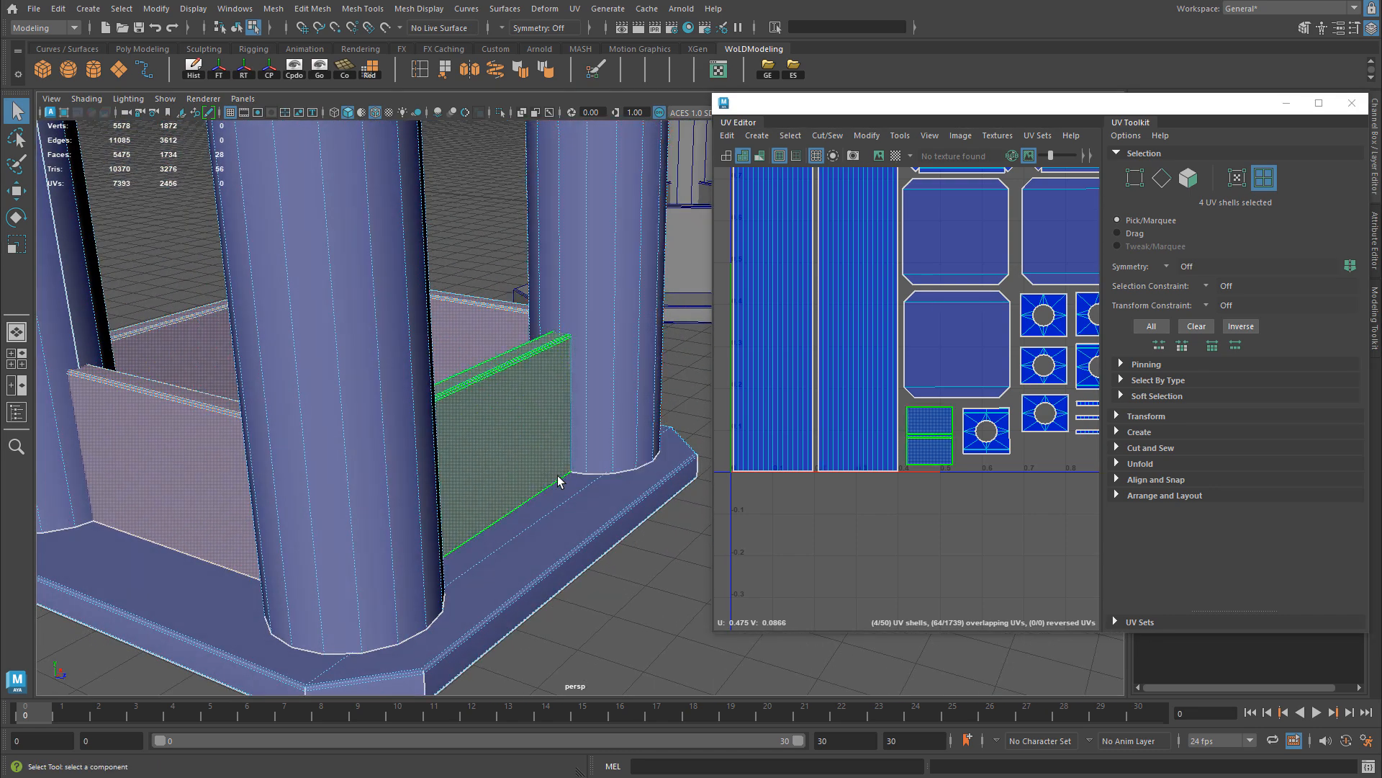
{"action": "left_click_drag", "start_coordinate": [558, 481], "coordinate": [515, 459], "text": "alt"}
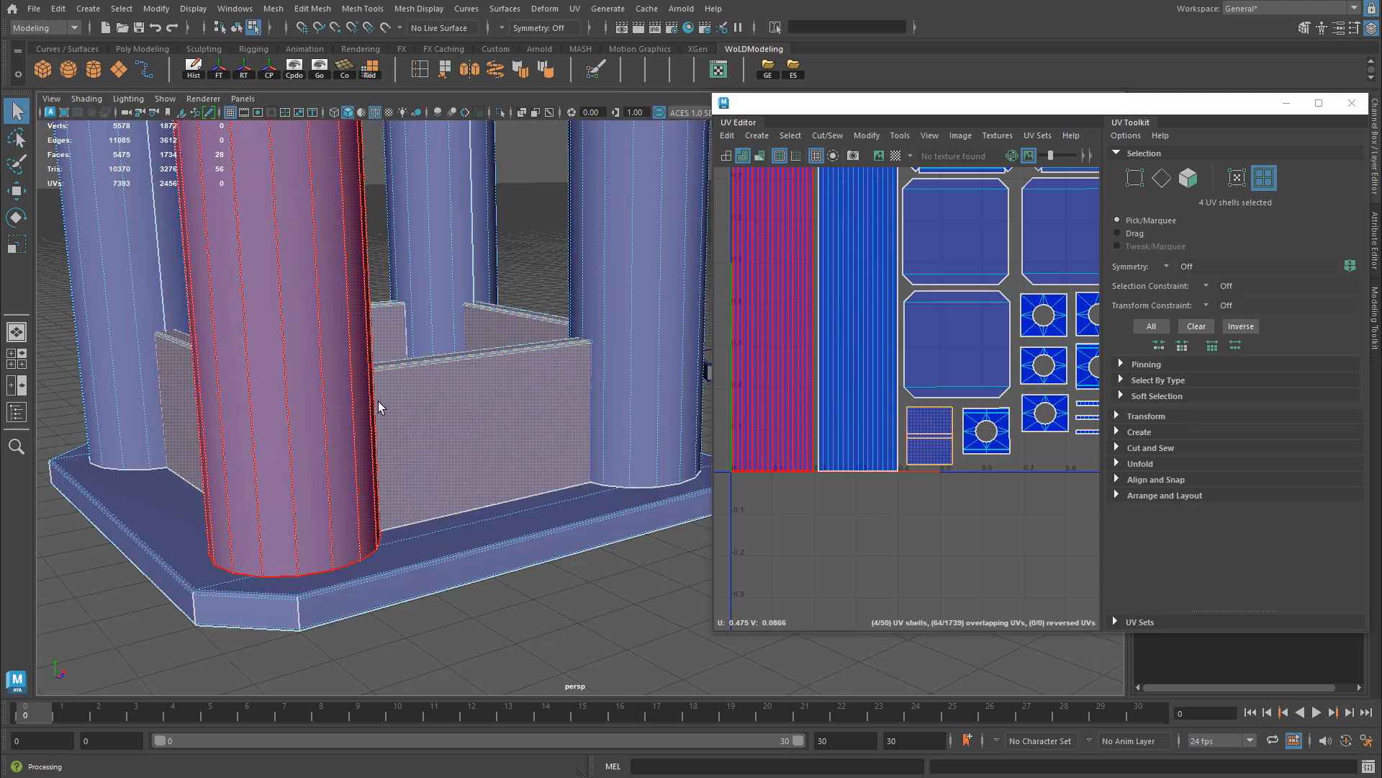
{"action": "mouse_move", "coordinate": [320, 401]}
{"action": "left_mouse_down", "text": "alt"}
{"action": "mouse_move", "coordinate": [419, 402]}
{"action": "mouse_move", "coordinate": [318, 401]}
{"action": "left_mouse_up", "text": "alt"}
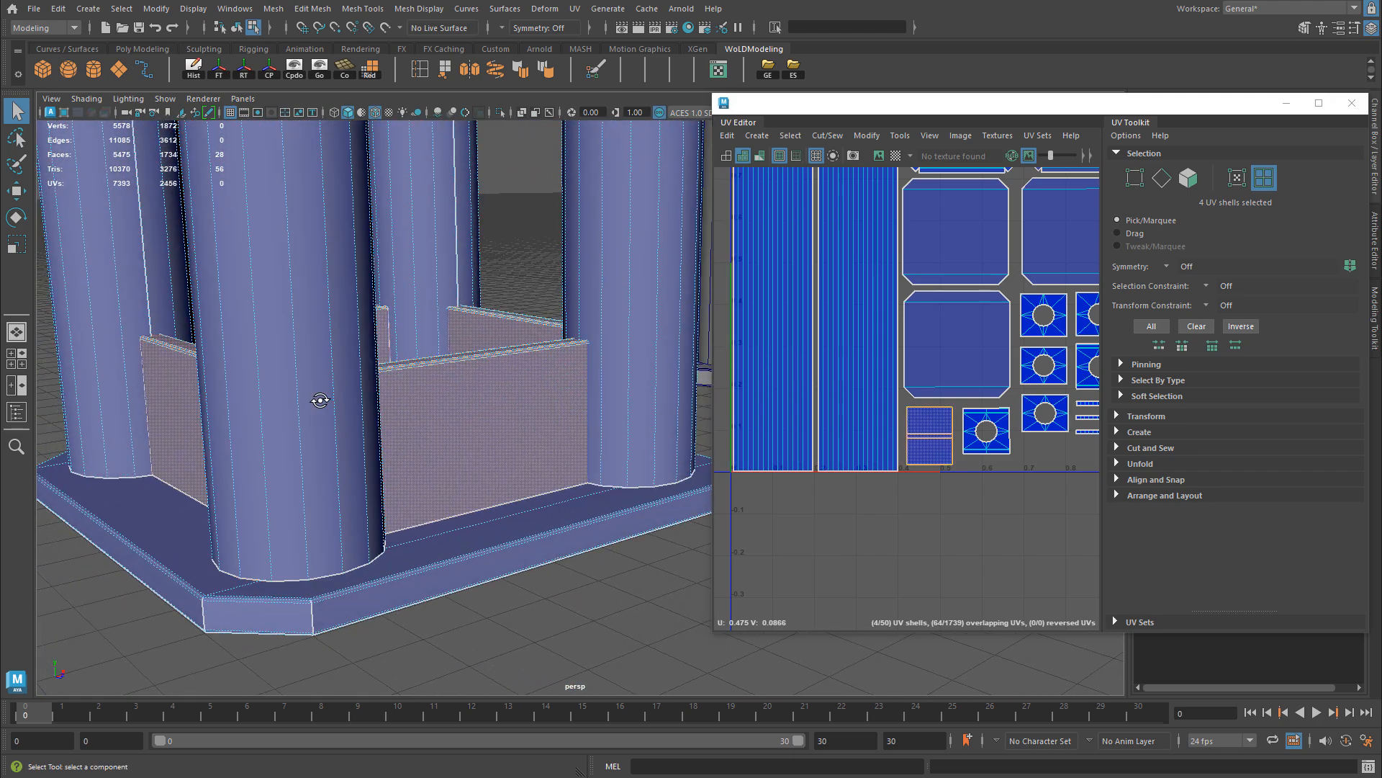
Step: Select the first stacked column UV shells and examine the two opposite columns sharing them near the stand's base
{"action": "left_click", "coordinate": [761, 320]}
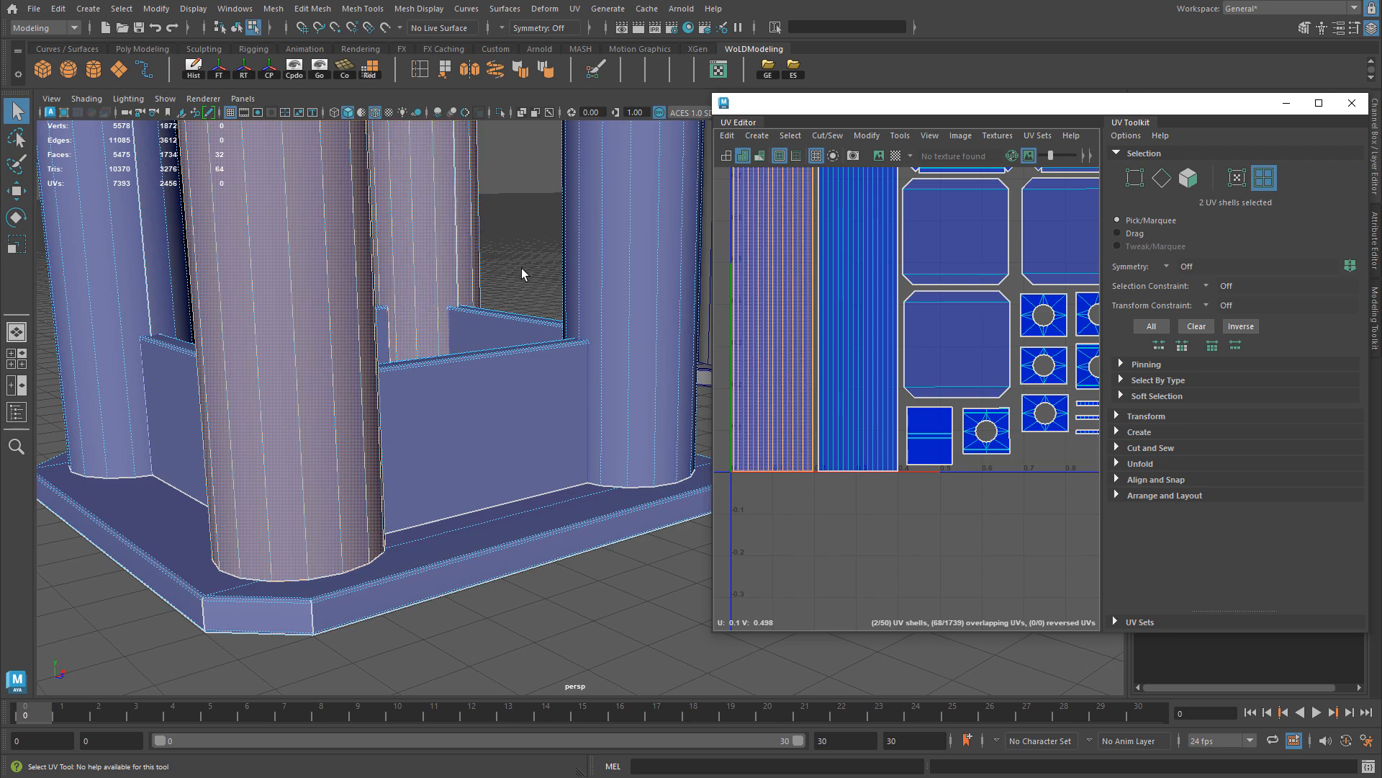
{"action": "middle_click_drag", "start_coordinate": [515, 223], "coordinate": [538, 370], "text": "alt"}
{"action": "left_click_drag", "start_coordinate": [539, 374], "coordinate": [561, 248], "text": "alt"}
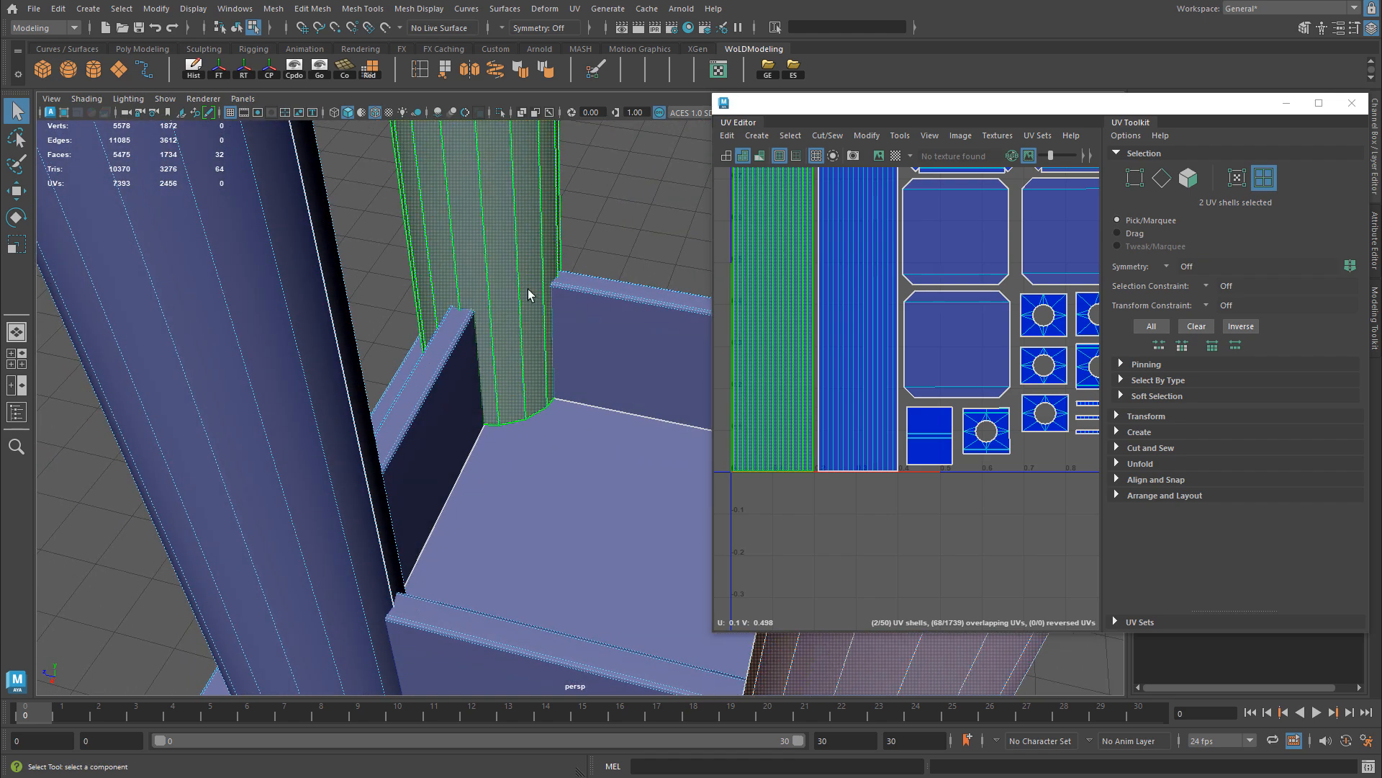
{"action": "left_click_drag", "start_coordinate": [531, 293], "coordinate": [506, 456], "text": "alt"}
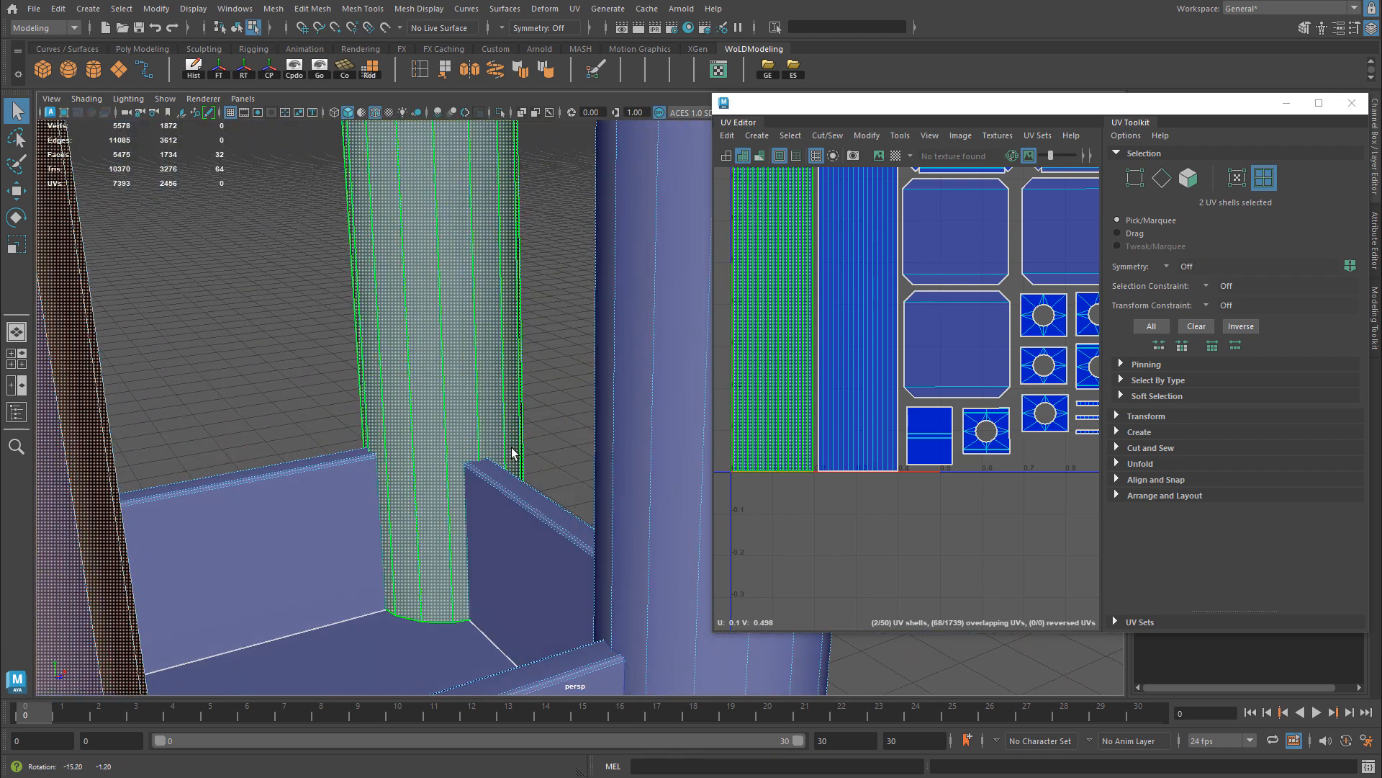
{"action": "left_click_drag", "start_coordinate": [586, 374], "coordinate": [500, 303], "text": "alt"}
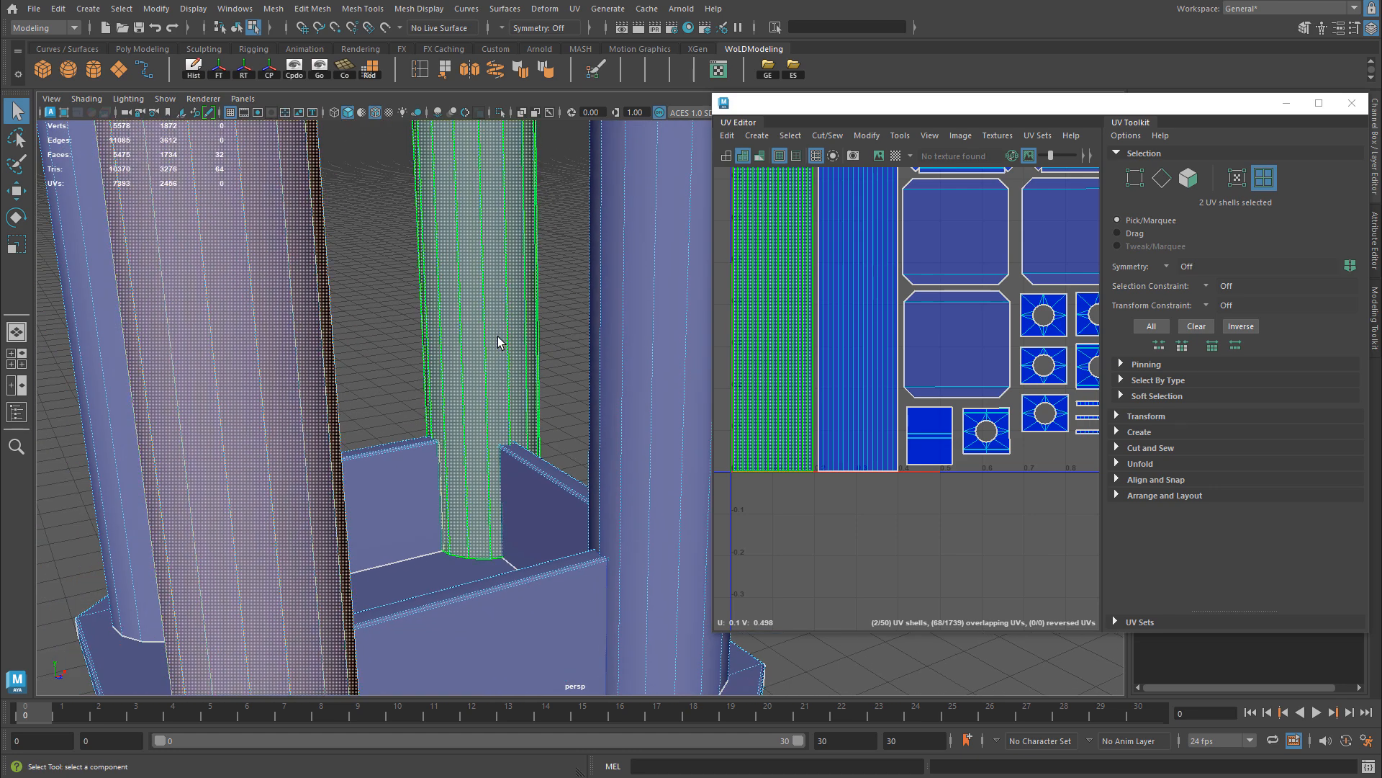
{"action": "left_click_drag", "start_coordinate": [498, 335], "coordinate": [506, 284], "text": "alt"}
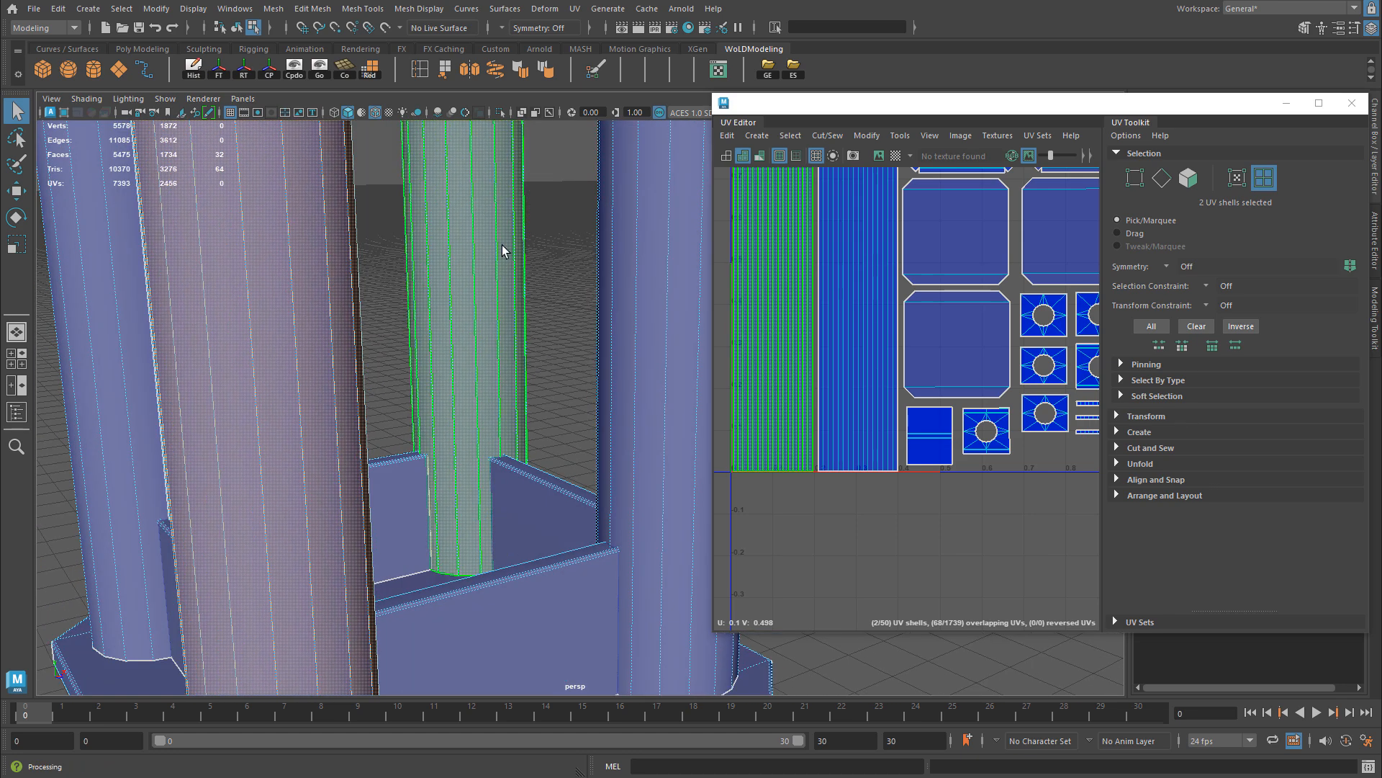
{"action": "left_click_drag", "start_coordinate": [493, 338], "coordinate": [491, 455], "text": "alt"}
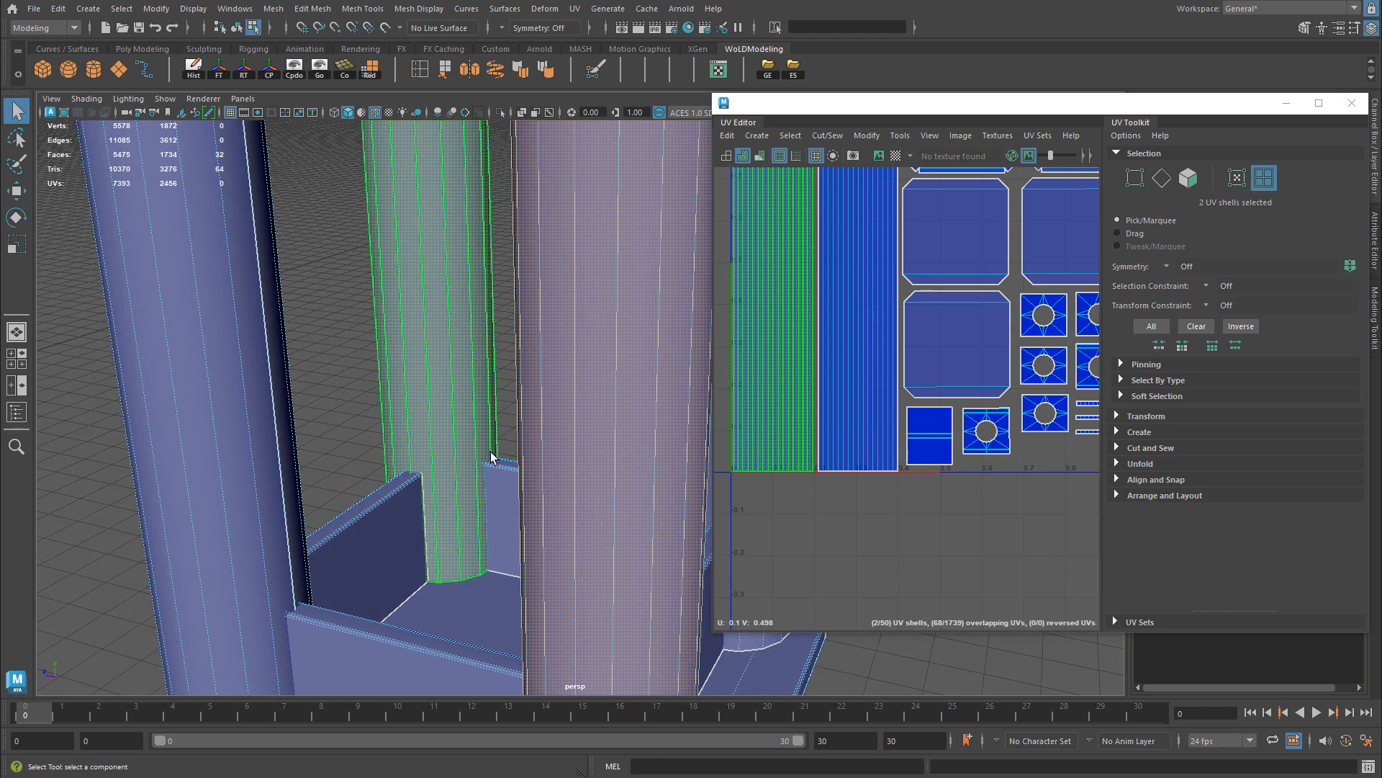
Step: Examine the four-column stand's complete UV layout and the selected columns along its full height
{"action": "scroll", "coordinate": [978, 355], "scroll_direction": "down", "scroll_amount": 3}
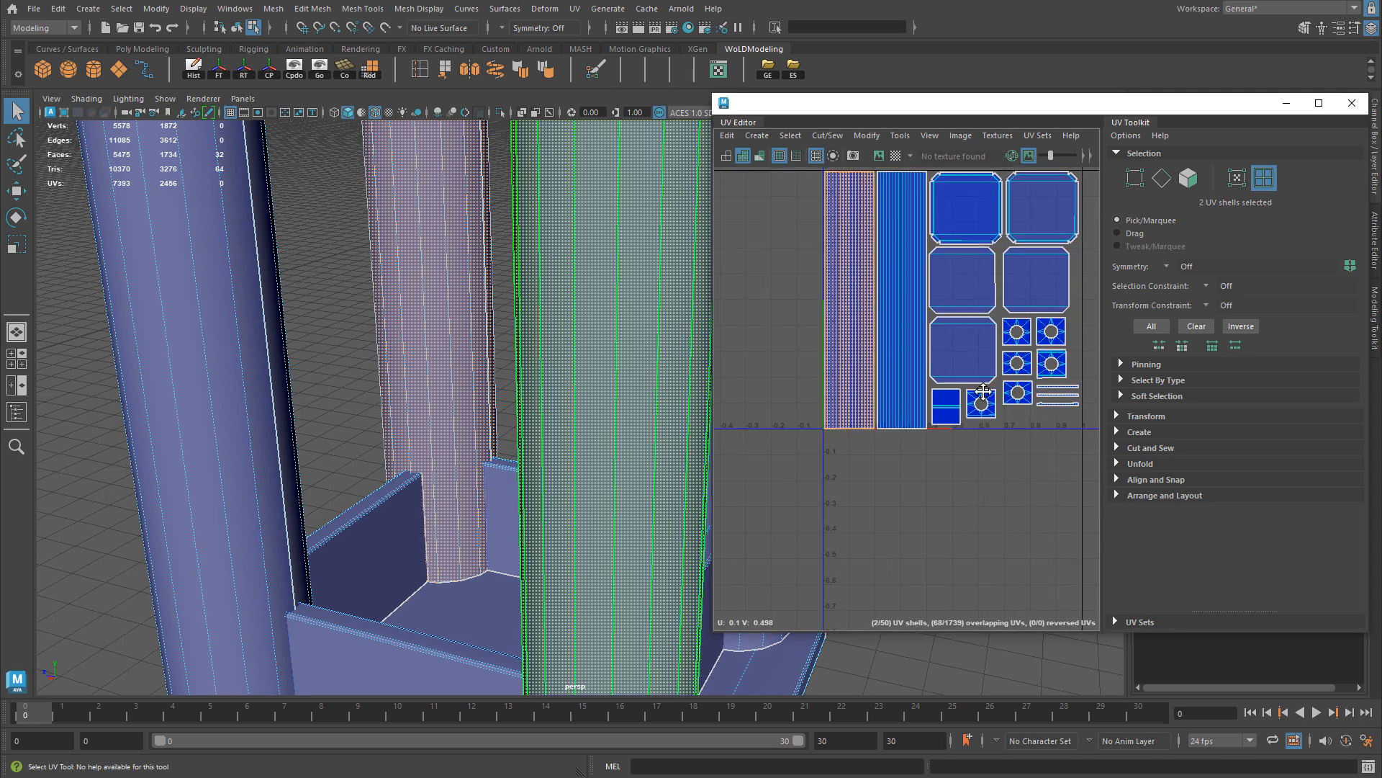
{"action": "middle_click_drag", "start_coordinate": [978, 355], "coordinate": [939, 474], "text": "alt"}
{"action": "left_click_drag", "start_coordinate": [439, 364], "coordinate": [617, 373], "text": "alt"}
{"action": "right_click_drag", "start_coordinate": [617, 373], "coordinate": [494, 417], "text": "alt"}
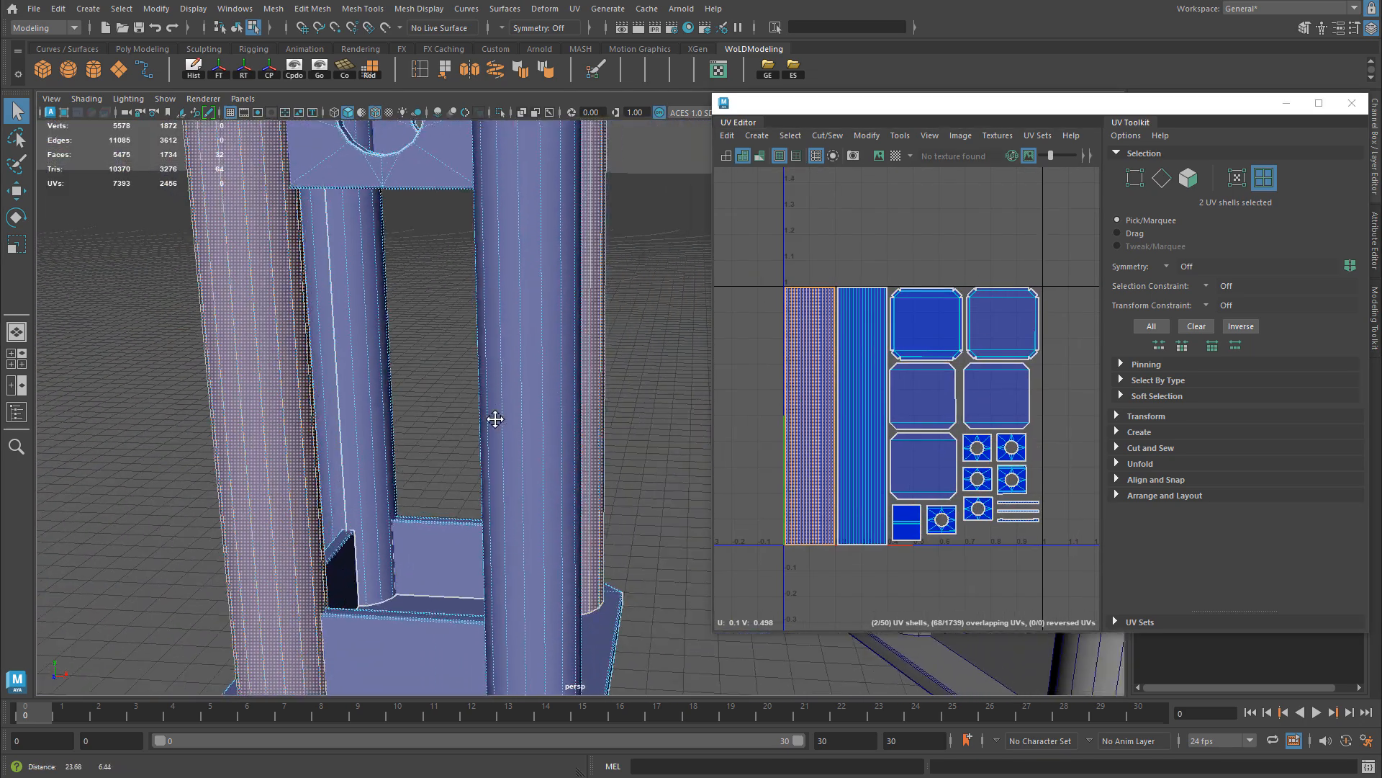
{"action": "left_click_drag", "start_coordinate": [494, 417], "coordinate": [509, 408], "text": "alt"}
{"action": "right_click_drag", "start_coordinate": [509, 408], "coordinate": [526, 317], "text": "alt"}
{"action": "middle_click_drag", "start_coordinate": [526, 317], "coordinate": [566, 505], "text": "alt"}
{"action": "right_click_drag", "start_coordinate": [566, 505], "coordinate": [425, 407], "text": "alt"}
{"action": "middle_click_drag", "start_coordinate": [587, 421], "coordinate": [519, 534], "text": "alt"}
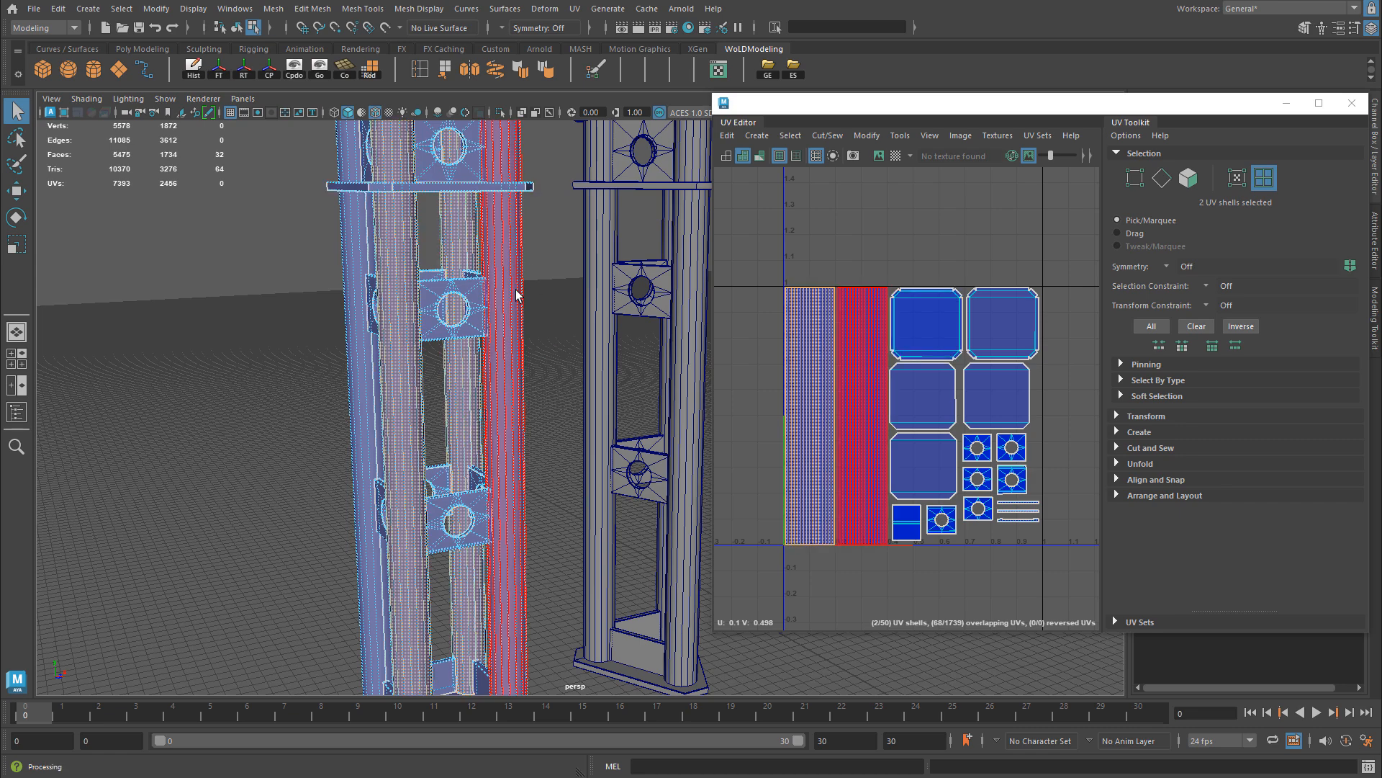
{"action": "right_click_drag", "start_coordinate": [515, 290], "coordinate": [481, 272], "text": "alt"}
{"action": "middle_click_drag", "start_coordinate": [576, 270], "coordinate": [464, 308], "text": "alt"}
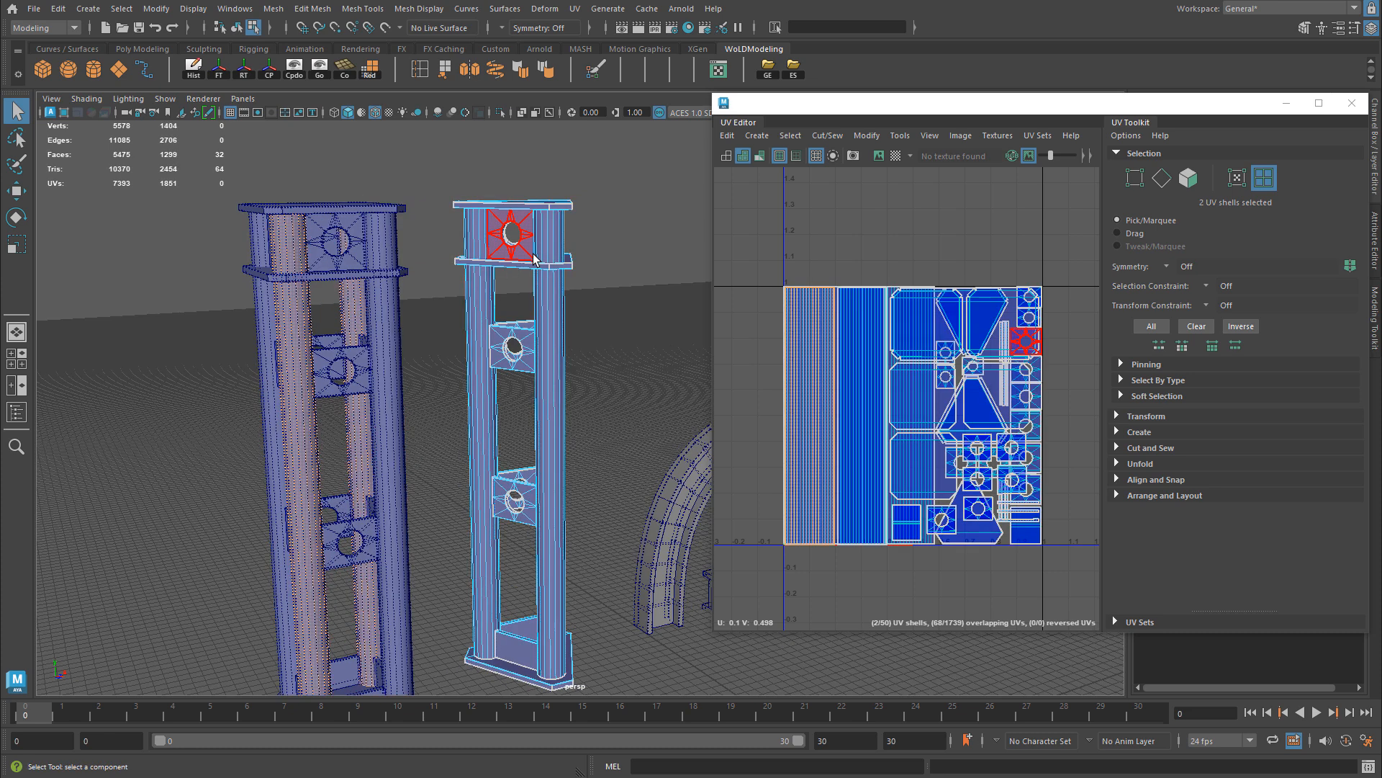
Step: Return to object selection and compare the UV layouts of the four-column and three-column stands
{"action": "key", "text": "F8"}
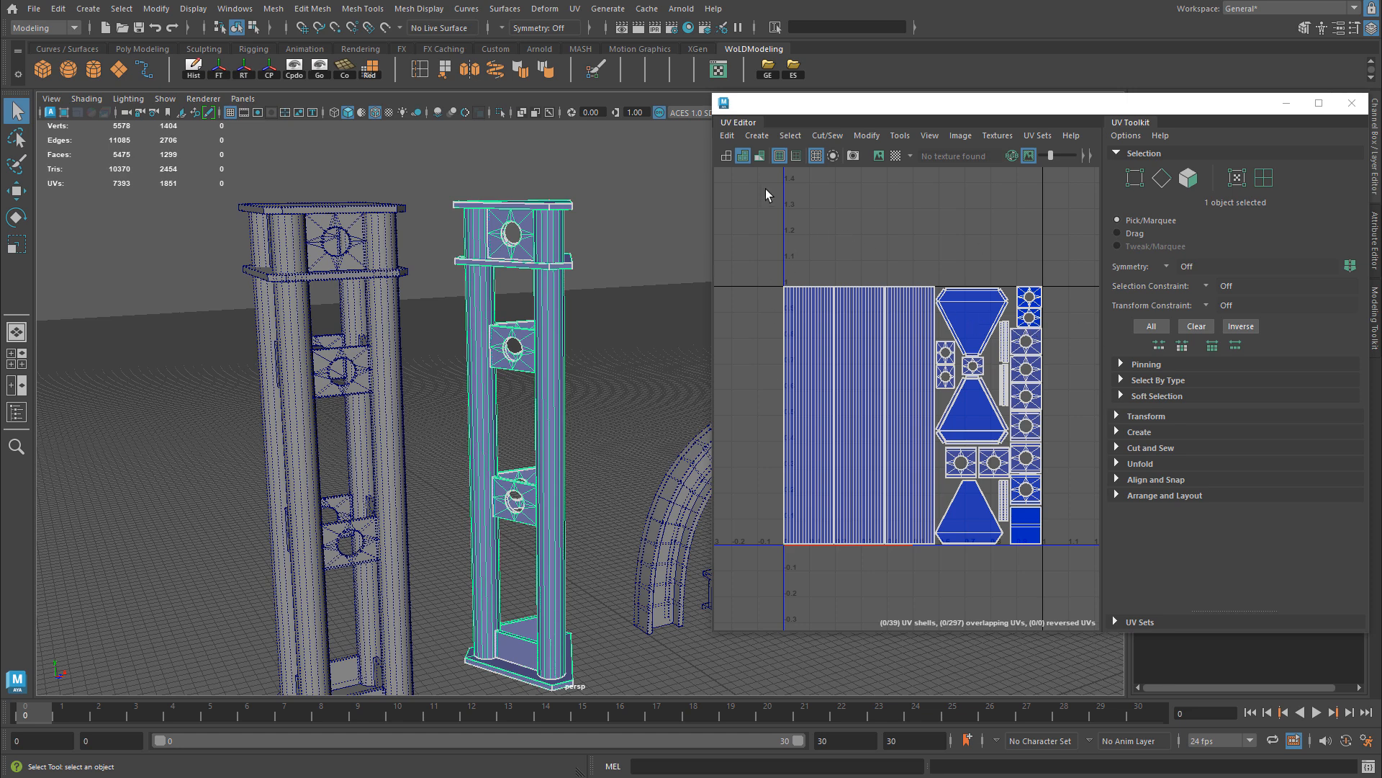
{"action": "left_click", "coordinate": [389, 268]}
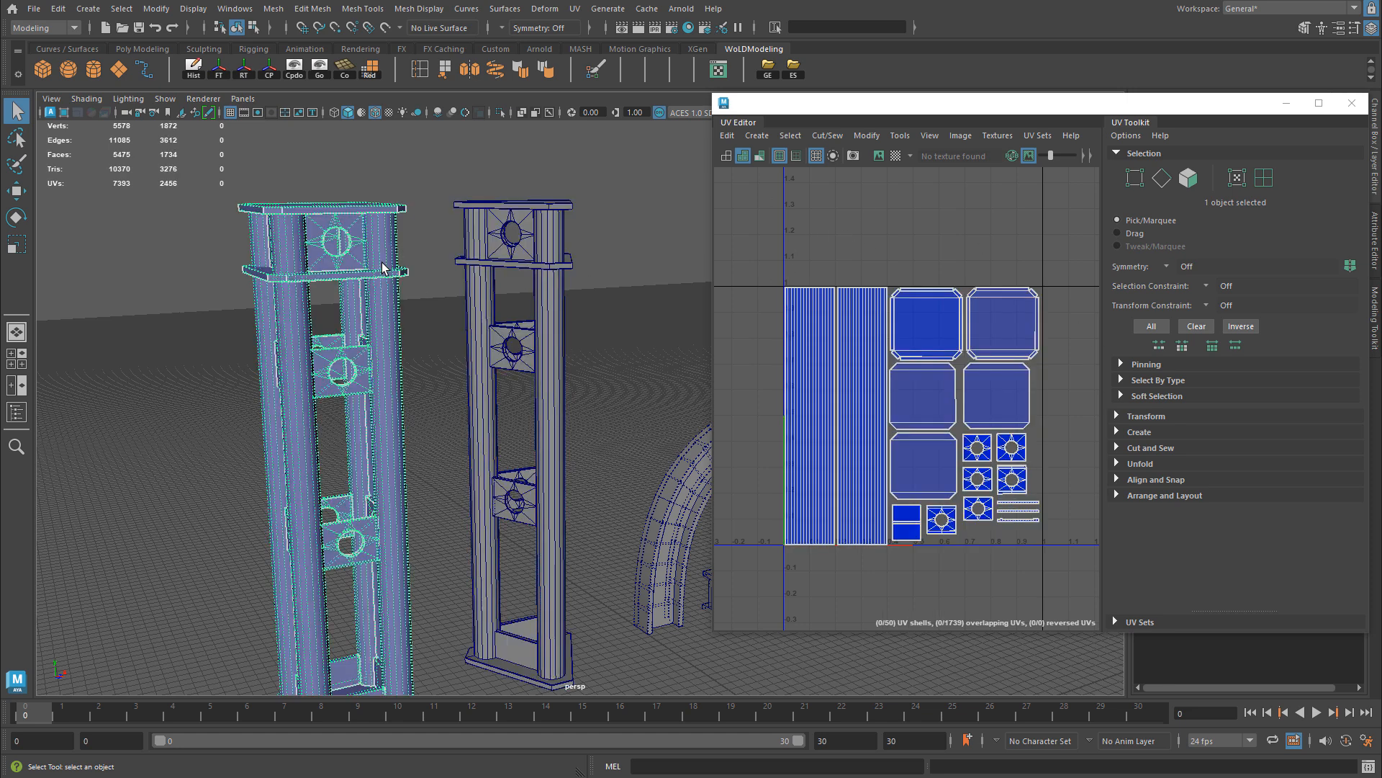
{"action": "left_click", "coordinate": [542, 267]}
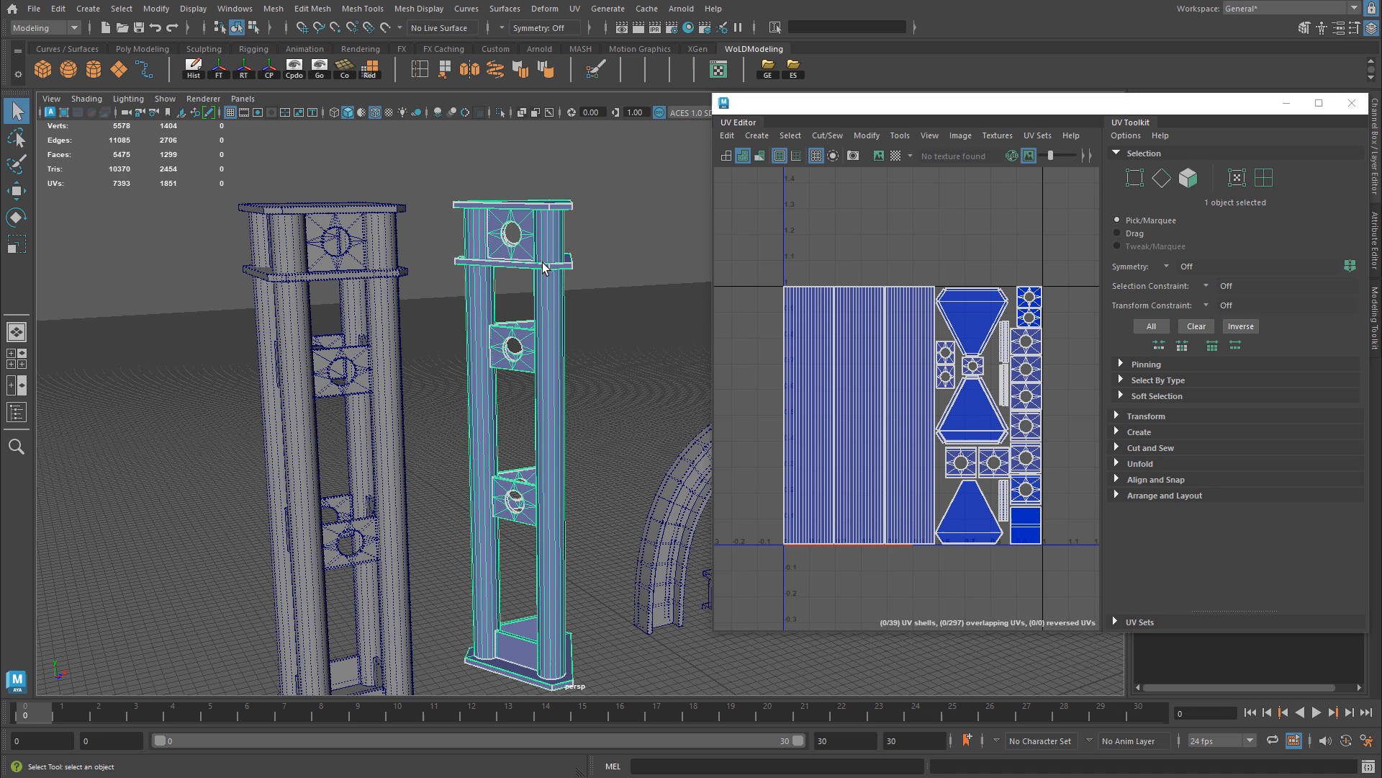
Step: Select the three separate column UV shells of the three-column stand to see which columns they cover, and leave component mode
{"action": "right_click", "coordinate": [835, 344]}
{"action": "right_click_drag", "start_coordinate": [833, 338], "coordinate": [764, 315]}
{"action": "left_click_drag", "start_coordinate": [752, 310], "coordinate": [904, 452]}
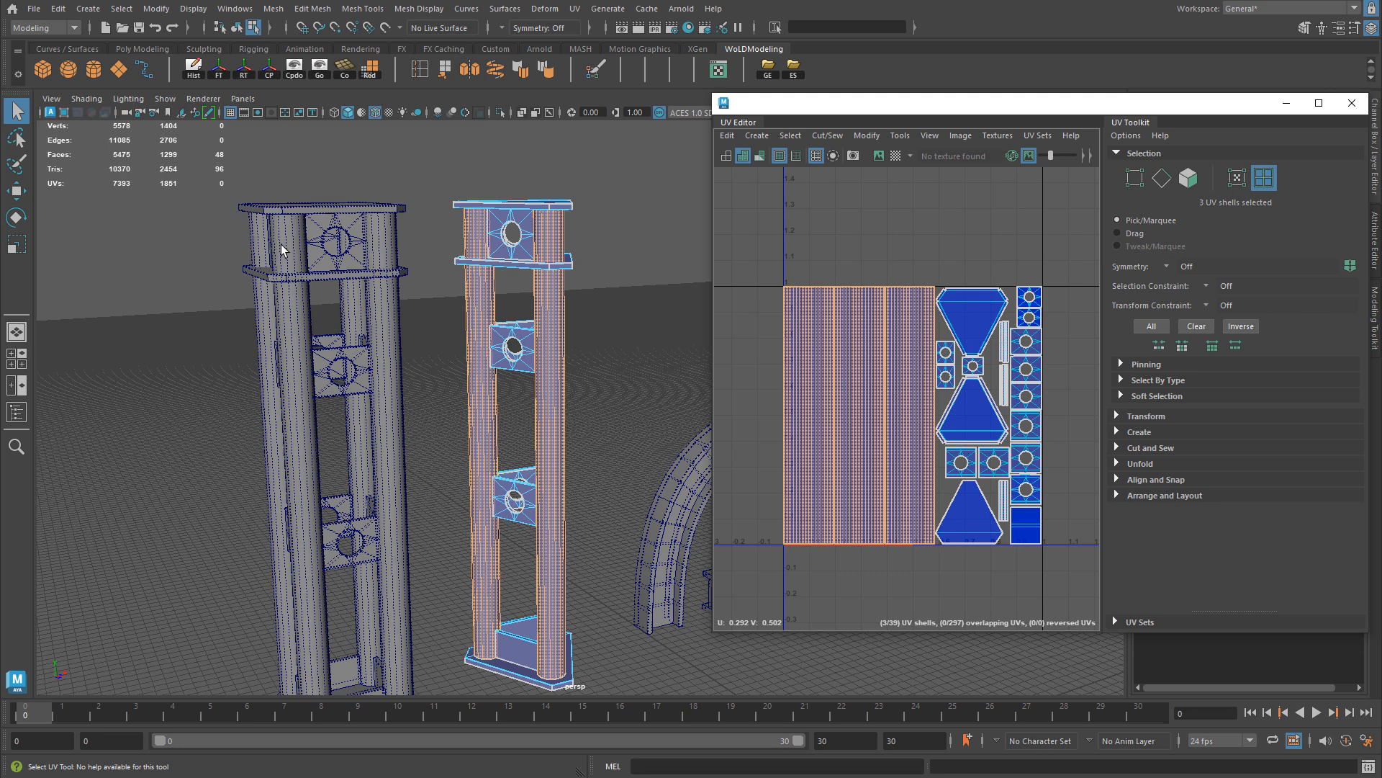
{"action": "key", "text": "F8"}
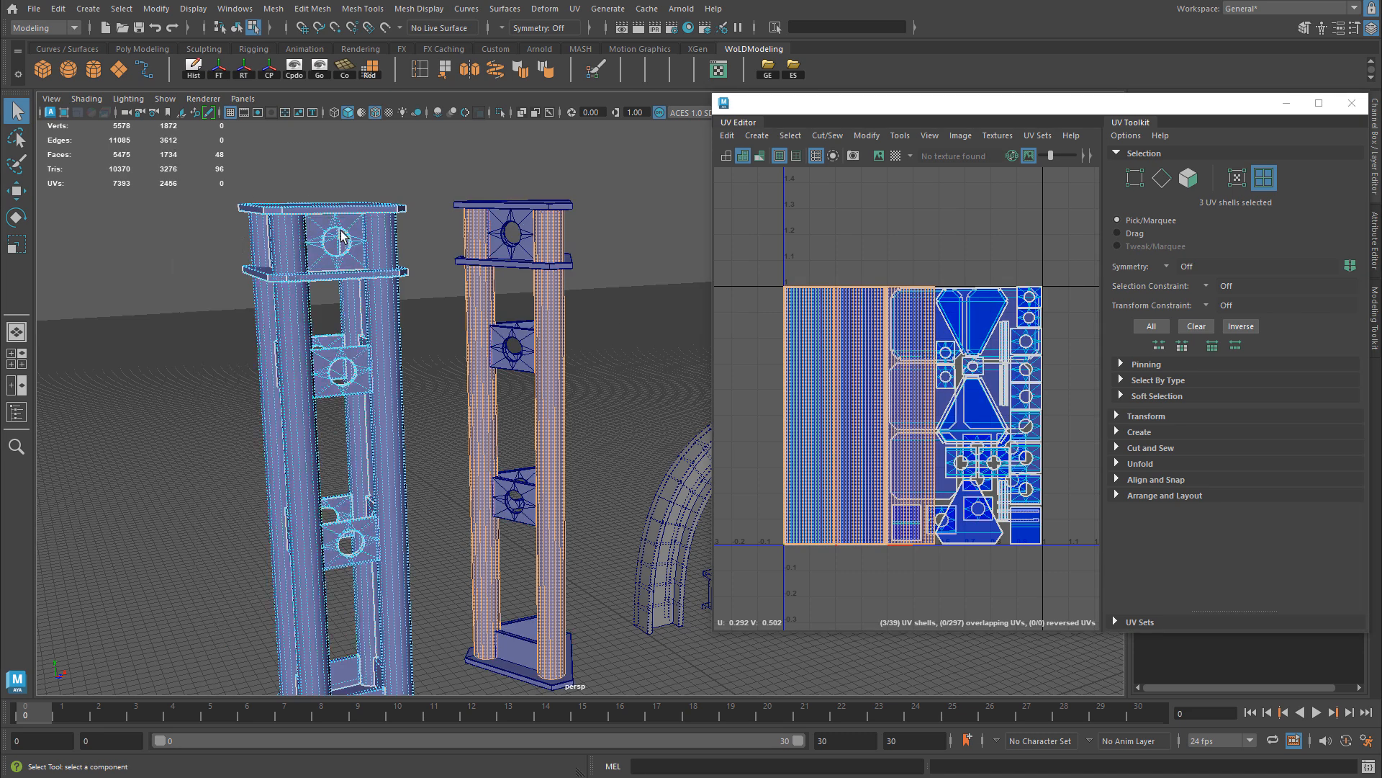
Step: Alternate between the four-column and three-column stands to compare how much UV space their columns, plates and brackets occupy
{"action": "left_click", "coordinate": [305, 253]}
{"action": "left_click", "coordinate": [507, 236]}
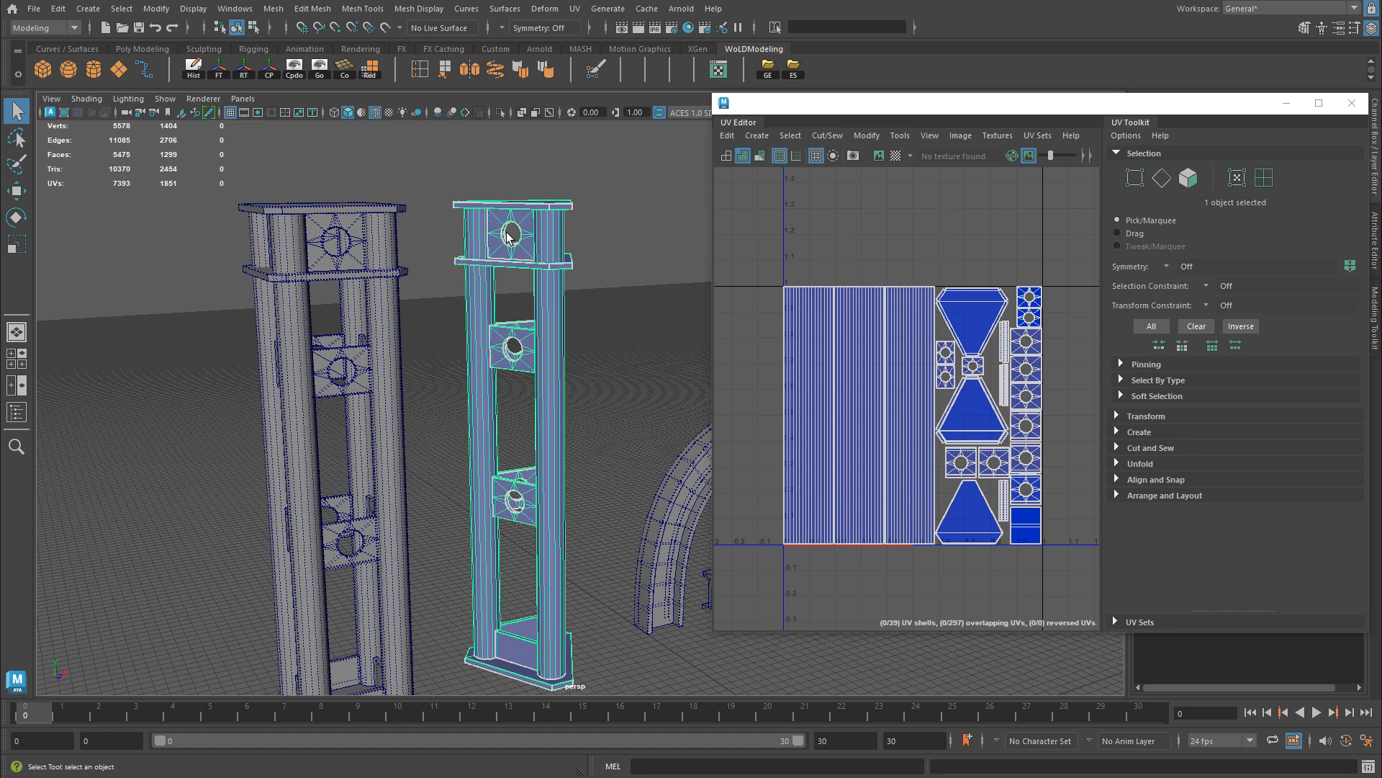
{"action": "left_click", "coordinate": [333, 248]}
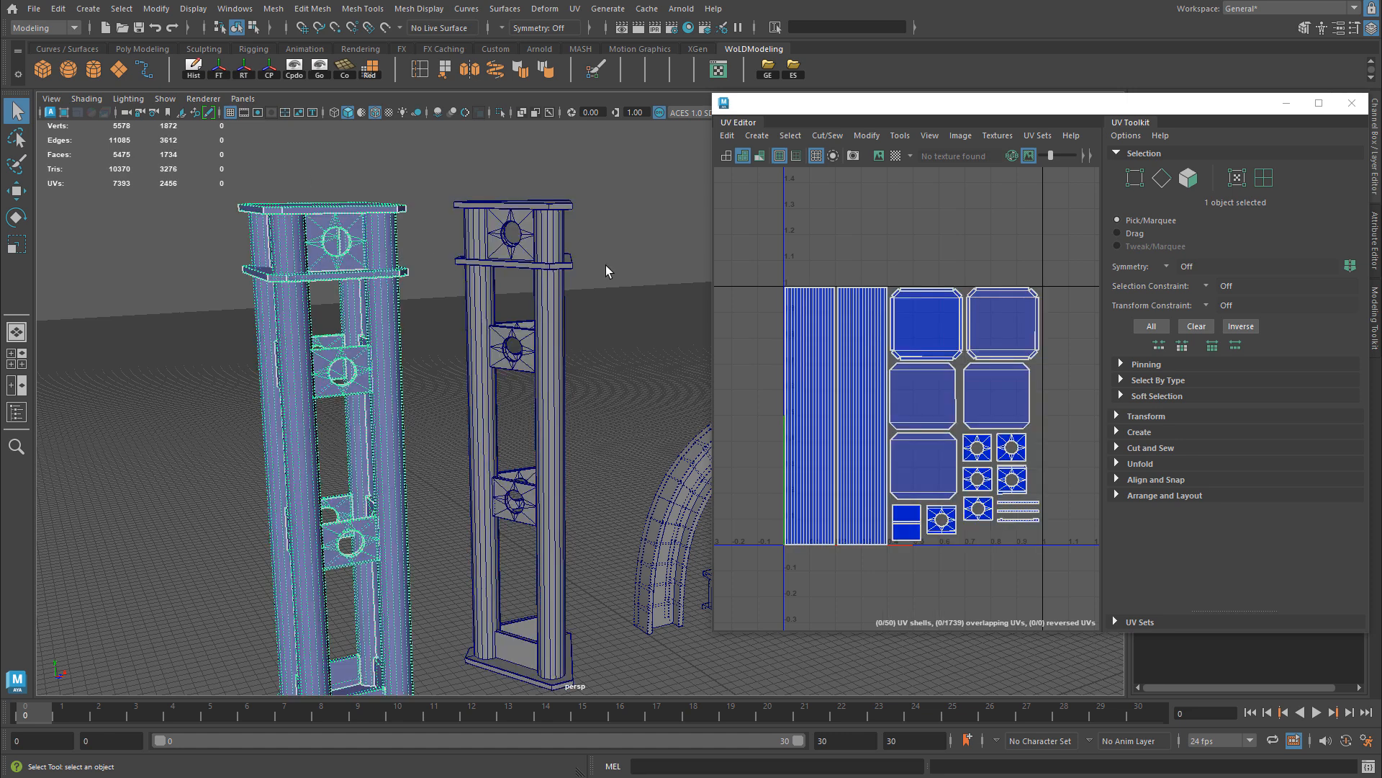
{"action": "left_click", "coordinate": [552, 232]}
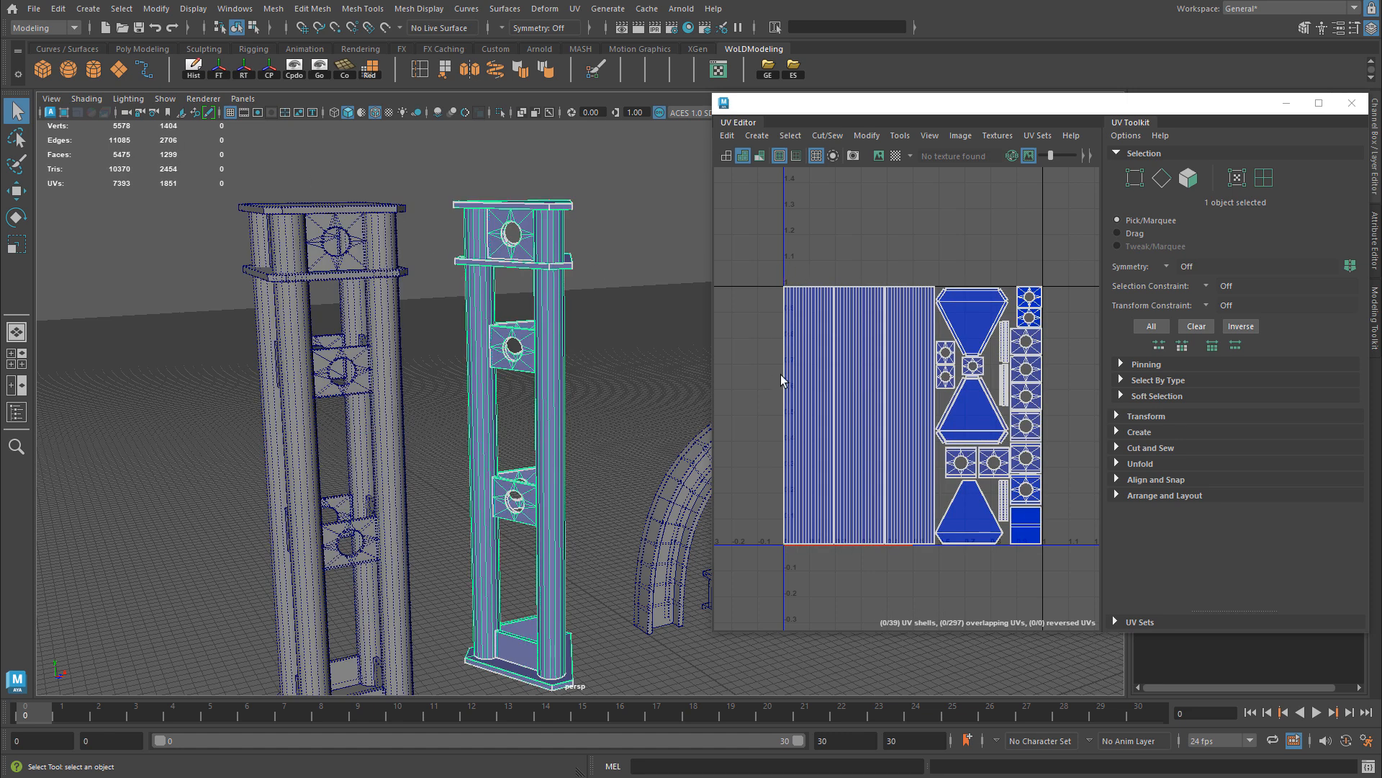
{"action": "left_click", "coordinate": [389, 257]}
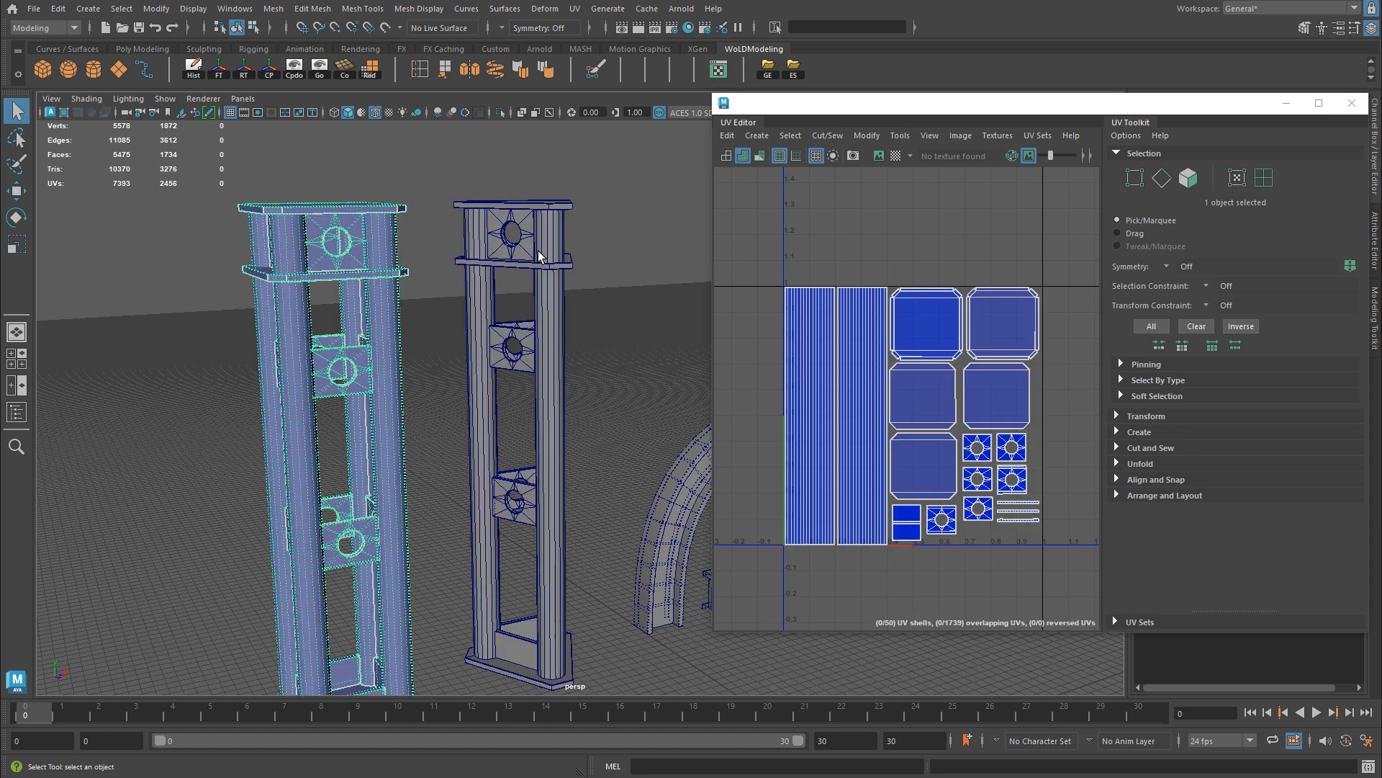
{"action": "left_click", "coordinate": [540, 252]}
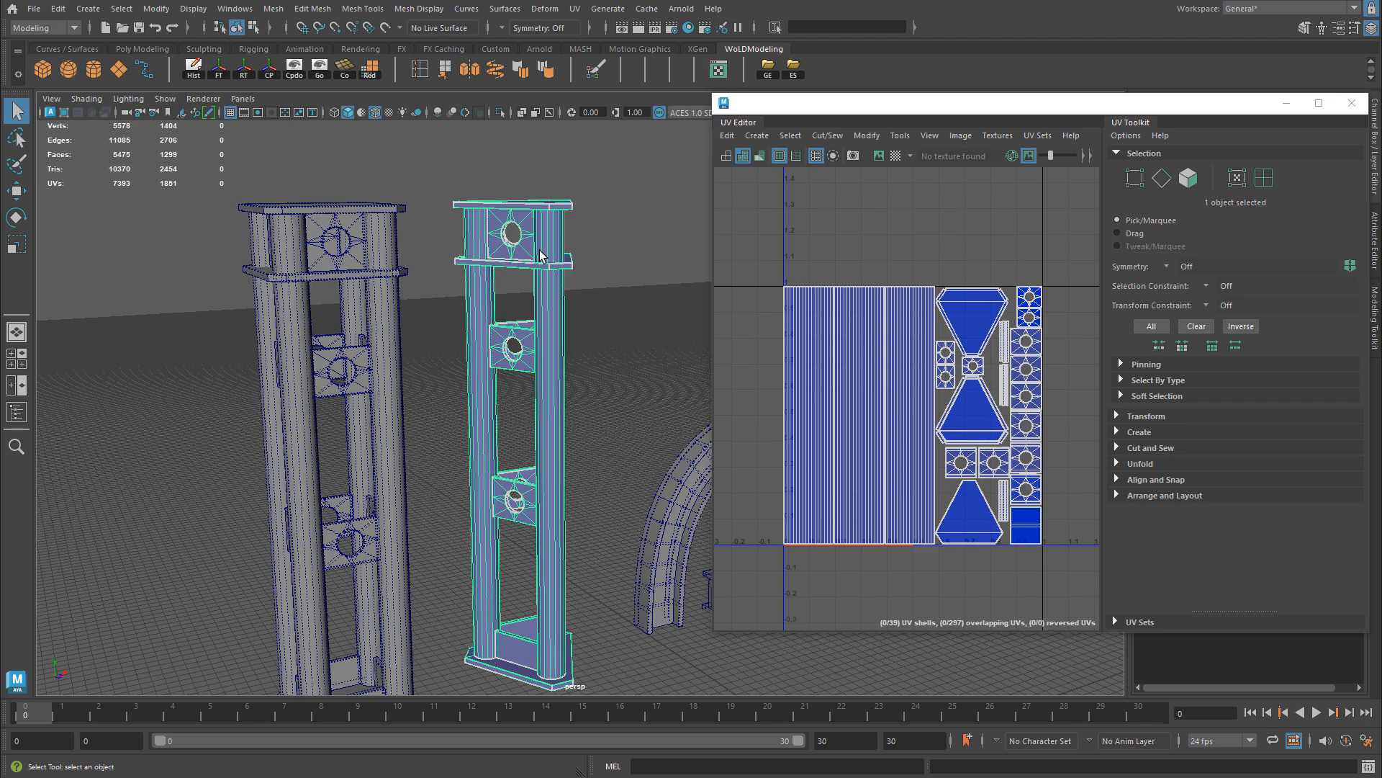
Step: Examine the UV layouts of the solid arch and solid straight beam separately, and together as one shared layout
{"action": "middle_click_drag", "start_coordinate": [553, 290], "coordinate": [372, 236], "text": "alt"}
{"action": "scroll", "coordinate": [324, 222], "scroll_direction": "up", "scroll_amount": 4}
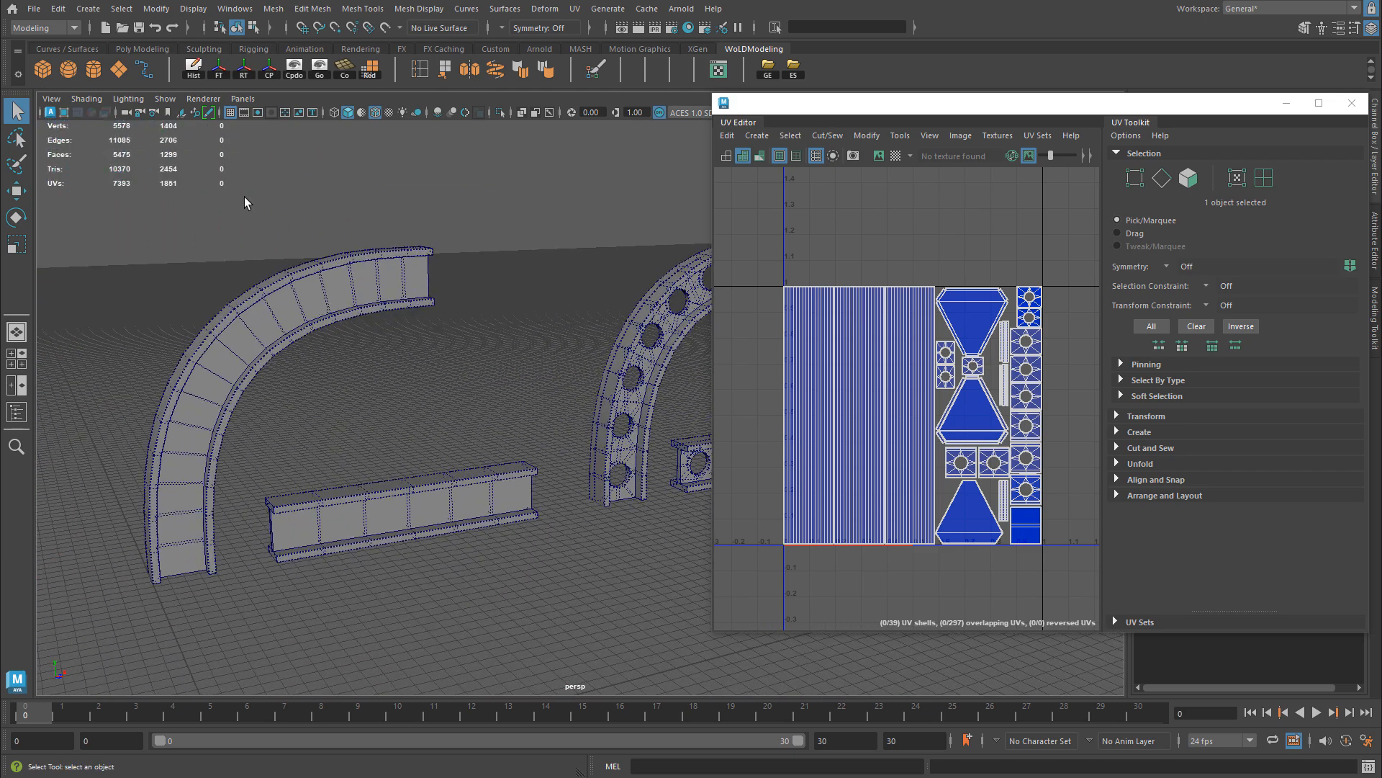
{"action": "left_click_drag", "start_coordinate": [251, 212], "coordinate": [464, 546]}
{"action": "left_click", "coordinate": [447, 533]}
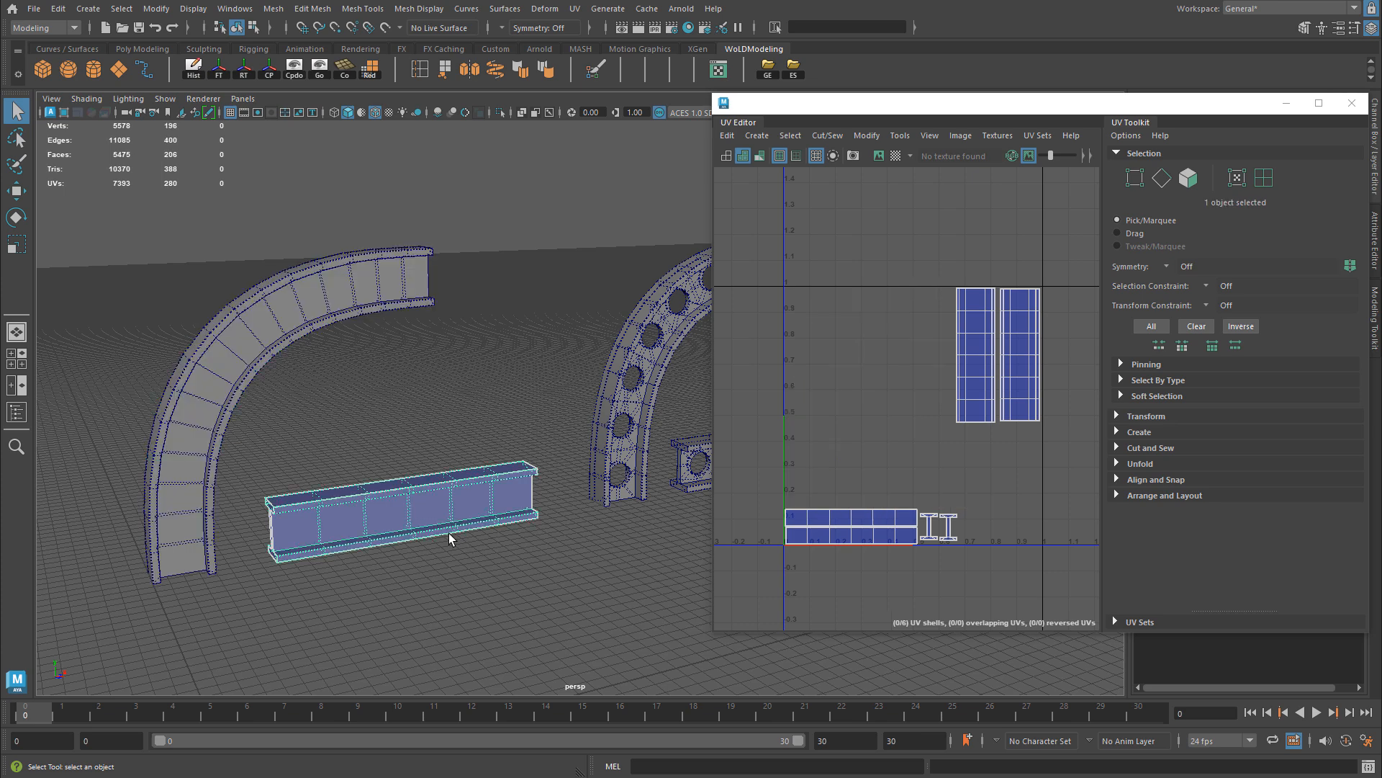
{"action": "left_click", "coordinate": [160, 486]}
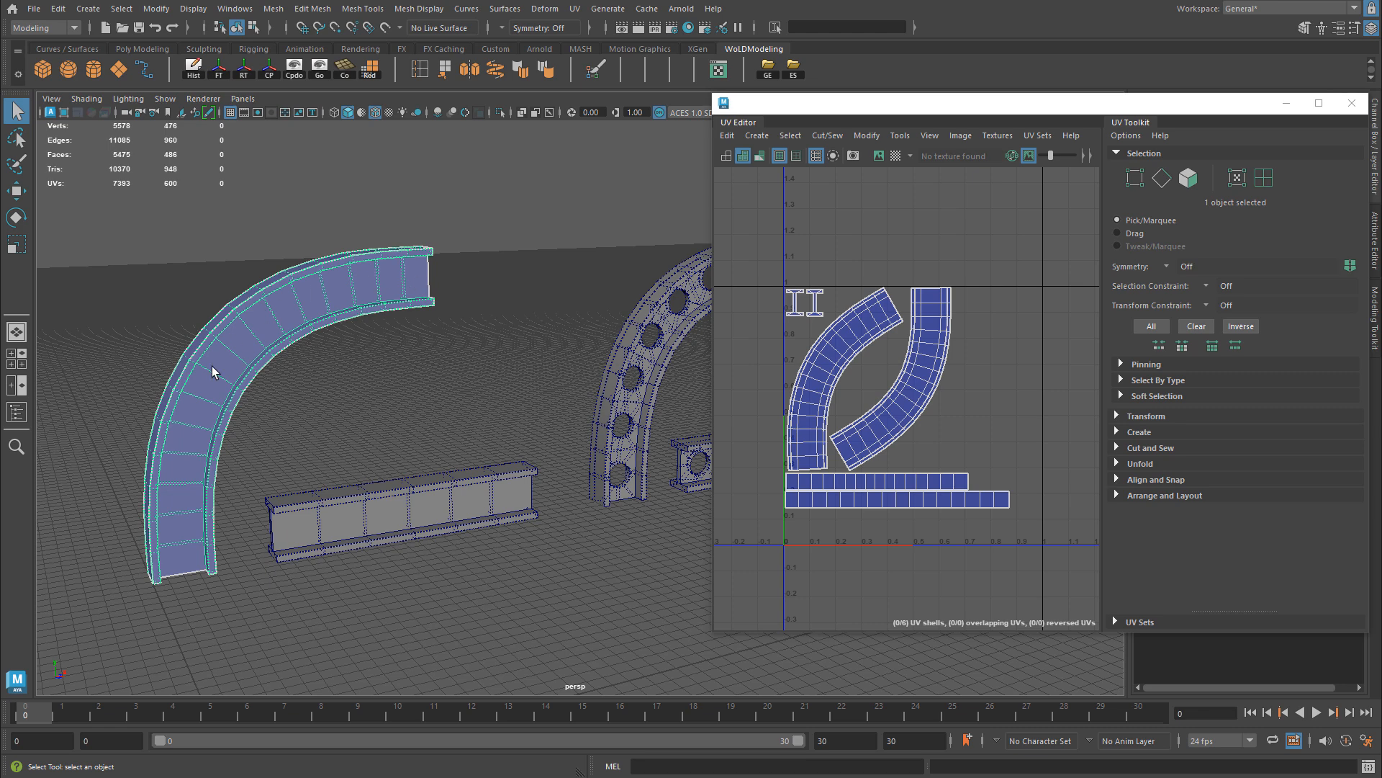
{"action": "left_click_drag", "start_coordinate": [129, 277], "coordinate": [364, 581]}
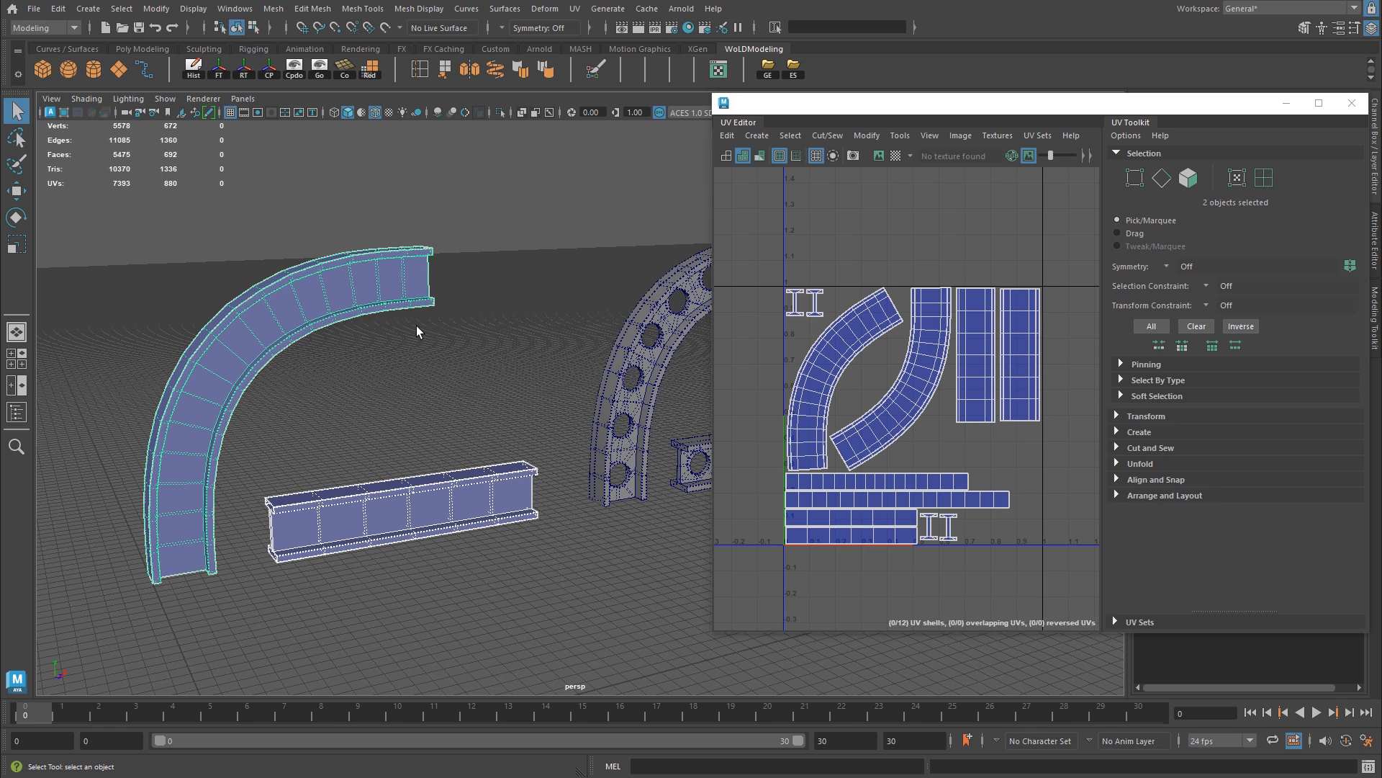
{"action": "left_click", "coordinate": [362, 288]}
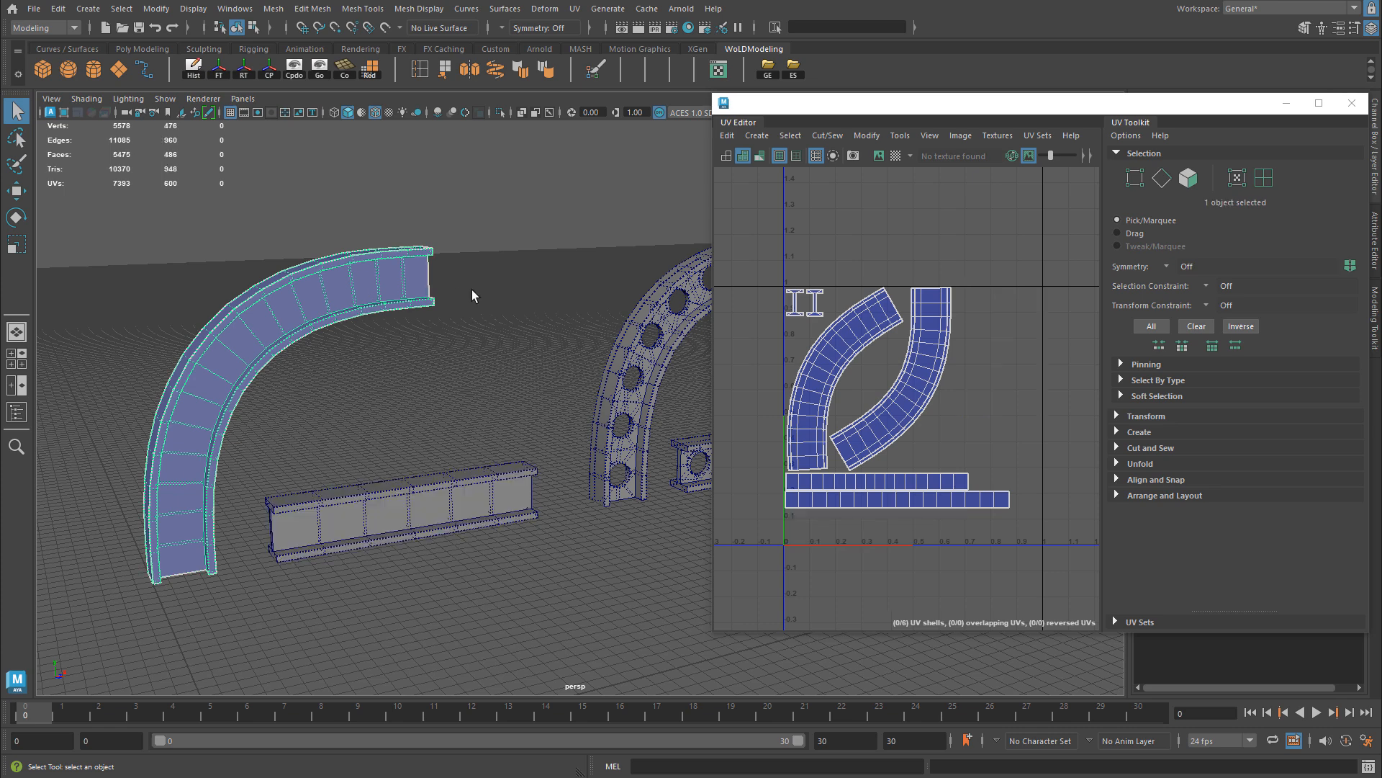
{"action": "left_click", "coordinate": [431, 537]}
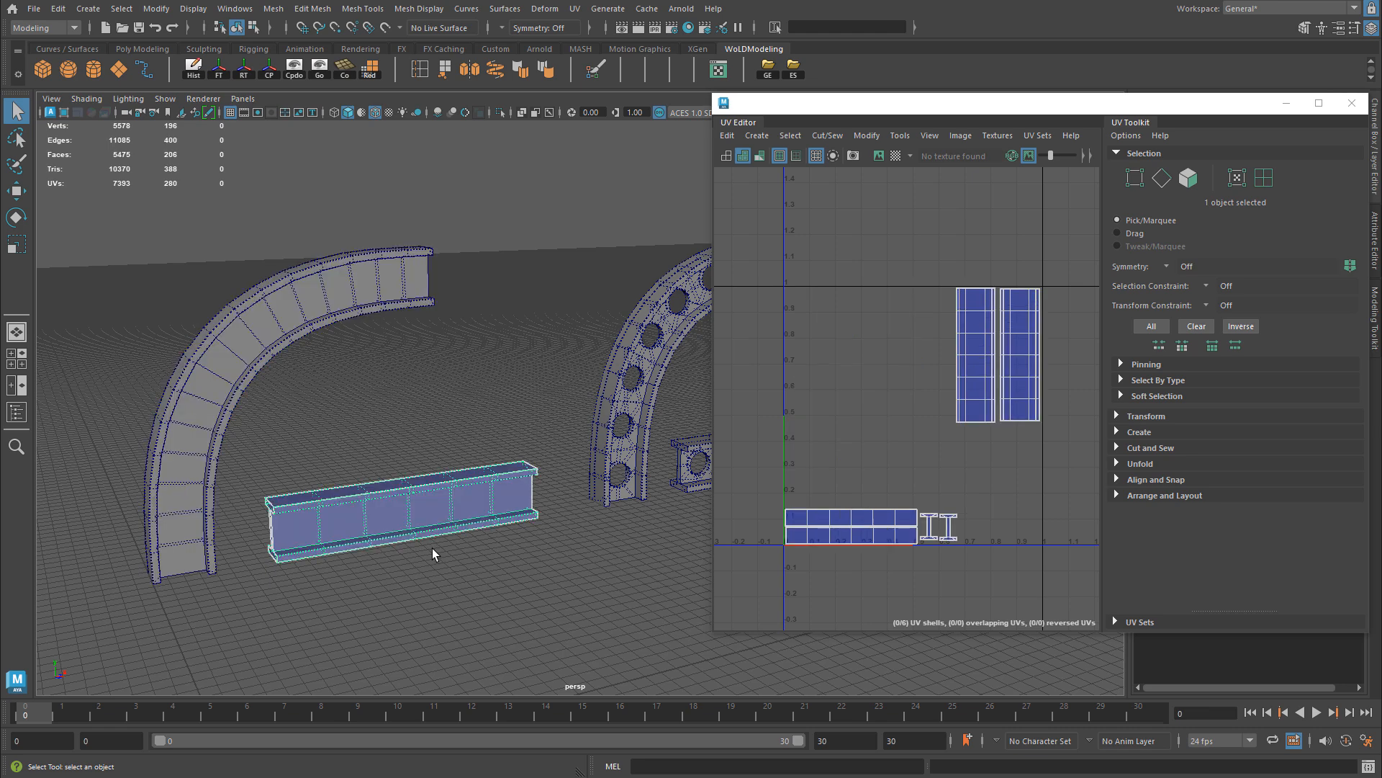
{"action": "left_click", "coordinate": [309, 317]}
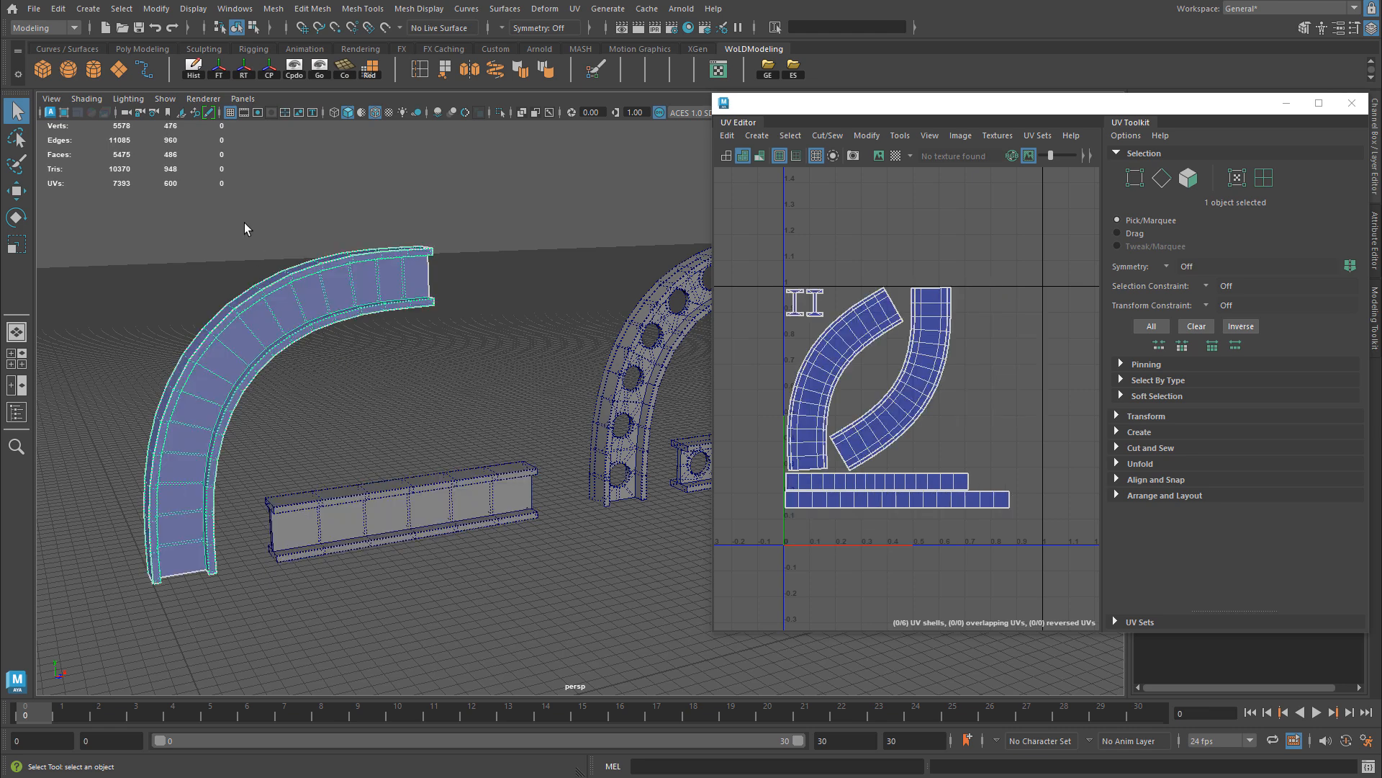
{"action": "left_click_drag", "start_coordinate": [244, 223], "coordinate": [441, 595]}
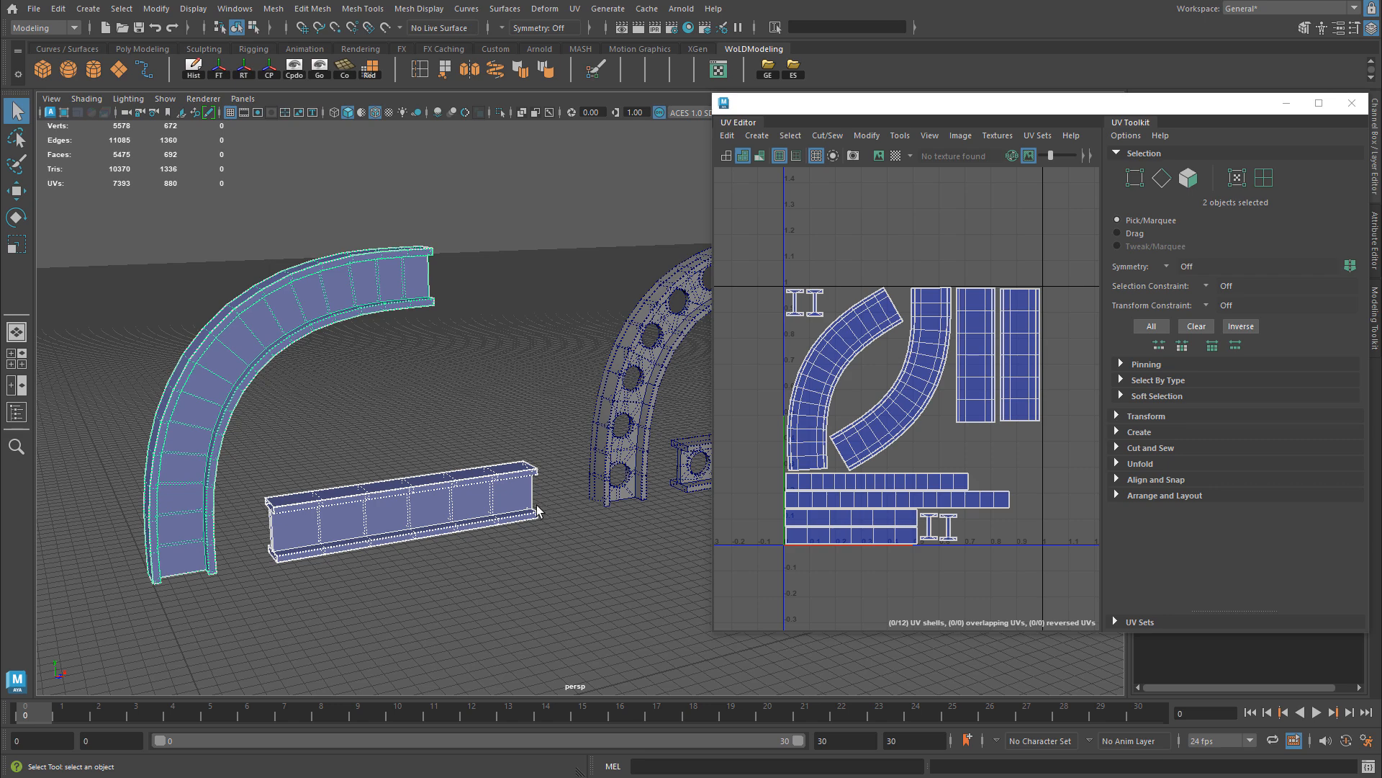
Step: Examine the combined UV layout of the perforated arch and straight beam against that of the solid pair
{"action": "middle_click_drag", "start_coordinate": [564, 492], "coordinate": [288, 502], "text": "alt"}
{"action": "left_click_drag", "start_coordinate": [443, 213], "coordinate": [618, 556]}
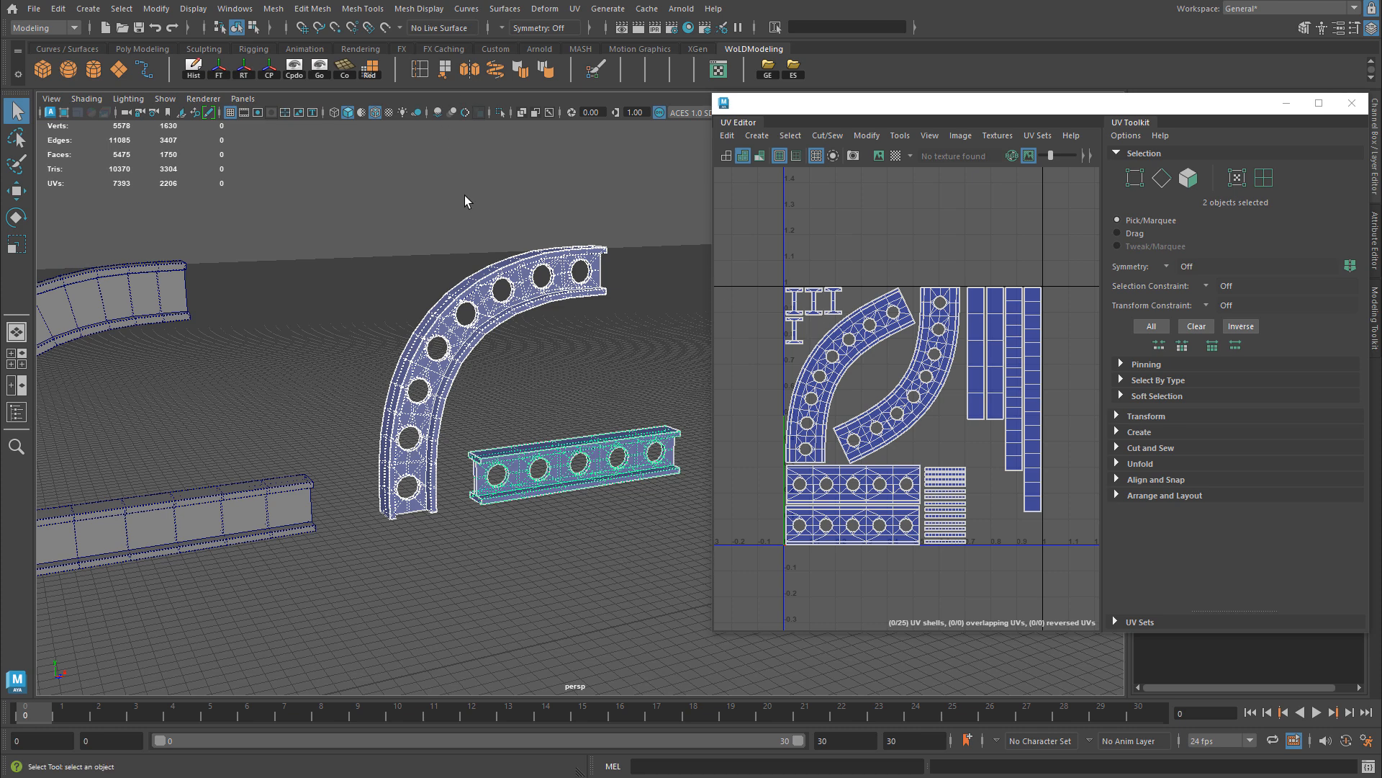
{"action": "left_click_drag", "start_coordinate": [465, 196], "coordinate": [623, 542]}
{"action": "left_click_drag", "start_coordinate": [157, 235], "coordinate": [256, 585]}
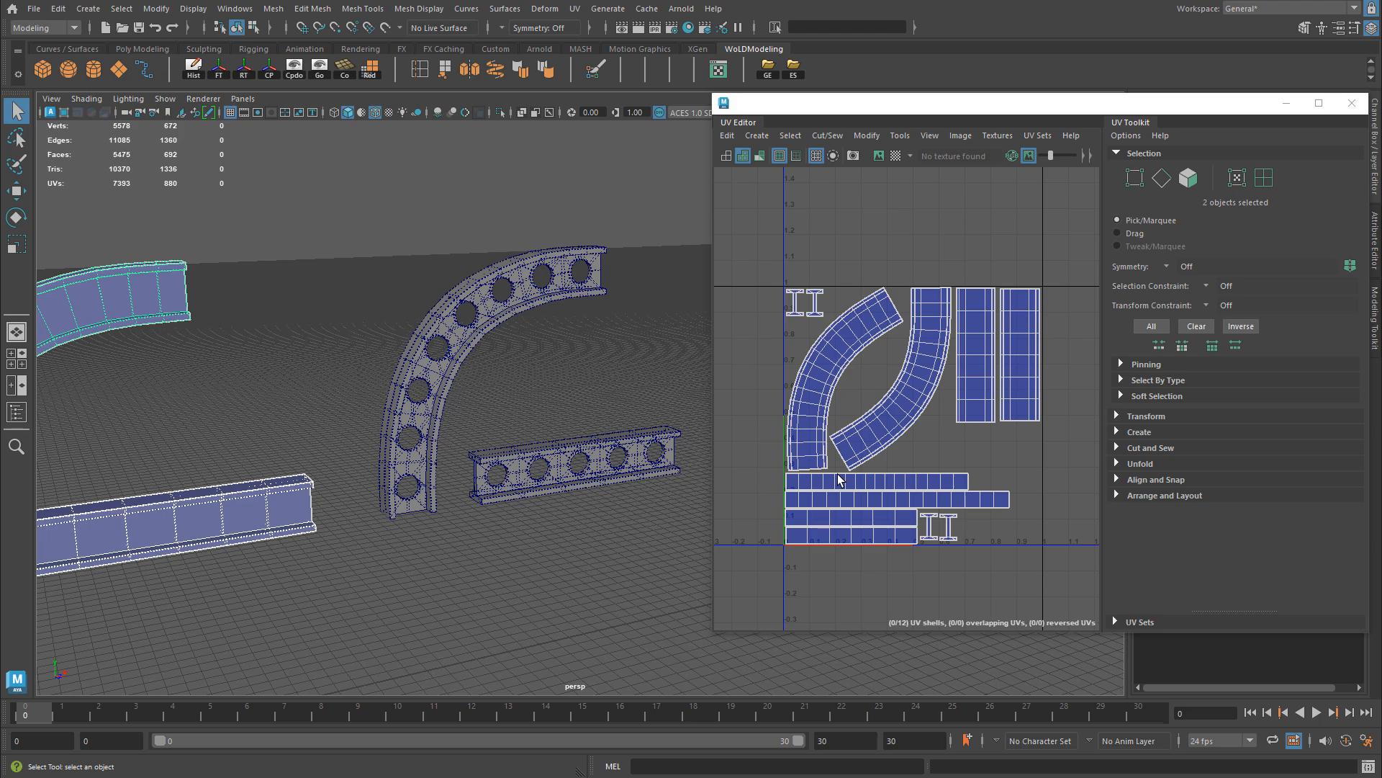
Step: Review the UV layouts of the four-column and three-column stands individually, and close the UV Editor with the three-column stand selected
{"action": "right_click_drag", "start_coordinate": [507, 405], "coordinate": [166, 360], "text": "alt"}
{"action": "middle_click_drag", "start_coordinate": [154, 360], "coordinate": [256, 361], "text": "alt"}
{"action": "left_click", "coordinate": [307, 411]}
{"action": "key", "text": "w"}
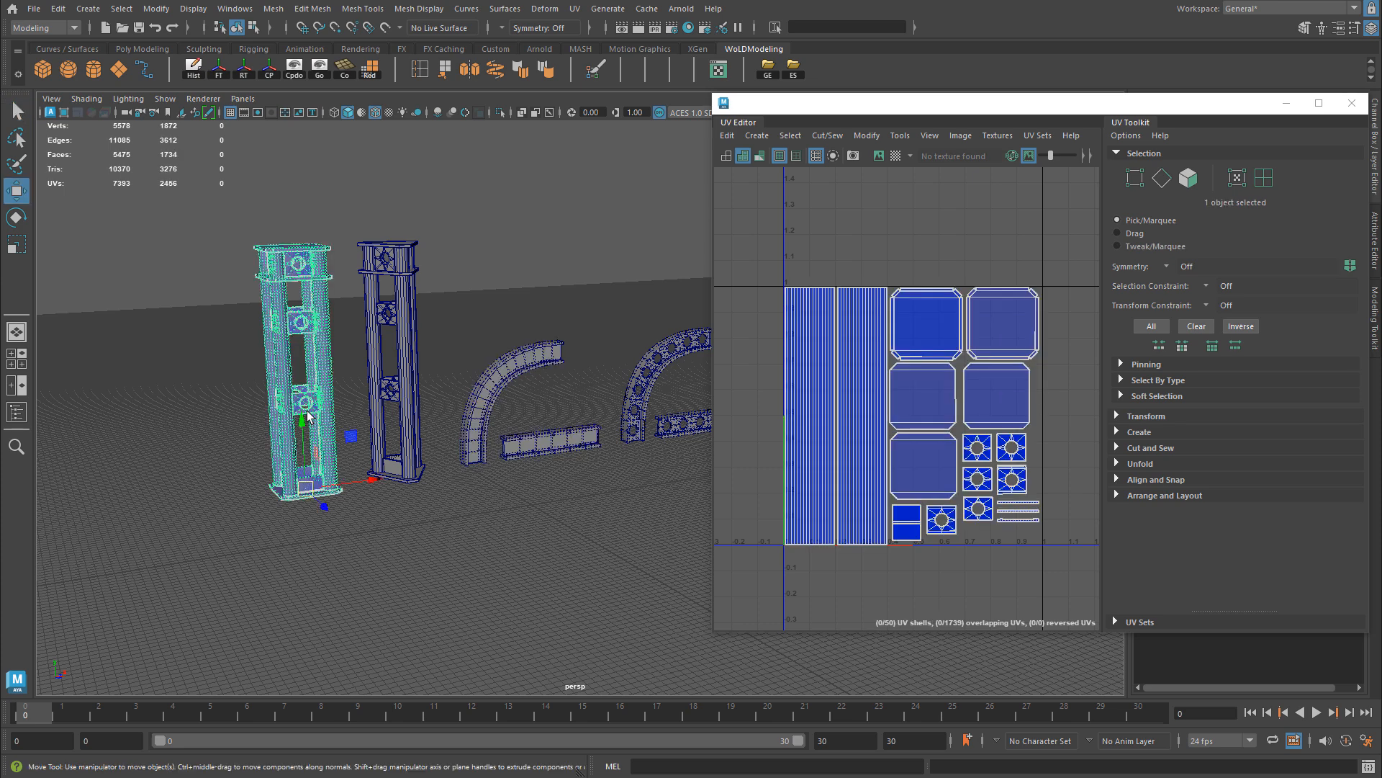
{"action": "left_click", "coordinate": [400, 257]}
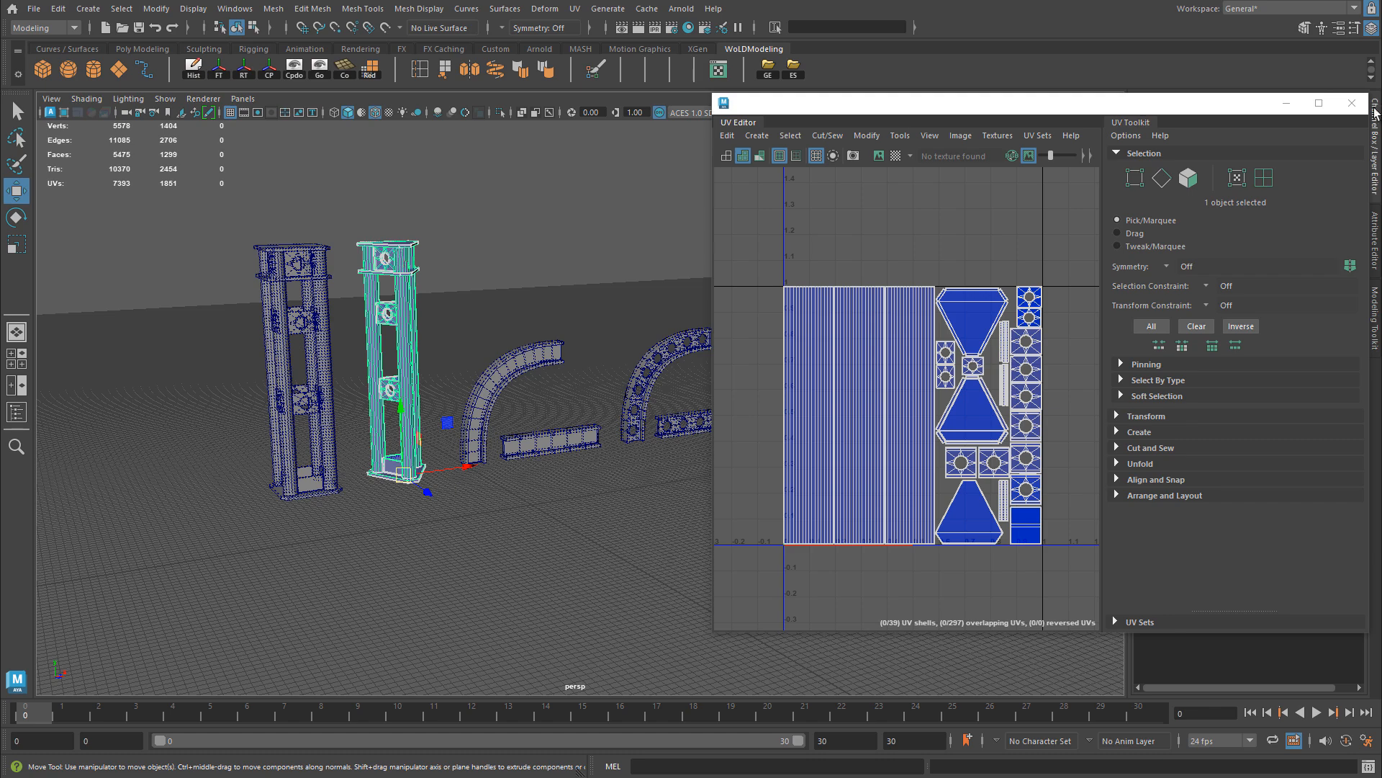
{"action": "left_click", "coordinate": [1352, 103]}
Step: Move the three-column stand to the world origin by setting Translate X and Translate Z to 0
{"action": "middle_click_drag", "start_coordinate": [485, 388], "coordinate": [494, 396], "text": "alt"}
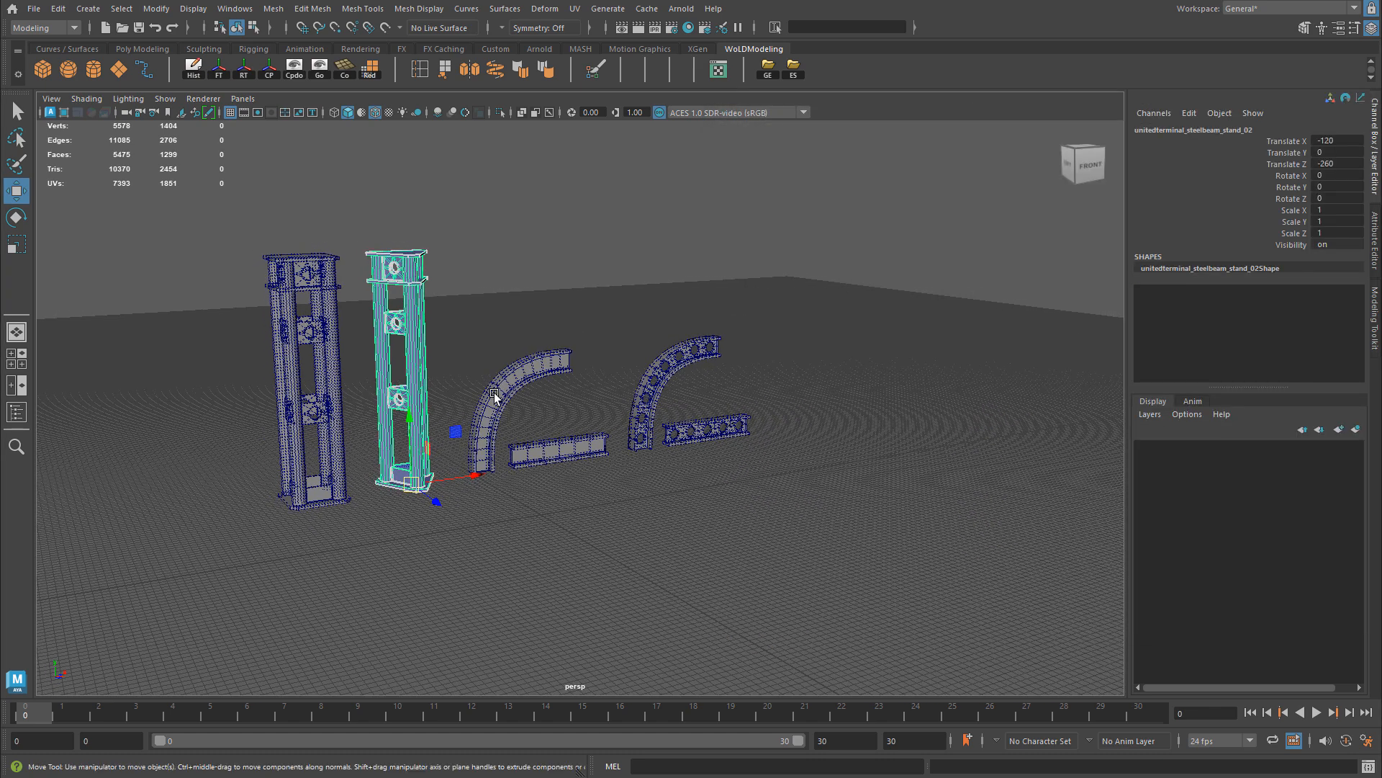
{"action": "scroll", "coordinate": [475, 397], "scroll_direction": "up", "scroll_amount": 3}
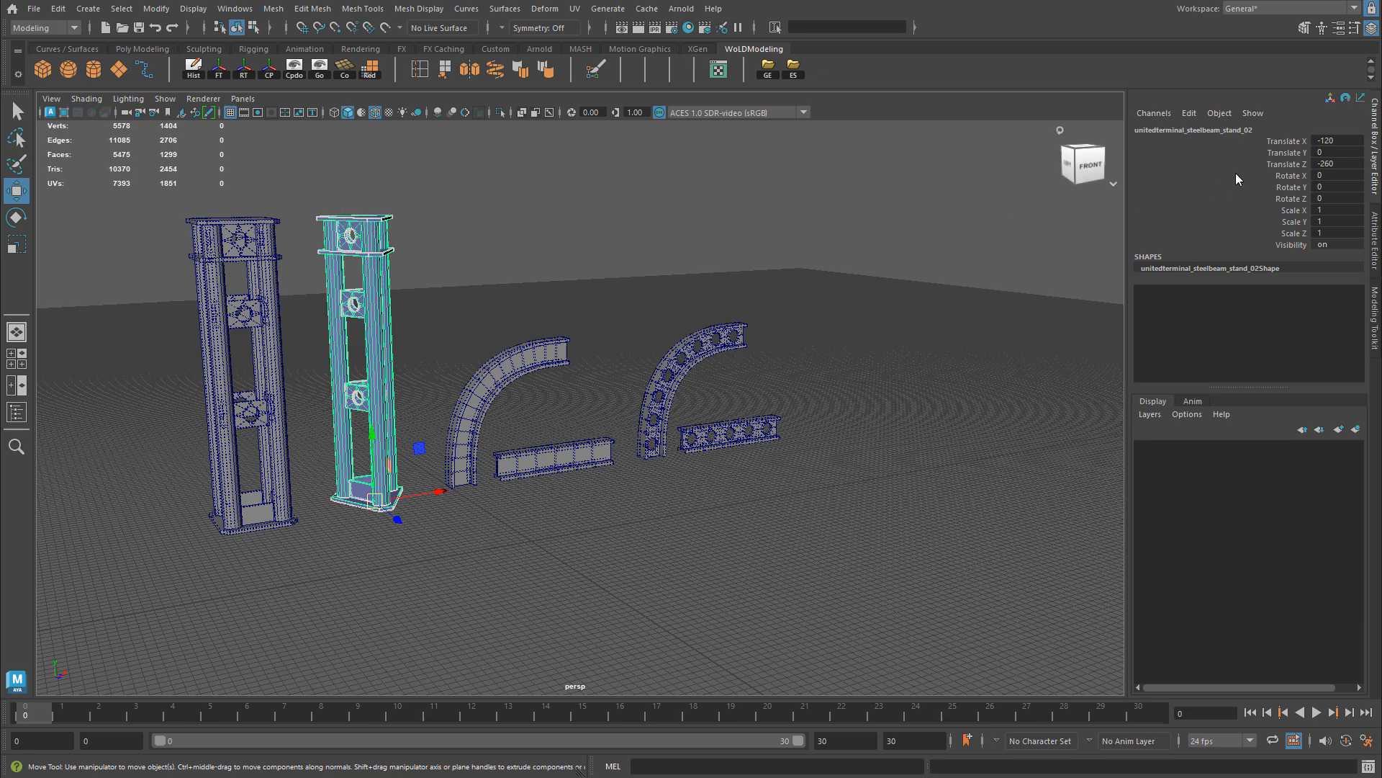
{"action": "left_click", "coordinate": [1343, 141]}
{"action": "type", "text": "0"}
{"action": "key", "text": "Return"}
{"action": "left_click", "coordinate": [1342, 165]}
{"action": "type", "text": "0"}
{"action": "key", "text": "Return"}
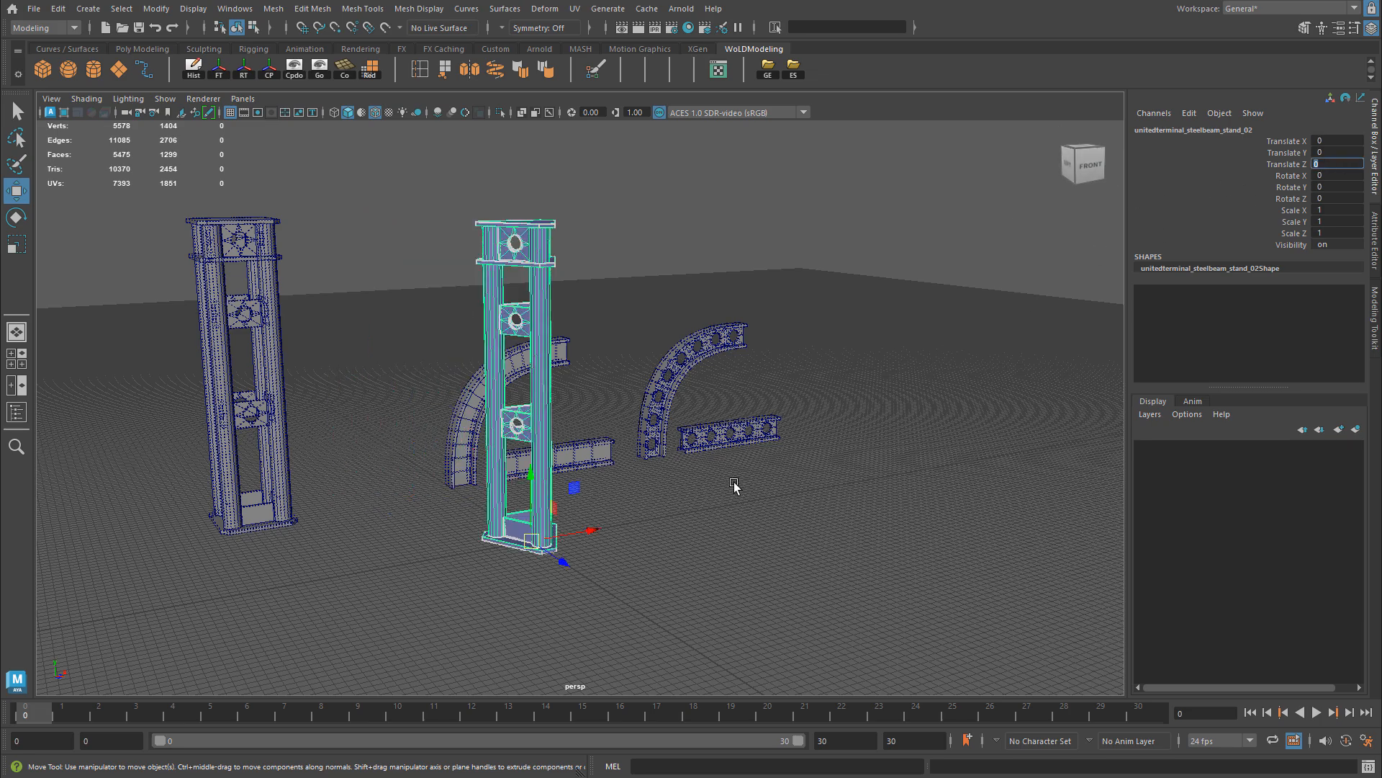
Step: Open Export Selection for the three-column stand, review the FBX geometry options, and cancel the export
{"action": "left_click_drag", "start_coordinate": [735, 485], "coordinate": [581, 555], "text": "alt"}
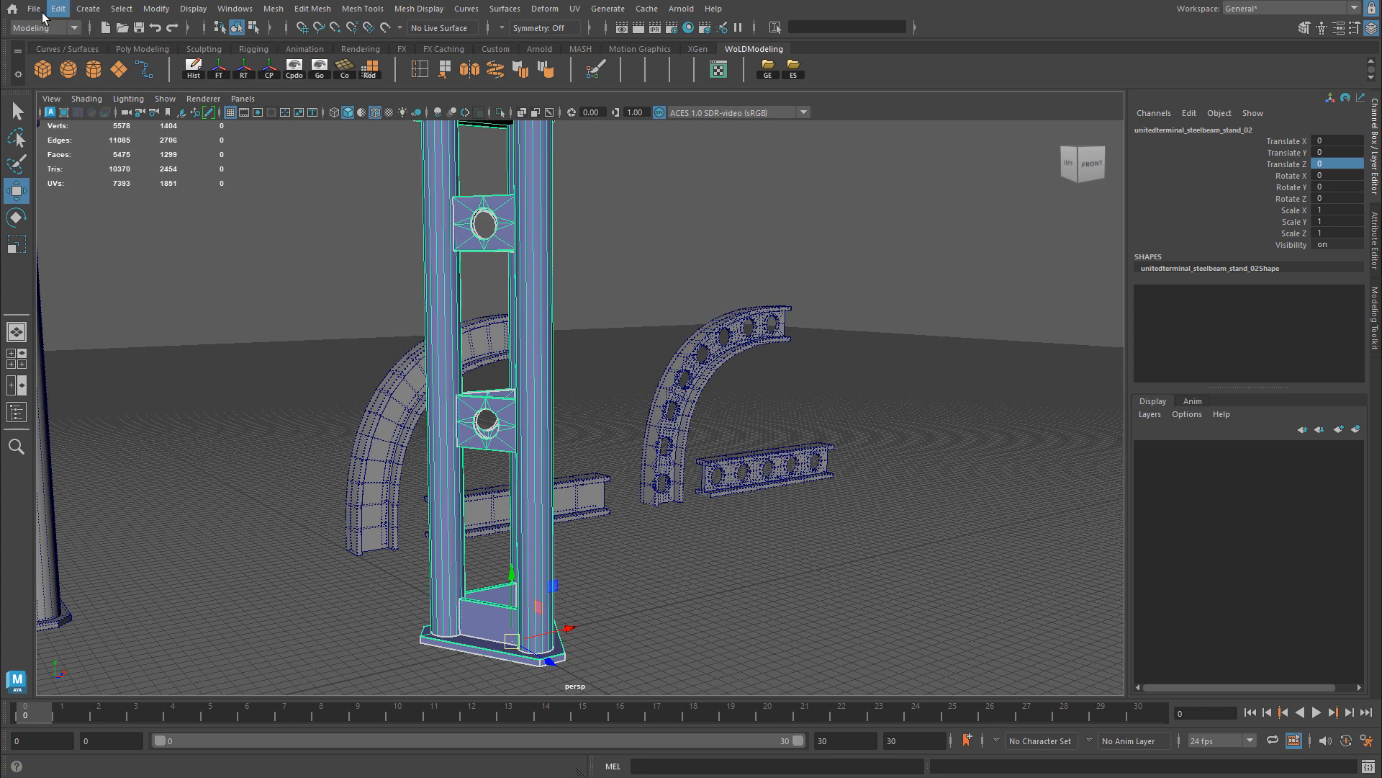
{"action": "left_click", "coordinate": [34, 9]}
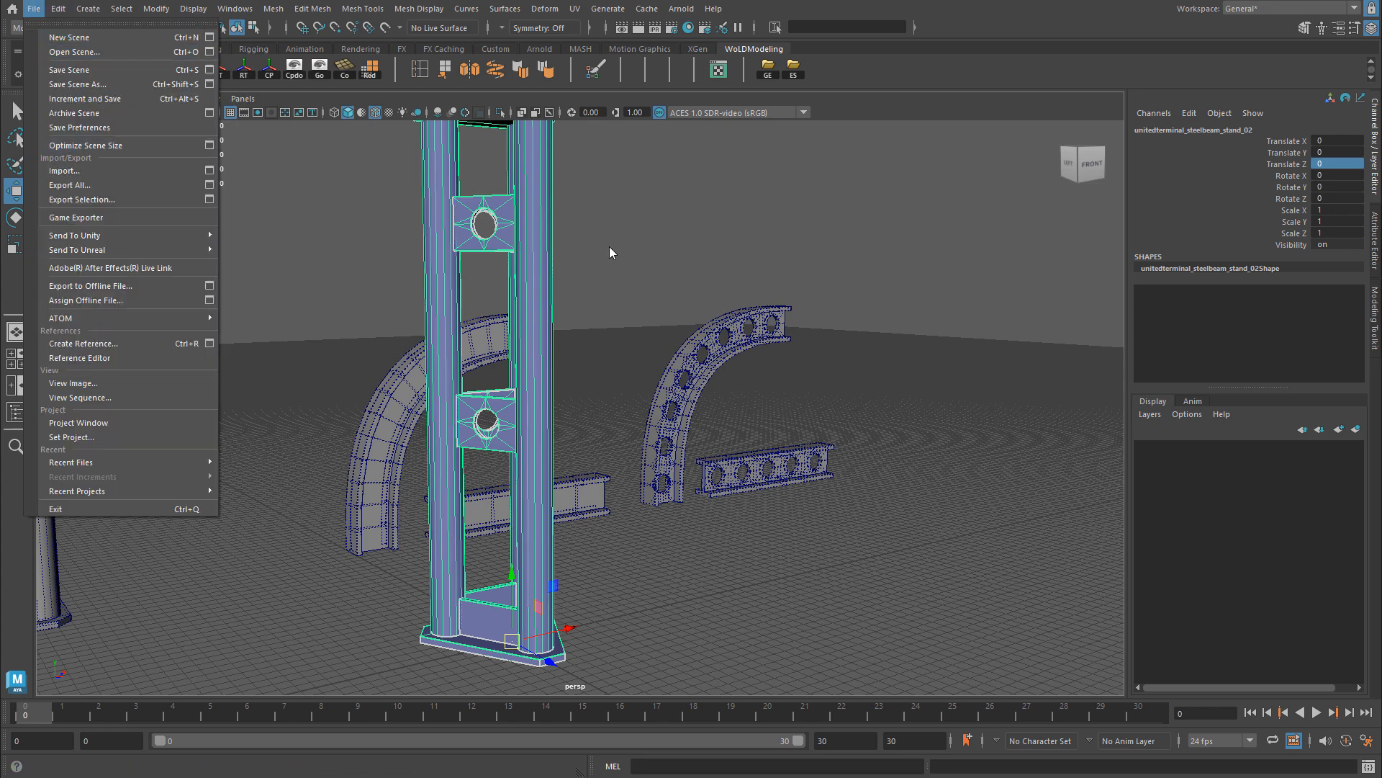
{"action": "left_click", "coordinate": [865, 75]}
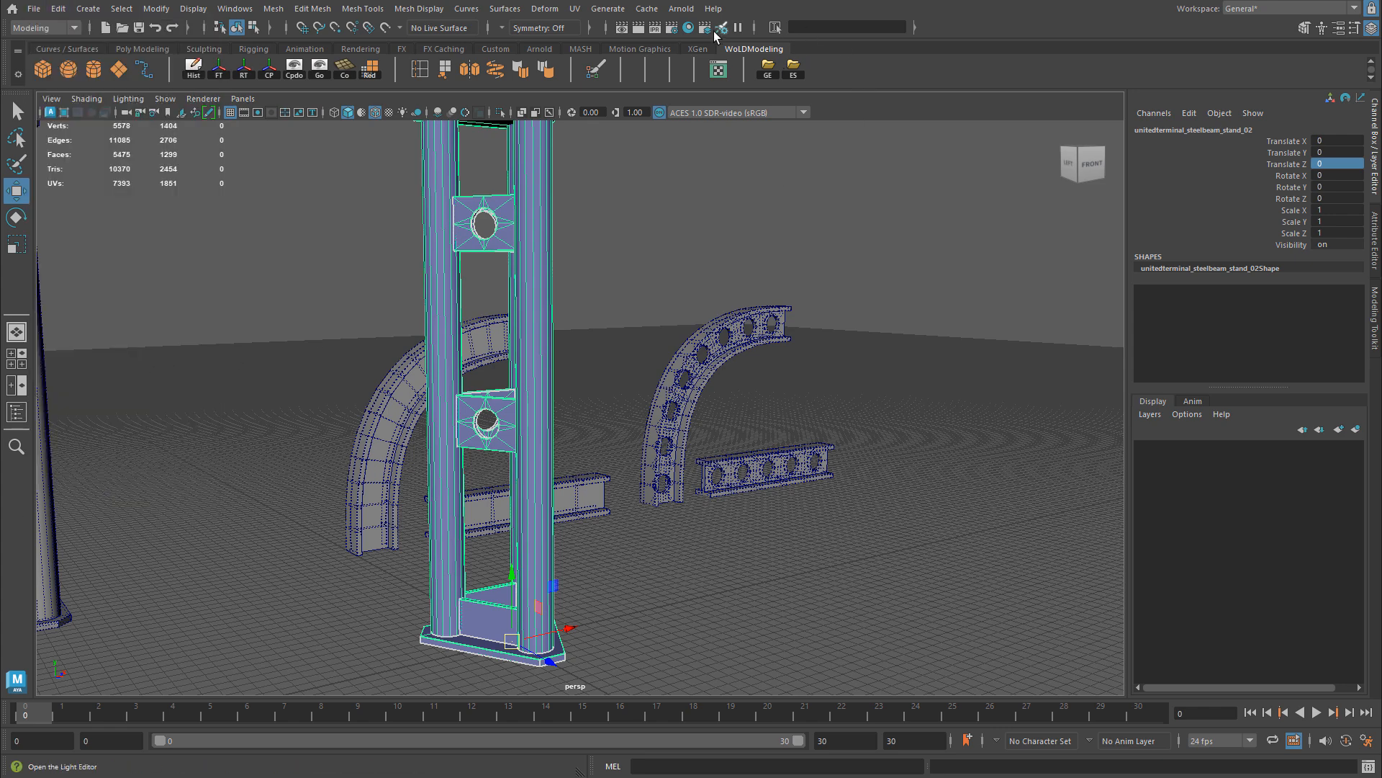
{"action": "left_click", "coordinate": [795, 69]}
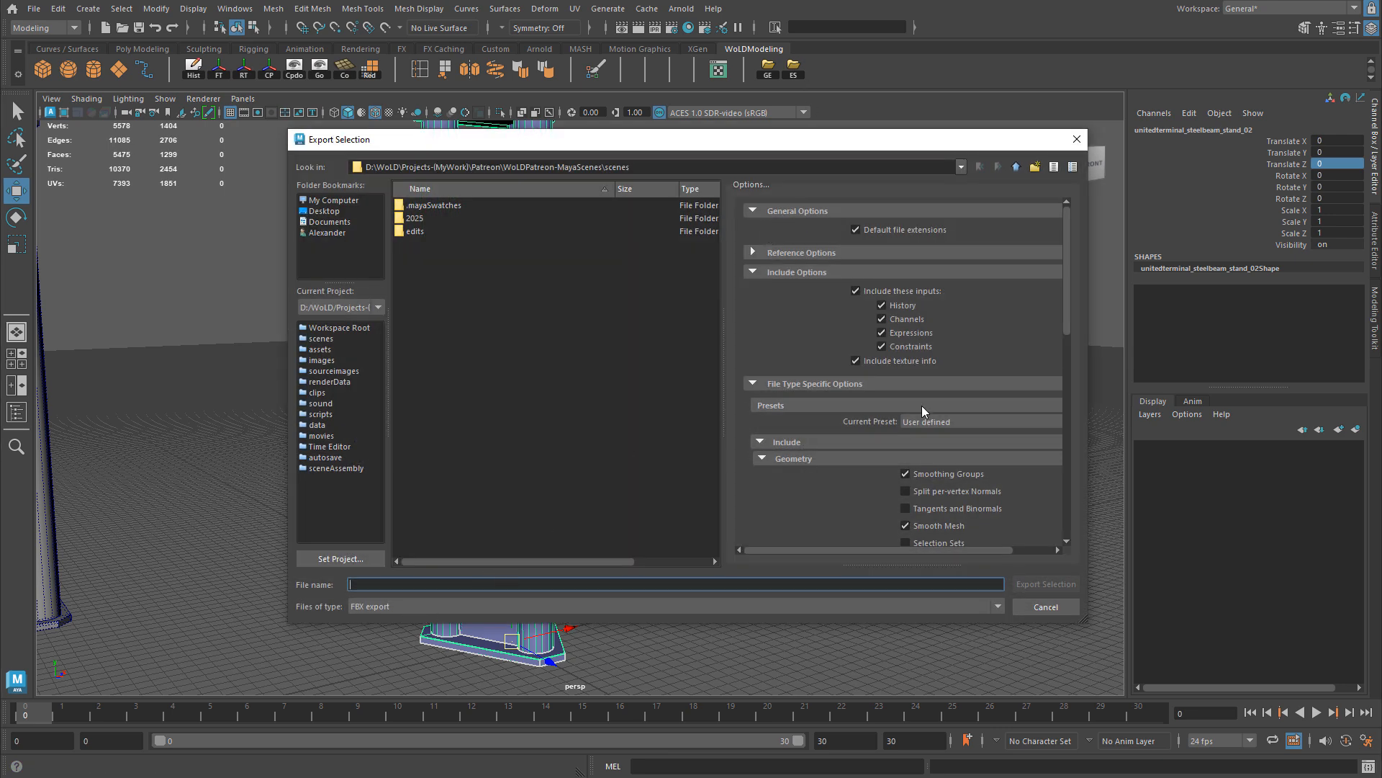
{"action": "scroll", "coordinate": [921, 405], "scroll_direction": "down", "scroll_amount": 3}
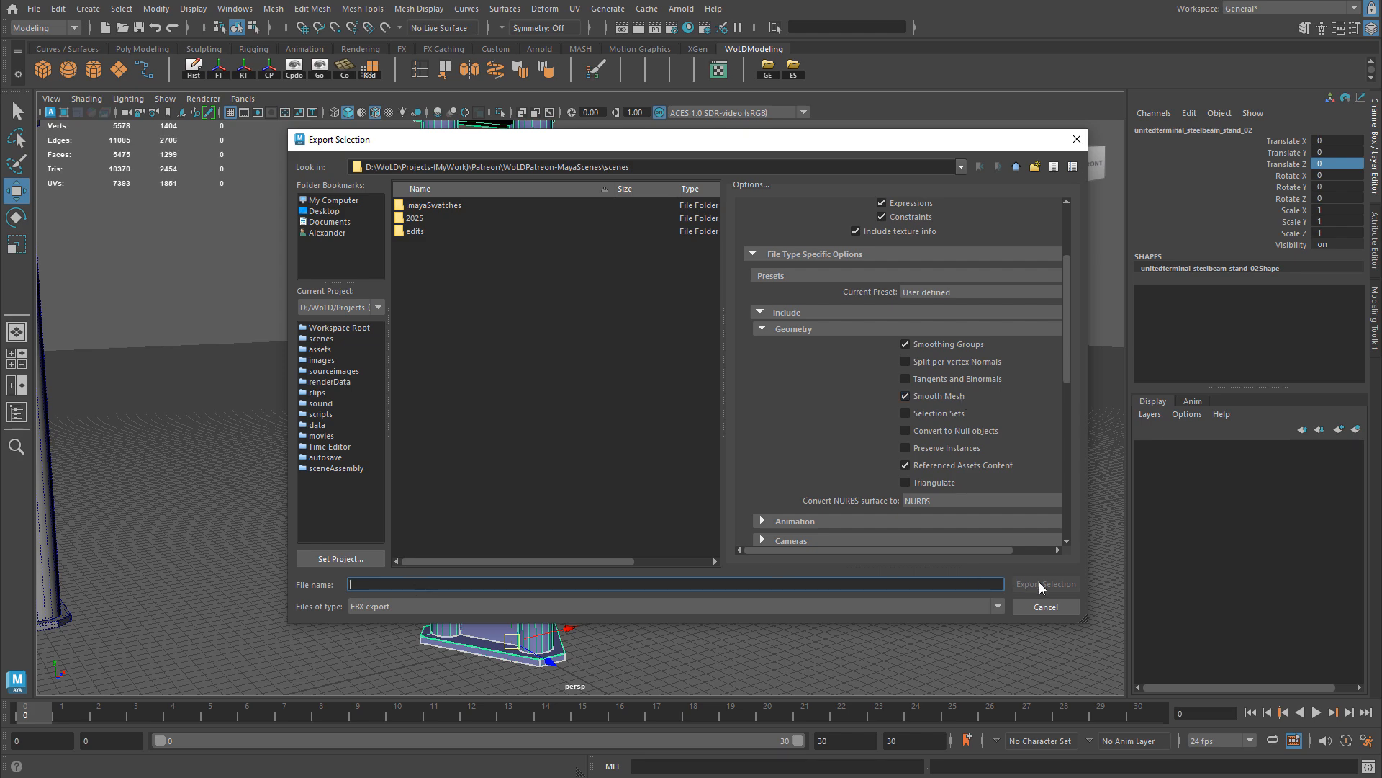
{"action": "left_click", "coordinate": [1077, 139]}
Step: Undo the three-column stand's move to the world origin
{"action": "key", "text": "ctrl+z"}
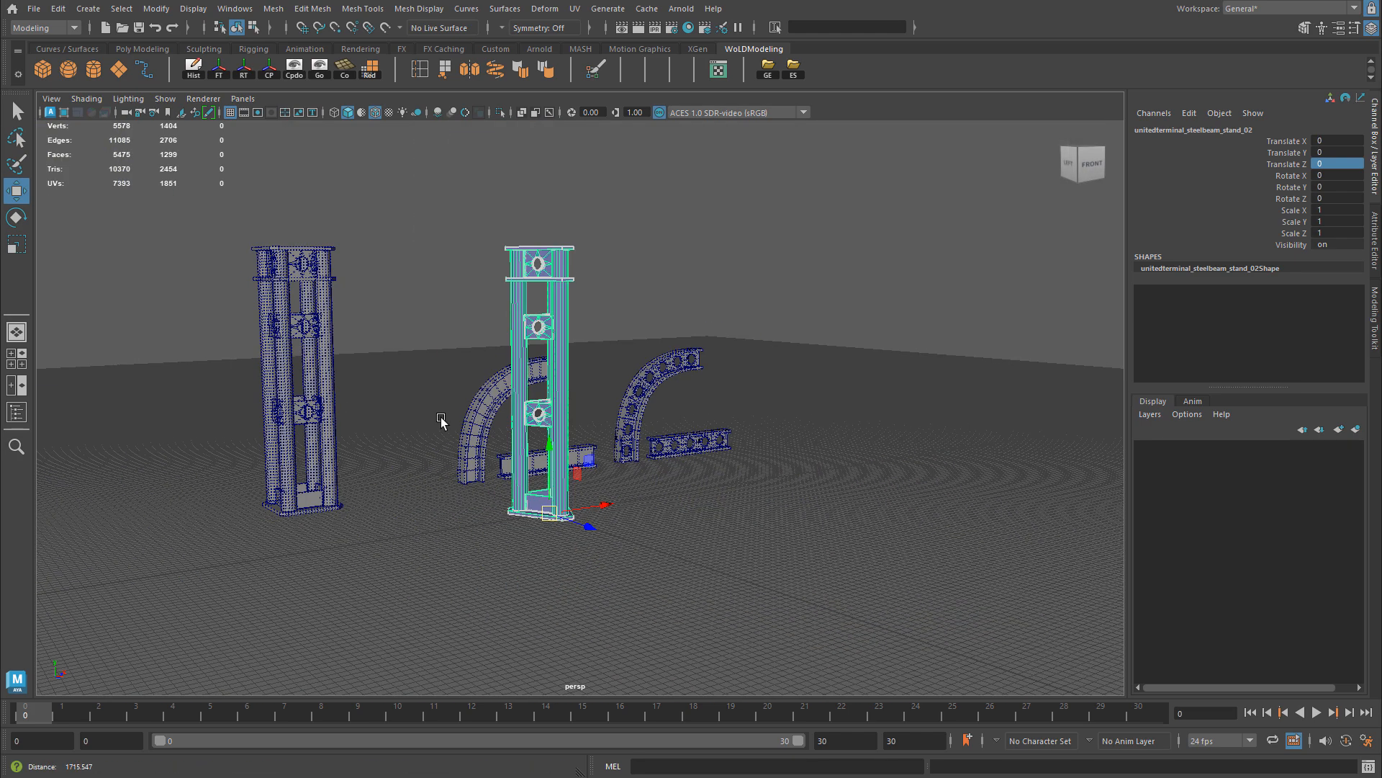
{"action": "key", "text": "ctrl+z"}
{"action": "key", "text": "ctrl+z"}
{"action": "key", "text": "ctrl+z"}
{"action": "key", "text": "ctrl+z"}
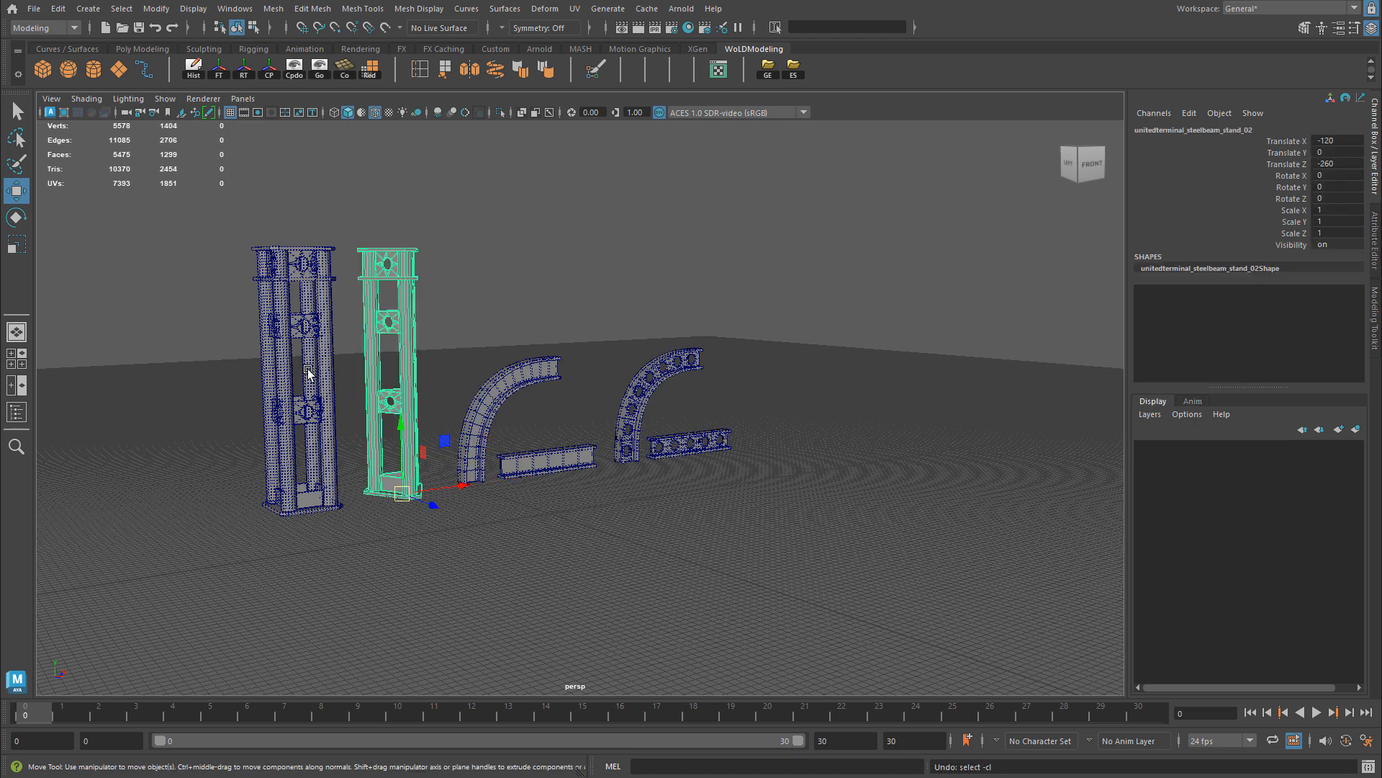
Step: Set the four-column stand's Translate X and Translate Z to 0, and undo the move
{"action": "left_click", "coordinate": [1351, 142]}
{"action": "type", "text": "0"}
{"action": "left_click", "coordinate": [1351, 164]}
{"action": "type", "text": "0"}
{"action": "key", "text": "Return"}
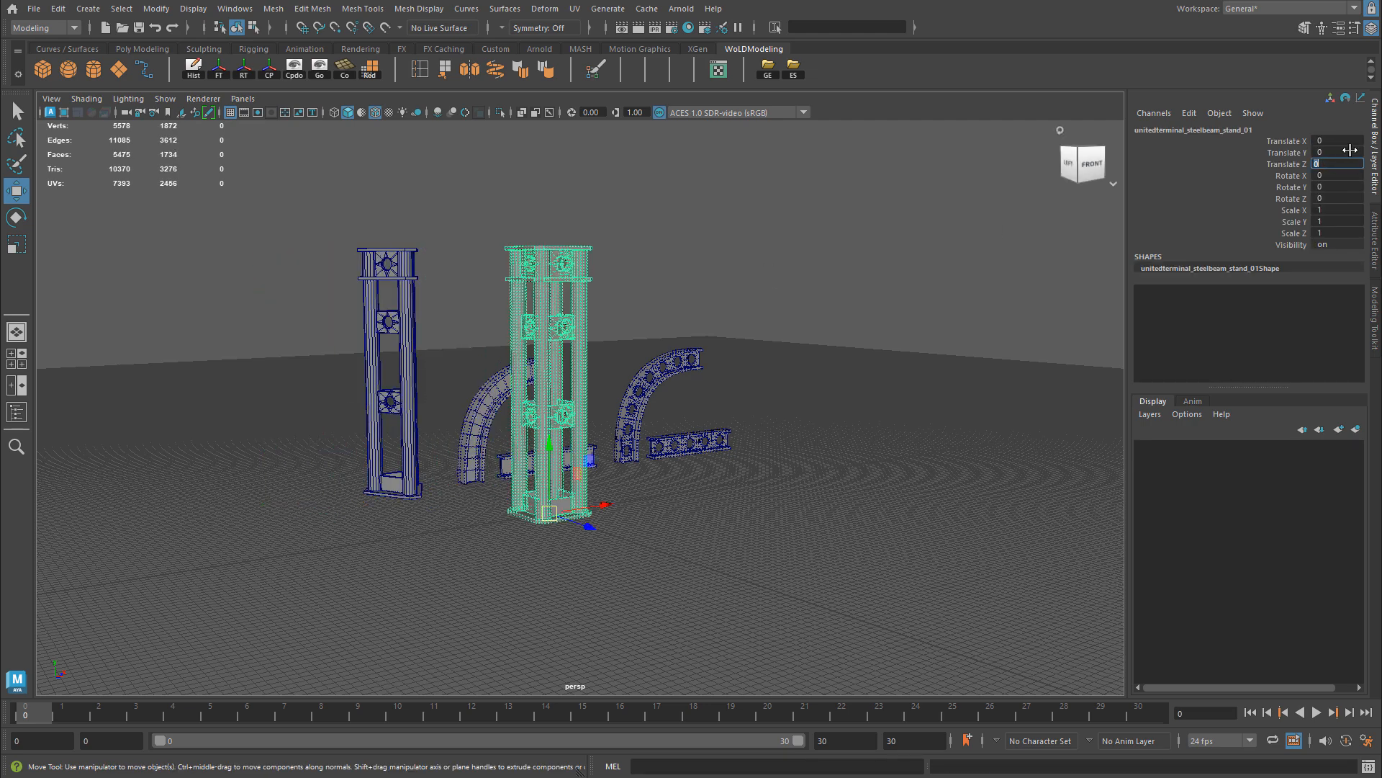
{"action": "right_click_drag", "start_coordinate": [768, 347], "coordinate": [800, 350], "text": "alt"}
{"action": "key", "text": "ctrl+z"}
{"action": "key", "text": "ctrl+z"}
Step: Select the solid arch and straight beam together and move them near the origin, placing the arch at about X -98.6, Z -9.4
{"action": "left_click_drag", "start_coordinate": [400, 315], "coordinate": [544, 482]}
{"action": "left_click_drag", "start_coordinate": [473, 346], "coordinate": [601, 566]}
{"action": "left_click_drag", "start_coordinate": [494, 491], "coordinate": [630, 584]}
{"action": "left_click_drag", "start_coordinate": [616, 504], "coordinate": [569, 420]}
{"action": "key", "text": "f"}
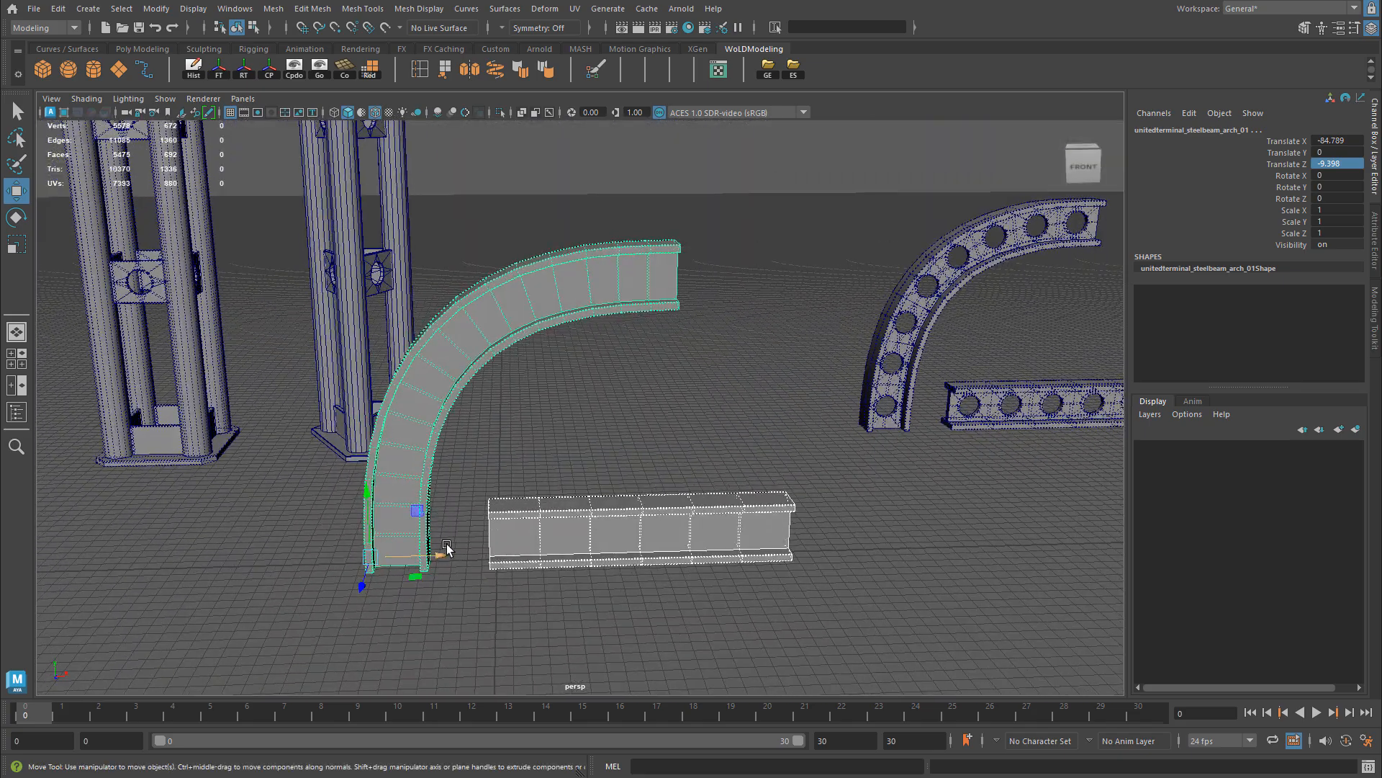
{"action": "left_click_drag", "start_coordinate": [447, 401], "coordinate": [497, 526], "text": "alt"}
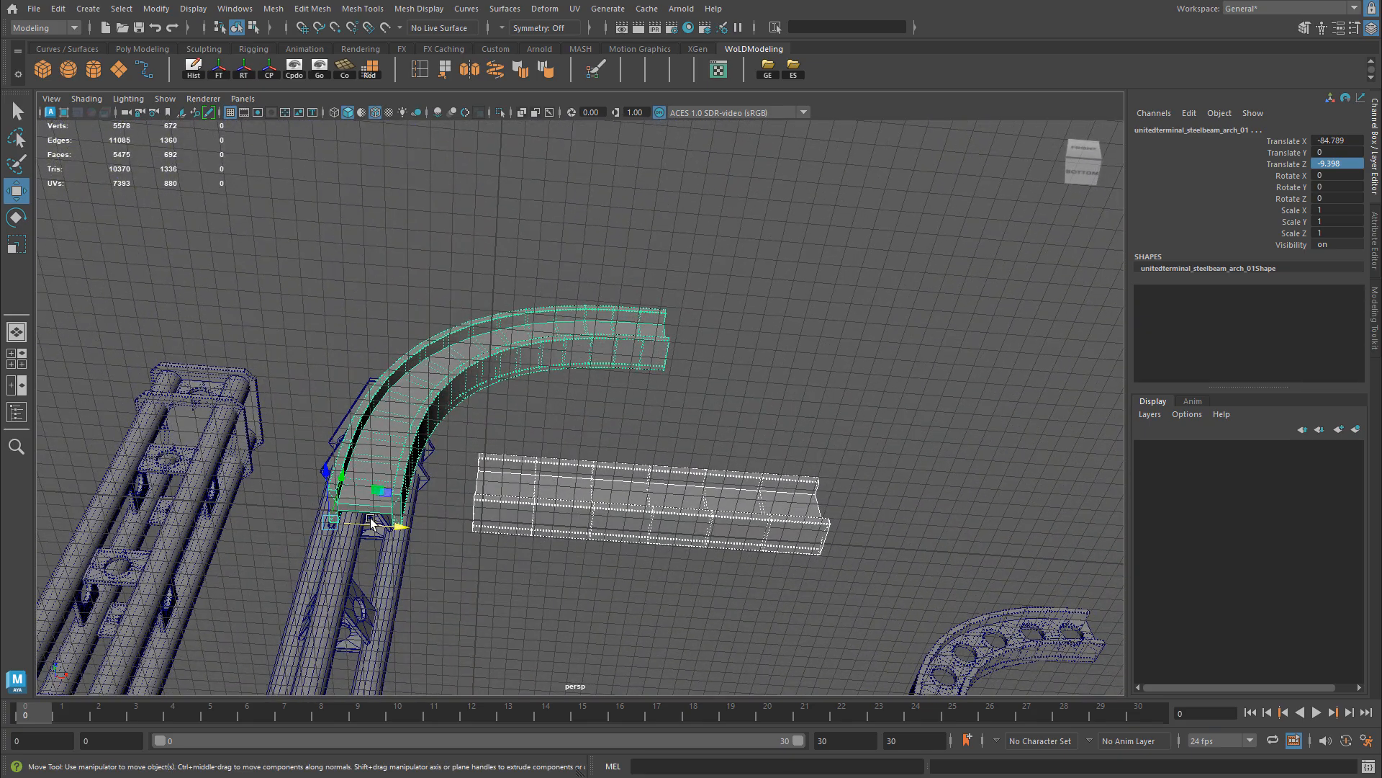
{"action": "left_click_drag", "start_coordinate": [533, 429], "coordinate": [519, 460], "text": "alt"}
{"action": "mouse_move", "coordinate": [472, 520]}
{"action": "left_mouse_down"}
{"action": "mouse_move", "coordinate": [440, 523]}
{"action": "mouse_move", "coordinate": [454, 518]}
{"action": "left_mouse_up"}
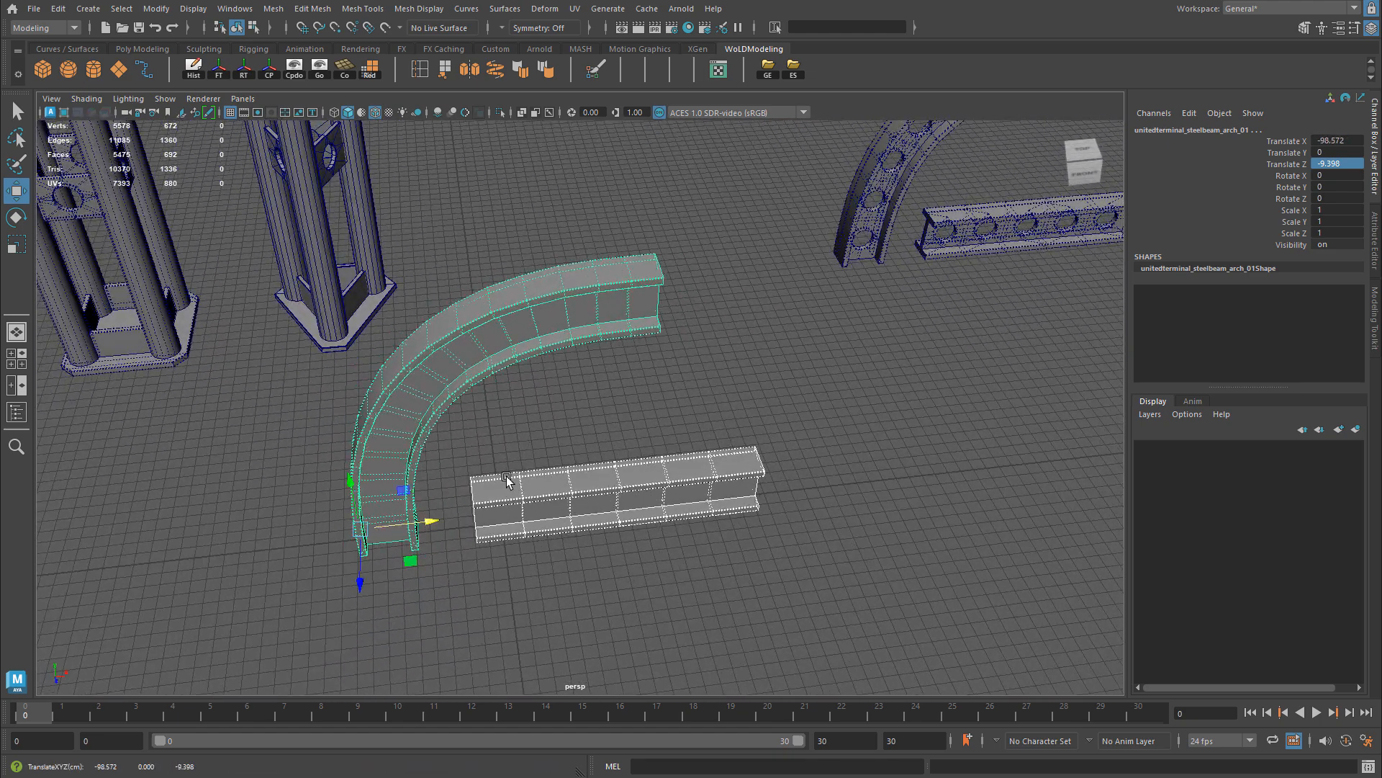
{"action": "left_click_drag", "start_coordinate": [553, 520], "coordinate": [568, 475], "text": "alt"}
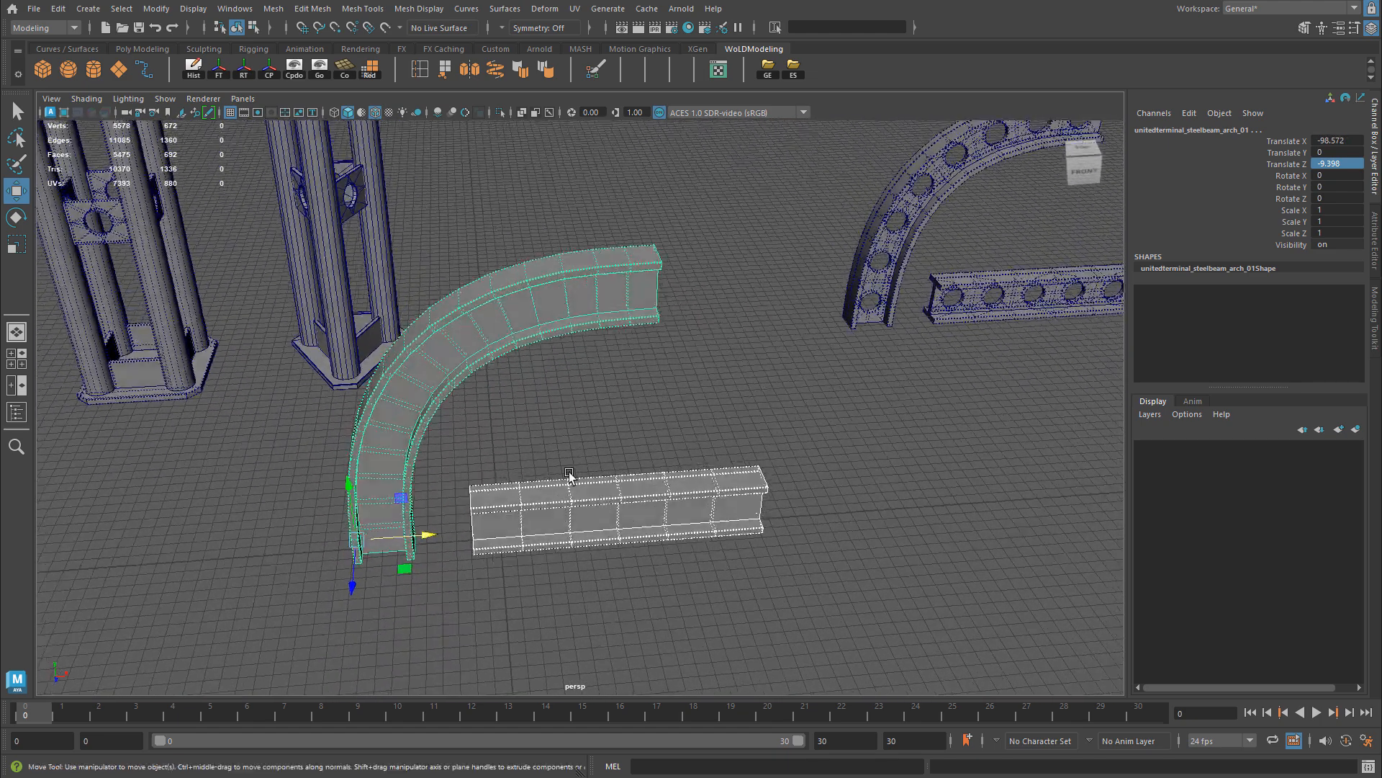
Step: Open Export Selection for the solid arch and straight beam, cancel it, and undo the pair's moves
{"action": "left_click", "coordinate": [795, 67]}
{"action": "key", "text": "Escape"}
{"action": "key", "text": "ctrl+z"}
{"action": "key", "text": "ctrl+z"}
Step: Select the perforated arch and straight beam together and move them toward the center of the scene
{"action": "left_click_drag", "start_coordinate": [856, 202], "coordinate": [1044, 550]}
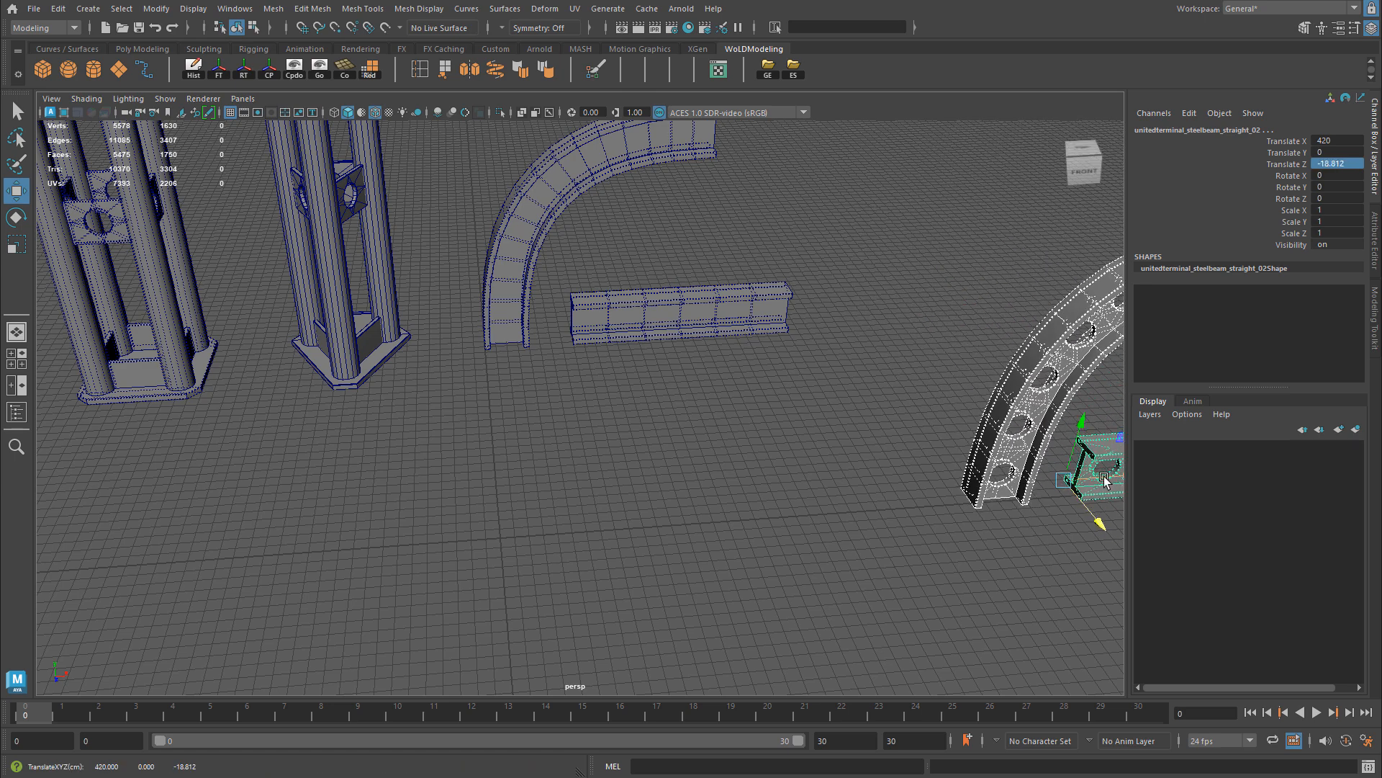
{"action": "left_click_drag", "start_coordinate": [1105, 477], "coordinate": [644, 529]}
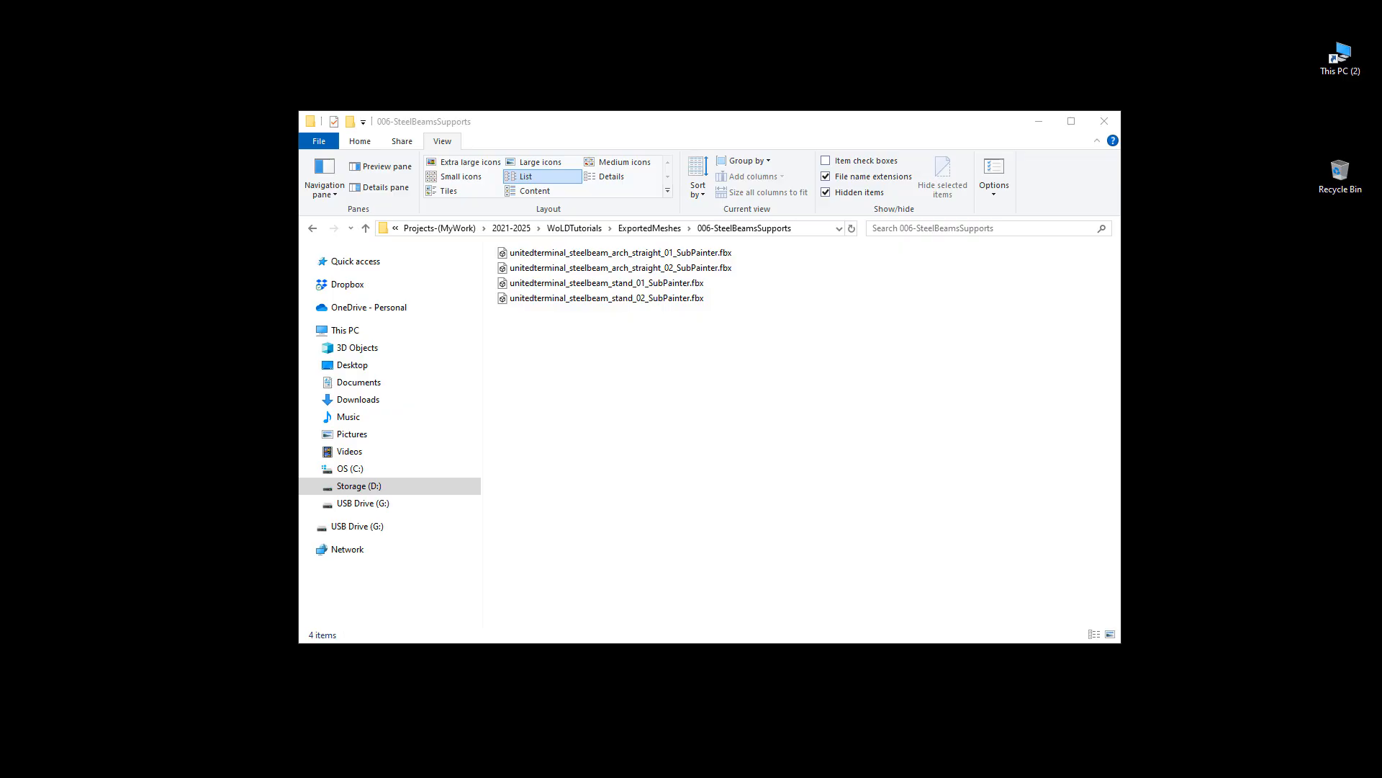
Step: In File Explorer's 006-SteelBeamsSupports folder, select the exported mesh unitedterminal_steelbeam_stand_02_SubPainter.fbx
{"action": "left_click", "coordinate": [687, 300]}
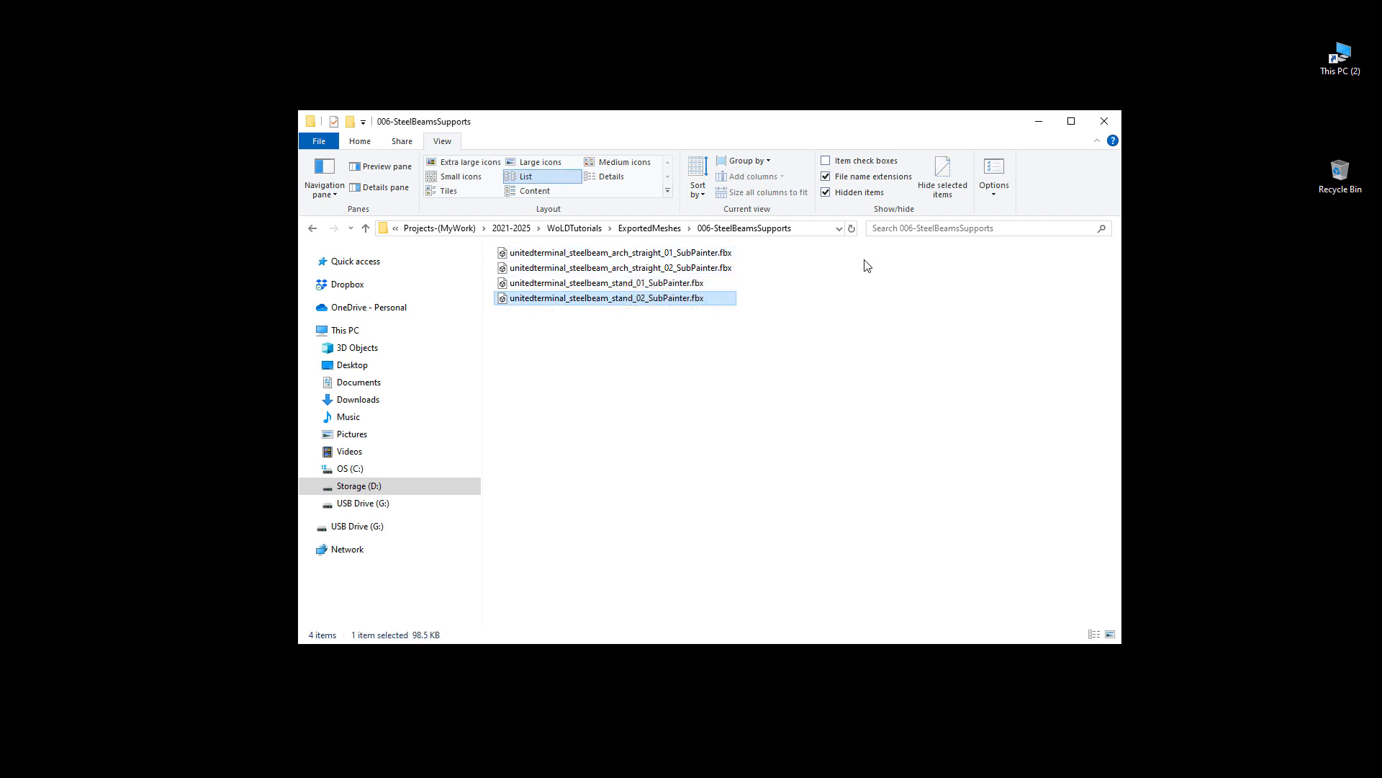
Step: Review the four exported FBX meshes and select unitedterminal_steelbeam_stand_01_SubPainter.fbx
{"action": "left_click_drag", "start_coordinate": [803, 260], "coordinate": [784, 335]}
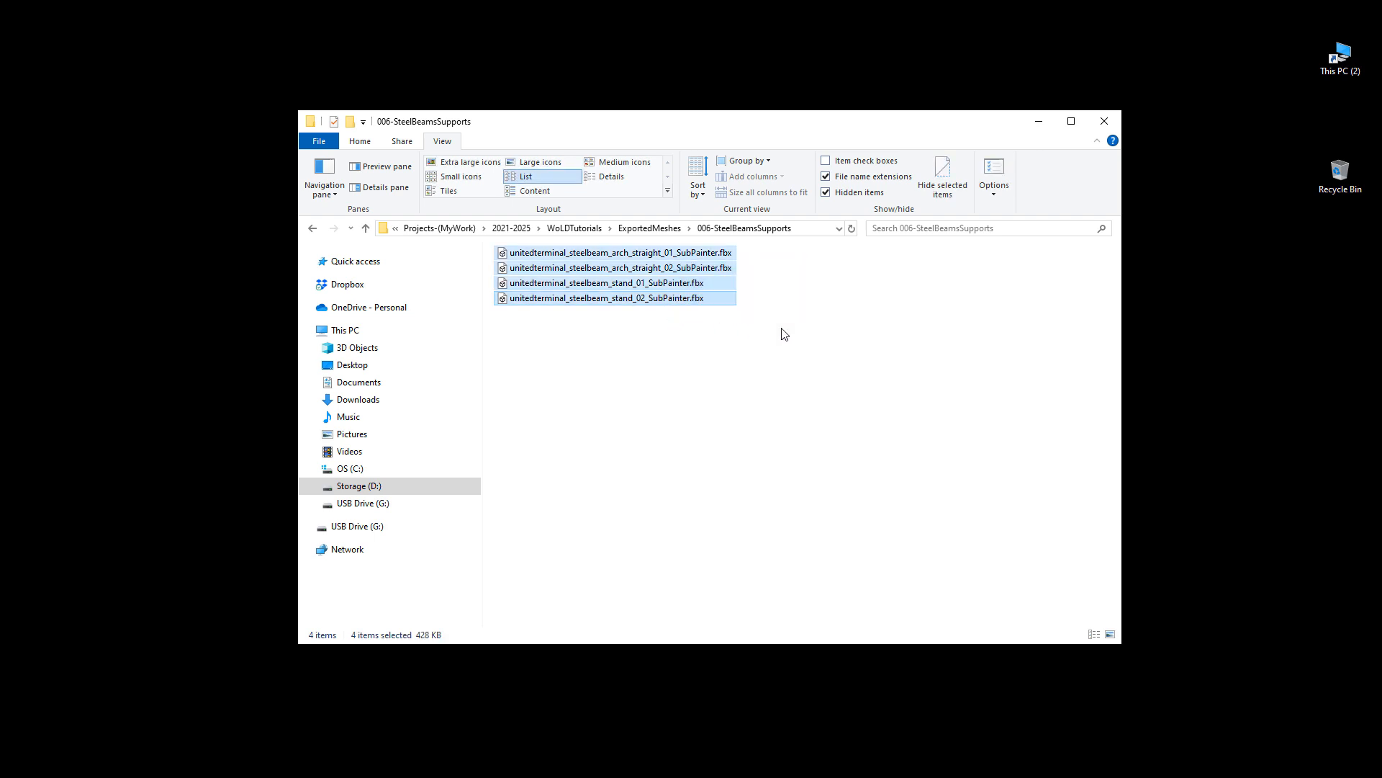
{"action": "left_click", "coordinate": [784, 334]}
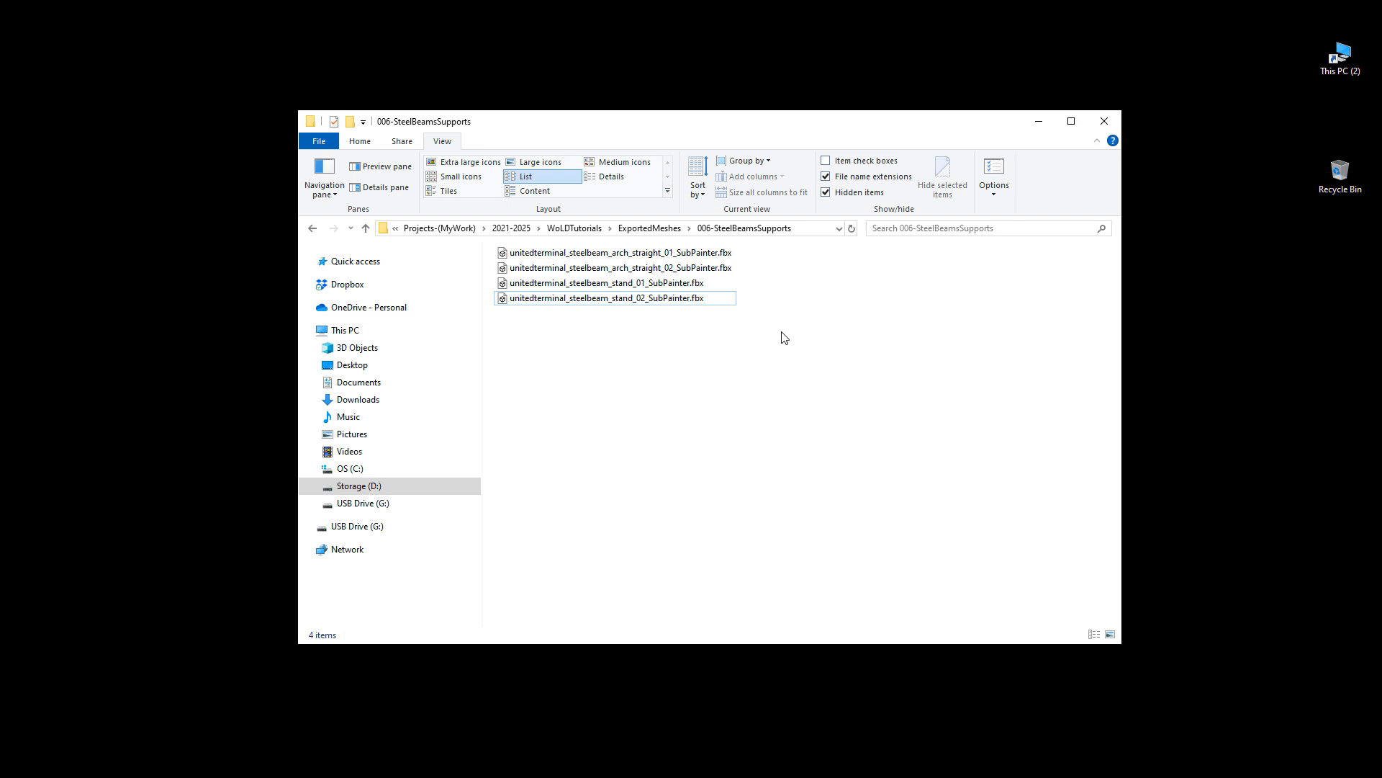
{"action": "left_click", "coordinate": [637, 284]}
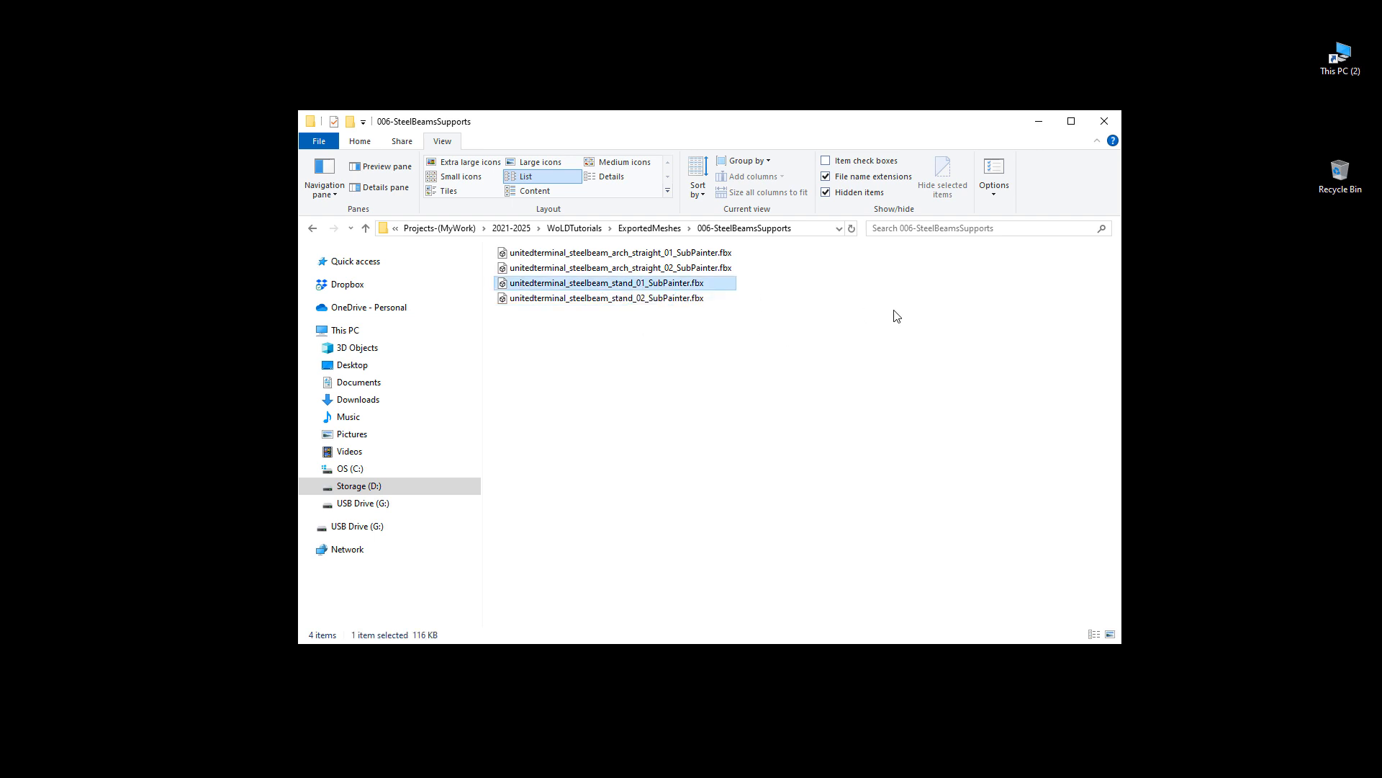
Step: Switch to Substance 3D Painter and start a new project, keeping the Unreal Engine 4 (starter_assets) template
{"action": "key", "text": "alt+Tab"}
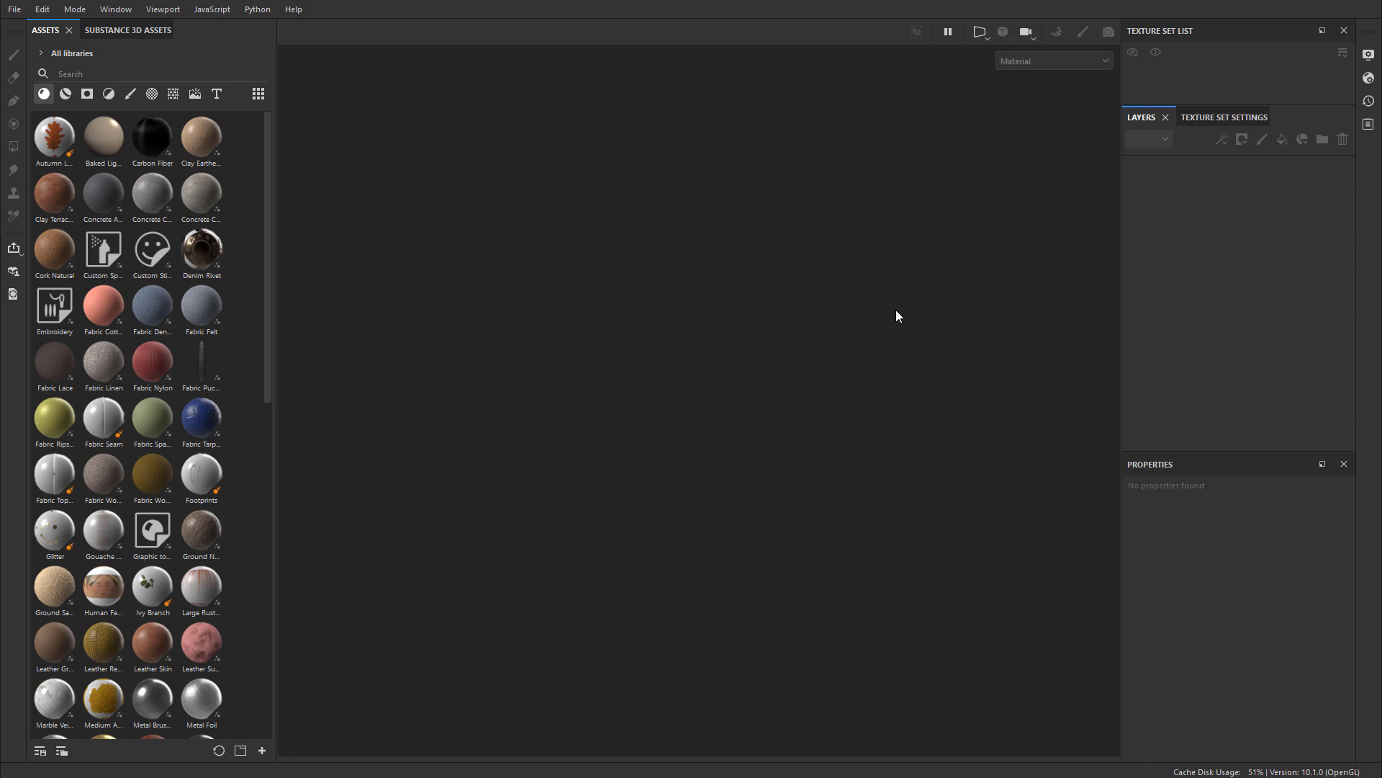
{"action": "left_click", "coordinate": [15, 9]}
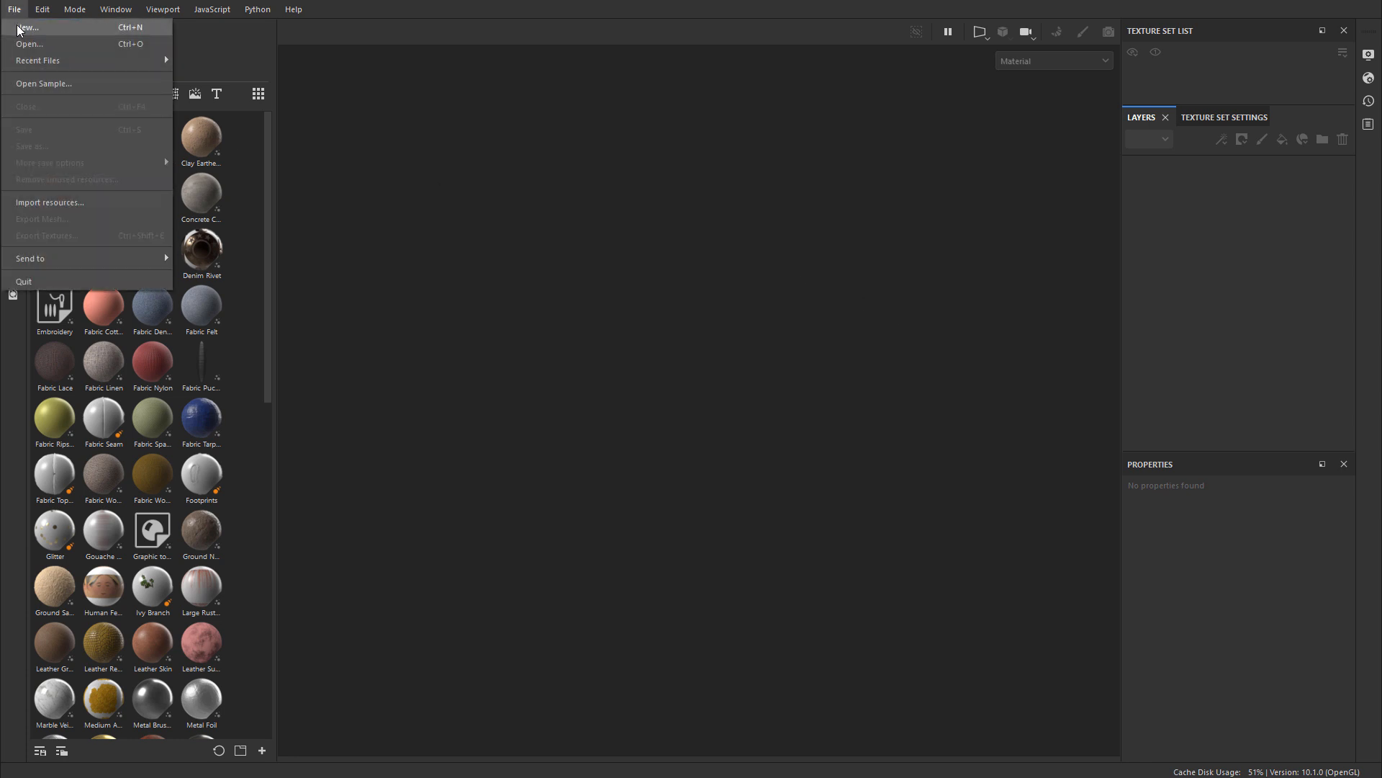
{"action": "left_click", "coordinate": [33, 28]}
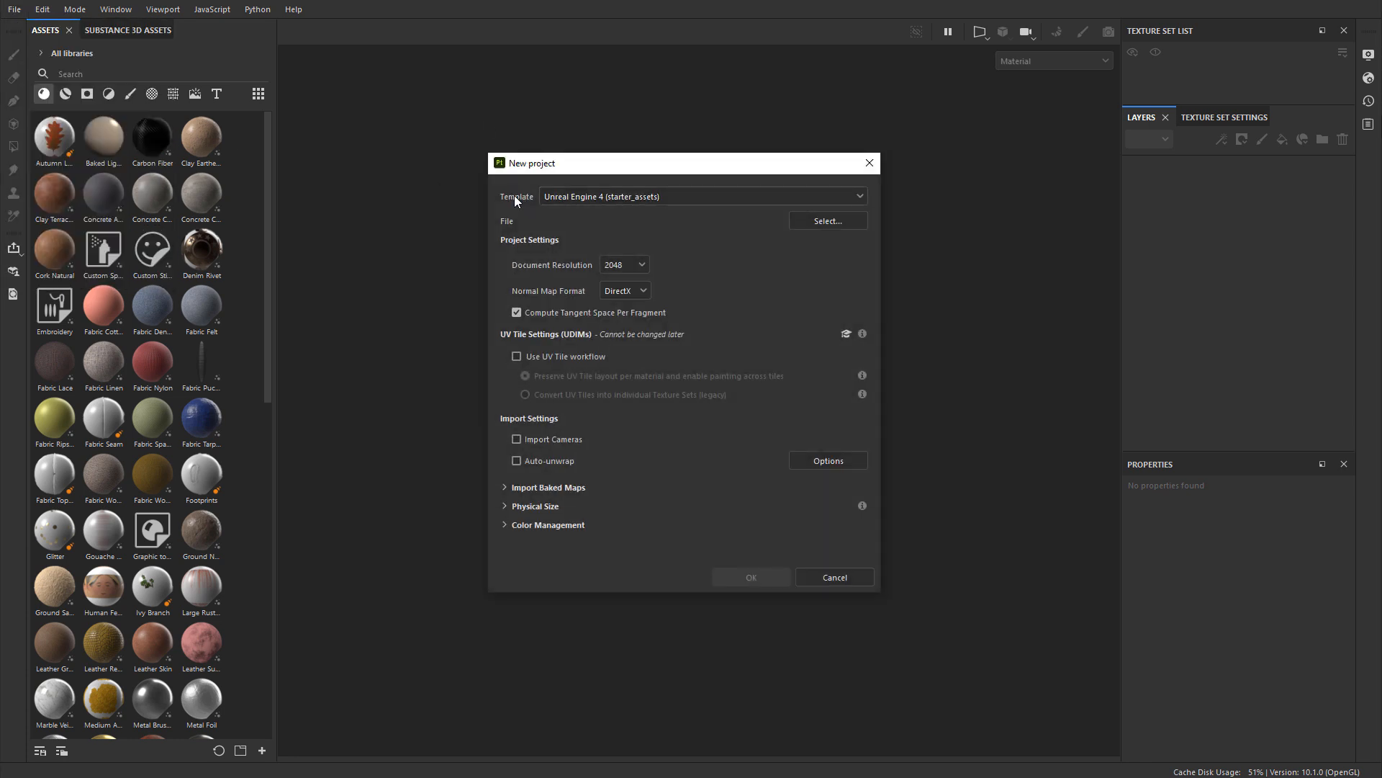
{"action": "left_click", "coordinate": [603, 198]}
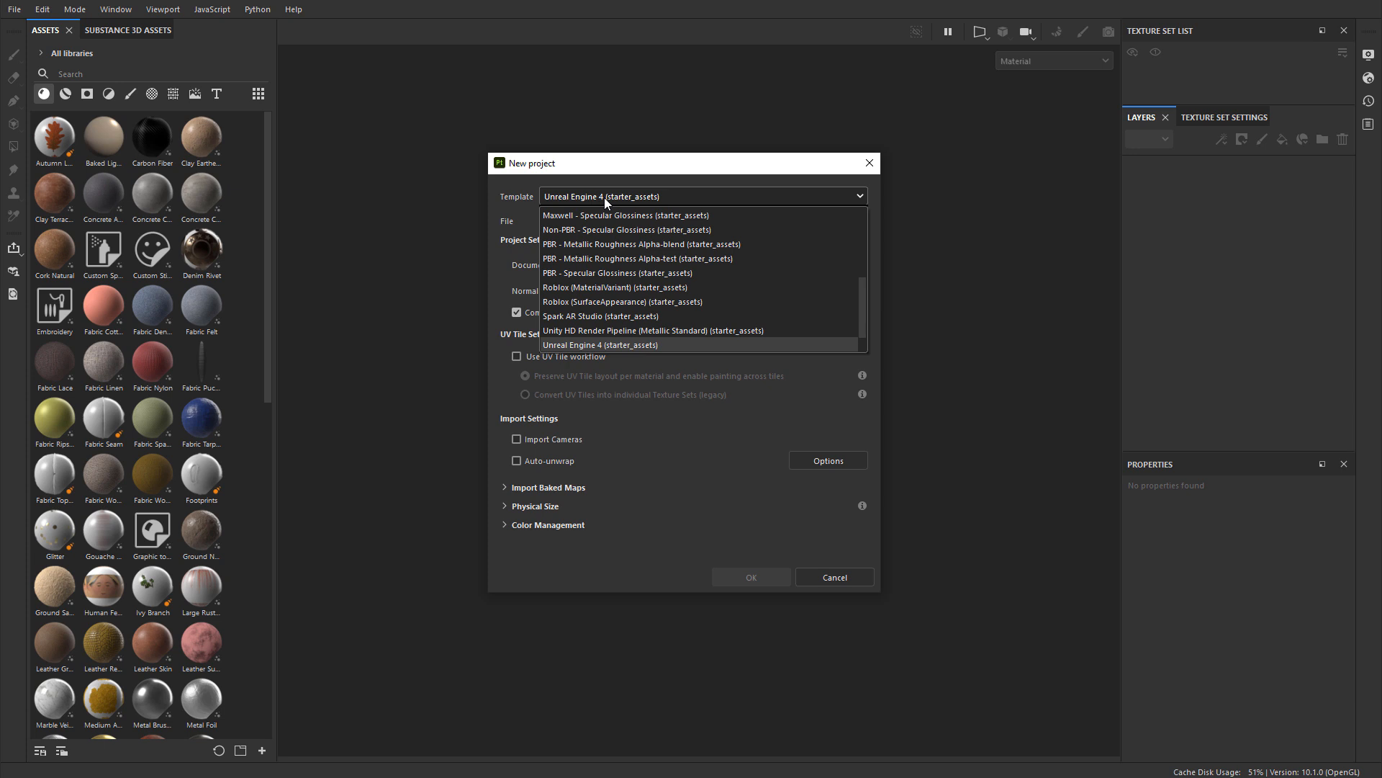
{"action": "left_click", "coordinate": [603, 197]}
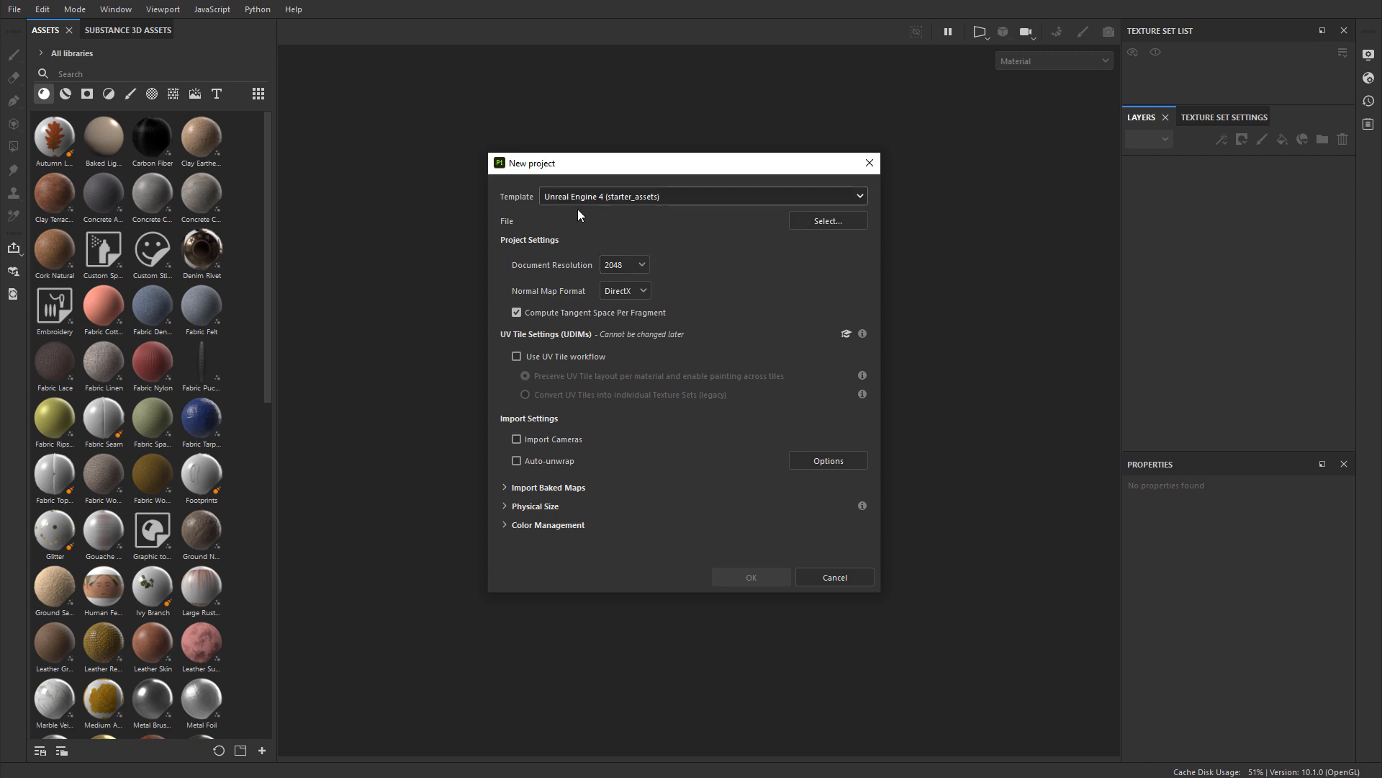
Step: Choose unitedterminal_steelbeam_stand_01_SubPainter.fbx as the project mesh and create the project
{"action": "left_click", "coordinate": [838, 225]}
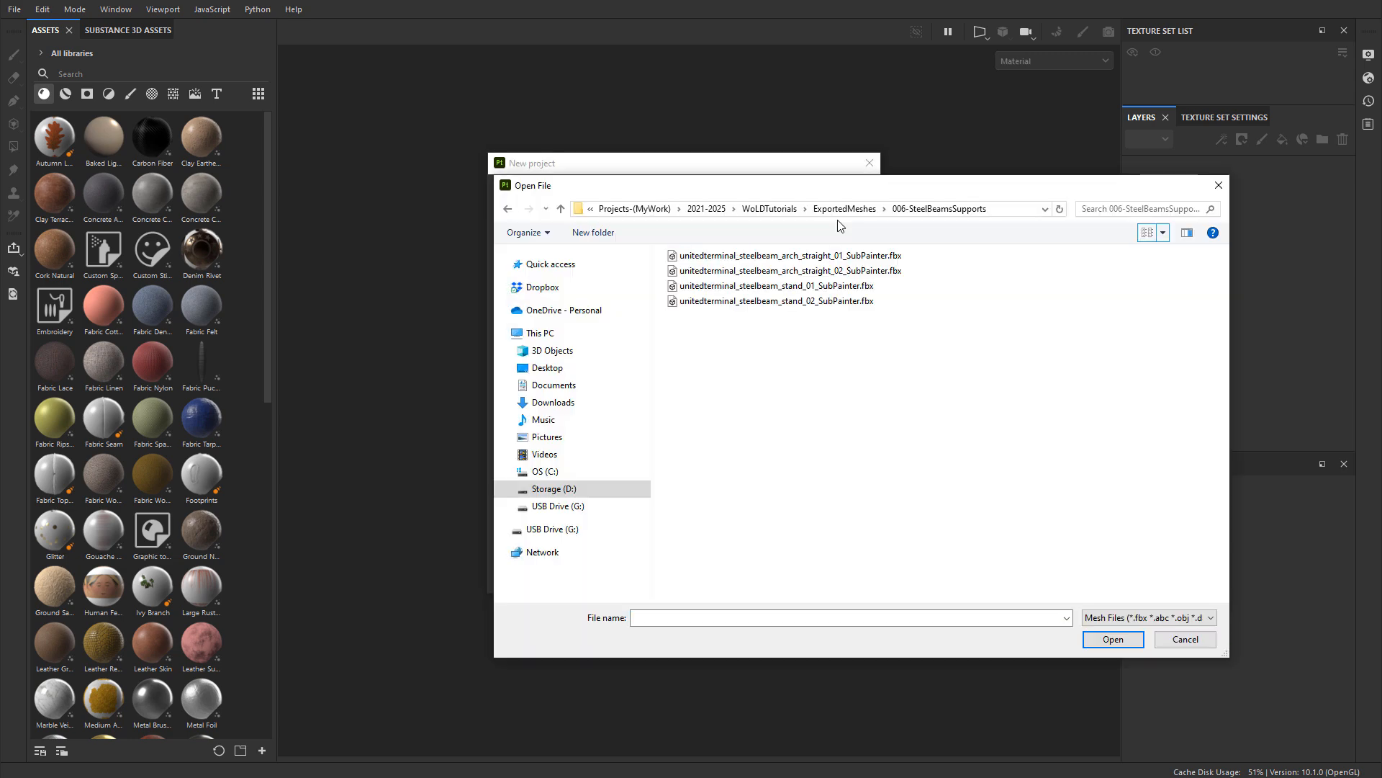
{"action": "left_click", "coordinate": [810, 288]}
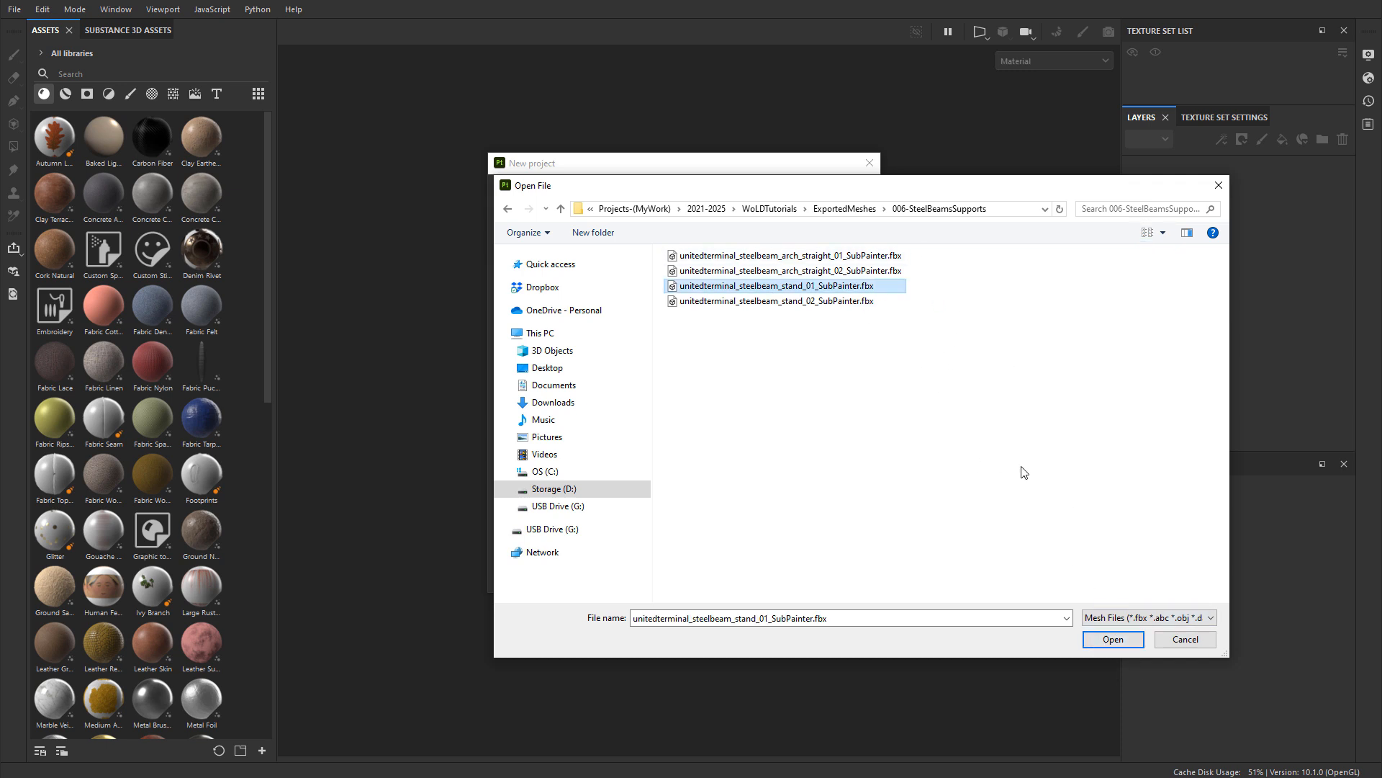
{"action": "left_click", "coordinate": [1113, 640]}
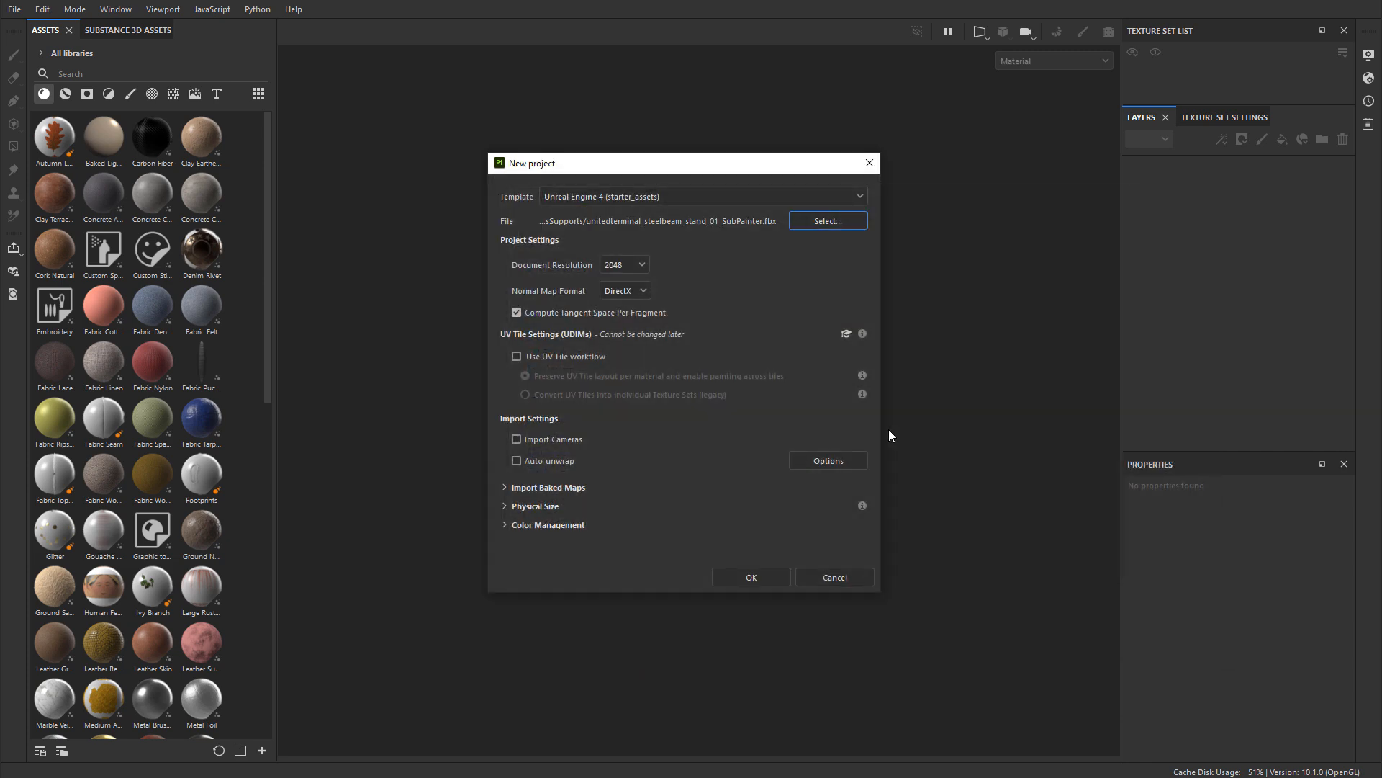
{"action": "left_click", "coordinate": [751, 578]}
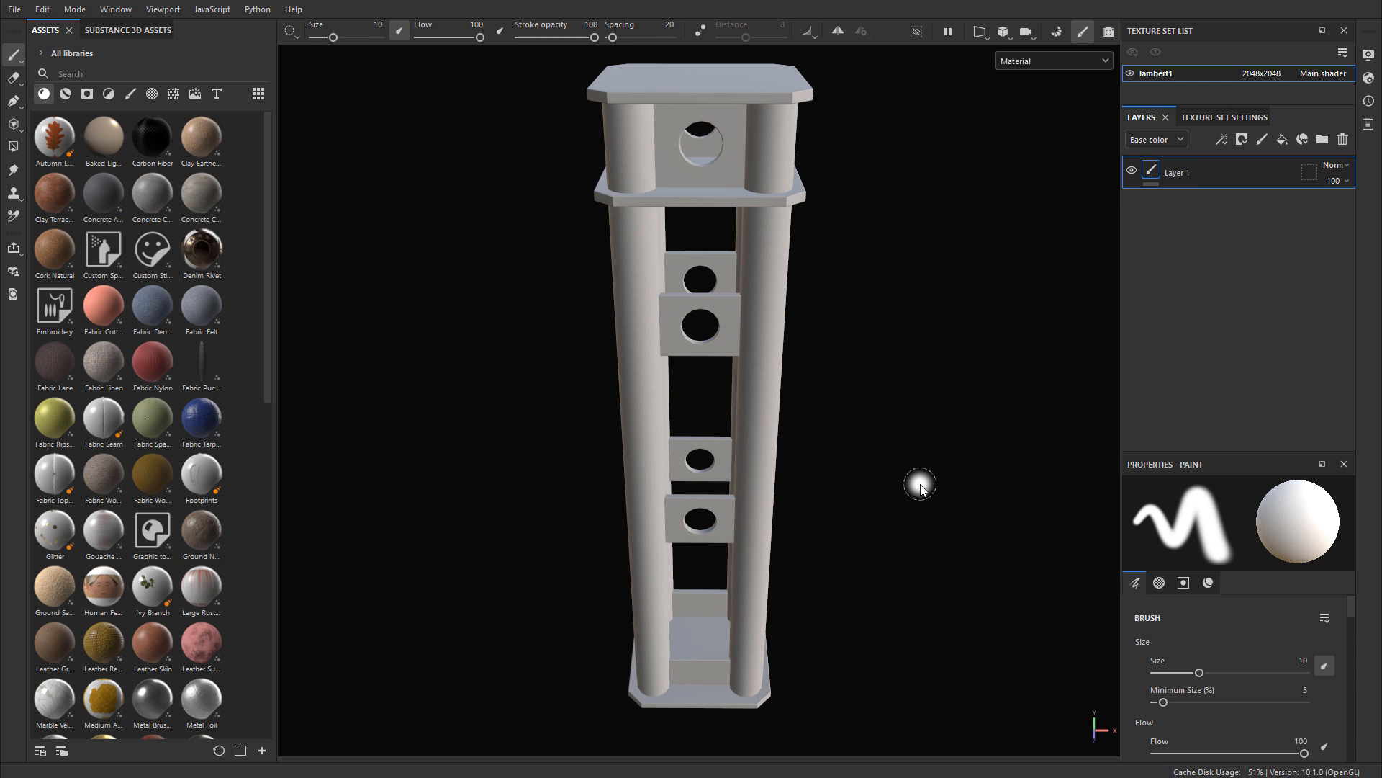
Step: Bake the selected mesh maps for the lambert1 texture set and return to painting mode
{"action": "left_click", "coordinate": [1057, 35]}
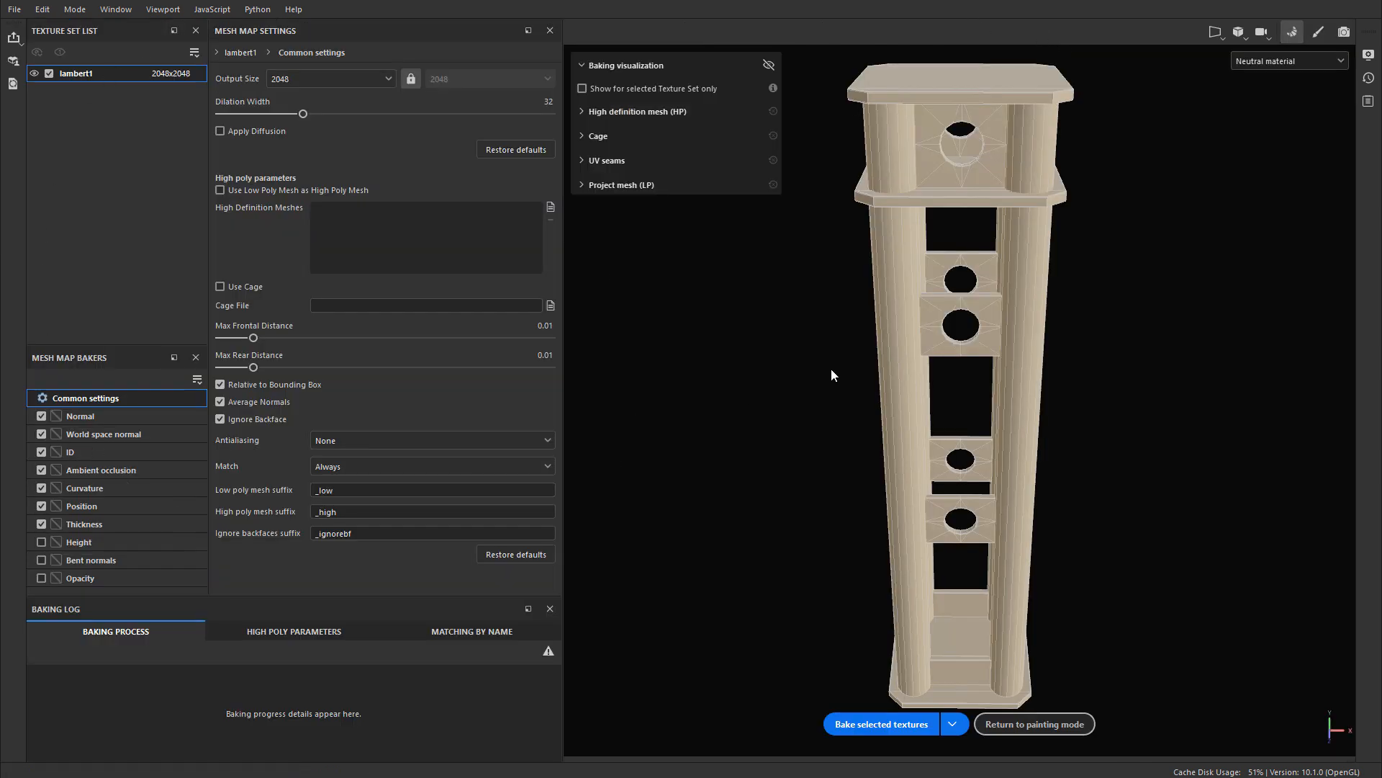
{"action": "left_click", "coordinate": [871, 726]}
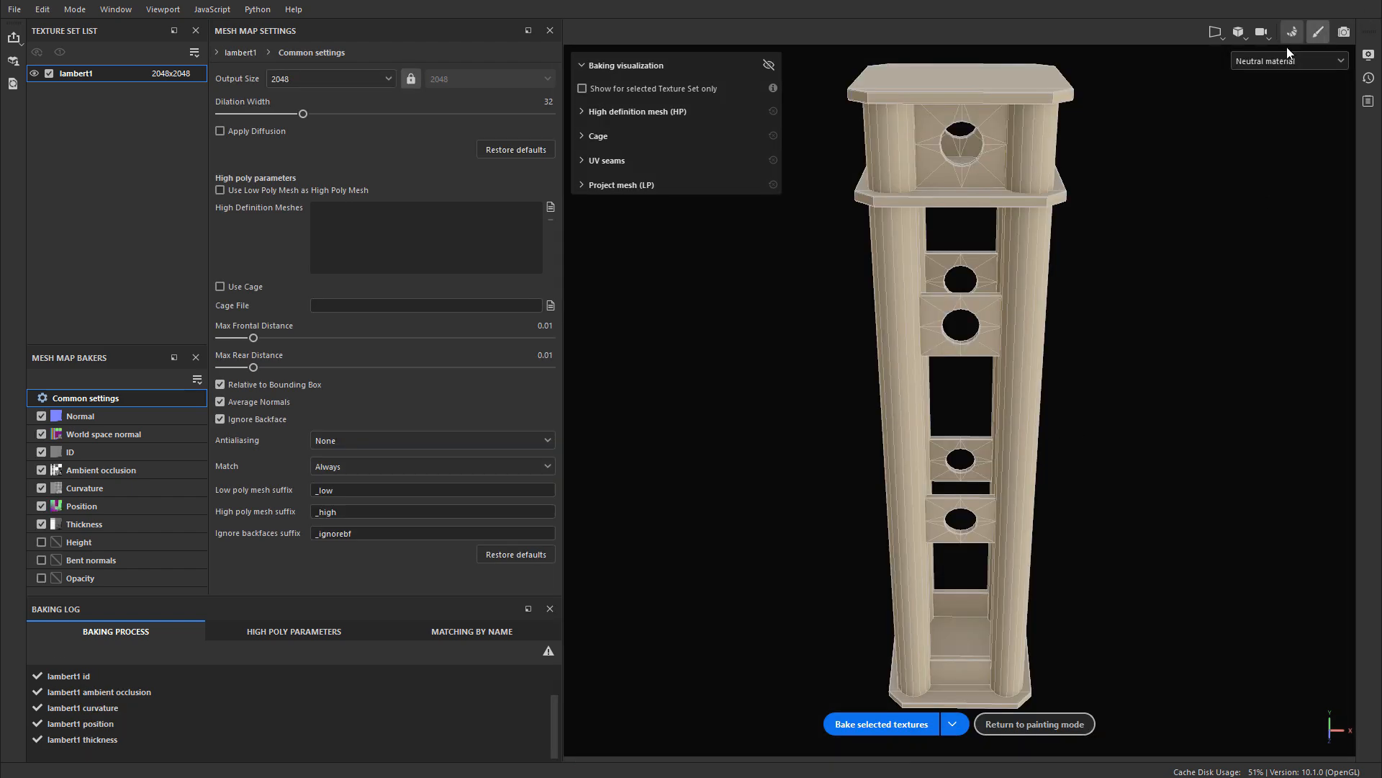
{"action": "left_click", "coordinate": [1318, 32]}
Step: Examine the baked shading on the stand's columns, plates and base from several angles
{"action": "left_click_drag", "start_coordinate": [785, 340], "coordinate": [777, 444], "text": "alt"}
{"action": "middle_click_drag", "start_coordinate": [777, 445], "coordinate": [785, 348], "text": "alt"}
{"action": "right_click_drag", "start_coordinate": [785, 349], "coordinate": [961, 352], "text": "alt"}
{"action": "left_click_drag", "start_coordinate": [961, 351], "coordinate": [824, 437], "text": "alt"}
{"action": "middle_click_drag", "start_coordinate": [825, 436], "coordinate": [833, 311], "text": "alt"}
{"action": "right_click_drag", "start_coordinate": [833, 311], "coordinate": [943, 316], "text": "alt"}
{"action": "left_click_drag", "start_coordinate": [943, 317], "coordinate": [857, 338], "text": "alt"}
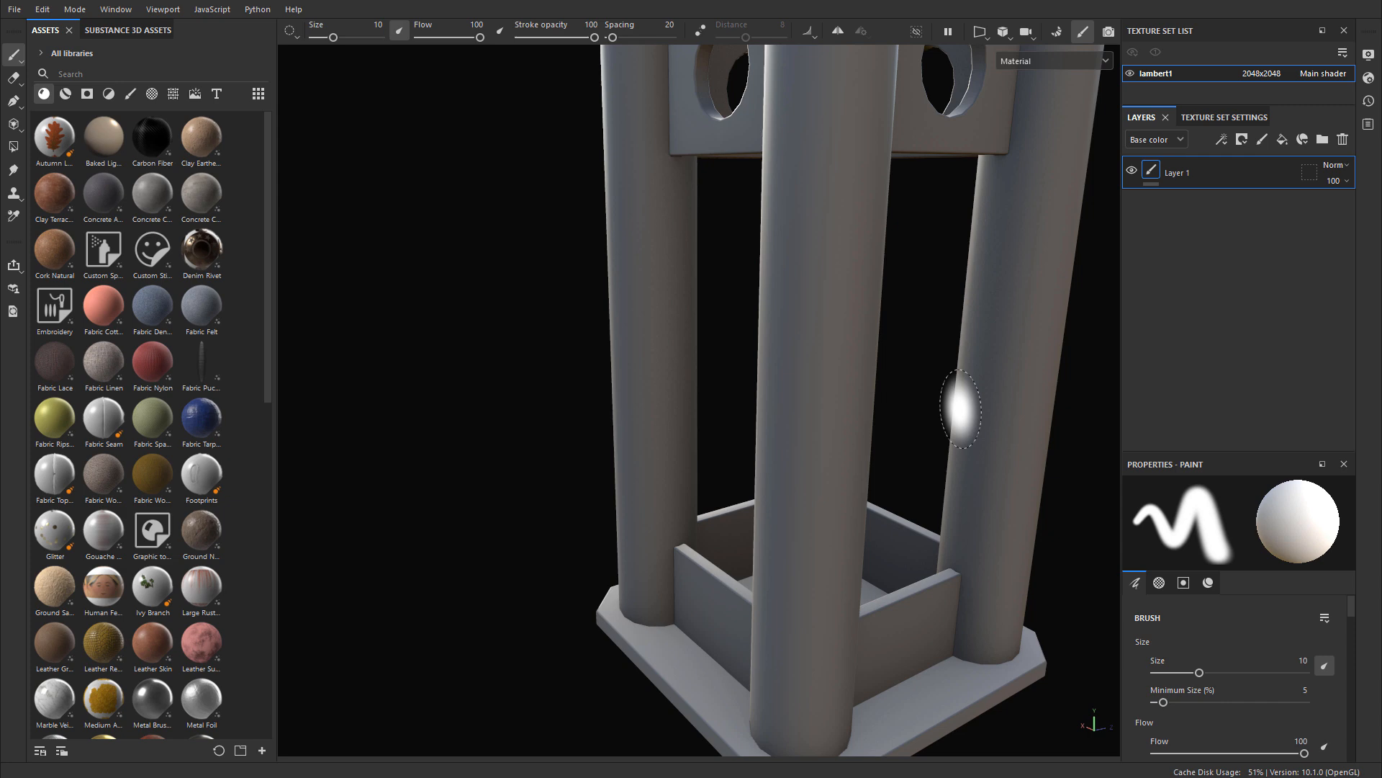
{"action": "mouse_move", "coordinate": [957, 403]}
{"action": "left_mouse_down", "text": "alt"}
{"action": "mouse_move", "coordinate": [828, 432]}
{"action": "mouse_move", "coordinate": [778, 403]}
{"action": "mouse_move", "coordinate": [732, 369]}
{"action": "mouse_move", "coordinate": [761, 257]}
{"action": "mouse_move", "coordinate": [855, 271]}
{"action": "mouse_move", "coordinate": [780, 401]}
{"action": "mouse_move", "coordinate": [792, 389]}
{"action": "mouse_move", "coordinate": [771, 571]}
{"action": "mouse_move", "coordinate": [756, 278]}
{"action": "mouse_move", "coordinate": [792, 365]}
{"action": "mouse_move", "coordinate": [555, 324]}
{"action": "mouse_move", "coordinate": [590, 346]}
{"action": "mouse_move", "coordinate": [893, 353]}
{"action": "mouse_move", "coordinate": [885, 303]}
{"action": "mouse_move", "coordinate": [571, 300]}
{"action": "mouse_move", "coordinate": [500, 237]}
{"action": "mouse_move", "coordinate": [883, 608]}
{"action": "mouse_move", "coordinate": [841, 435]}
{"action": "mouse_move", "coordinate": [854, 525]}
{"action": "mouse_move", "coordinate": [872, 494]}
{"action": "left_mouse_up", "text": "alt"}
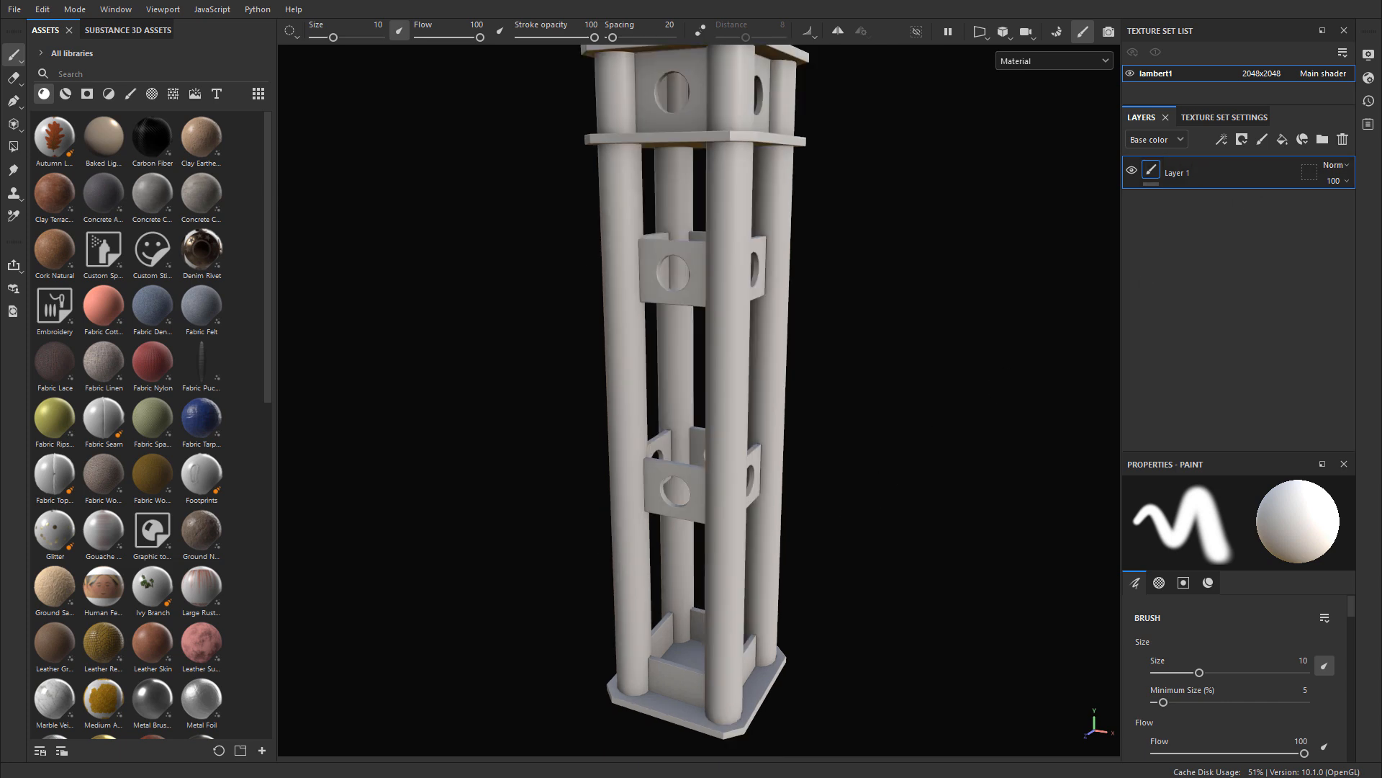
Step: Change the viewport's environment map to Studio White Soft in the display settings
{"action": "left_click", "coordinate": [1368, 54]}
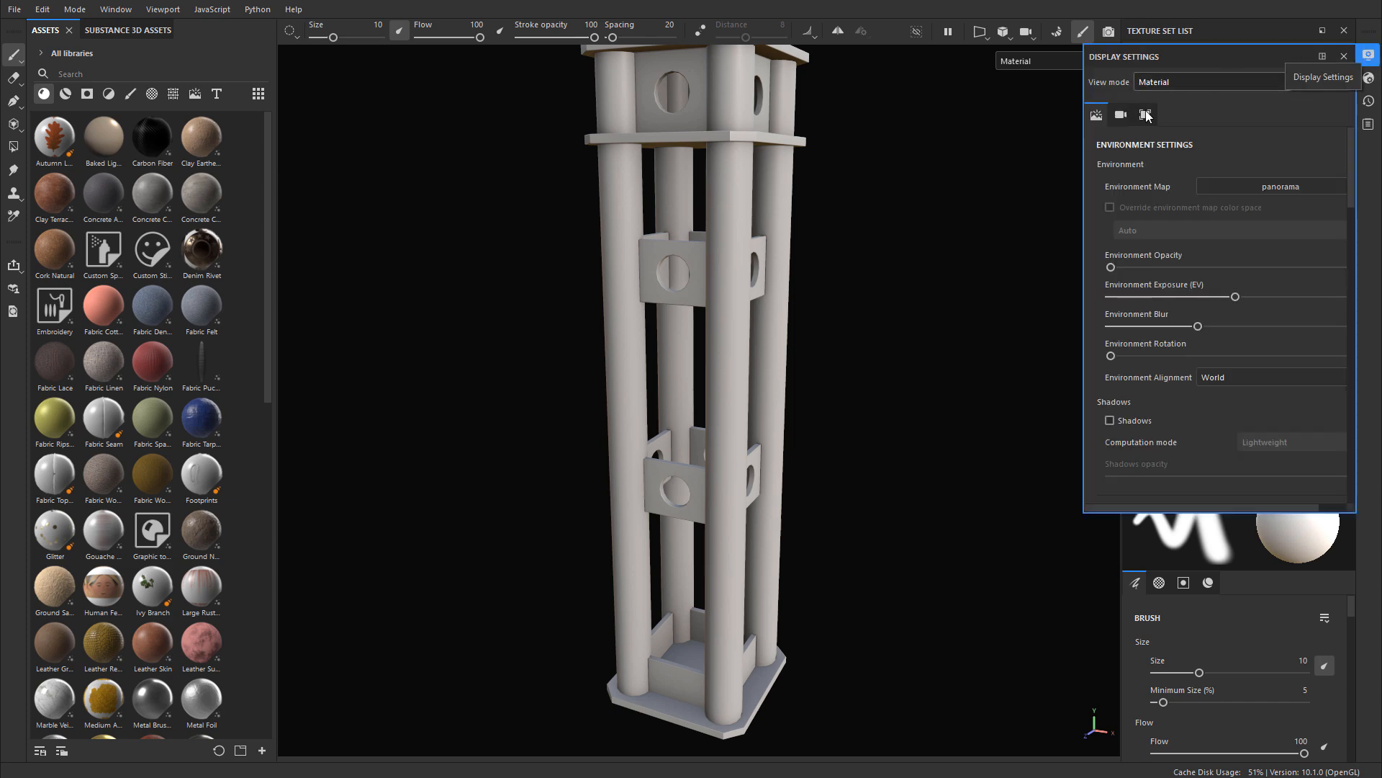
{"action": "left_click", "coordinate": [1273, 188]}
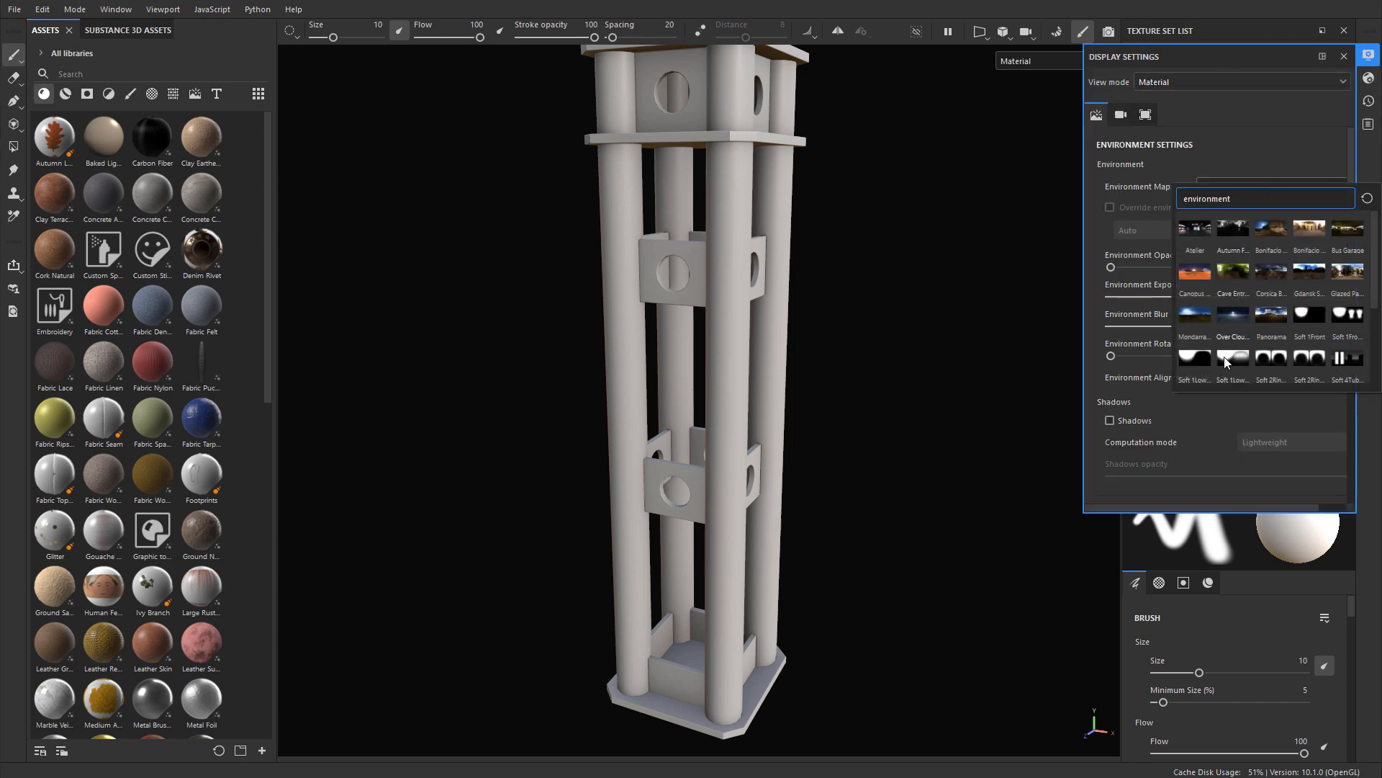
{"action": "scroll", "coordinate": [1238, 353], "scroll_direction": "down", "scroll_amount": 3}
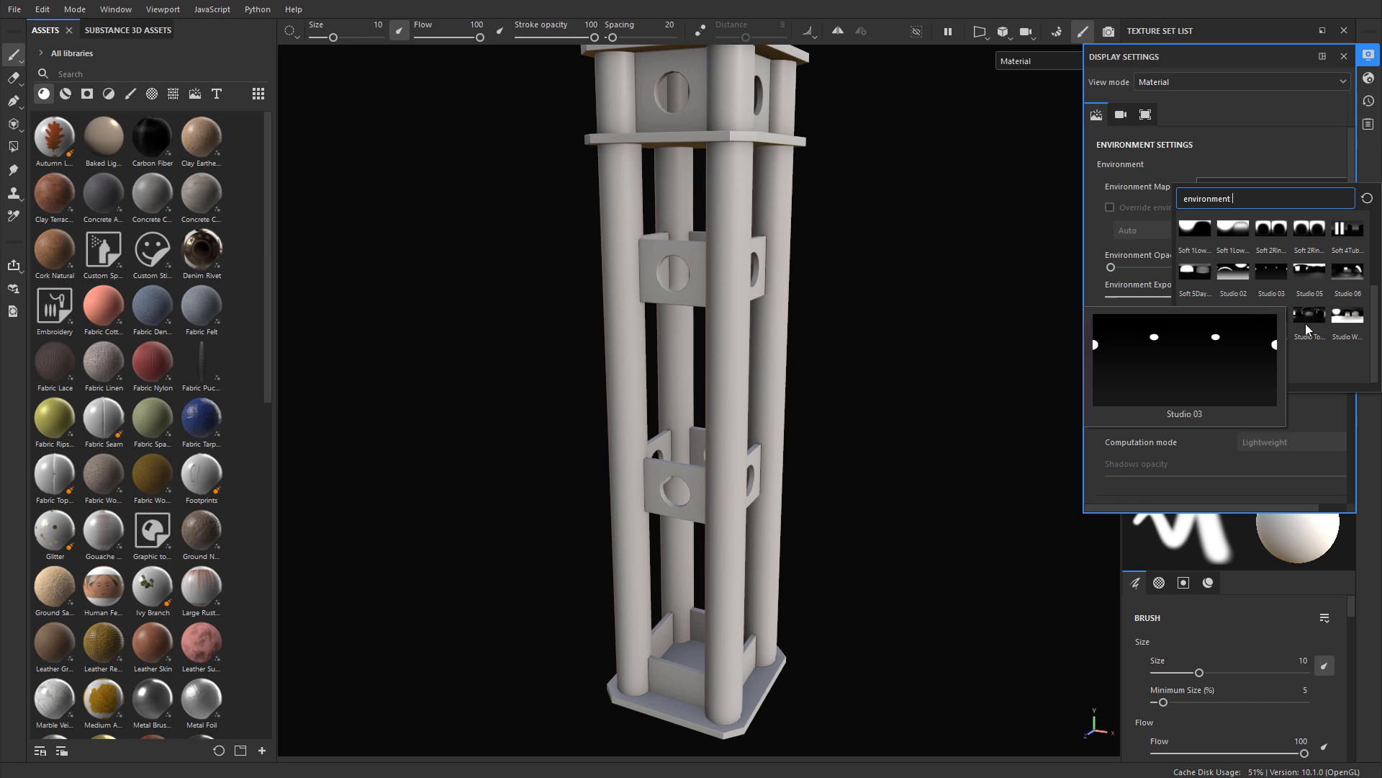
{"action": "left_click", "coordinate": [1343, 321]}
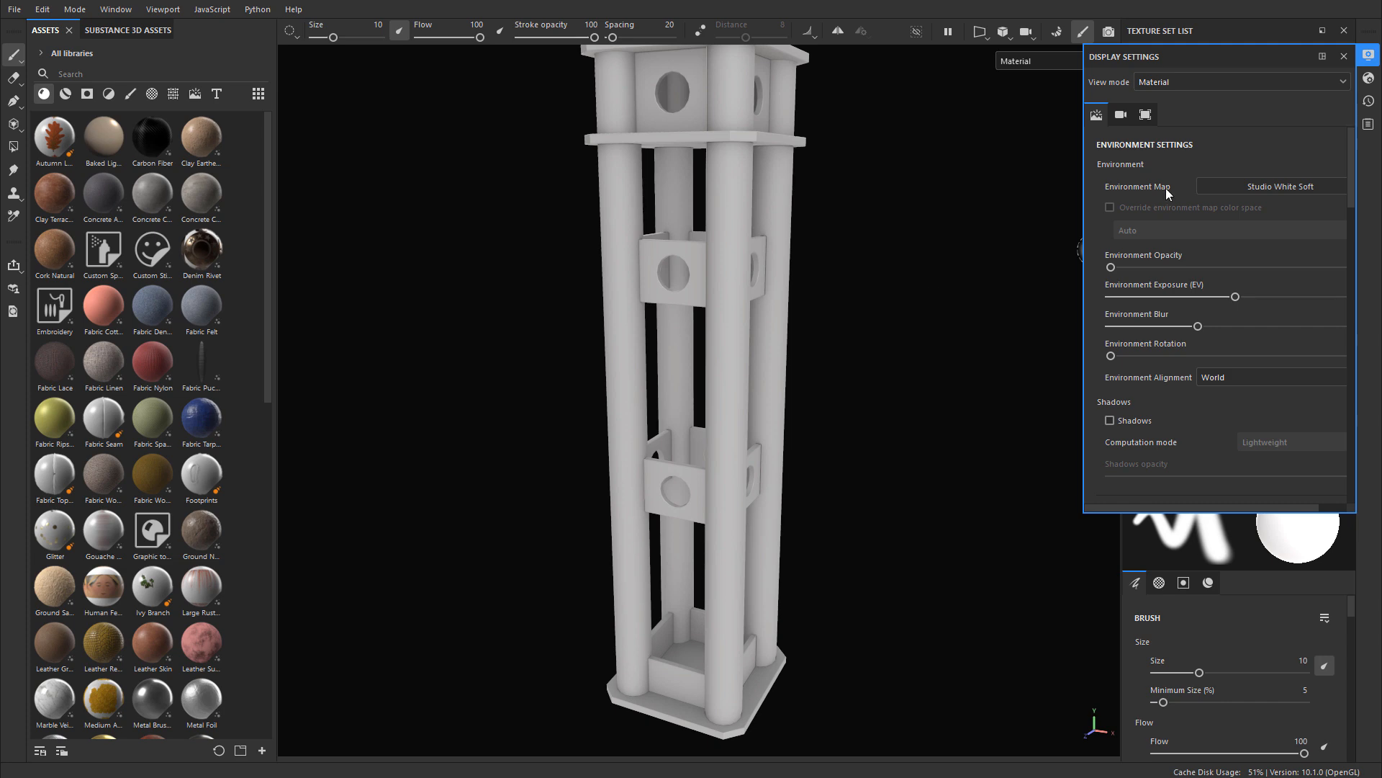
{"action": "left_click", "coordinate": [1093, 250]}
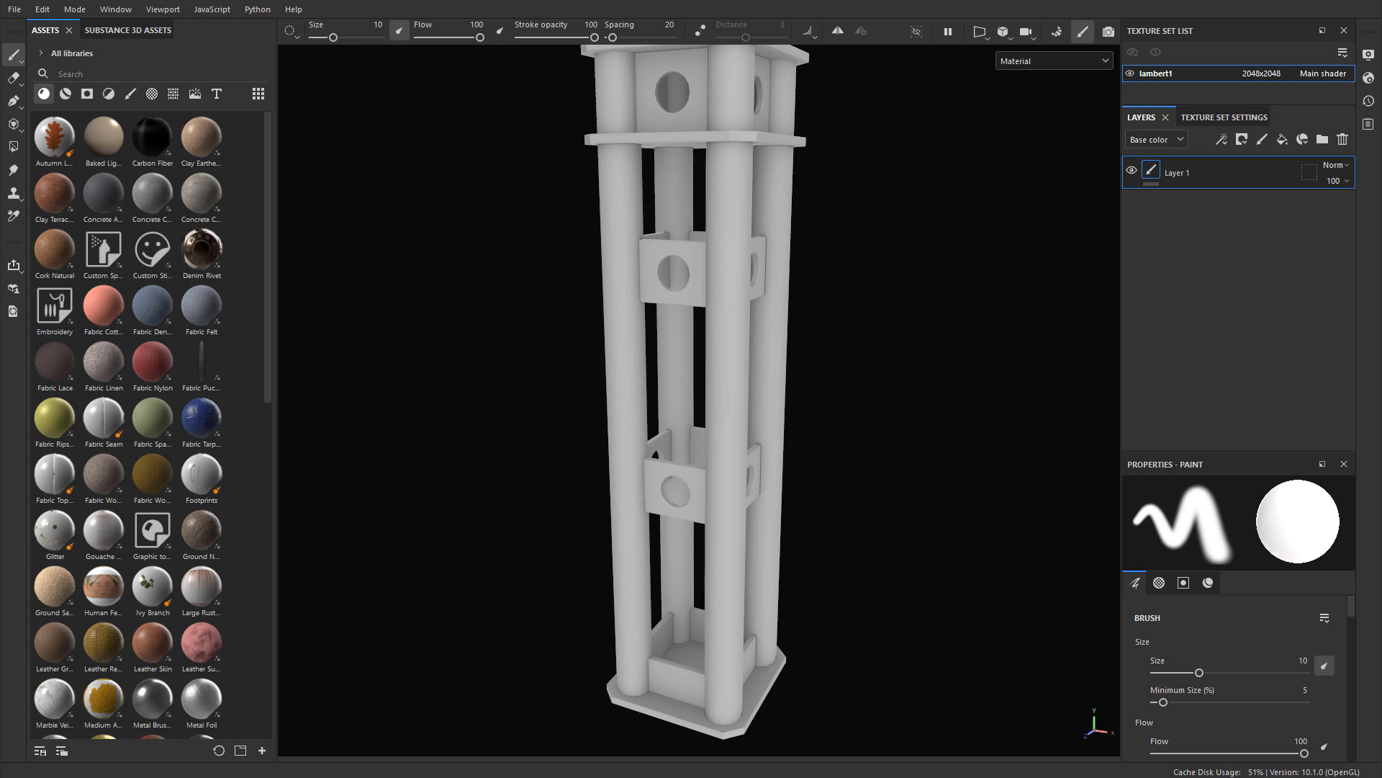
Step: Search the smart materials for "paint", try Steel Painted Scraped Dirty on the stand, and undo it
{"action": "left_click", "coordinate": [66, 94]}
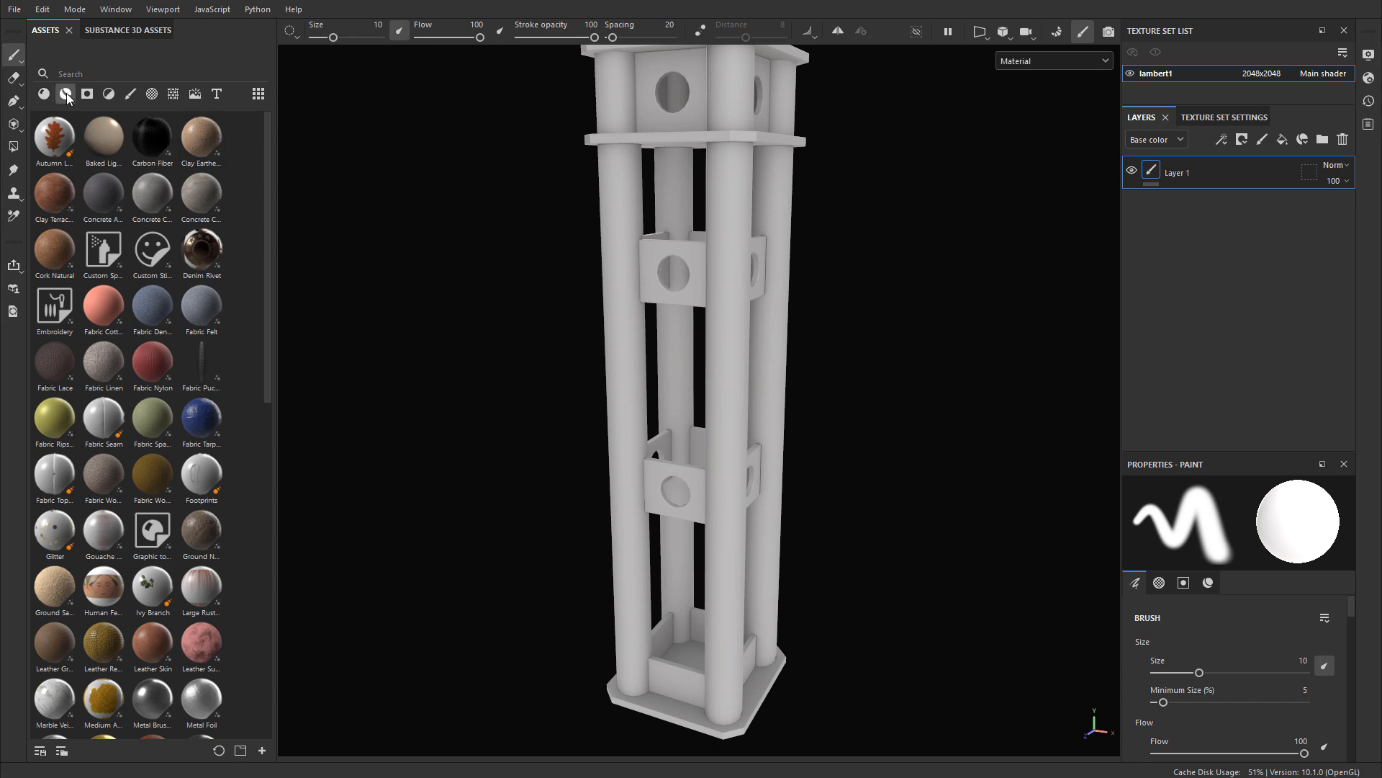
{"action": "left_click", "coordinate": [156, 75]}
{"action": "type", "text": "paint"}
{"action": "left_click_drag", "start_coordinate": [104, 193], "coordinate": [712, 185]}
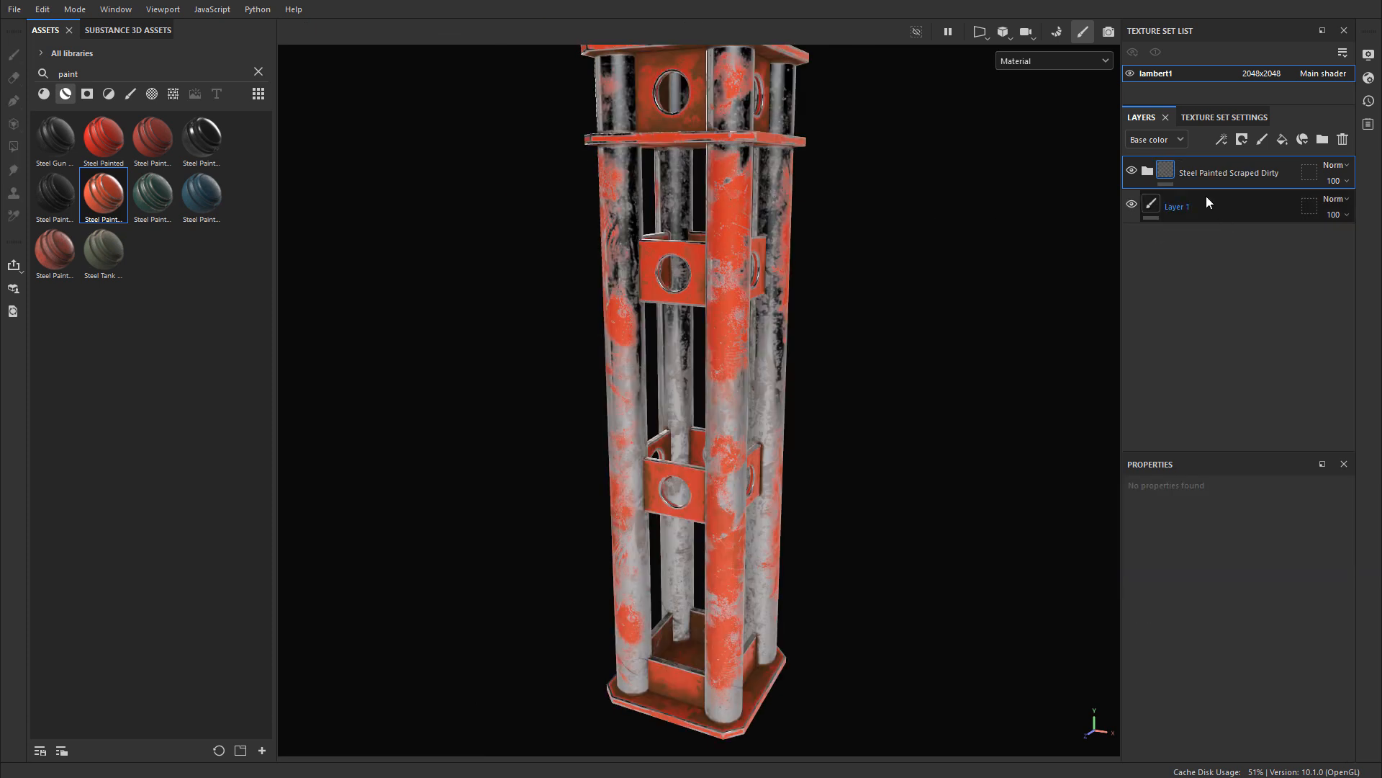
{"action": "left_click", "coordinate": [1148, 171]}
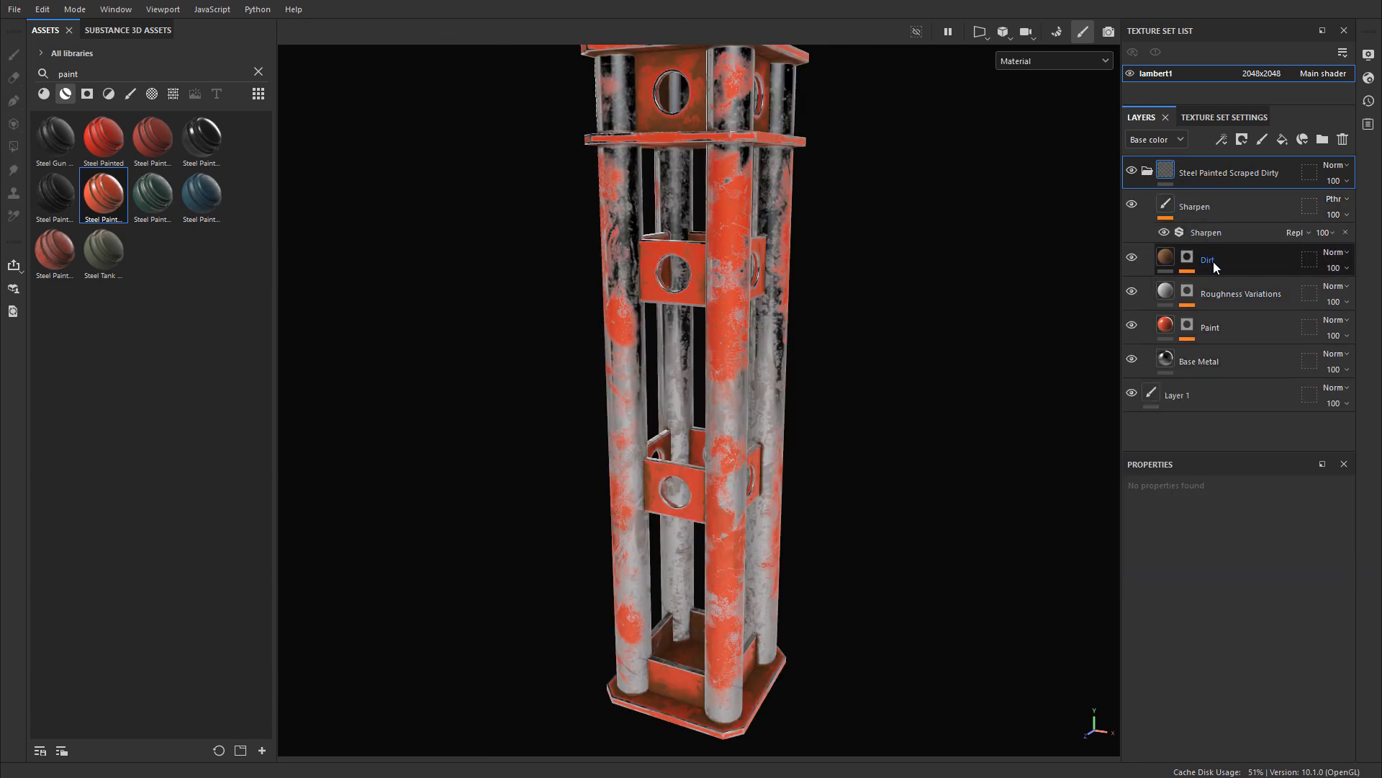
{"action": "key", "text": "ctrl+z"}
{"action": "key", "text": "ctrl+z"}
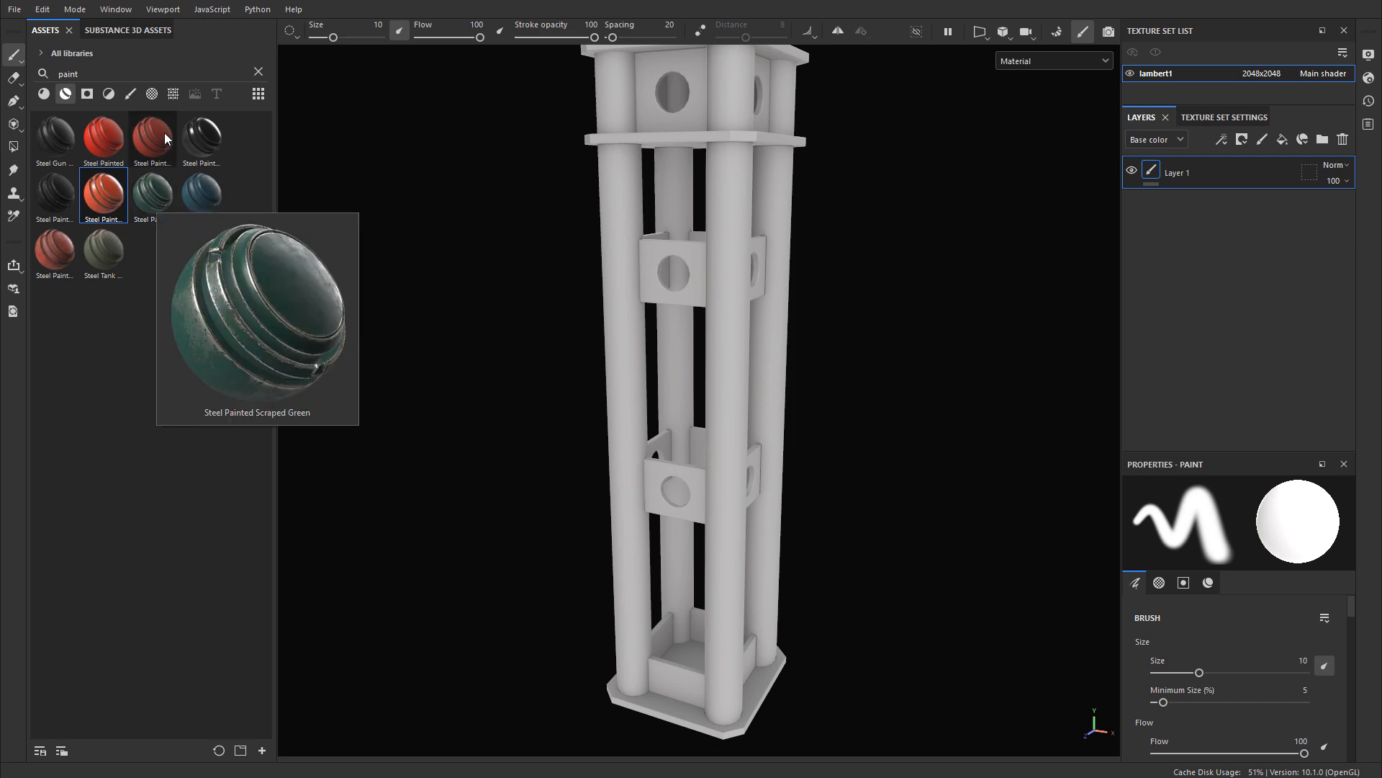
Step: Try the Steel Painted Chipped Dirty and Steel Painted smart materials on the stand, undoing each one
{"action": "left_click_drag", "start_coordinate": [153, 137], "coordinate": [737, 168]}
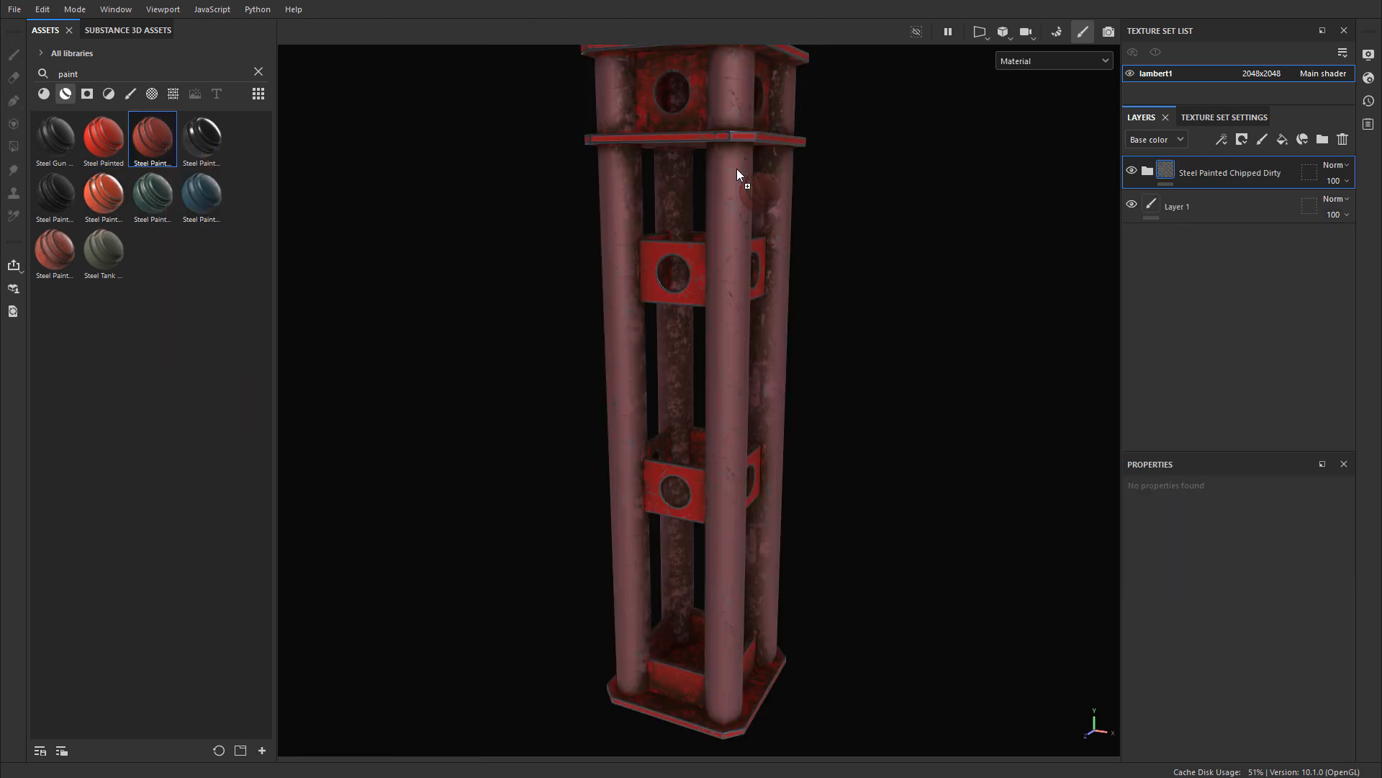
{"action": "key", "text": "ctrl+z"}
{"action": "mouse_move", "coordinate": [101, 137]}
{"action": "left_mouse_down"}
{"action": "mouse_move", "coordinate": [670, 154]}
{"action": "mouse_move", "coordinate": [733, 168]}
{"action": "mouse_move", "coordinate": [725, 156]}
{"action": "mouse_move", "coordinate": [658, 156]}
{"action": "left_mouse_up"}
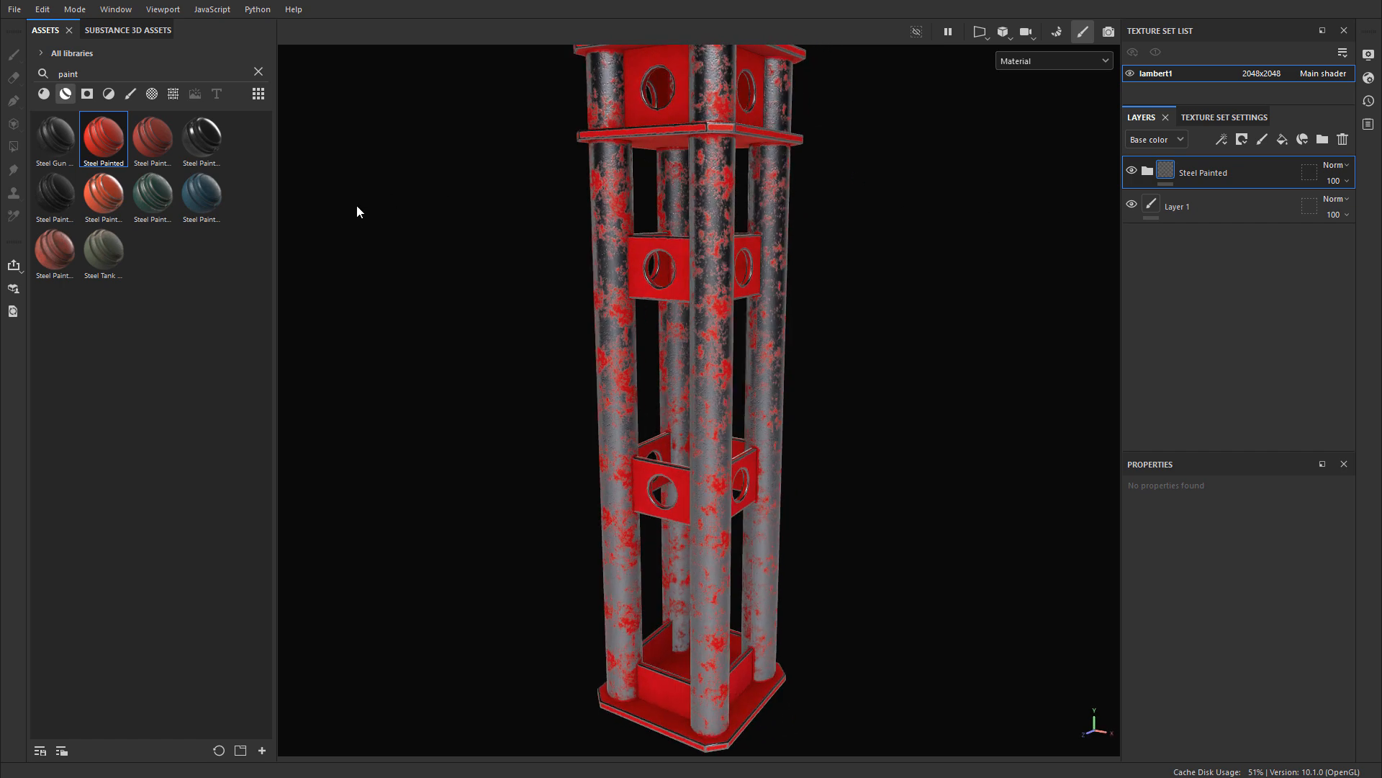
{"action": "key", "text": "ctrl+z"}
Step: Try the Steel Painted Worn smart material on the stand and expand its layer group to inspect it
{"action": "left_click_drag", "start_coordinate": [71, 243], "coordinate": [702, 193]}
{"action": "mouse_move", "coordinate": [702, 193]}
{"action": "left_mouse_down", "text": "alt"}
{"action": "mouse_move", "coordinate": [734, 187]}
{"action": "mouse_move", "coordinate": [652, 189]}
{"action": "left_mouse_up", "text": "alt"}
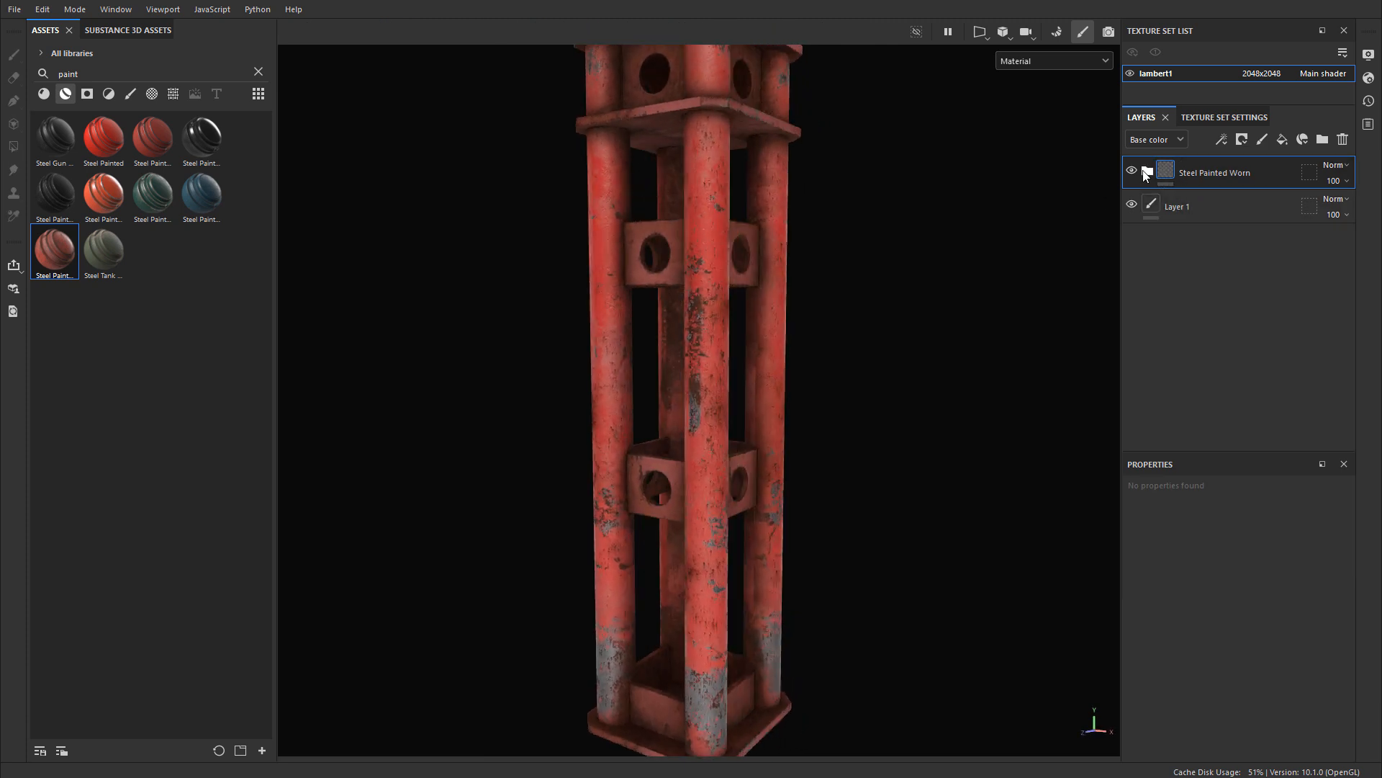
{"action": "left_click", "coordinate": [1147, 172]}
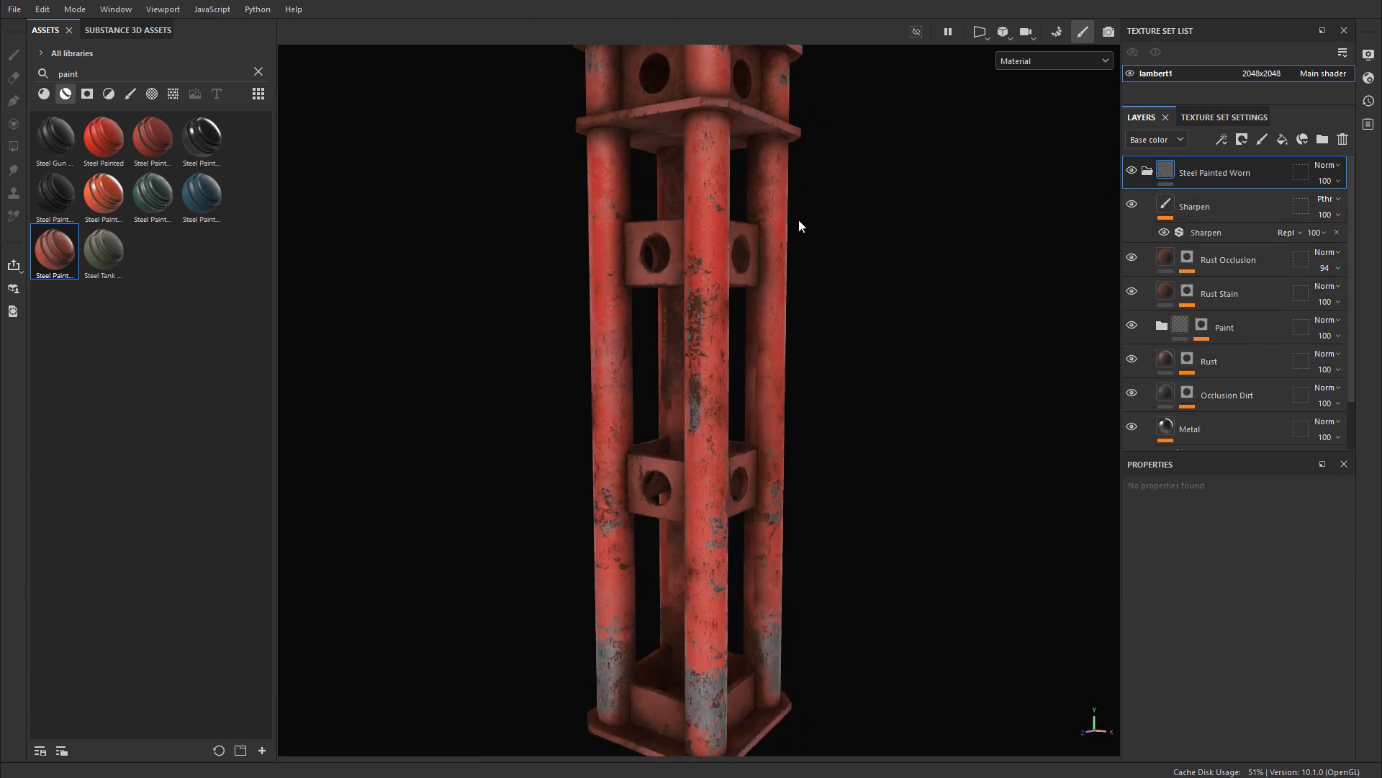
{"action": "left_click_drag", "start_coordinate": [797, 222], "coordinate": [839, 261], "text": "alt"}
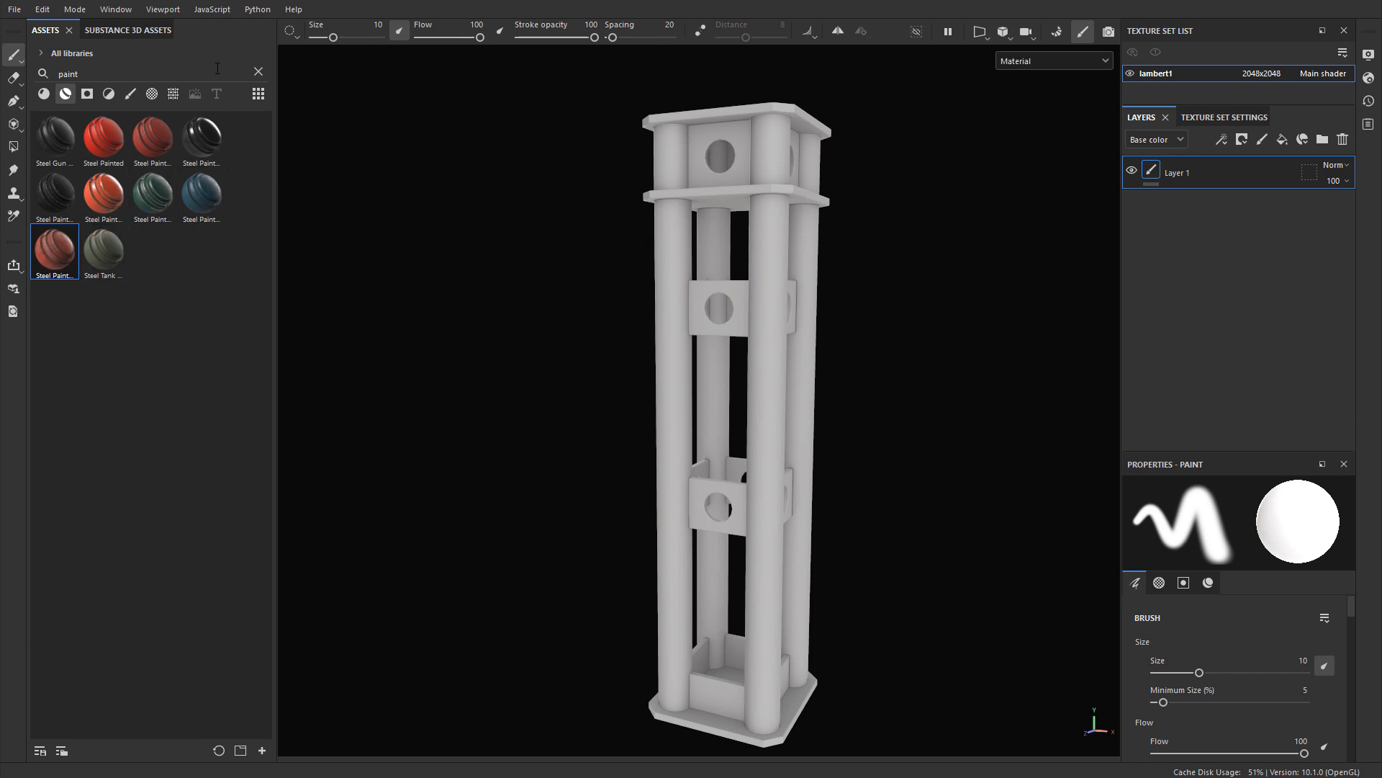
Step: Clear the "paint" search, show the regular materials again, and delete Layer 1
{"action": "left_click", "coordinate": [258, 72]}
{"action": "left_click", "coordinate": [44, 93]}
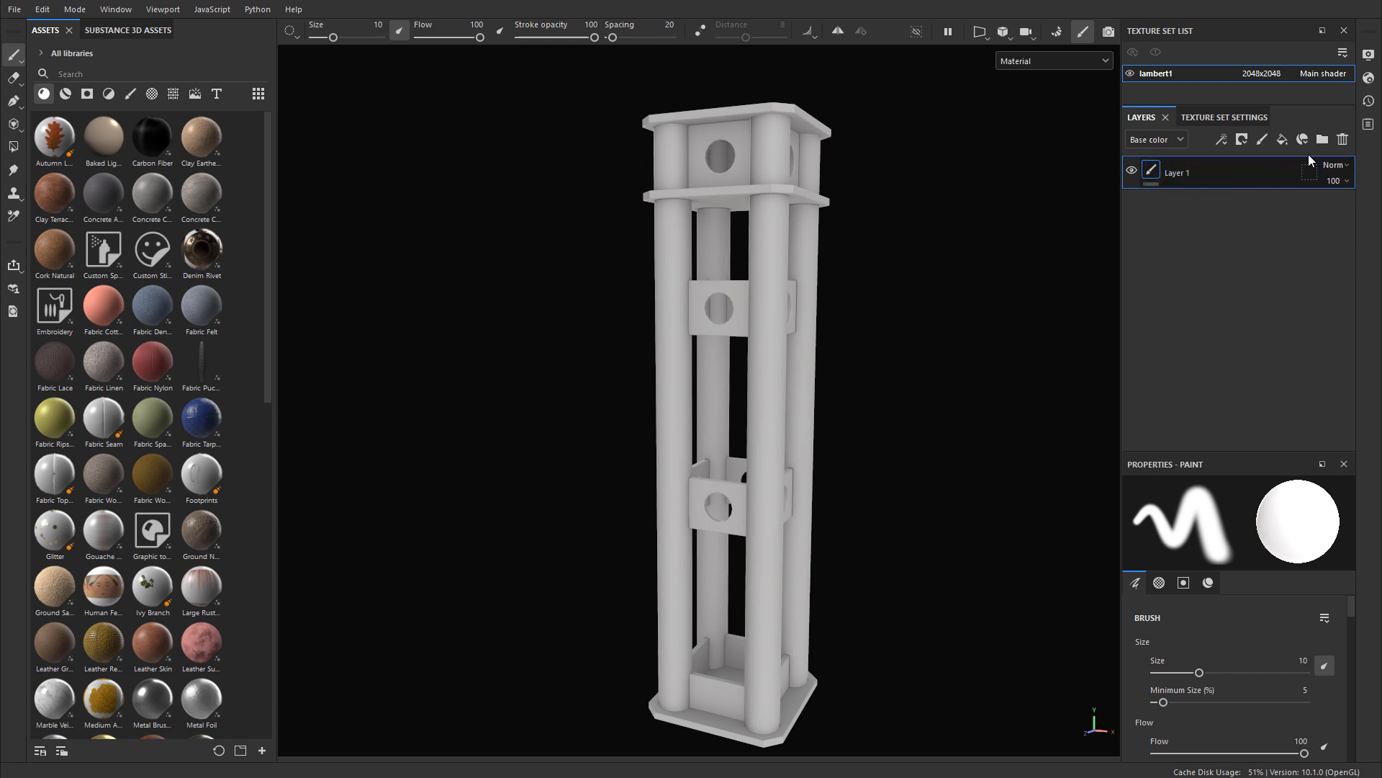
{"action": "left_click", "coordinate": [1343, 142]}
{"action": "scroll", "coordinate": [806, 201], "scroll_direction": "up", "scroll_amount": 5}
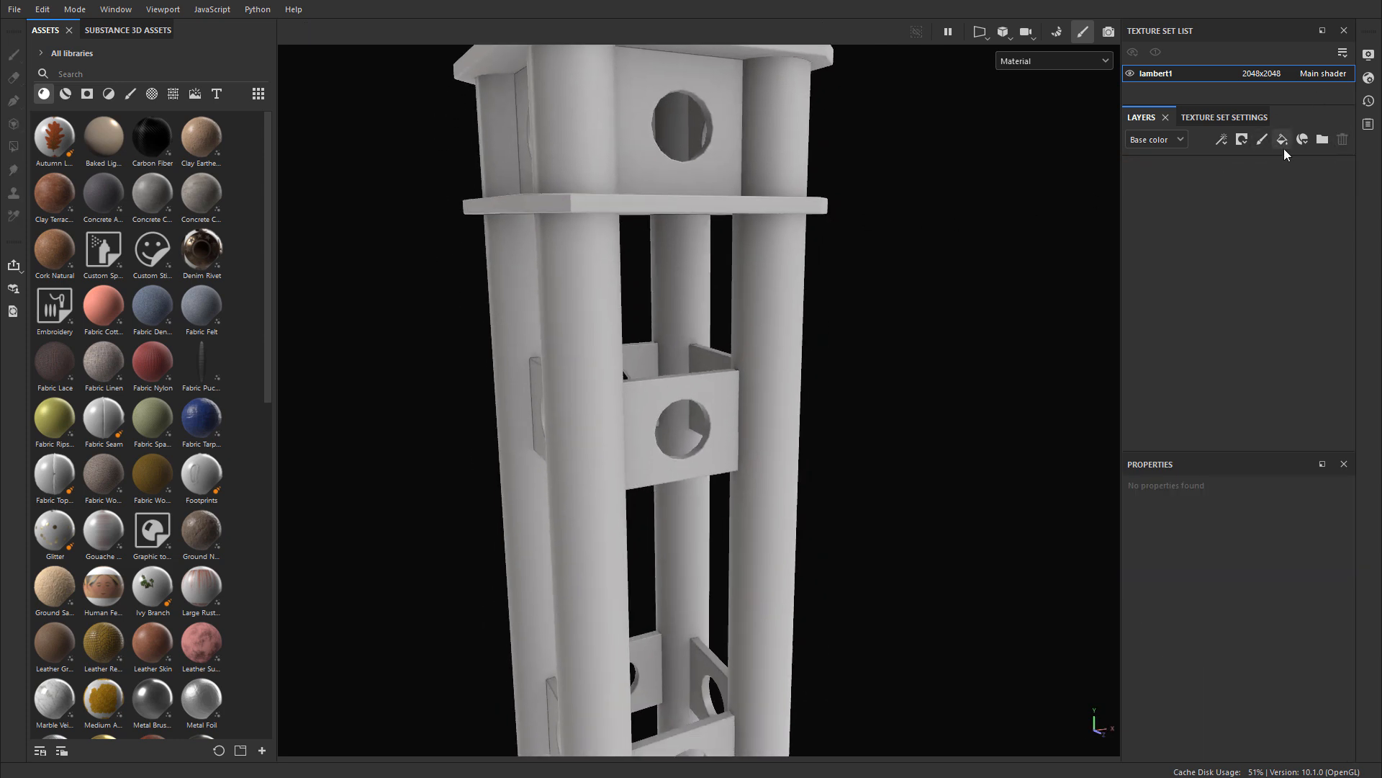
Step: Add a fill layer named Paint and bring its material channel settings into view
{"action": "left_click", "coordinate": [1283, 141]}
{"action": "double_click", "coordinate": [1175, 178]}
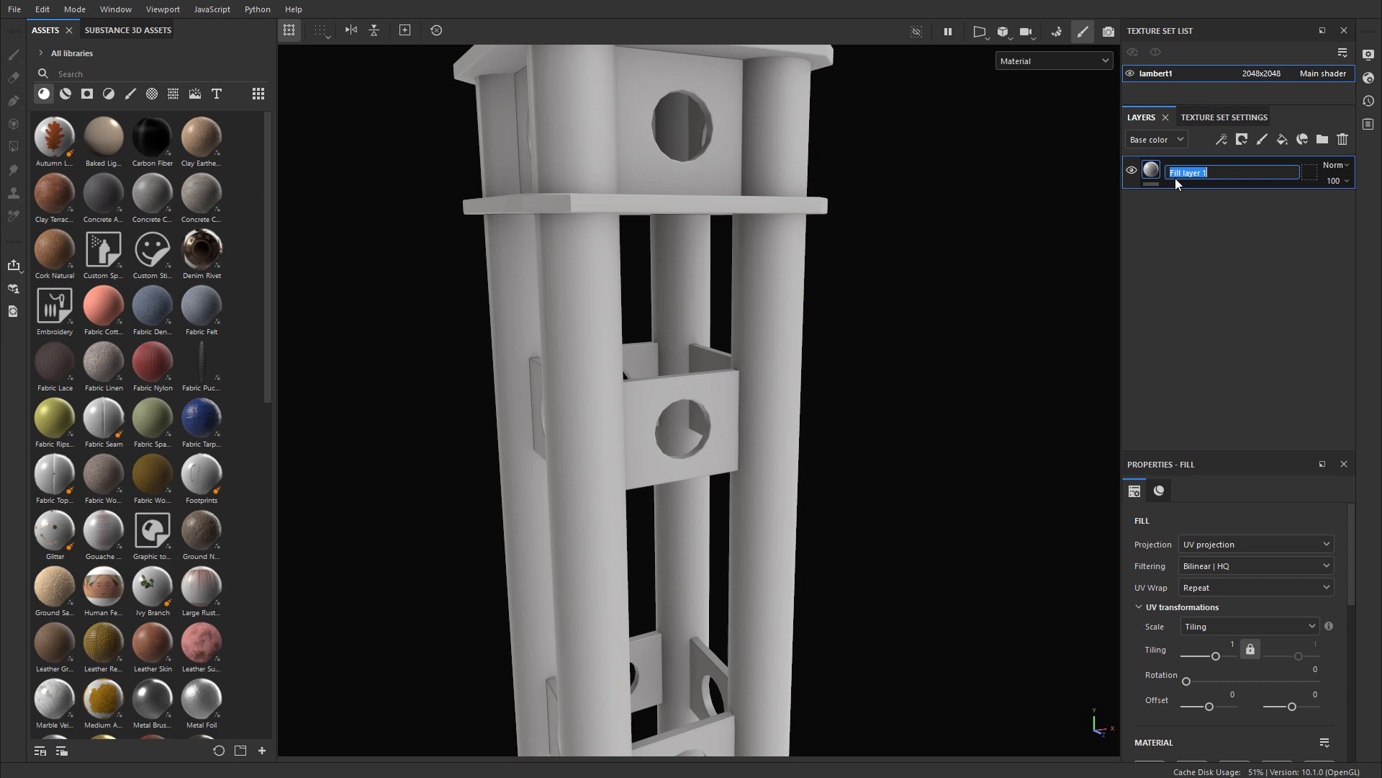
{"action": "type", "text": "Paint"}
{"action": "key", "text": "Return"}
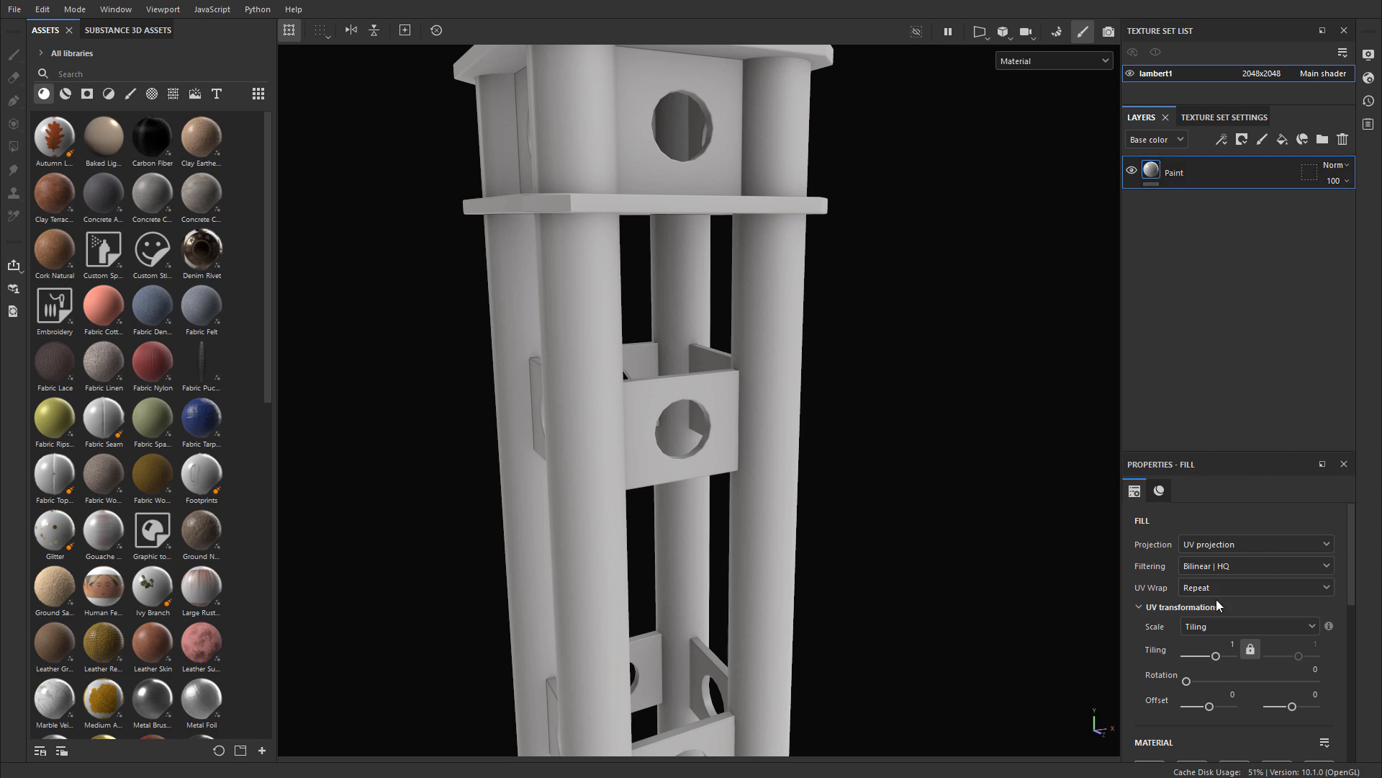
{"action": "scroll", "coordinate": [1216, 599], "scroll_direction": "down", "scroll_amount": 3}
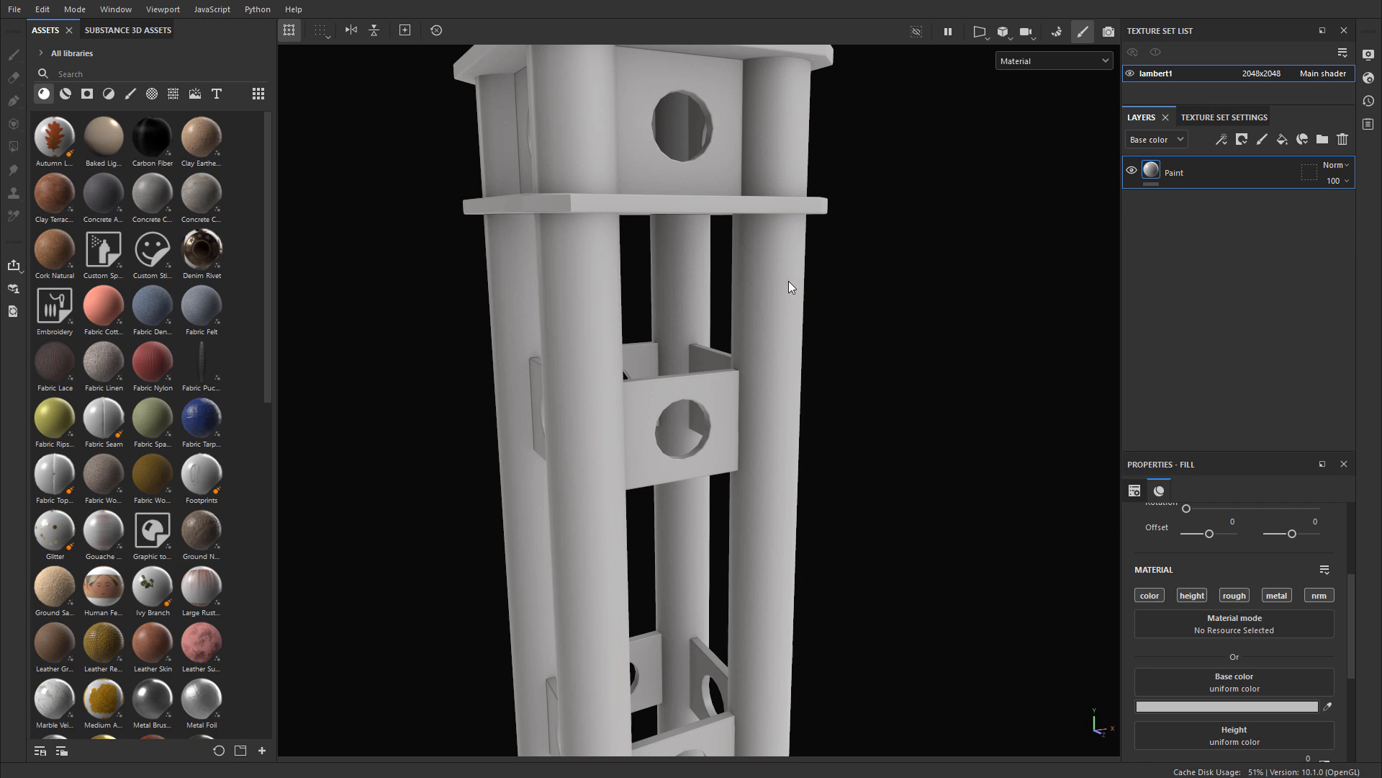
Step: Set the Paint layer's base color to hex B4B2B2
{"action": "scroll", "coordinate": [1258, 660], "scroll_direction": "down", "scroll_amount": 3}
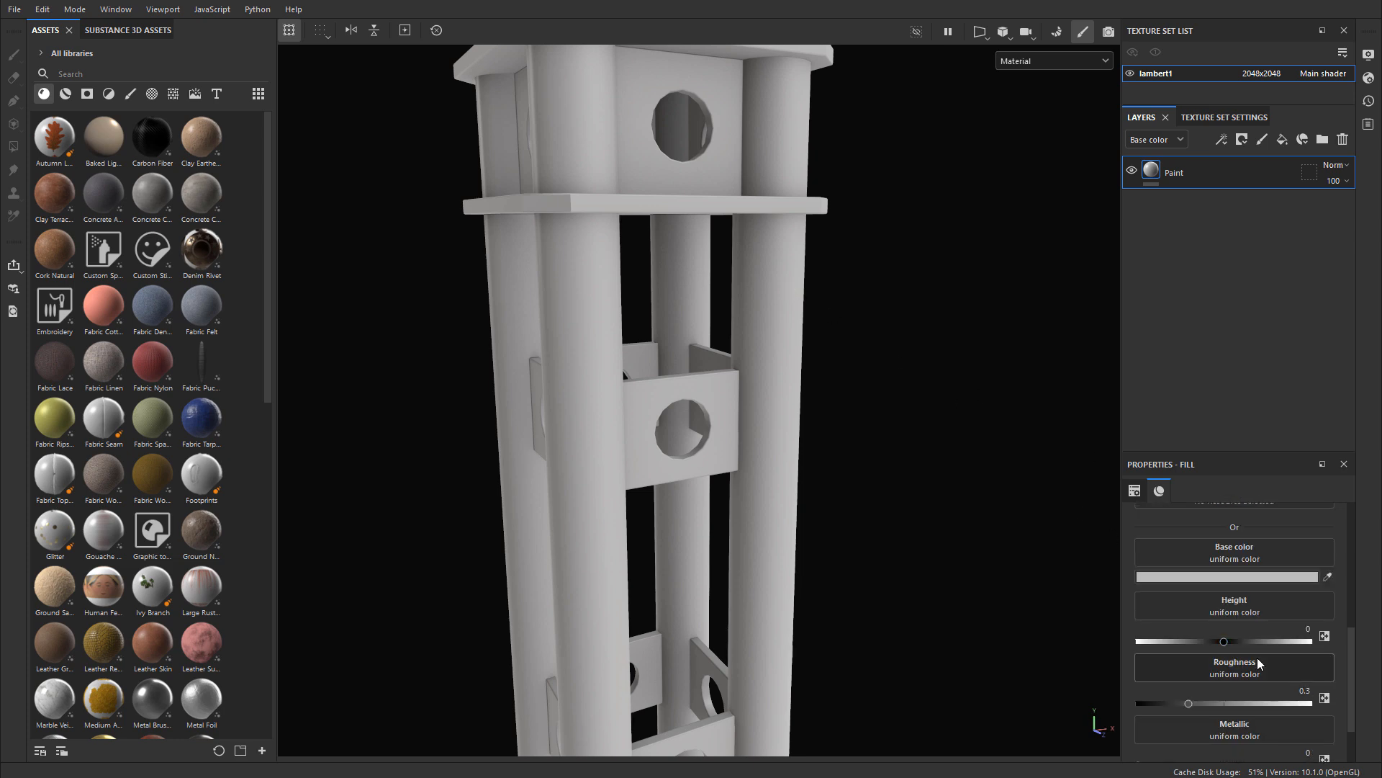
{"action": "scroll", "coordinate": [1254, 684], "scroll_direction": "down", "scroll_amount": 1}
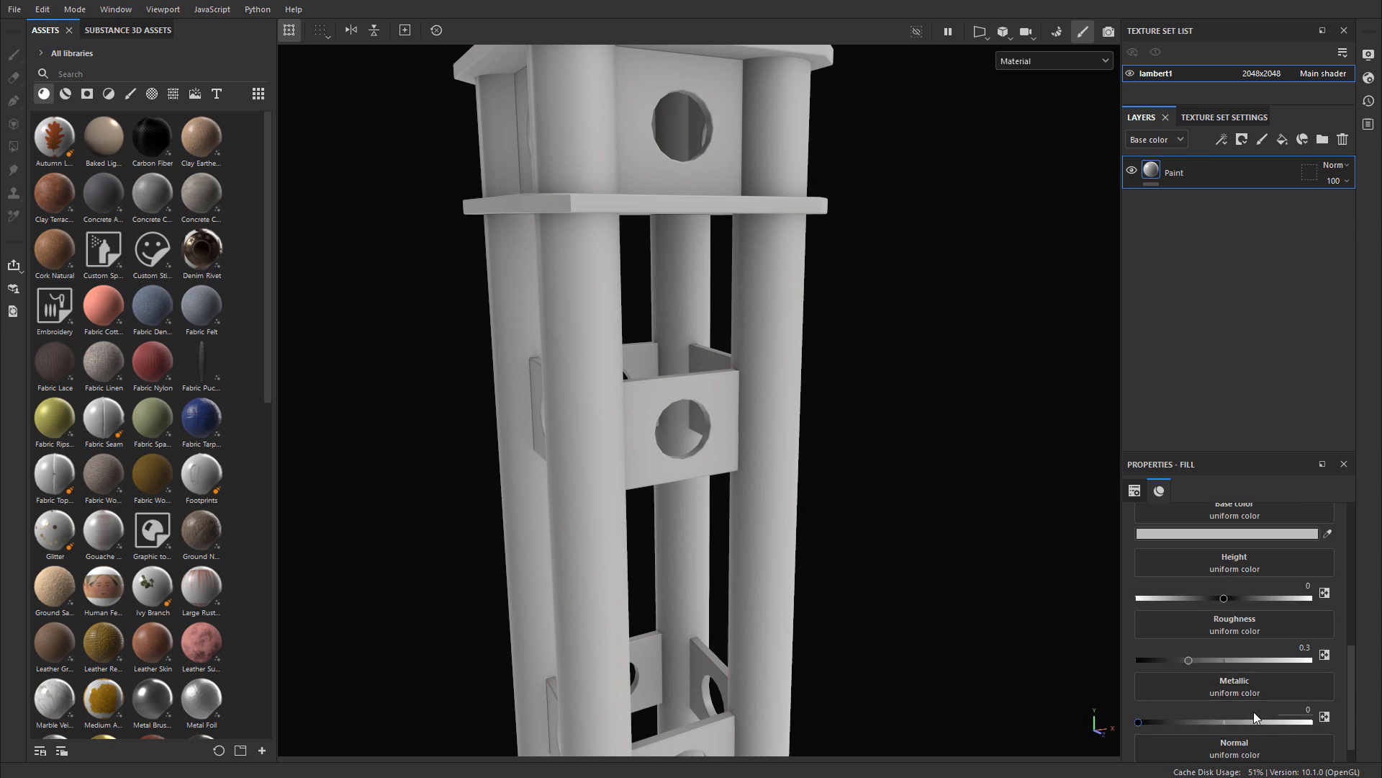
{"action": "scroll", "coordinate": [1202, 708], "scroll_direction": "up", "scroll_amount": 2}
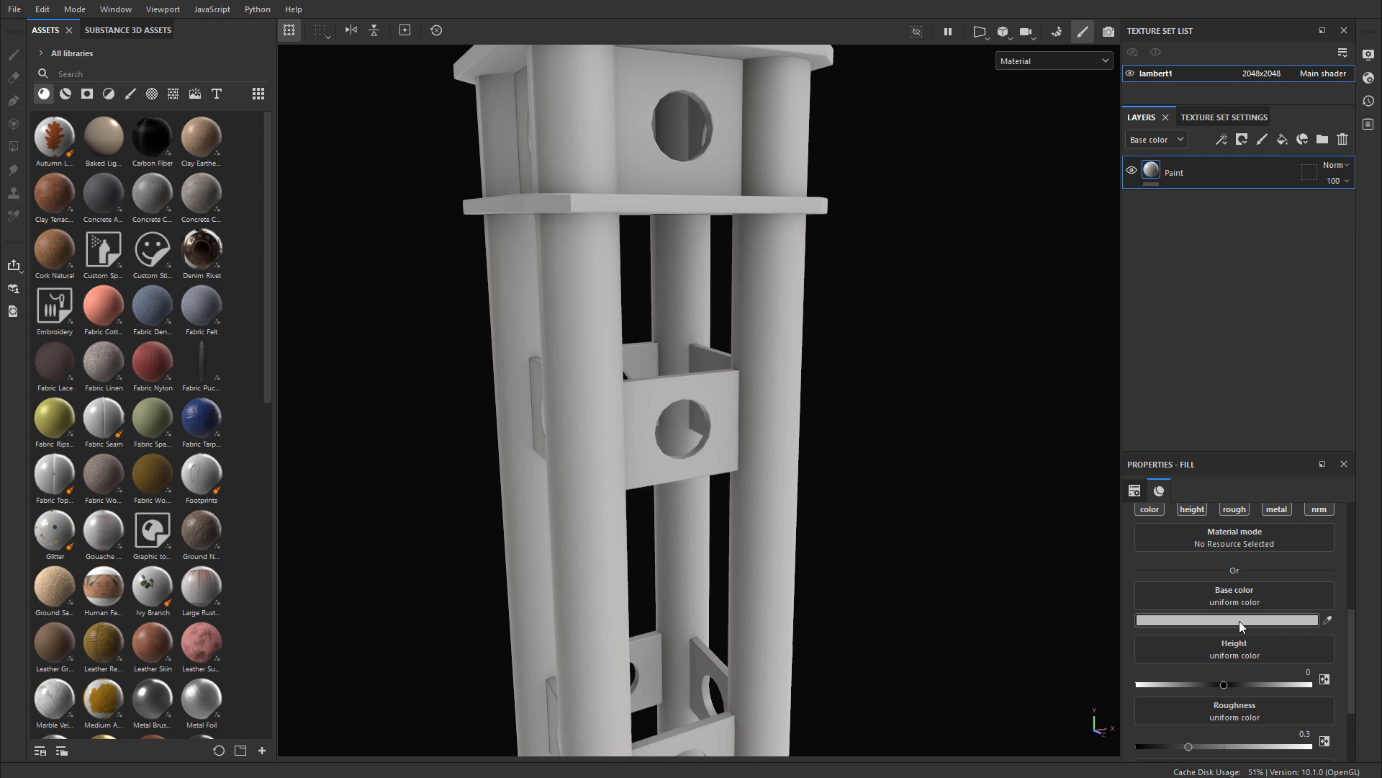
{"action": "left_click", "coordinate": [1239, 620]}
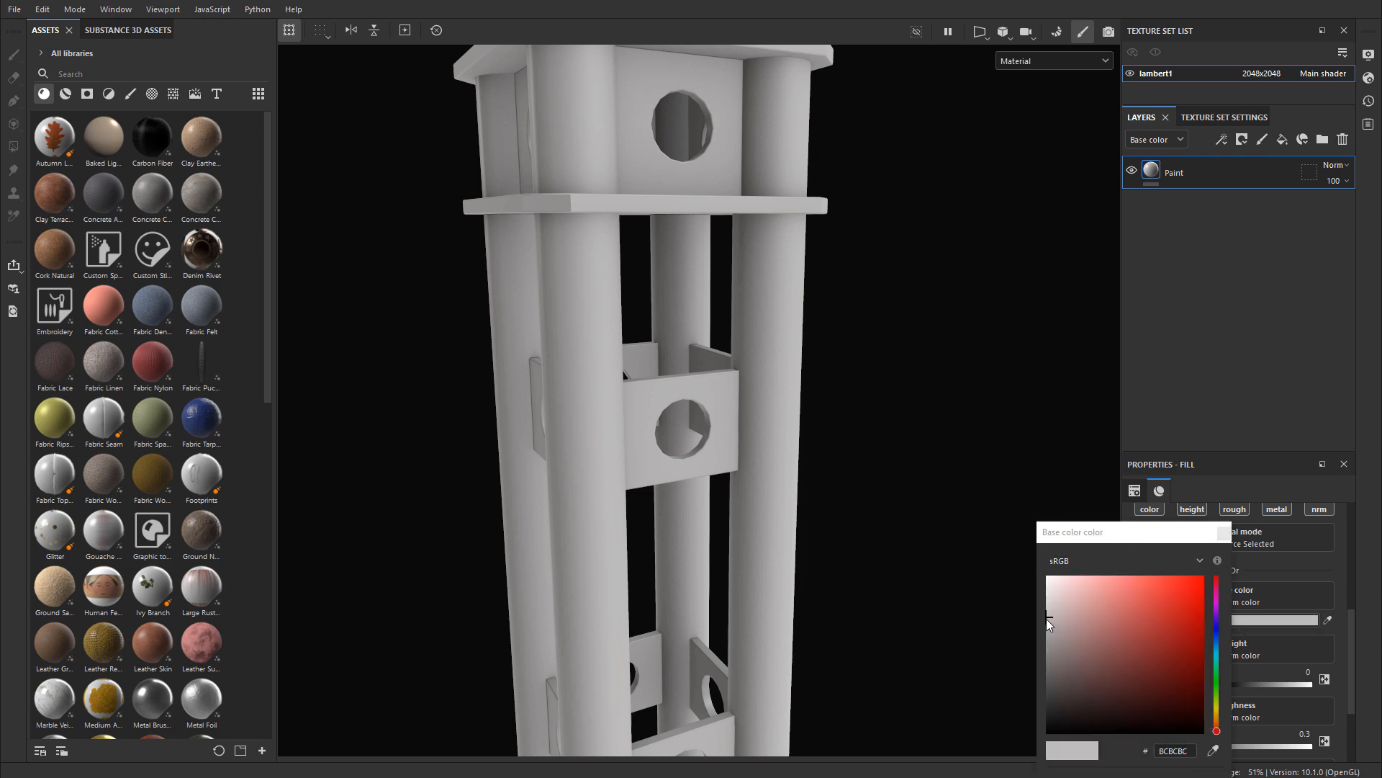
{"action": "left_click_drag", "start_coordinate": [1048, 615], "coordinate": [1040, 612]}
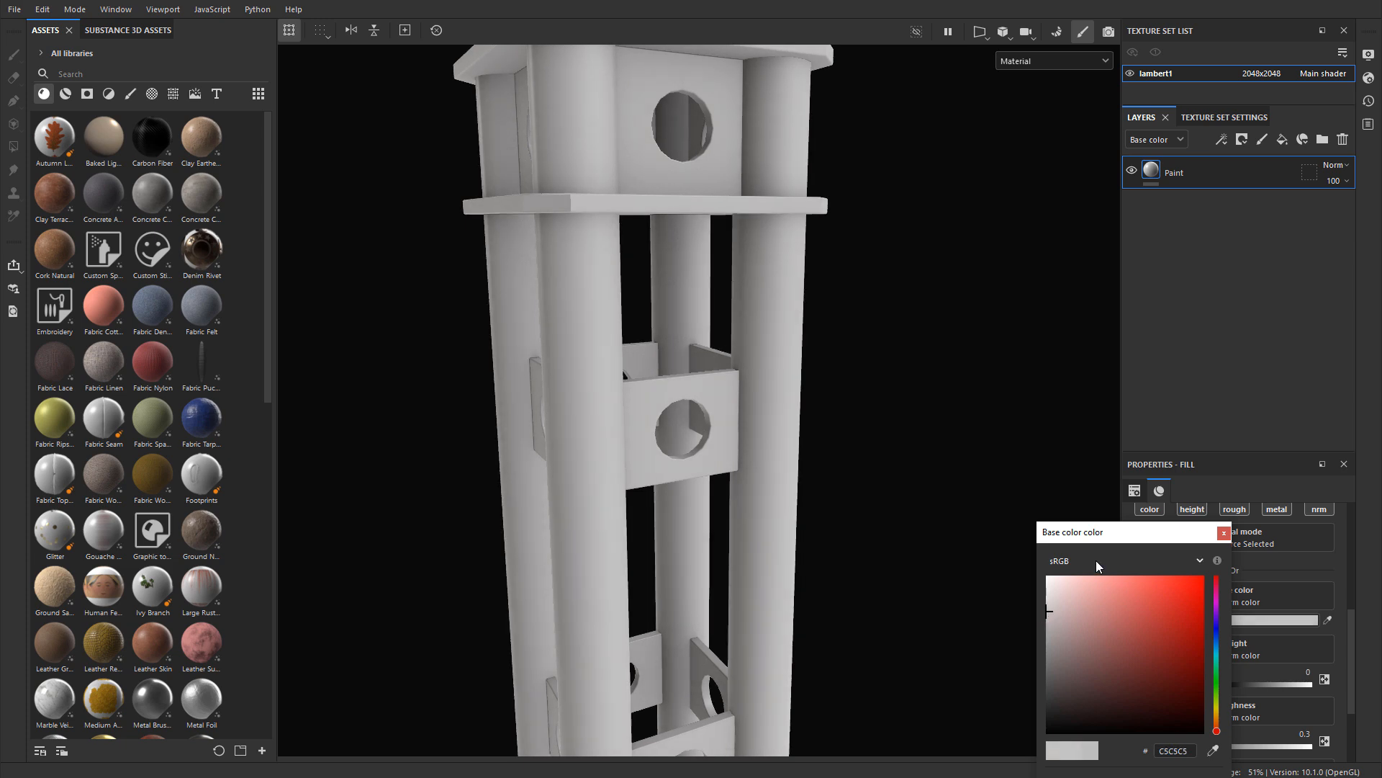
{"action": "double_click", "coordinate": [1165, 593]}
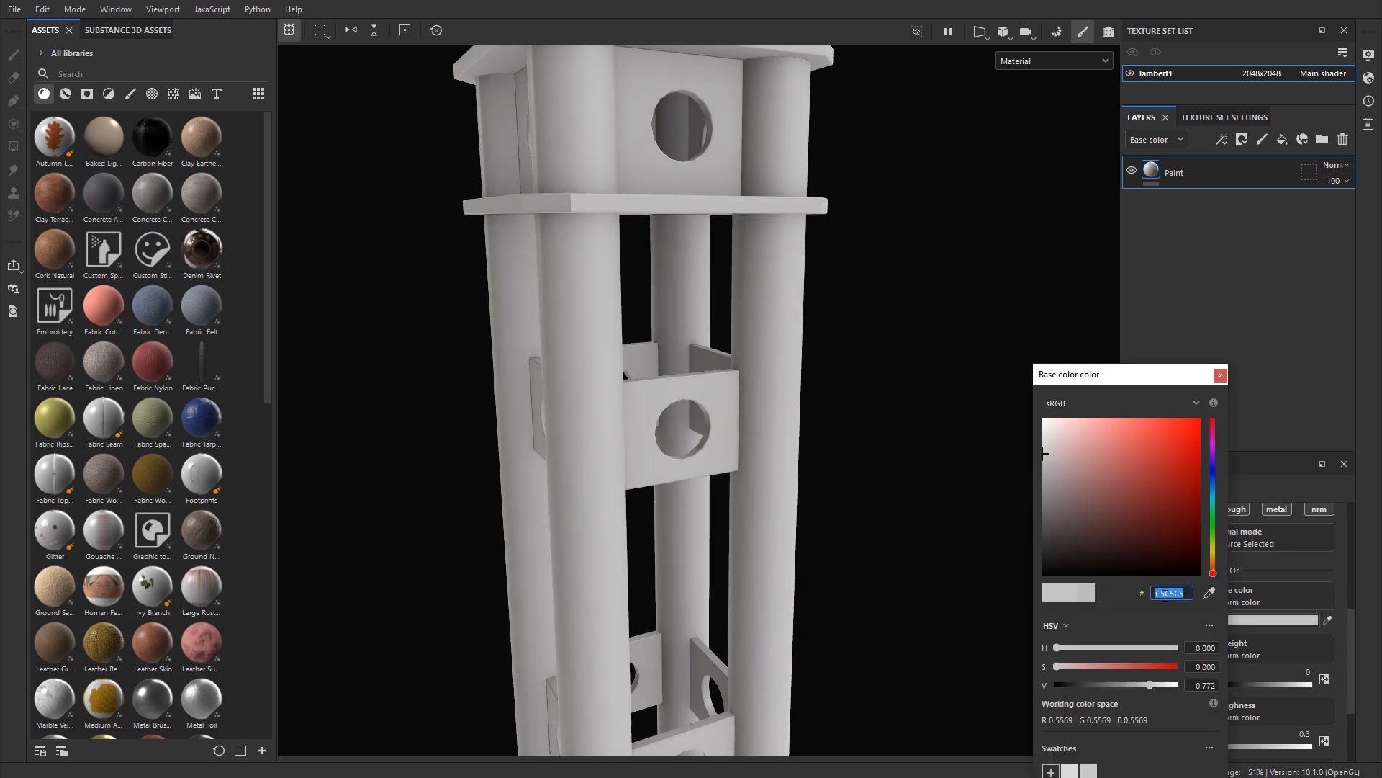
{"action": "type", "text": "B4B2B2"}
{"action": "key", "text": "Return"}
{"action": "left_click", "coordinate": [1221, 375]}
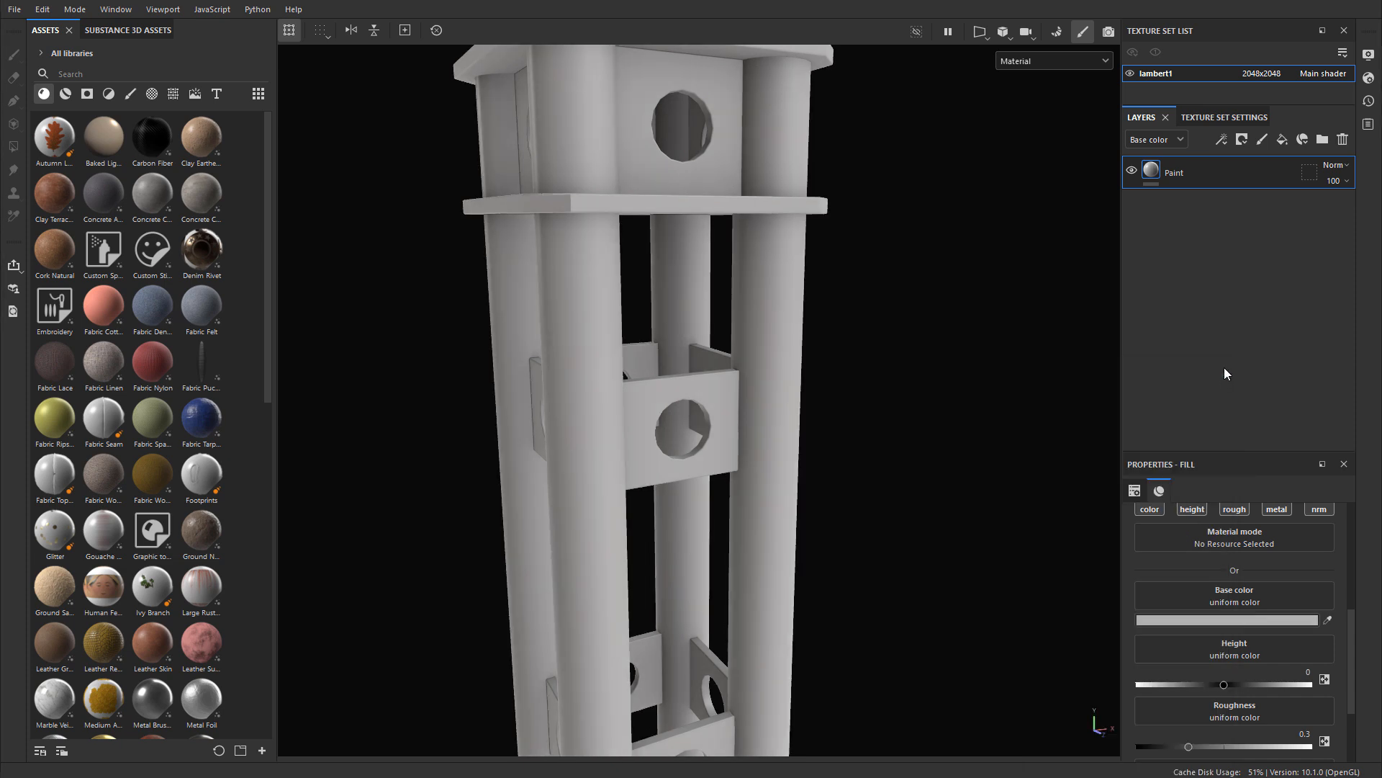
Step: Set the Paint layer's roughness to 0.25
{"action": "left_click_drag", "start_coordinate": [1065, 357], "coordinate": [825, 327], "text": "alt"}
{"action": "scroll", "coordinate": [1238, 672], "scroll_direction": "down", "scroll_amount": 1}
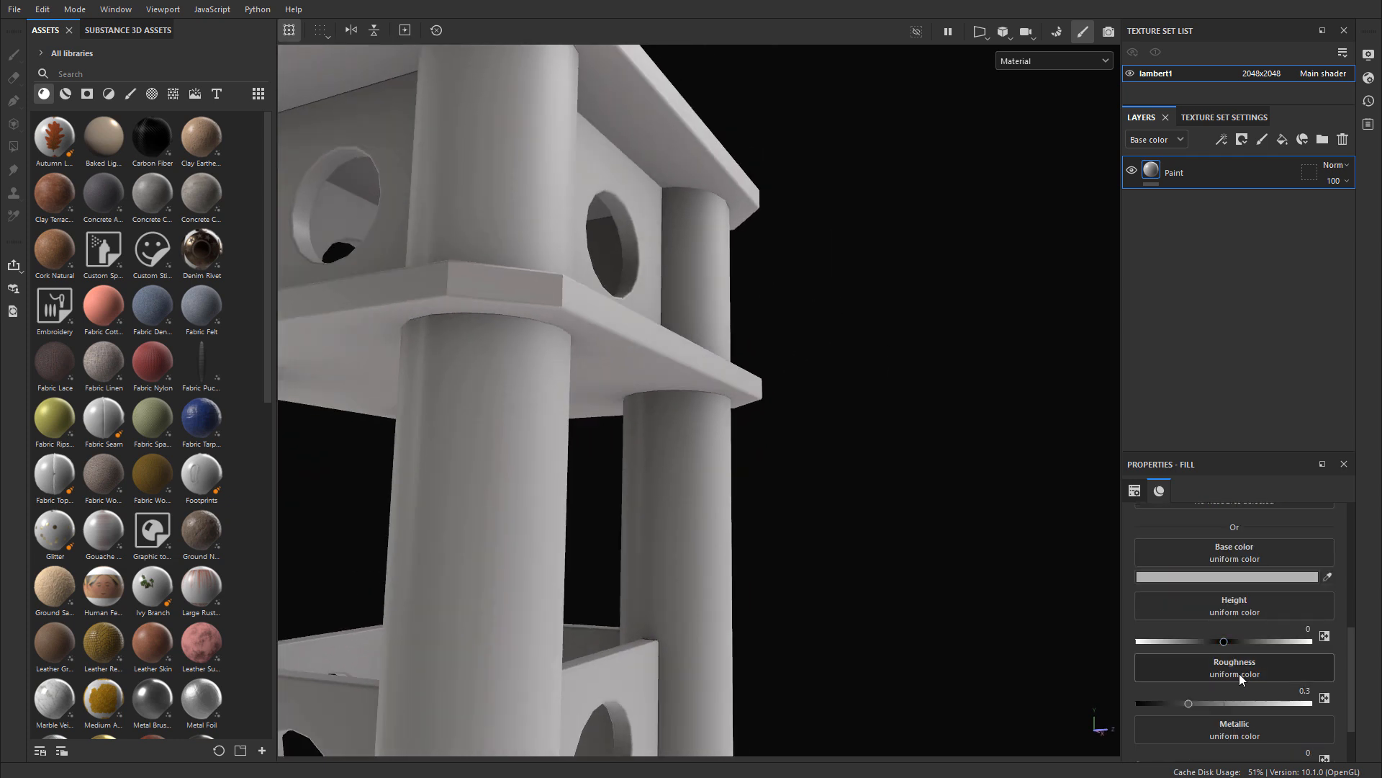
{"action": "left_click", "coordinate": [1305, 689]}
{"action": "type", "text": "0.25"}
{"action": "key", "text": "Return"}
Step: Try a roughness of about 0.75 on the Paint layer and return it to 0.25
{"action": "mouse_move", "coordinate": [895, 559]}
{"action": "left_mouse_down", "text": "alt"}
{"action": "mouse_move", "coordinate": [584, 403]}
{"action": "mouse_move", "coordinate": [827, 457]}
{"action": "mouse_move", "coordinate": [700, 404]}
{"action": "mouse_move", "coordinate": [759, 421]}
{"action": "mouse_move", "coordinate": [771, 401]}
{"action": "mouse_move", "coordinate": [840, 404]}
{"action": "mouse_move", "coordinate": [815, 401]}
{"action": "left_mouse_up", "text": "alt"}
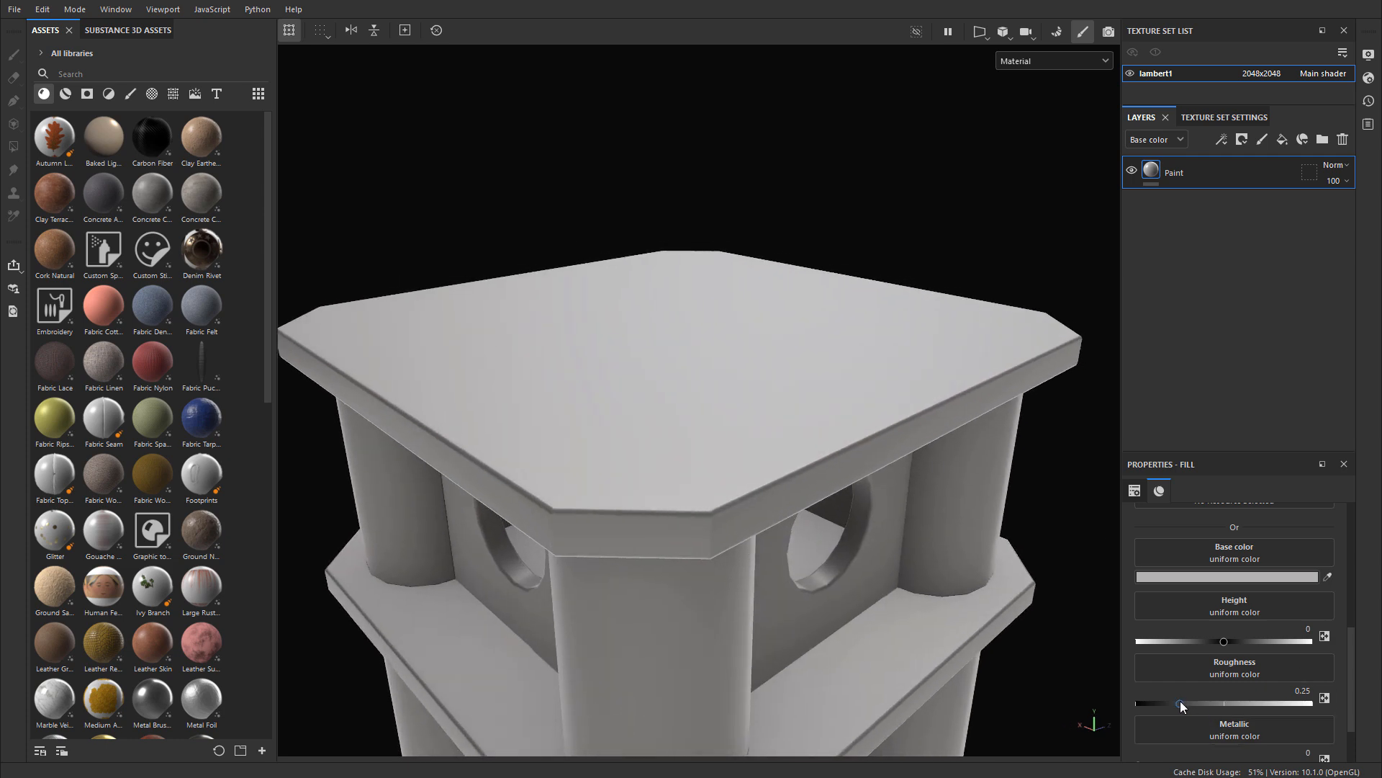
{"action": "left_click_drag", "start_coordinate": [1180, 702], "coordinate": [1267, 703]}
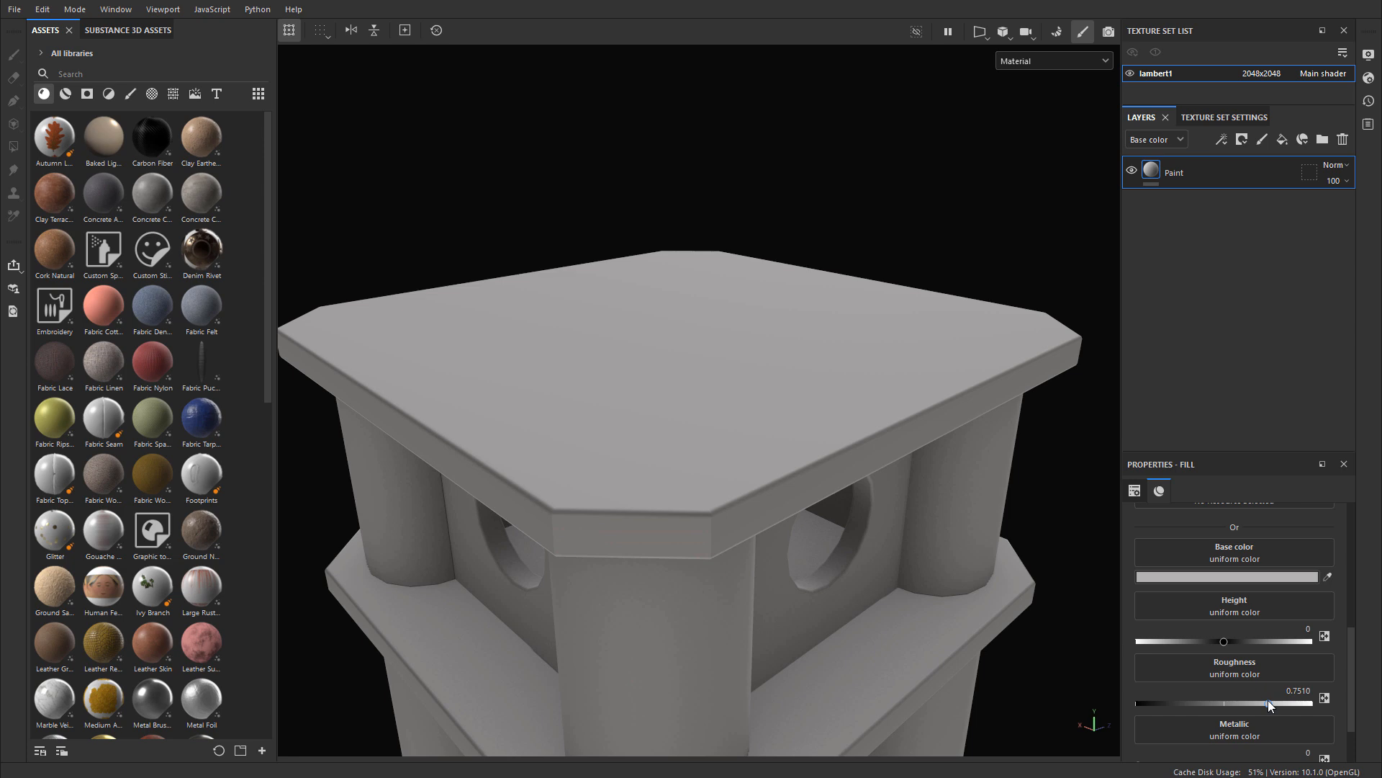
{"action": "left_click_drag", "start_coordinate": [1268, 702], "coordinate": [1181, 697]}
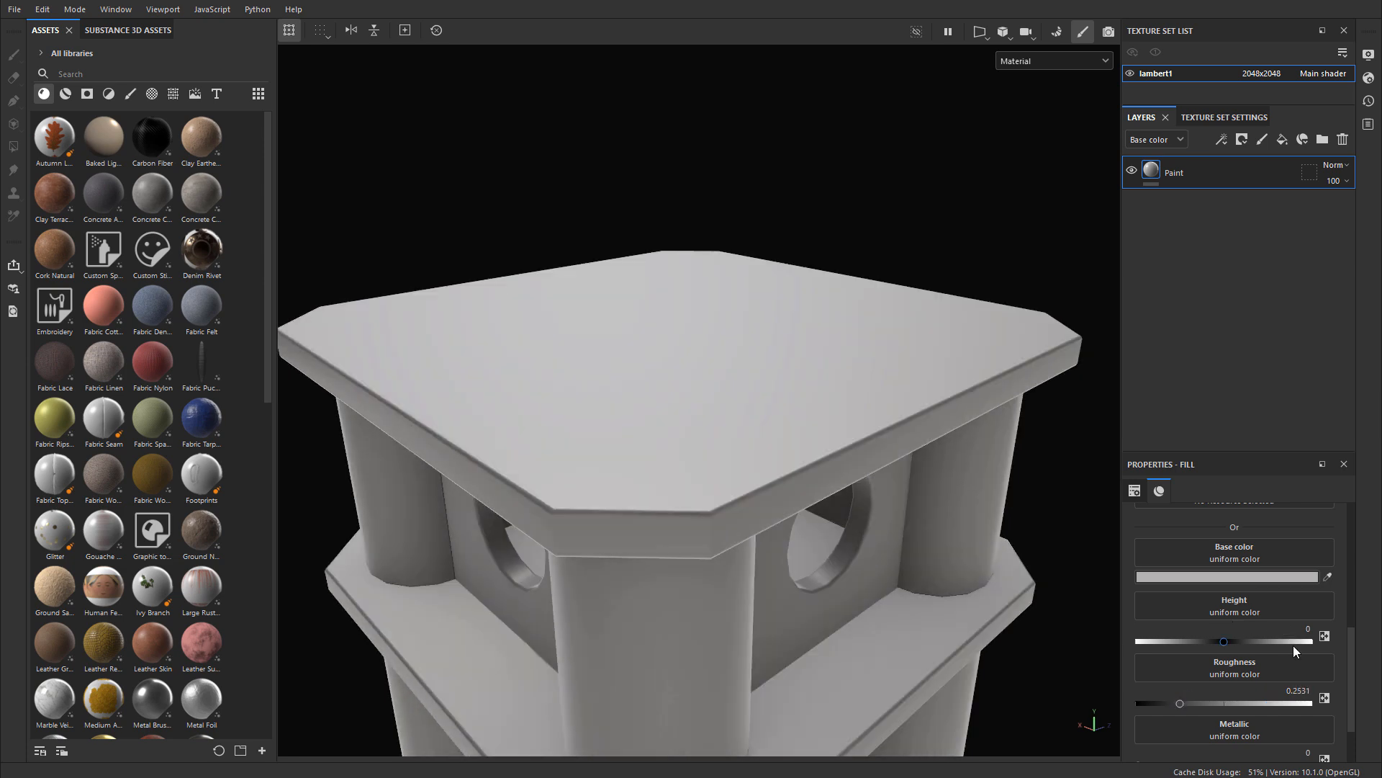
{"action": "left_click", "coordinate": [1299, 688]}
{"action": "type", "text": "0.25"}
{"action": "key", "text": "Return"}
Step: Examine the painted surface of the stand from several angles, including the plates, columns and cross braces from below
{"action": "scroll", "coordinate": [893, 572], "scroll_direction": "down", "scroll_amount": 5}
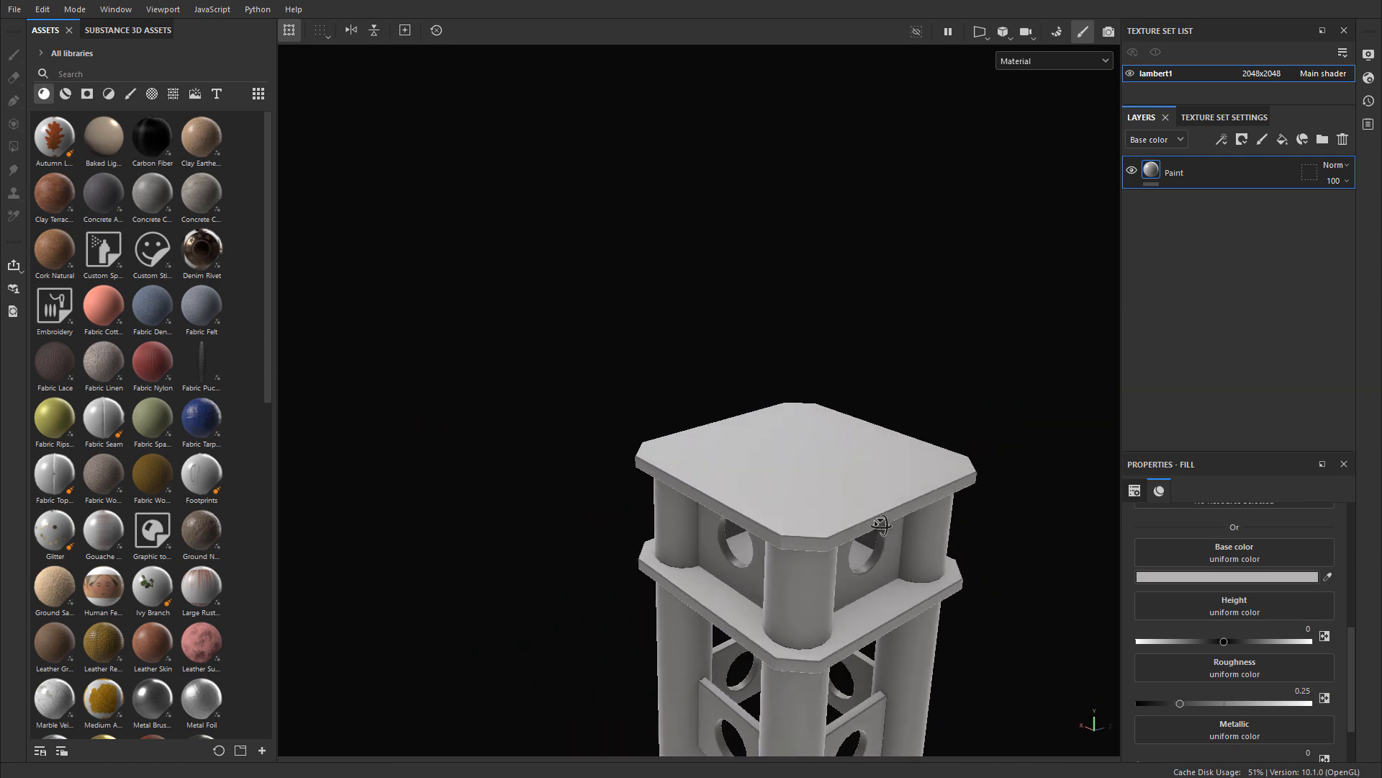
{"action": "left_click_drag", "start_coordinate": [893, 612], "coordinate": [949, 572], "text": "alt"}
{"action": "middle_click_drag", "start_coordinate": [949, 571], "coordinate": [736, 357], "text": "alt"}
{"action": "left_click_drag", "start_coordinate": [736, 357], "coordinate": [654, 391], "text": "alt"}
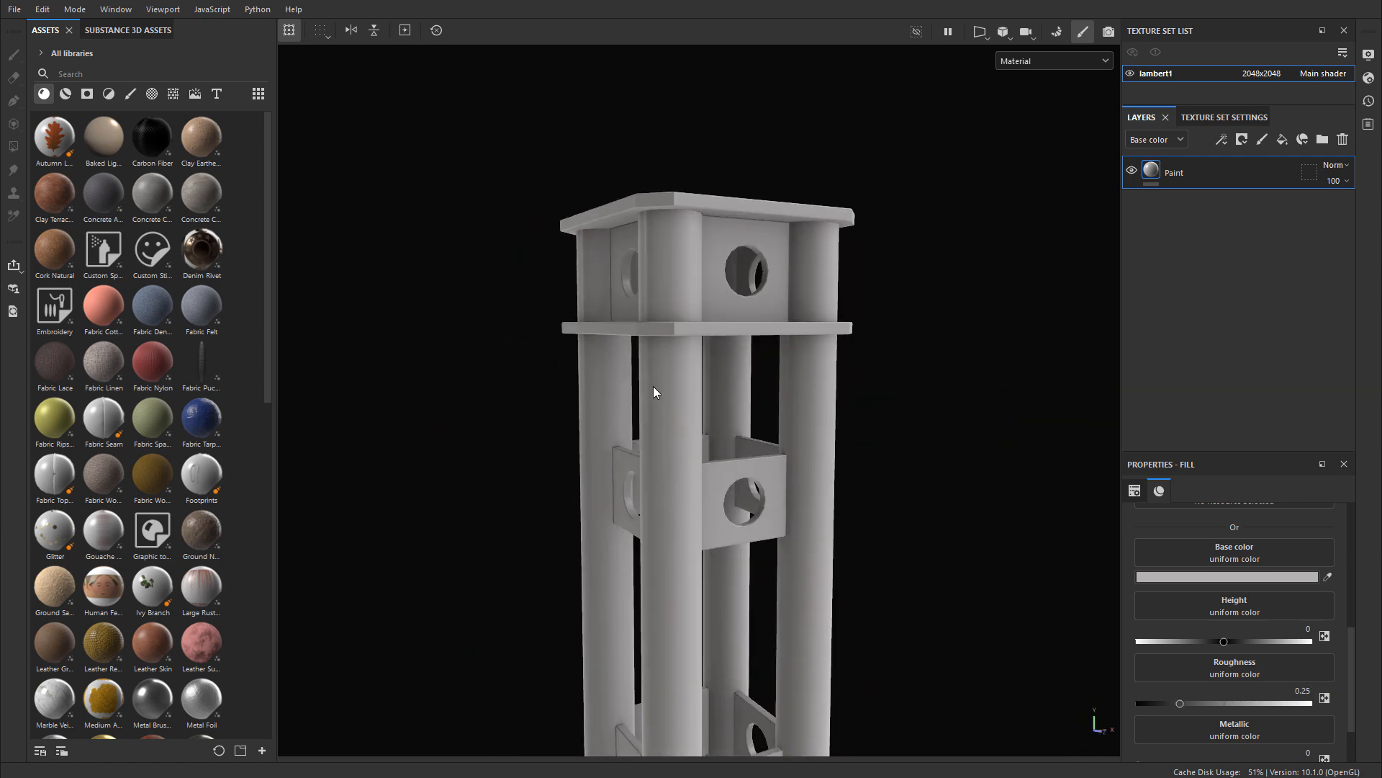
{"action": "middle_click_drag", "start_coordinate": [667, 404], "coordinate": [695, 216], "text": "alt"}
{"action": "left_click_drag", "start_coordinate": [695, 216], "coordinate": [746, 361], "text": "alt"}
{"action": "middle_click_drag", "start_coordinate": [524, 259], "coordinate": [536, 439], "text": "alt"}
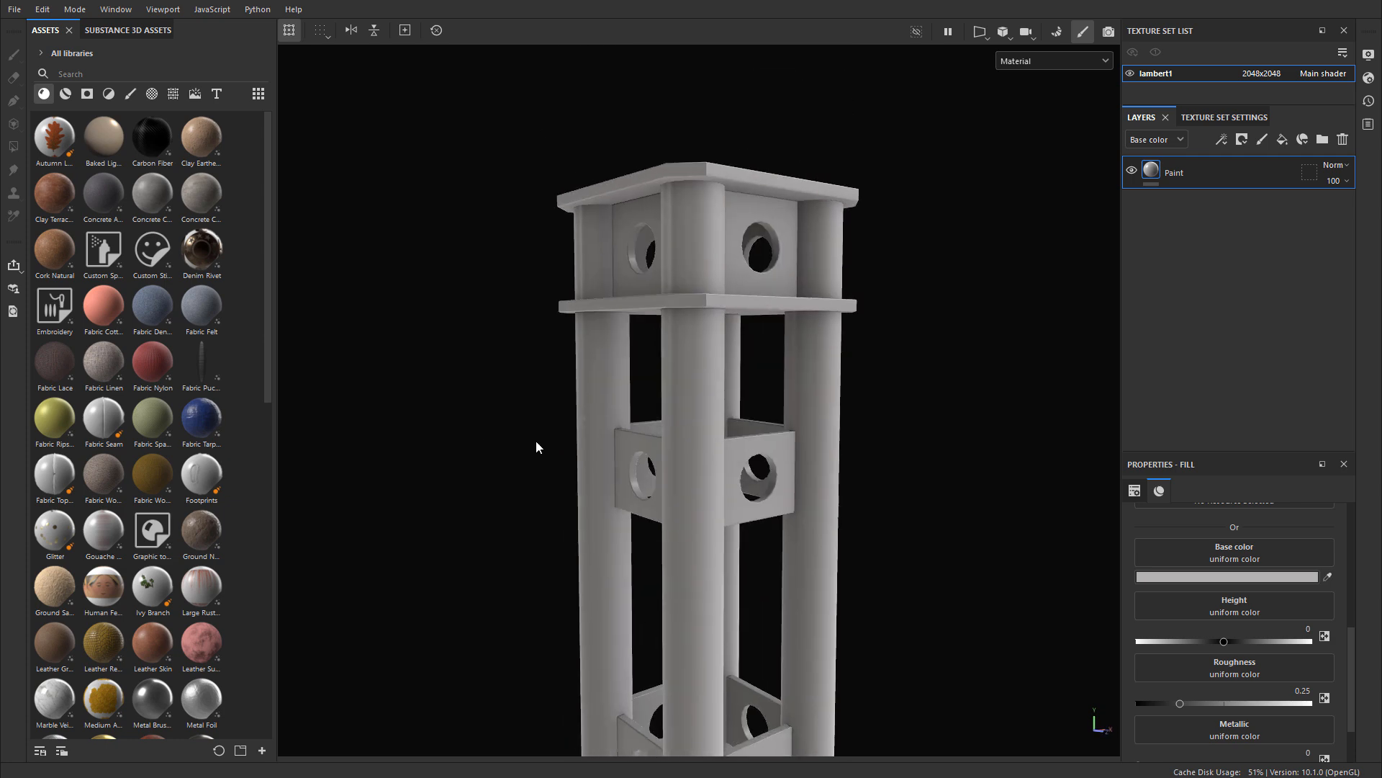
{"action": "right_click_drag", "start_coordinate": [535, 439], "coordinate": [850, 490], "text": "alt"}
{"action": "middle_click_drag", "start_coordinate": [850, 489], "coordinate": [816, 271], "text": "alt"}
{"action": "left_click_drag", "start_coordinate": [816, 271], "coordinate": [653, 222], "text": "alt"}
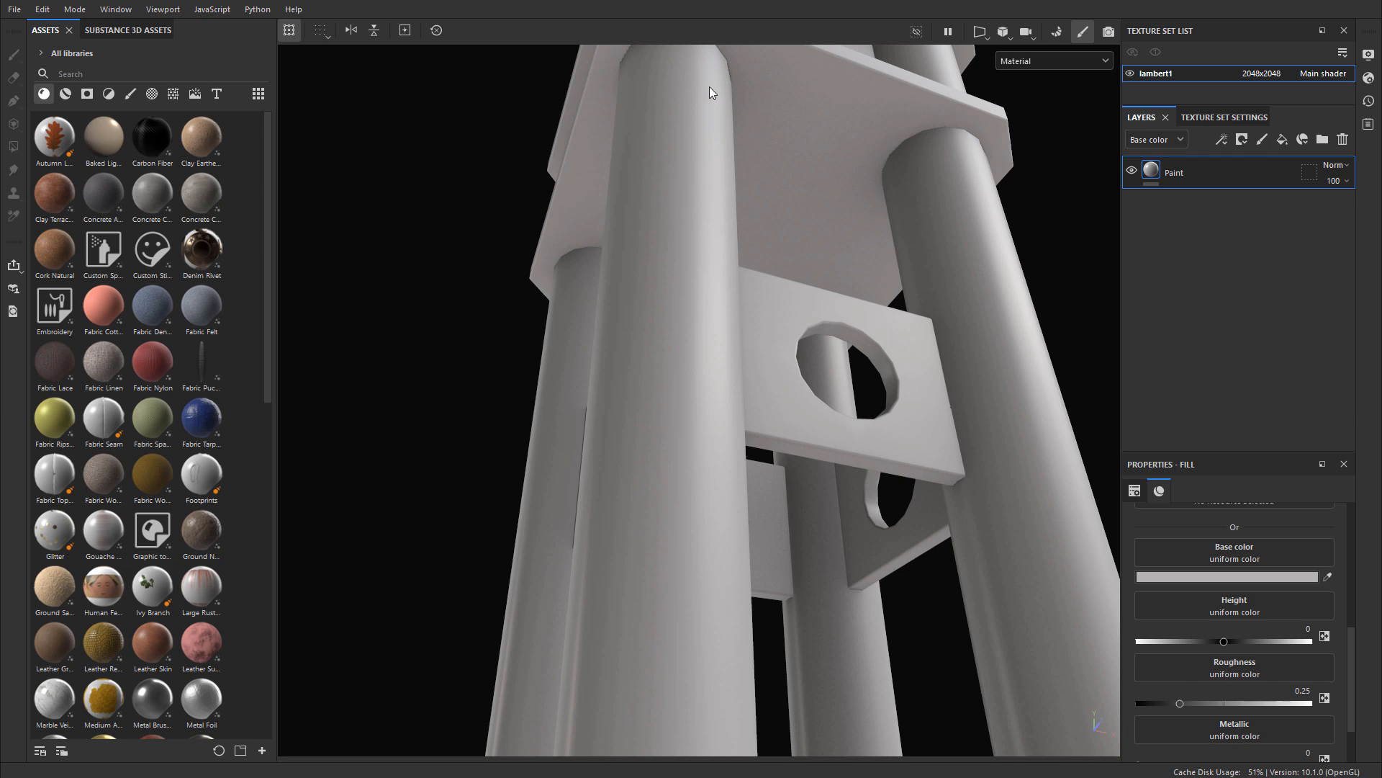
{"action": "left_click_drag", "start_coordinate": [712, 264], "coordinate": [722, 228], "text": "alt"}
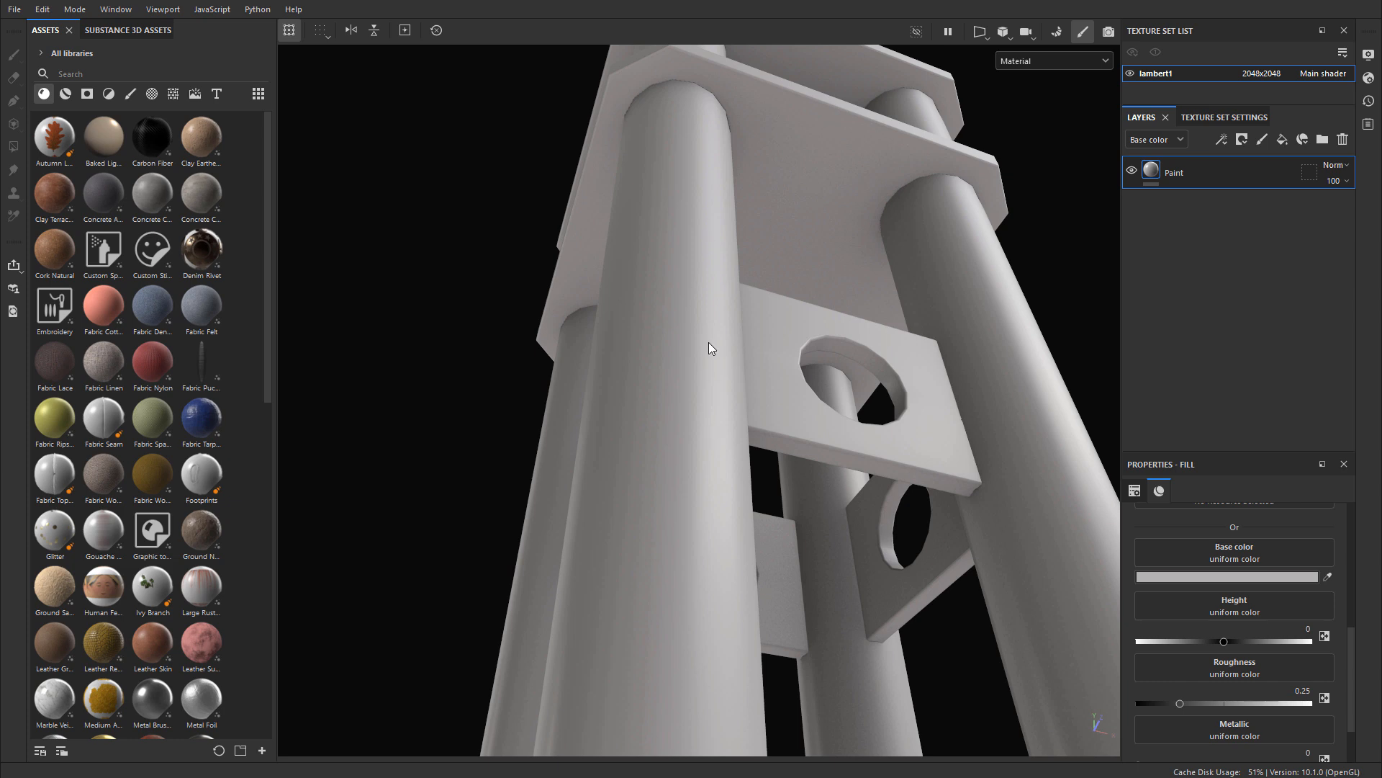
Step: Add a fill layer above Paint and name it Roughness Variation
{"action": "left_click", "coordinate": [1282, 139]}
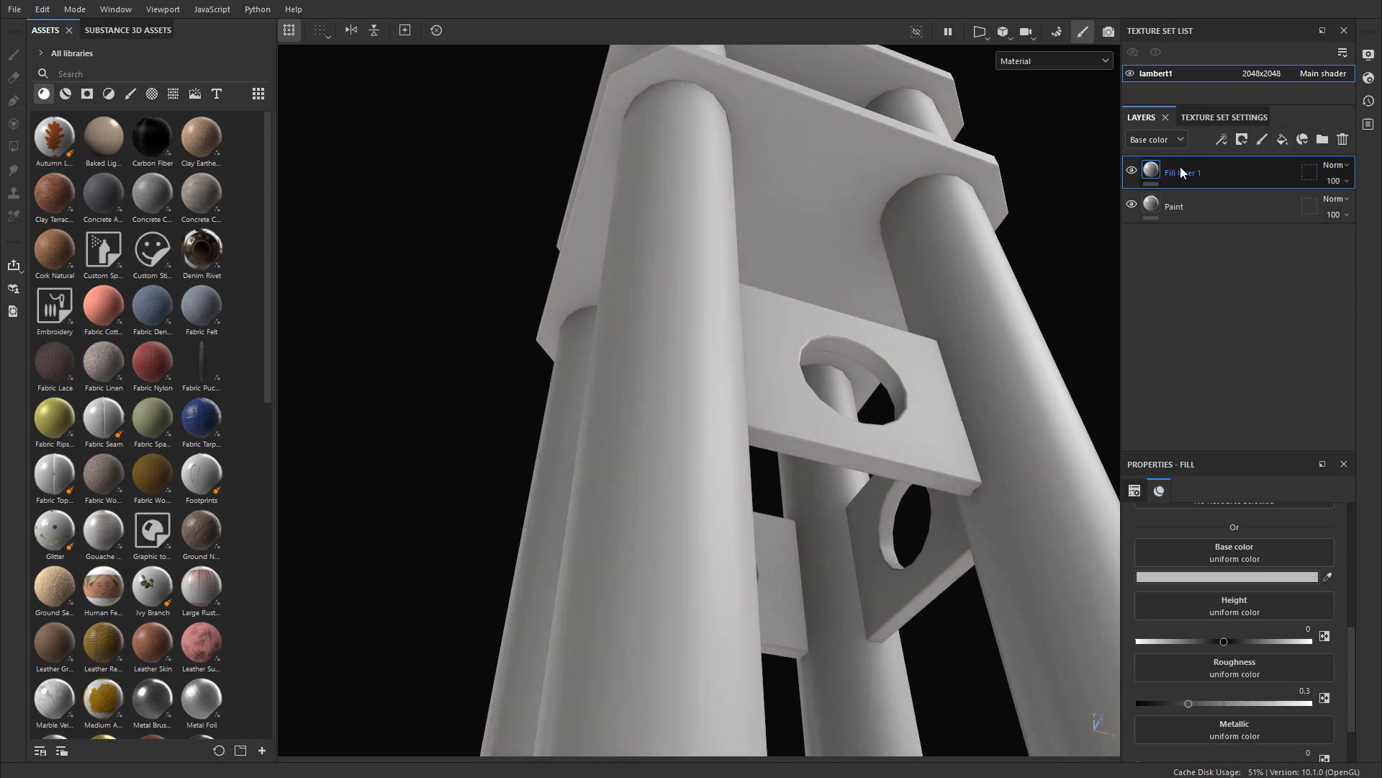
{"action": "double_click", "coordinate": [1184, 172]}
{"action": "type", "text": "Roughness Variation"}
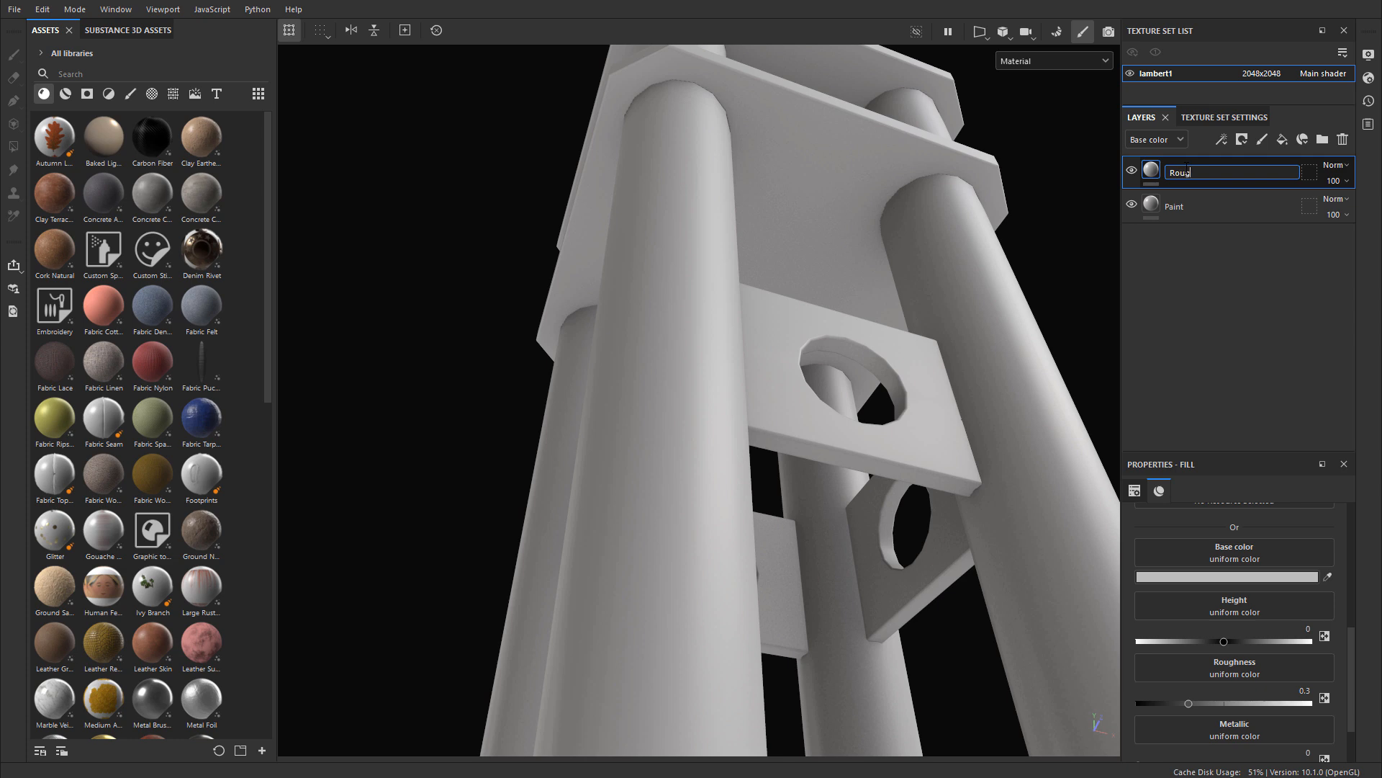
{"action": "key", "text": "Return"}
Step: Turn off the normal, metallic, height and color channels of the Roughness Variation layer, leaving only roughness
{"action": "scroll", "coordinate": [1221, 533], "scroll_direction": "up", "scroll_amount": 3}
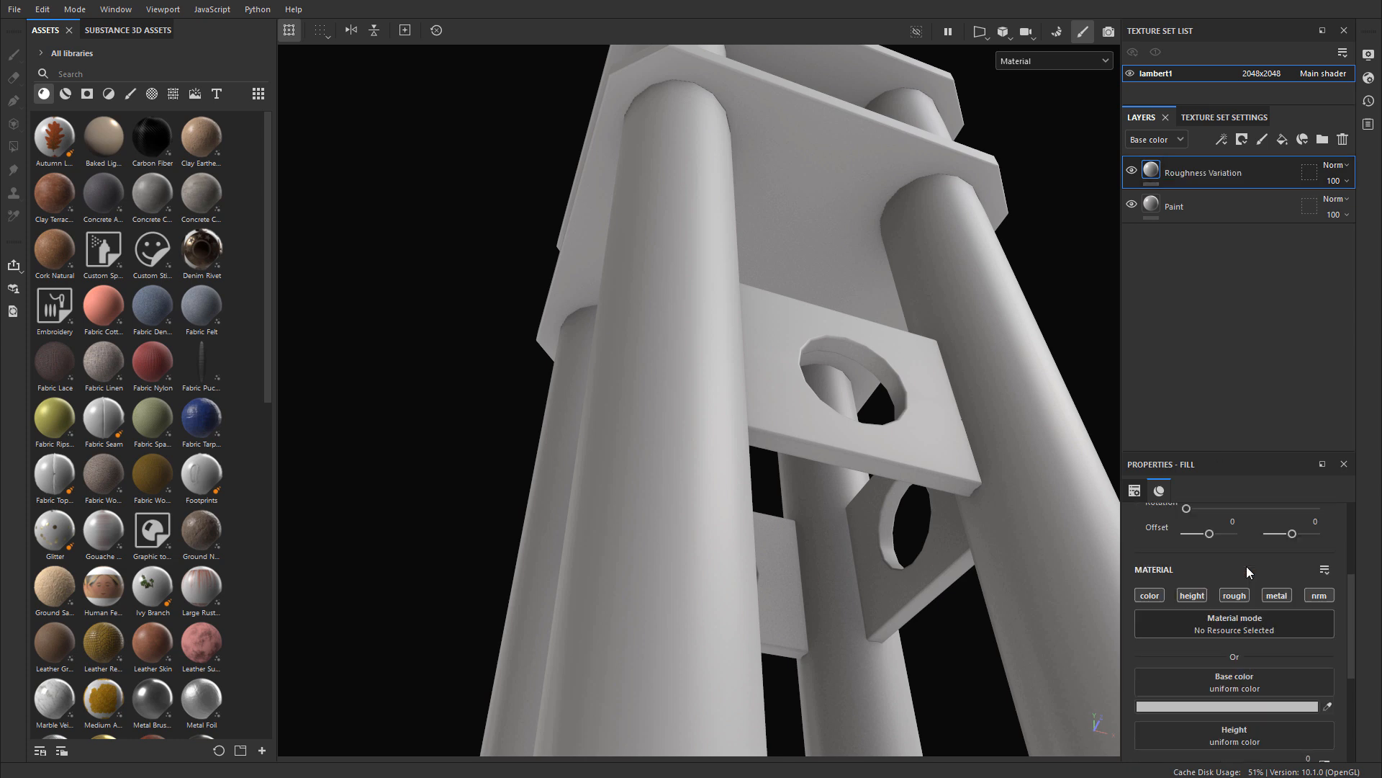
{"action": "left_click", "coordinate": [1327, 595]}
{"action": "left_click", "coordinate": [1271, 597]}
{"action": "left_click", "coordinate": [1204, 596]}
{"action": "left_click", "coordinate": [1148, 596]}
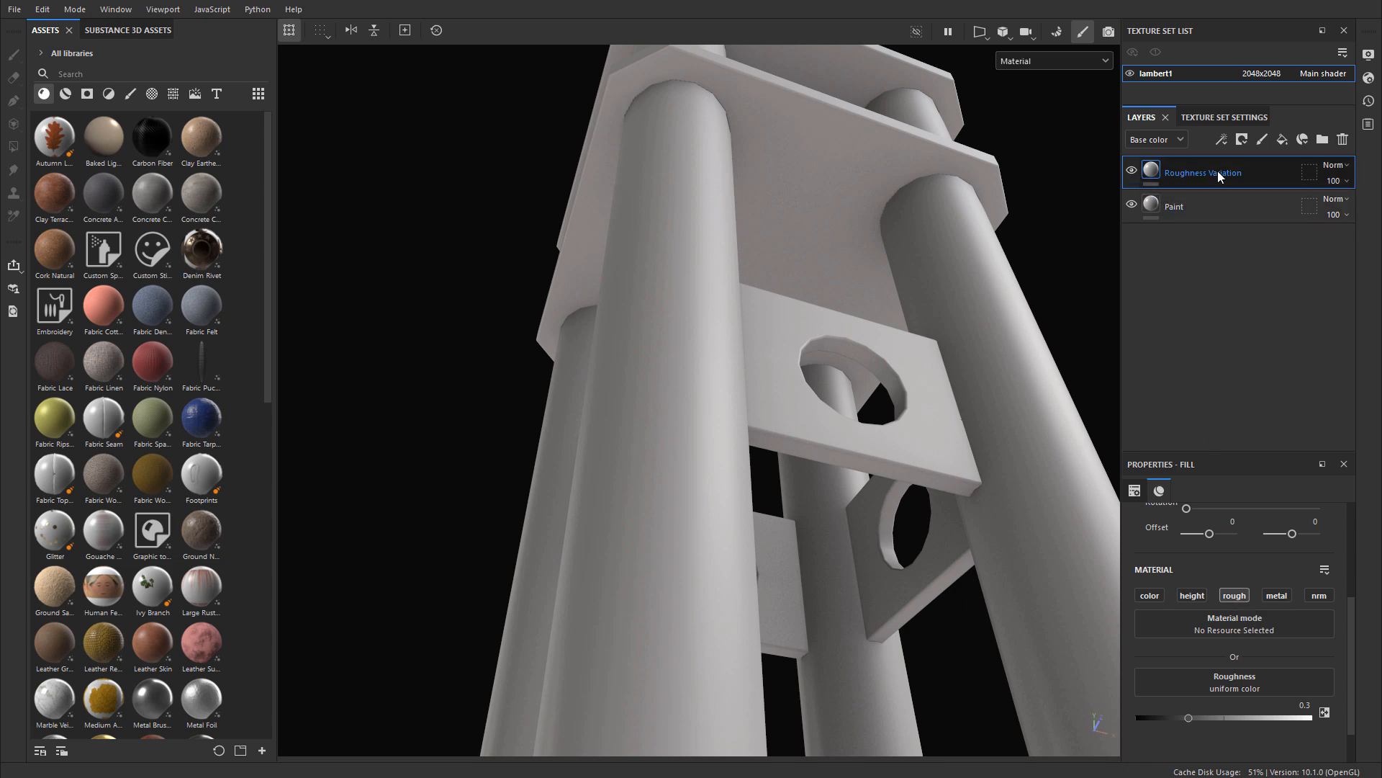
Step: Try a roughness of about 0.06 on the Roughness Variation layer and toggle the layer's visibility to compare
{"action": "left_click", "coordinate": [1133, 172]}
{"action": "left_click", "coordinate": [1132, 172]}
{"action": "left_click_drag", "start_coordinate": [1189, 718], "coordinate": [1145, 718]}
{"action": "left_click", "coordinate": [1133, 172]}
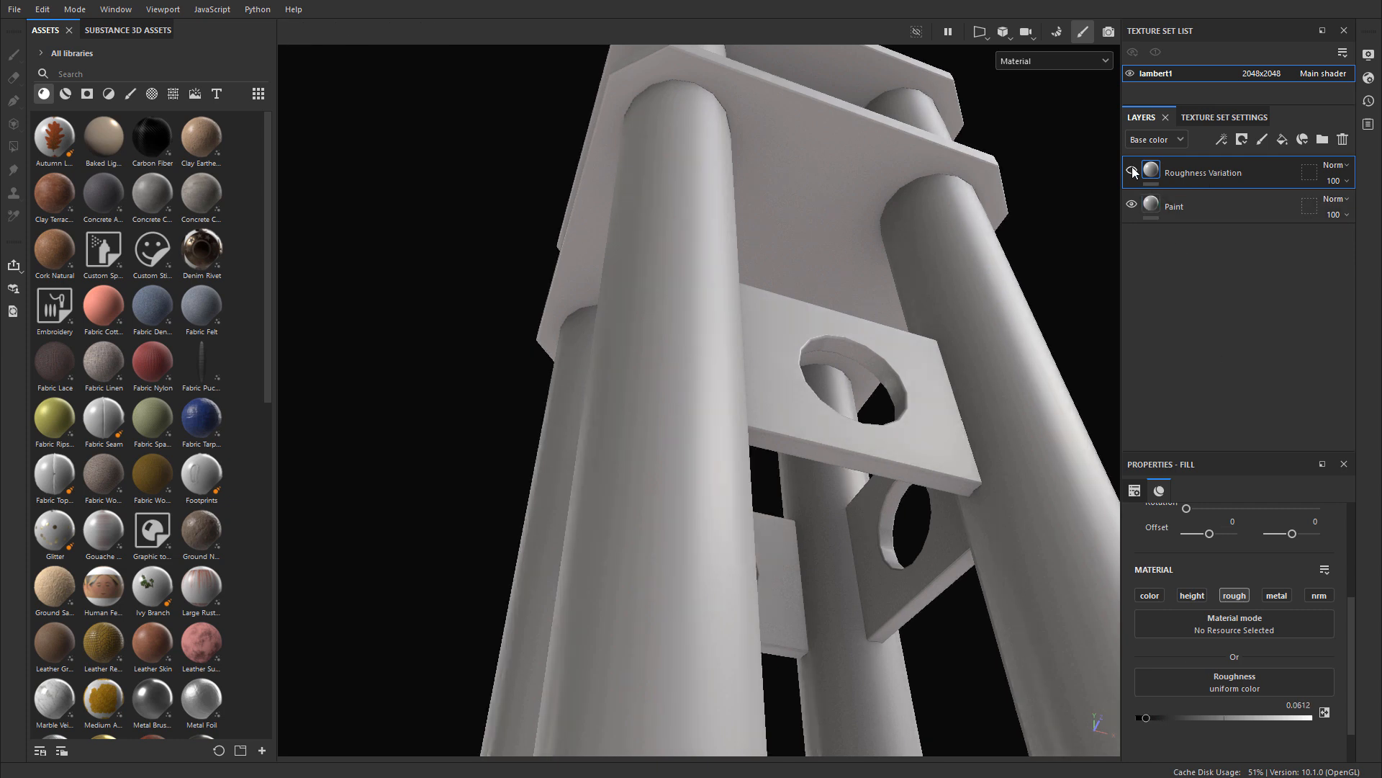
{"action": "left_click", "coordinate": [1133, 172]}
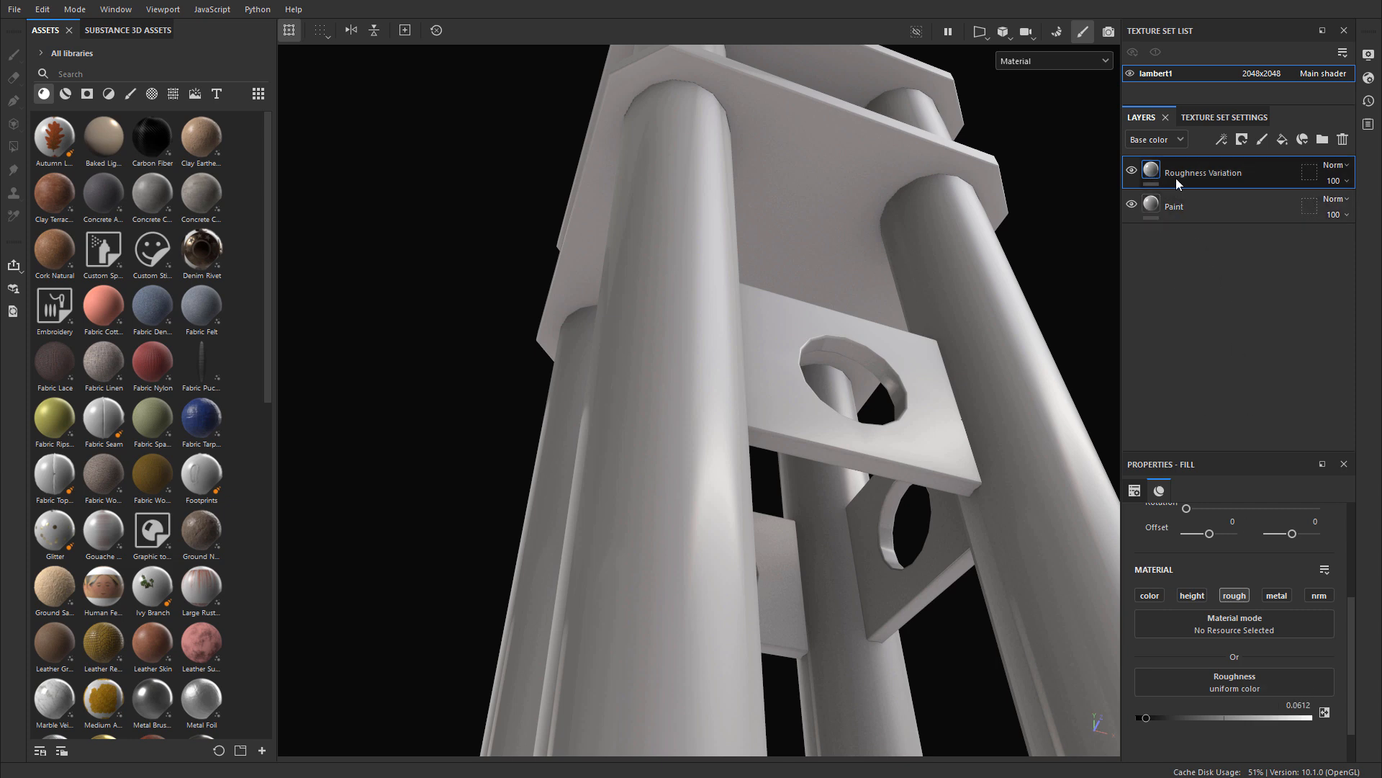
Step: Set the Roughness Variation layer's roughness to 0.6
{"action": "left_click", "coordinate": [1295, 705]}
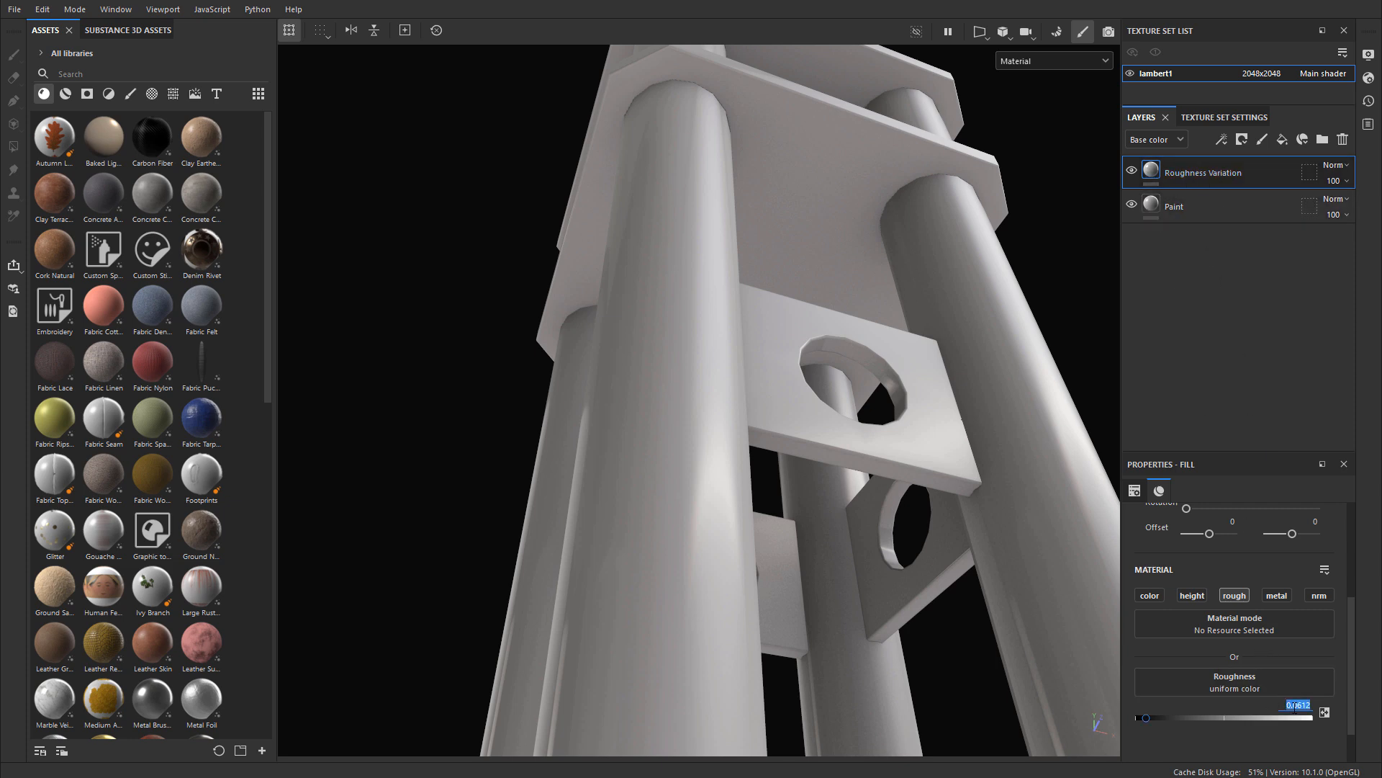
{"action": "key", "text": "BackSpace"}
{"action": "key", "text": "Return"}
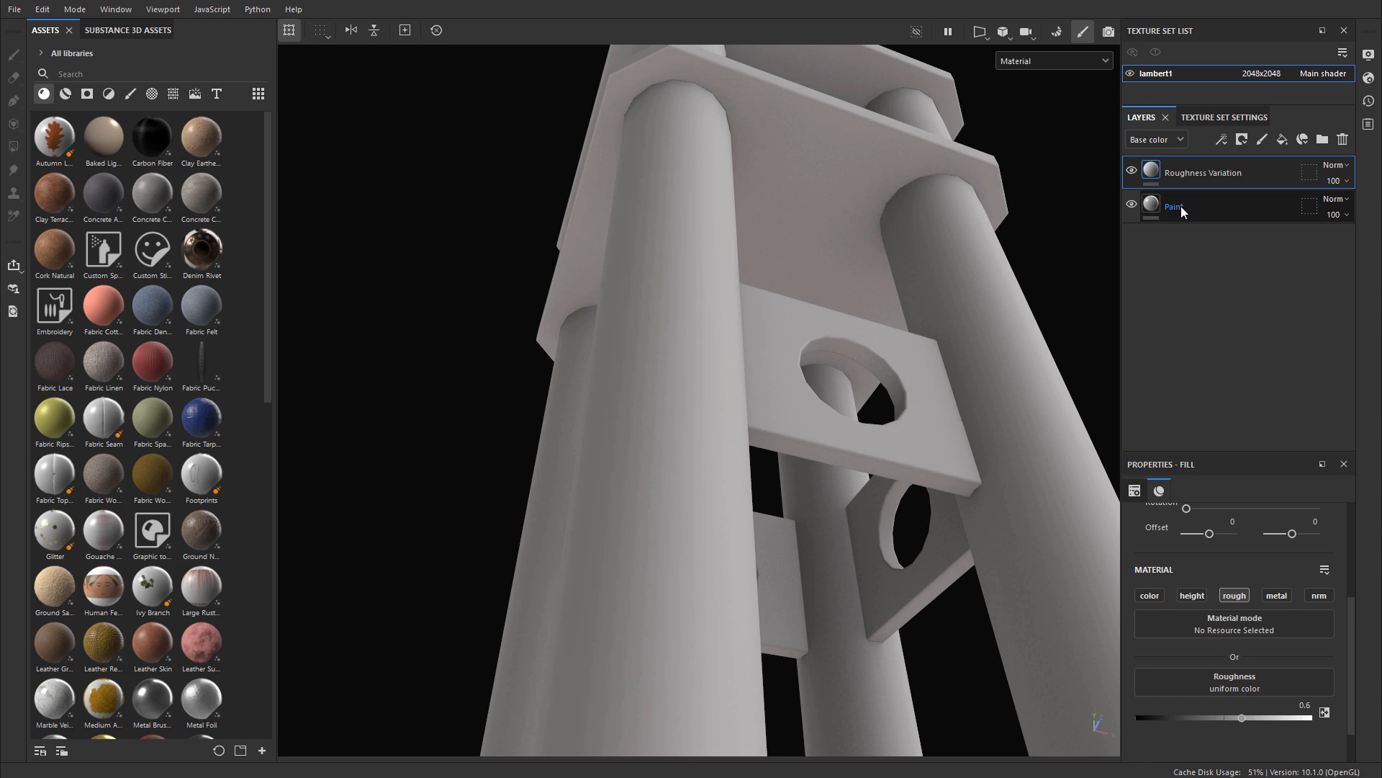
Step: Add a black mask to the Roughness Variation layer and put a fill effect in that mask
{"action": "mouse_move", "coordinate": [1155, 170]}
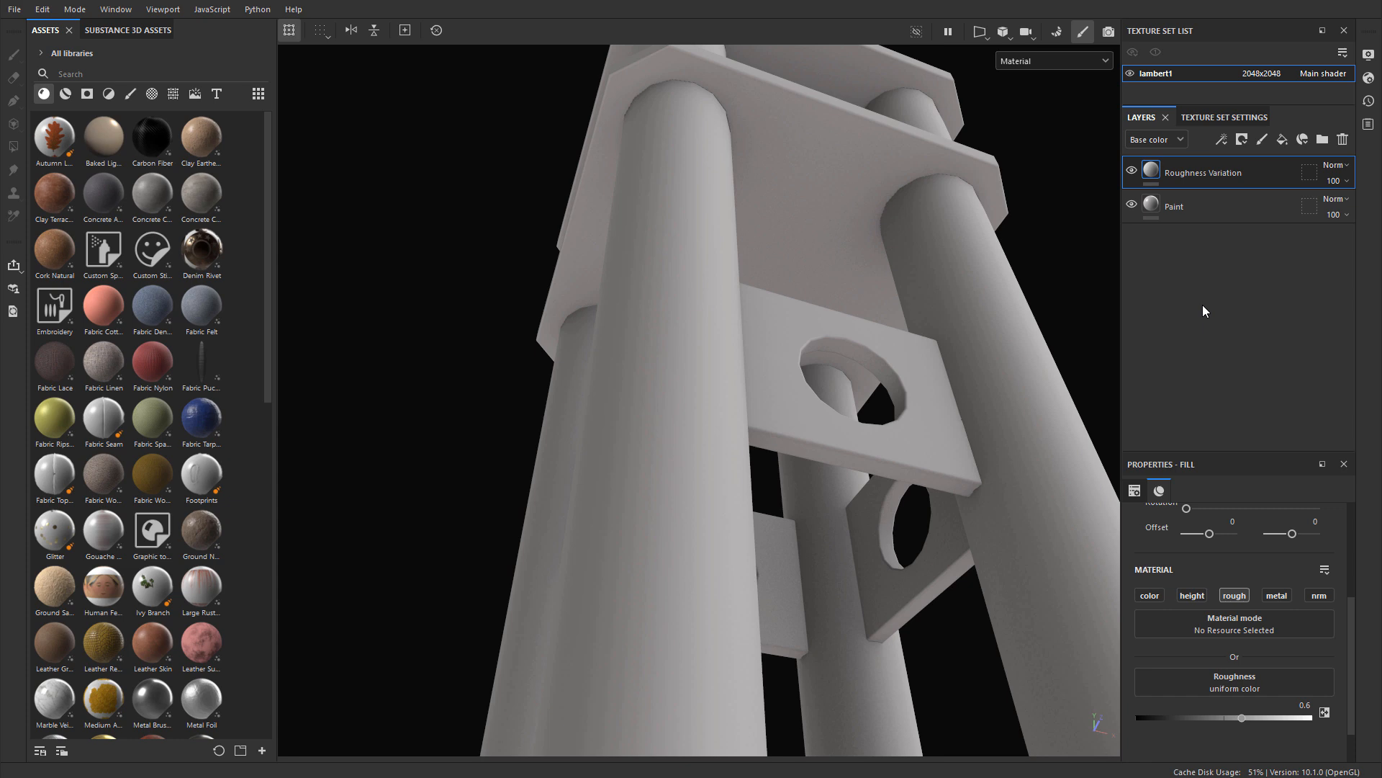
{"action": "right_click", "coordinate": [1150, 175]}
{"action": "left_click", "coordinate": [1184, 193]}
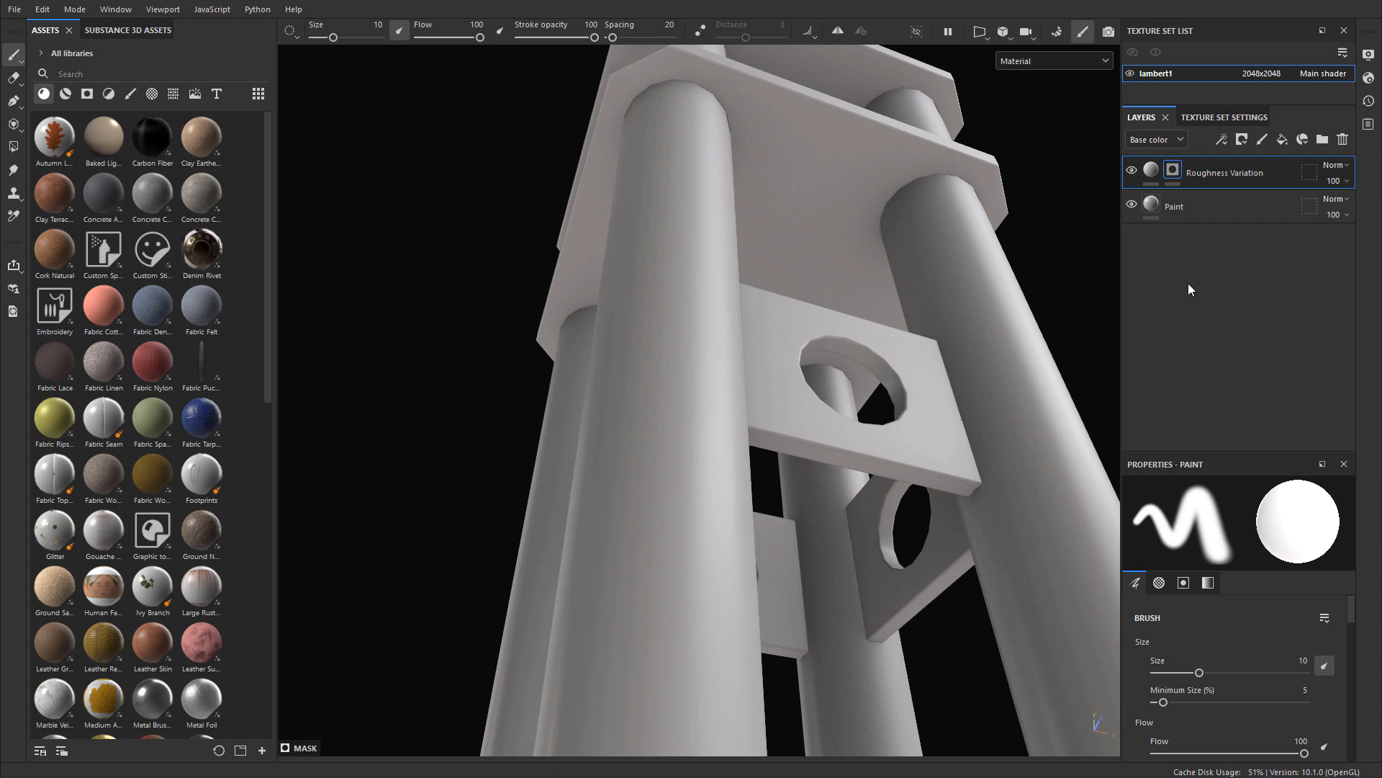
{"action": "right_click", "coordinate": [1175, 169]}
{"action": "left_click", "coordinate": [1191, 653]}
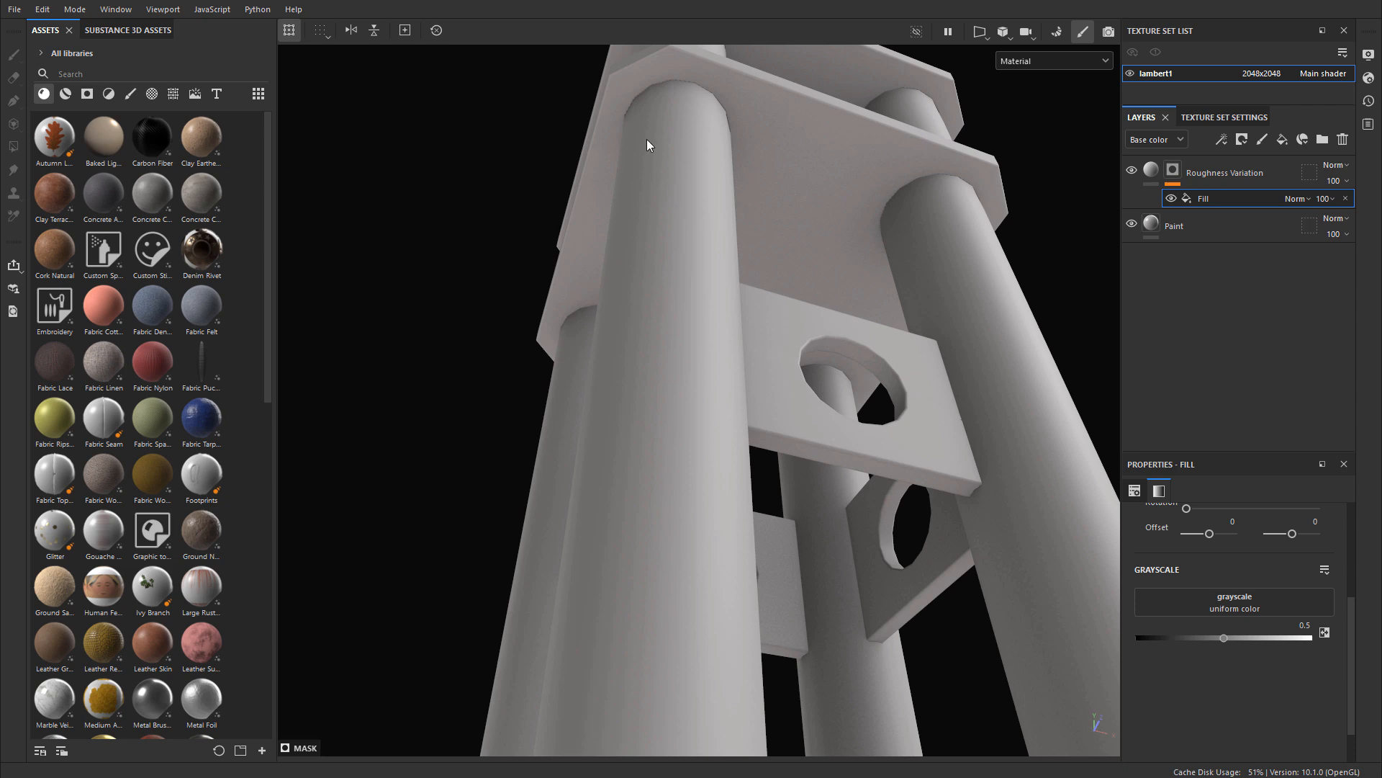
Step: Show the texture assets, try a search for "gru" among them, and clear the search
{"action": "left_click", "coordinate": [108, 94]}
{"action": "left_click", "coordinate": [173, 94]}
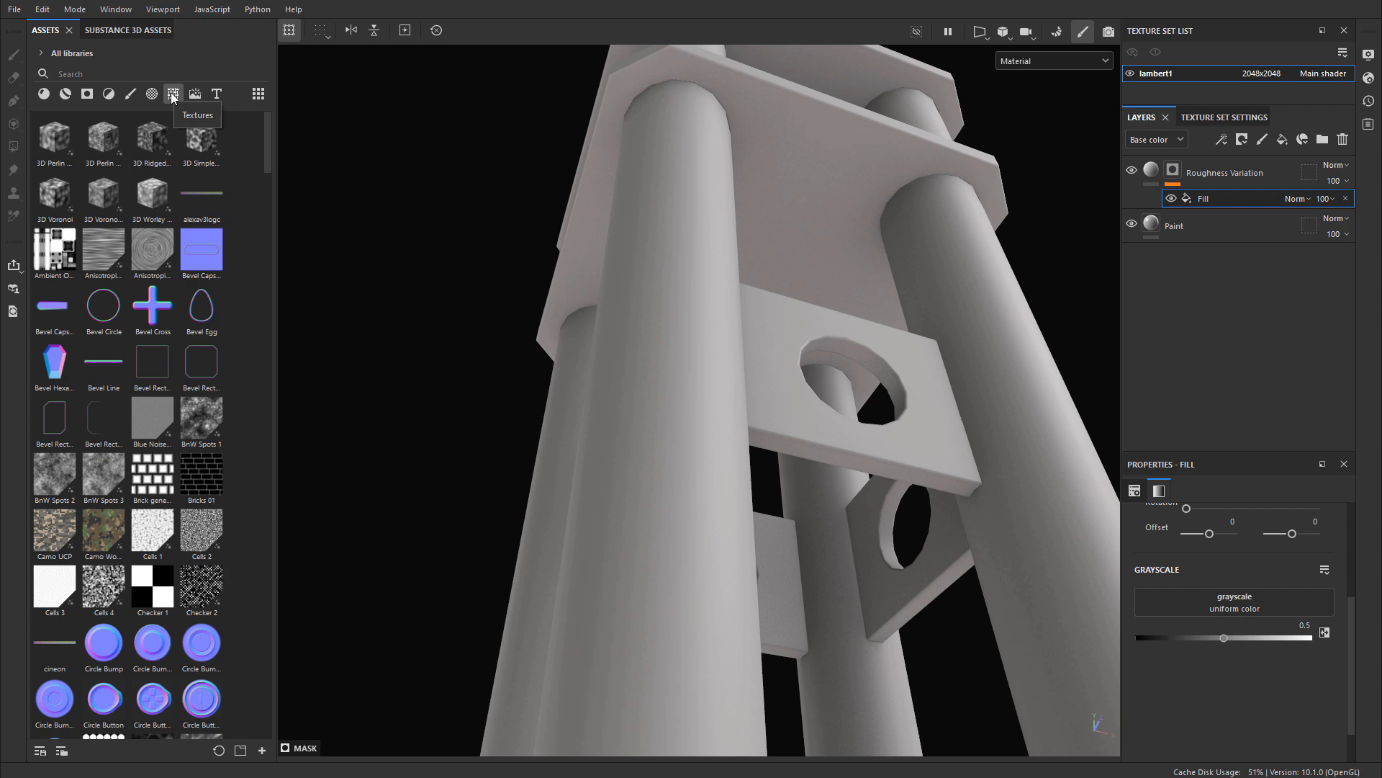
{"action": "left_click", "coordinate": [83, 73]}
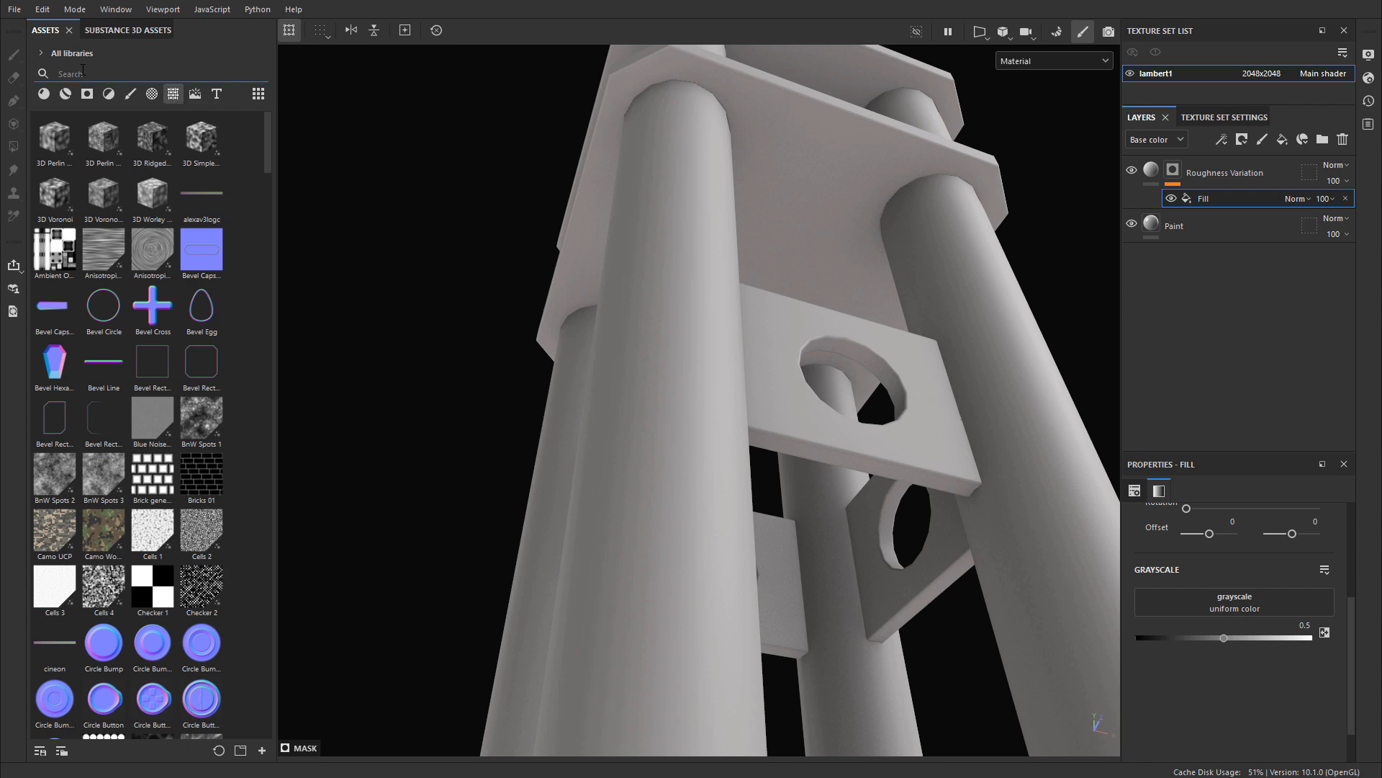
{"action": "type", "text": "gru"}
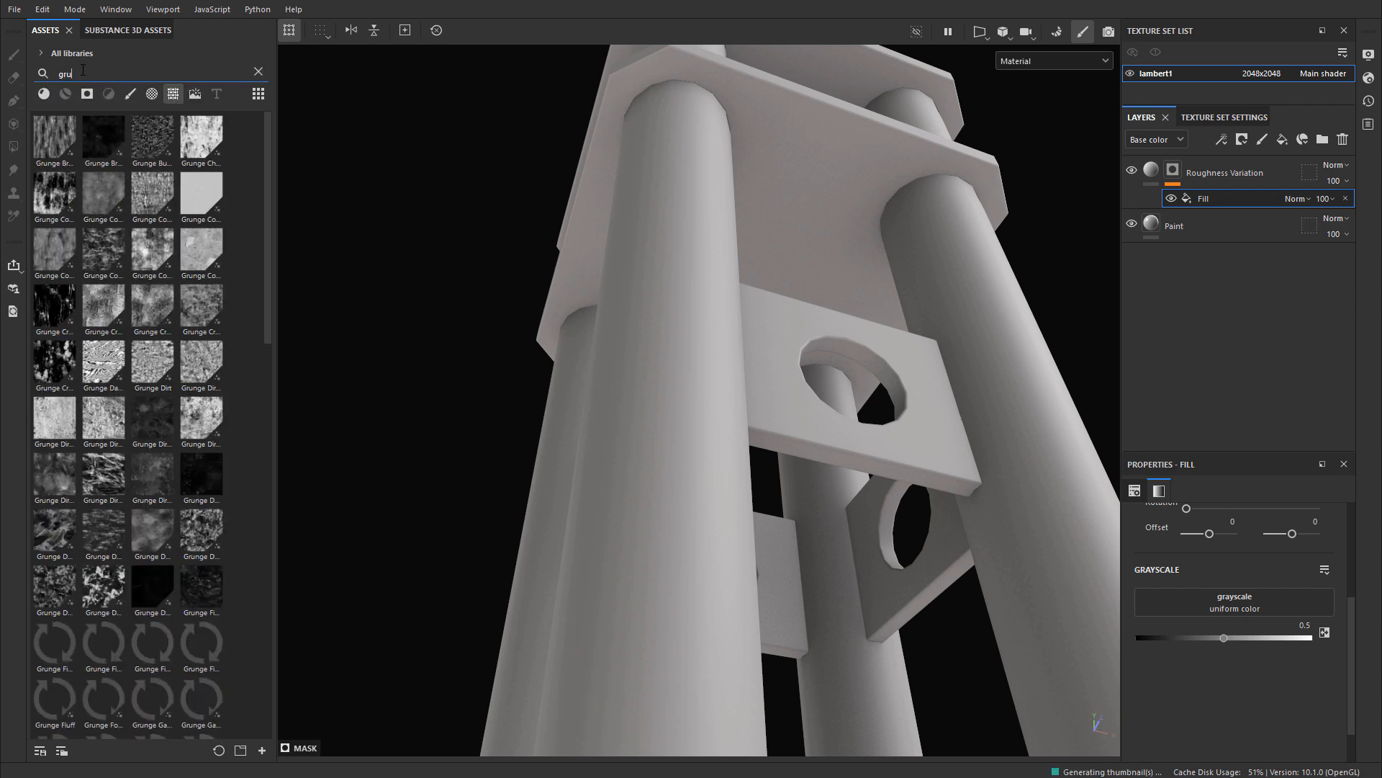
{"action": "key", "text": "BackSpace"}
{"action": "key", "text": "BackSpace"}
{"action": "key", "text": "BackSpace"}
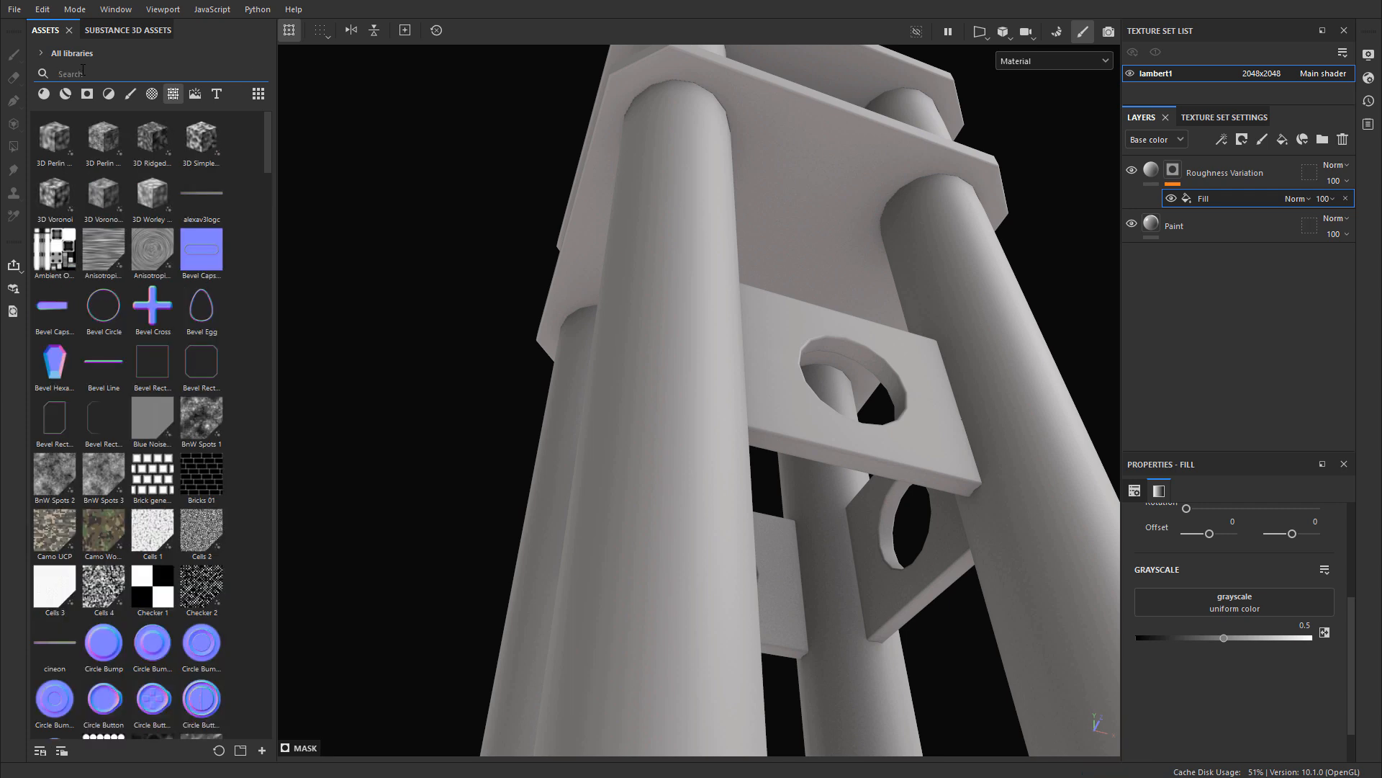
Step: Search the textures for "fingerpi" and assign Grunge Fingerprints Dirty as the mask fill's grayscale
{"action": "type", "text": "fingerpri"}
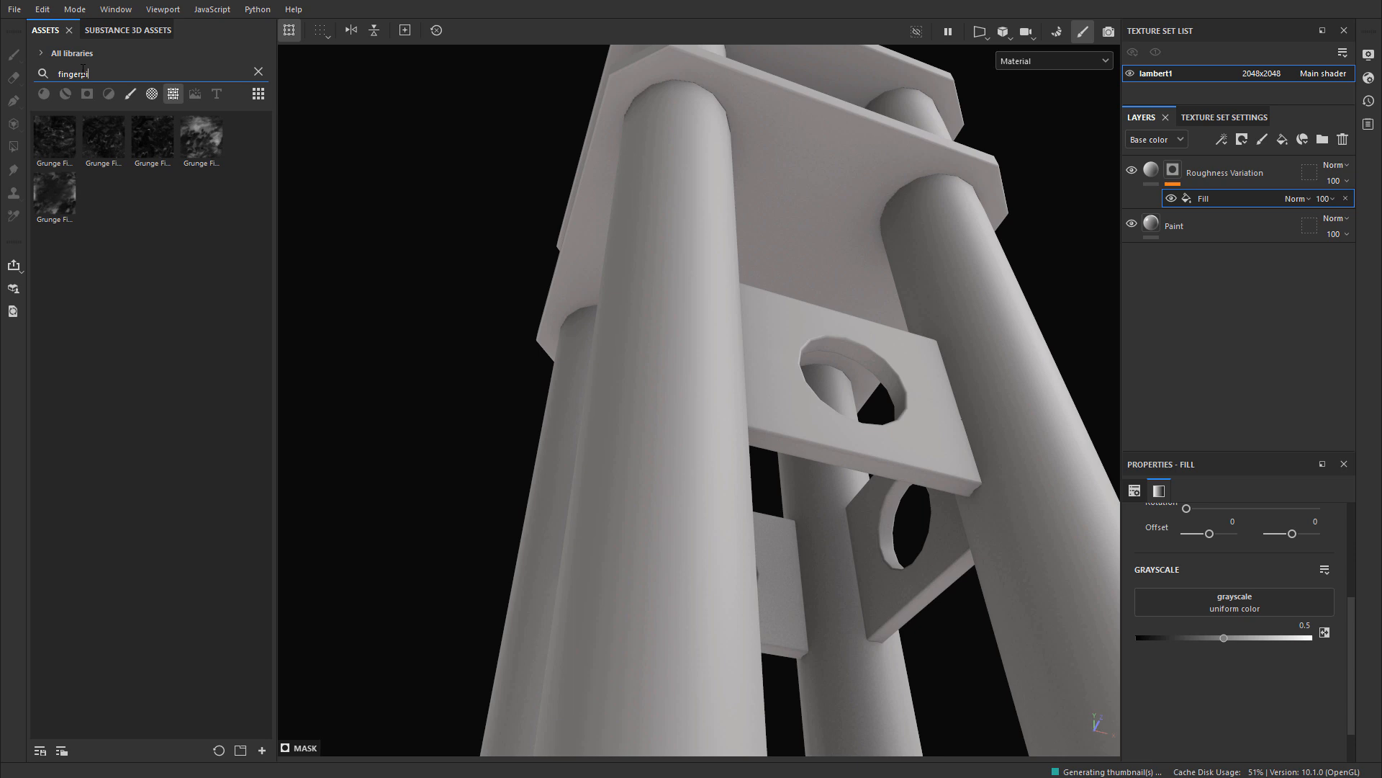
{"action": "mouse_move", "coordinate": [201, 148]}
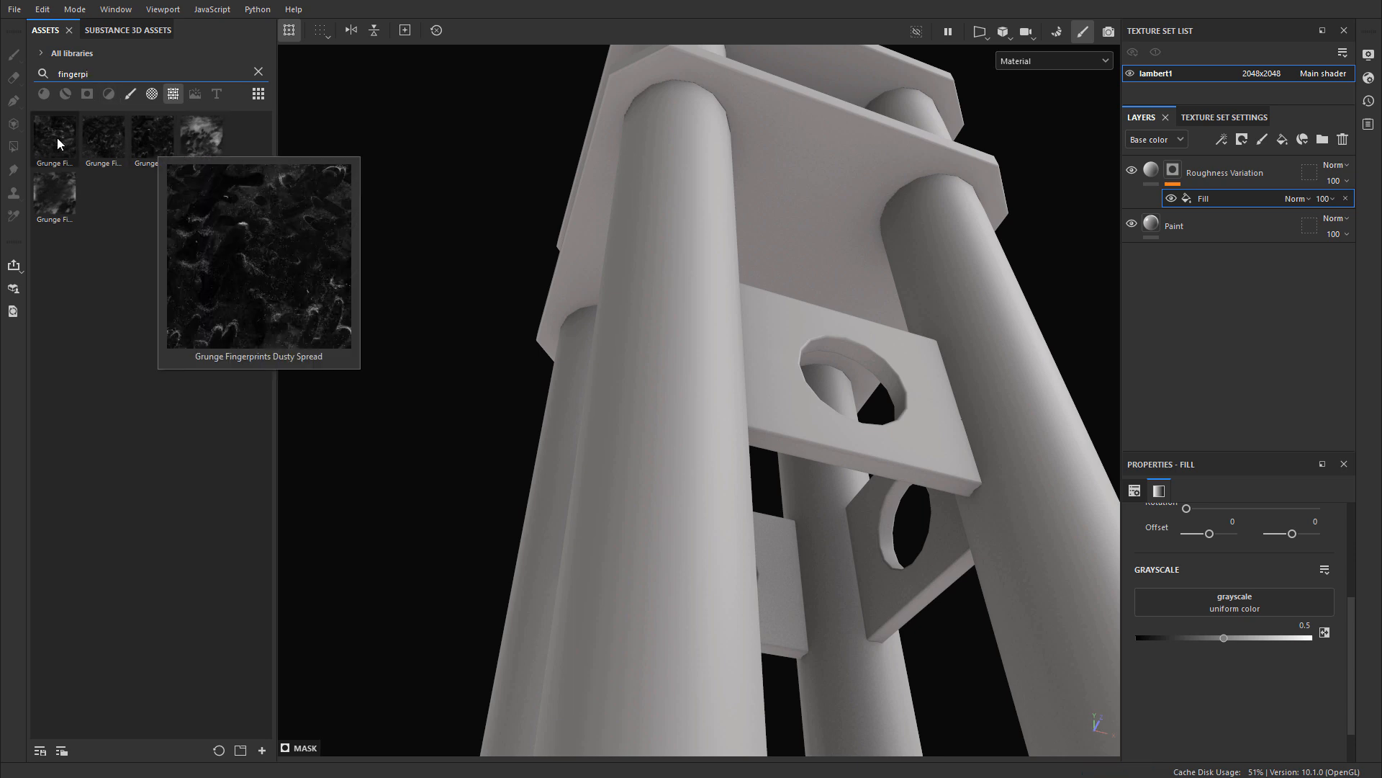
{"action": "mouse_move", "coordinate": [50, 136]}
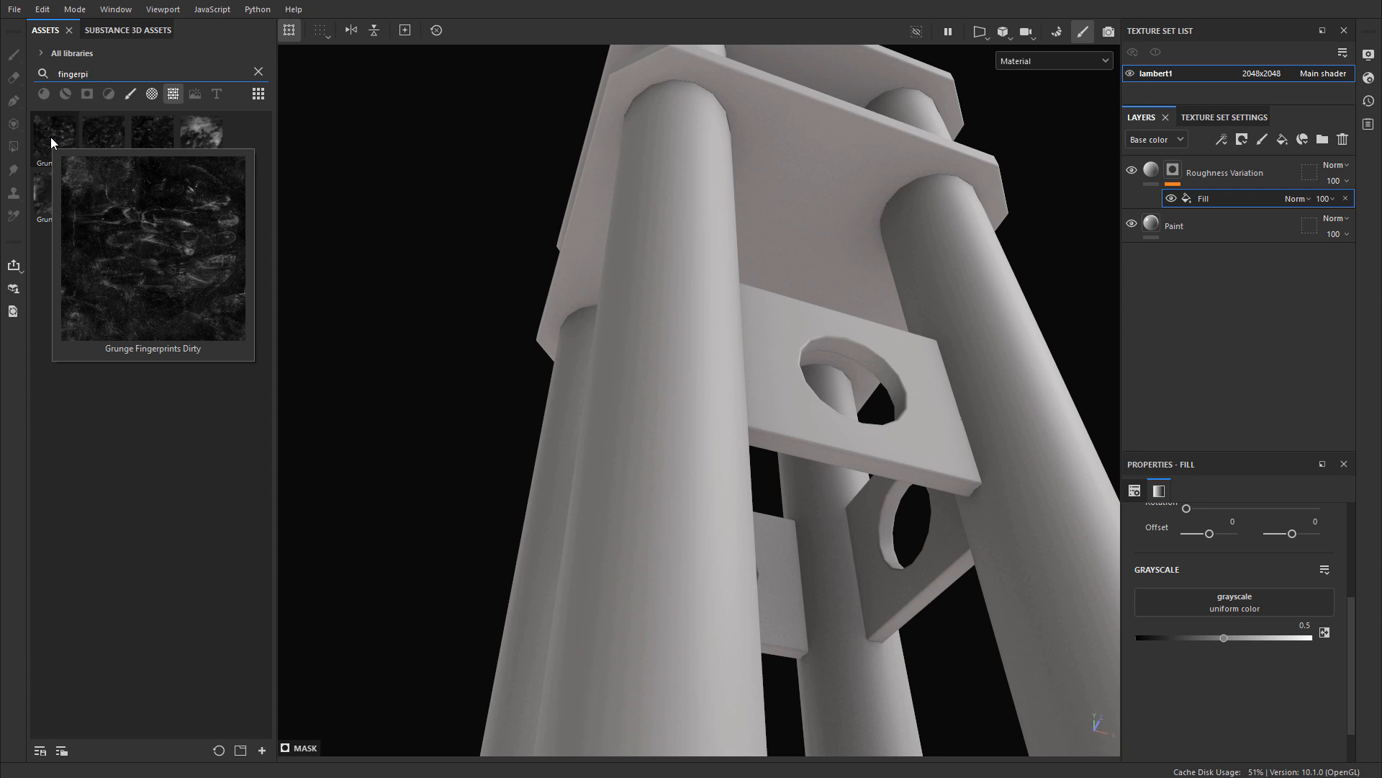
{"action": "left_click_drag", "start_coordinate": [57, 134], "coordinate": [1237, 607]}
{"action": "left_click_drag", "start_coordinate": [719, 421], "coordinate": [768, 402], "text": "alt"}
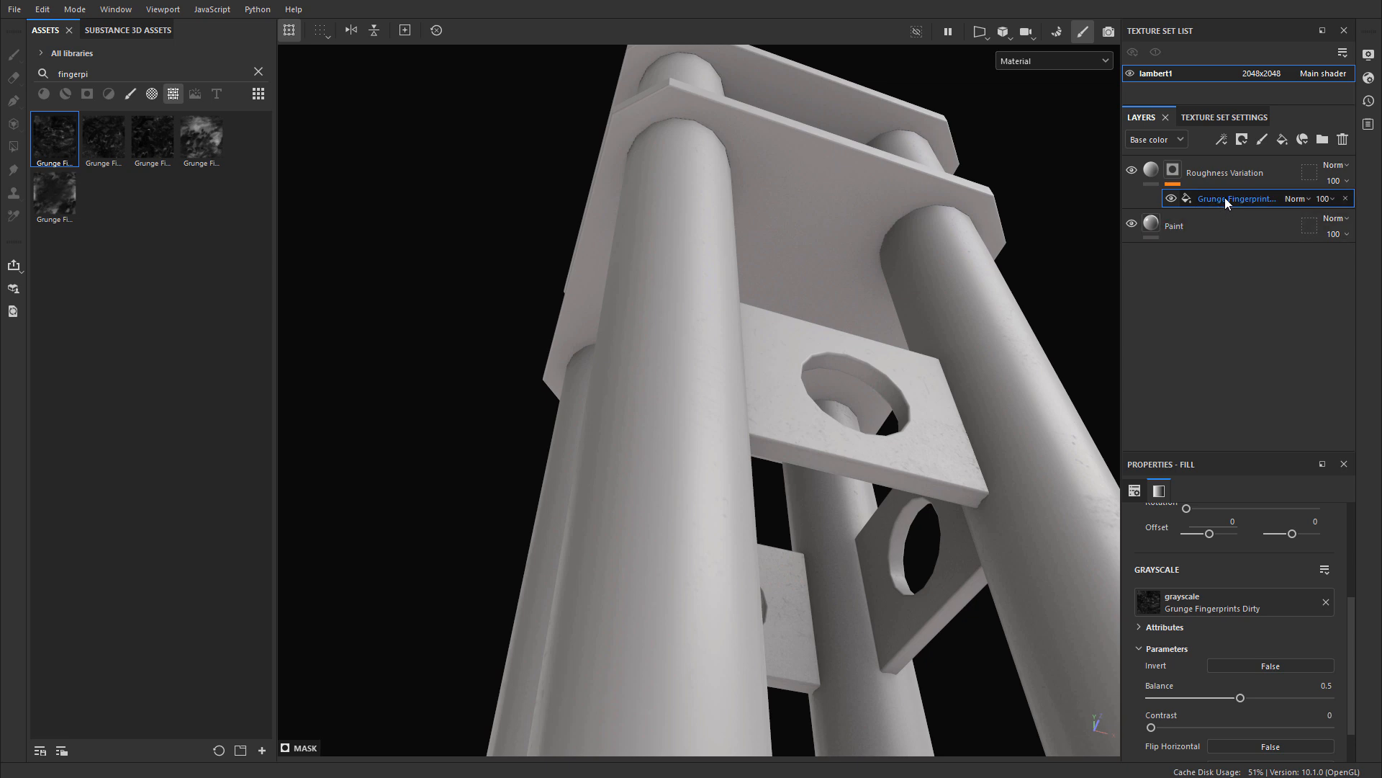
{"action": "scroll", "coordinate": [1272, 653], "scroll_direction": "down", "scroll_amount": 2}
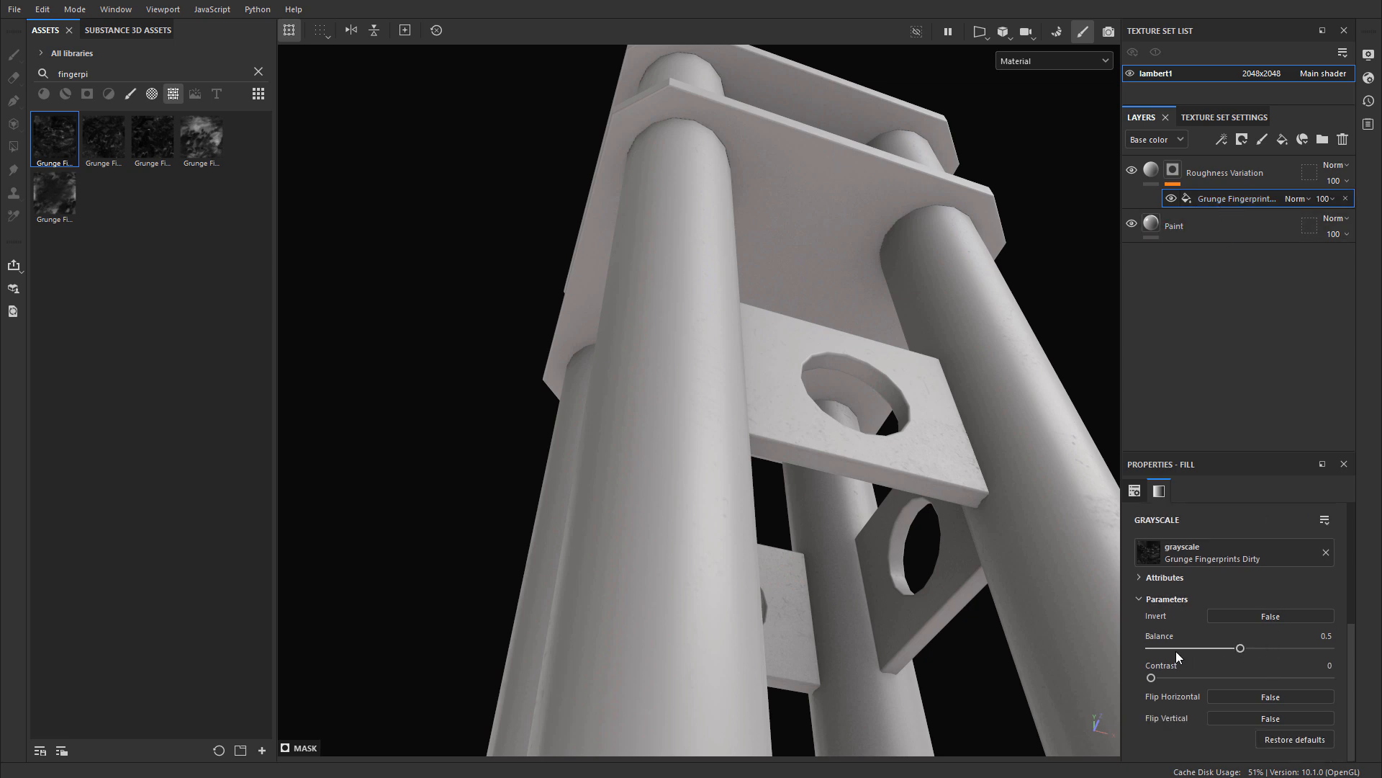
Step: Set the Grunge Fingerprints Dirty mask fill's balance to 0.8 and toggle the fill's visibility to compare the result
{"action": "left_click_drag", "start_coordinate": [1242, 651], "coordinate": [1293, 648]}
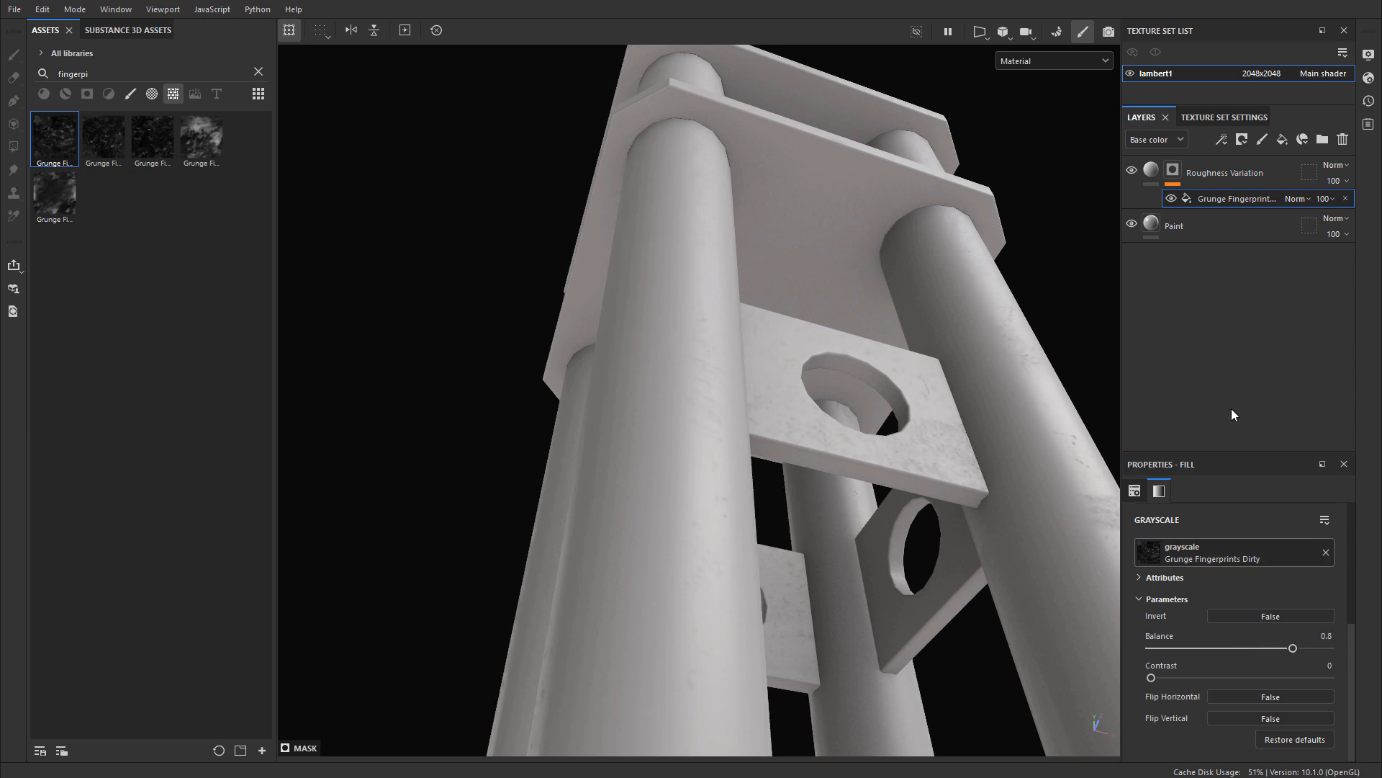
{"action": "left_click", "coordinate": [1171, 199]}
{"action": "left_click", "coordinate": [1170, 199]}
{"action": "left_click", "coordinate": [1171, 199]}
{"action": "left_click", "coordinate": [1170, 201]}
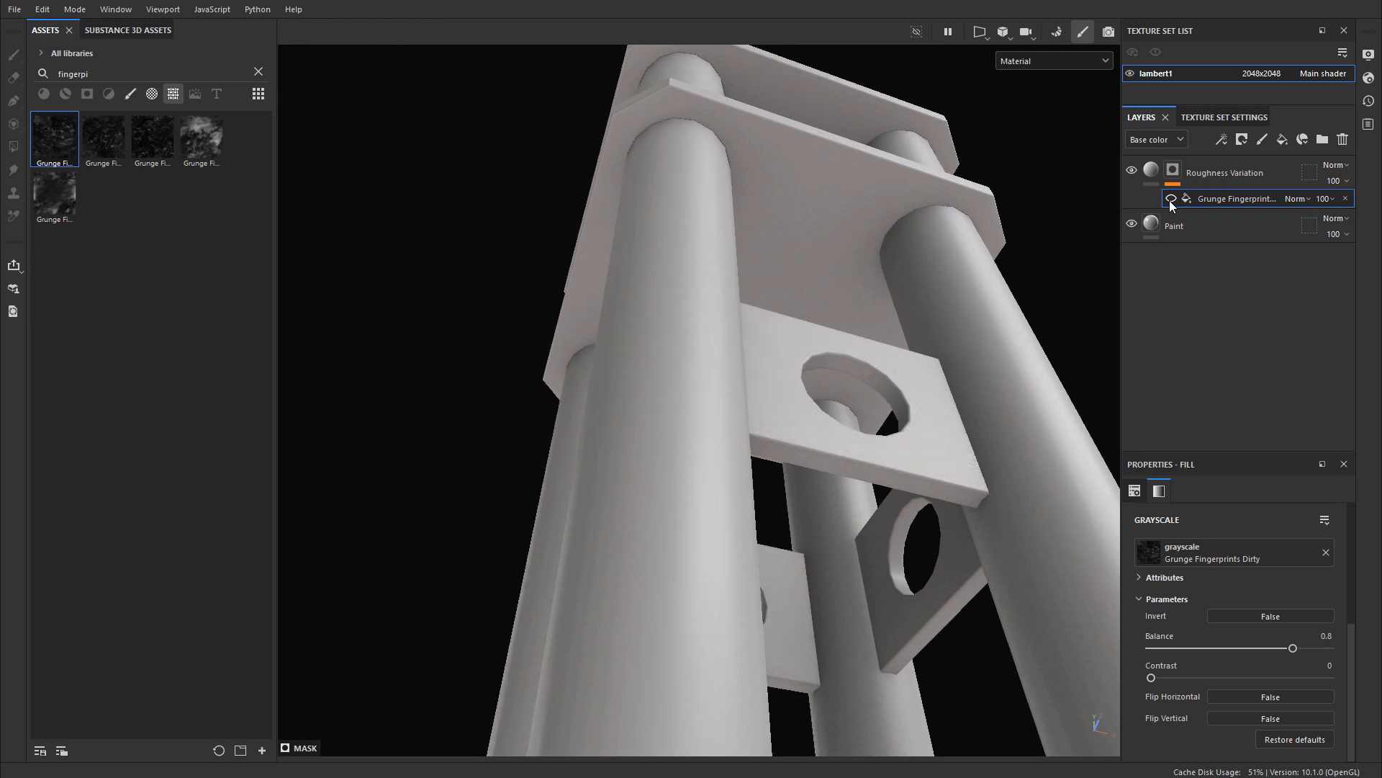
{"action": "left_click", "coordinate": [1171, 201]}
Step: Examine the fingerprint roughness variation on the support's top plate with the mask fill switched off and on
{"action": "left_click_drag", "start_coordinate": [631, 225], "coordinate": [778, 360], "text": "alt"}
{"action": "right_click_drag", "start_coordinate": [778, 360], "coordinate": [538, 583], "text": "alt"}
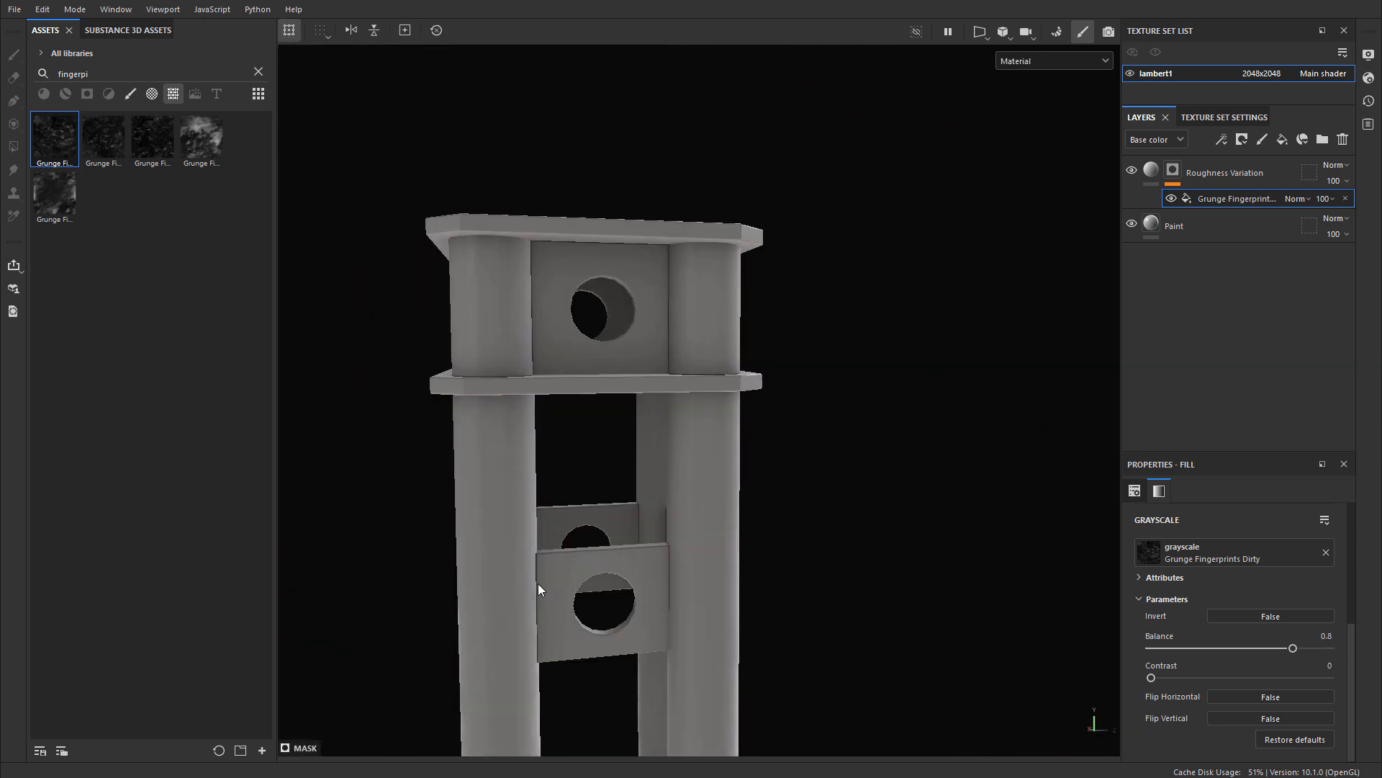
{"action": "left_click_drag", "start_coordinate": [538, 583], "coordinate": [463, 429], "text": "alt"}
{"action": "right_click_drag", "start_coordinate": [463, 429], "coordinate": [749, 452], "text": "alt"}
{"action": "middle_click_drag", "start_coordinate": [749, 452], "coordinate": [756, 466], "text": "alt"}
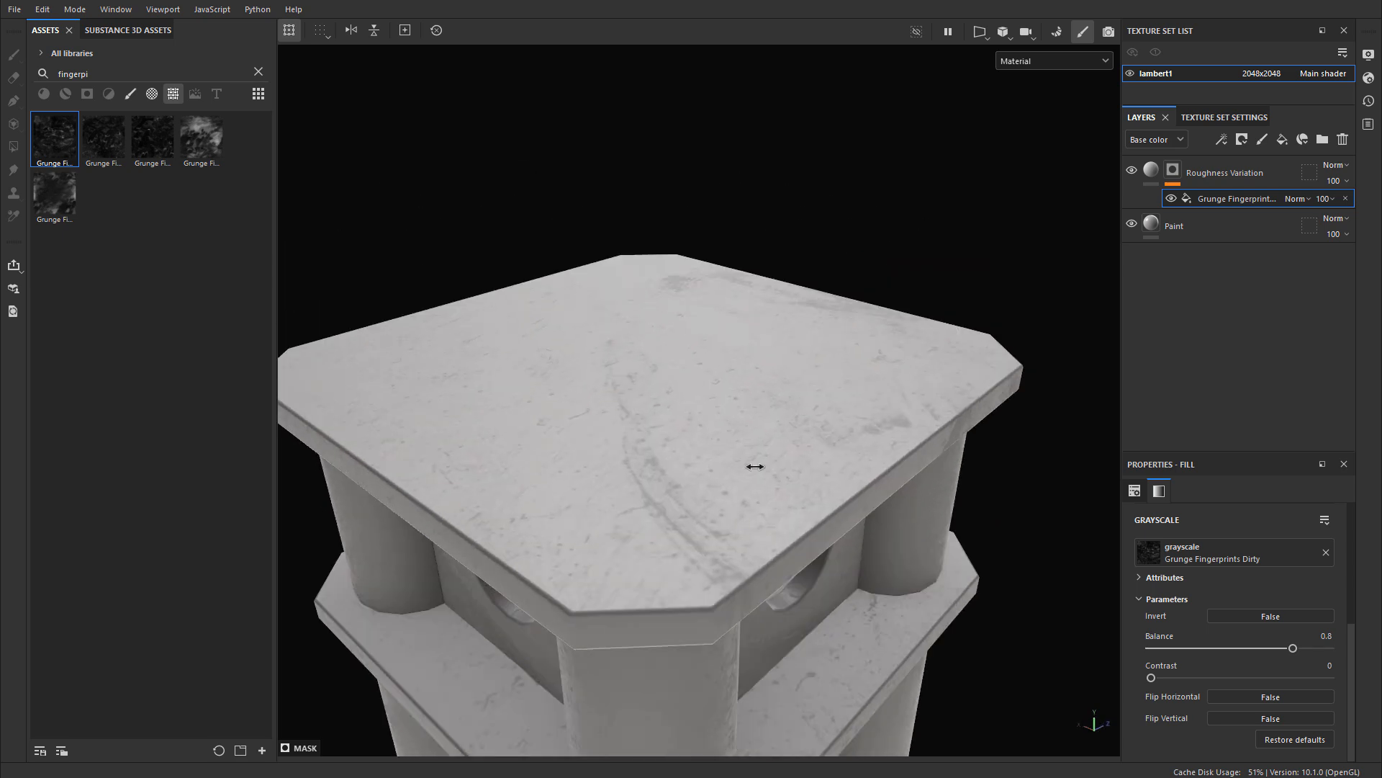
{"action": "mouse_move", "coordinate": [756, 466]}
{"action": "right_mouse_down", "text": "shift"}
{"action": "mouse_move", "coordinate": [744, 466]}
{"action": "mouse_move", "coordinate": [754, 462]}
{"action": "right_mouse_up", "text": "shift"}
{"action": "left_click", "coordinate": [1171, 198]}
{"action": "left_click", "coordinate": [1172, 198]}
{"action": "left_click", "coordinate": [1171, 198]}
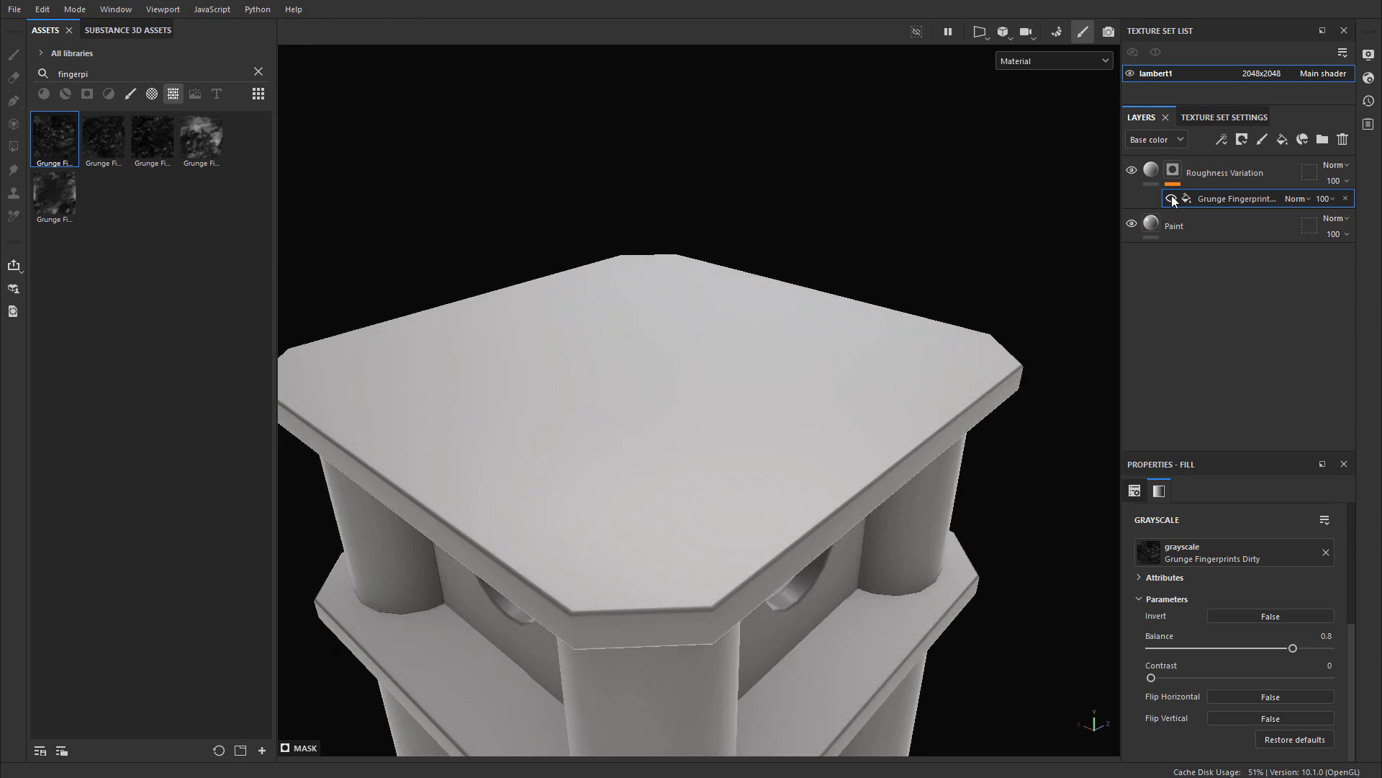
{"action": "left_click", "coordinate": [1172, 198]}
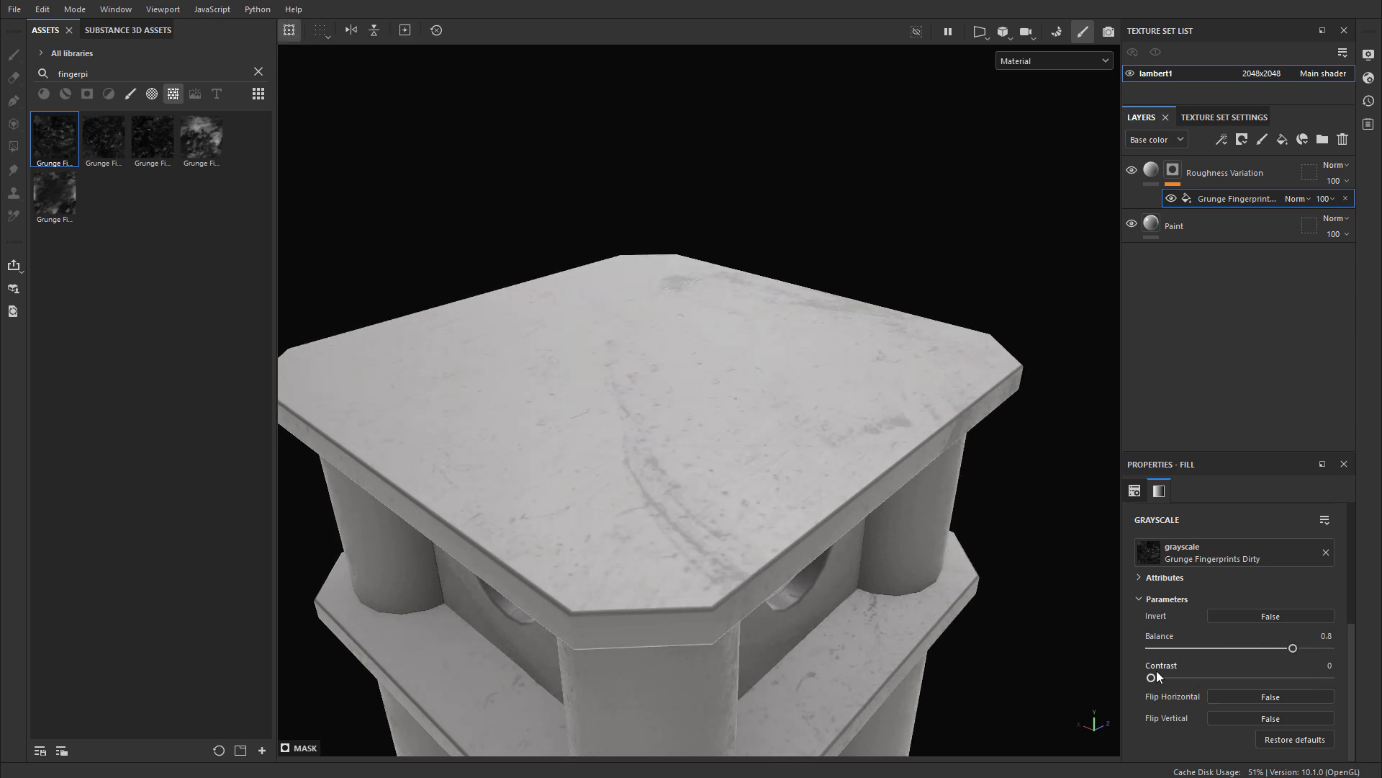
{"action": "mouse_move", "coordinate": [1152, 677]}
{"action": "left_mouse_down"}
{"action": "mouse_move", "coordinate": [1208, 667]}
{"action": "mouse_move", "coordinate": [1083, 666]}
{"action": "mouse_move", "coordinate": [1147, 678]}
{"action": "left_mouse_up"}
{"action": "left_click_drag", "start_coordinate": [810, 536], "coordinate": [809, 521], "text": "alt"}
{"action": "right_click_drag", "start_coordinate": [810, 520], "coordinate": [890, 510], "text": "shift"}
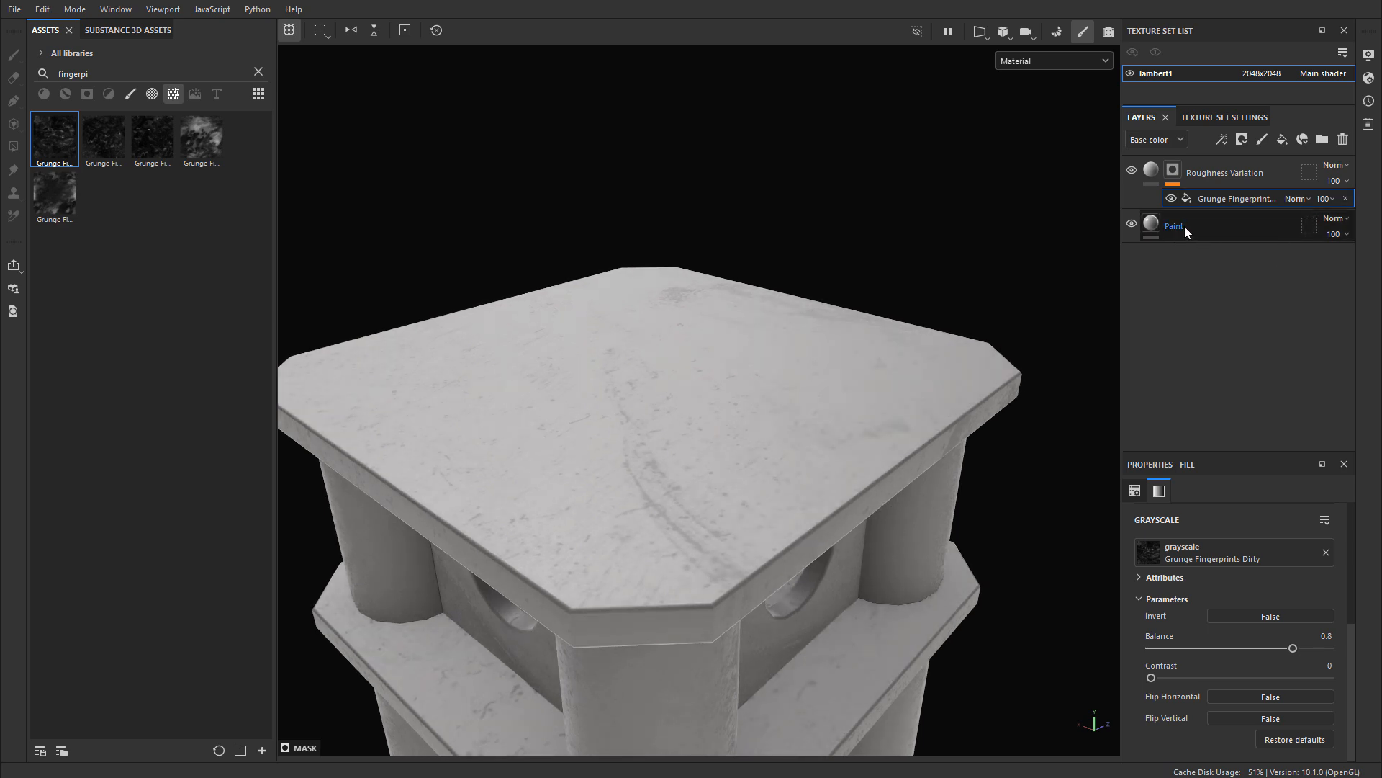
Step: Set the Paint layer's roughness to 0.25
{"action": "left_click", "coordinate": [1238, 232]}
{"action": "scroll", "coordinate": [1182, 694], "scroll_direction": "down", "scroll_amount": 2}
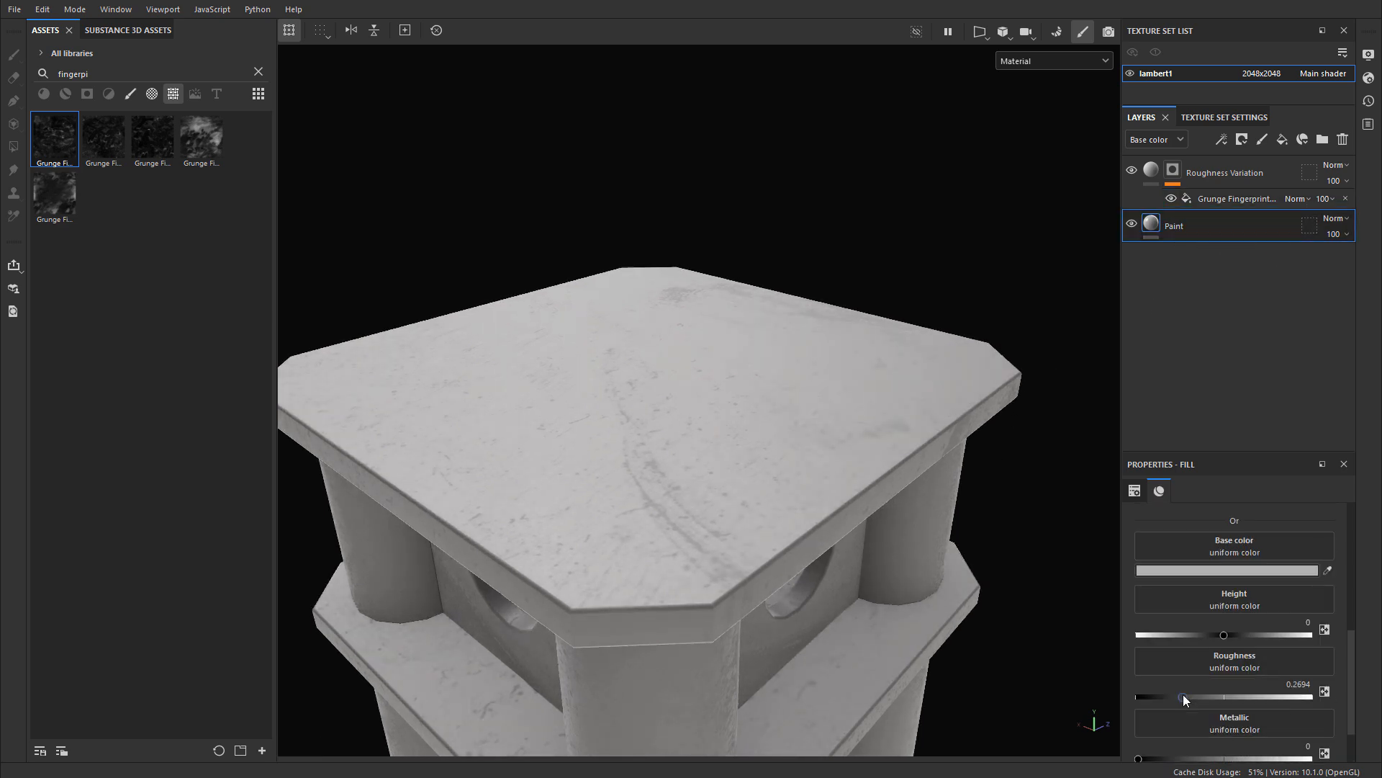
{"action": "left_click", "coordinate": [1297, 685]}
{"action": "type", "text": ".25"}
{"action": "key", "text": "Return"}
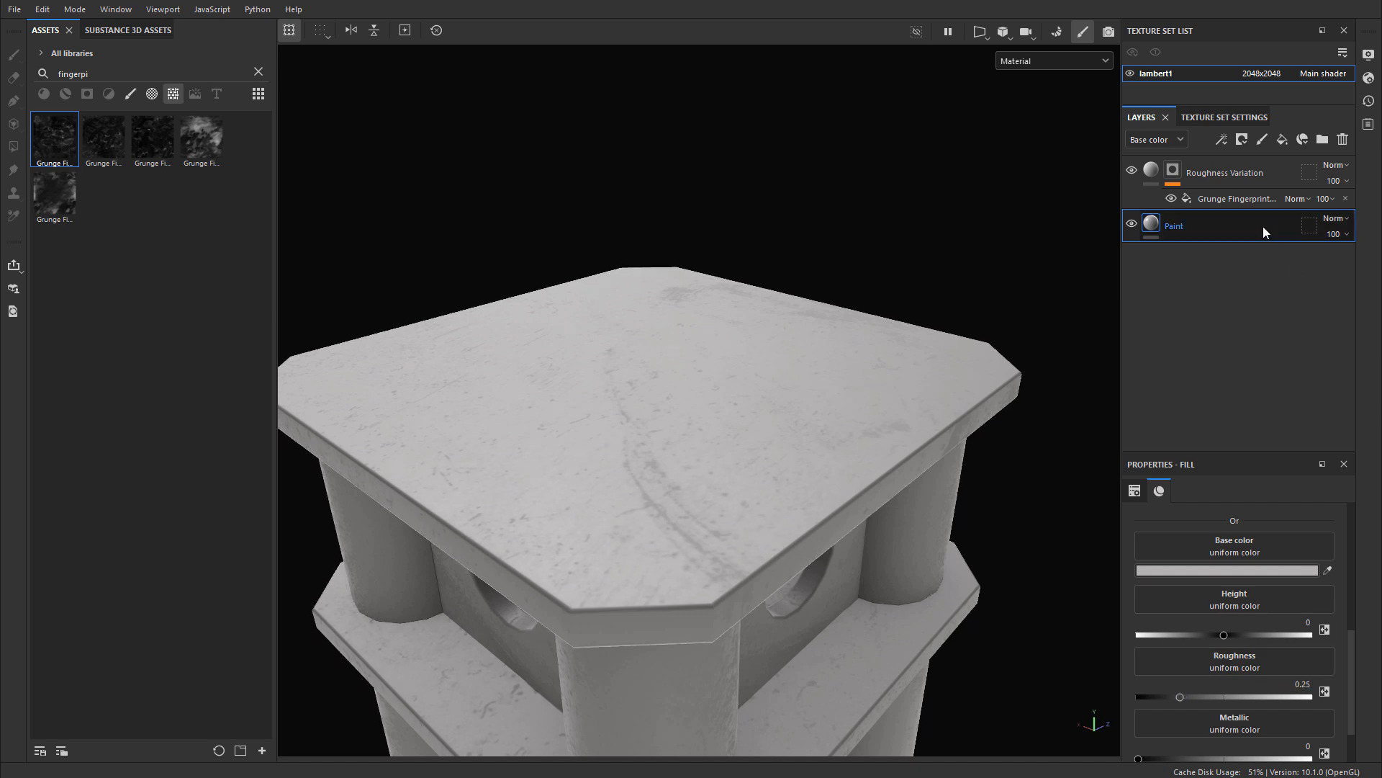
Step: Raise the Roughness Variation layer's roughness to about 0.63 and select the layer's mask
{"action": "left_click", "coordinate": [1155, 172]}
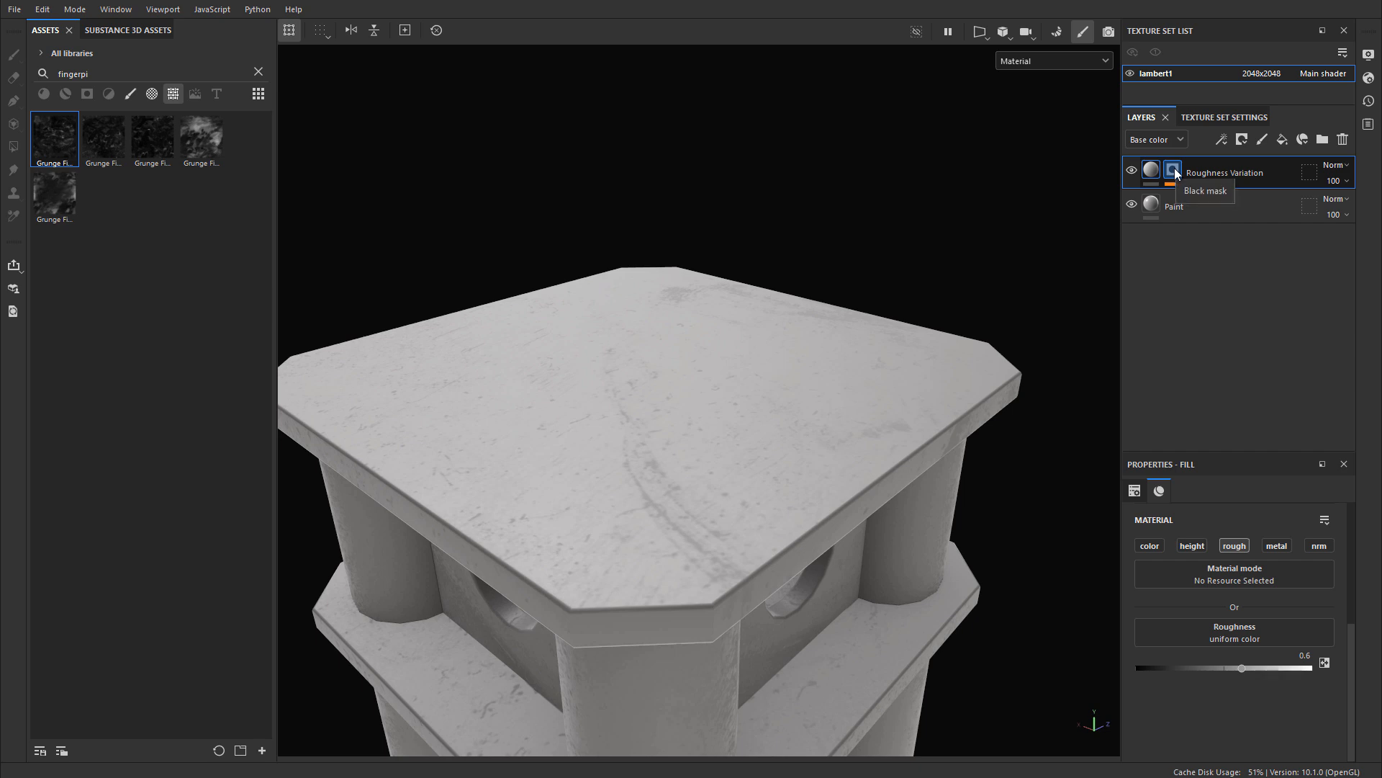
{"action": "mouse_move", "coordinate": [1154, 171]}
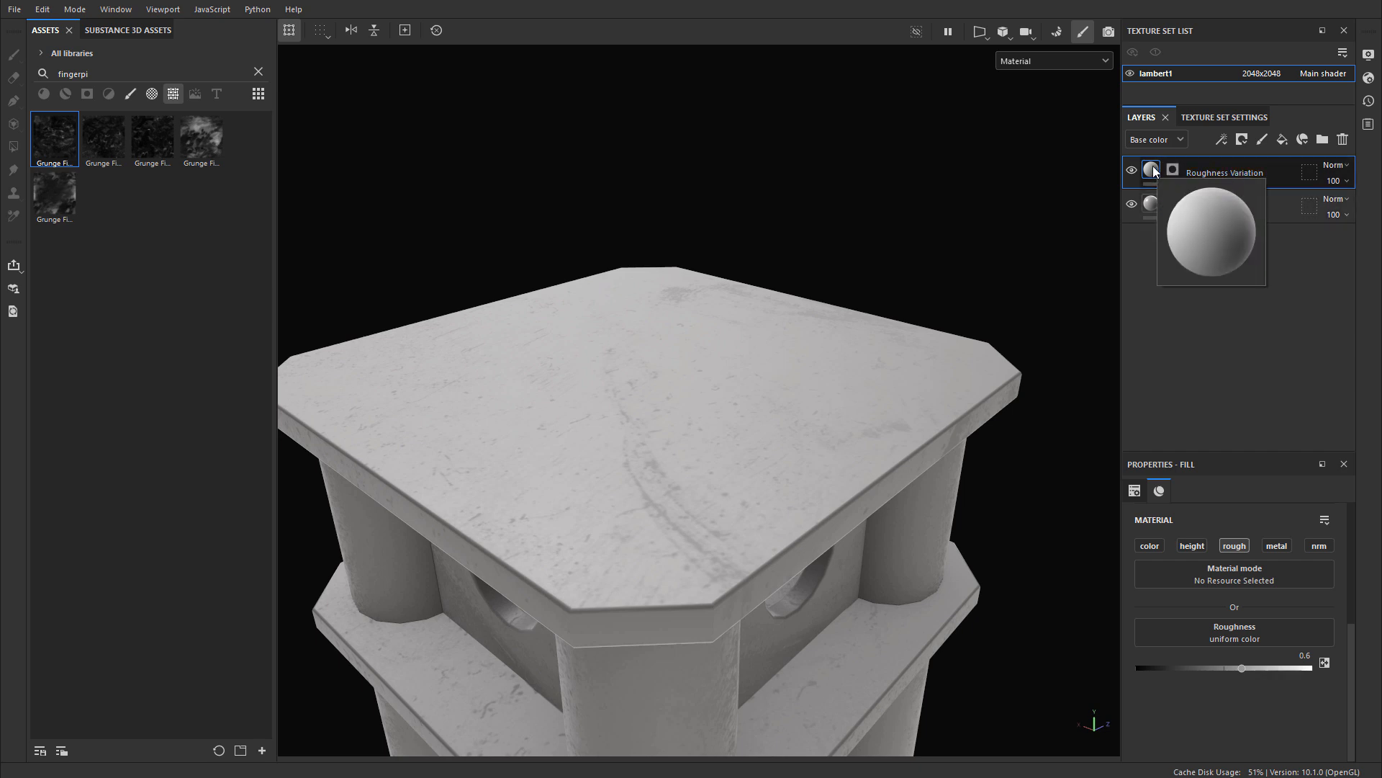
{"action": "left_click", "coordinate": [1241, 667]}
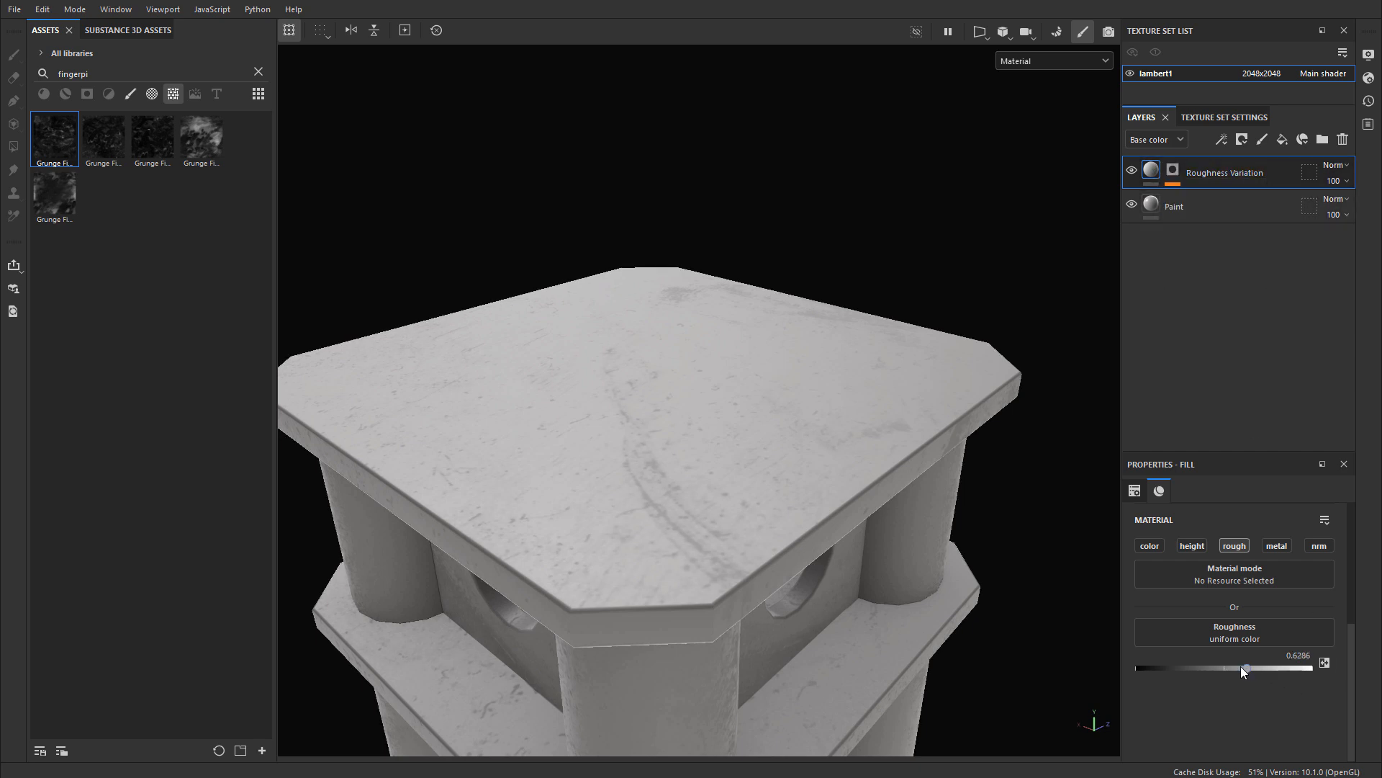
{"action": "mouse_move", "coordinate": [1241, 667]}
{"action": "left_mouse_down"}
{"action": "mouse_move", "coordinate": [1221, 664]}
{"action": "mouse_move", "coordinate": [1246, 661]}
{"action": "left_mouse_up"}
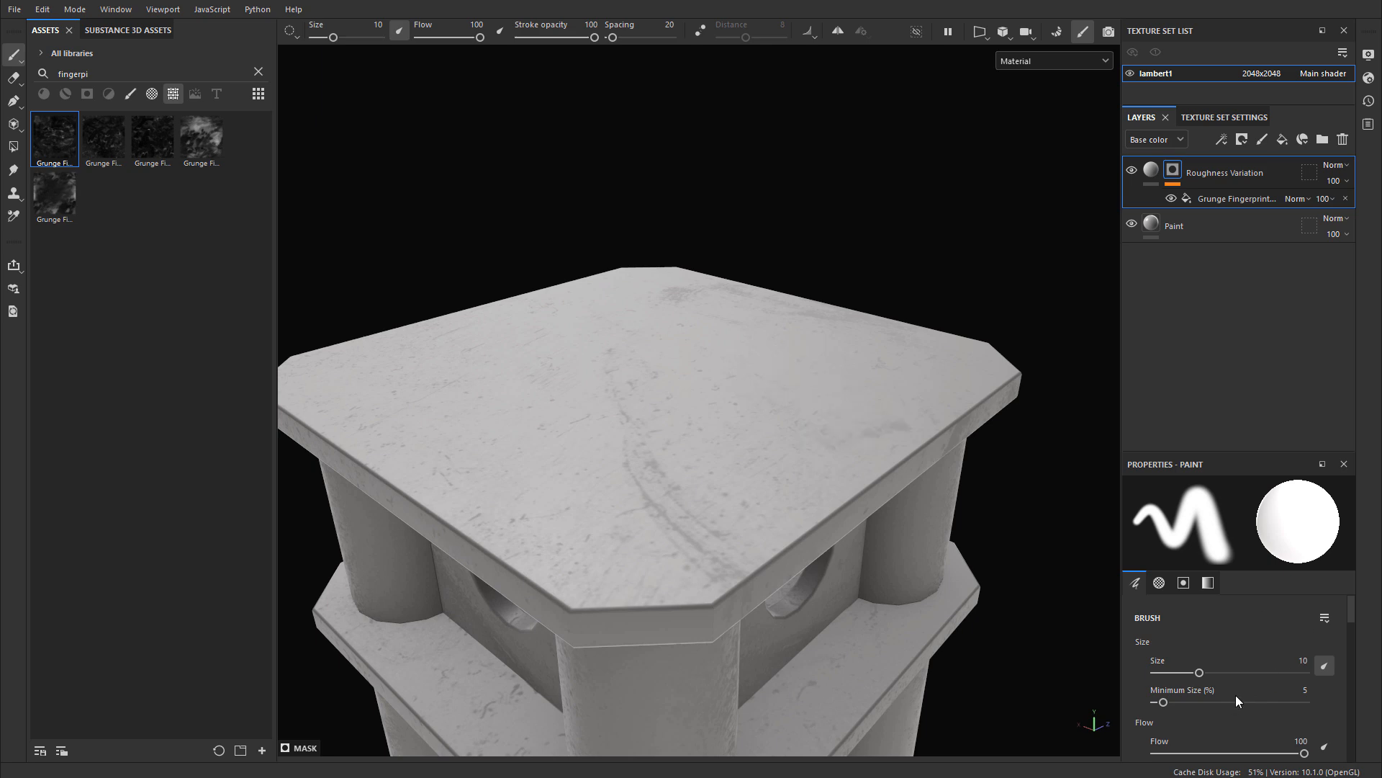
{"action": "scroll", "coordinate": [1241, 730], "scroll_direction": "down", "scroll_amount": 1}
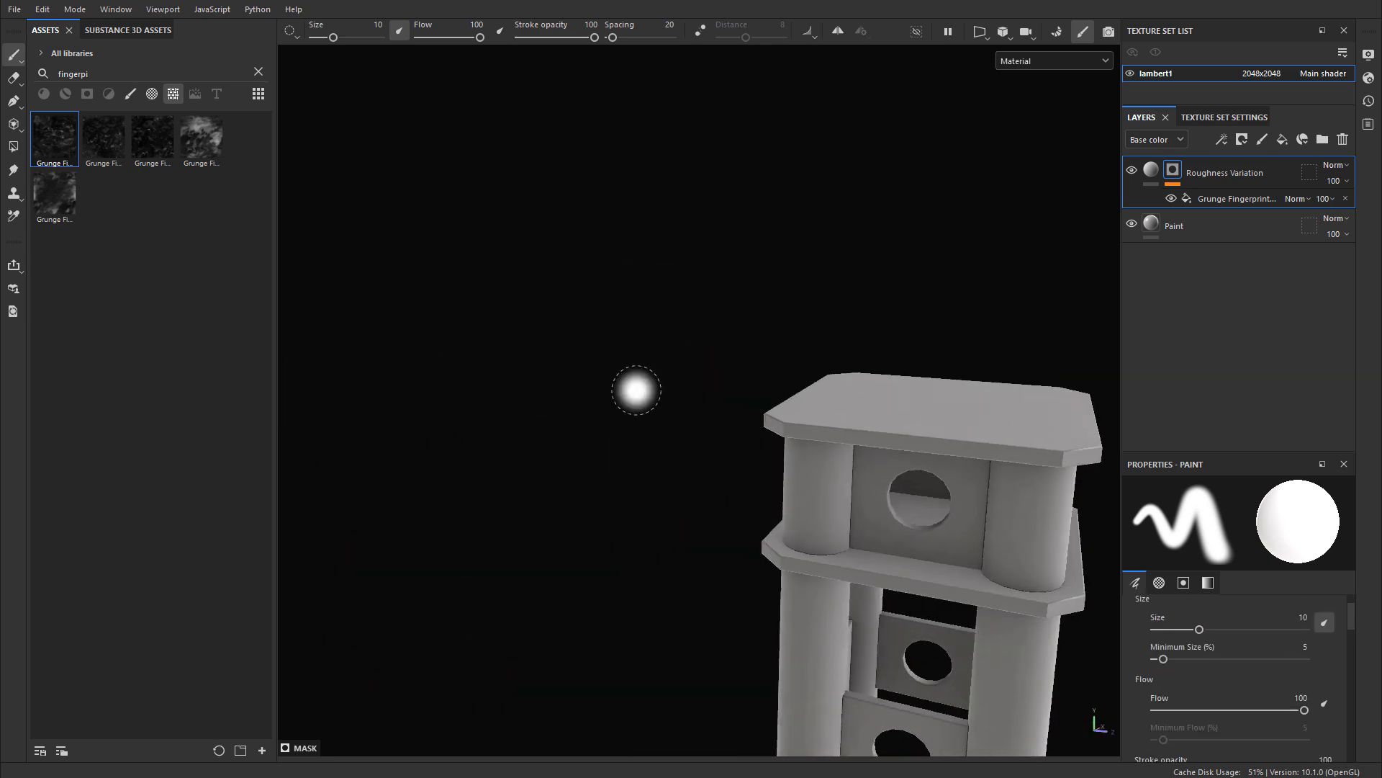
Step: Examine the surface reflections over the whole beam support from several angles and distances
{"action": "left_click_drag", "start_coordinate": [636, 390], "coordinate": [663, 339], "text": "alt"}
{"action": "middle_click_drag", "start_coordinate": [663, 339], "coordinate": [682, 494], "text": "alt"}
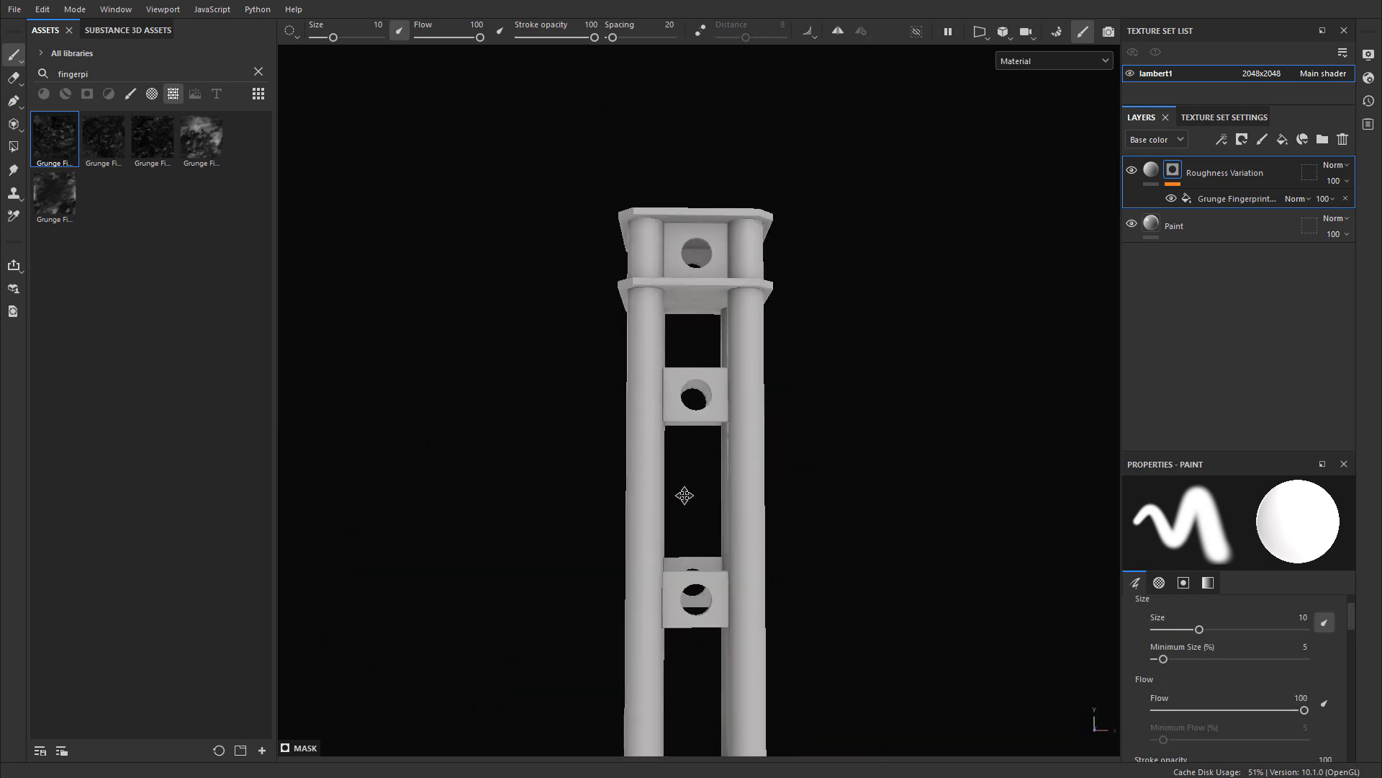
{"action": "left_click_drag", "start_coordinate": [682, 494], "coordinate": [584, 433], "text": "alt"}
{"action": "middle_click_drag", "start_coordinate": [576, 529], "coordinate": [565, 274], "text": "alt"}
{"action": "right_click_drag", "start_coordinate": [565, 275], "coordinate": [812, 312], "text": "alt"}
{"action": "mouse_move", "coordinate": [812, 312]}
{"action": "left_mouse_down", "text": "alt"}
{"action": "mouse_move", "coordinate": [679, 268]}
{"action": "mouse_move", "coordinate": [825, 185]}
{"action": "mouse_move", "coordinate": [832, 215]}
{"action": "mouse_move", "coordinate": [889, 192]}
{"action": "mouse_move", "coordinate": [775, 139]}
{"action": "mouse_move", "coordinate": [644, 209]}
{"action": "mouse_move", "coordinate": [808, 308]}
{"action": "mouse_move", "coordinate": [810, 327]}
{"action": "left_mouse_up", "text": "alt"}
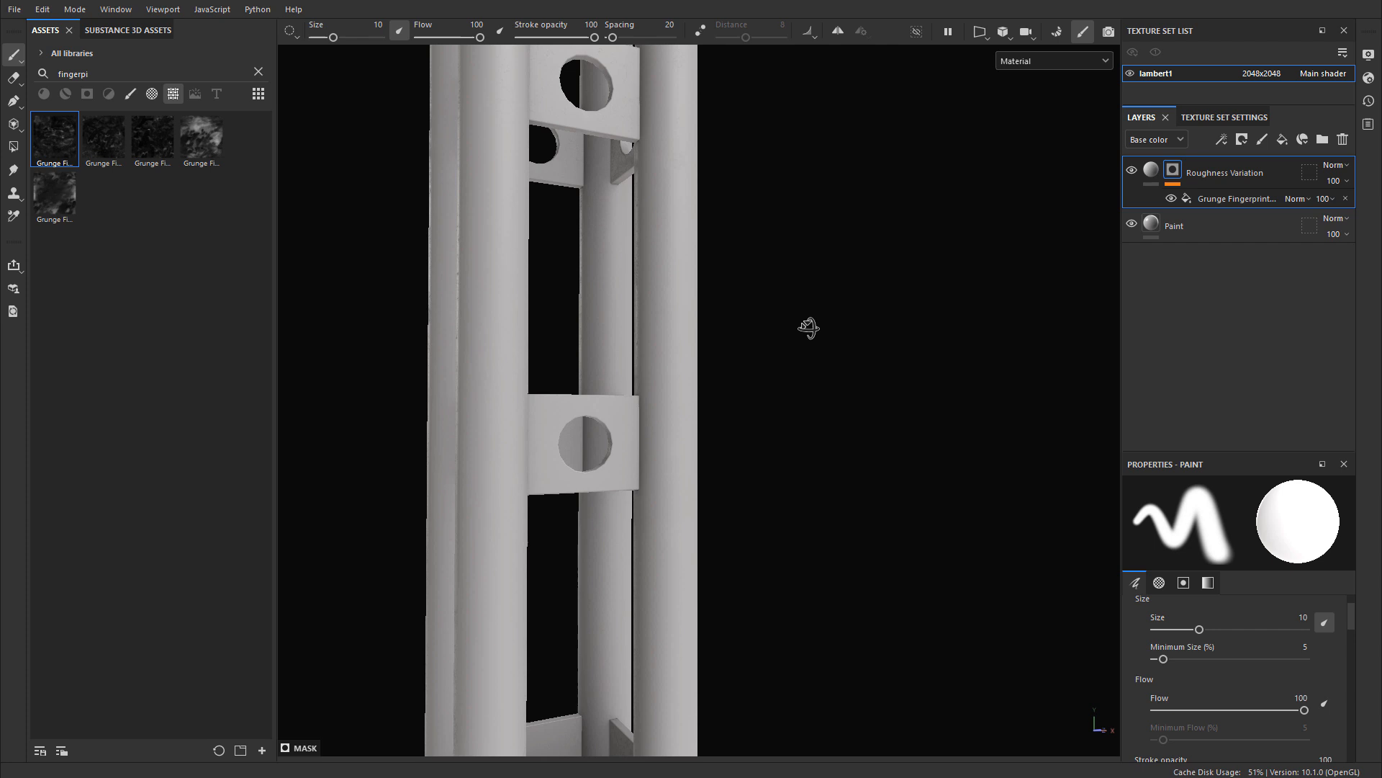
{"action": "right_click_drag", "start_coordinate": [813, 335], "coordinate": [725, 279], "text": "alt"}
{"action": "middle_click_drag", "start_coordinate": [725, 280], "coordinate": [753, 385], "text": "alt"}
{"action": "left_click_drag", "start_coordinate": [754, 385], "coordinate": [781, 352], "text": "alt"}
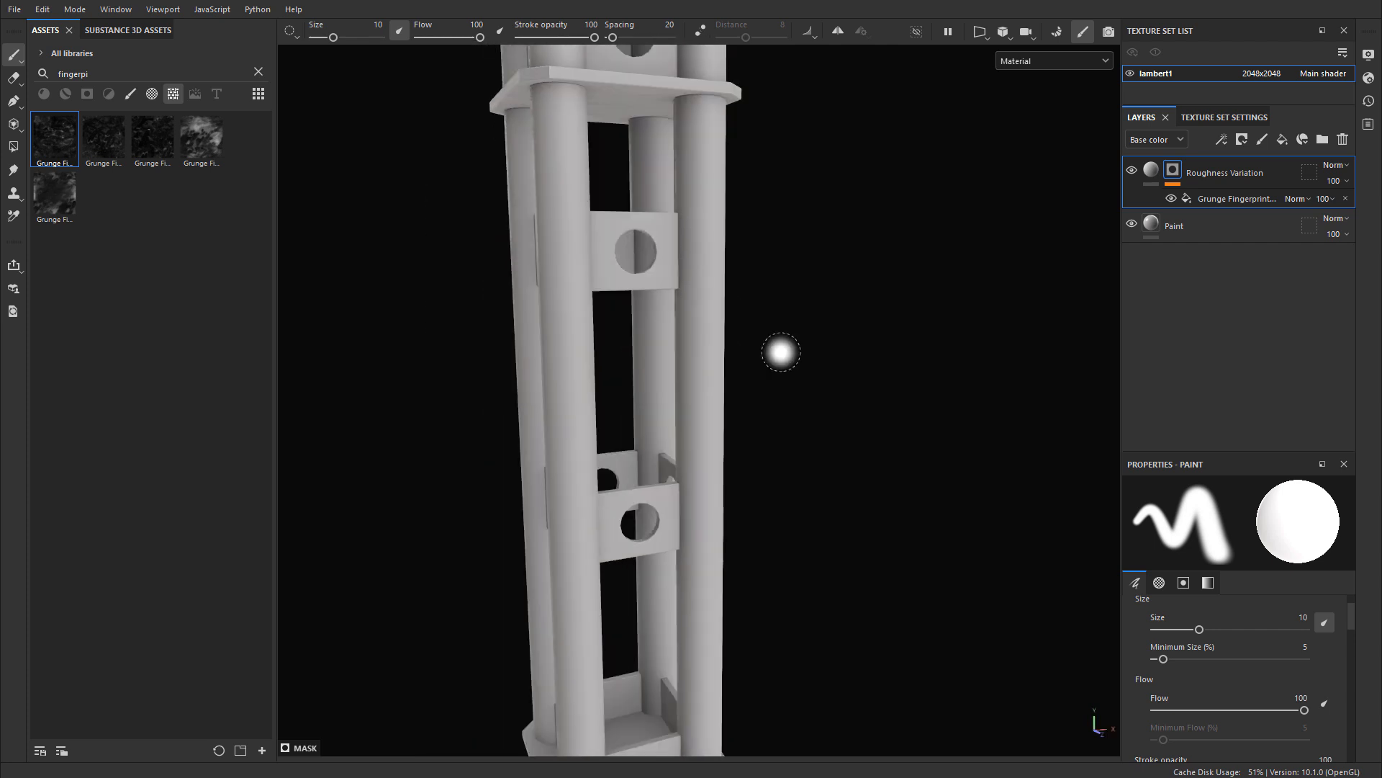
{"action": "mouse_move", "coordinate": [781, 352]}
{"action": "right_mouse_down", "text": "alt"}
{"action": "mouse_move", "coordinate": [657, 339]}
{"action": "mouse_move", "coordinate": [640, 324]}
{"action": "right_mouse_up", "text": "alt"}
{"action": "middle_click_drag", "start_coordinate": [719, 311], "coordinate": [725, 343], "text": "alt"}
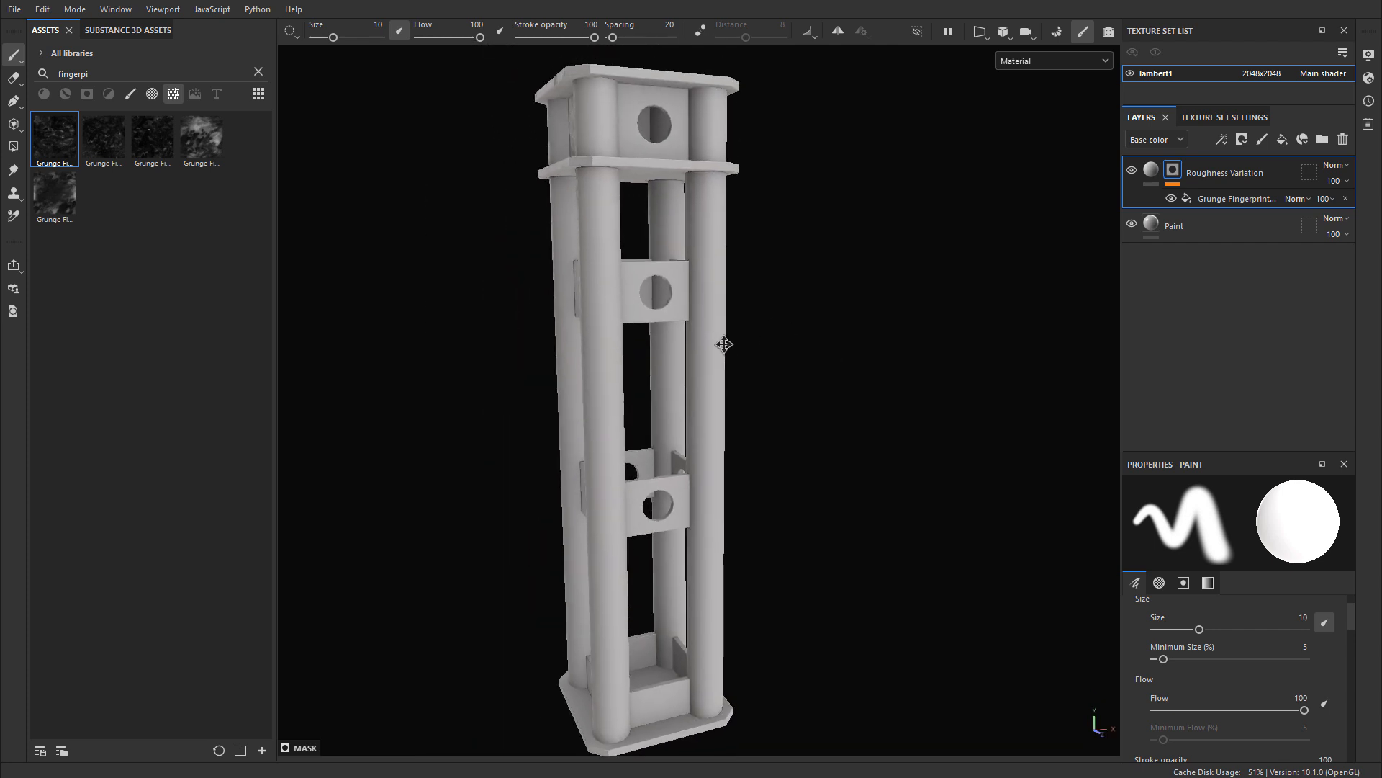
{"action": "left_click_drag", "start_coordinate": [726, 343], "coordinate": [728, 332], "text": "alt"}
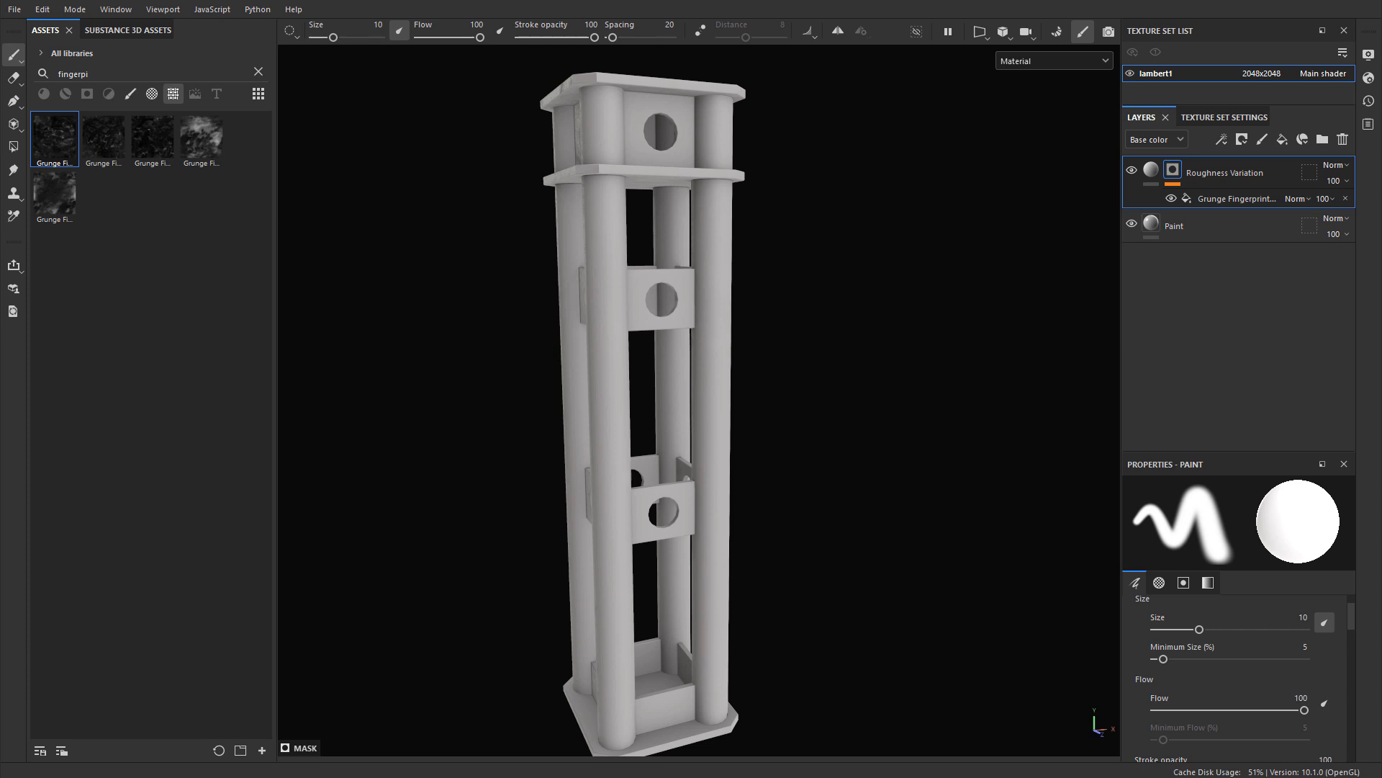
Step: Add a fill layer named Dirt above Roughness Variation with only the color and roughness channels enabled
{"action": "left_click", "coordinate": [1283, 140]}
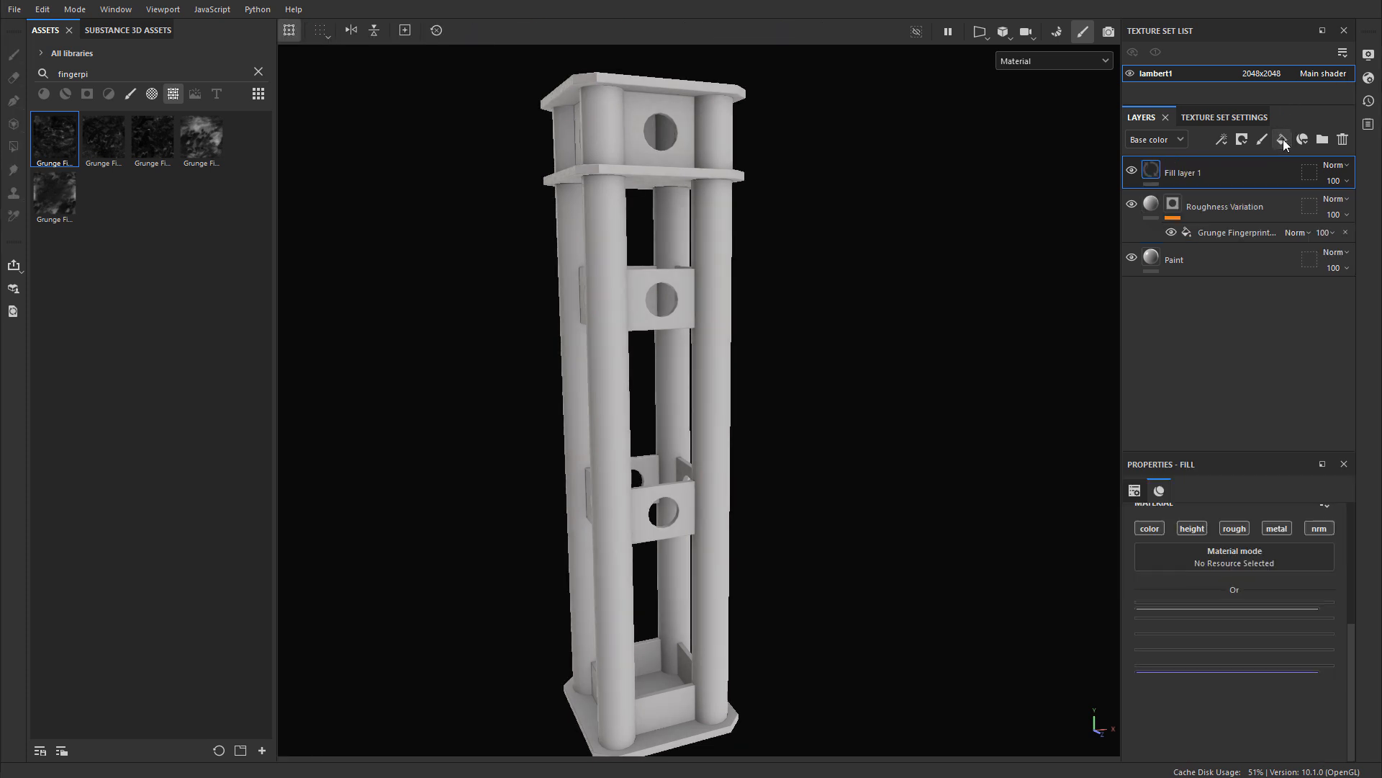
{"action": "double_click", "coordinate": [1278, 159]}
{"action": "type", "text": "Dirt"}
{"action": "key", "text": "Return"}
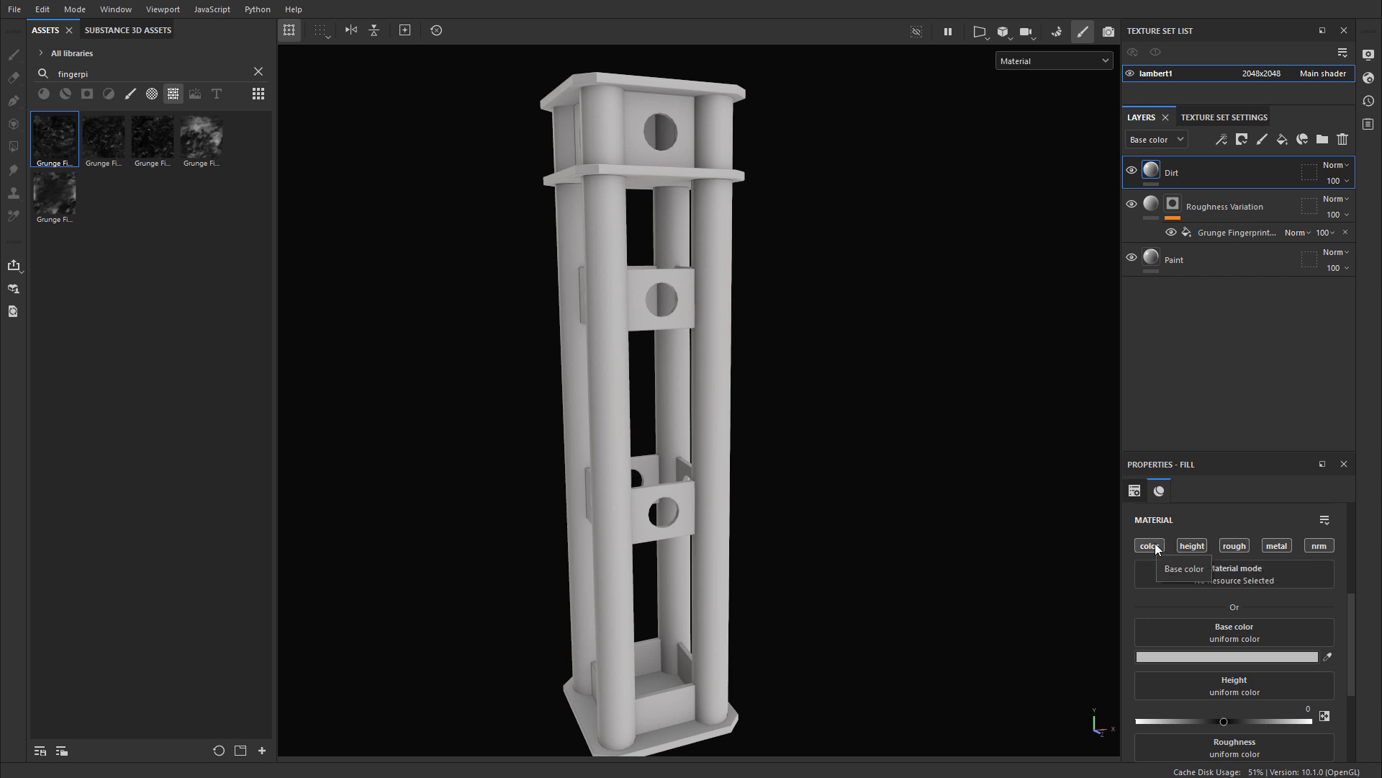
{"action": "left_click", "coordinate": [1192, 545]}
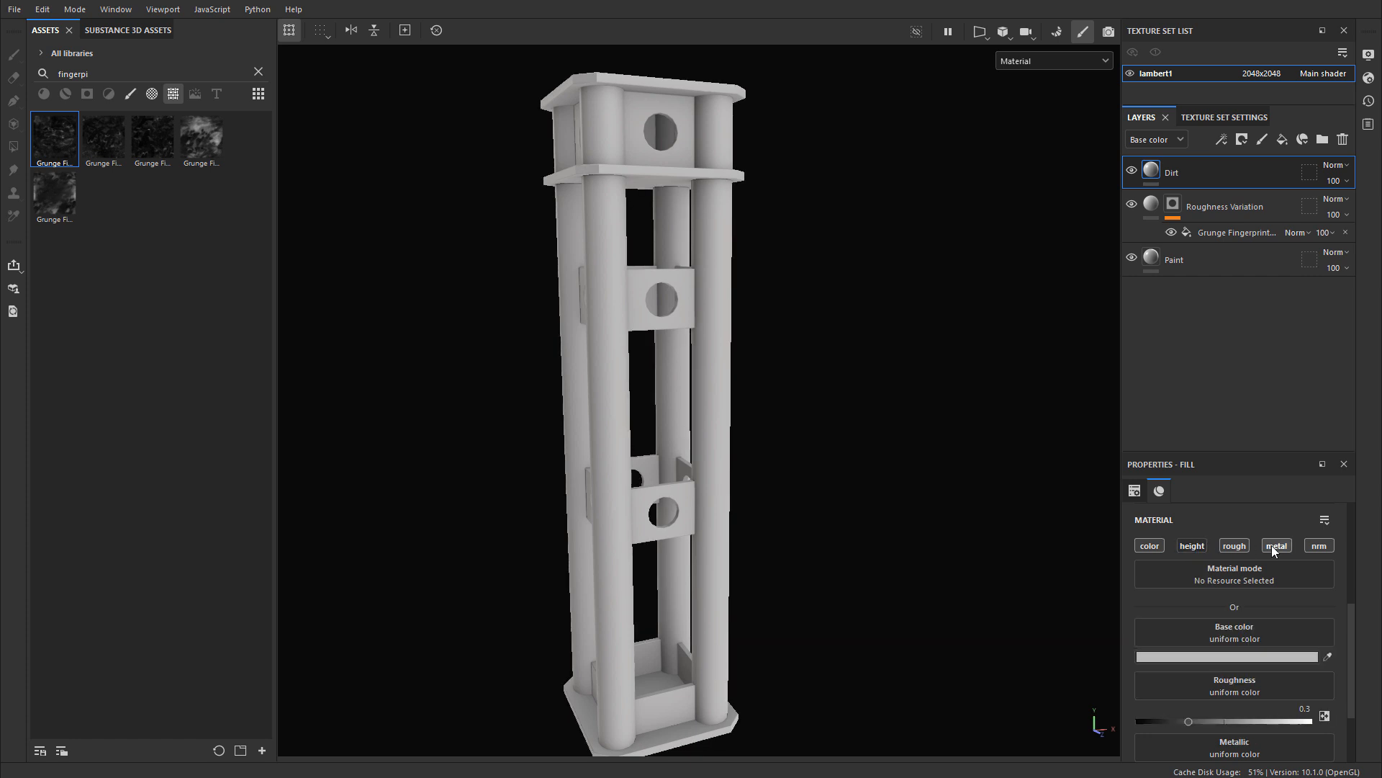
{"action": "left_click", "coordinate": [1316, 545]}
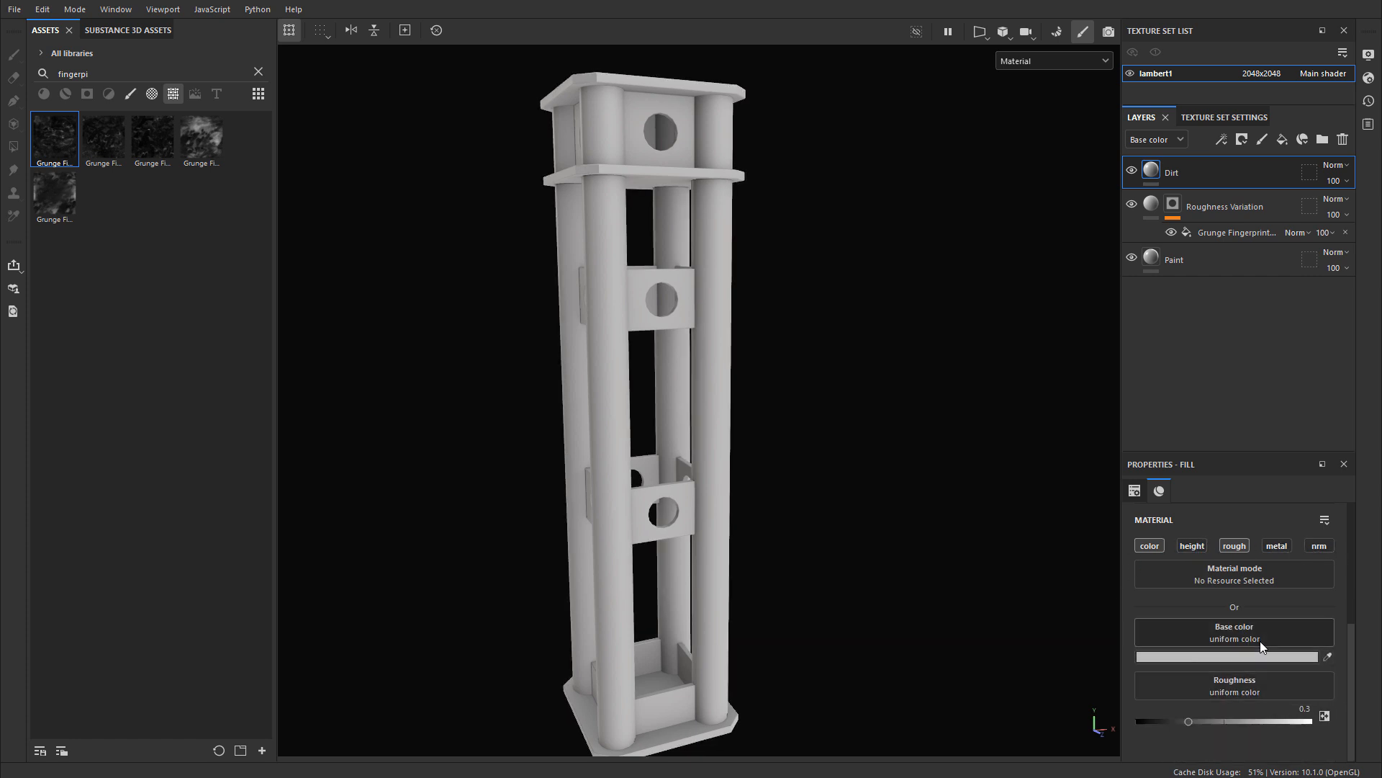
Step: Give the Dirt layer the dark grey base color 4D4C4C and a roughness of 0.8
{"action": "left_click", "coordinate": [1234, 656]}
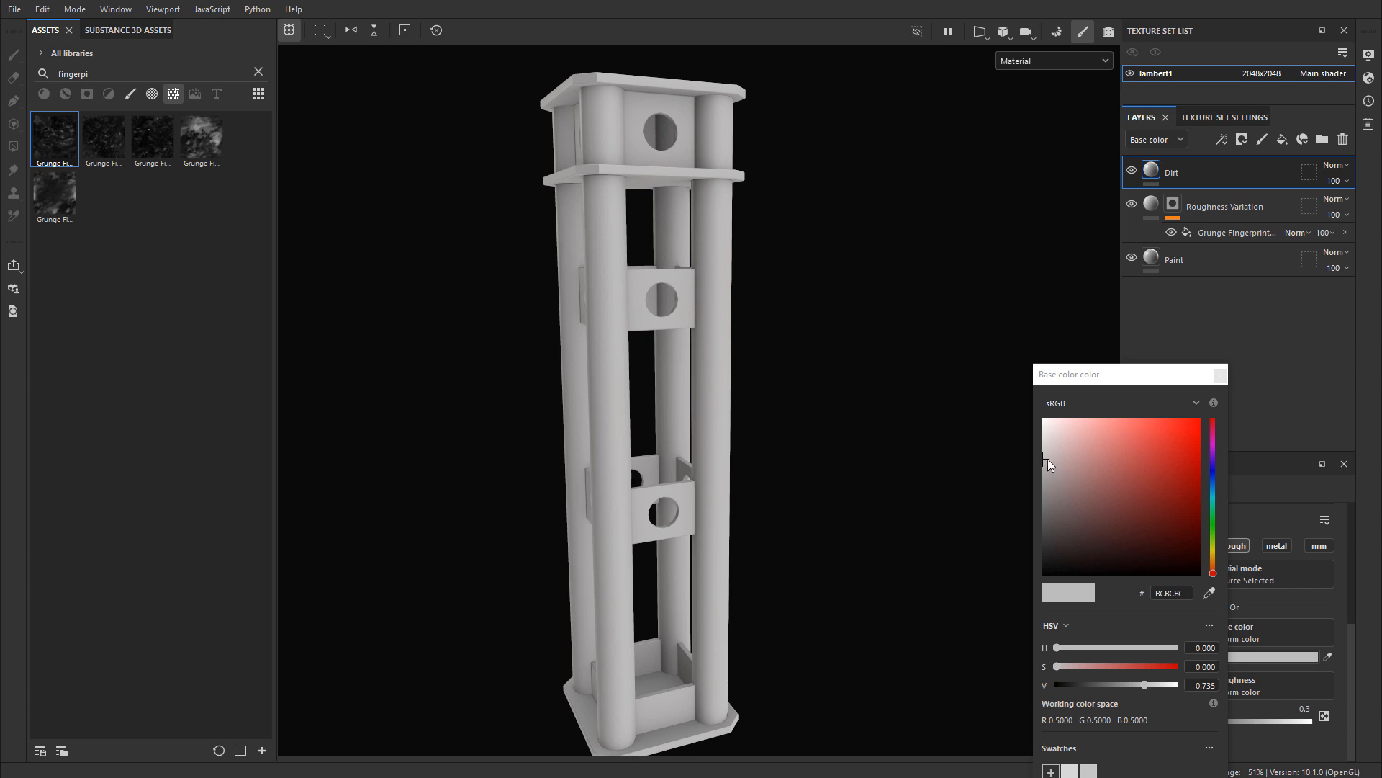
{"action": "left_click_drag", "start_coordinate": [1048, 459], "coordinate": [1044, 528]}
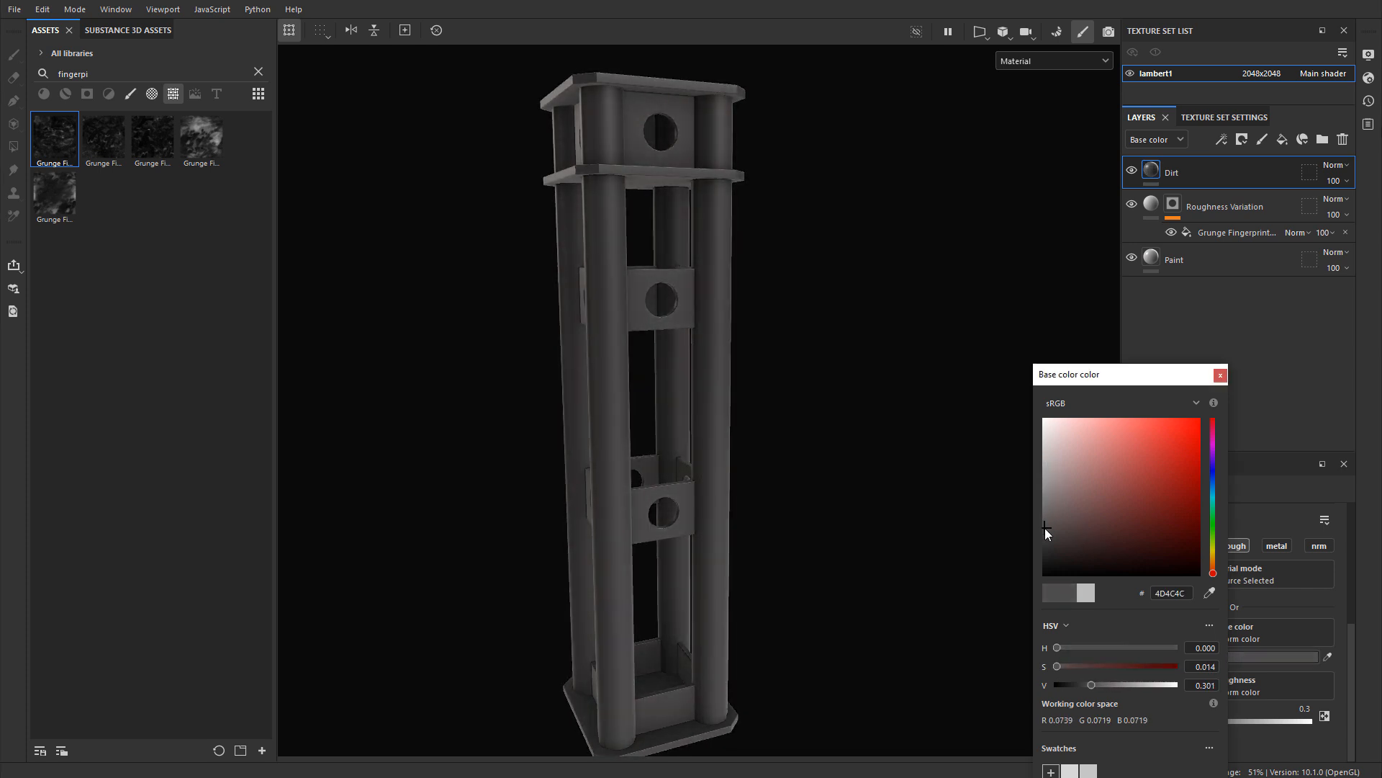
{"action": "left_click", "coordinate": [1220, 375]}
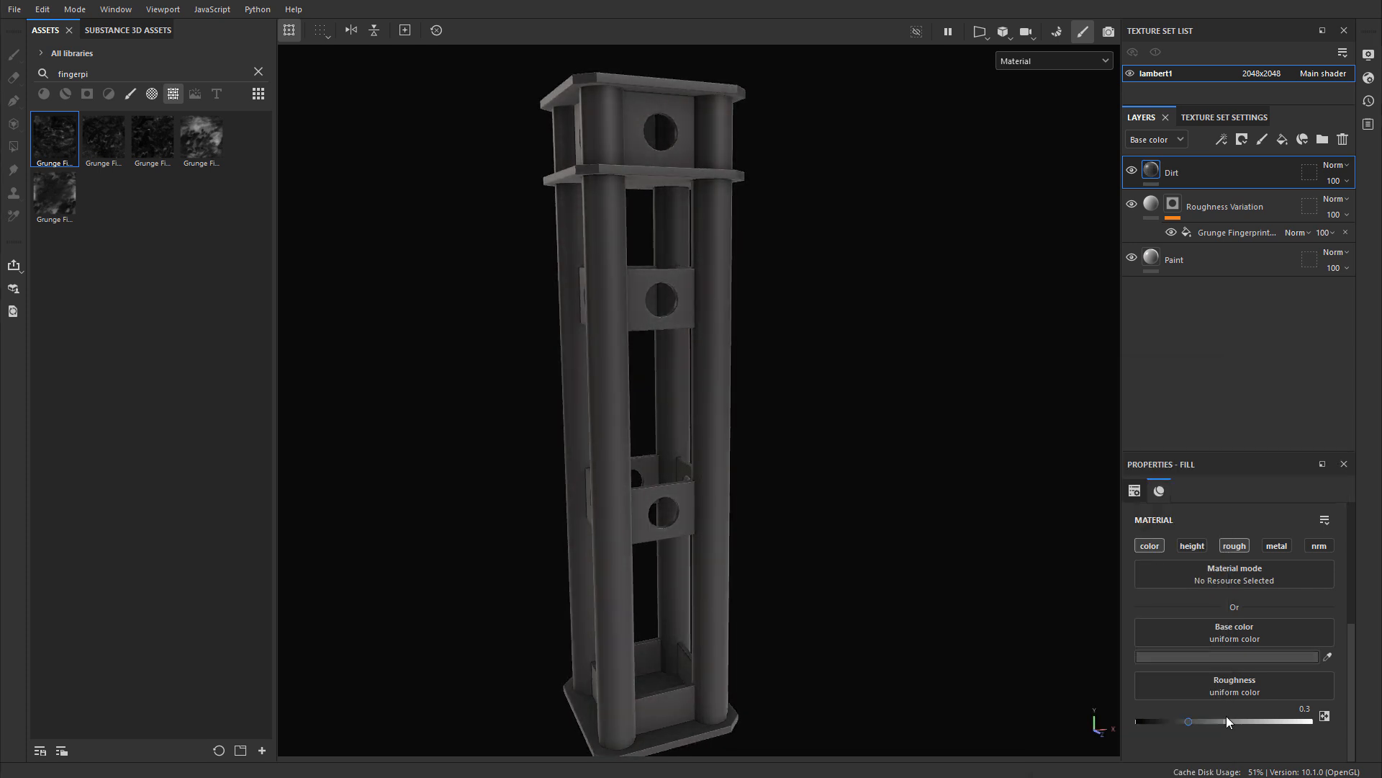
{"action": "left_click_drag", "start_coordinate": [1189, 720], "coordinate": [1268, 723]}
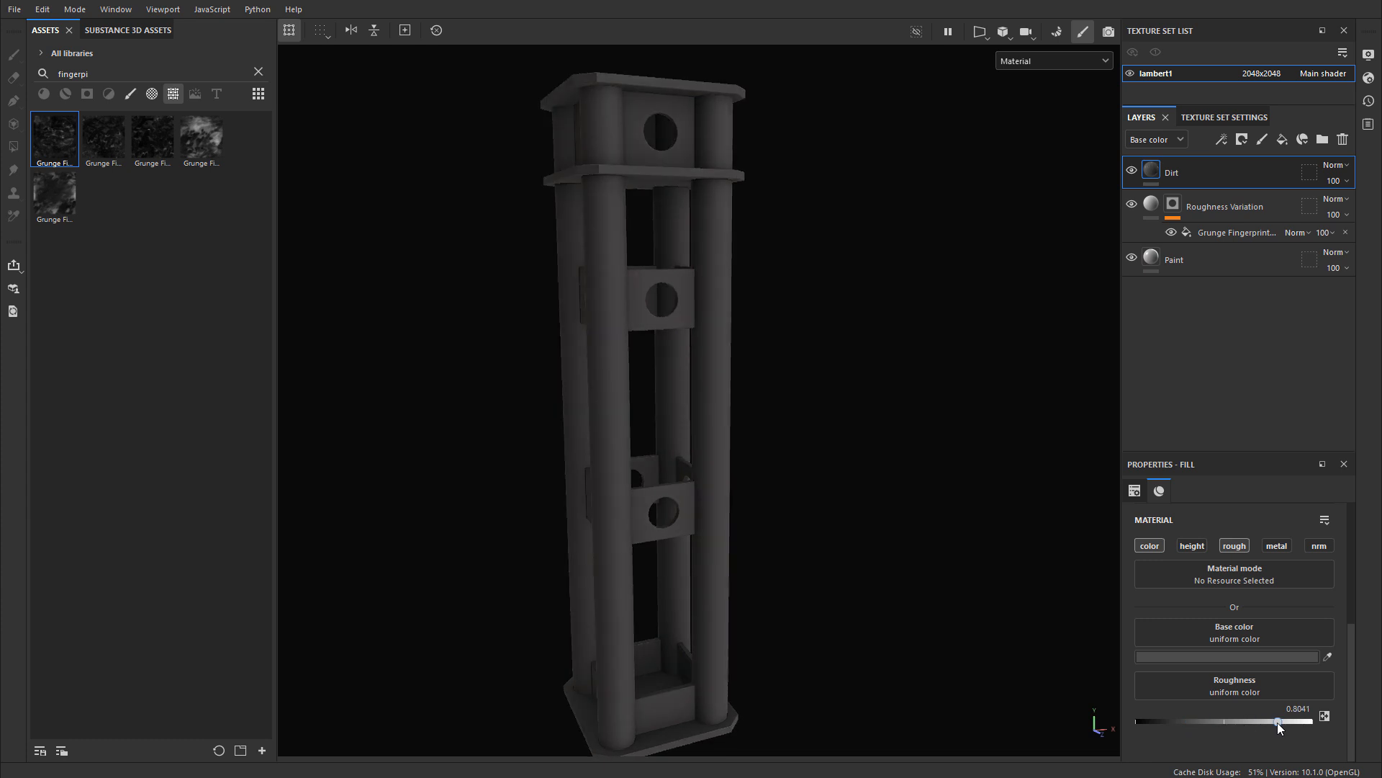
{"action": "left_click", "coordinate": [1303, 707]}
{"action": "key", "text": "BackSpace"}
Step: Show all smart masks without a search filter and try to apply Cavity Rust to the Dirt layer
{"action": "left_click", "coordinate": [111, 93]}
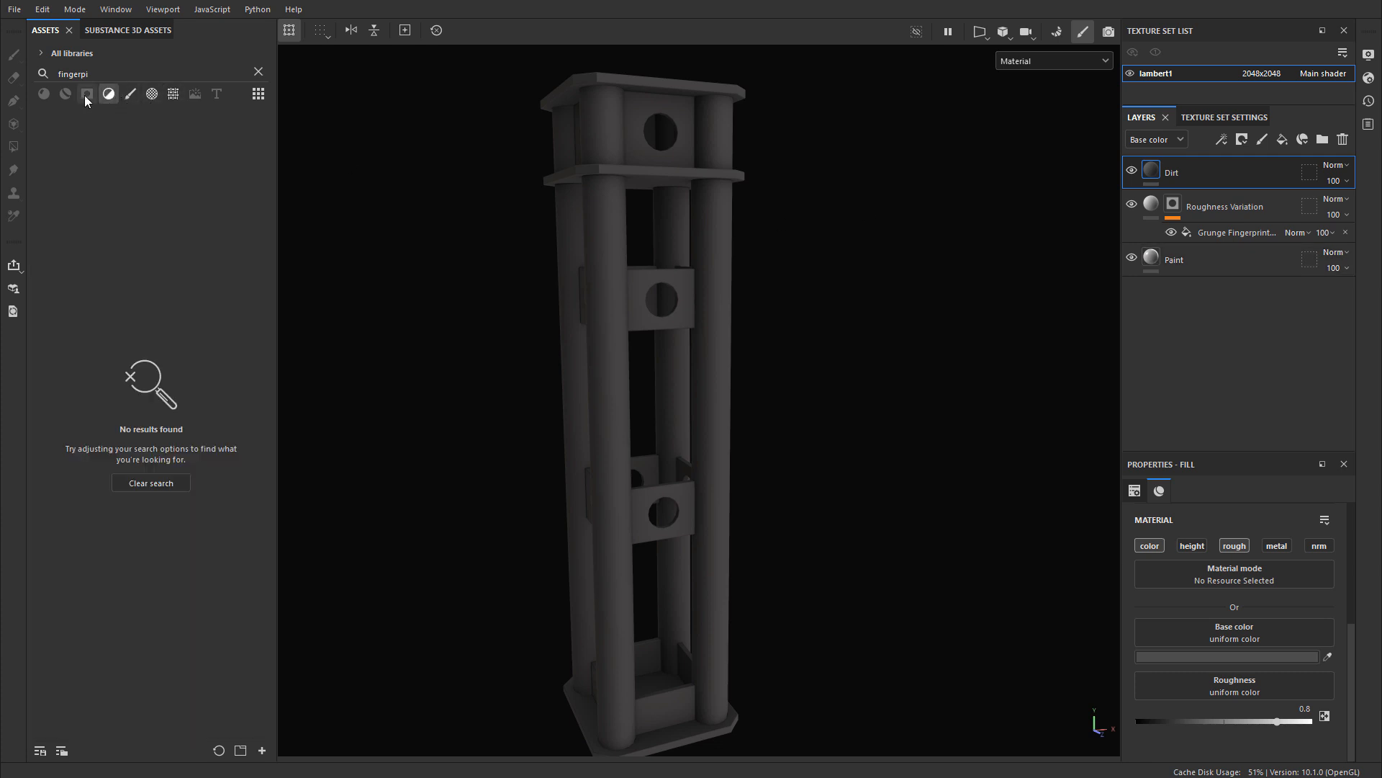
{"action": "left_click", "coordinate": [85, 95]}
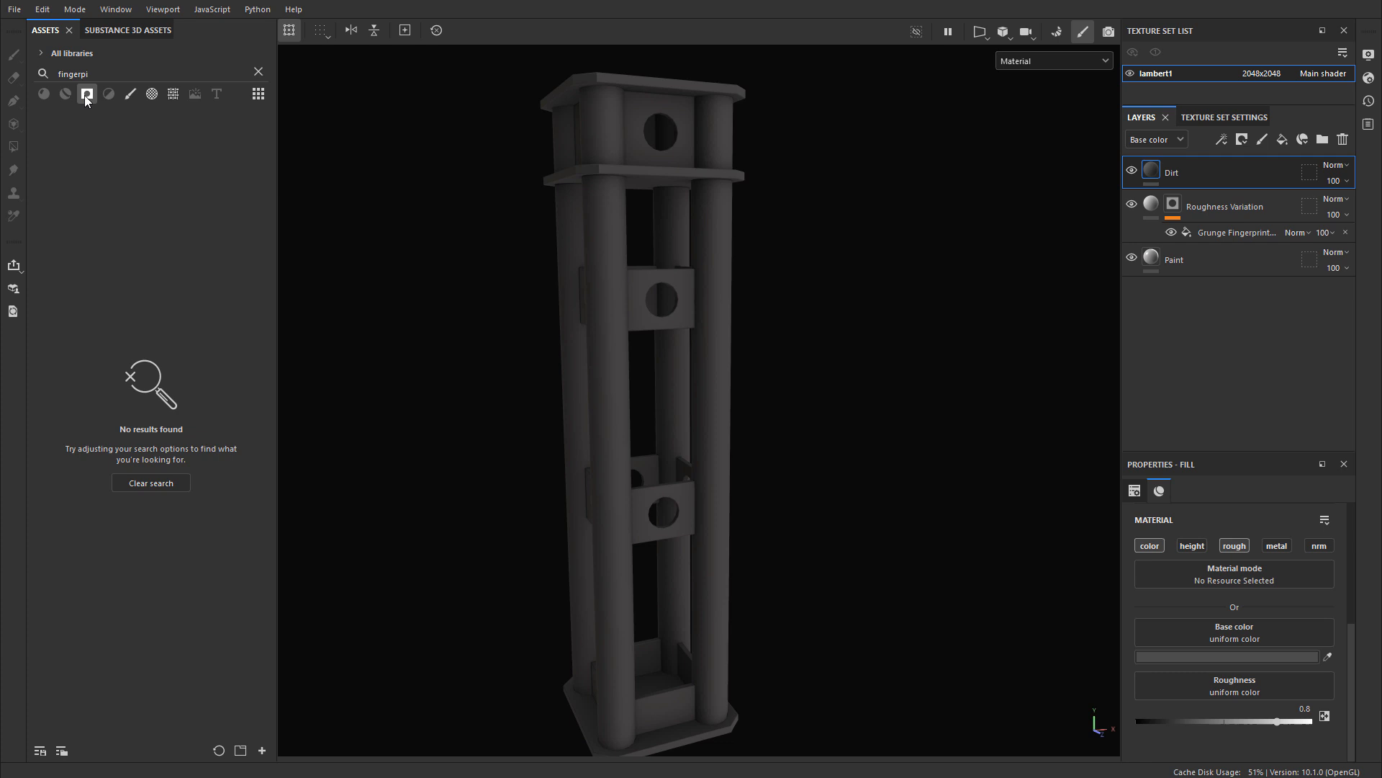
{"action": "left_click", "coordinate": [259, 72]}
{"action": "mouse_move", "coordinate": [47, 134]}
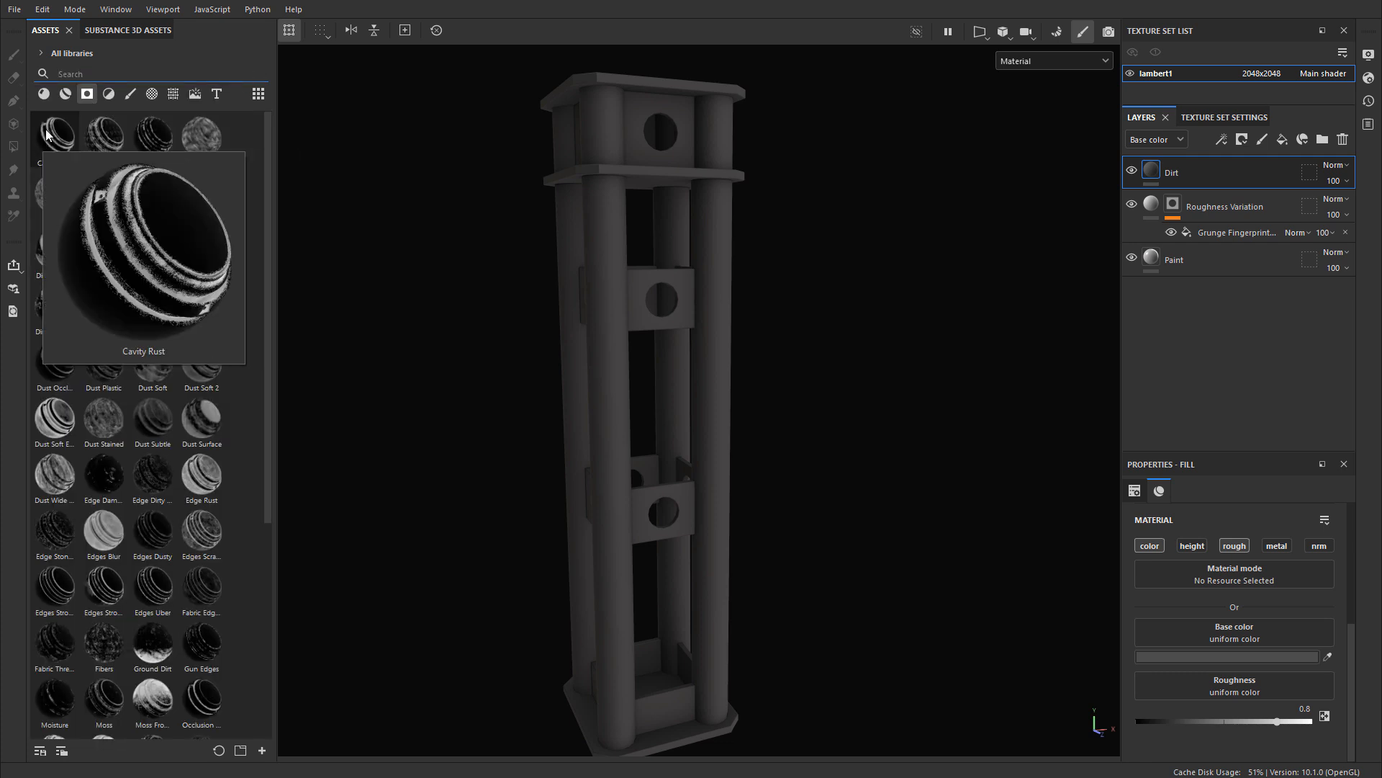
{"action": "left_click_drag", "start_coordinate": [60, 136], "coordinate": [1173, 176]}
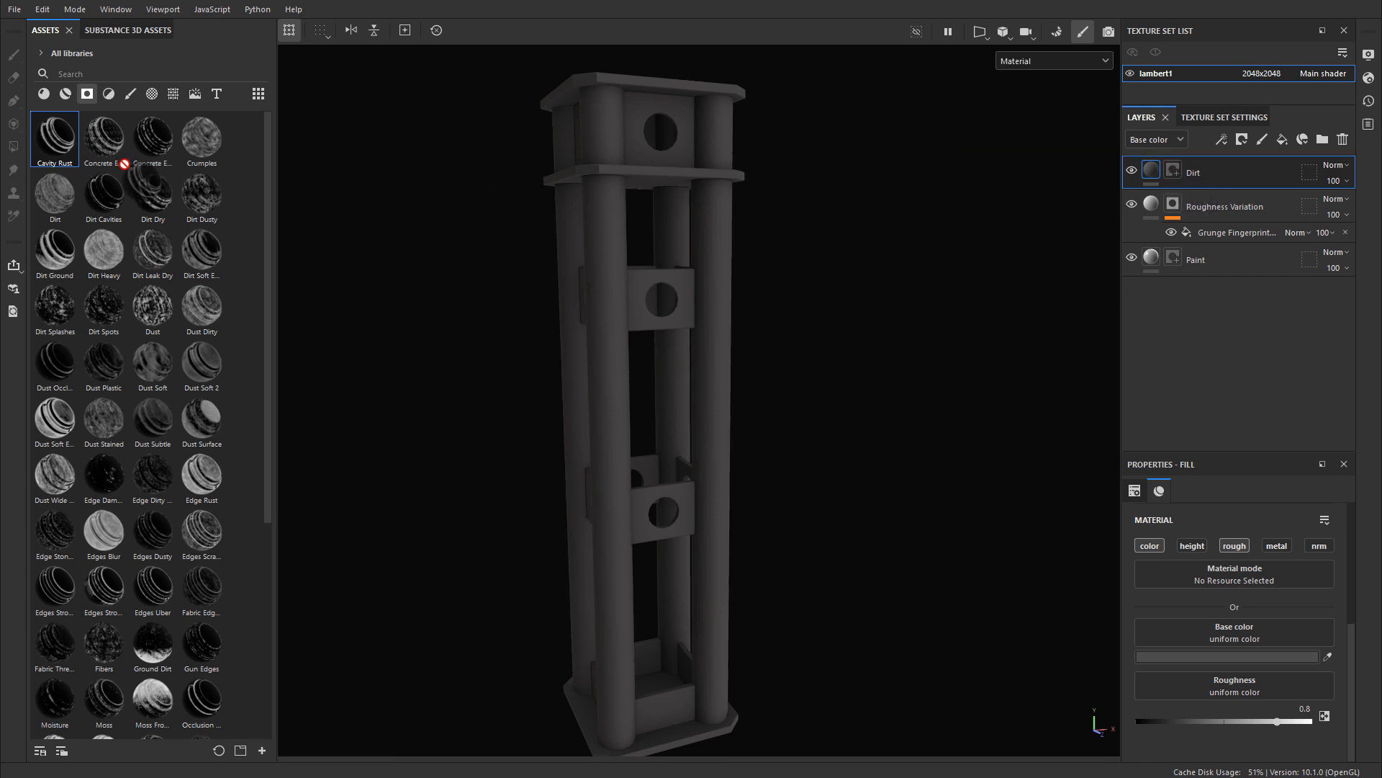
Step: Add a black mask to the Dirt layer and apply the Cavity Rust smart mask to it
{"action": "right_click", "coordinate": [1165, 178]}
{"action": "left_click", "coordinate": [1209, 198]}
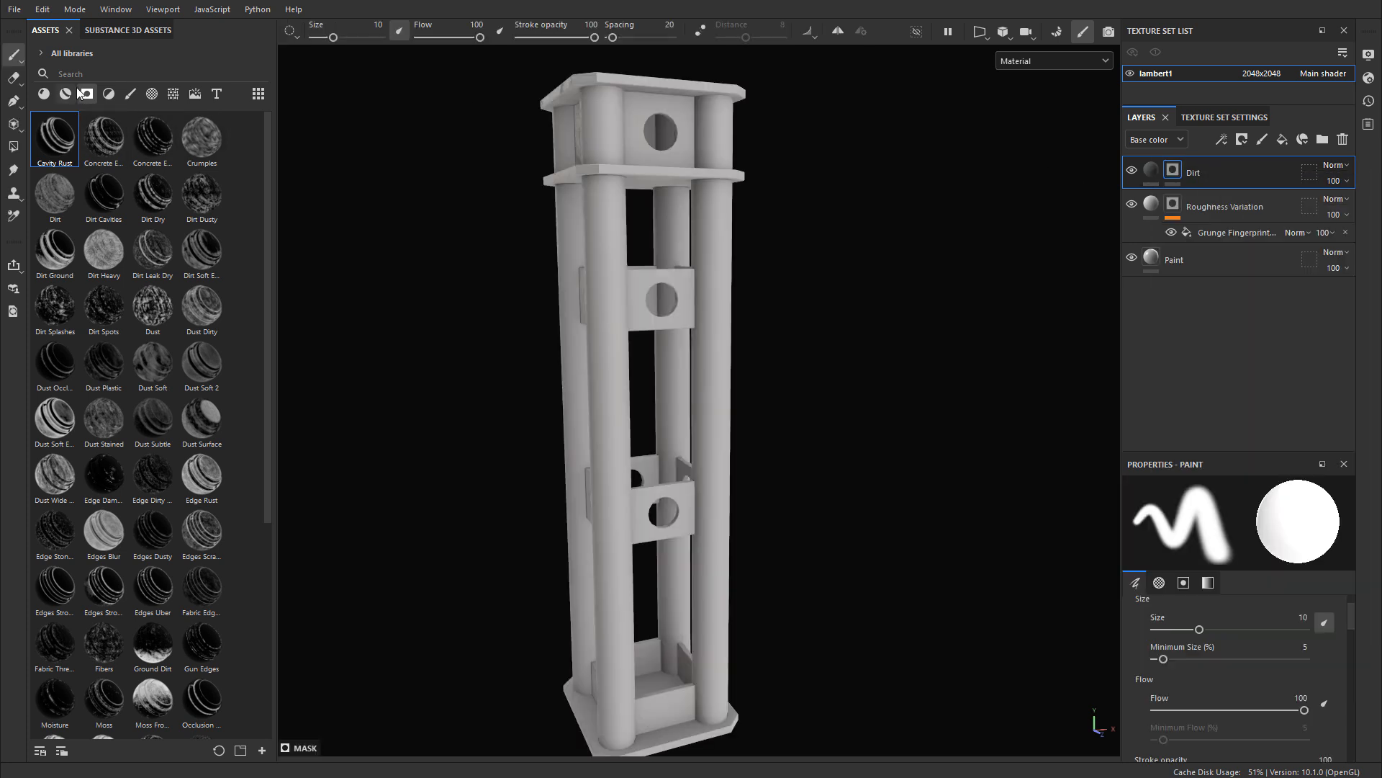
{"action": "left_click_drag", "start_coordinate": [61, 148], "coordinate": [1176, 175]}
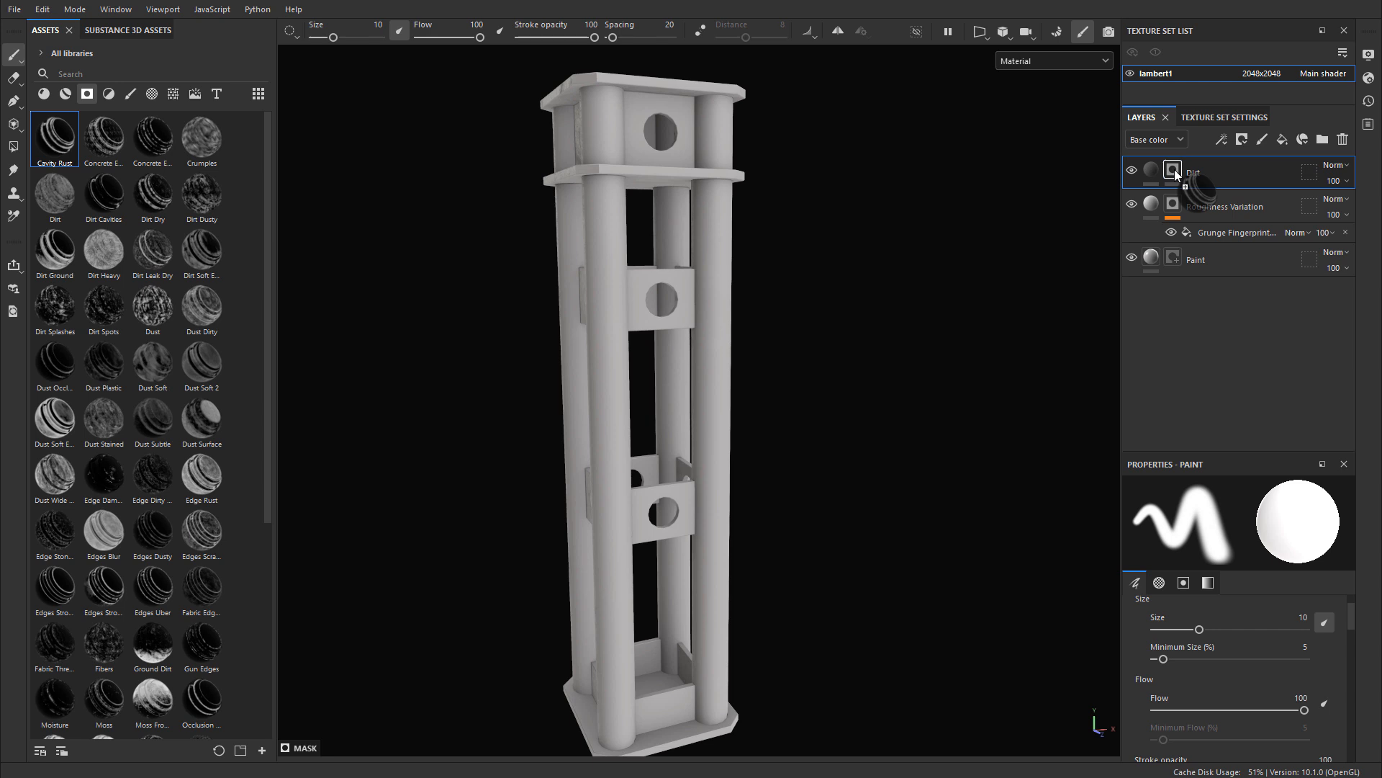
{"action": "left_click_drag", "start_coordinate": [1175, 175], "coordinate": [1172, 174]}
Step: Reduce the Dirt mask's spread by setting the Mask Editor generator's global balance to 0.42
{"action": "scroll", "coordinate": [806, 216], "scroll_direction": "up", "scroll_amount": 3}
{"action": "middle_click_drag", "start_coordinate": [821, 216], "coordinate": [855, 345], "text": "alt"}
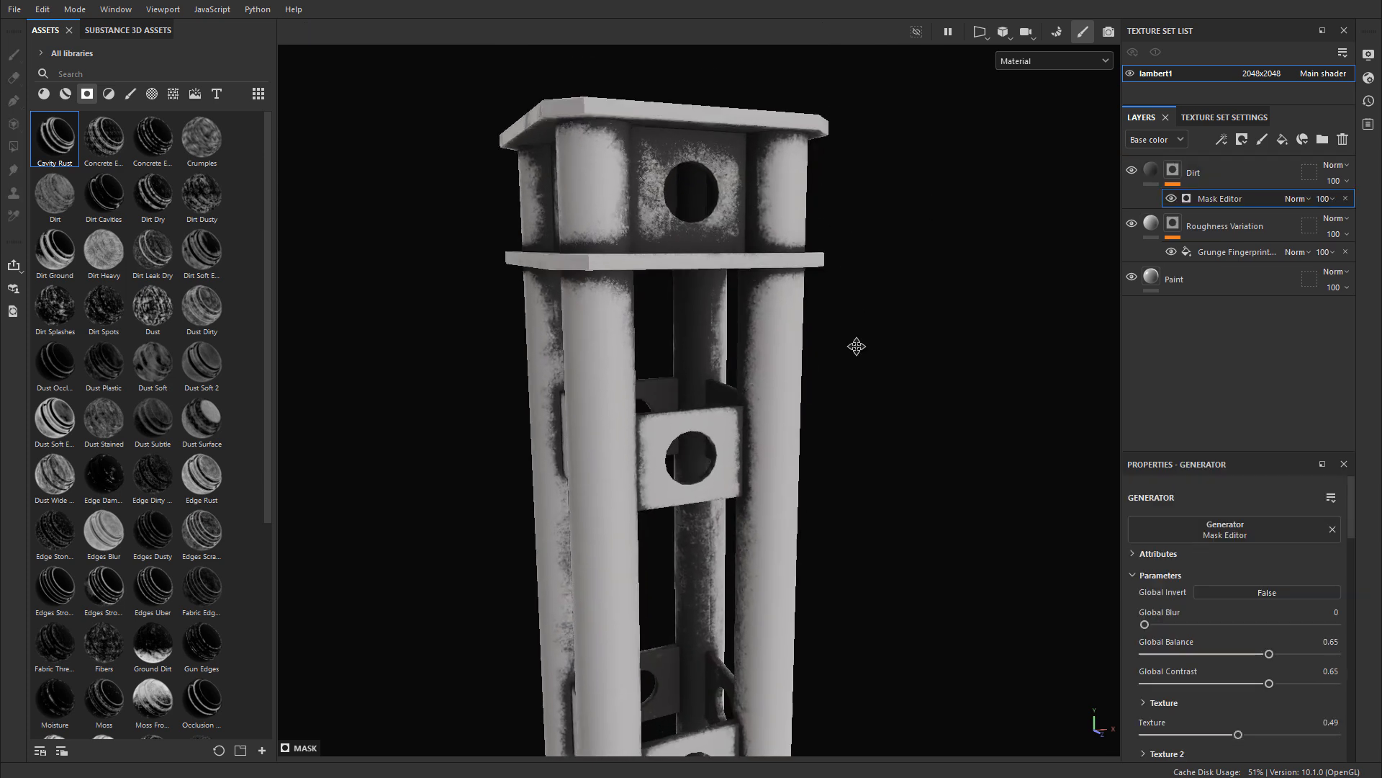
{"action": "scroll", "coordinate": [744, 268], "scroll_direction": "up", "scroll_amount": 3}
{"action": "left_click_drag", "start_coordinate": [744, 269], "coordinate": [852, 259], "text": "alt"}
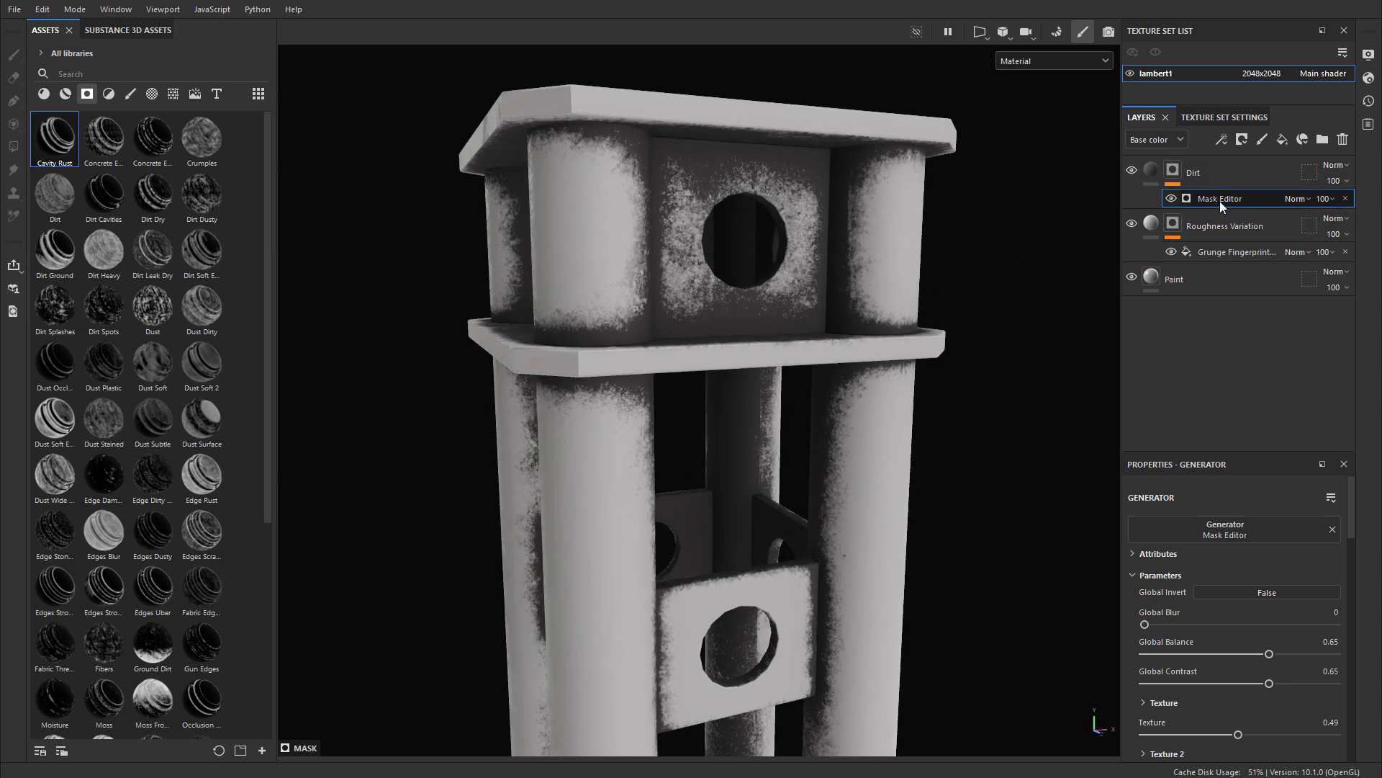
{"action": "scroll", "coordinate": [1229, 625], "scroll_direction": "down", "scroll_amount": 3}
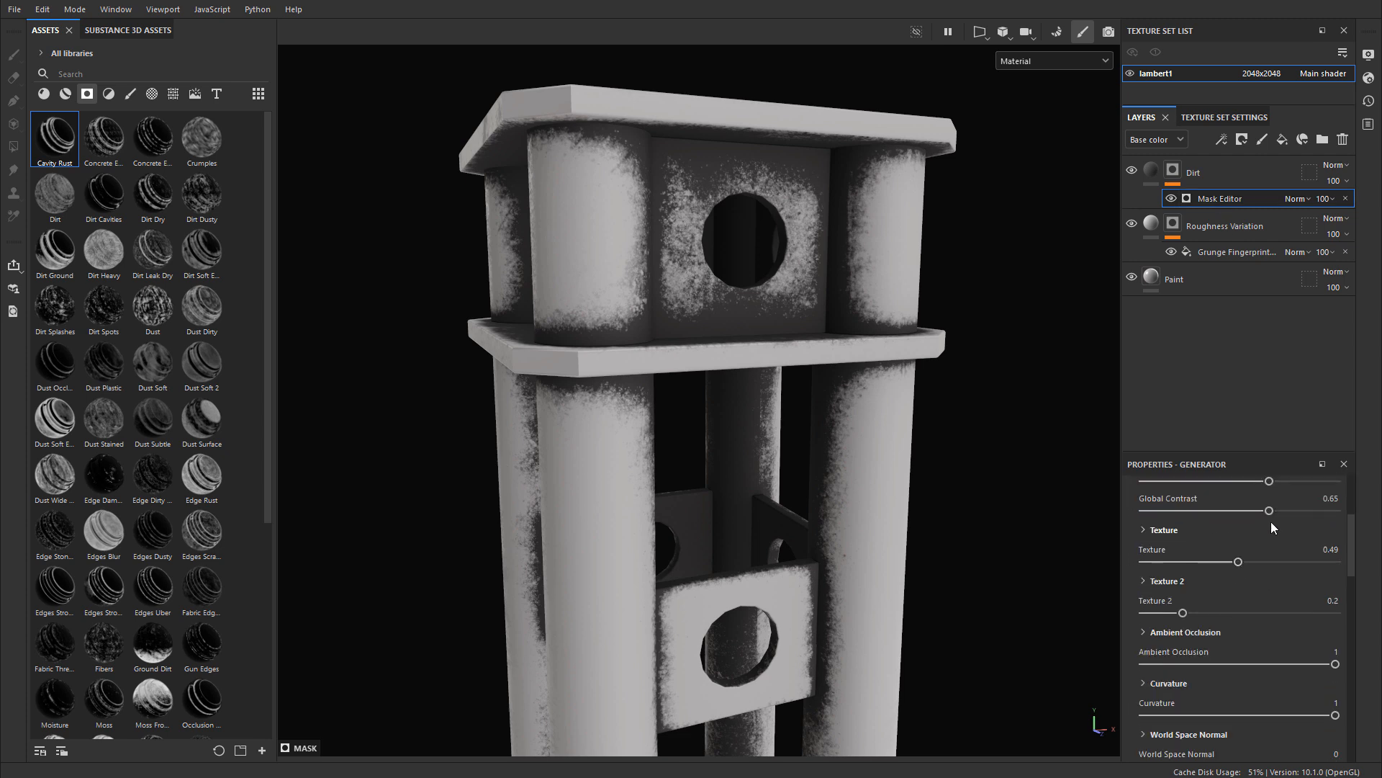
{"action": "scroll", "coordinate": [1270, 519], "scroll_direction": "up", "scroll_amount": 2}
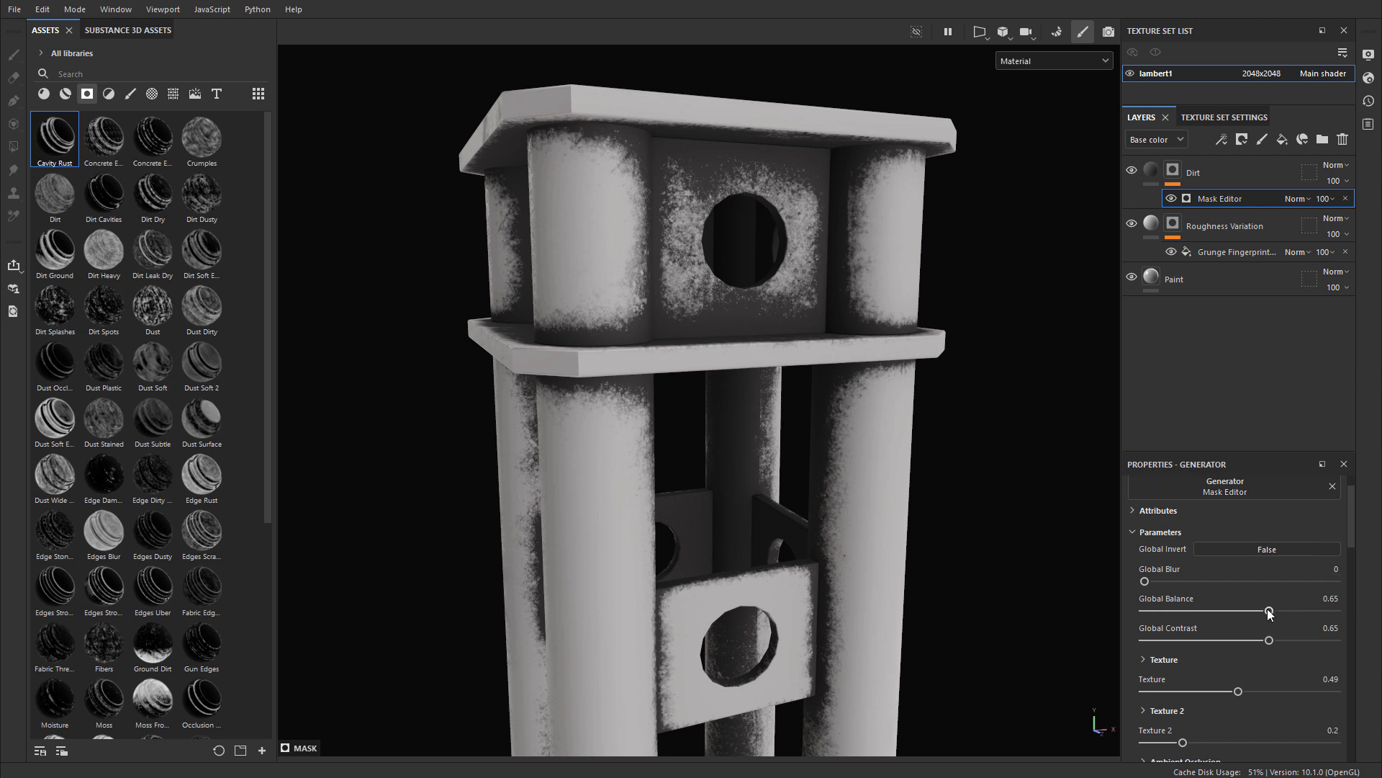
{"action": "left_click_drag", "start_coordinate": [1269, 611], "coordinate": [1224, 620]}
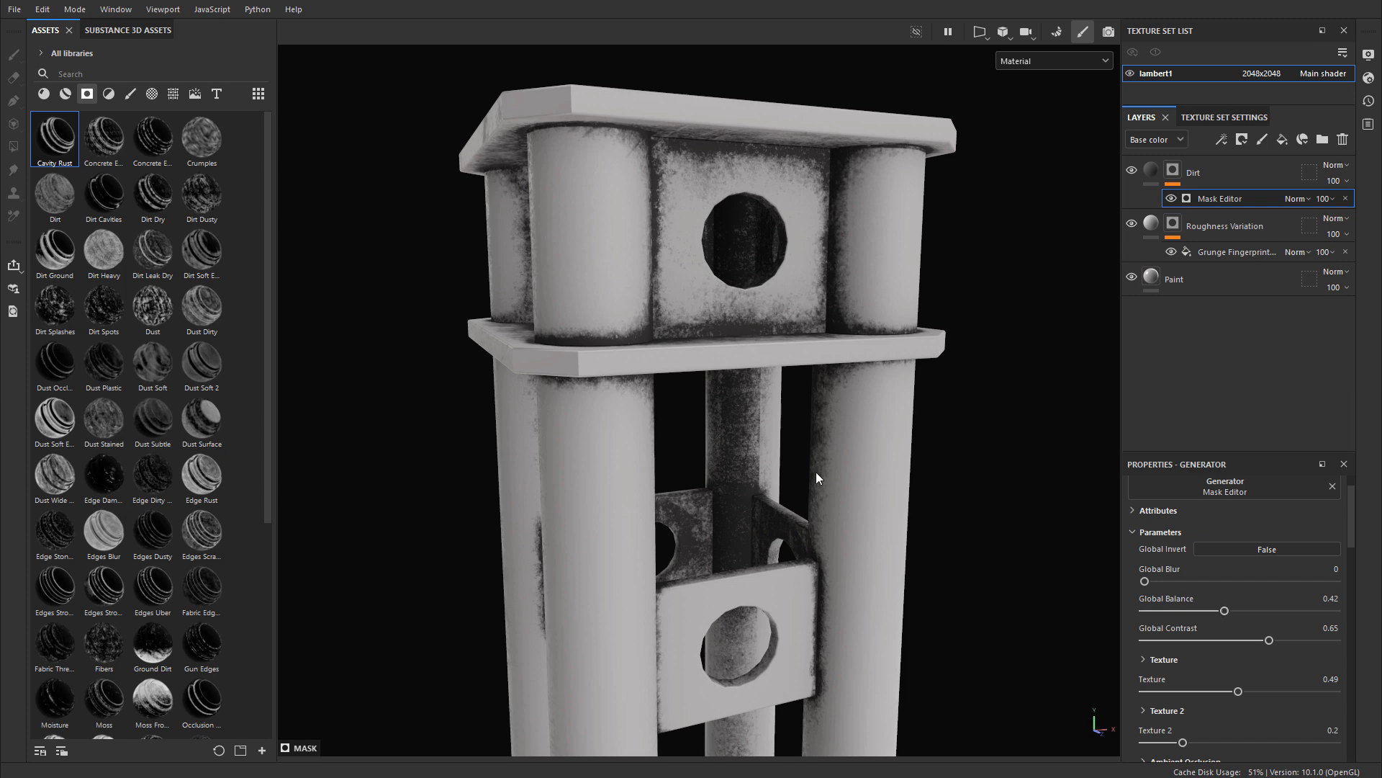
Step: Remove the Mask Editor generator from the Dirt layer's mask
{"action": "right_click_drag", "start_coordinate": [765, 516], "coordinate": [879, 525], "text": "alt"}
{"action": "middle_click_drag", "start_coordinate": [878, 525], "coordinate": [864, 93], "text": "alt"}
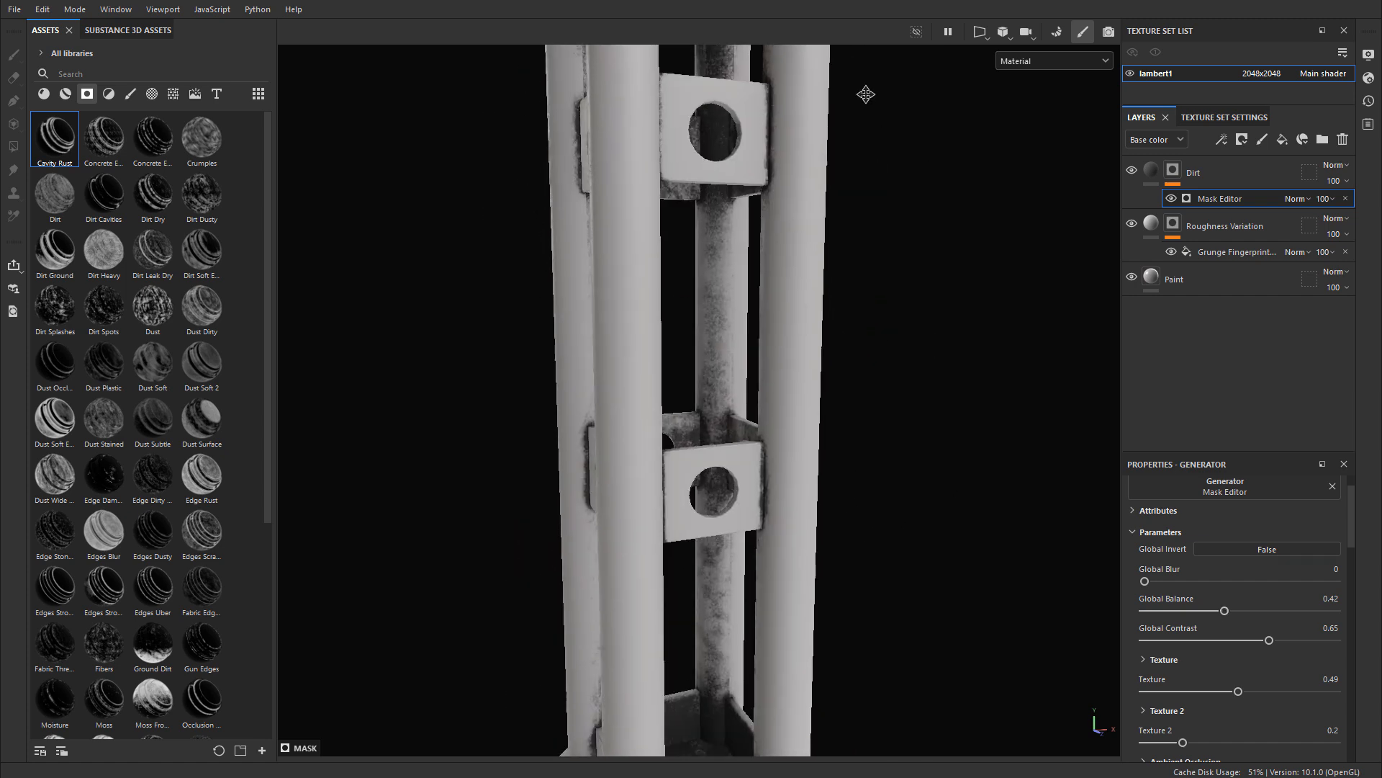
{"action": "middle_click_drag", "start_coordinate": [742, 569], "coordinate": [744, 314], "text": "alt"}
{"action": "right_click_drag", "start_coordinate": [744, 315], "coordinate": [792, 374], "text": "alt"}
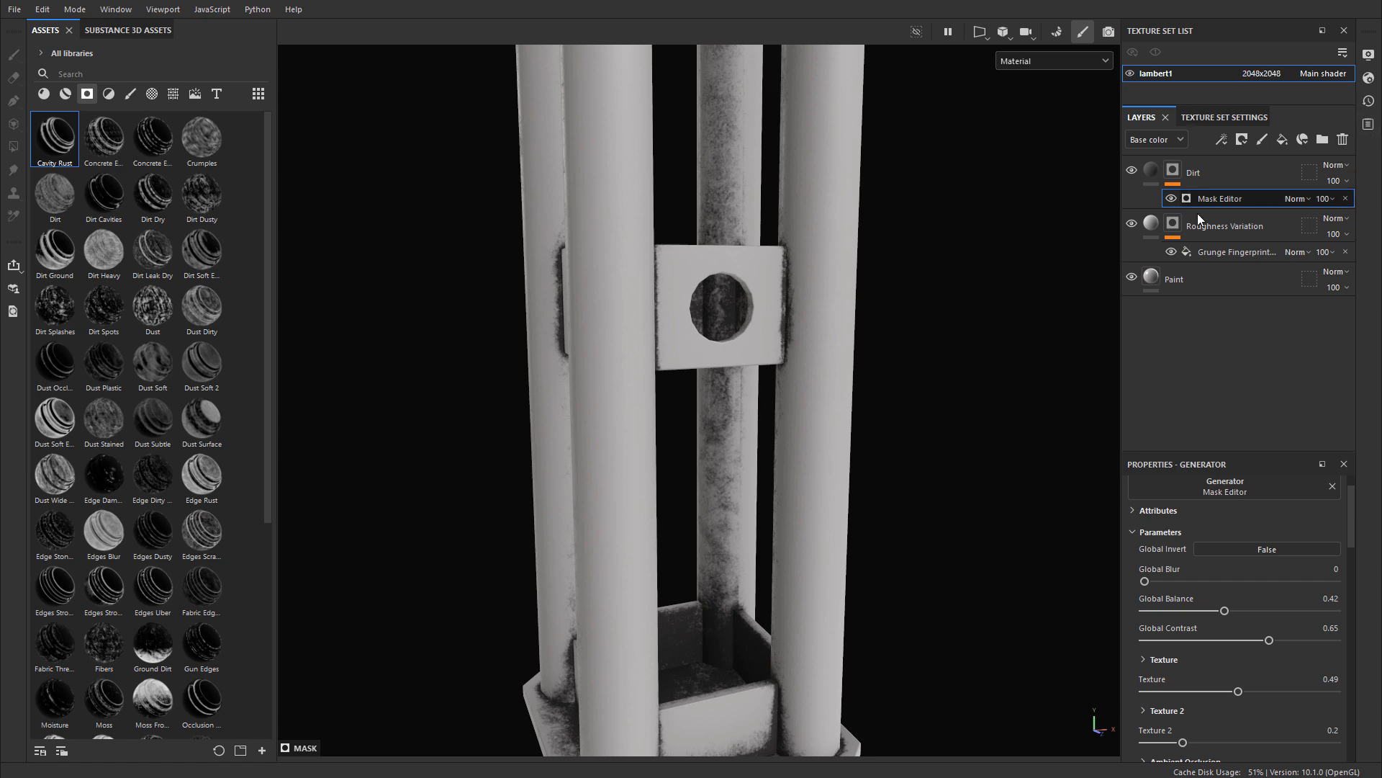
{"action": "left_click", "coordinate": [1173, 225]}
{"action": "key", "text": "Delete"}
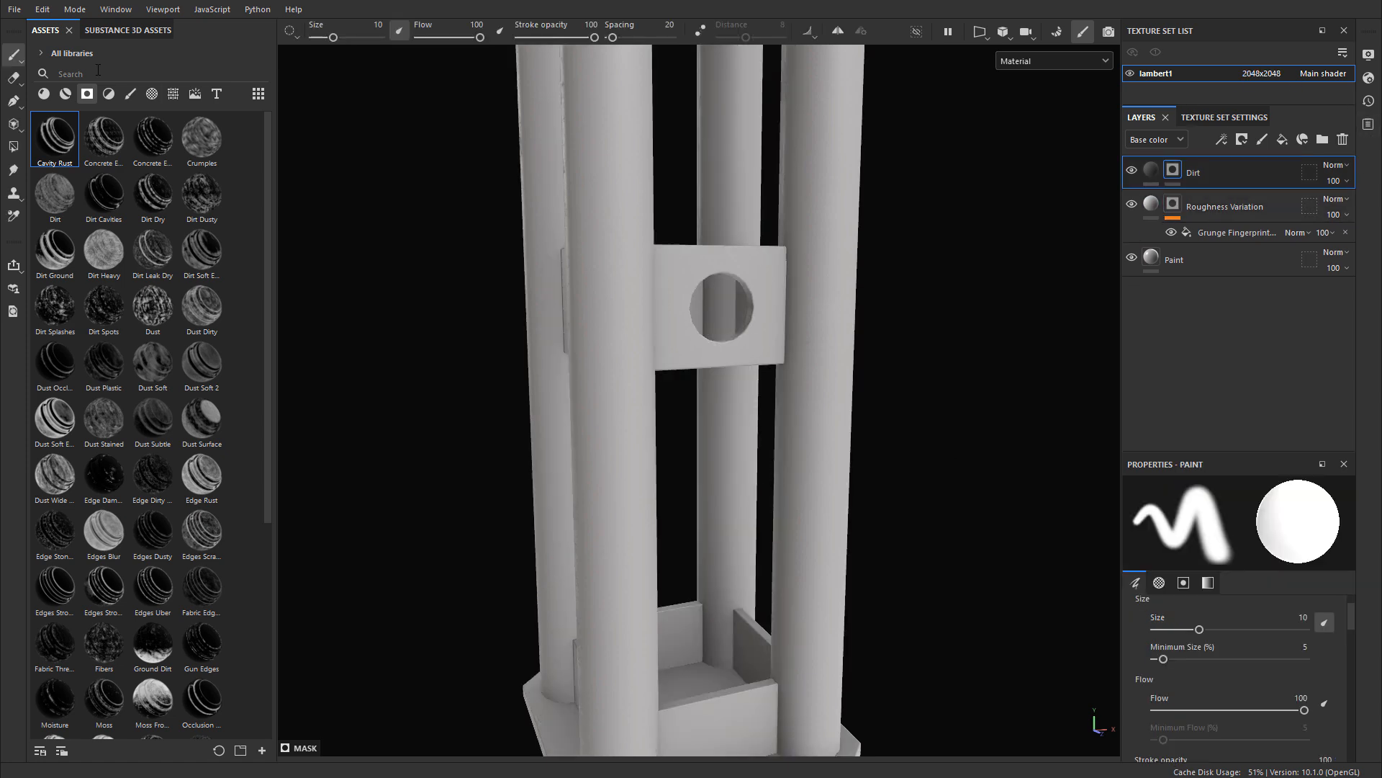
Step: Search the smart masks for "dirt cav" and apply Dirt Cavities to the Dirt layer's mask
{"action": "left_click", "coordinate": [260, 65]}
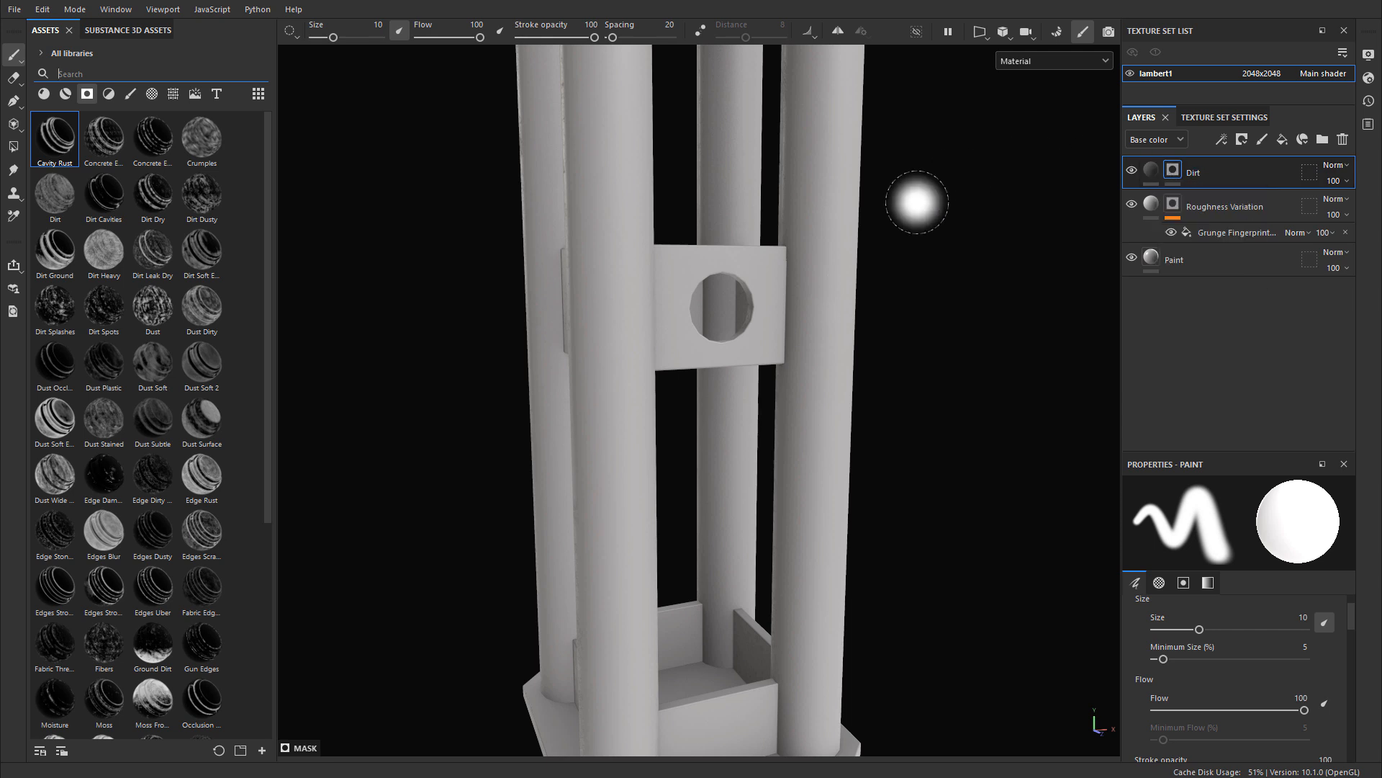
{"action": "type", "text": "dirt cav"}
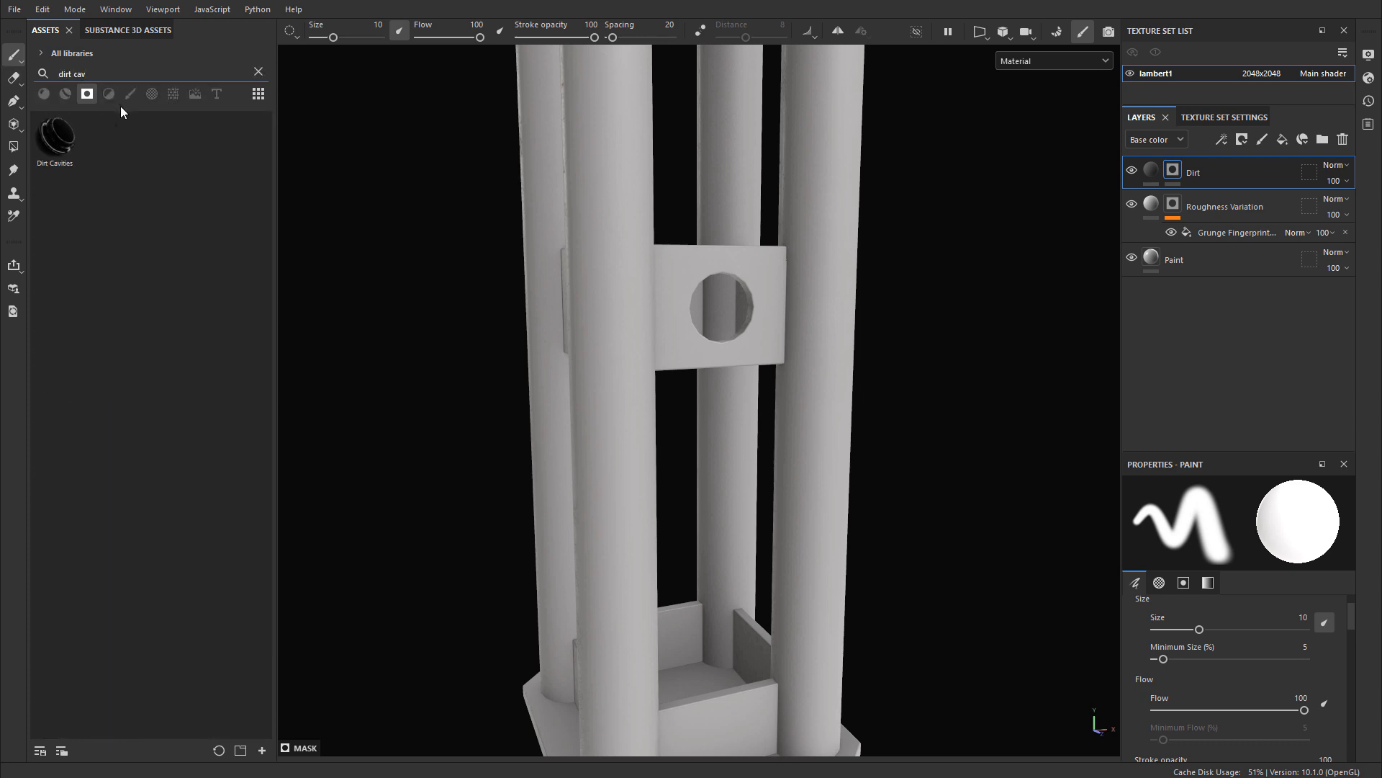
{"action": "mouse_move", "coordinate": [57, 136]}
{"action": "left_mouse_down"}
{"action": "mouse_move", "coordinate": [724, 189]}
{"action": "mouse_move", "coordinate": [1200, 163]}
{"action": "mouse_move", "coordinate": [1176, 176]}
{"action": "left_mouse_up"}
Step: Set the level to 0.33 and the contrast to 0.39 in the Dirt mask's Mask Builder - Legacy generator
{"action": "middle_click_drag", "start_coordinate": [871, 399], "coordinate": [879, 284], "text": "alt"}
{"action": "middle_click_drag", "start_coordinate": [885, 137], "coordinate": [882, 461], "text": "alt"}
{"action": "right_click_drag", "start_coordinate": [929, 324], "coordinate": [930, 270], "text": "alt"}
{"action": "middle_click_drag", "start_coordinate": [930, 270], "coordinate": [918, 546], "text": "alt"}
{"action": "left_click_drag", "start_coordinate": [918, 546], "coordinate": [952, 516], "text": "alt"}
{"action": "middle_click_drag", "start_coordinate": [951, 516], "coordinate": [943, 446], "text": "alt"}
{"action": "right_click_drag", "start_coordinate": [765, 489], "coordinate": [765, 443], "text": "alt"}
{"action": "left_click_drag", "start_coordinate": [765, 443], "coordinate": [756, 300], "text": "alt"}
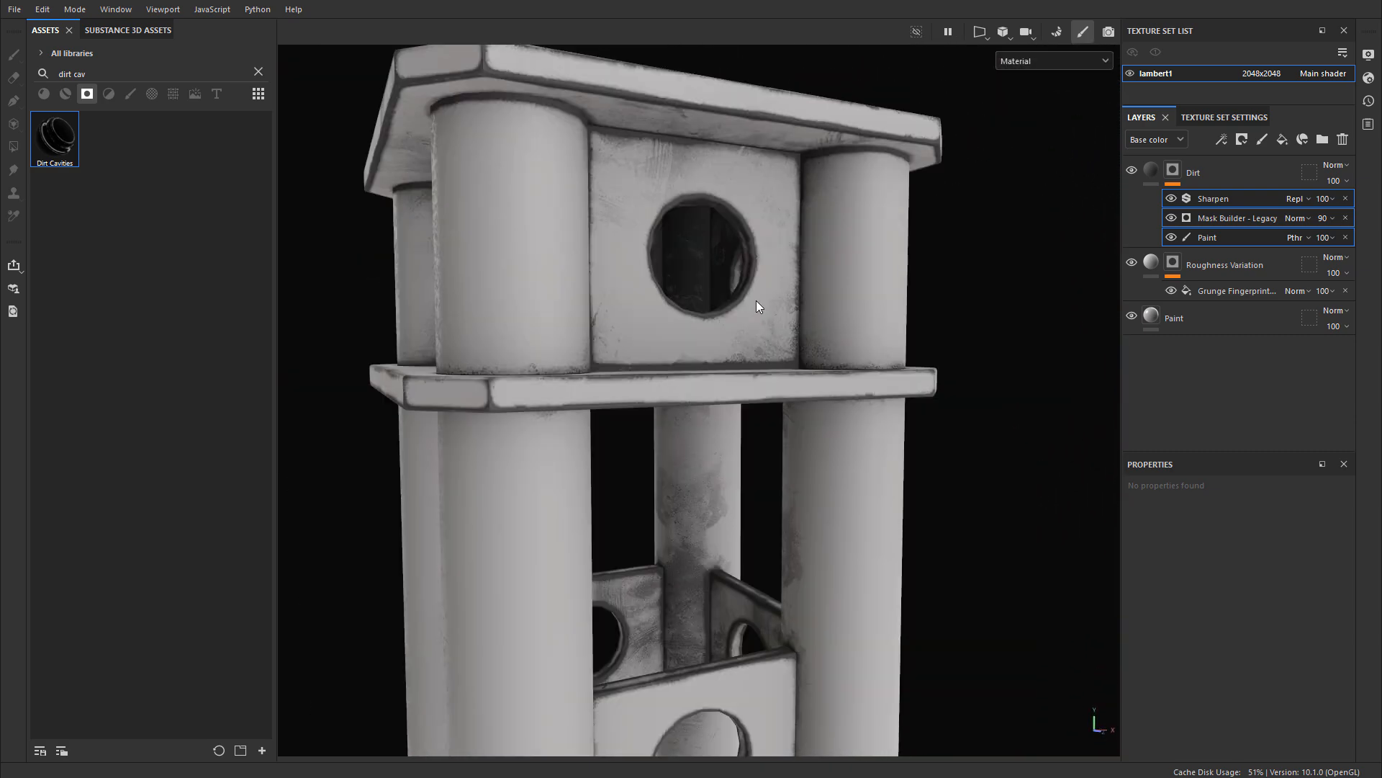
{"action": "left_click", "coordinate": [1233, 219]}
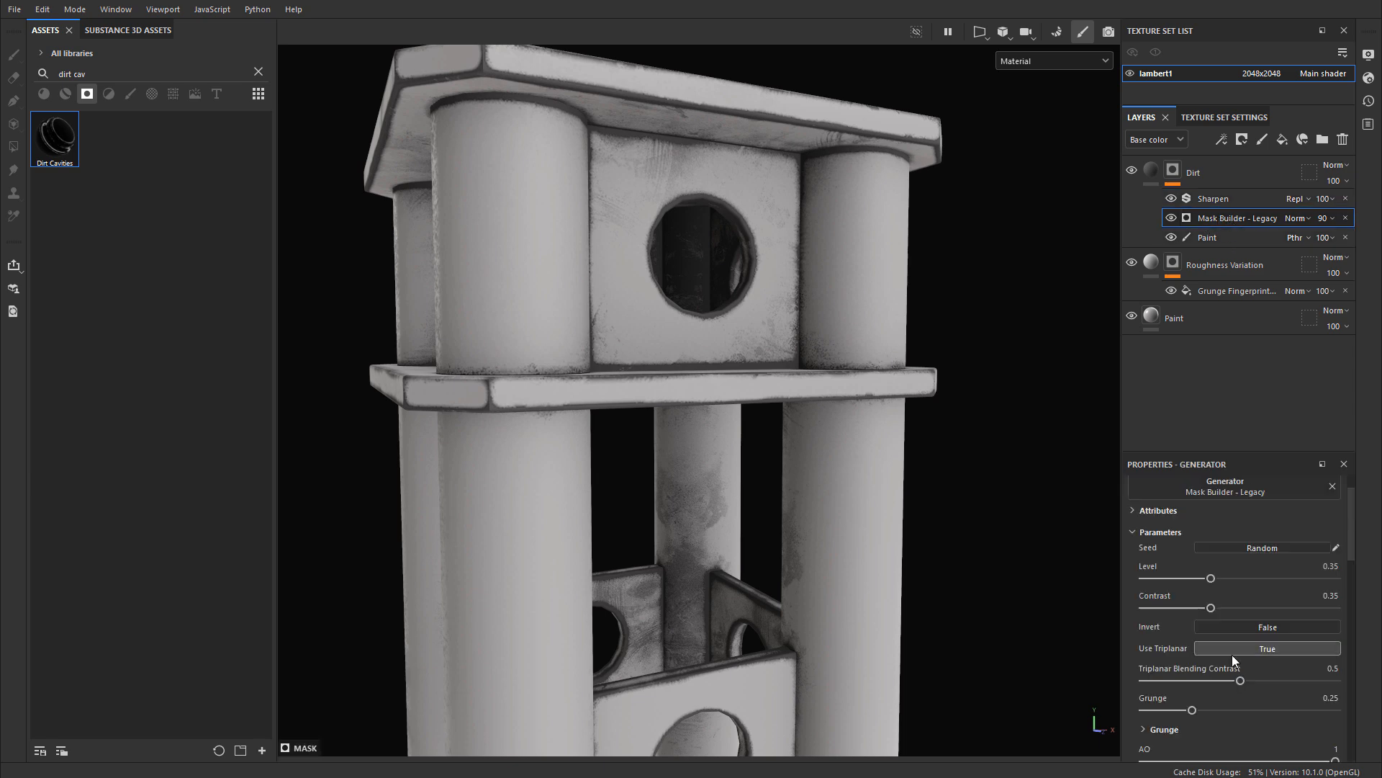
{"action": "left_click_drag", "start_coordinate": [1211, 578], "coordinate": [1220, 609]}
{"action": "middle_click_drag", "start_coordinate": [877, 525], "coordinate": [886, 432], "text": "alt"}
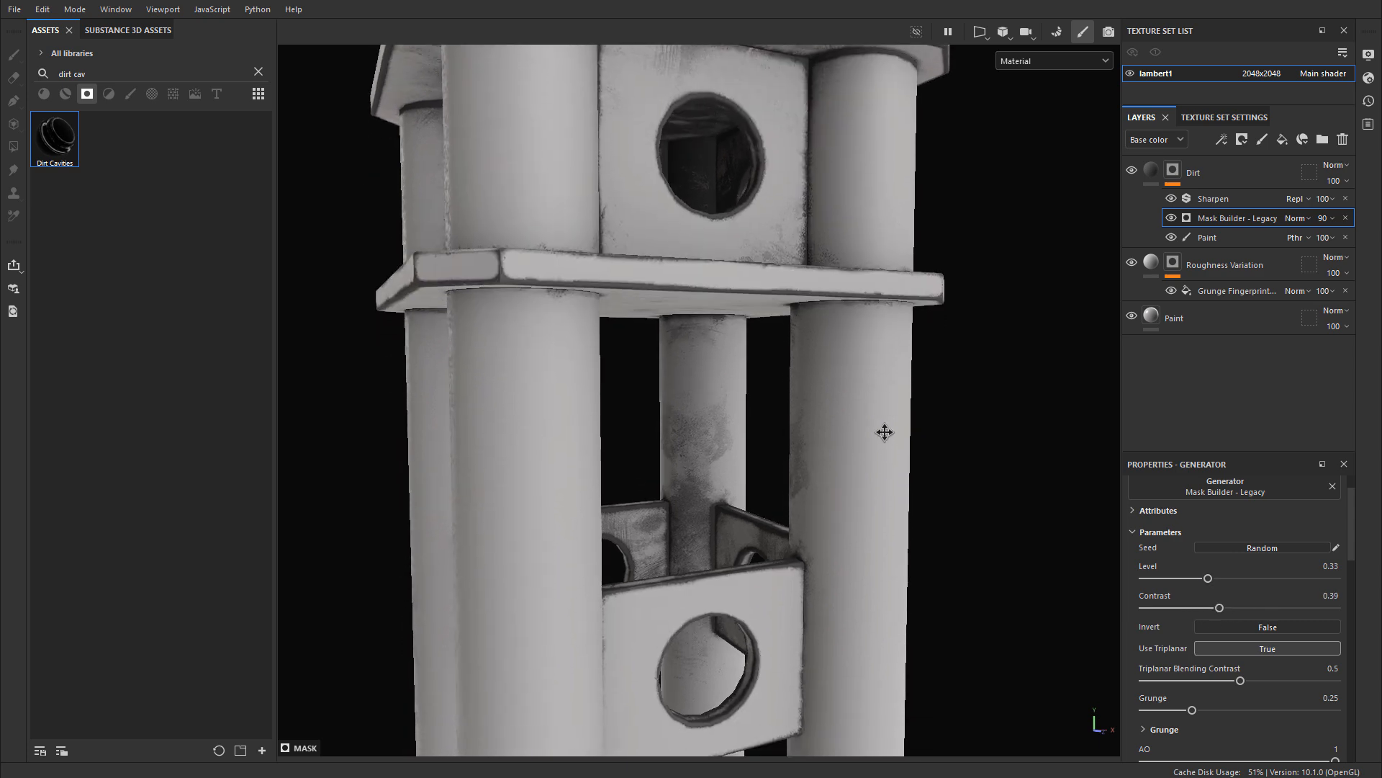
{"action": "left_click_drag", "start_coordinate": [885, 432], "coordinate": [908, 464], "text": "alt"}
Step: Set the grunge amount of the Dirt mask's Mask Builder - Legacy generator to 0.28
{"action": "scroll", "coordinate": [1217, 620], "scroll_direction": "down", "scroll_amount": 10}
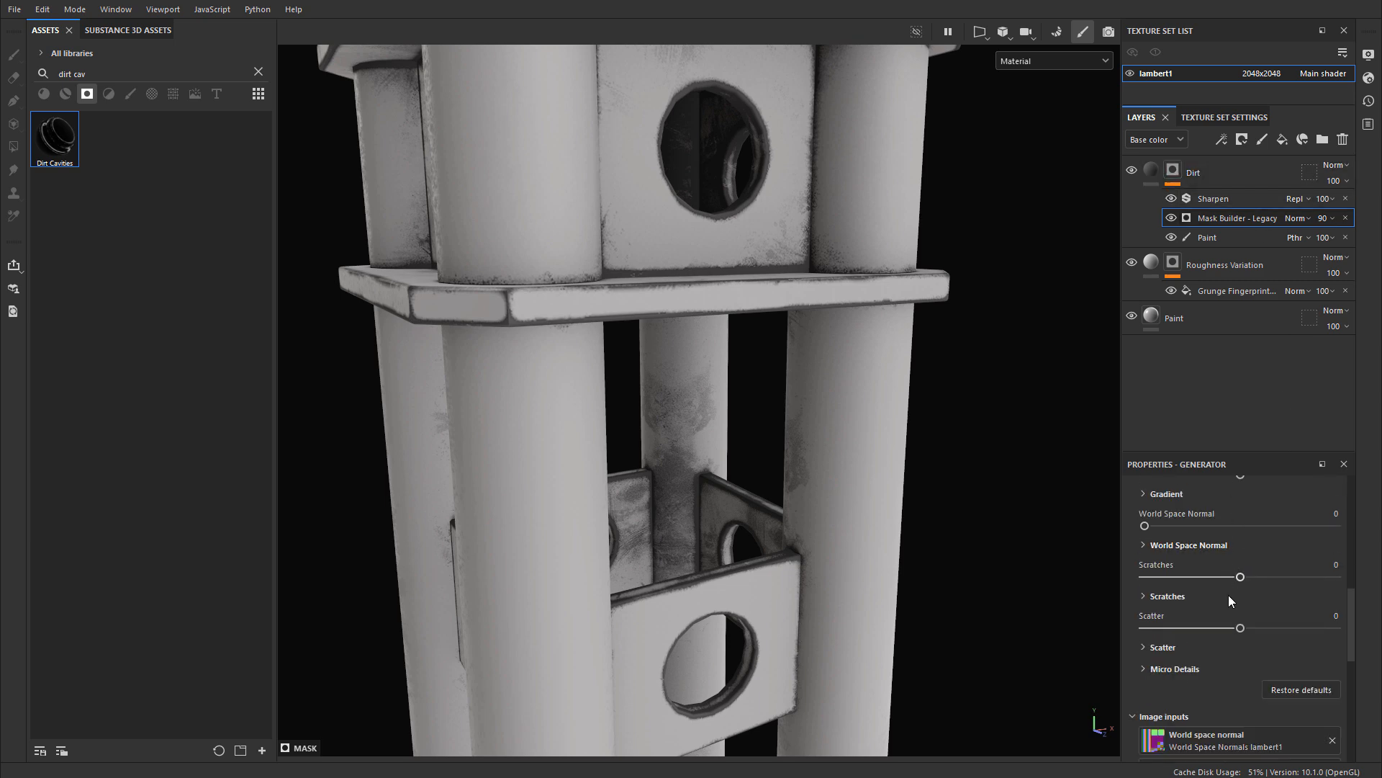
{"action": "scroll", "coordinate": [1247, 616], "scroll_direction": "up", "scroll_amount": 3}
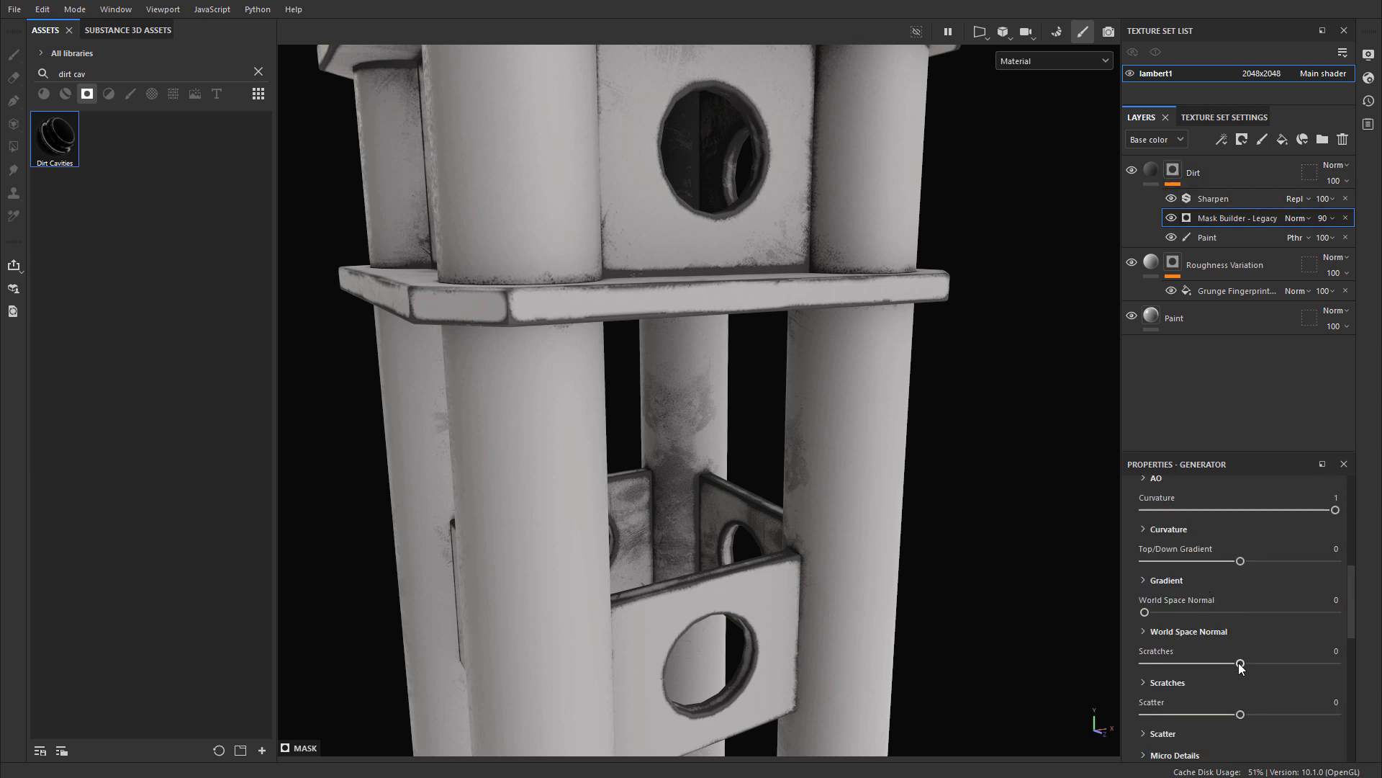
{"action": "scroll", "coordinate": [1249, 626], "scroll_direction": "up", "scroll_amount": 3}
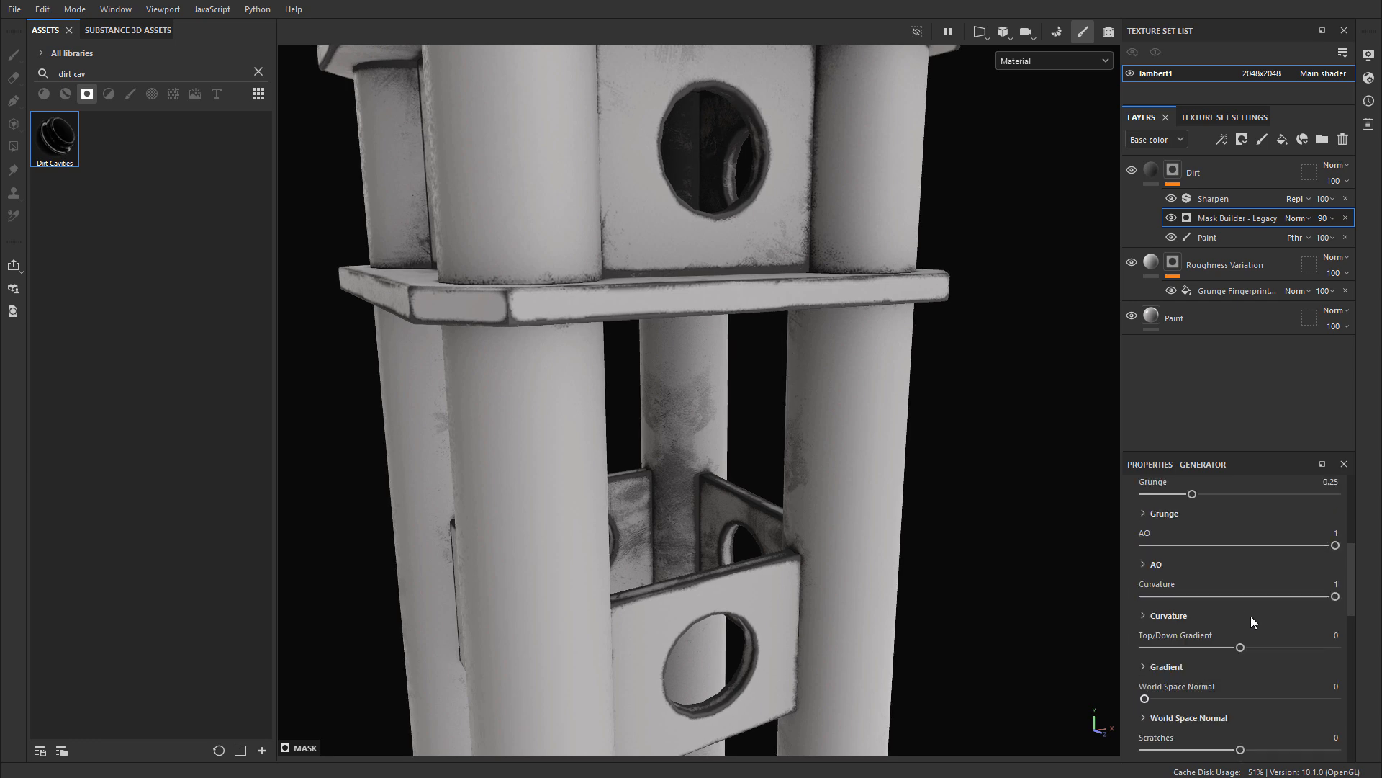
{"action": "scroll", "coordinate": [1251, 616], "scroll_direction": "up", "scroll_amount": 3}
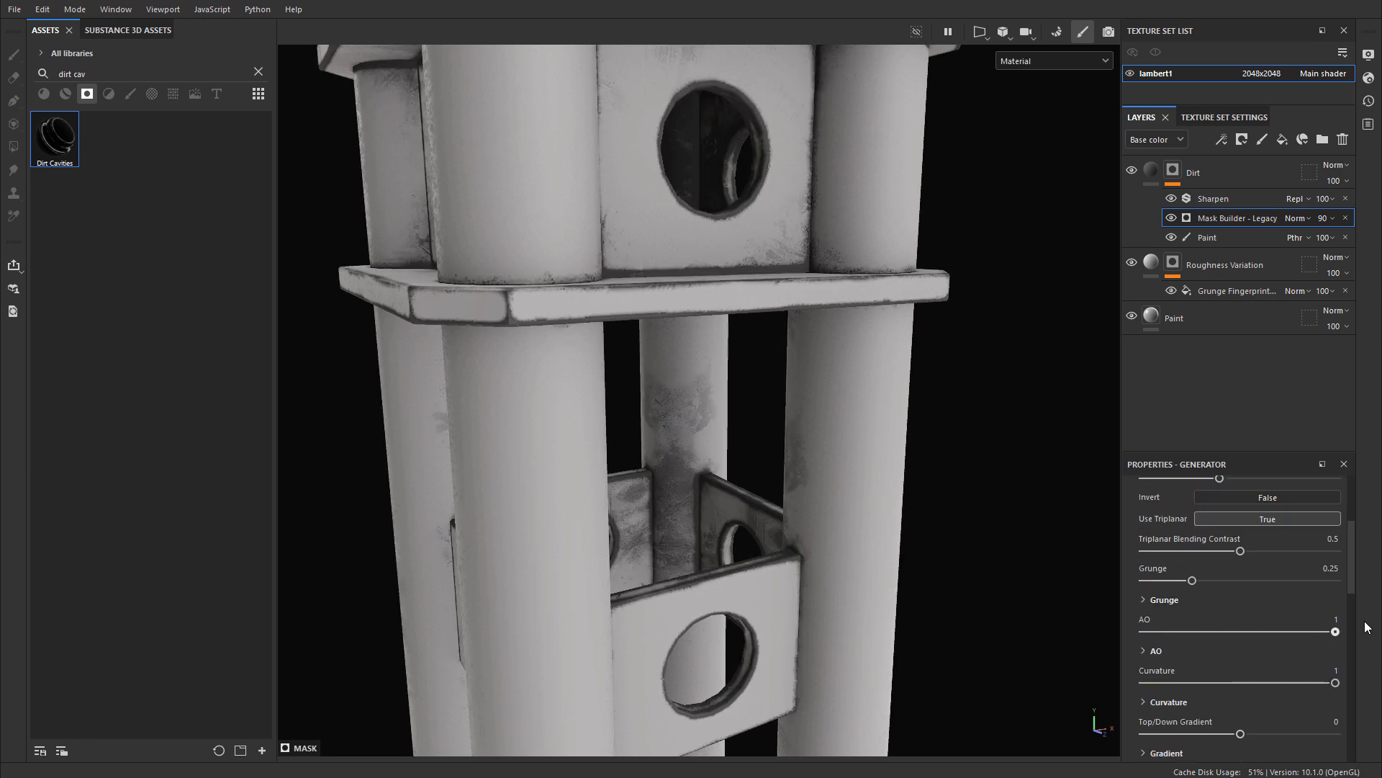
{"action": "scroll", "coordinate": [1278, 622], "scroll_direction": "up", "scroll_amount": 5}
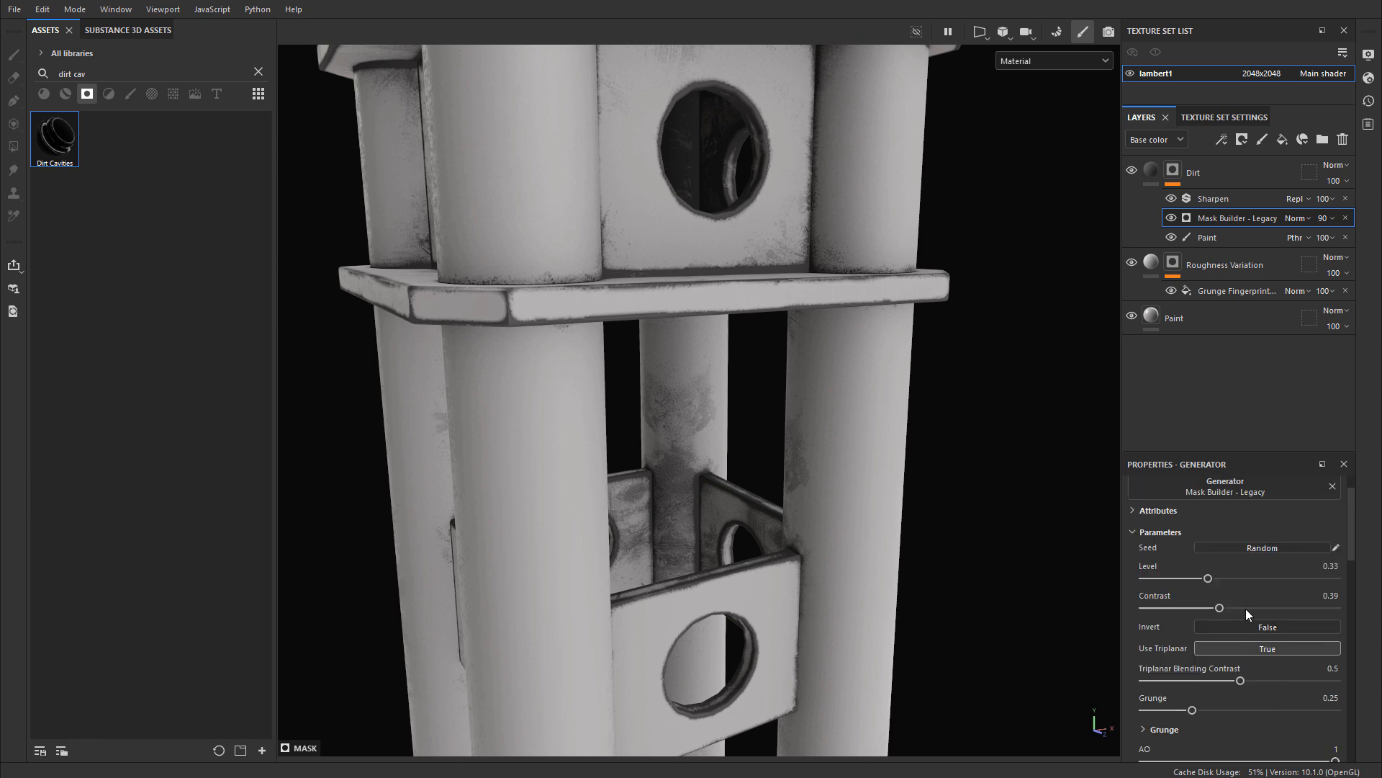
{"action": "scroll", "coordinate": [1281, 593], "scroll_direction": "down", "scroll_amount": 3}
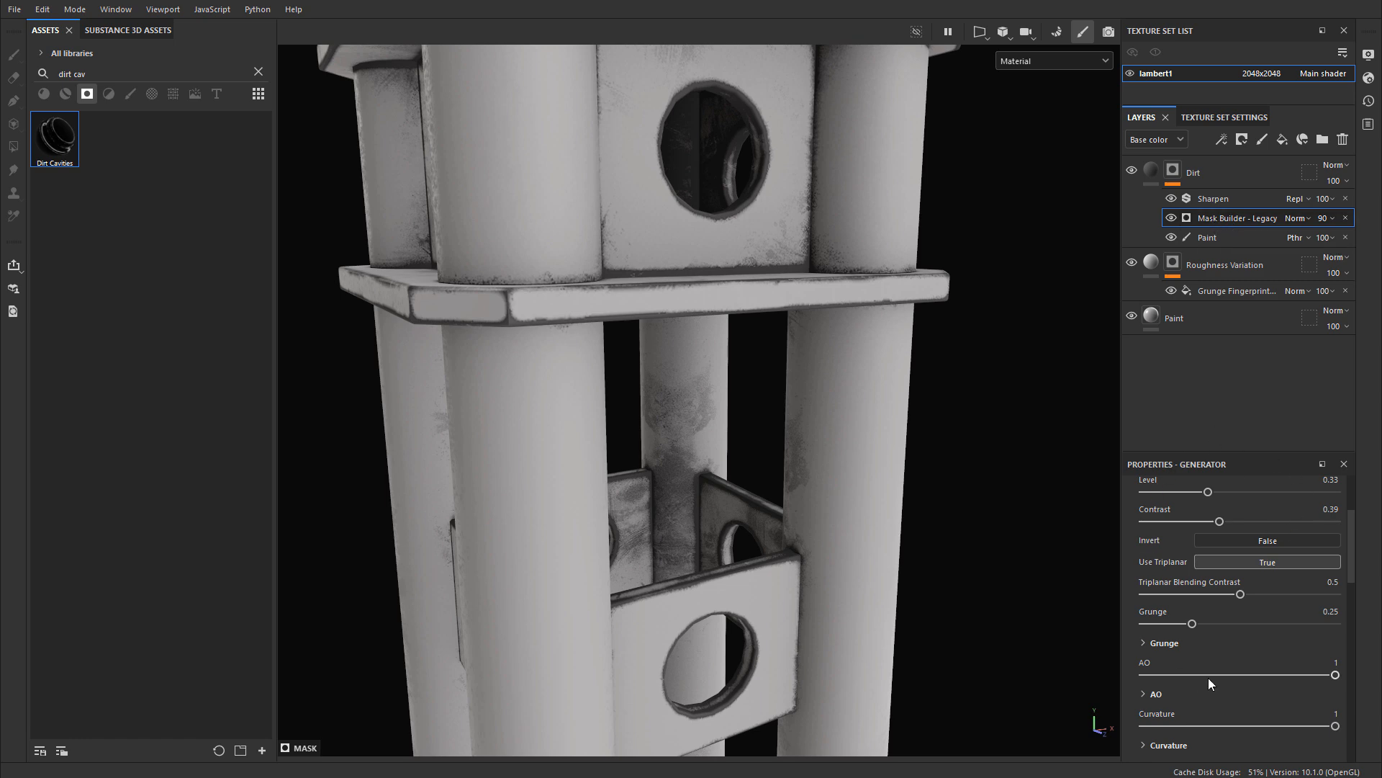
{"action": "scroll", "coordinate": [1208, 684], "scroll_direction": "down", "scroll_amount": 5}
{"action": "scroll", "coordinate": [1222, 646], "scroll_direction": "up", "scroll_amount": 8}
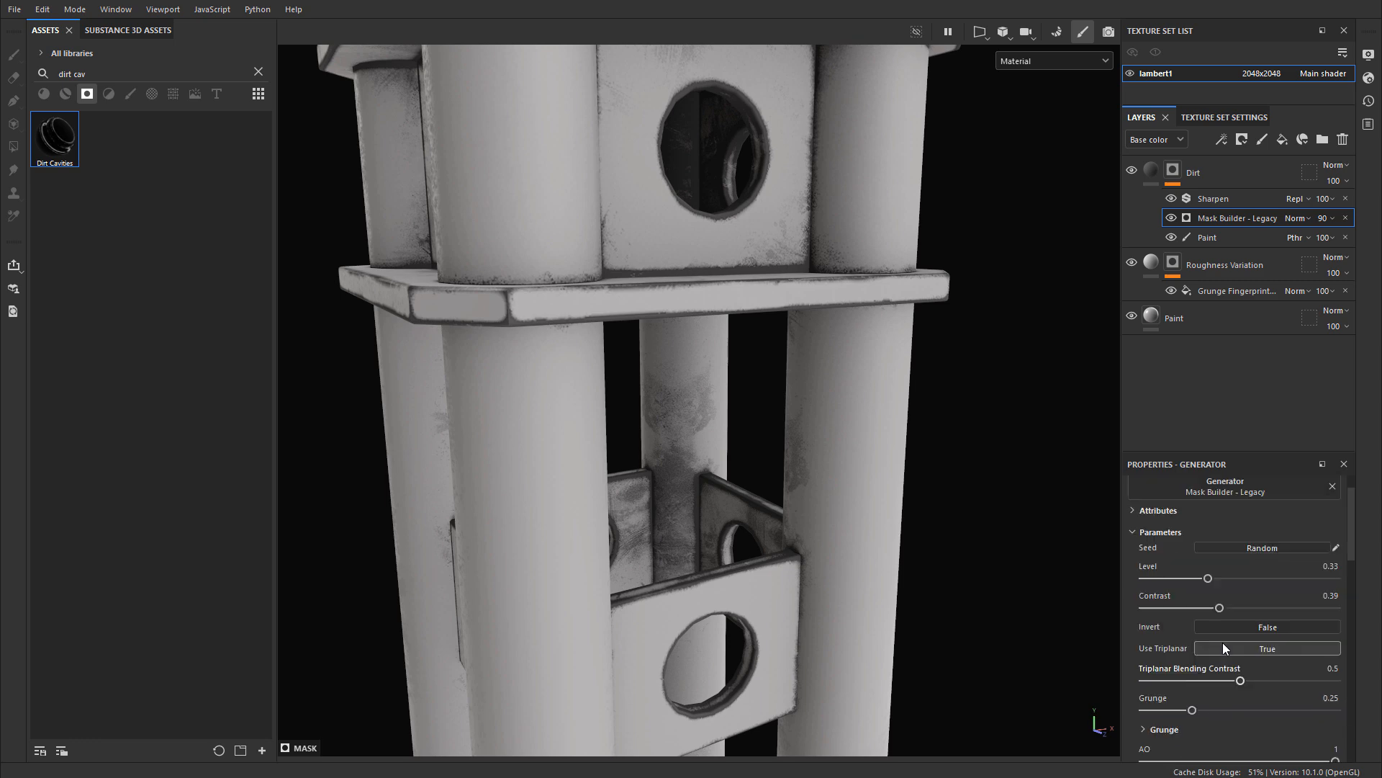
{"action": "scroll", "coordinate": [1180, 583], "scroll_direction": "down", "scroll_amount": 3}
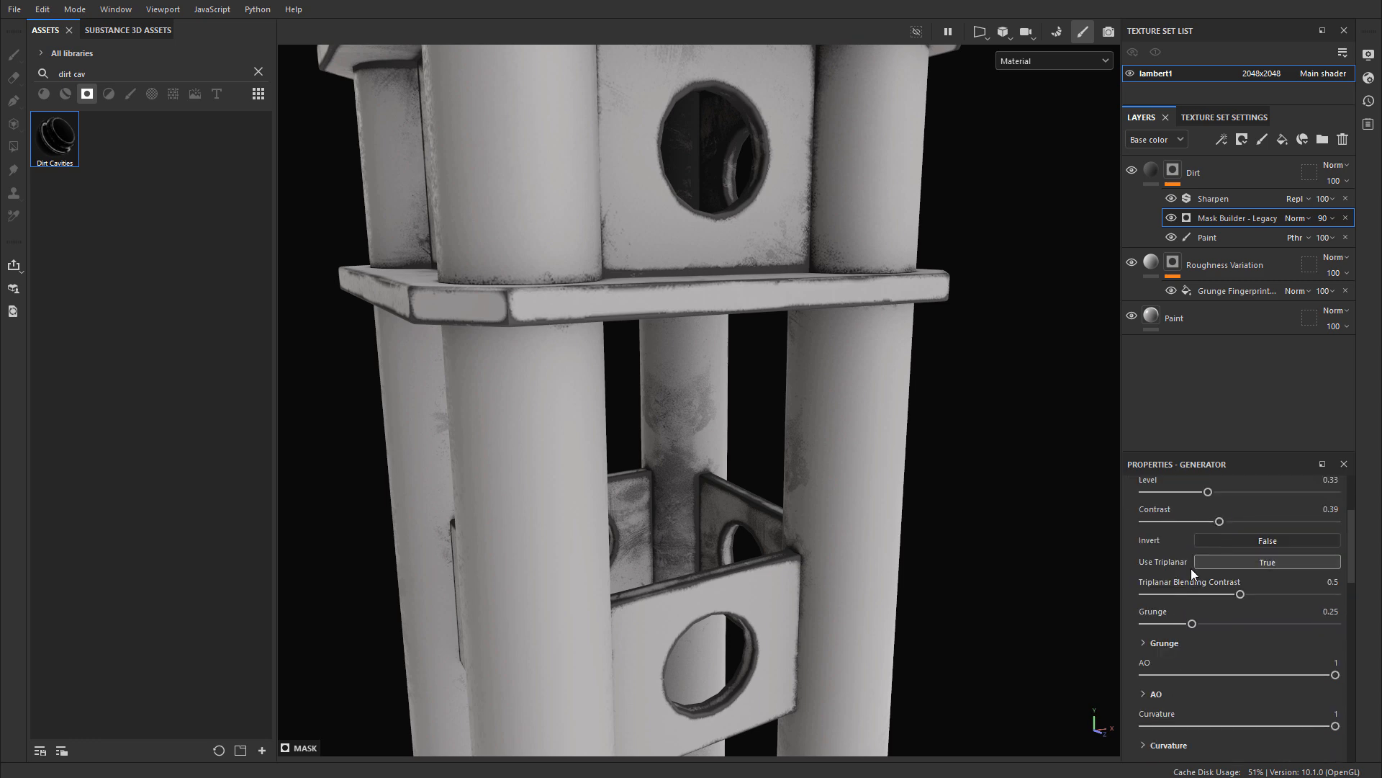
{"action": "mouse_move", "coordinate": [1192, 625]}
{"action": "left_mouse_down"}
{"action": "mouse_move", "coordinate": [1212, 622]}
{"action": "mouse_move", "coordinate": [1198, 631]}
{"action": "left_mouse_up"}
{"action": "scroll", "coordinate": [833, 402], "scroll_direction": "down", "scroll_amount": 3}
{"action": "left_click_drag", "start_coordinate": [833, 403], "coordinate": [799, 434], "text": "alt"}
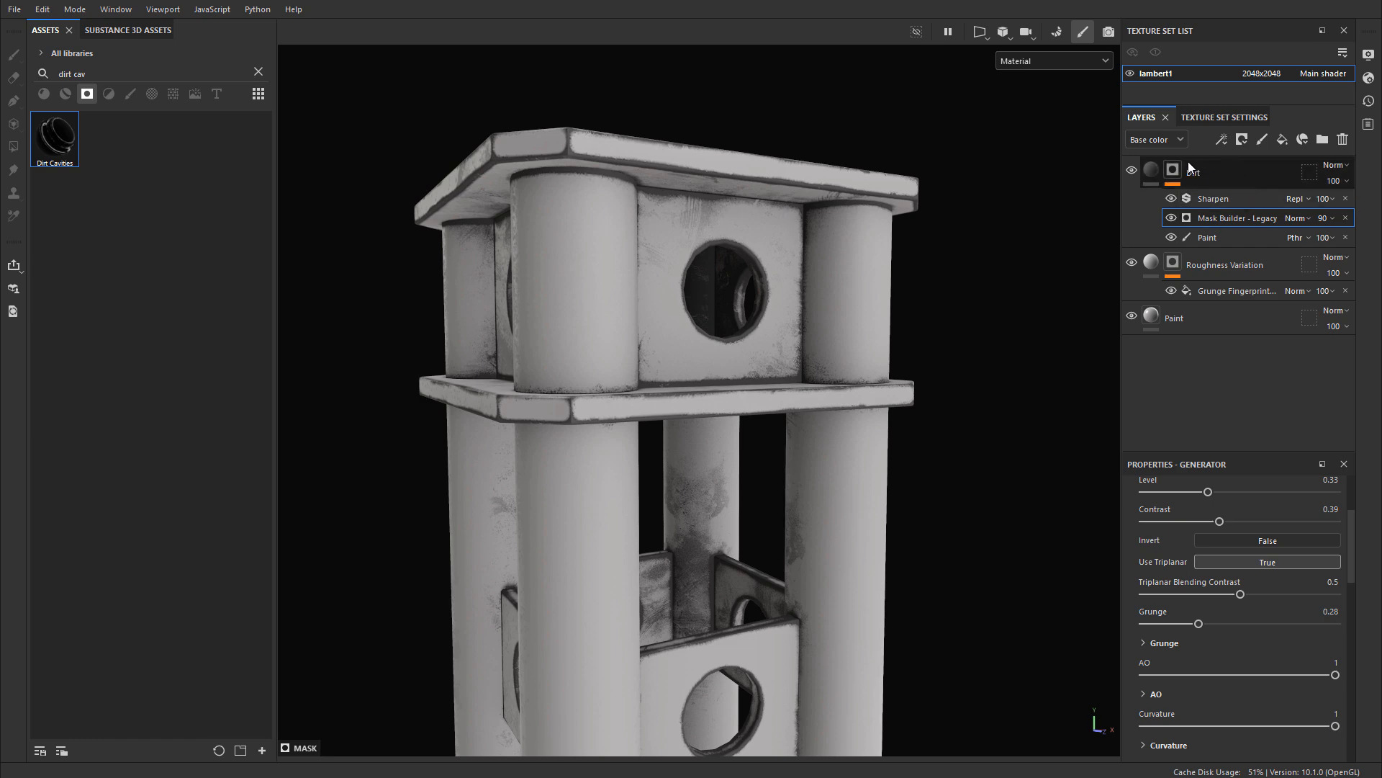
Step: Lighten the Dirt layer's base color to the grey 636161
{"action": "left_click", "coordinate": [1150, 170]}
{"action": "left_click", "coordinate": [1243, 657]}
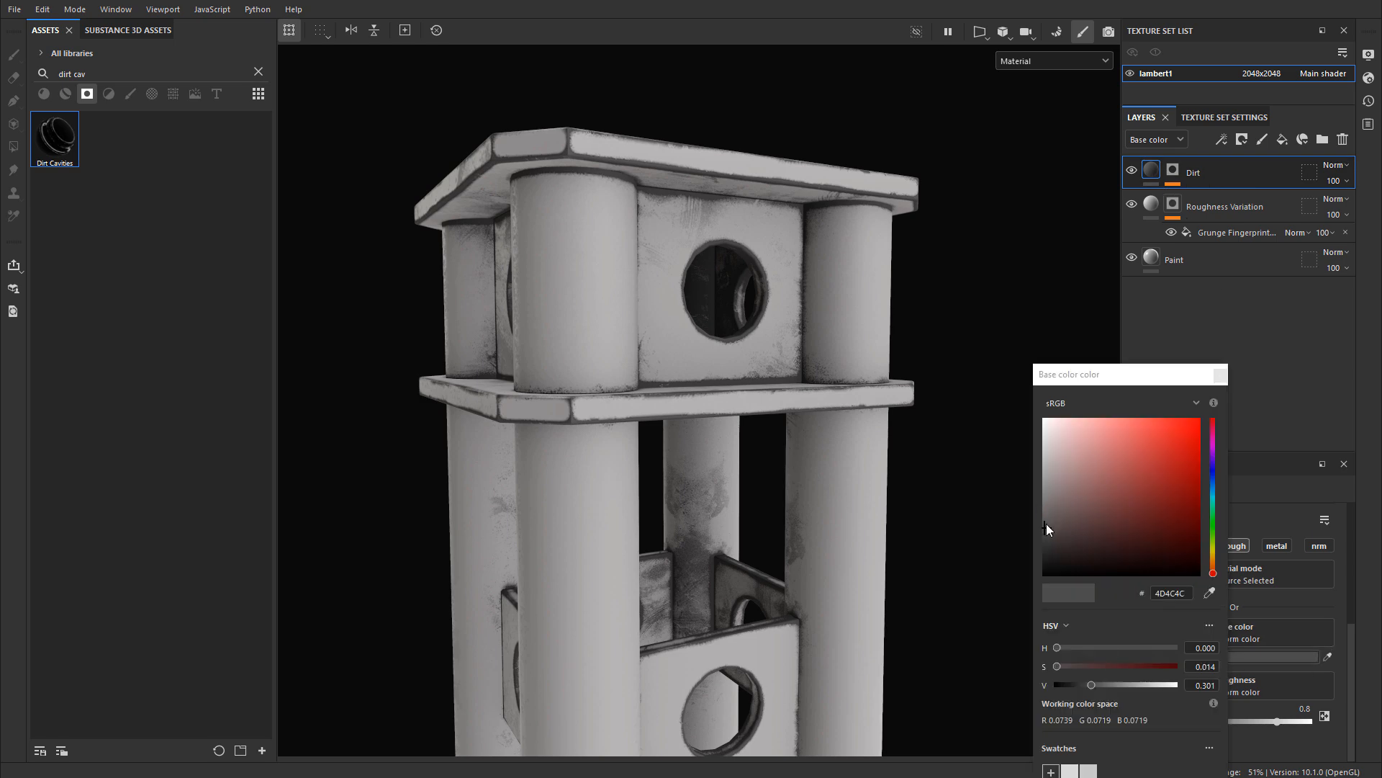
{"action": "mouse_move", "coordinate": [1047, 525]}
{"action": "left_mouse_down"}
{"action": "mouse_move", "coordinate": [1044, 494]}
{"action": "mouse_move", "coordinate": [1048, 507]}
{"action": "mouse_move", "coordinate": [1046, 495]}
{"action": "mouse_move", "coordinate": [1114, 513]}
{"action": "mouse_move", "coordinate": [1077, 535]}
{"action": "mouse_move", "coordinate": [1104, 534]}
{"action": "mouse_move", "coordinate": [1044, 500]}
{"action": "mouse_move", "coordinate": [1043, 515]}
{"action": "left_mouse_up"}
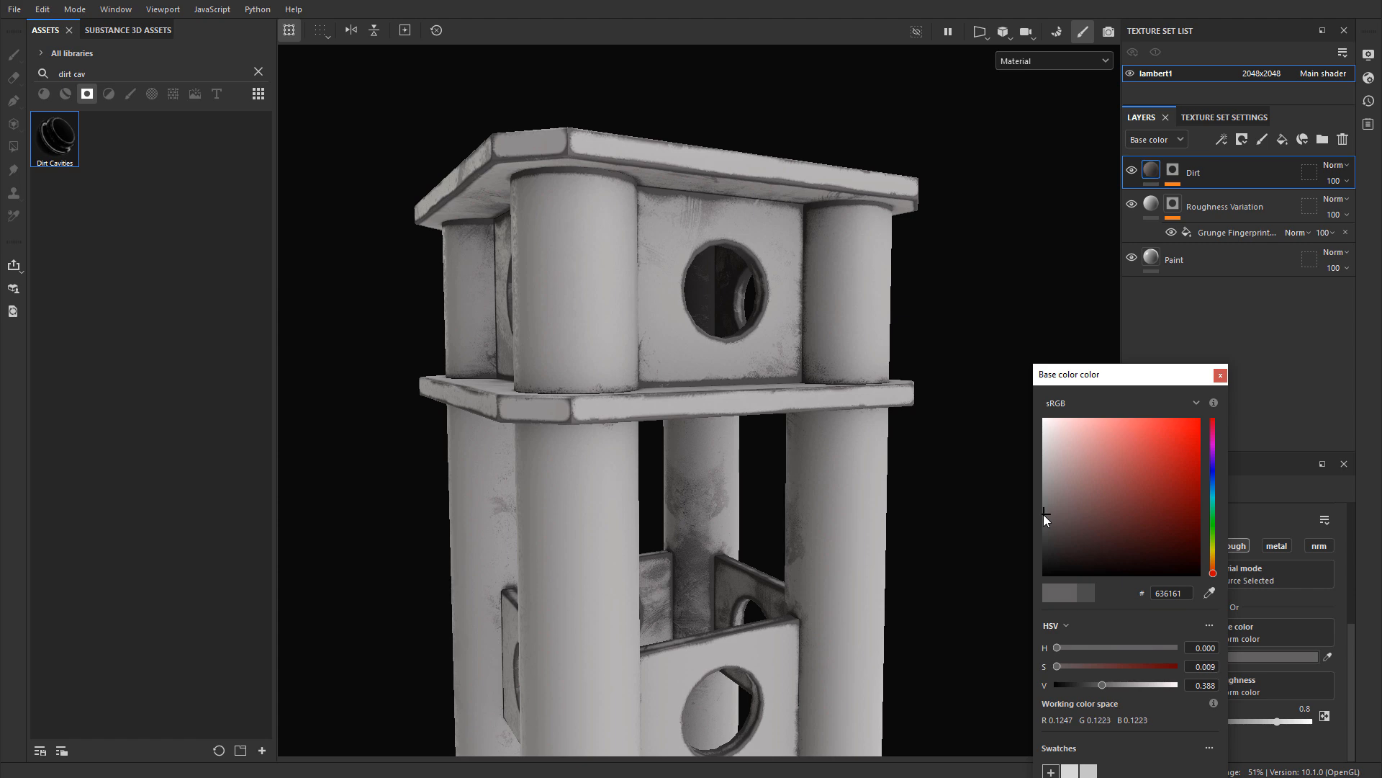
{"action": "left_click", "coordinate": [1220, 375]}
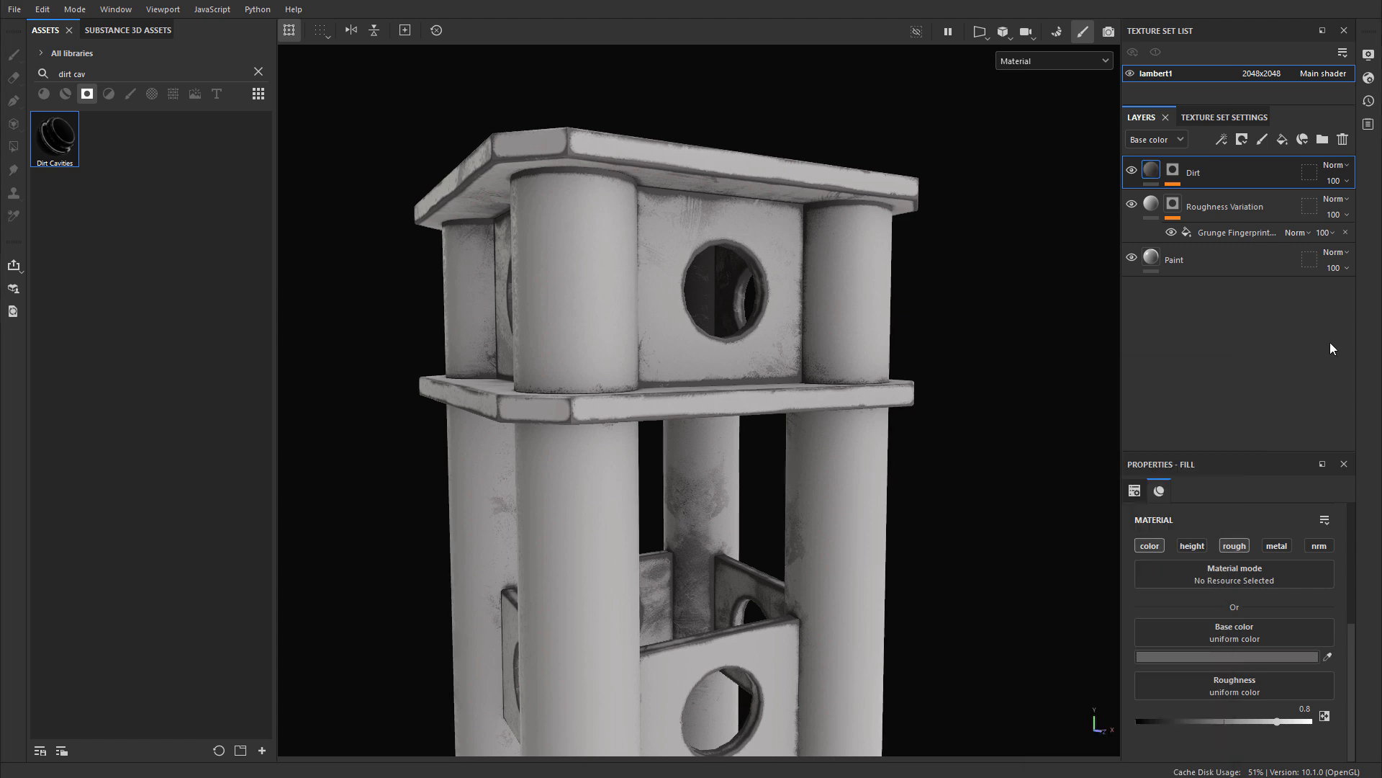
Step: Return to the Dirt mask's Mask Builder - Legacy generator and set its level to 0.4
{"action": "left_click", "coordinate": [1174, 174]}
{"action": "left_click", "coordinate": [1238, 219]}
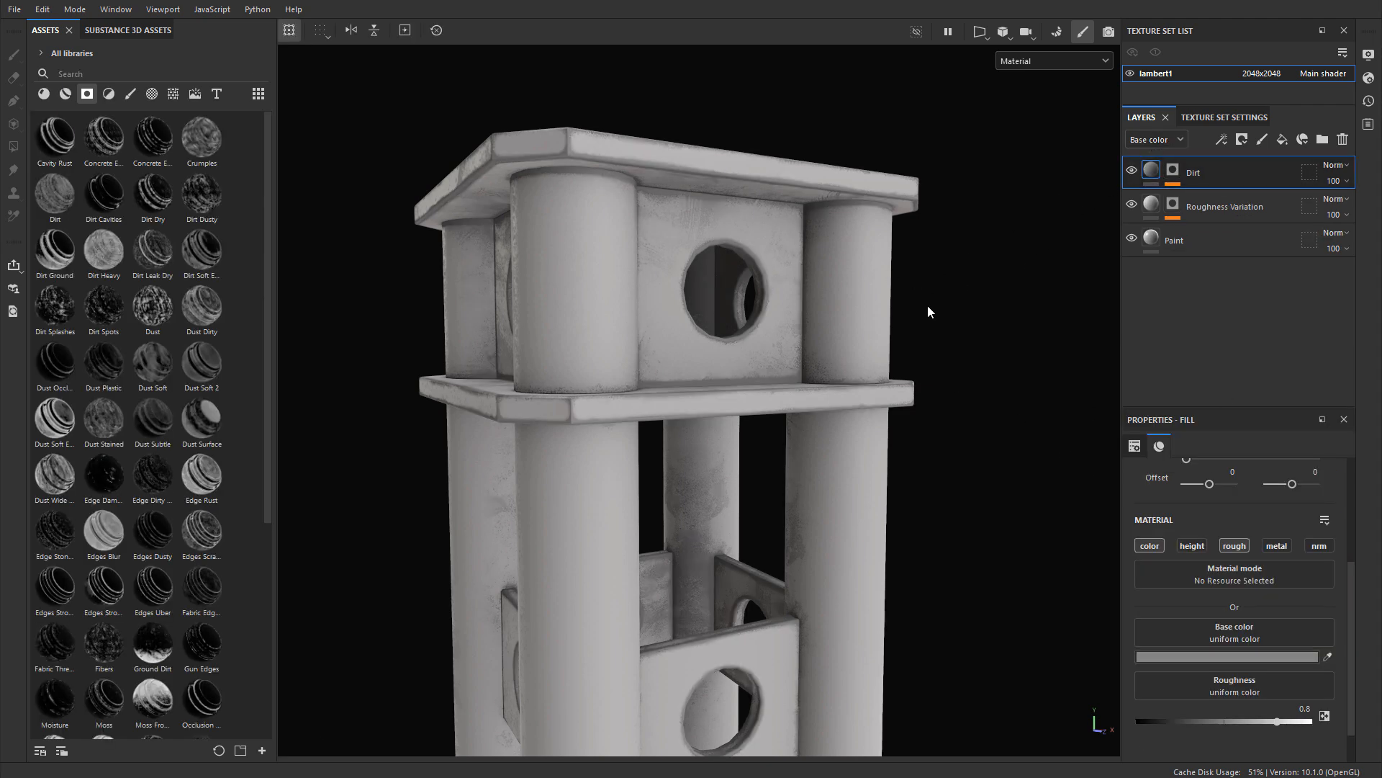
{"action": "middle_click_drag", "start_coordinate": [927, 315], "coordinate": [919, 291], "text": "alt"}
{"action": "left_click", "coordinate": [1173, 175]}
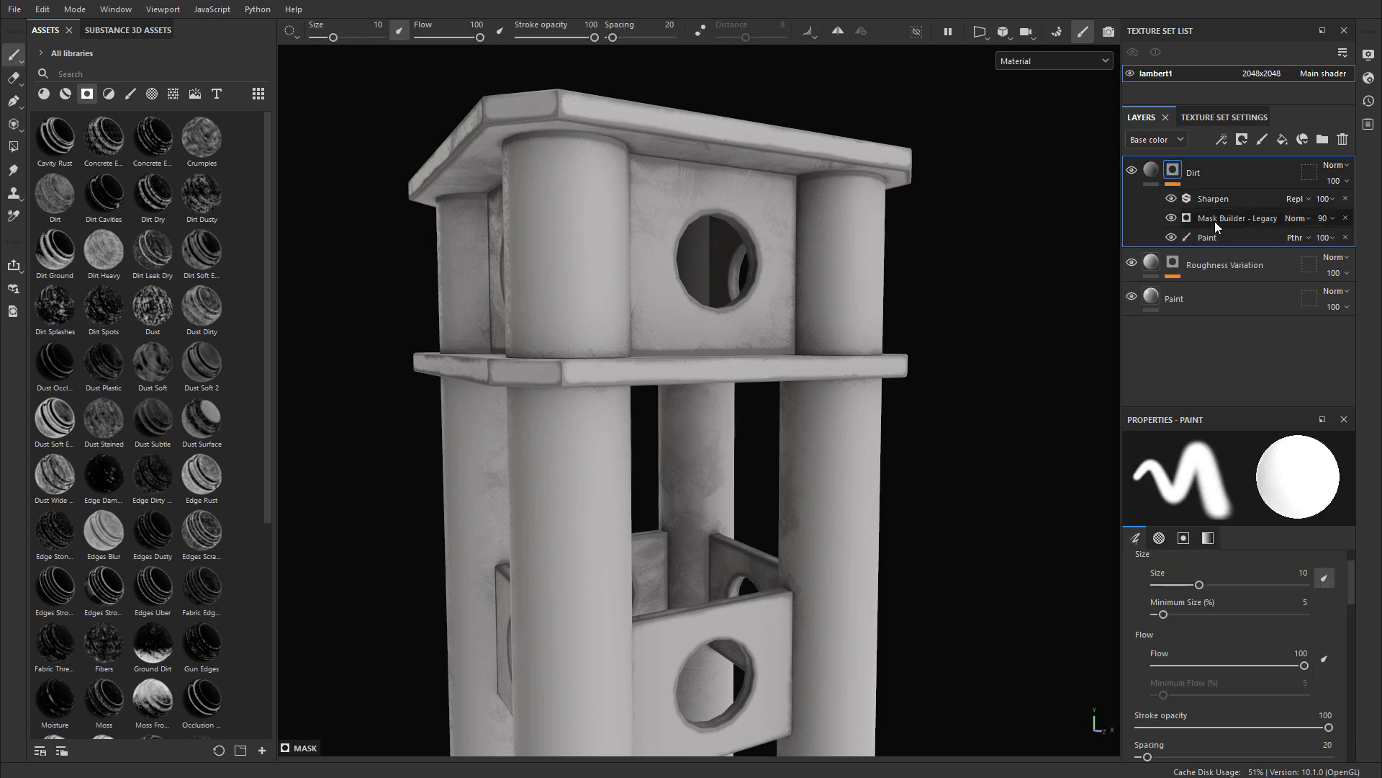
{"action": "left_click", "coordinate": [1220, 216]}
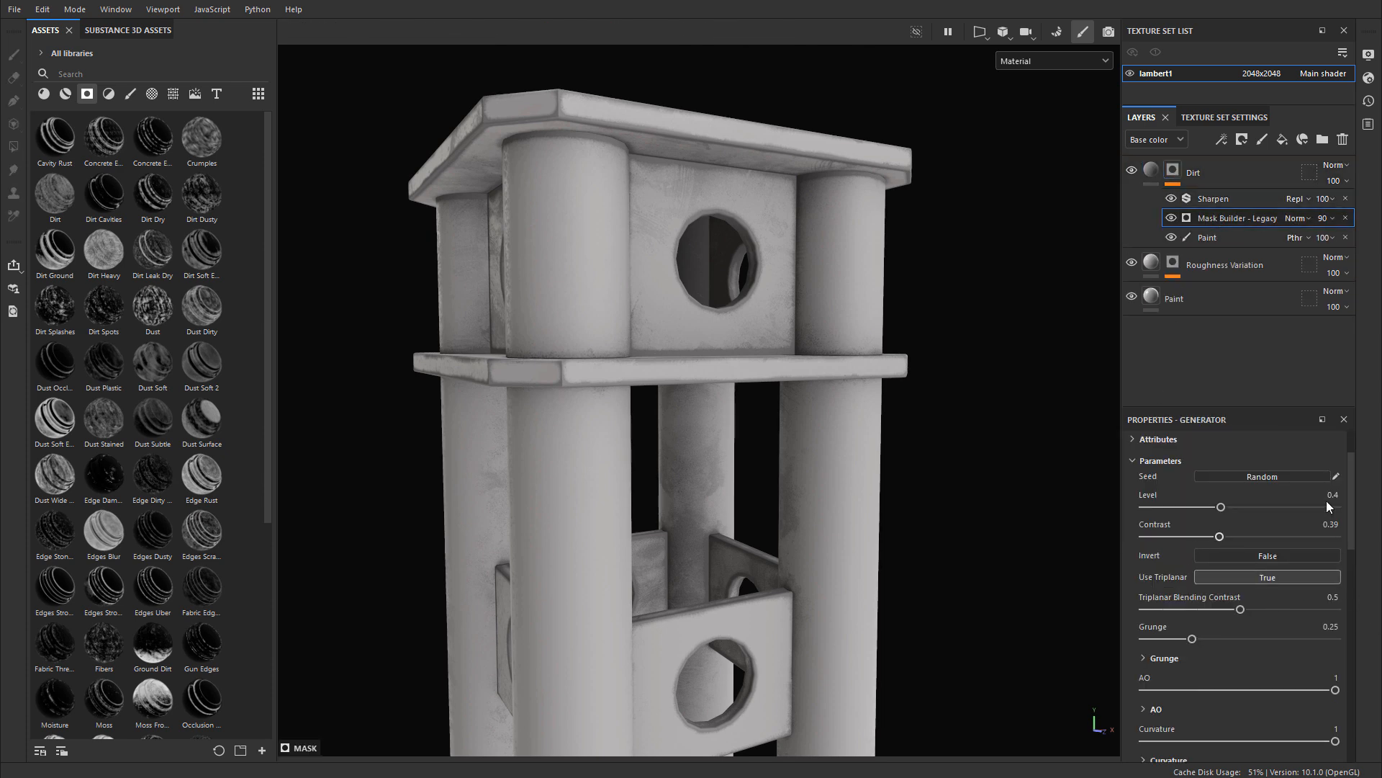
Step: Examine the dirt on the support's top plate, columns and brackets from several sides, up close and from a distance
{"action": "left_click_drag", "start_coordinate": [693, 343], "coordinate": [846, 326], "text": "alt"}
{"action": "scroll", "coordinate": [722, 348], "scroll_direction": "up", "scroll_amount": 3}
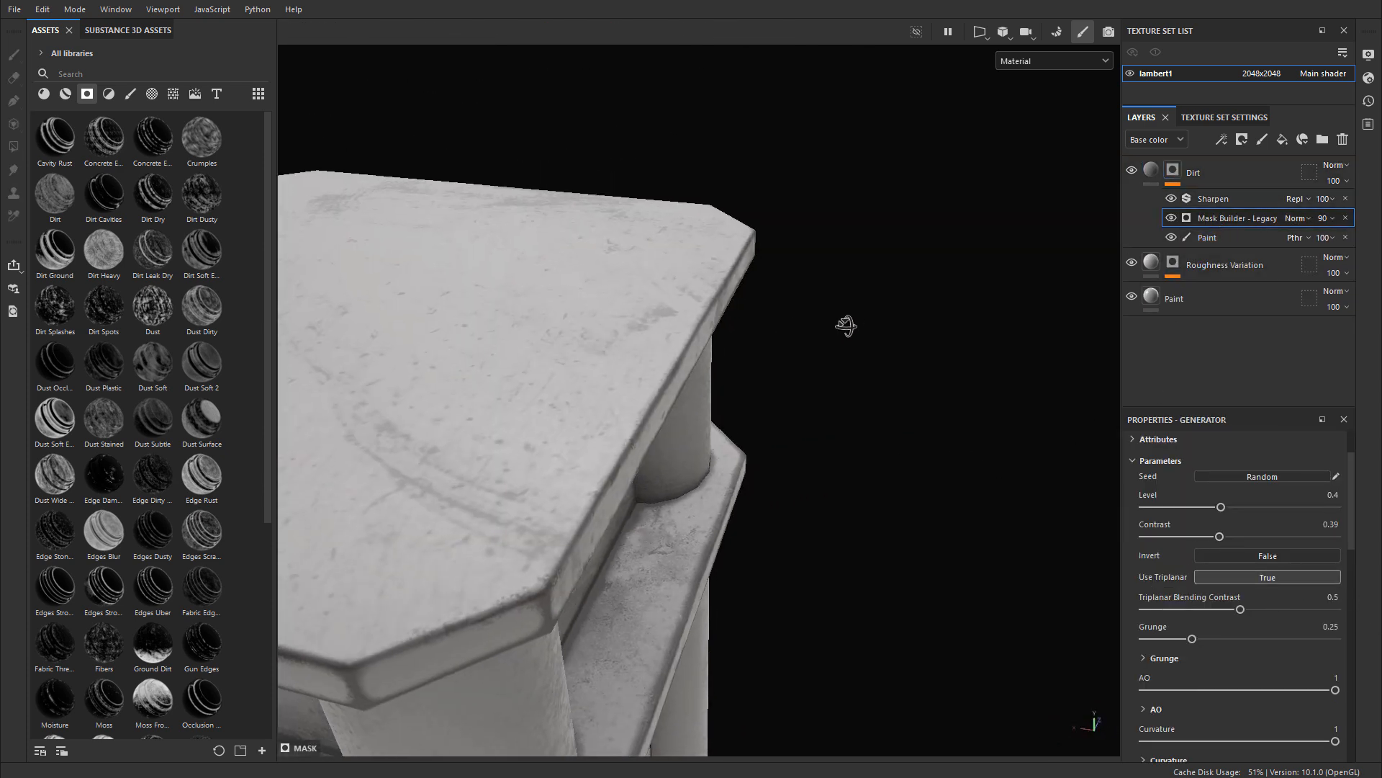
{"action": "scroll", "coordinate": [673, 394], "scroll_direction": "down", "scroll_amount": 3}
{"action": "left_click_drag", "start_coordinate": [673, 395], "coordinate": [638, 216], "text": "alt"}
{"action": "middle_click_drag", "start_coordinate": [940, 440], "coordinate": [828, 425], "text": "alt"}
{"action": "left_click_drag", "start_coordinate": [828, 425], "coordinate": [504, 303], "text": "alt"}
{"action": "right_click_drag", "start_coordinate": [504, 302], "coordinate": [324, 396], "text": "alt"}
{"action": "middle_click_drag", "start_coordinate": [842, 677], "coordinate": [792, 208], "text": "alt"}
{"action": "right_click_drag", "start_coordinate": [792, 209], "coordinate": [683, 300], "text": "alt"}
{"action": "left_click_drag", "start_coordinate": [683, 299], "coordinate": [374, 346], "text": "alt"}
{"action": "right_click_drag", "start_coordinate": [374, 345], "coordinate": [309, 388], "text": "alt"}
{"action": "middle_click_drag", "start_coordinate": [817, 158], "coordinate": [782, 374], "text": "alt"}
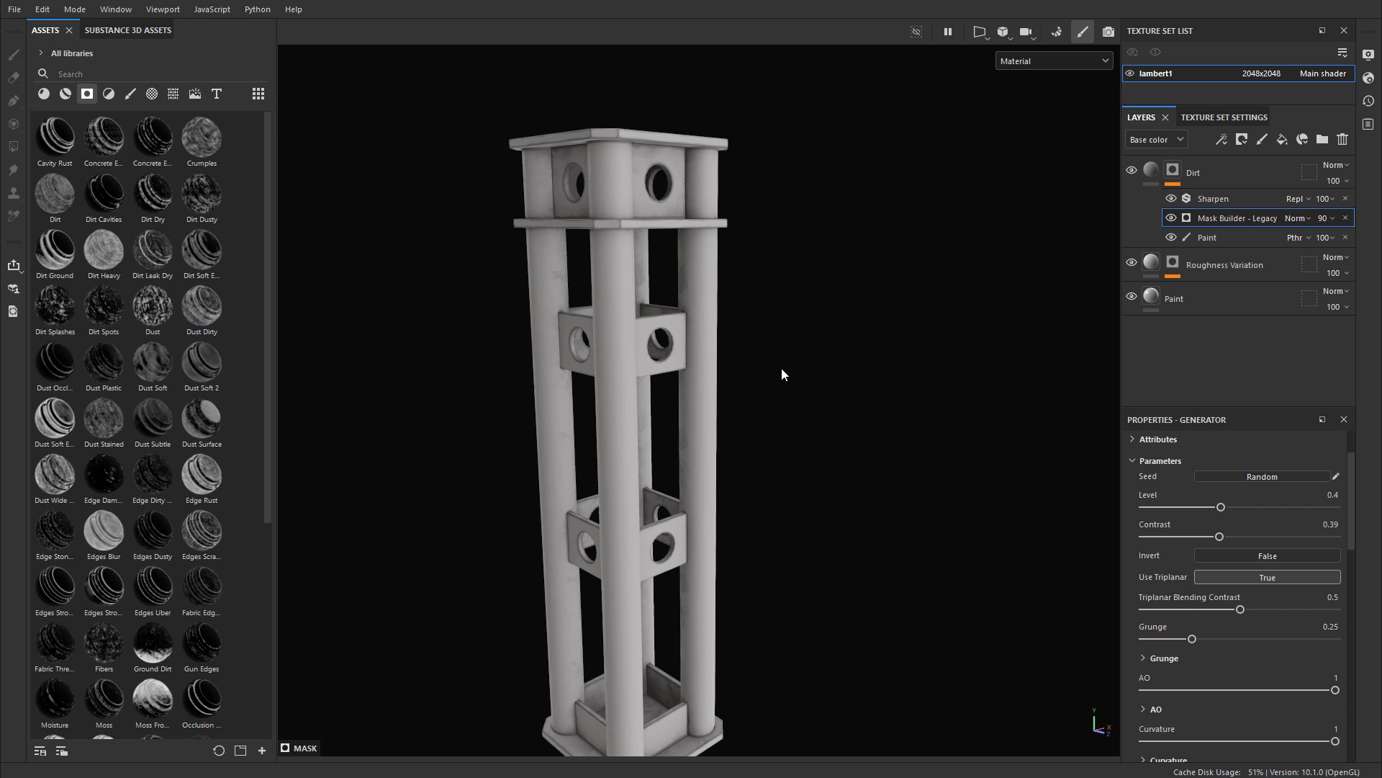
Step: Hide the Dirt and Roughness Variation layers
{"action": "left_click", "coordinate": [1131, 170]}
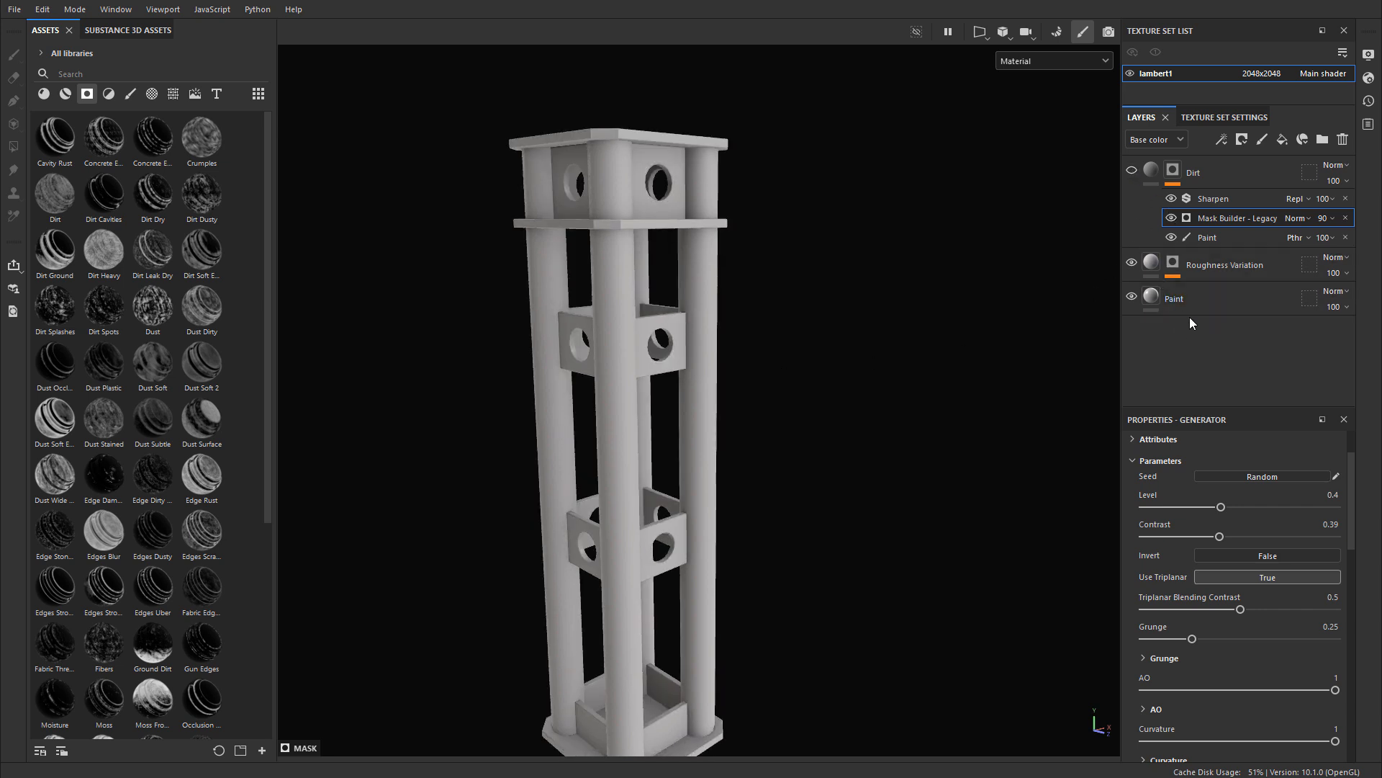
{"action": "left_click", "coordinate": [1207, 298]}
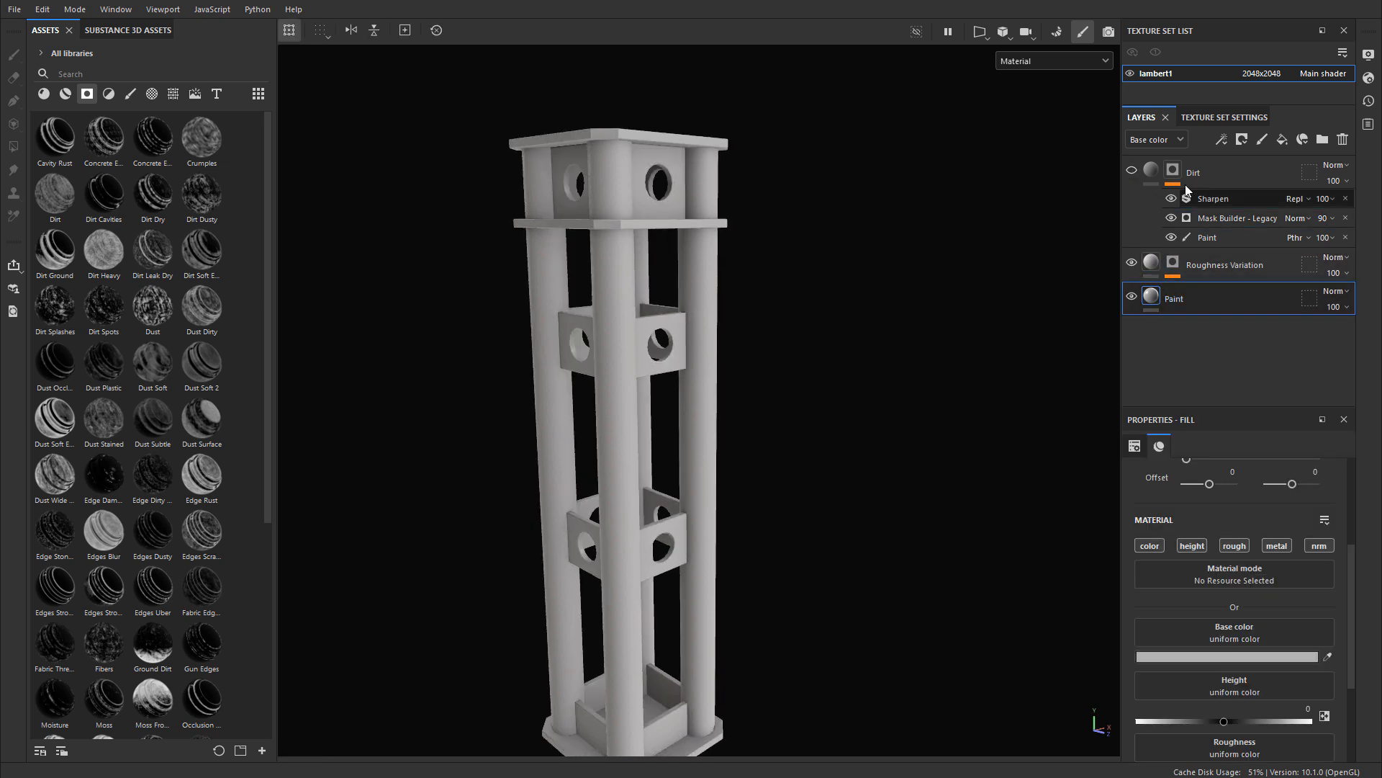
{"action": "left_click", "coordinate": [1237, 167]}
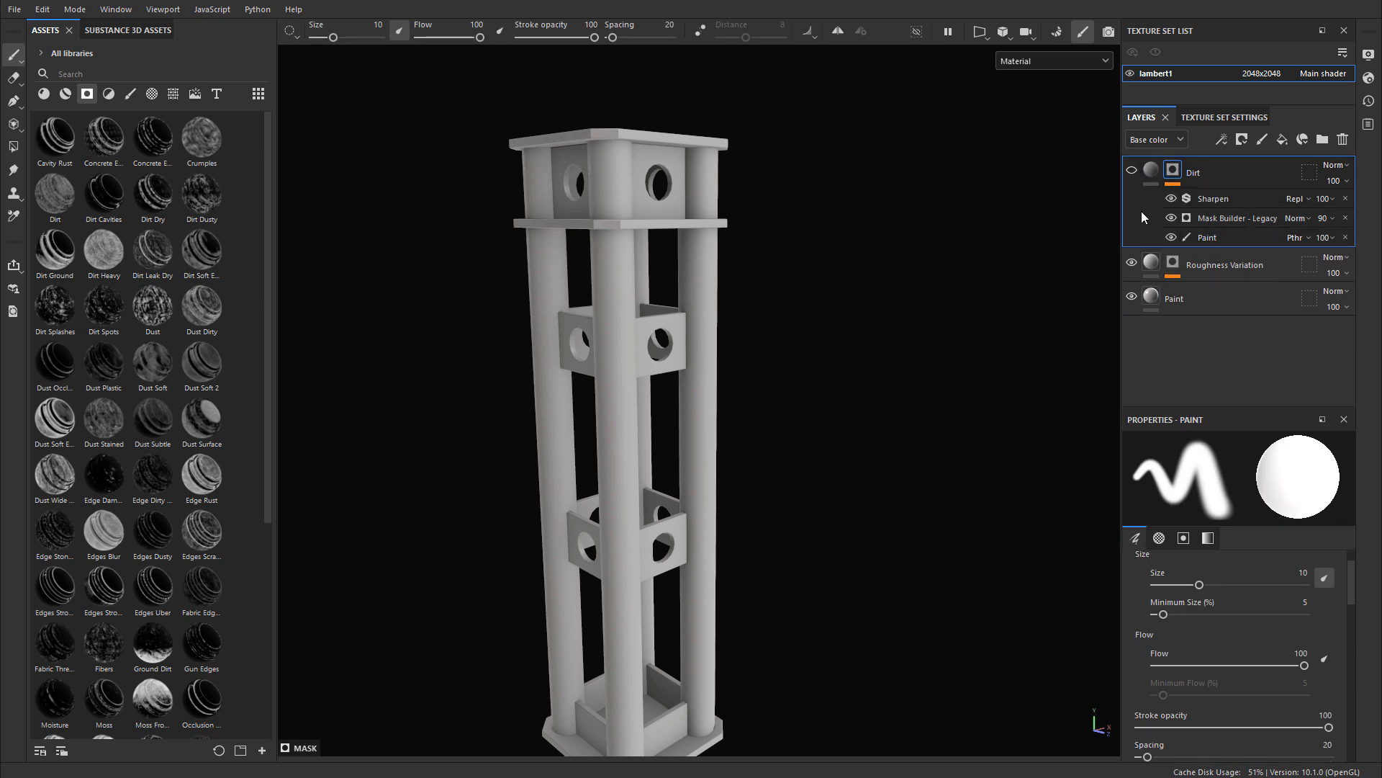
{"action": "left_click", "coordinate": [1152, 297]}
{"action": "left_click", "coordinate": [1132, 263]}
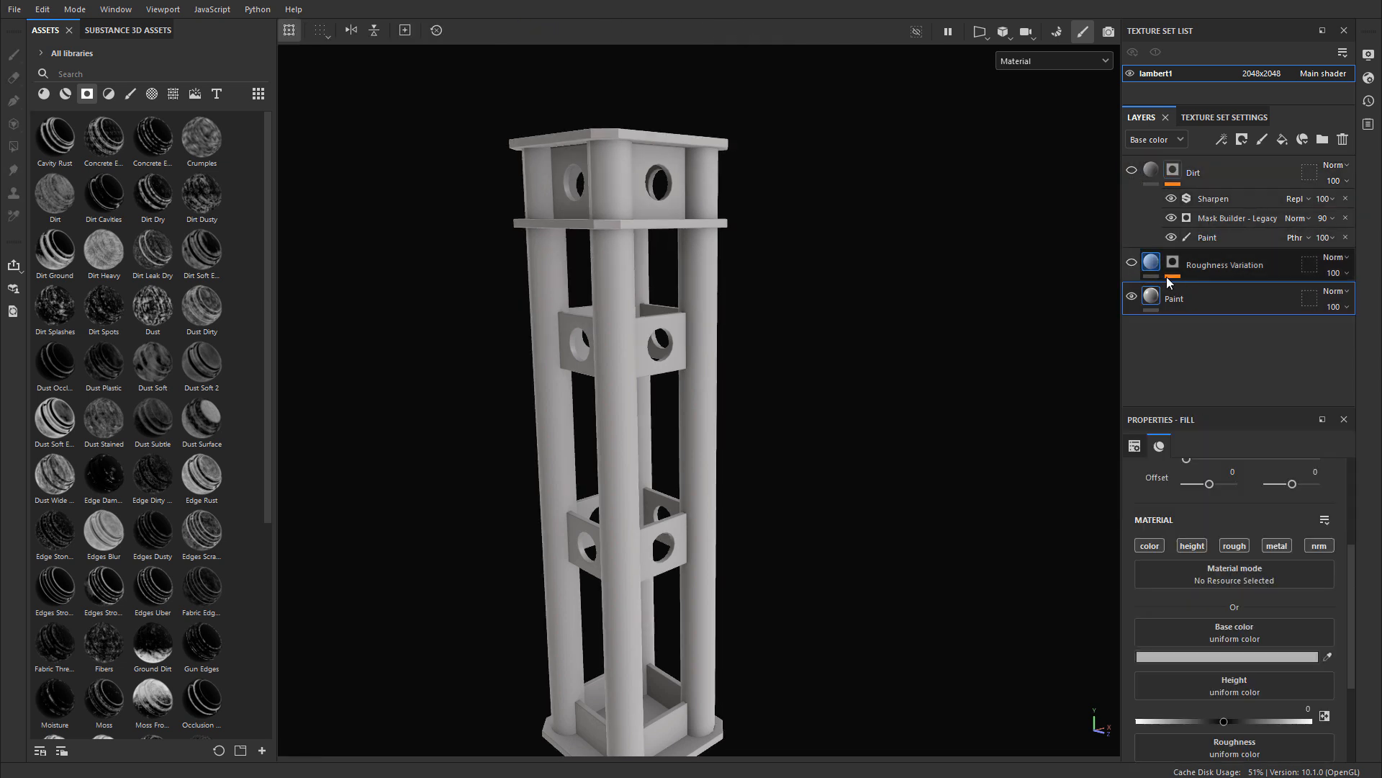
Step: Add a fill layer named Steel beneath the Paint layer and hide the Paint layer
{"action": "left_click", "coordinate": [1283, 140]}
{"action": "left_click_drag", "start_coordinate": [1259, 308], "coordinate": [1216, 357]}
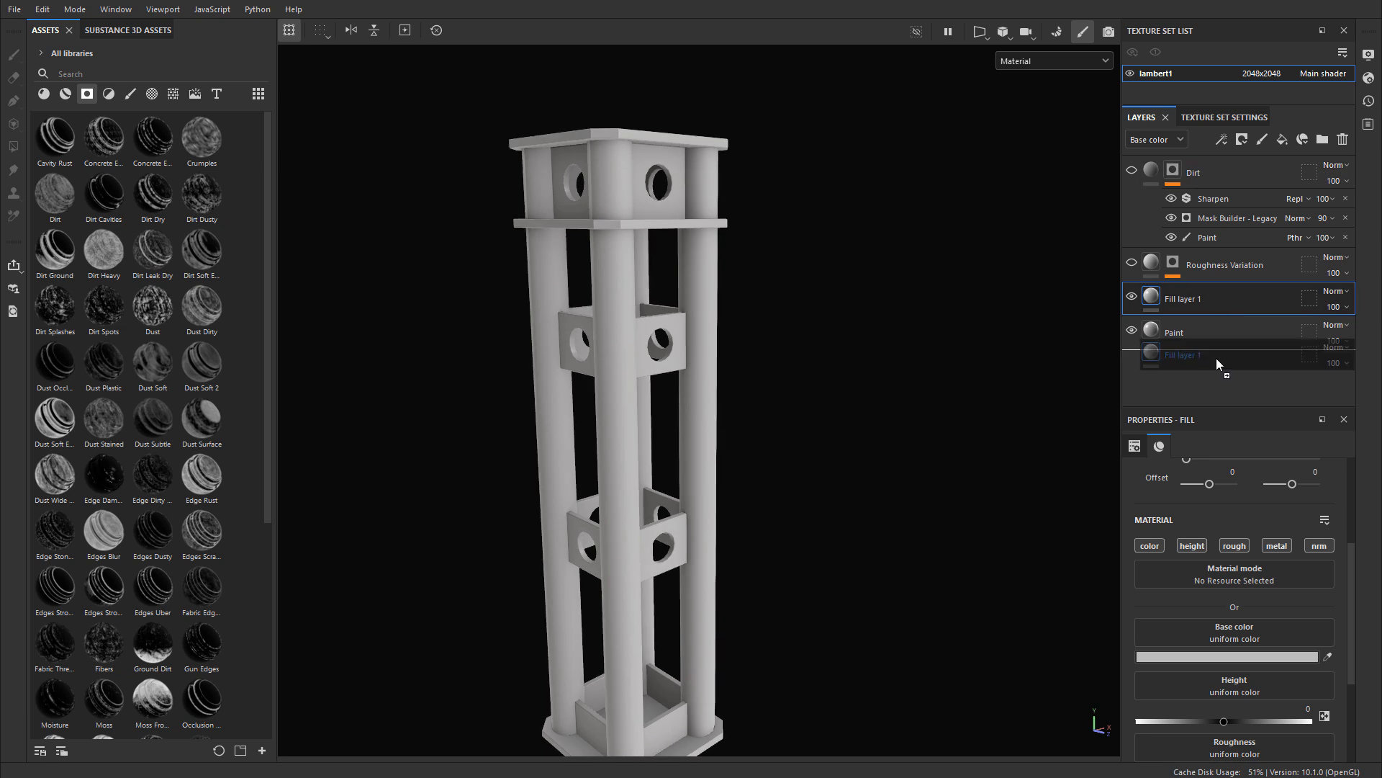
{"action": "double_click", "coordinate": [1195, 332]}
{"action": "type", "text": "Ste"}
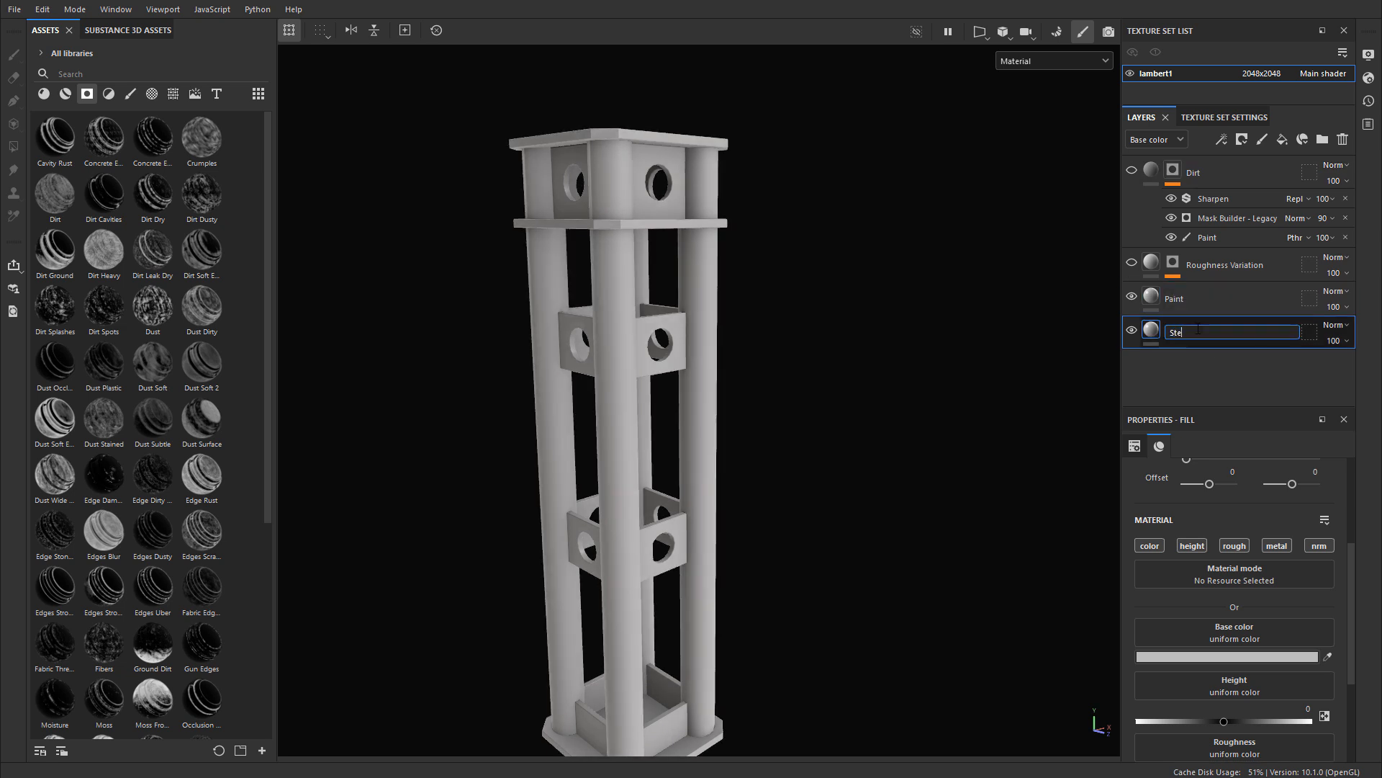
{"action": "type", "text": "el"}
{"action": "key", "text": "Return"}
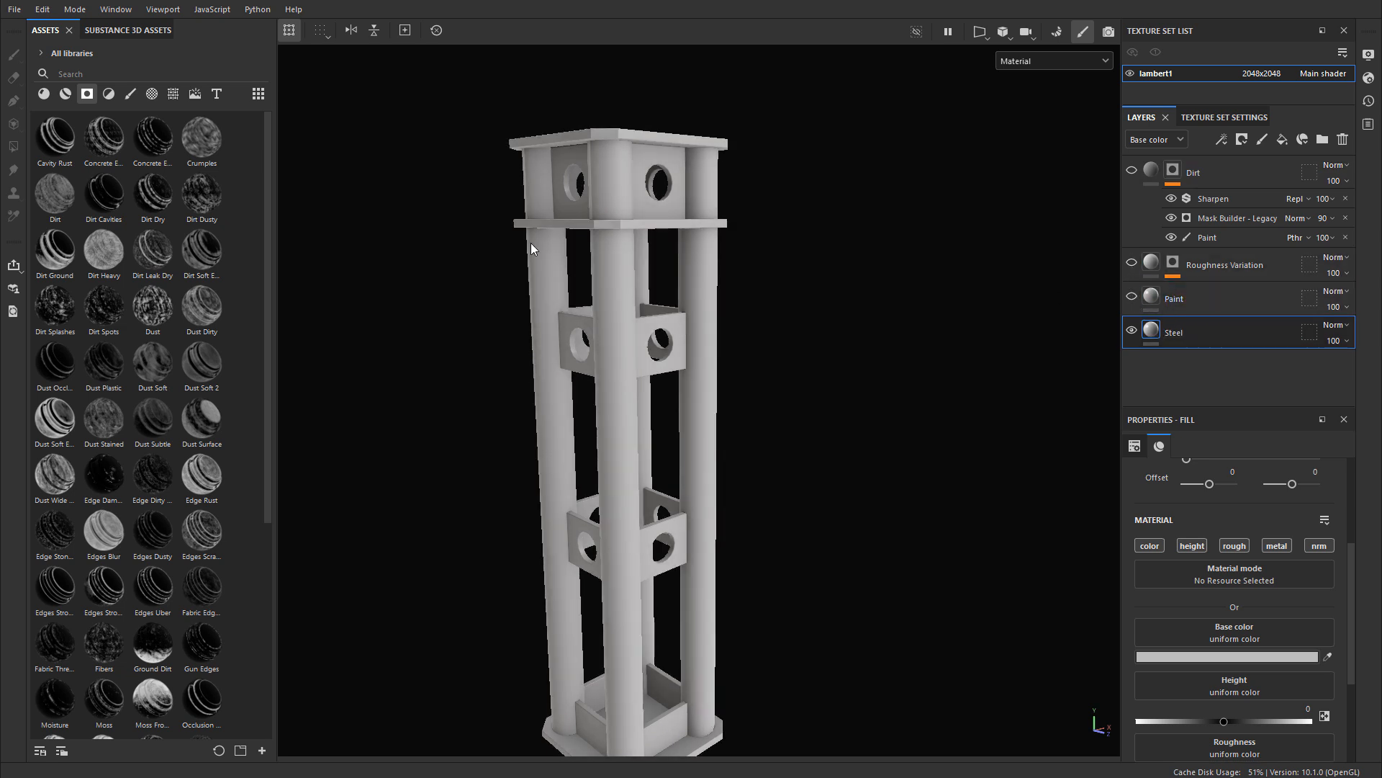
Step: Make the Steel layer fully metallic by setting its metallic value to 1
{"action": "scroll", "coordinate": [531, 248], "scroll_direction": "up", "scroll_amount": 1}
{"action": "scroll", "coordinate": [1293, 663], "scroll_direction": "down", "scroll_amount": 2}
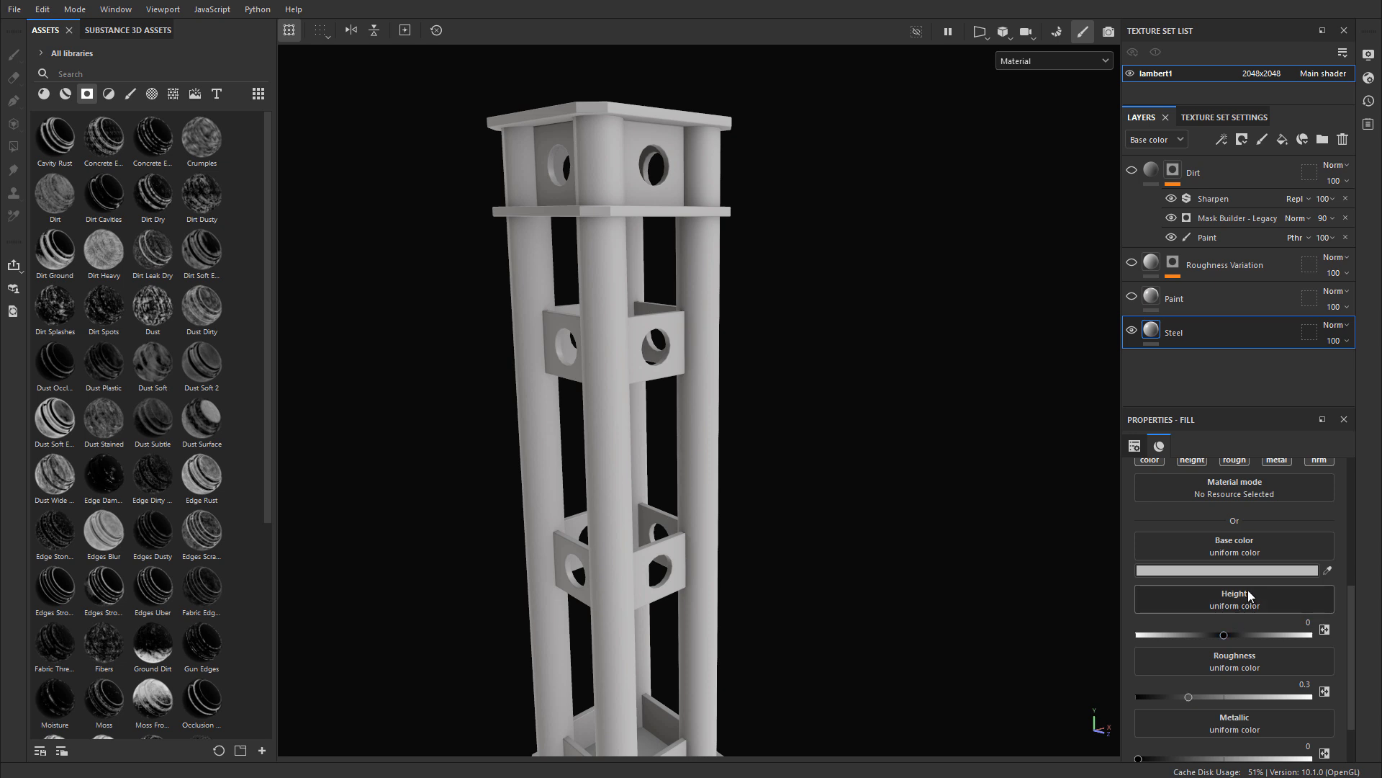
{"action": "scroll", "coordinate": [1238, 724], "scroll_direction": "down", "scroll_amount": 1}
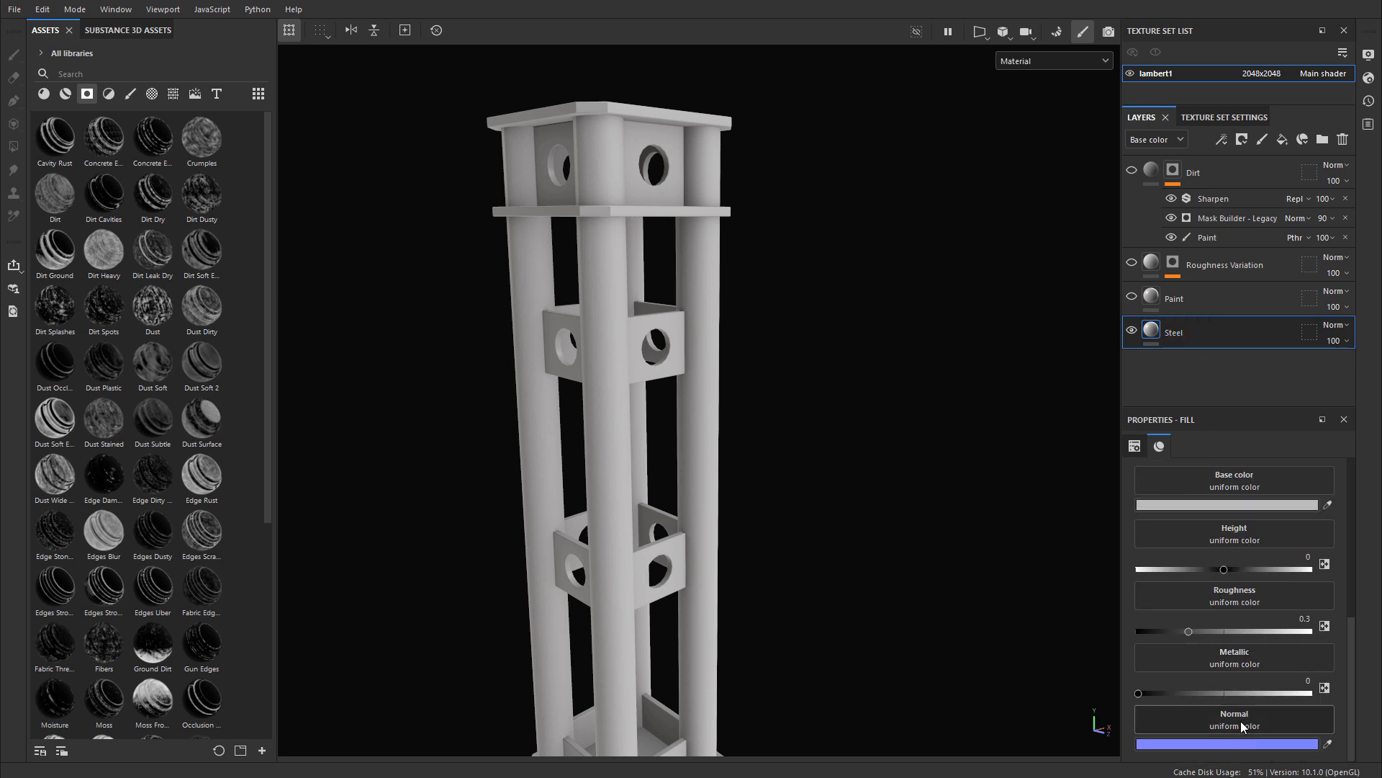
{"action": "left_click_drag", "start_coordinate": [1152, 692], "coordinate": [1332, 687]}
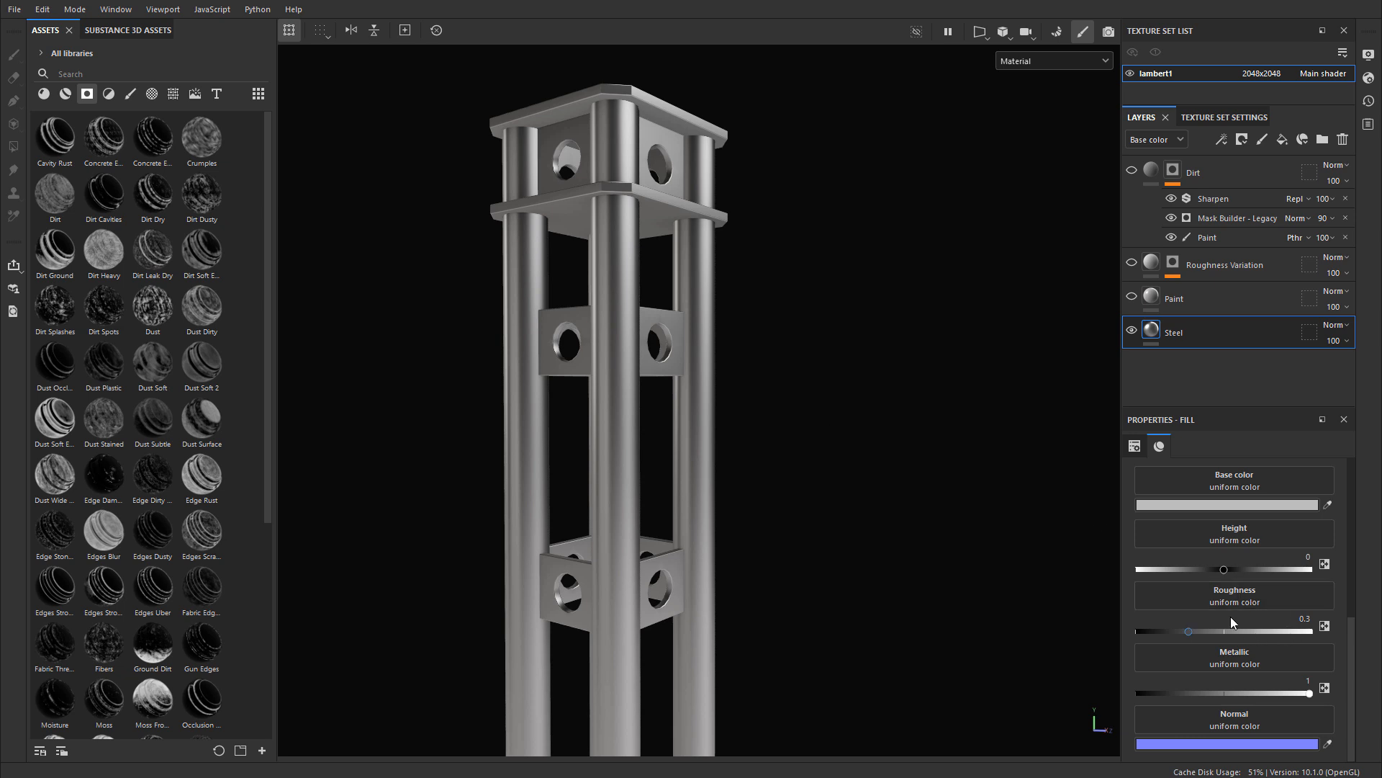
Step: Set the Steel layer's roughness to 0.25
{"action": "left_click_drag", "start_coordinate": [1190, 631], "coordinate": [1183, 633]}
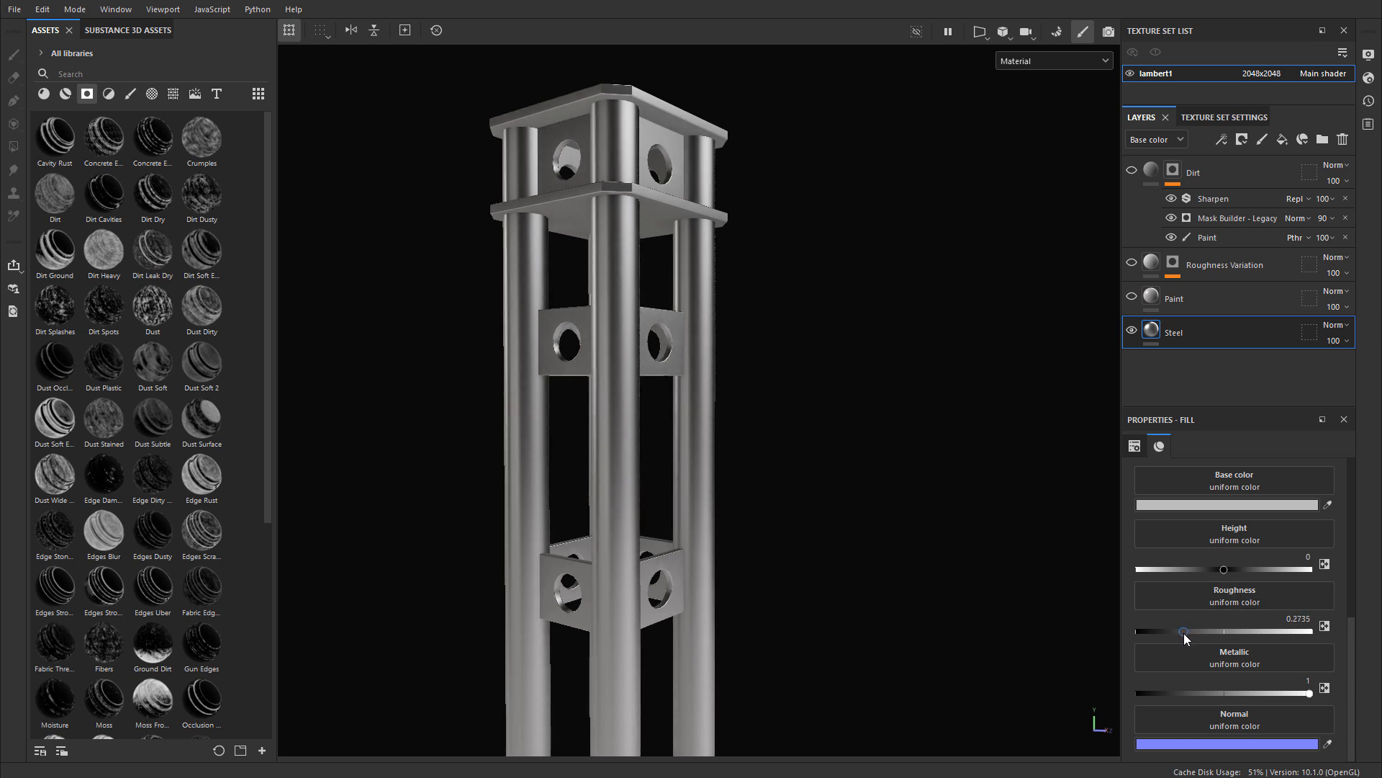
{"action": "left_click", "coordinate": [1299, 618]}
{"action": "type", "text": "0.25"}
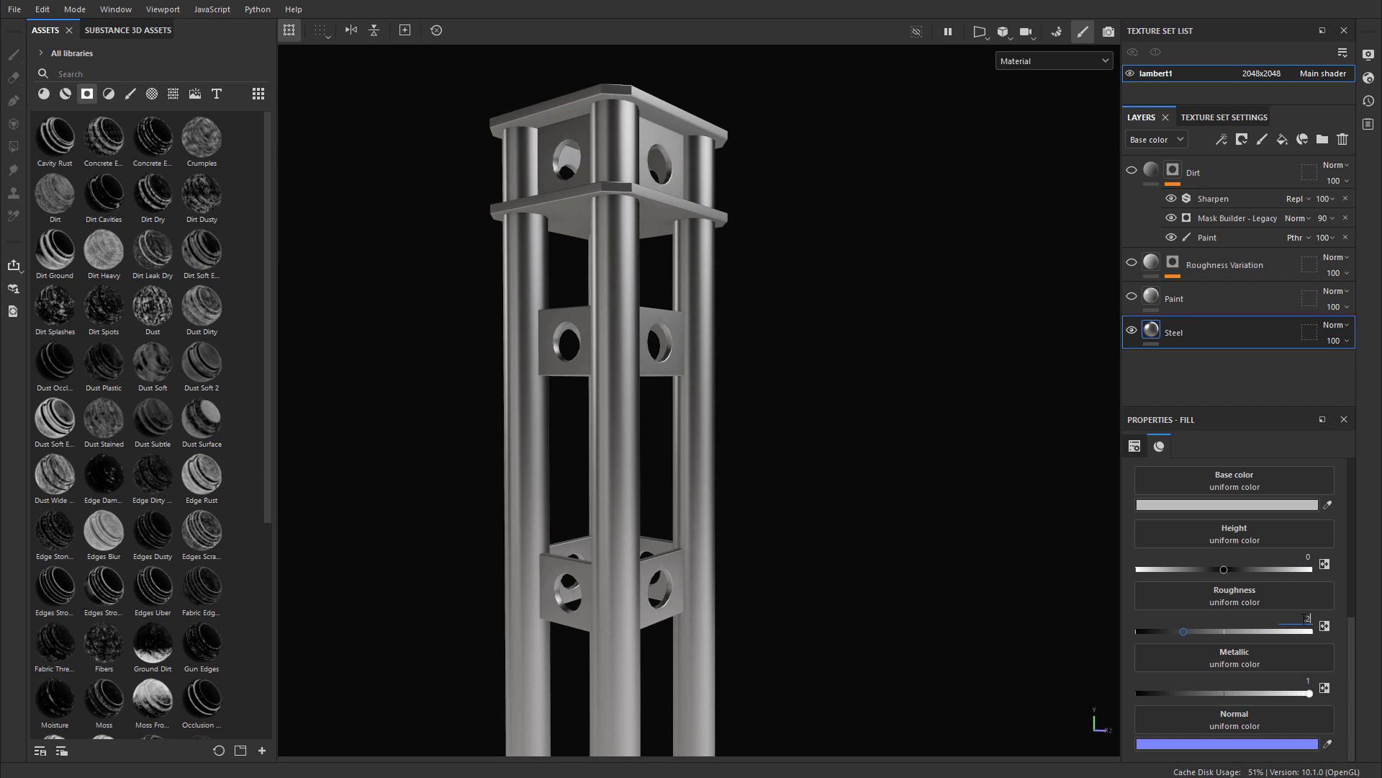
{"action": "key", "text": "Return"}
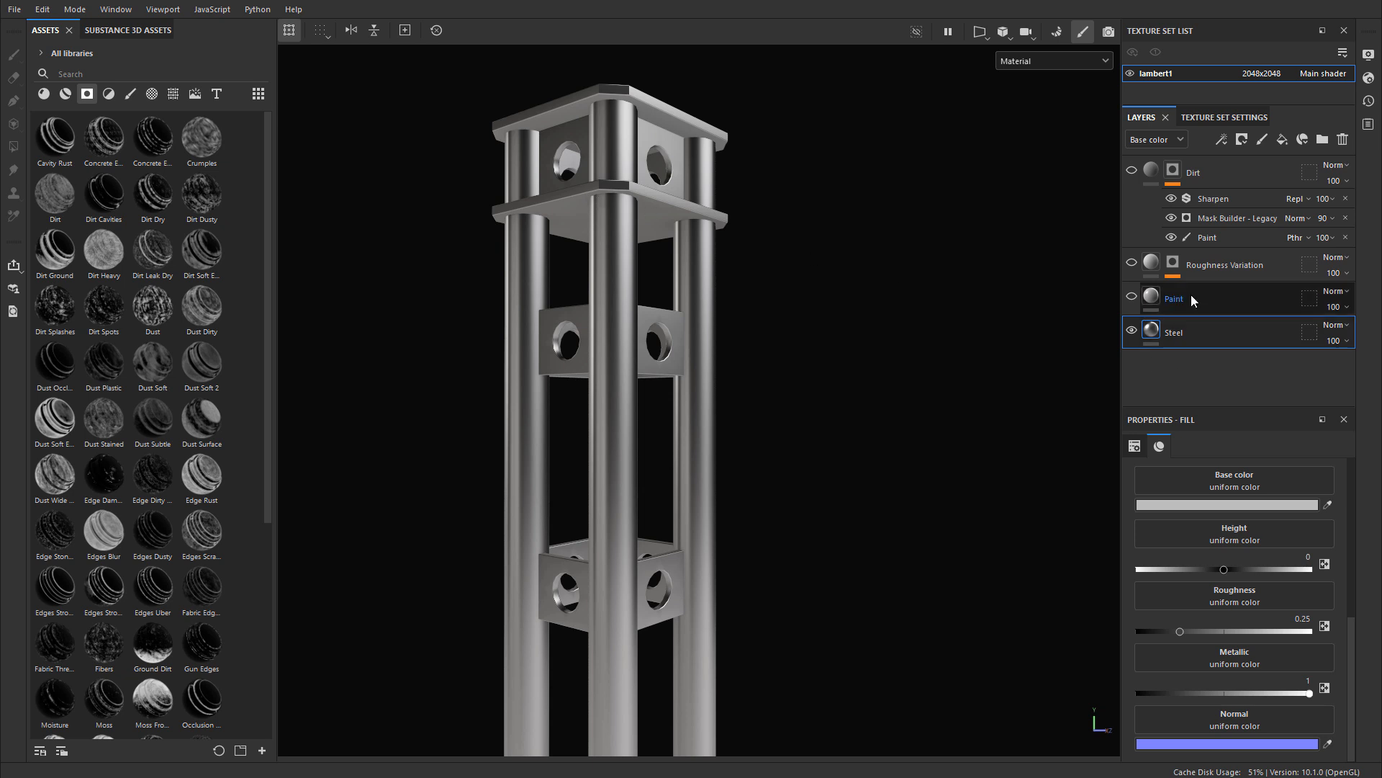
Step: Make the Paint layer visible again above the Steel layer and add a black mask to it
{"action": "left_click", "coordinate": [1133, 297]}
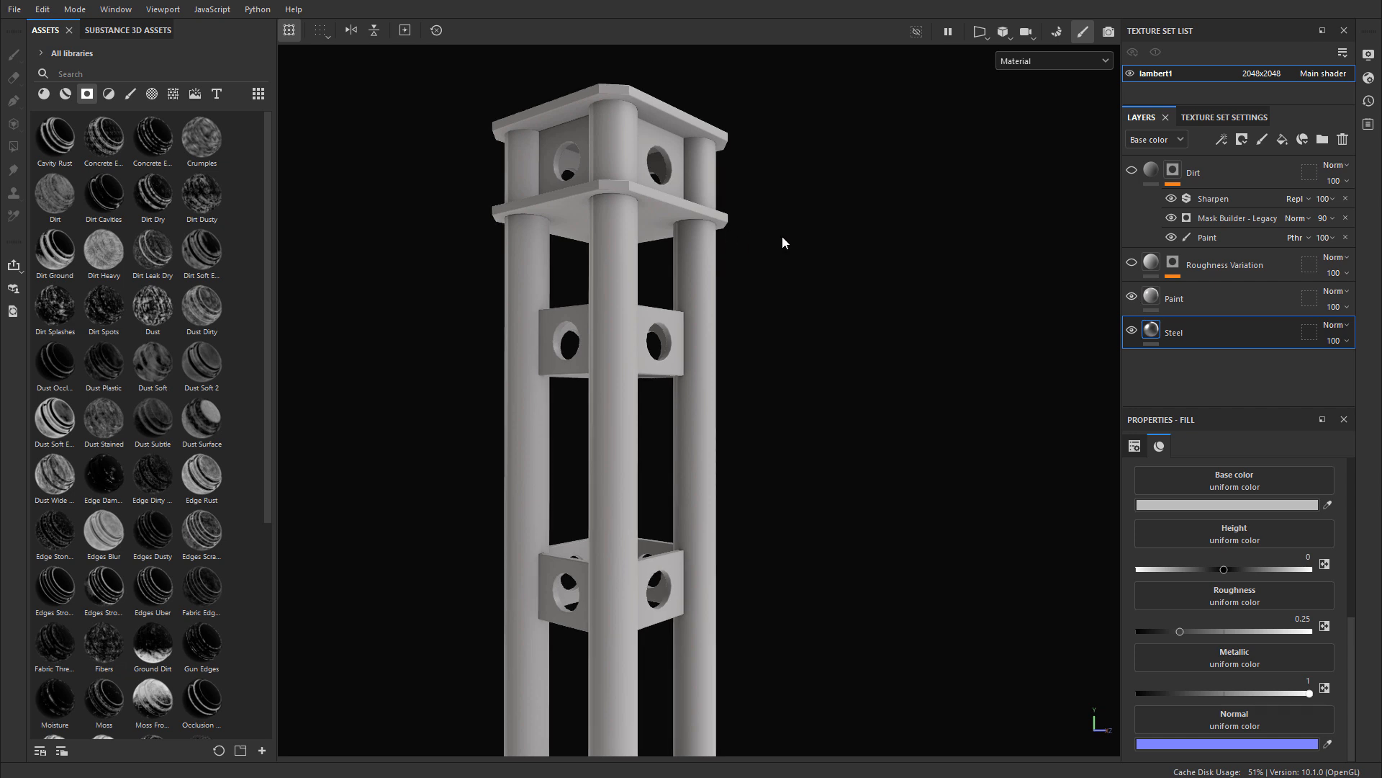
{"action": "left_click", "coordinate": [1213, 301]}
{"action": "right_click", "coordinate": [1150, 296]}
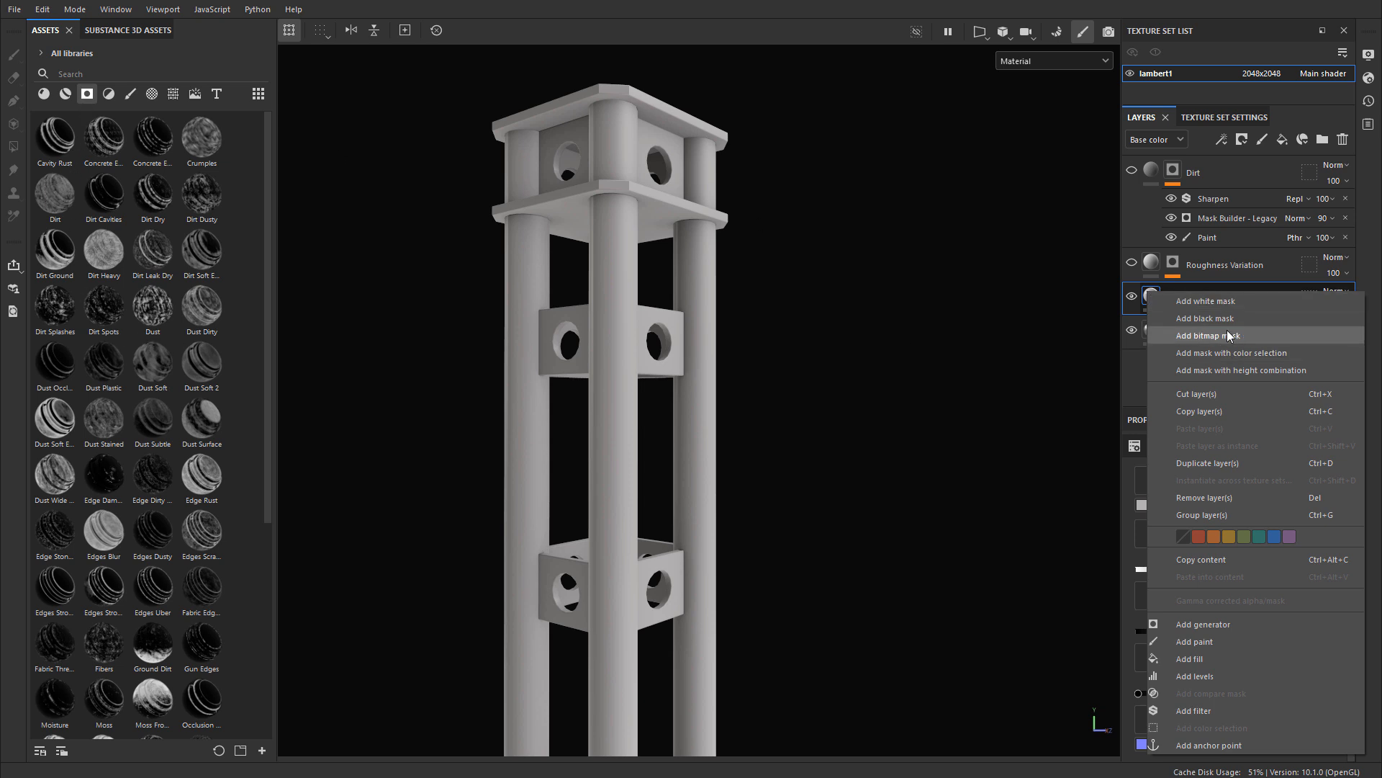
{"action": "left_click", "coordinate": [1198, 317]}
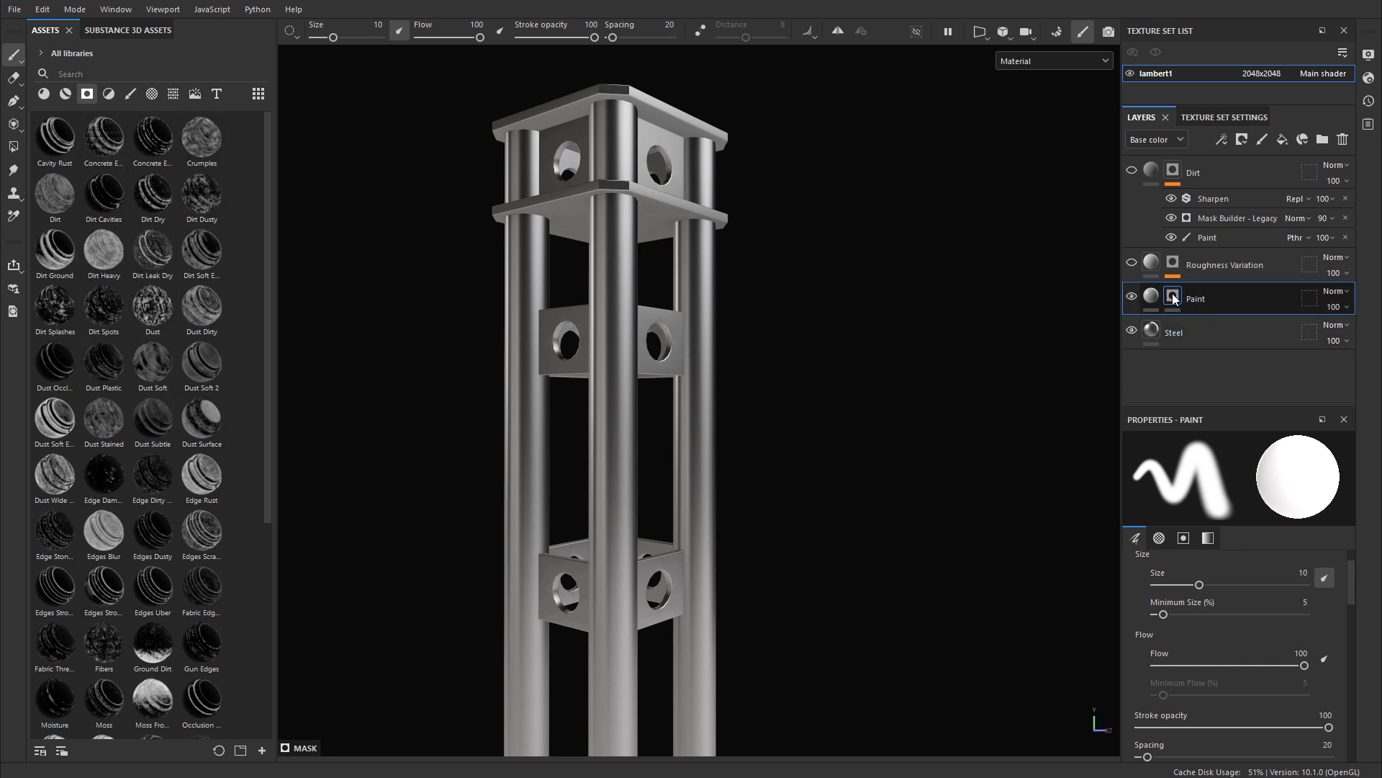
Step: Find the edge smart masks with the search term "edge" and apply Edges Strong to the Paint layer's mask
{"action": "scroll", "coordinate": [479, 196], "scroll_direction": "up", "scroll_amount": 3}
{"action": "left_click", "coordinate": [110, 75]}
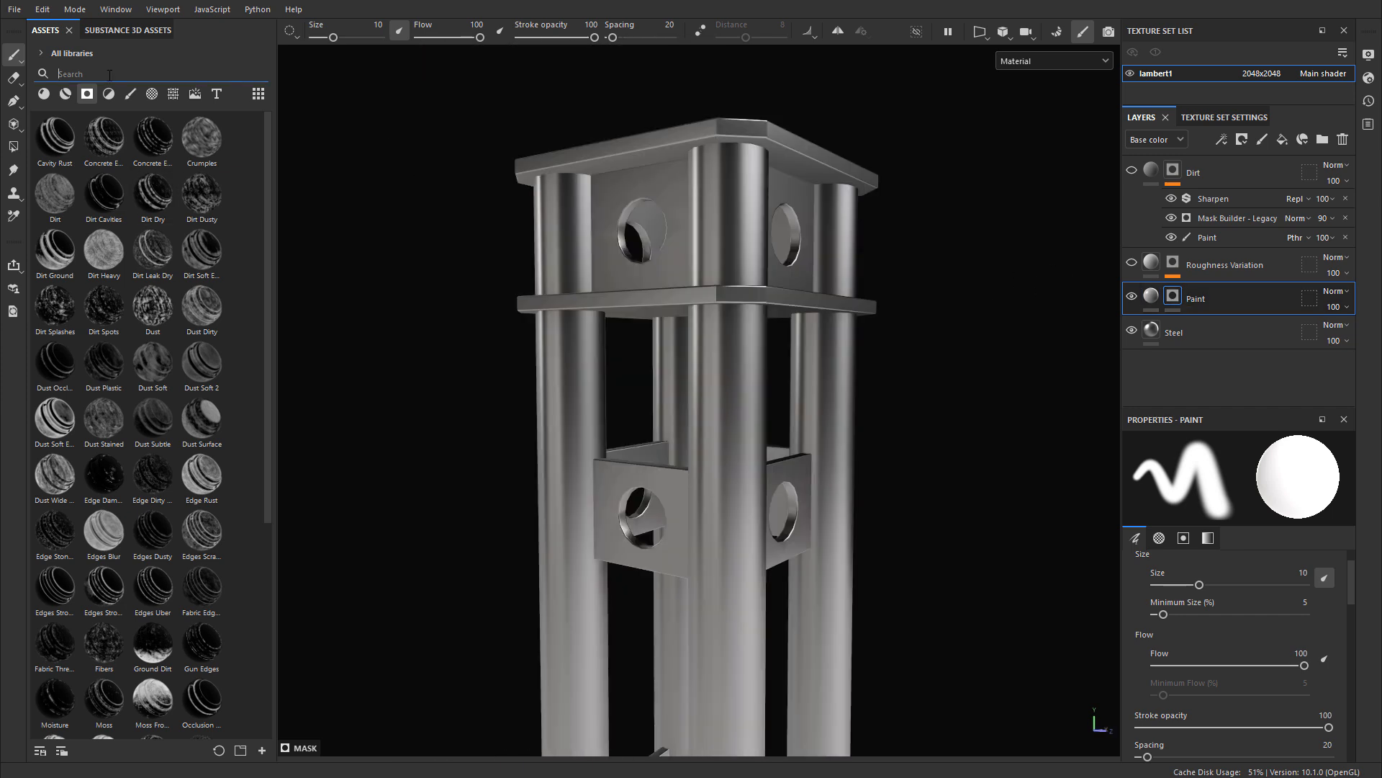
{"action": "type", "text": "edge"}
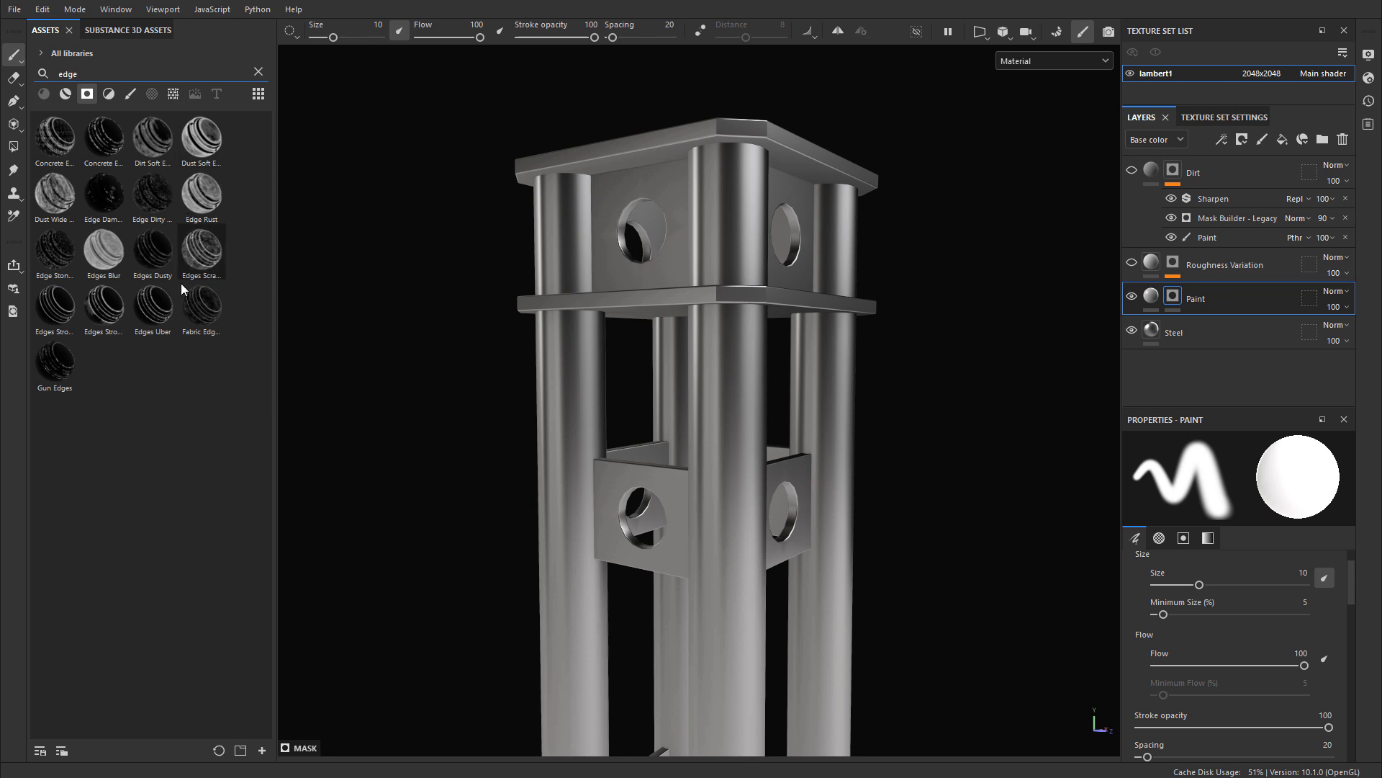
{"action": "mouse_move", "coordinate": [104, 309]}
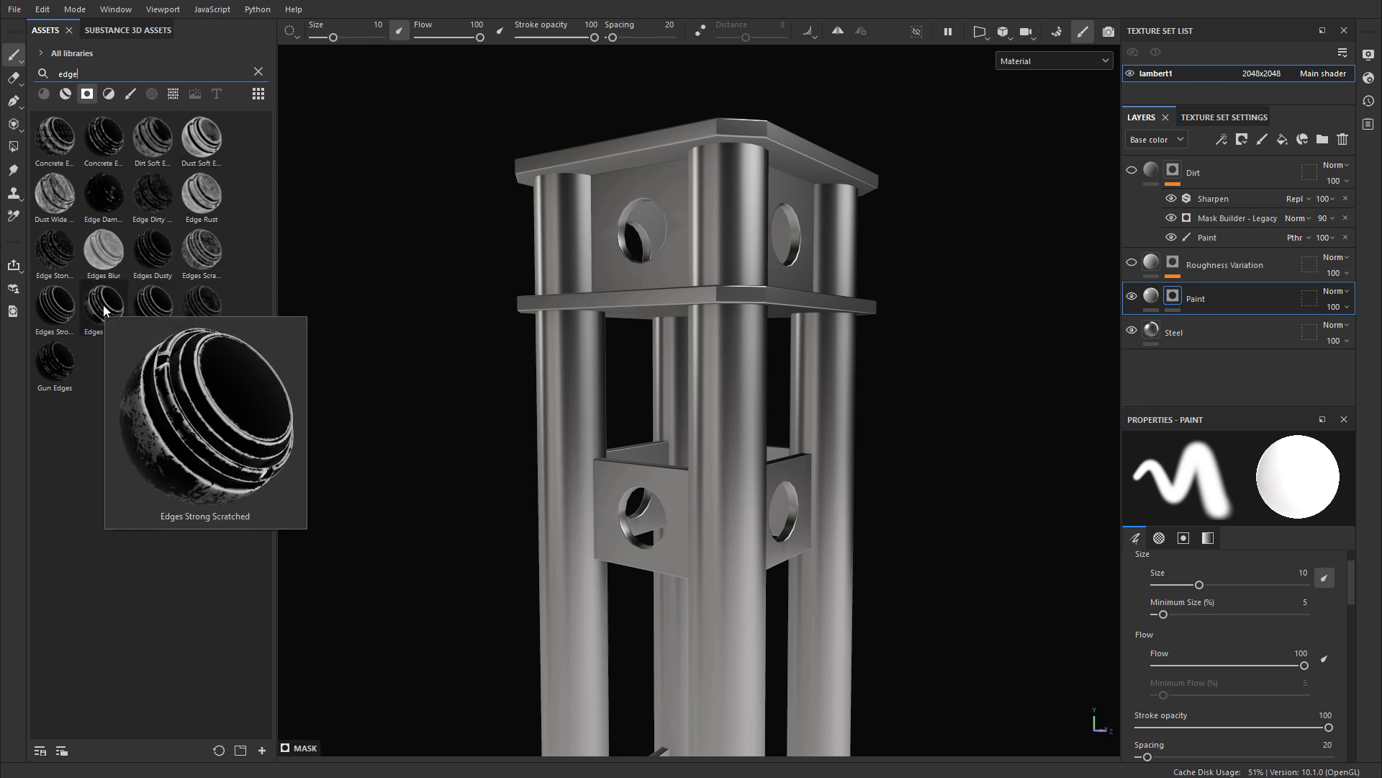
{"action": "mouse_move", "coordinate": [57, 306]}
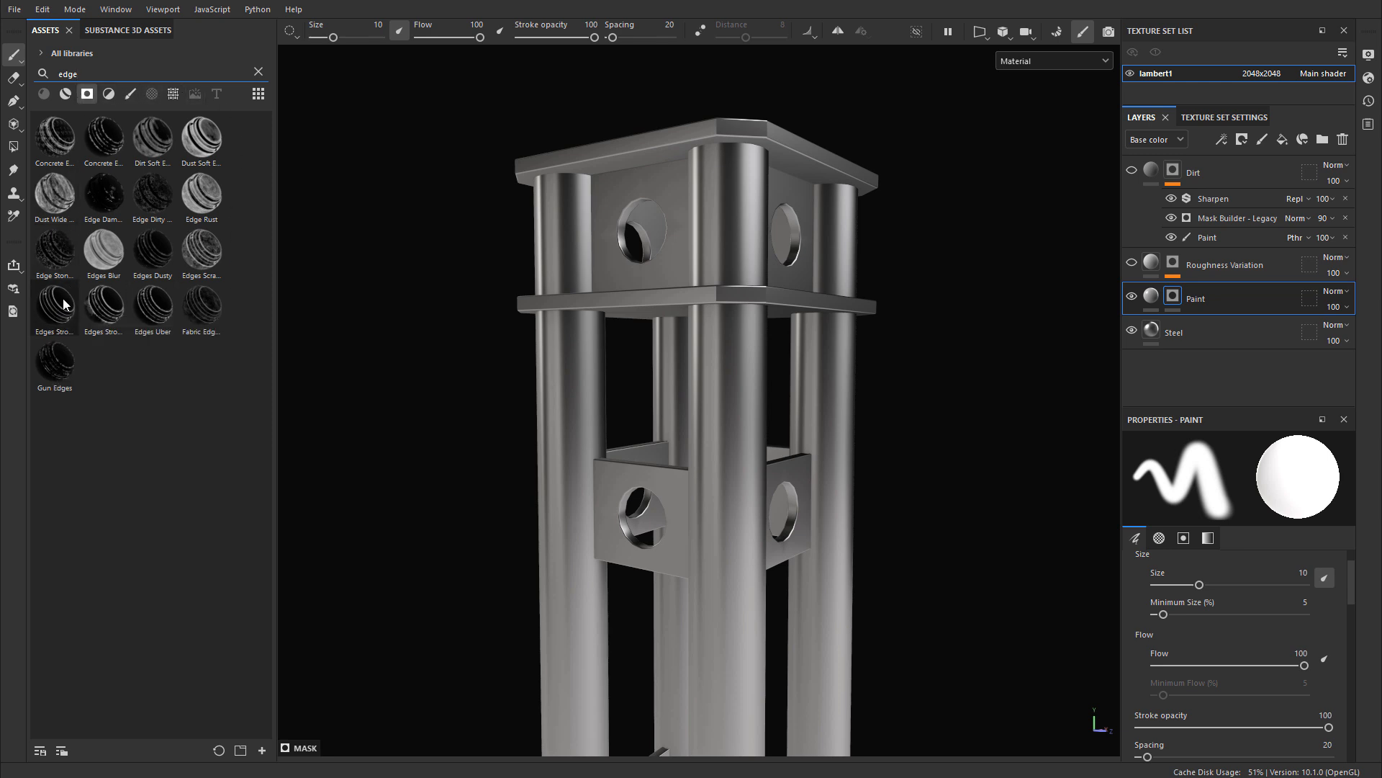
{"action": "mouse_move", "coordinate": [63, 303]}
{"action": "left_mouse_down"}
{"action": "mouse_move", "coordinate": [904, 346]}
{"action": "mouse_move", "coordinate": [1175, 298]}
{"action": "left_mouse_up"}
{"action": "left_click_drag", "start_coordinate": [1175, 298], "coordinate": [1175, 298]}
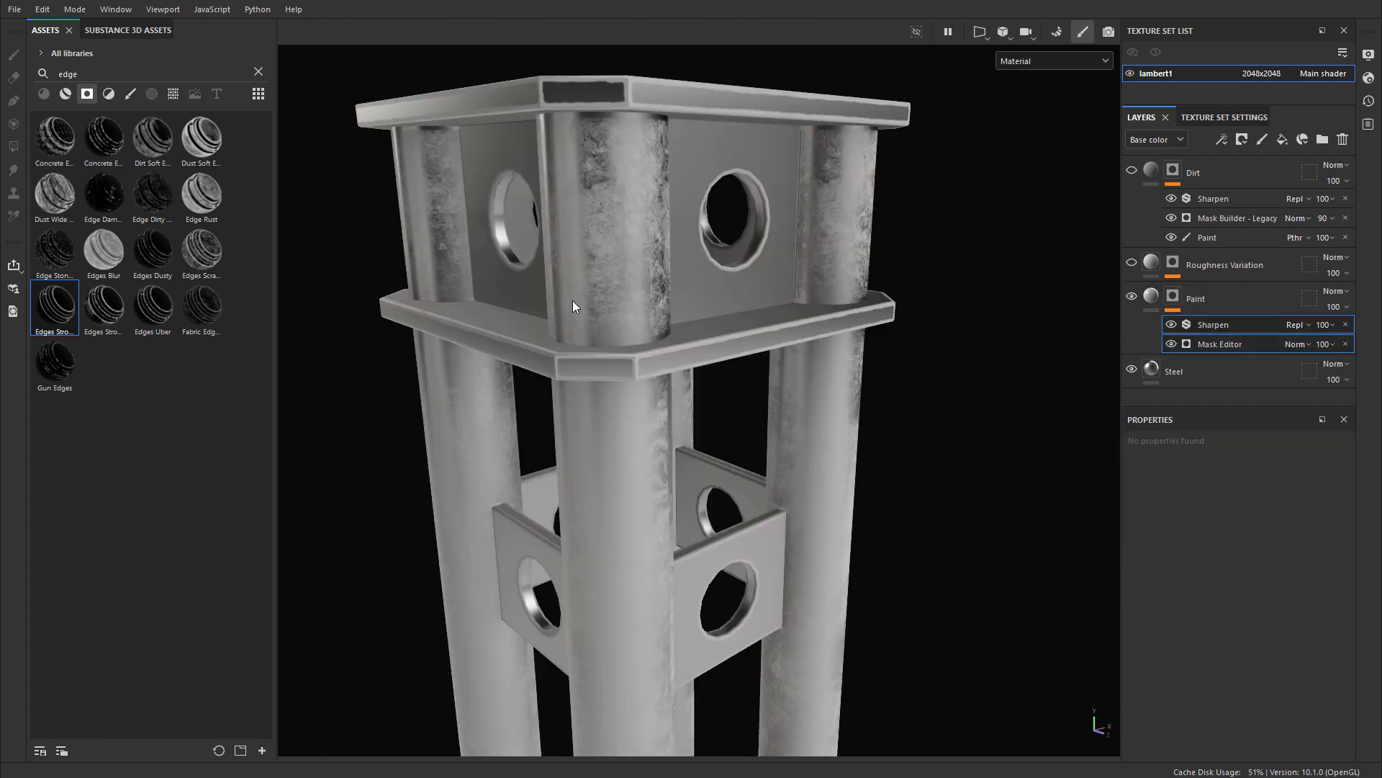
{"action": "scroll", "coordinate": [574, 305], "scroll_direction": "up", "scroll_amount": 4}
{"action": "left_click_drag", "start_coordinate": [574, 305], "coordinate": [938, 323], "text": "alt"}
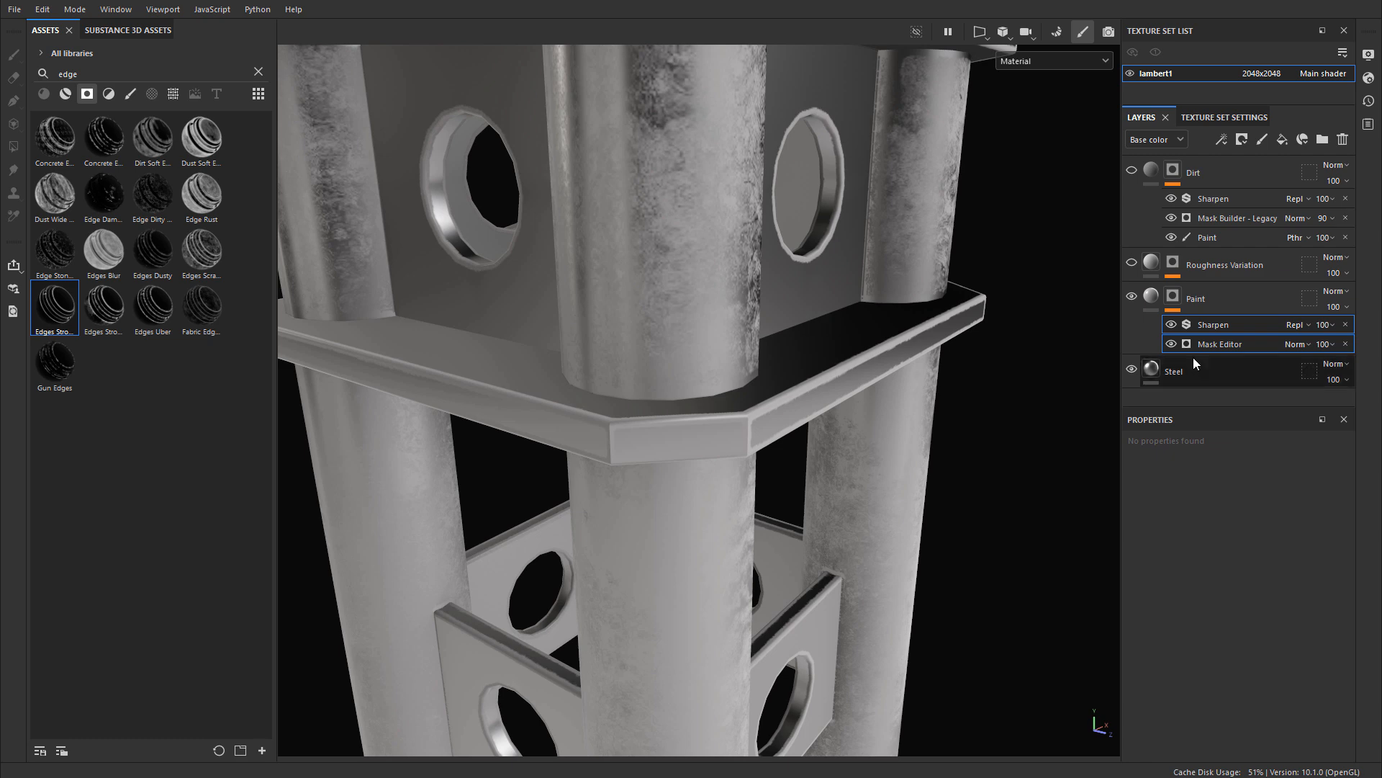
Step: Set Global Invert to True in the Paint mask's Mask Editor generator and inspect the upper part of the support
{"action": "left_click", "coordinate": [1232, 343]}
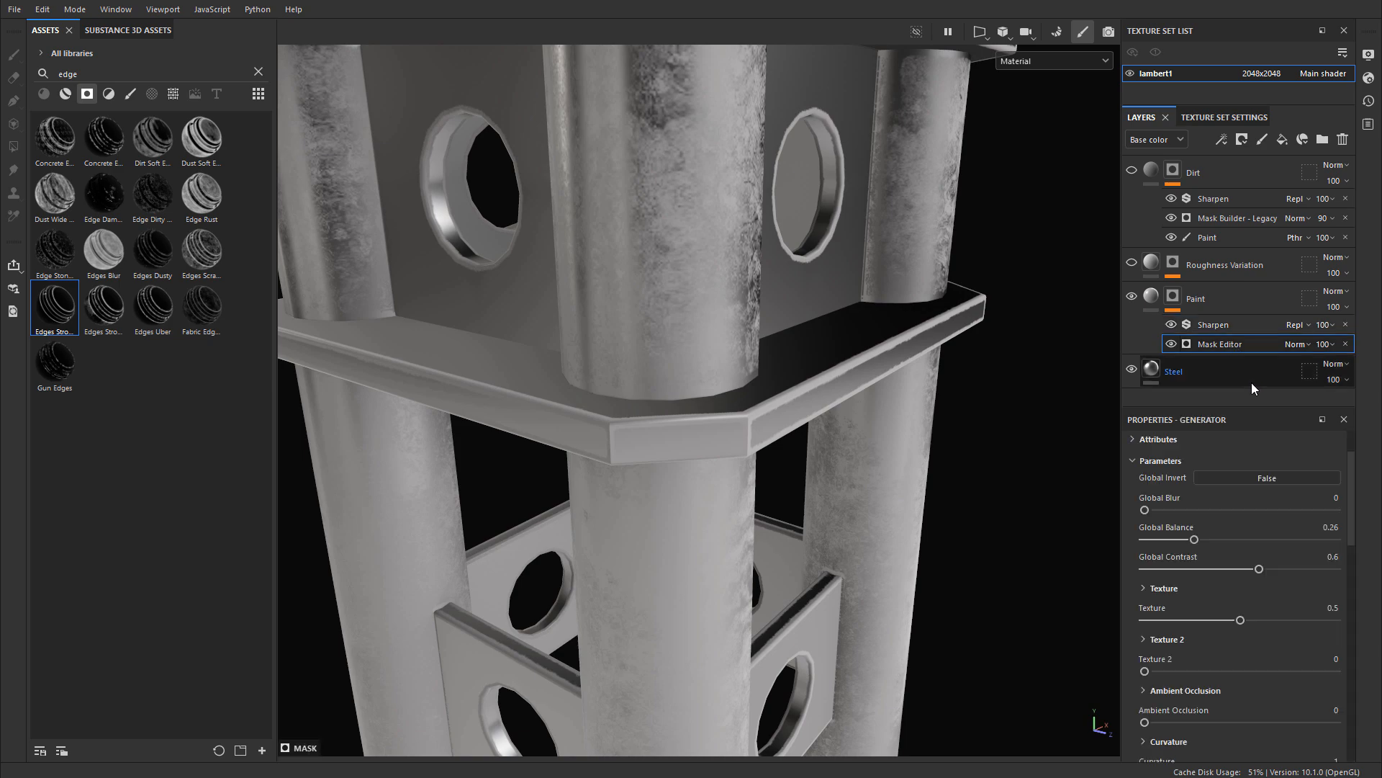
{"action": "left_click", "coordinate": [1271, 477]}
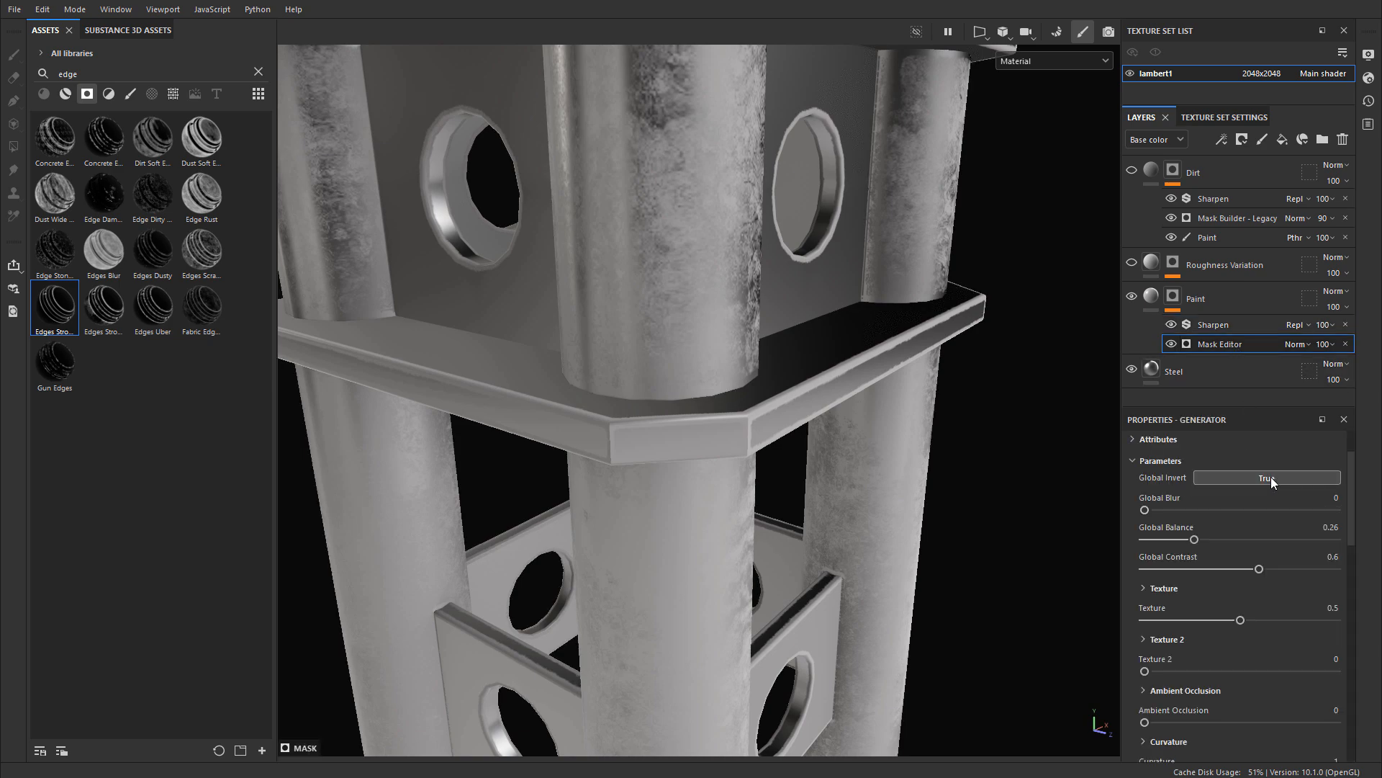
{"action": "scroll", "coordinate": [899, 377], "scroll_direction": "down", "scroll_amount": 4}
{"action": "left_click_drag", "start_coordinate": [899, 377], "coordinate": [877, 350], "text": "alt"}
{"action": "middle_click_drag", "start_coordinate": [877, 349], "coordinate": [800, 429], "text": "alt"}
{"action": "right_click_drag", "start_coordinate": [801, 429], "coordinate": [935, 391], "text": "alt"}
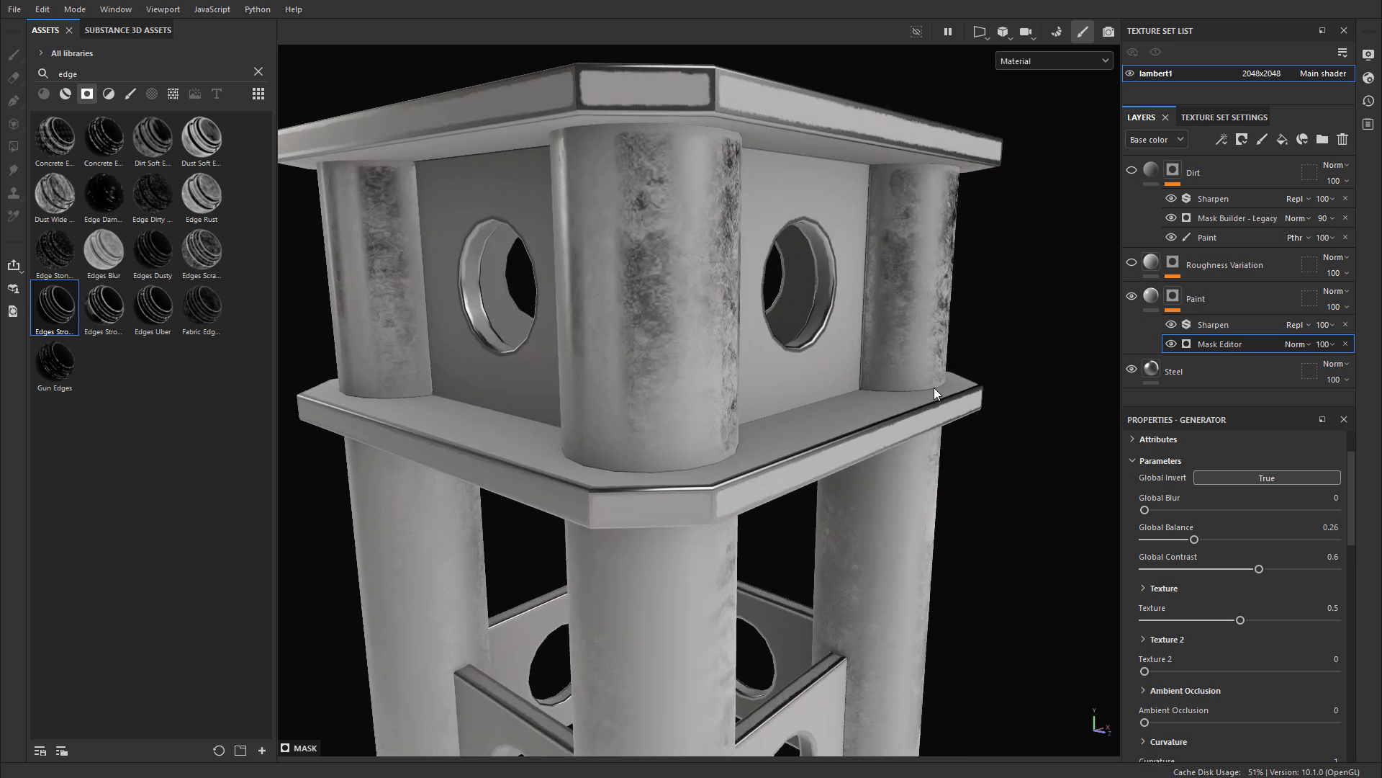
{"action": "left_click_drag", "start_coordinate": [935, 392], "coordinate": [762, 170], "text": "alt"}
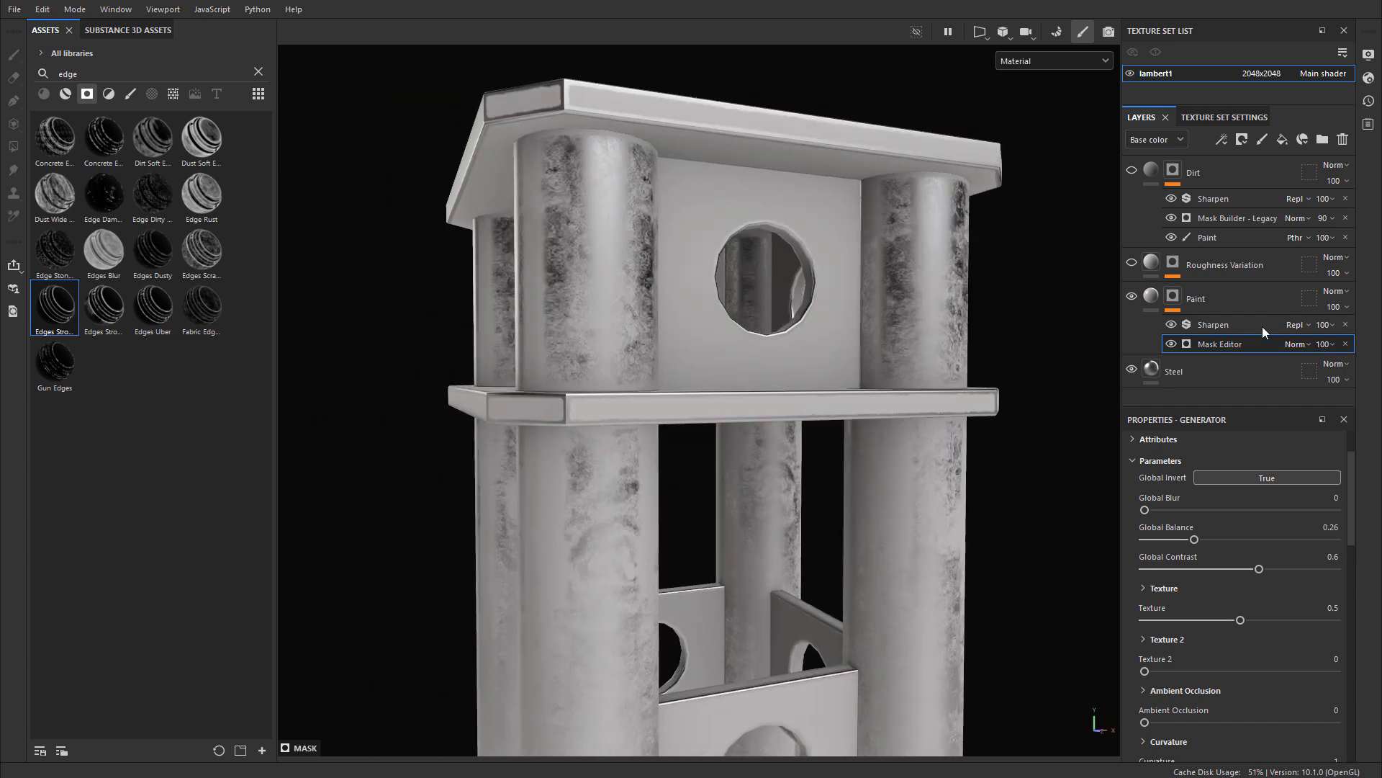
Step: Remove the Mask Editor and Sharpen effects from the Paint mask and try the Edge Rust smart mask instead
{"action": "left_click", "coordinate": [1346, 344]}
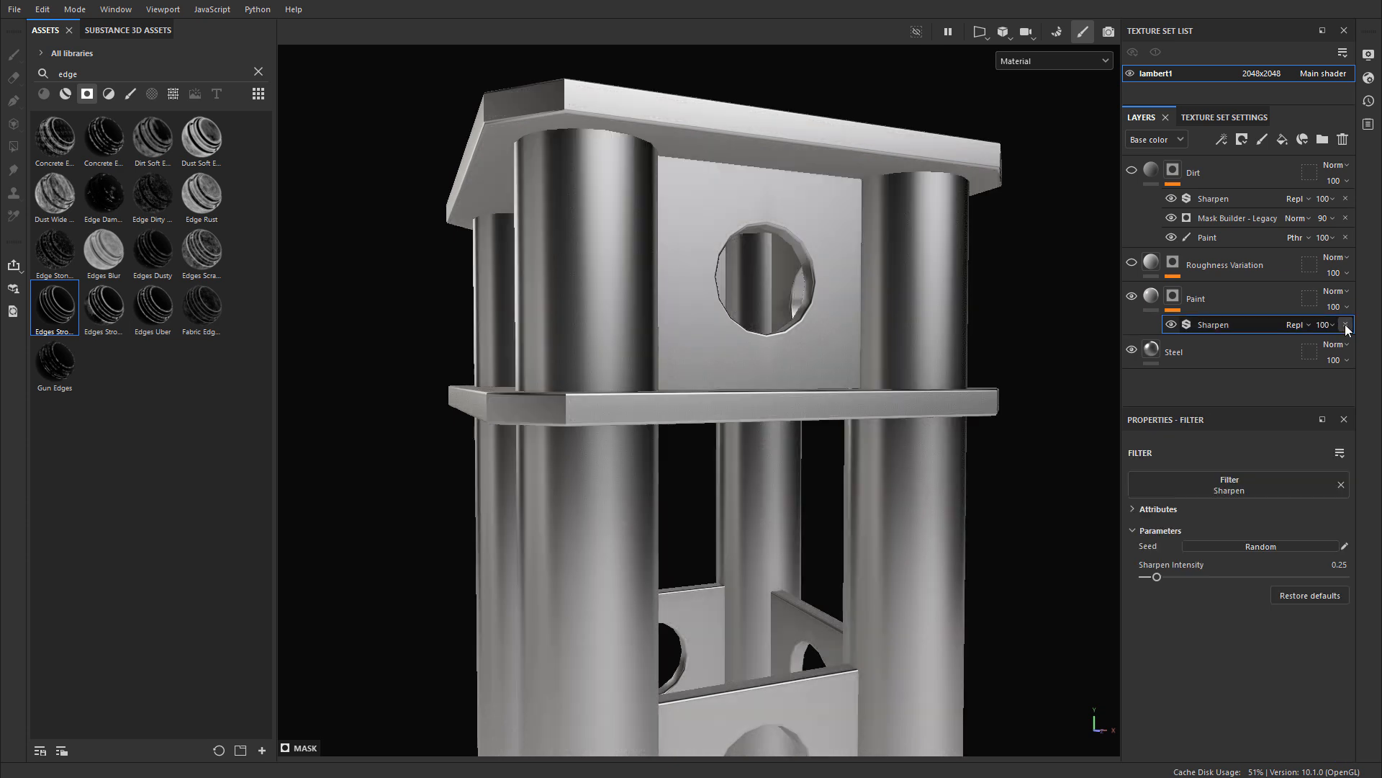
{"action": "left_click", "coordinate": [1184, 303]}
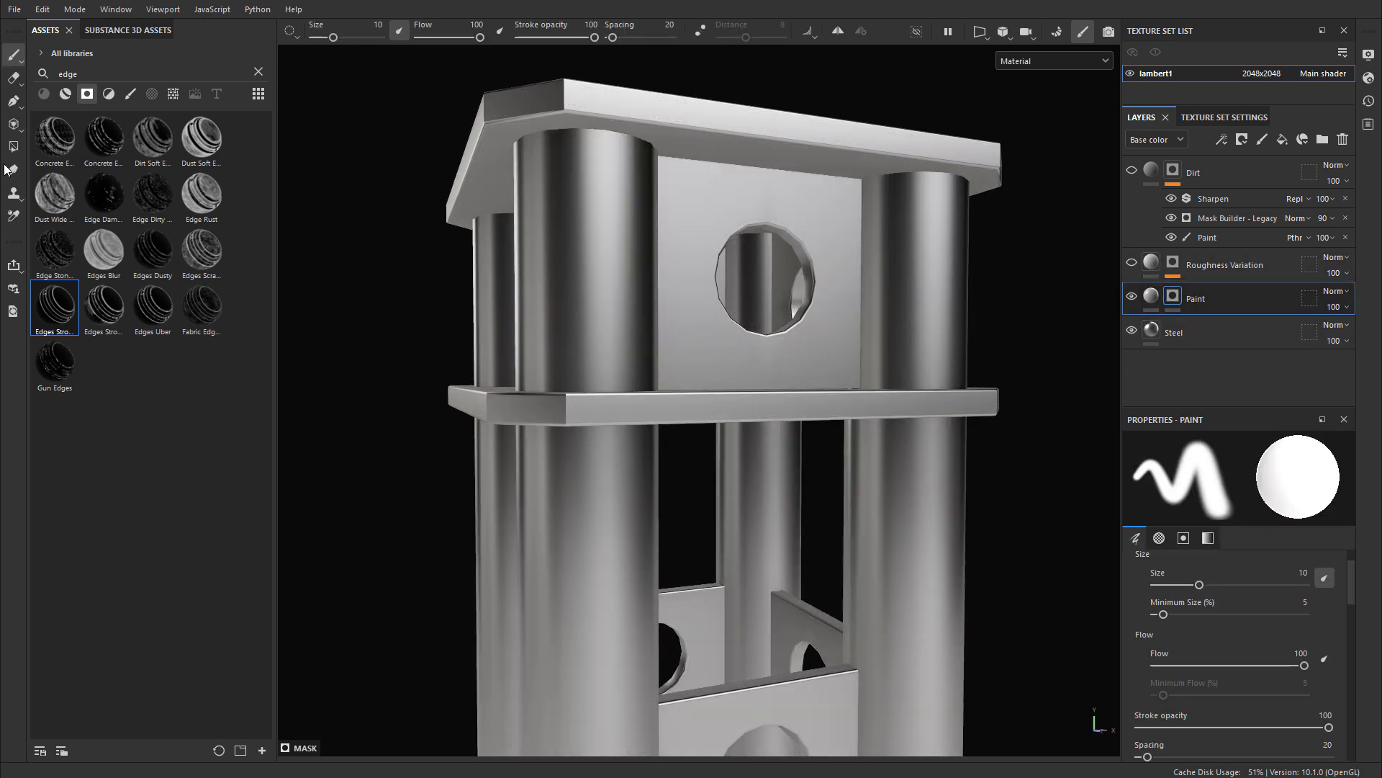
{"action": "left_click_drag", "start_coordinate": [202, 193], "coordinate": [1185, 303]}
{"action": "left_click_drag", "start_coordinate": [1185, 304], "coordinate": [1185, 301]}
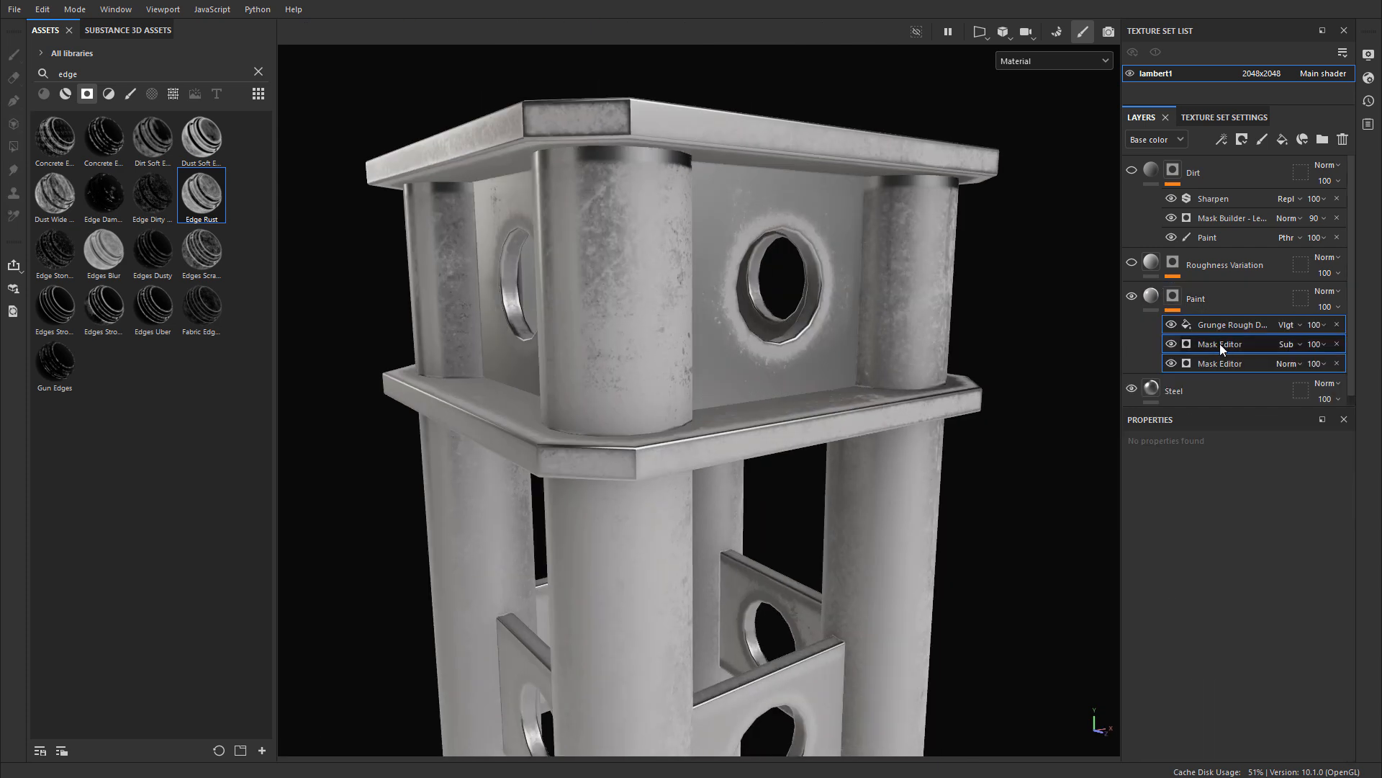
{"action": "left_click", "coordinate": [1219, 343]}
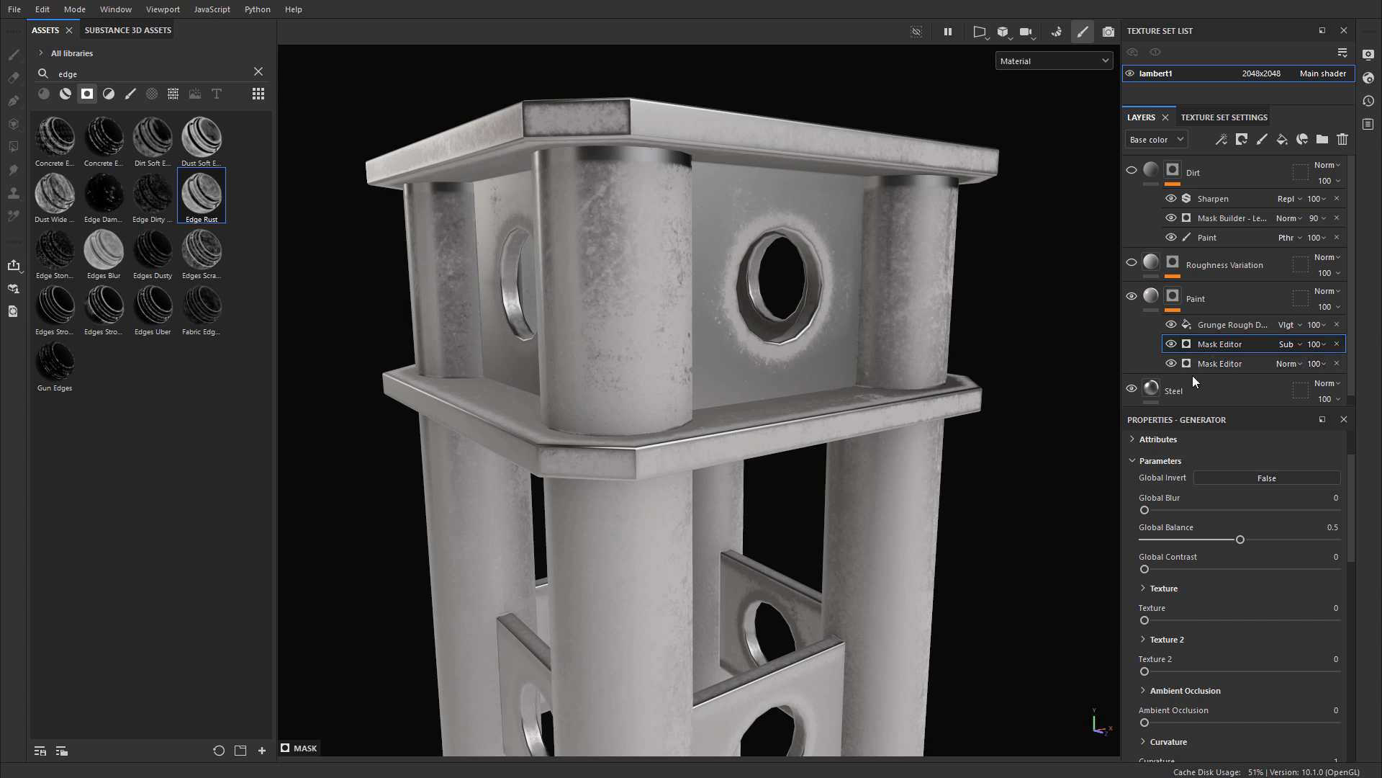
{"action": "key", "text": "ctrl+z"}
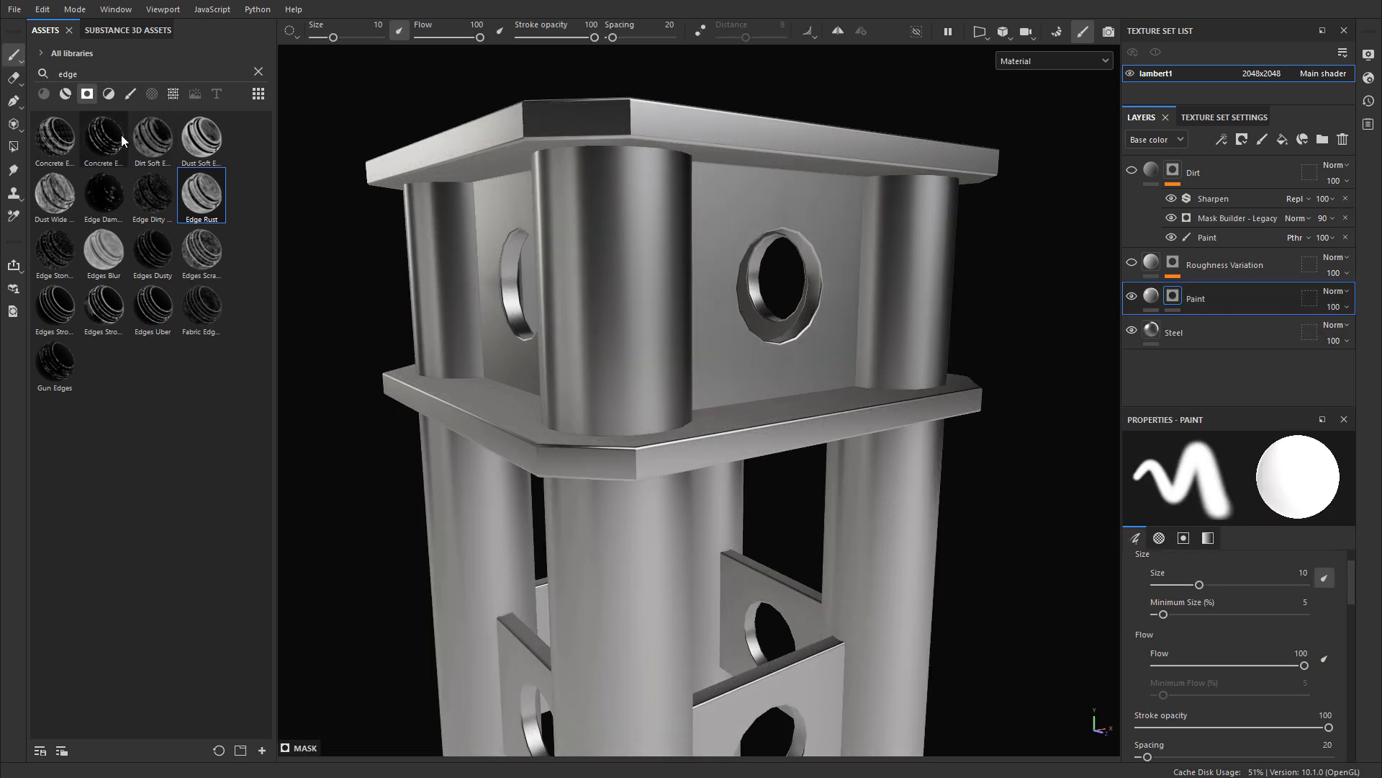
Step: Apply the Edges Uber smart mask to the Paint layer and set its Global Invert to True
{"action": "mouse_move", "coordinate": [160, 311]}
{"action": "left_mouse_down"}
{"action": "mouse_move", "coordinate": [1164, 402]}
{"action": "mouse_move", "coordinate": [1175, 295]}
{"action": "left_mouse_up"}
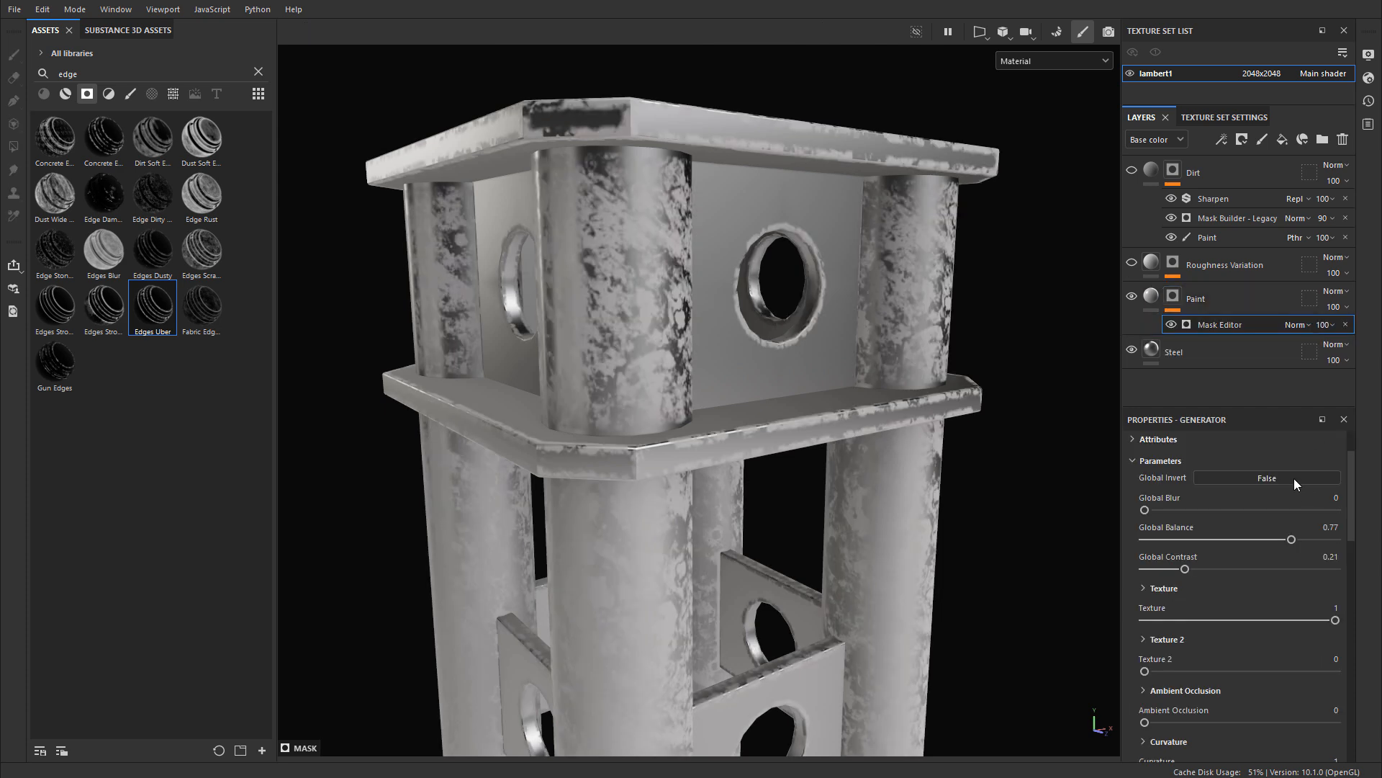
{"action": "left_click", "coordinate": [1290, 475]}
{"action": "mouse_move", "coordinate": [799, 363]}
{"action": "left_mouse_down", "text": "alt"}
{"action": "mouse_move", "coordinate": [599, 326]}
{"action": "mouse_move", "coordinate": [756, 338]}
{"action": "left_mouse_up", "text": "alt"}
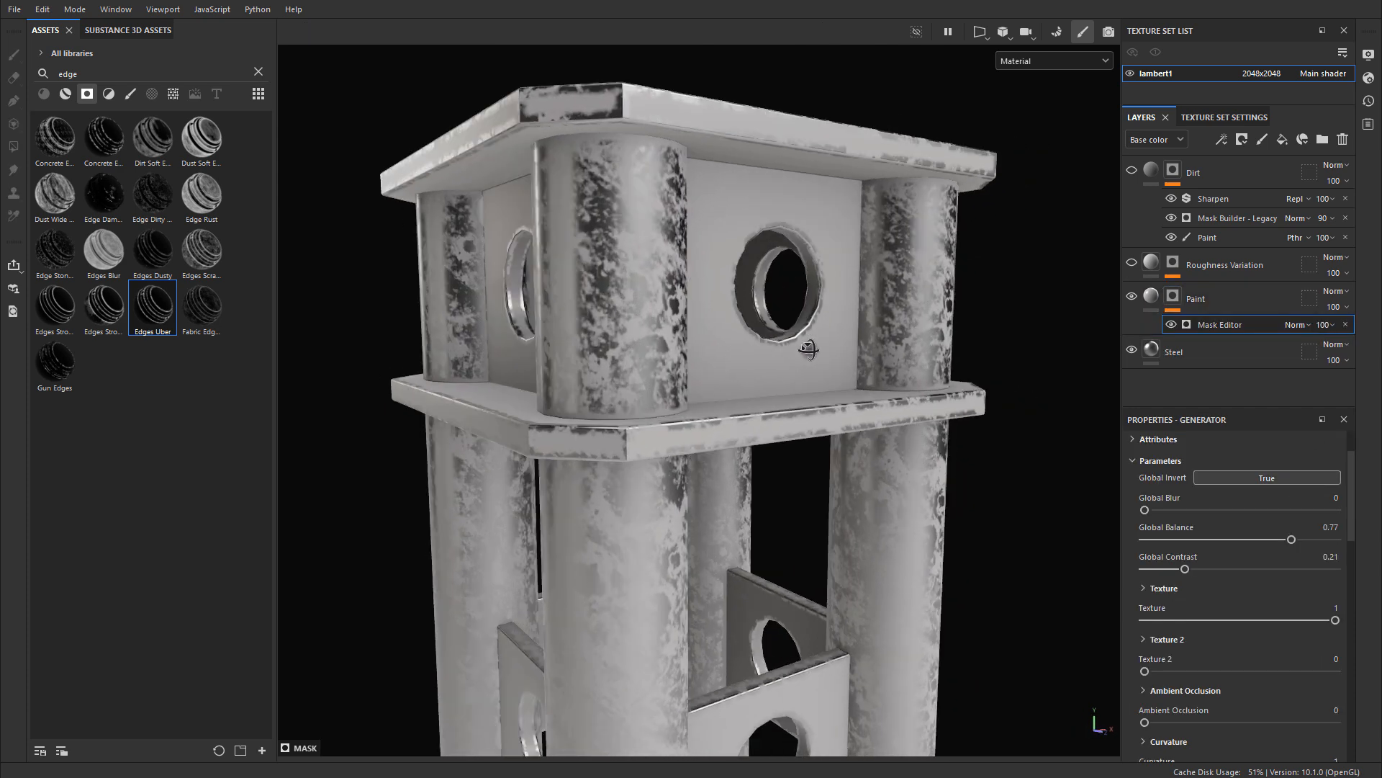
Step: Set the Edges Uber mask's Global Balance to 0.37, and delete its generator from the Paint mask
{"action": "left_click_drag", "start_coordinate": [1291, 539], "coordinate": [1214, 537]}
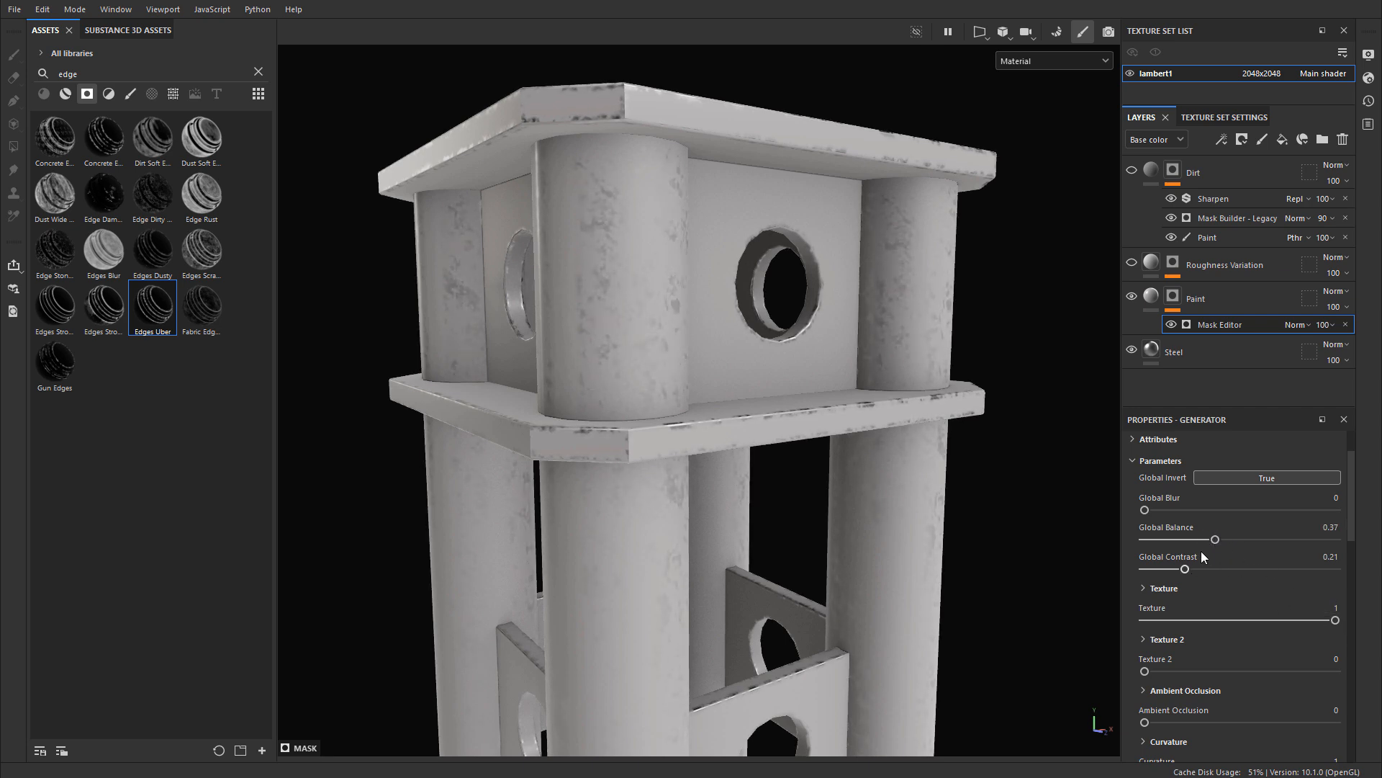
{"action": "mouse_move", "coordinate": [901, 448]}
{"action": "left_mouse_down", "text": "alt"}
{"action": "mouse_move", "coordinate": [790, 454]}
{"action": "mouse_move", "coordinate": [907, 464]}
{"action": "left_mouse_up", "text": "alt"}
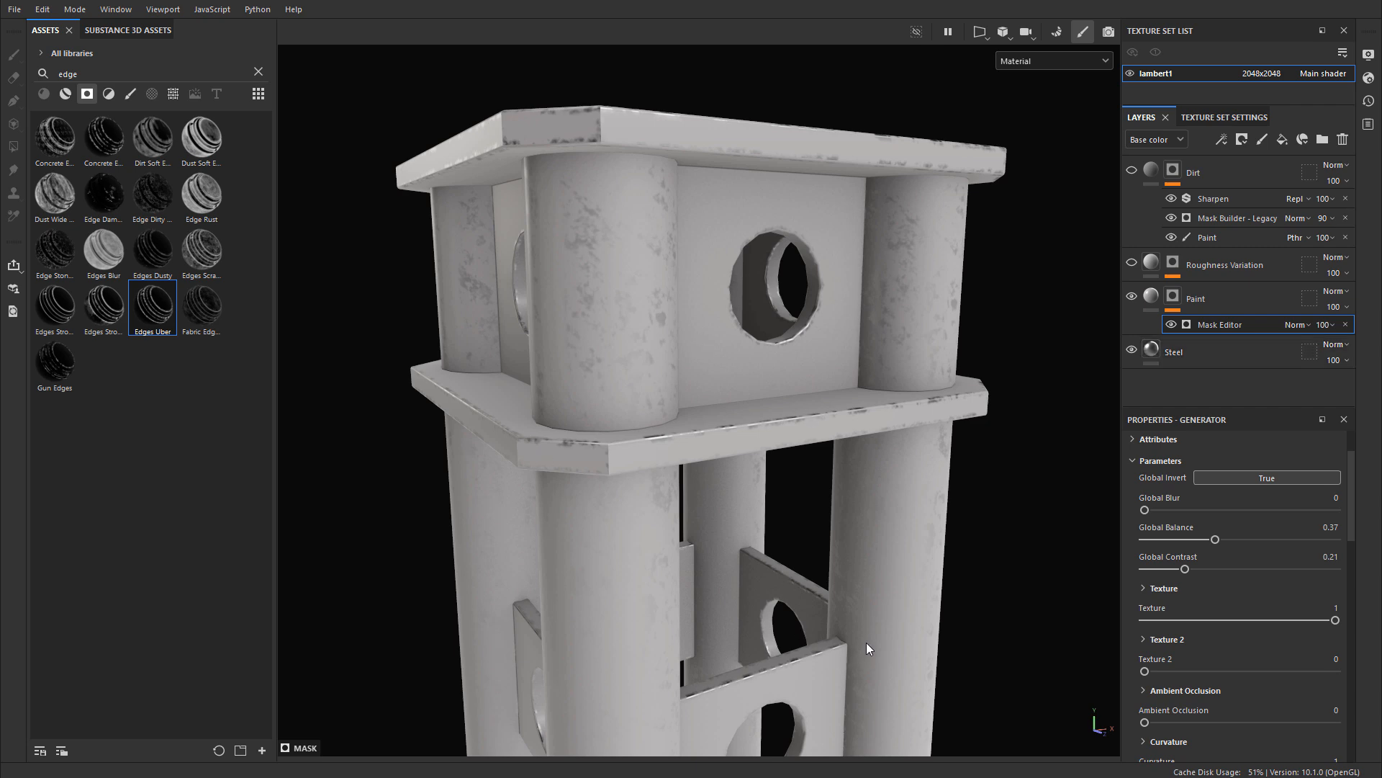
{"action": "key", "text": "Delete"}
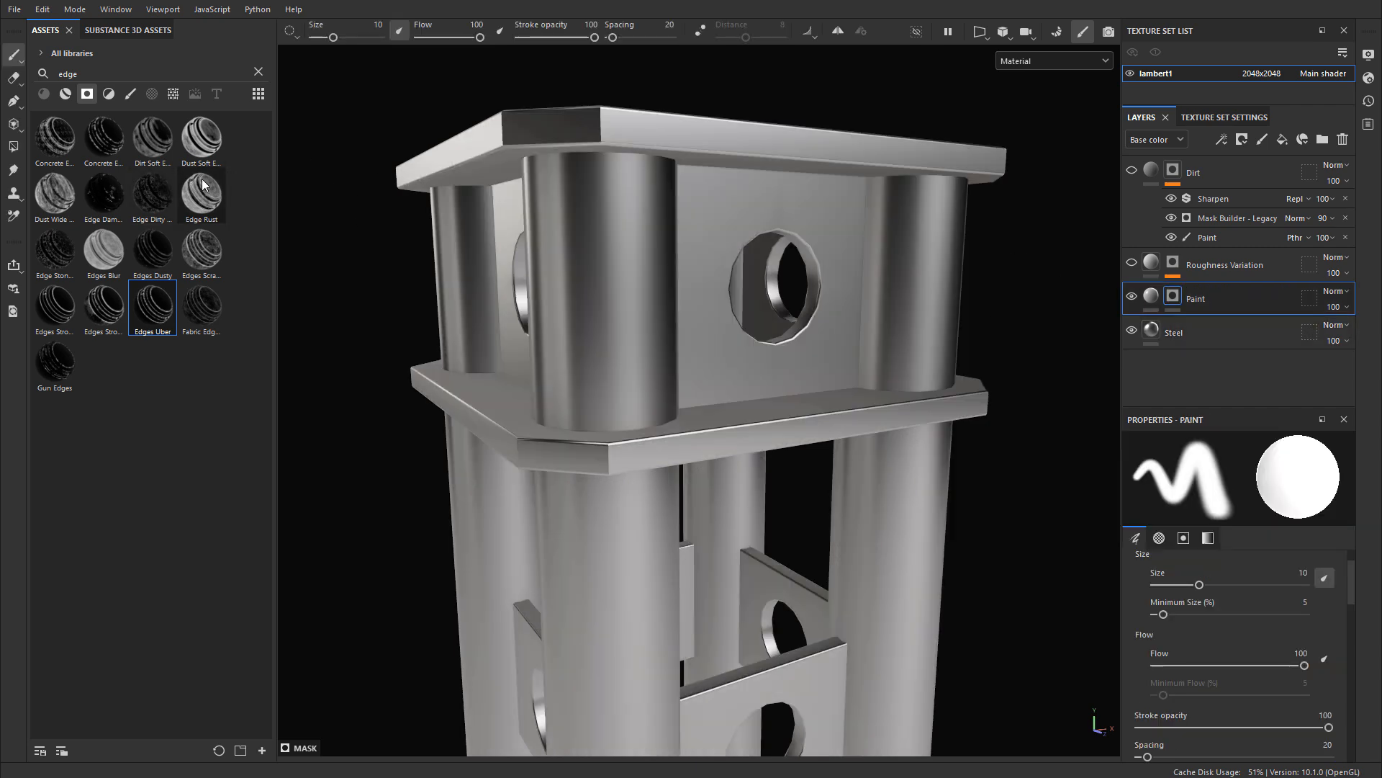
{"action": "mouse_move", "coordinate": [83, 196]}
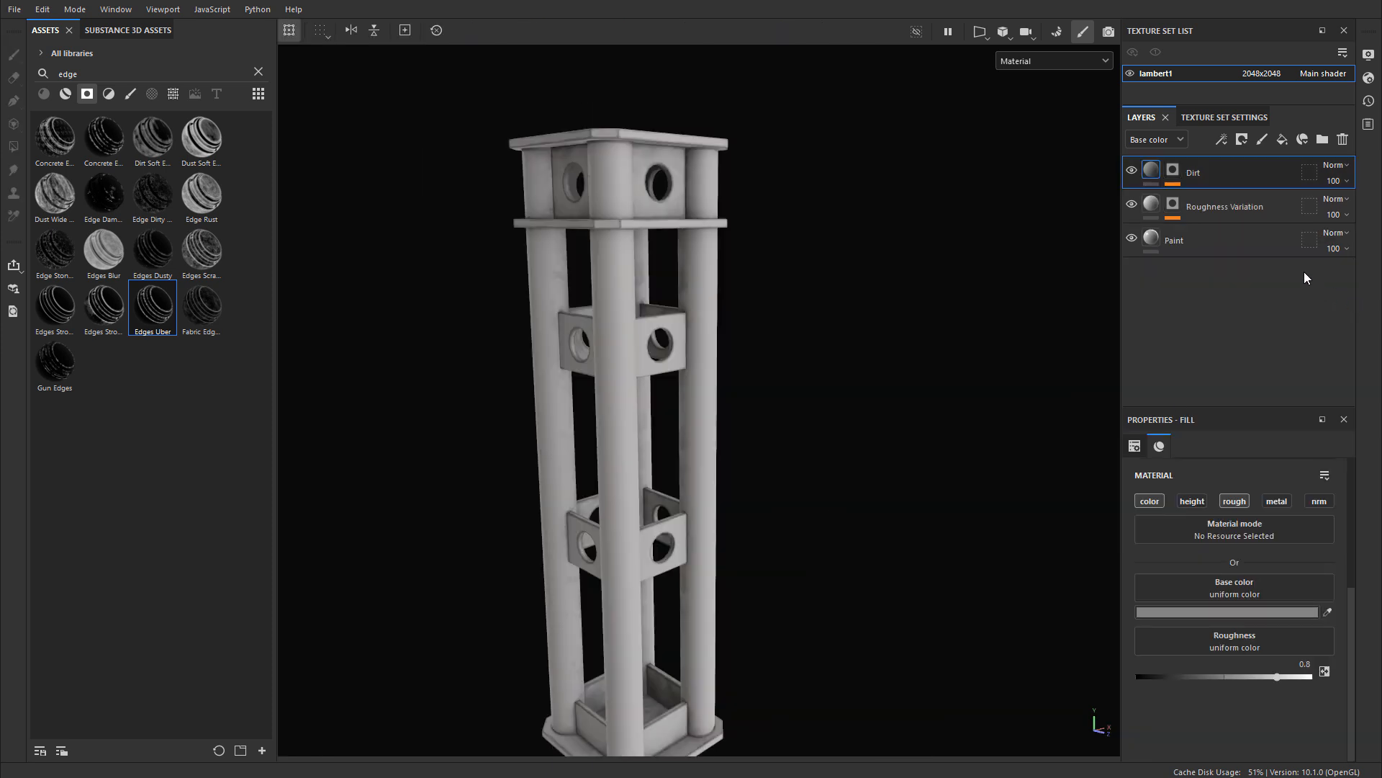
Step: Examine the painted and dirtied support from several sides, both as a whole and up close around its top section
{"action": "left_click_drag", "start_coordinate": [811, 330], "coordinate": [785, 276], "text": "alt"}
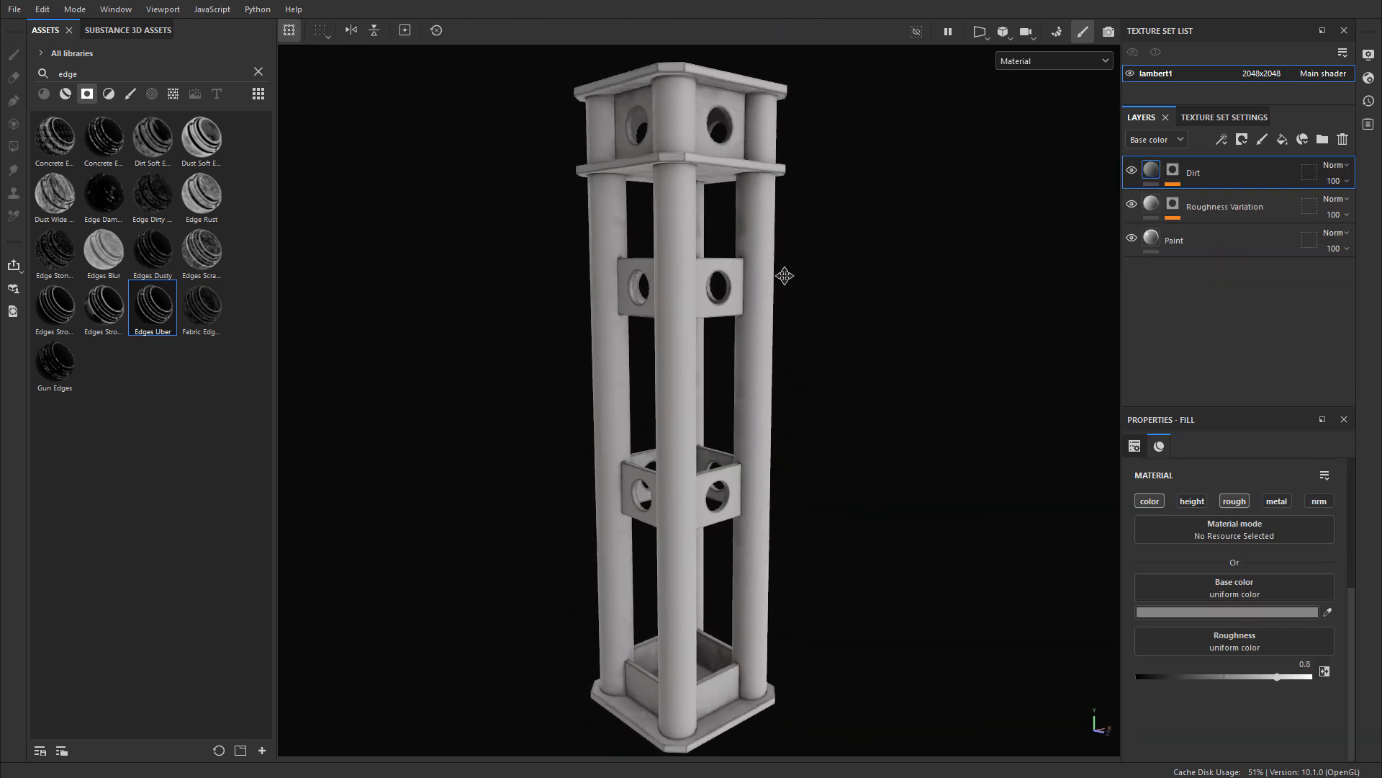
{"action": "middle_click_drag", "start_coordinate": [785, 276], "coordinate": [793, 344], "text": "alt"}
{"action": "right_click_drag", "start_coordinate": [793, 344], "coordinate": [1112, 306], "text": "alt"}
{"action": "middle_click_drag", "start_coordinate": [885, 317], "coordinate": [861, 487], "text": "alt"}
{"action": "left_click_drag", "start_coordinate": [864, 392], "coordinate": [797, 398], "text": "alt"}
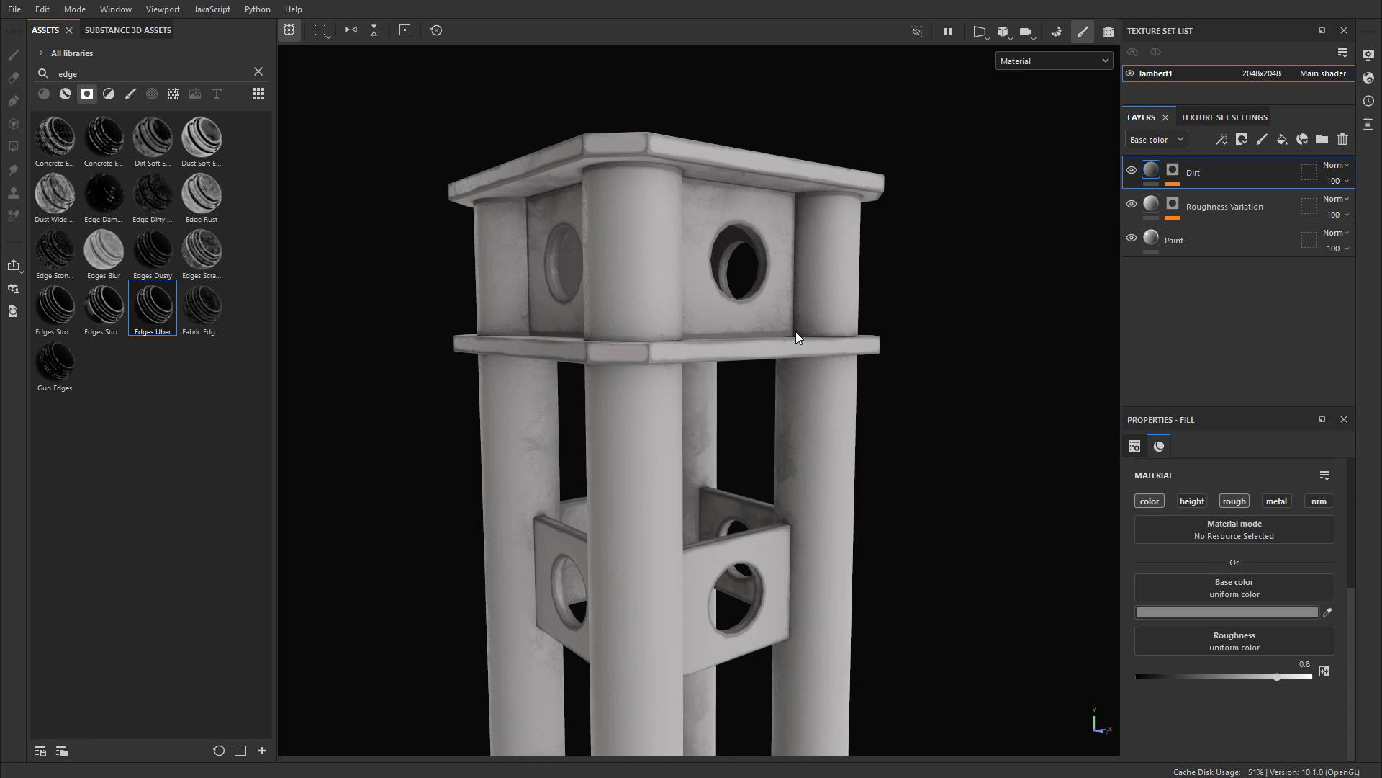
{"action": "middle_click_drag", "start_coordinate": [958, 418], "coordinate": [962, 332], "text": "alt"}
{"action": "right_click_drag", "start_coordinate": [962, 331], "coordinate": [749, 337], "text": "alt"}
{"action": "middle_click_drag", "start_coordinate": [942, 385], "coordinate": [1019, 230], "text": "alt"}
{"action": "right_click_drag", "start_coordinate": [1018, 230], "coordinate": [795, 430], "text": "alt"}
{"action": "middle_click_drag", "start_coordinate": [796, 431], "coordinate": [746, 435], "text": "alt"}
{"action": "right_click_drag", "start_coordinate": [746, 435], "coordinate": [815, 430], "text": "alt"}
{"action": "middle_click_drag", "start_coordinate": [815, 430], "coordinate": [851, 398], "text": "alt"}
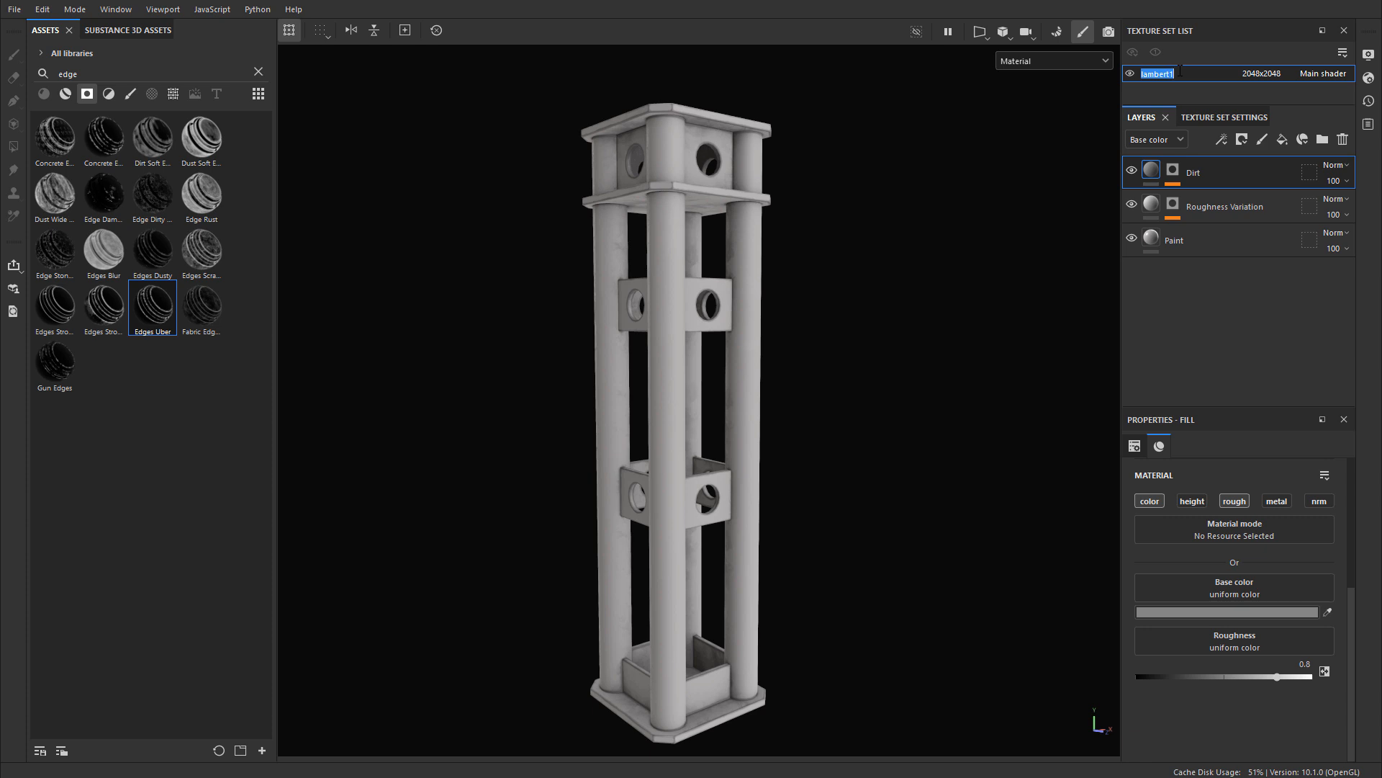
Step: Rename the lambert1 texture set as steelbeam_support_01
{"action": "type", "text": "steelbeam_support_01"}
{"action": "key", "text": "Return"}
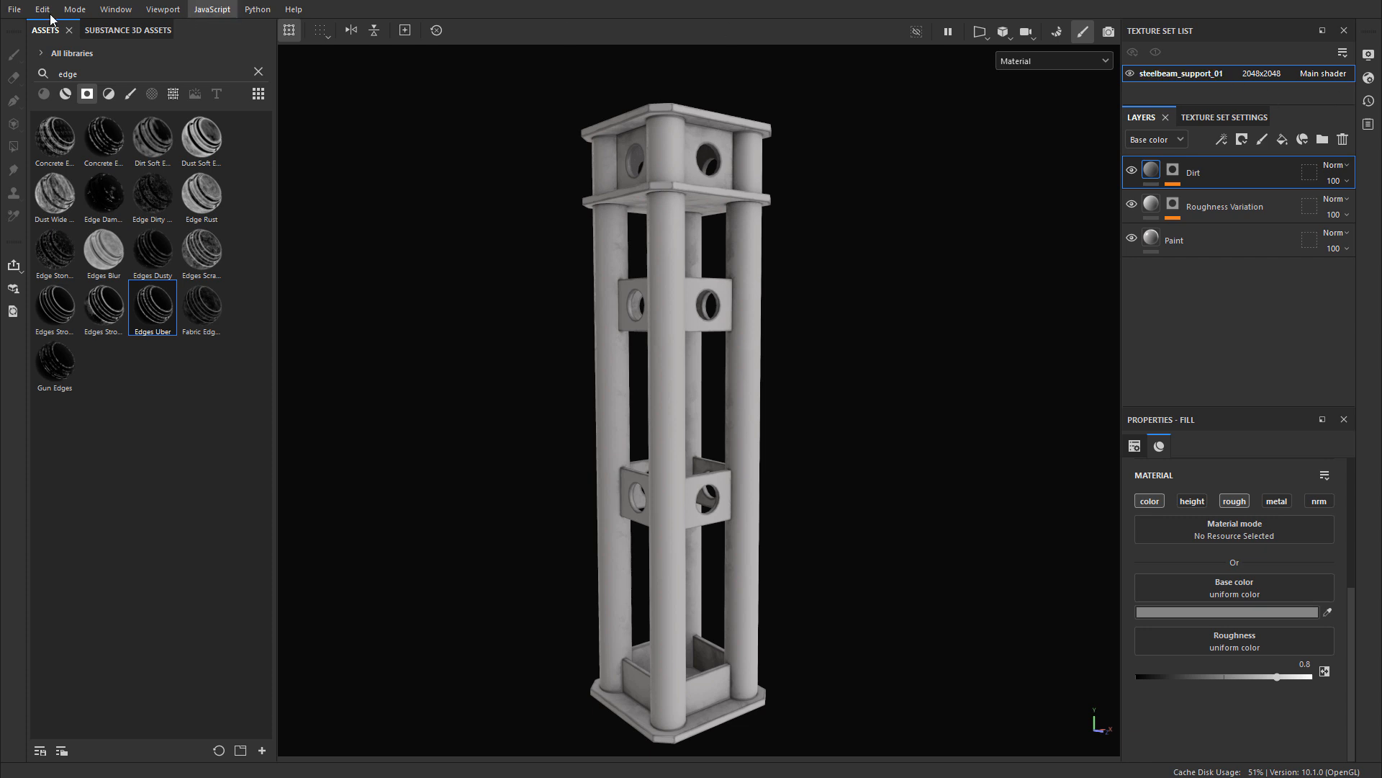
Step: Open the texture export settings and set the output directory to the WoLDTutorials/Textures/SteelBeamsSupports folder
{"action": "left_click", "coordinate": [13, 11]}
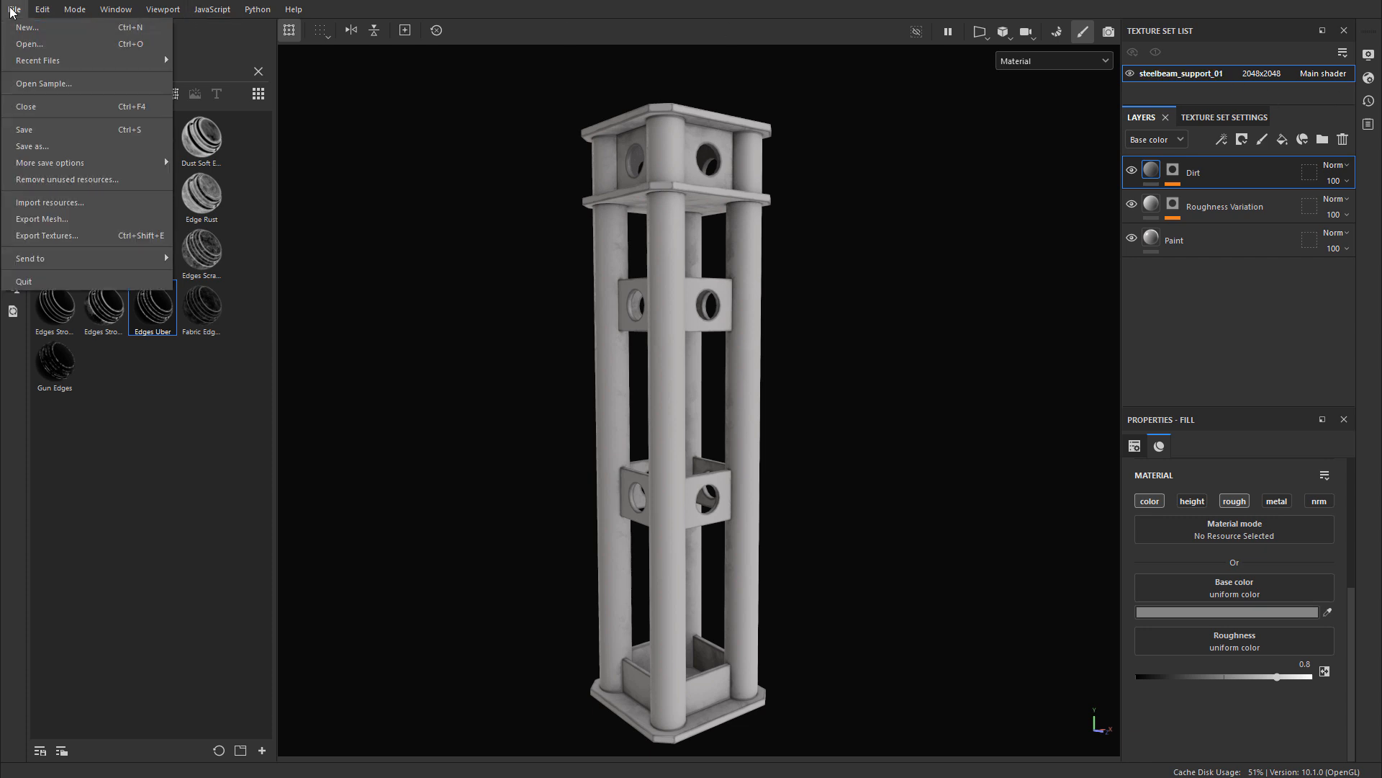
{"action": "left_click", "coordinate": [72, 232]}
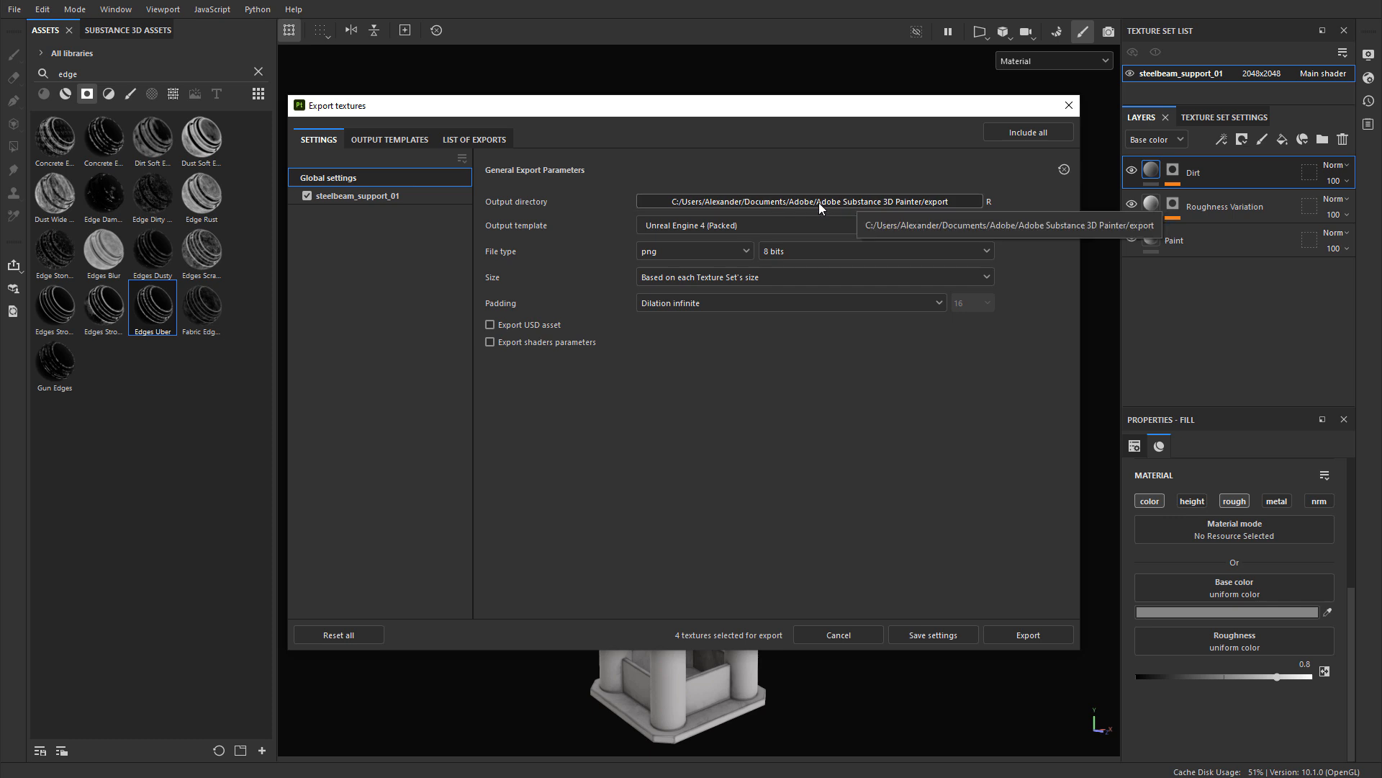
{"action": "left_click", "coordinate": [869, 202]}
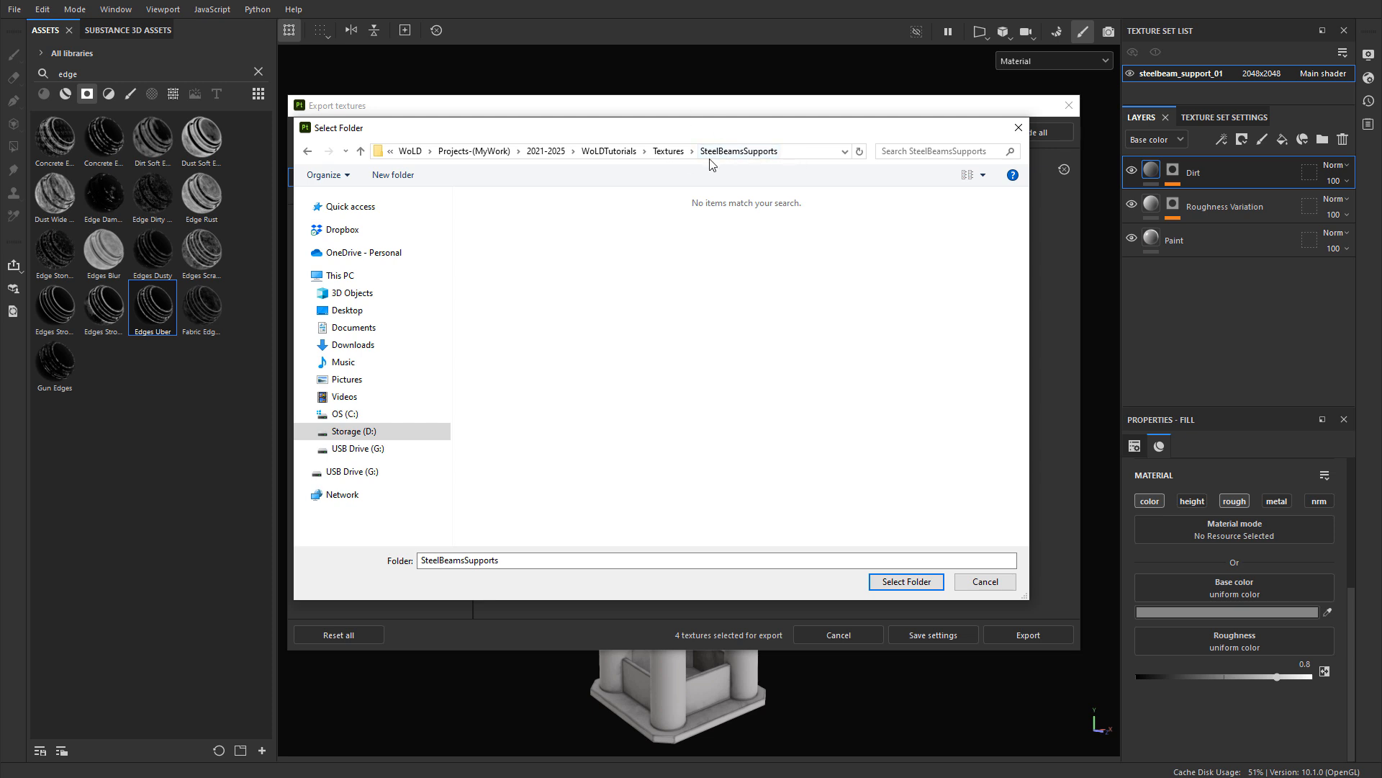
{"action": "left_click", "coordinate": [913, 581]}
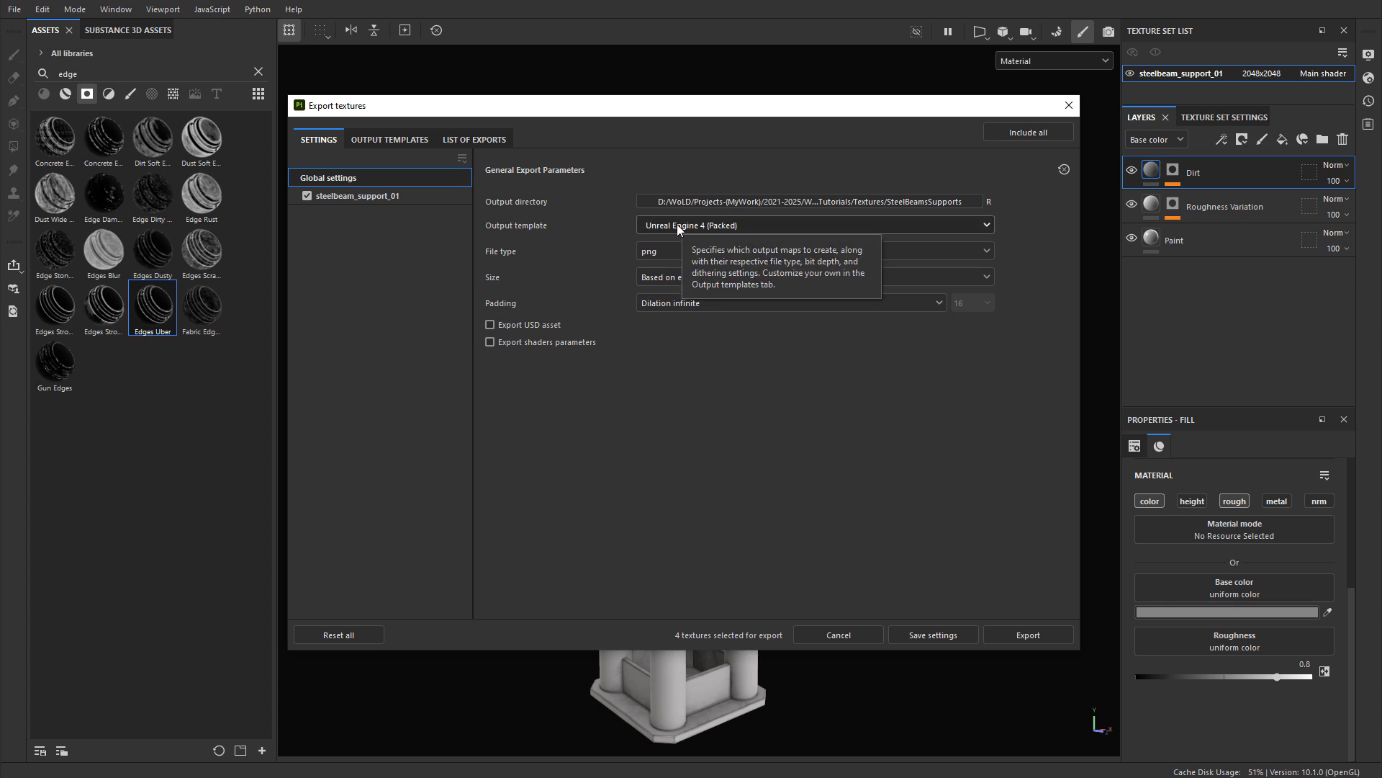
Step: Export the textures using the Unreal Engine 4 (Packed) output template, with the size based on each texture set's size
{"action": "left_click", "coordinate": [679, 226]}
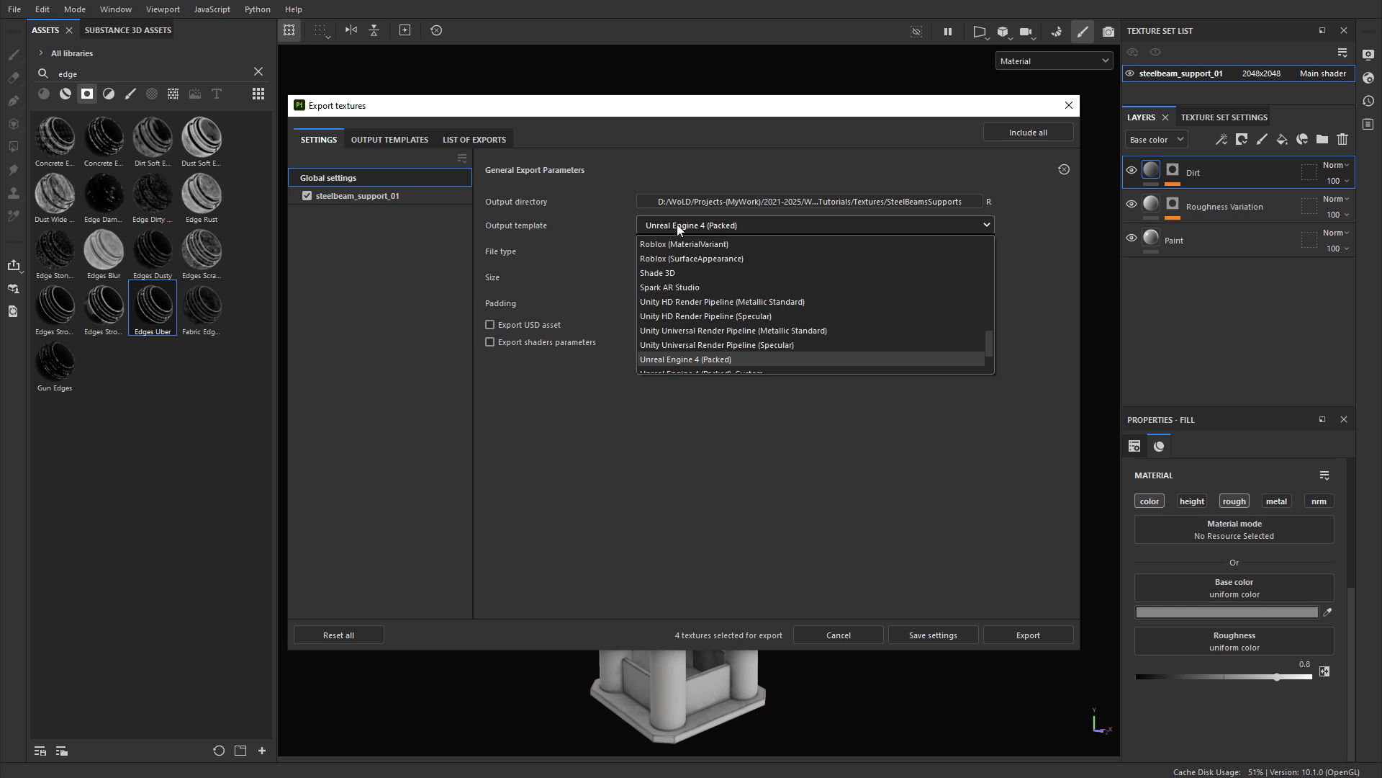
{"action": "scroll", "coordinate": [687, 270], "scroll_direction": "down", "scroll_amount": 1}
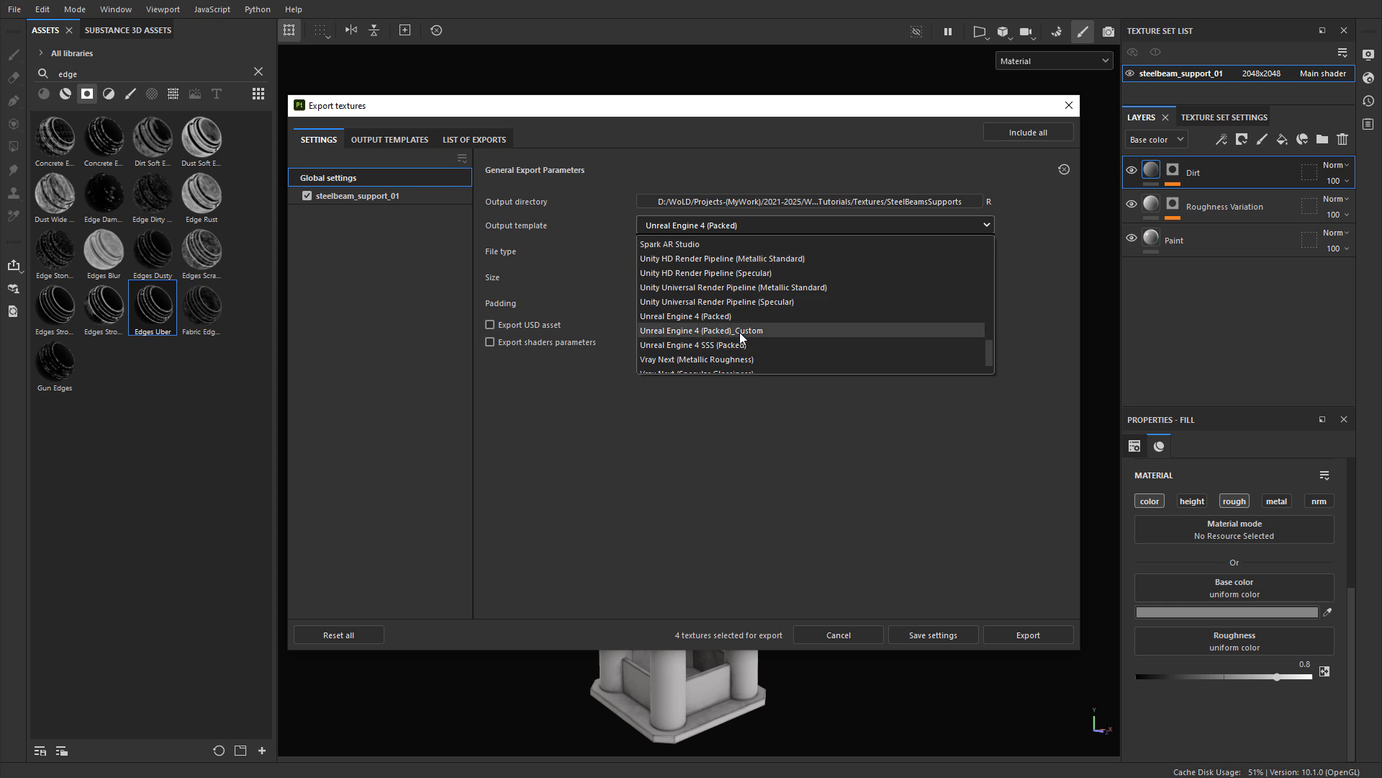
{"action": "left_click", "coordinate": [706, 317]}
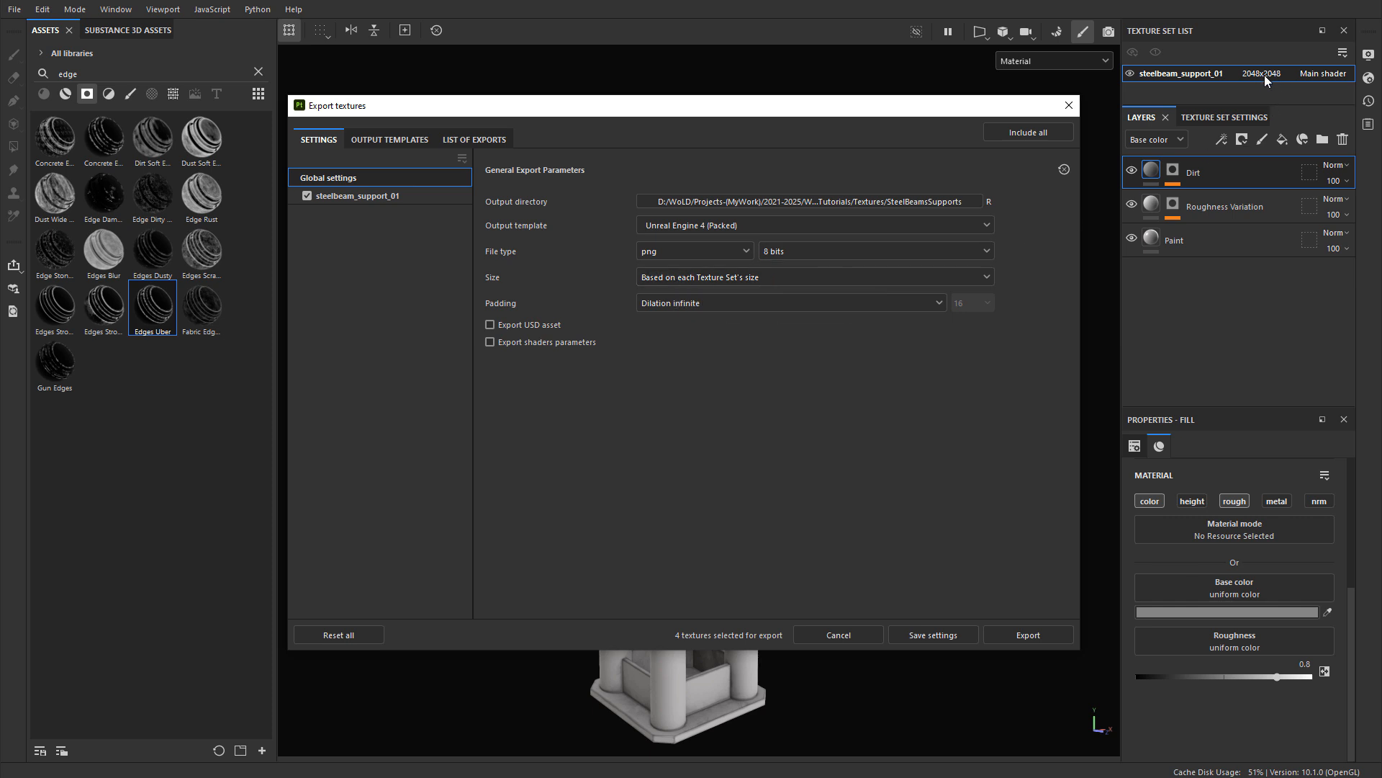
{"action": "left_click", "coordinate": [663, 279]}
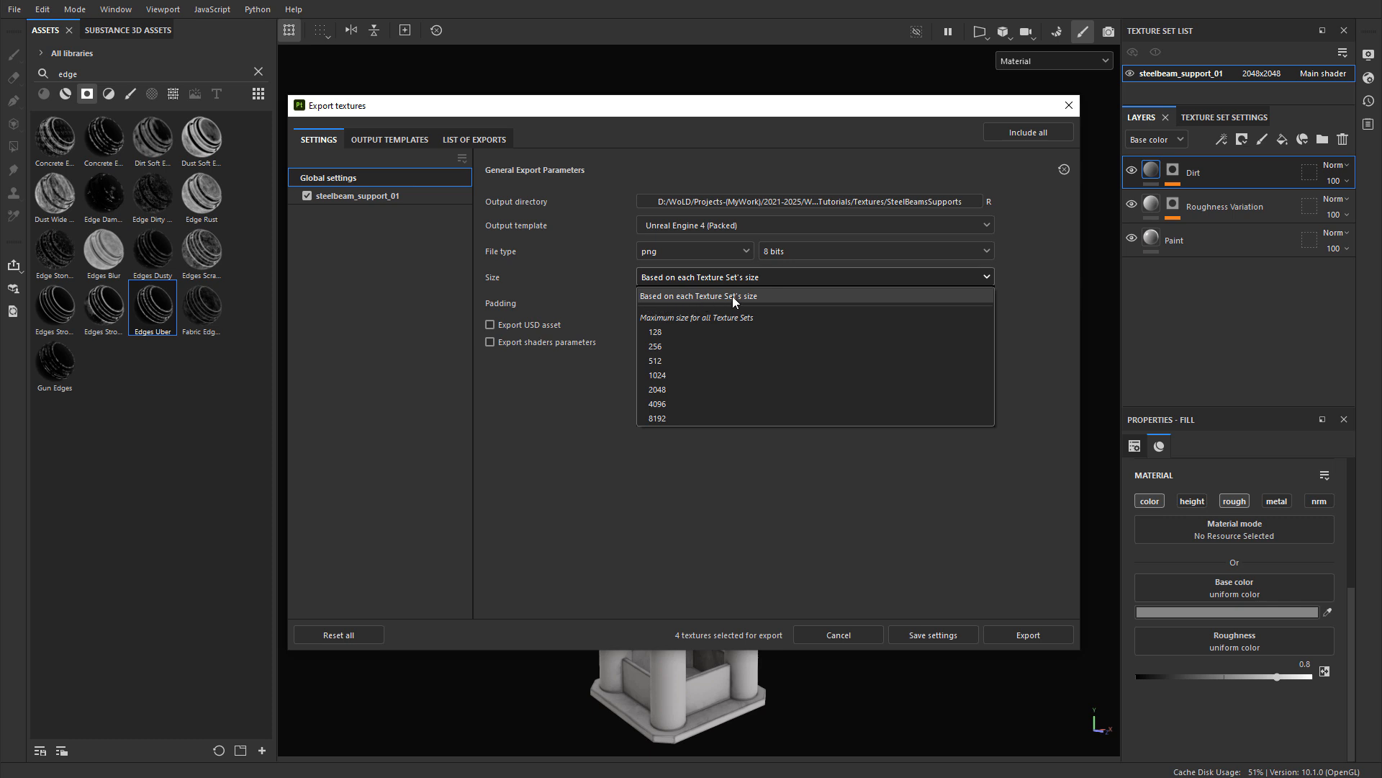
{"action": "left_click", "coordinate": [1253, 70]}
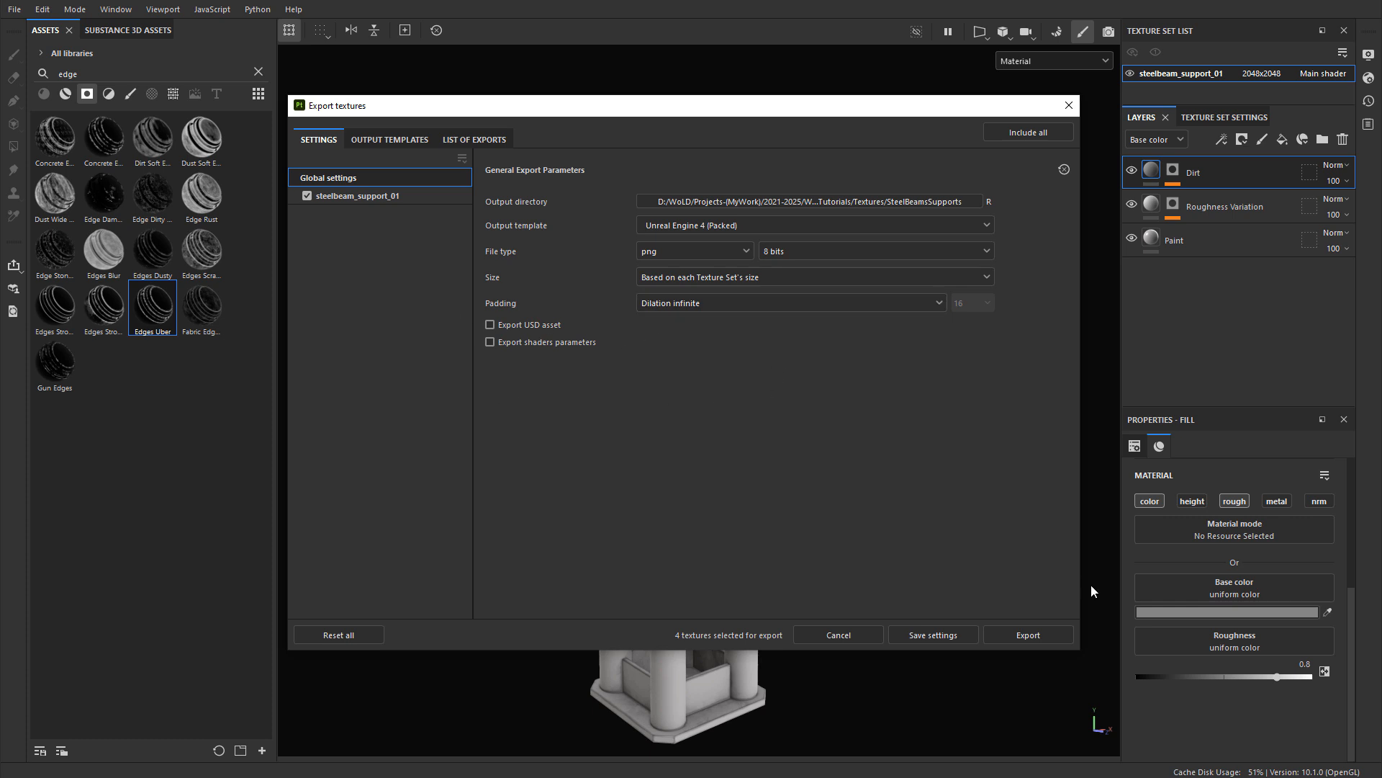
{"action": "left_click", "coordinate": [1026, 635]}
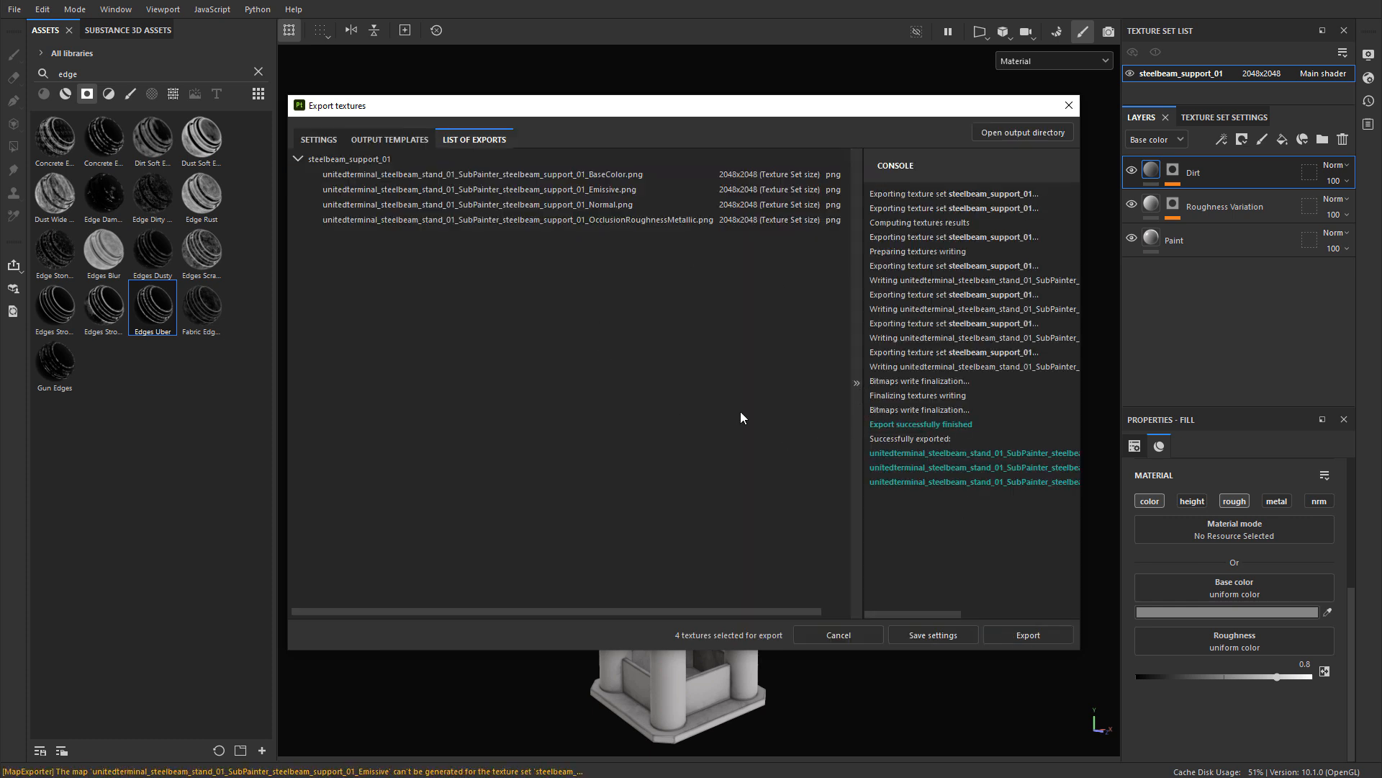
Step: Review the export parameters and output maps of the steelbeam_support_01 texture set, and close the export settings
{"action": "left_click", "coordinate": [318, 139]}
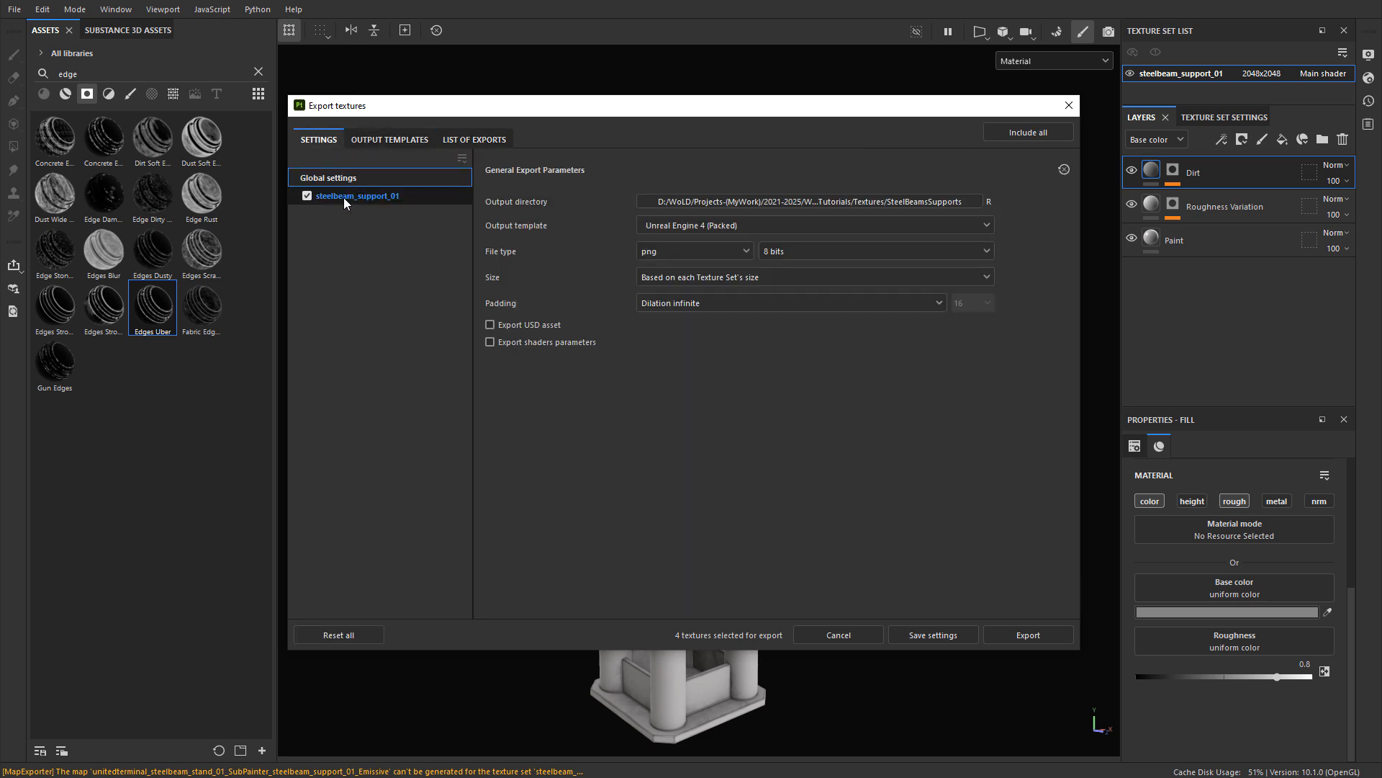
{"action": "left_click", "coordinate": [343, 198]}
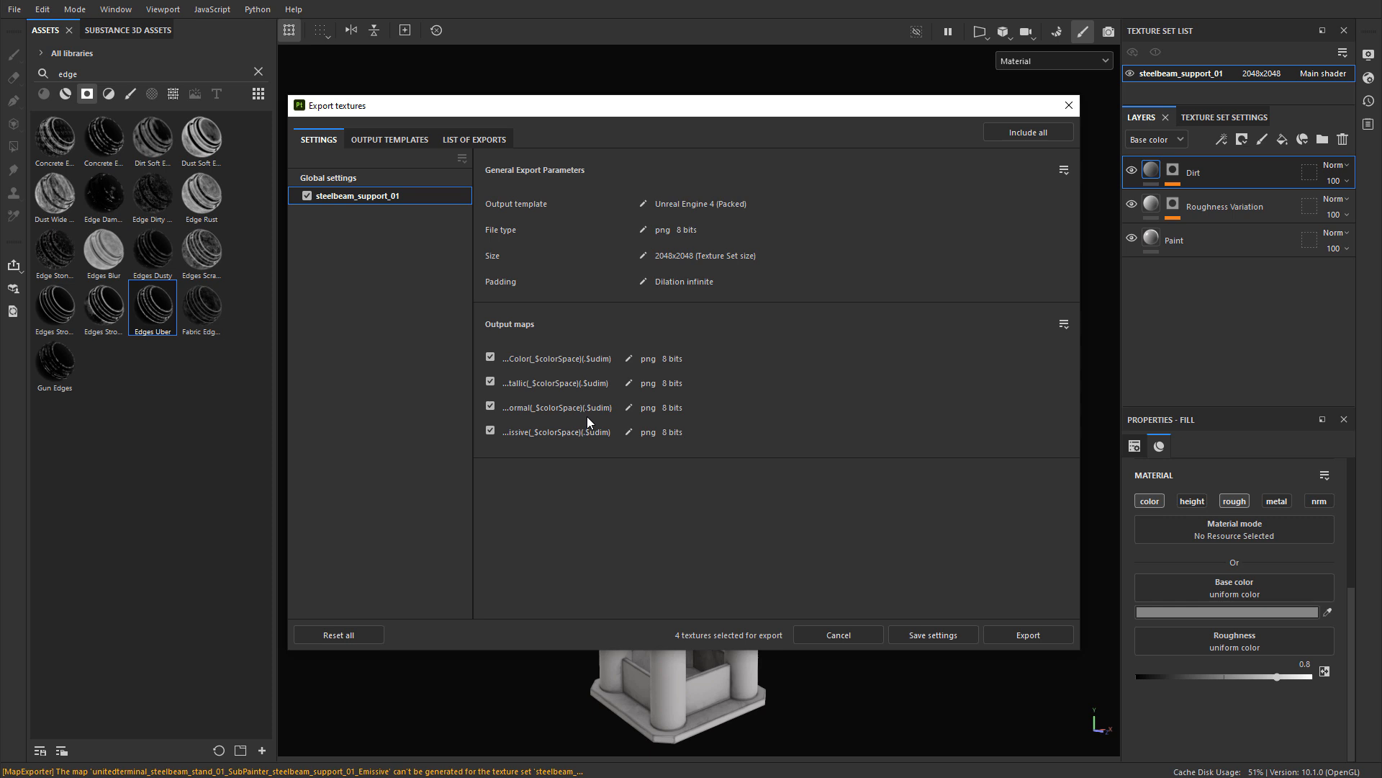
{"action": "left_click", "coordinate": [1068, 106]}
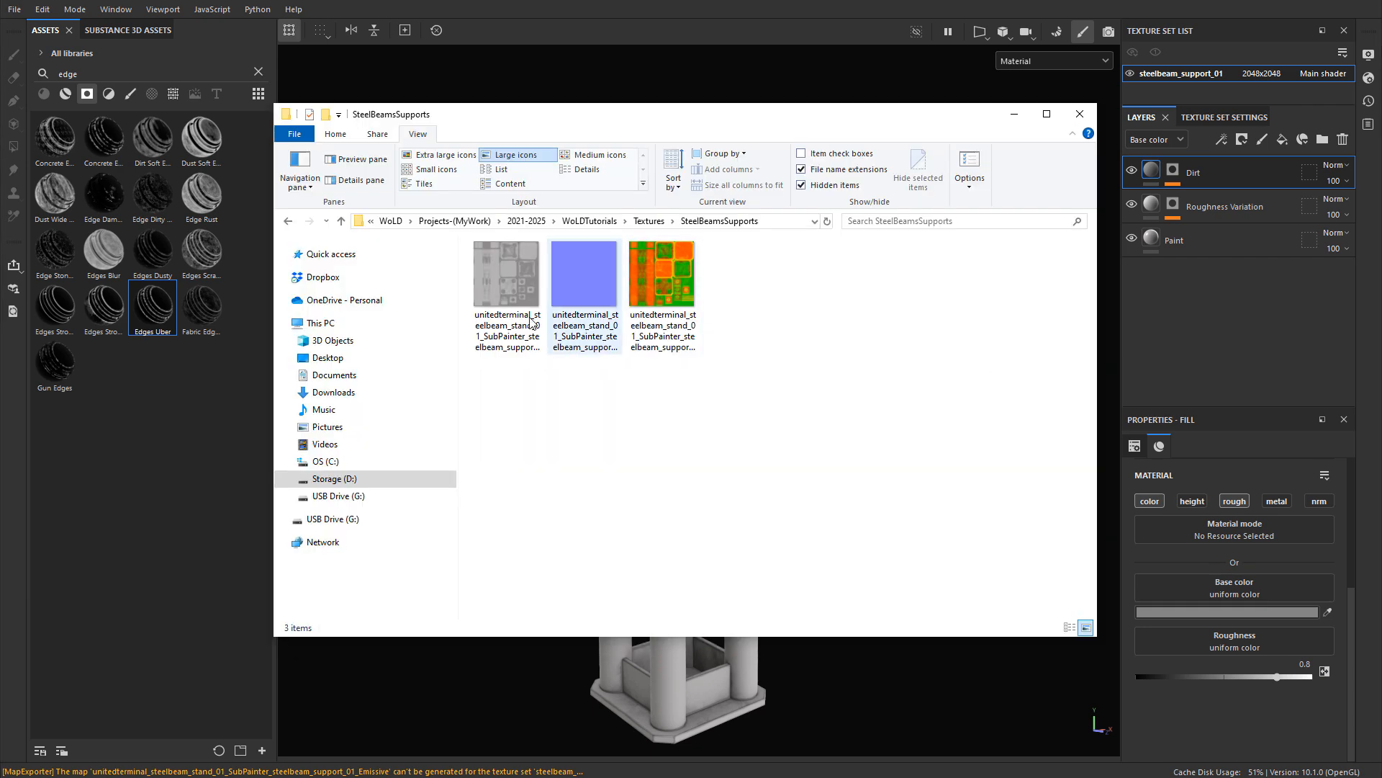
Step: View the exported base color, normal and OcclusionRoughnessMetallic images from the SteelBeamsSupports folder, and return to Substance 3D Painter
{"action": "double_click", "coordinate": [524, 287]}
{"action": "key", "text": "Right"}
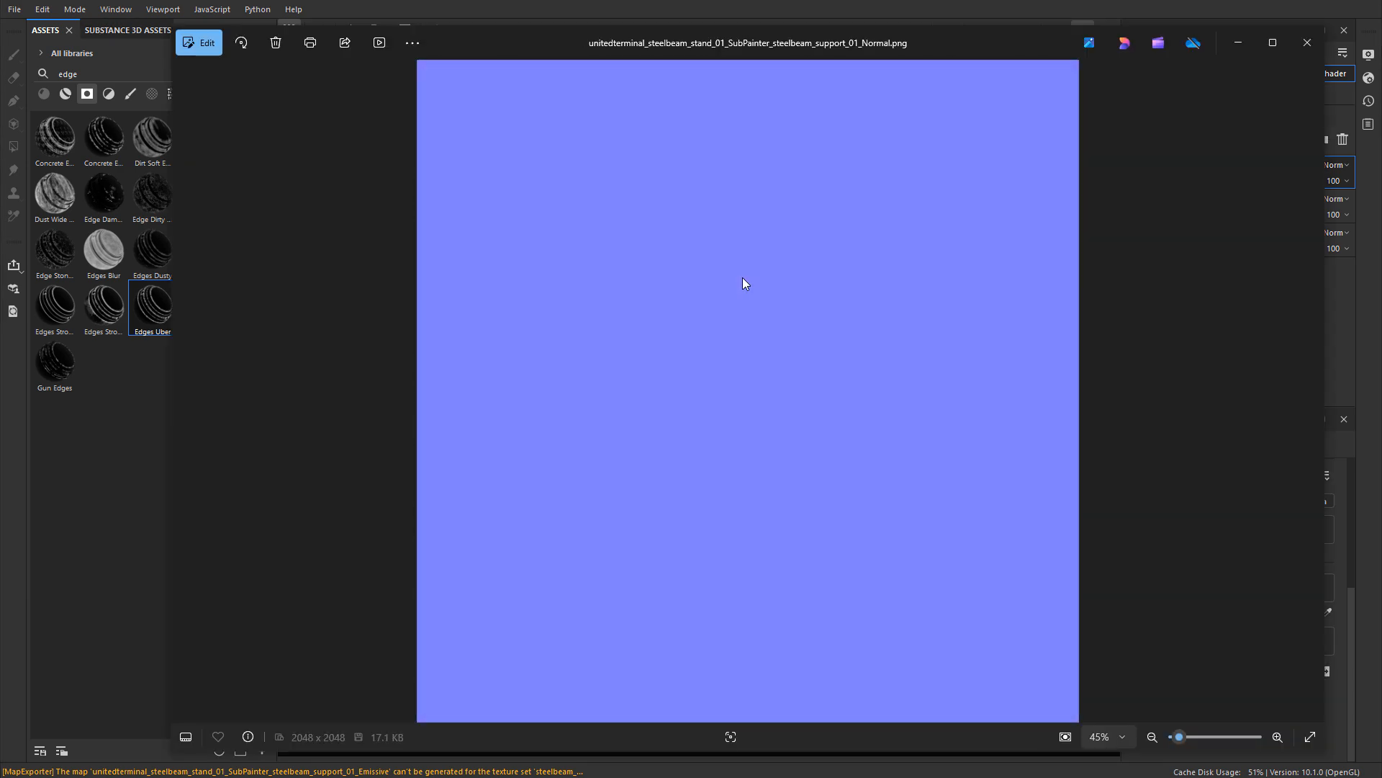
{"action": "key", "text": "Right"}
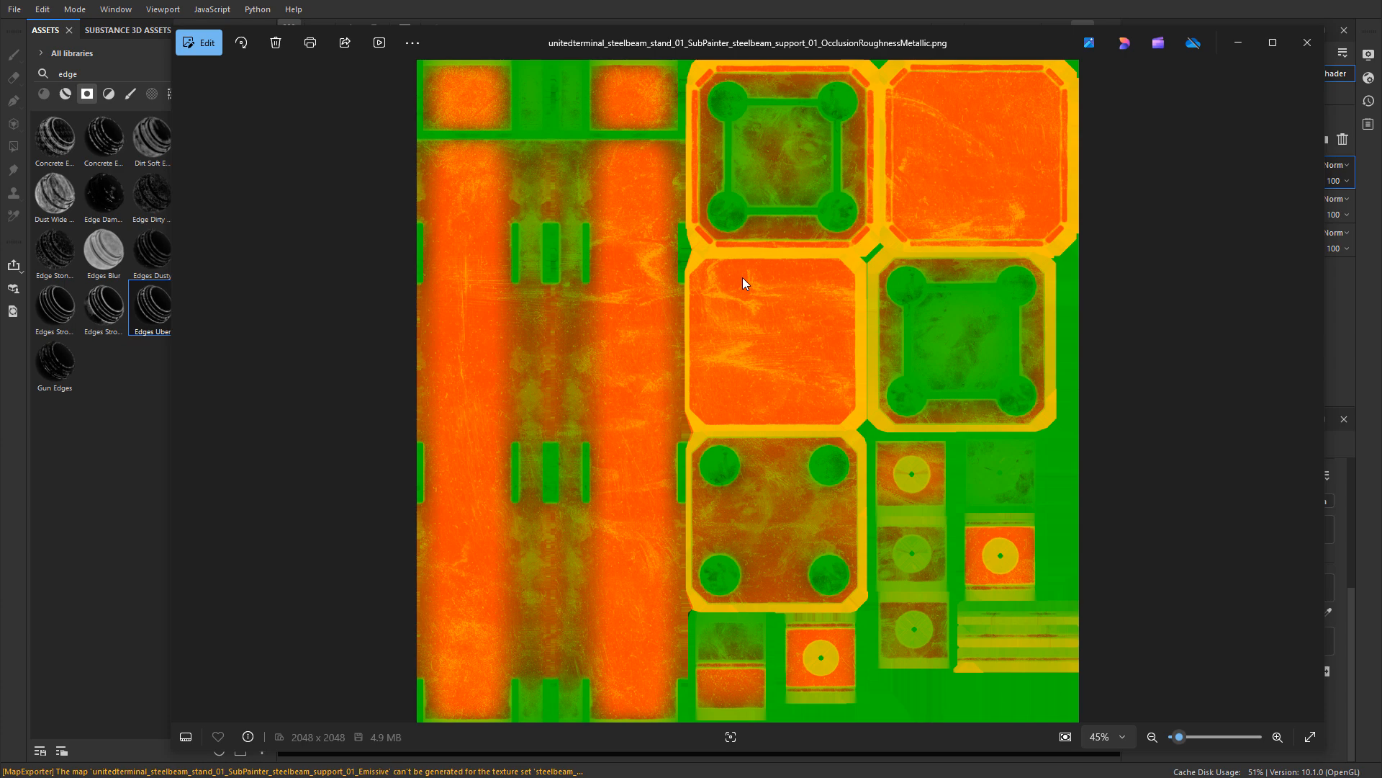
{"action": "key", "text": "alt+Tab"}
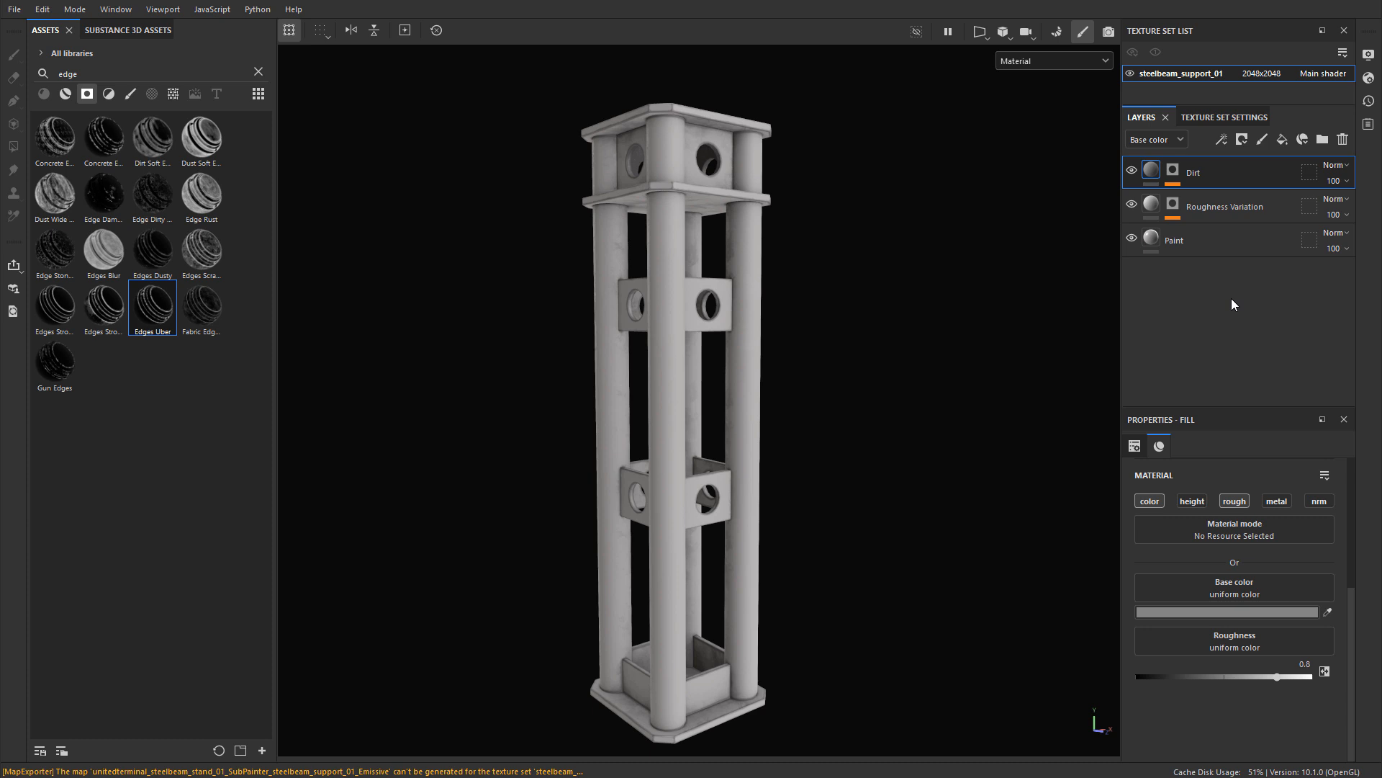
Step: Replace the project mesh with unitedterminal_steelbeam_stand_02_SubPainter.fbx in the project configuration
{"action": "left_click", "coordinate": [41, 9]}
{"action": "left_click", "coordinate": [83, 62]}
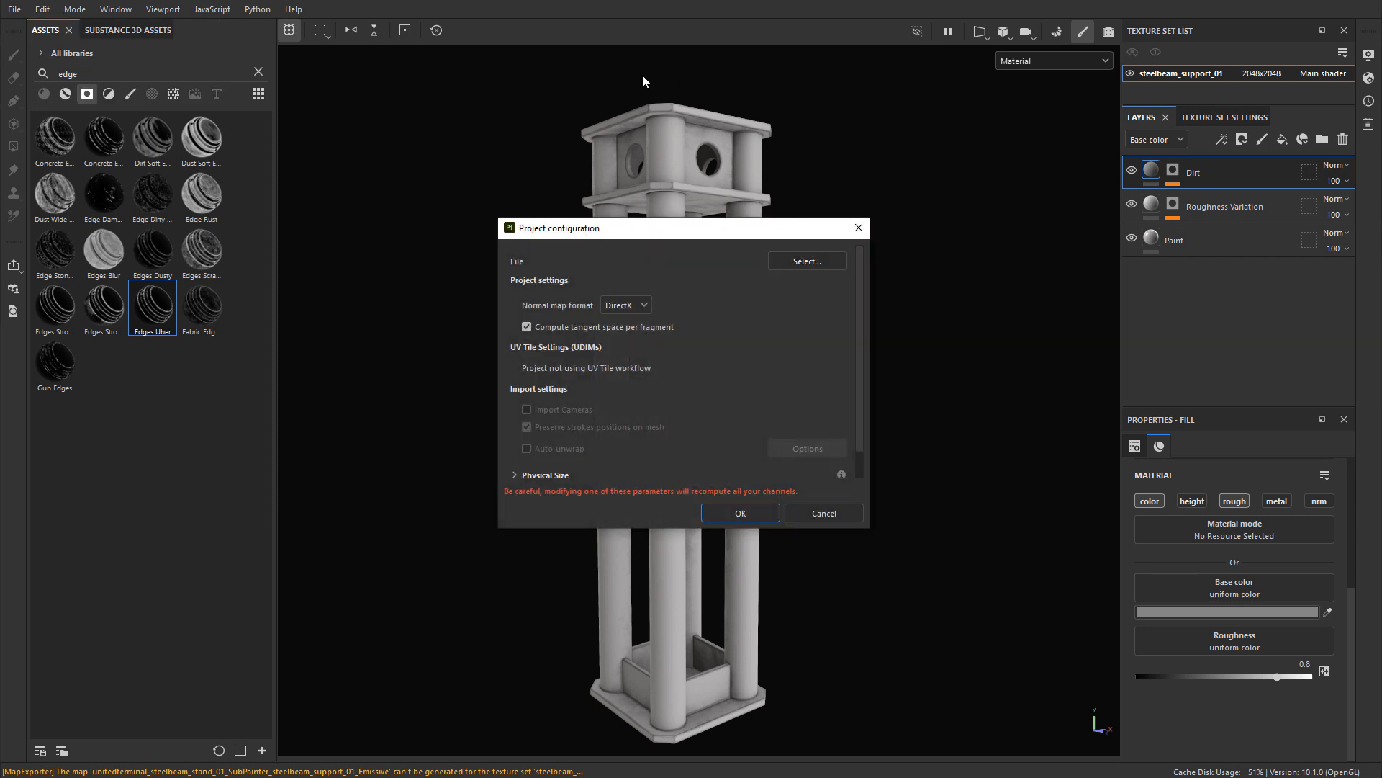
{"action": "left_click", "coordinate": [811, 262]}
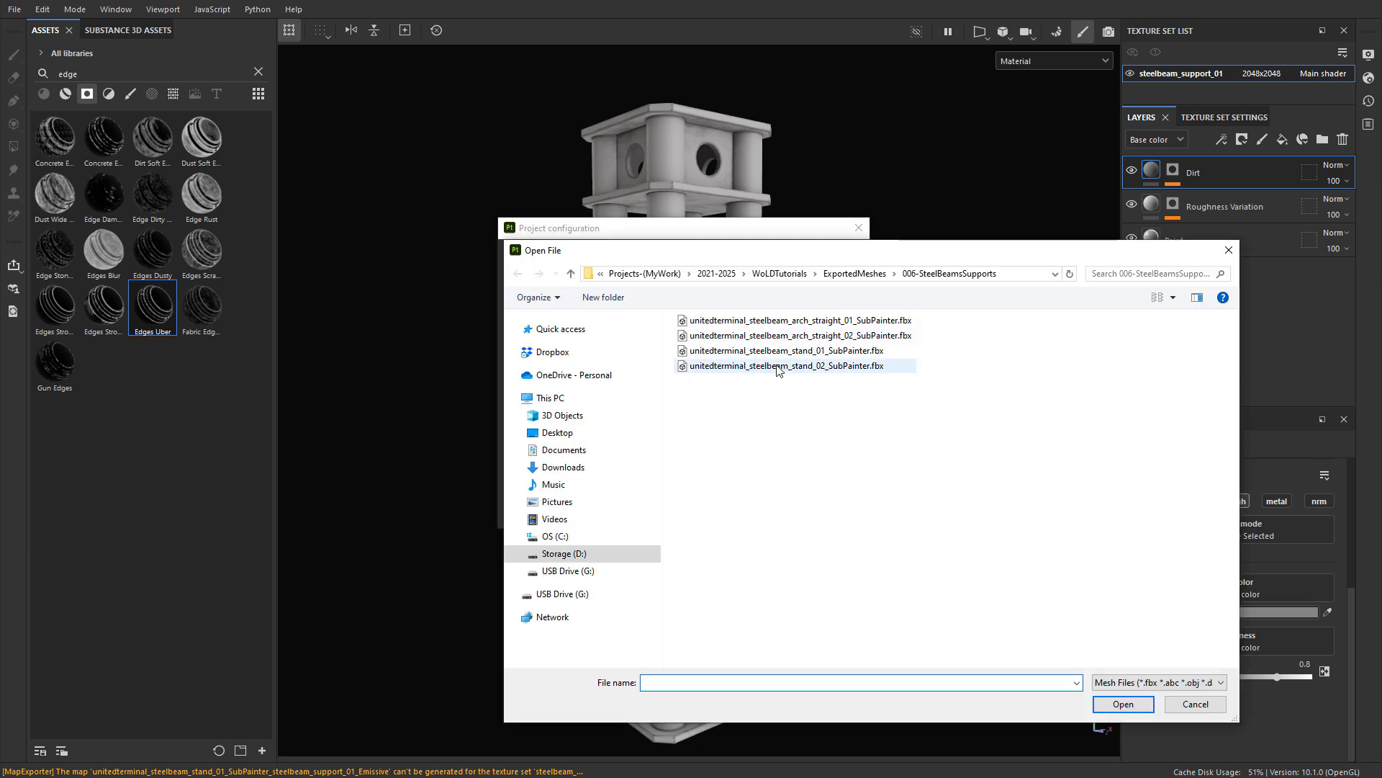
{"action": "left_click", "coordinate": [832, 373]}
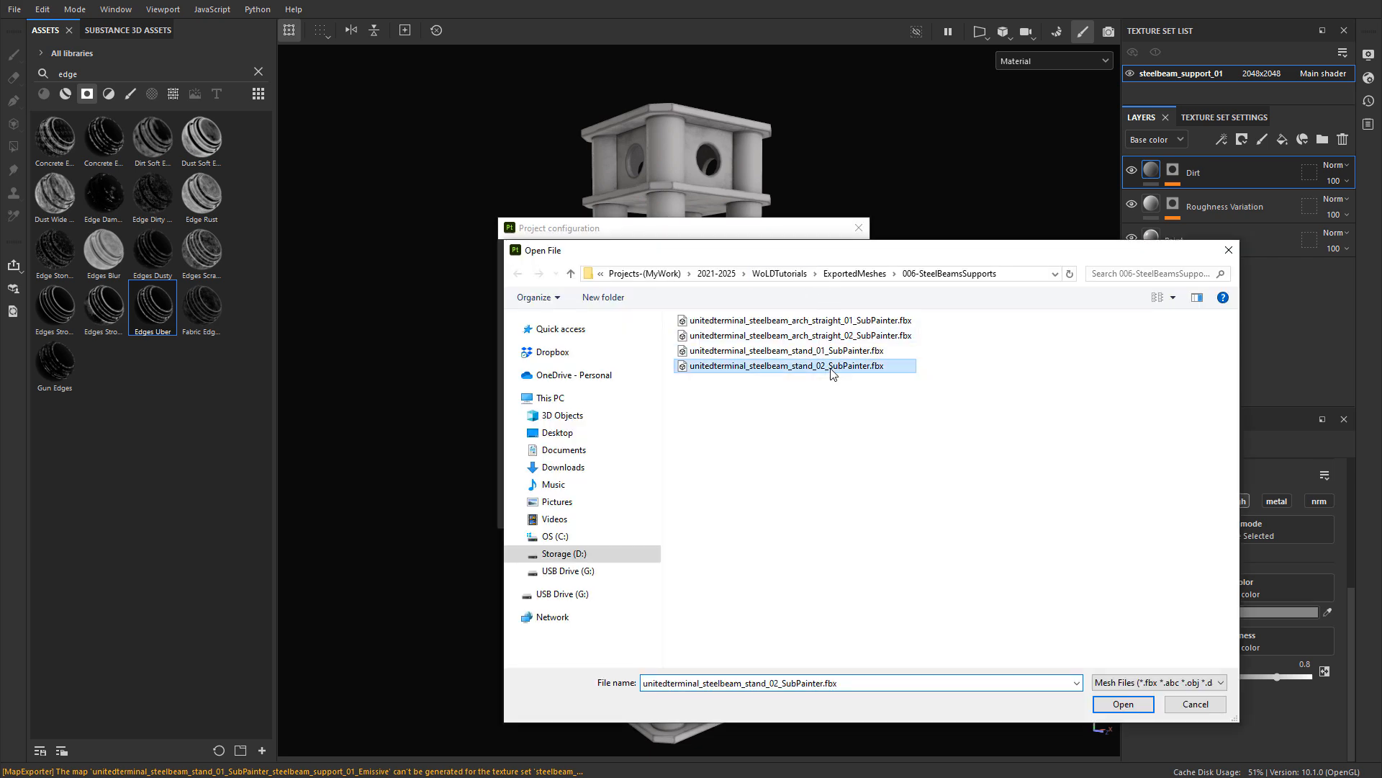
{"action": "left_click", "coordinate": [1124, 703]}
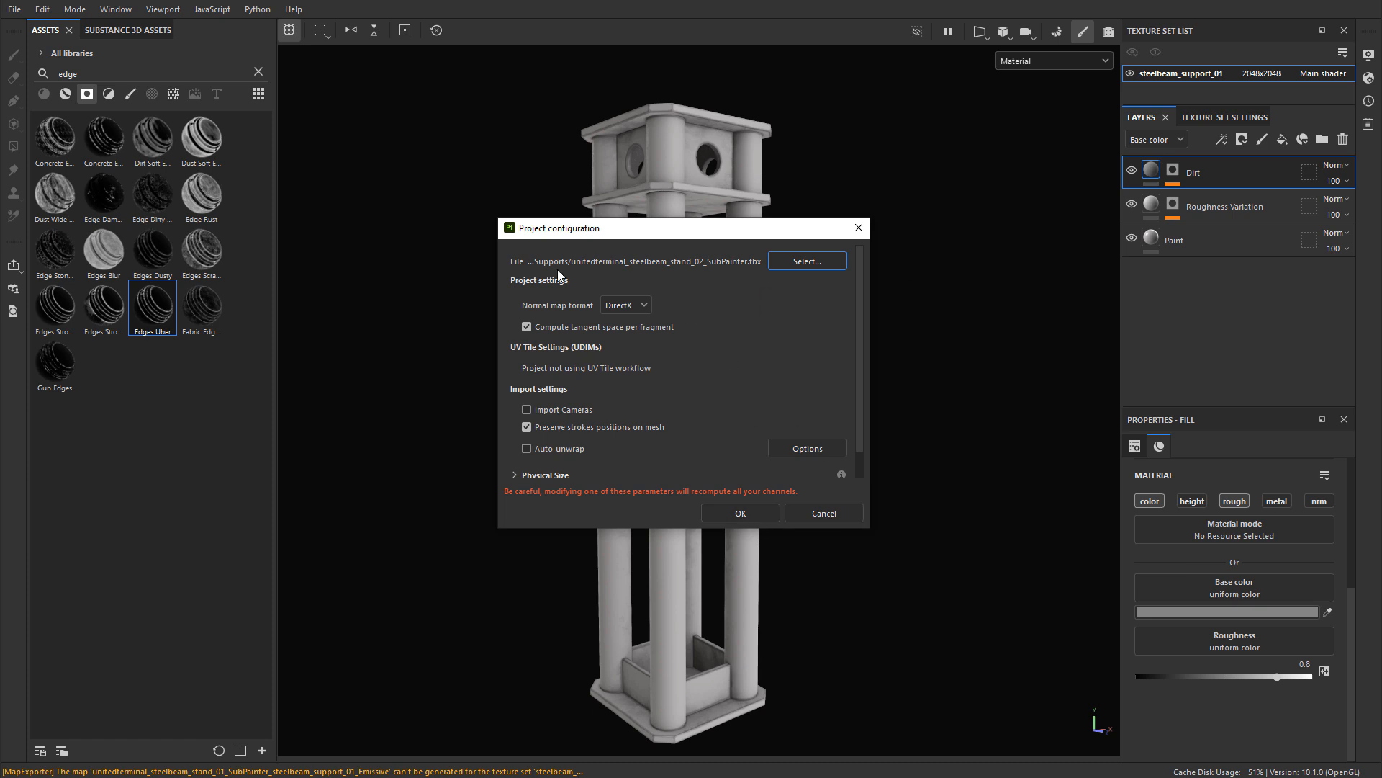
{"action": "left_click", "coordinate": [729, 511]}
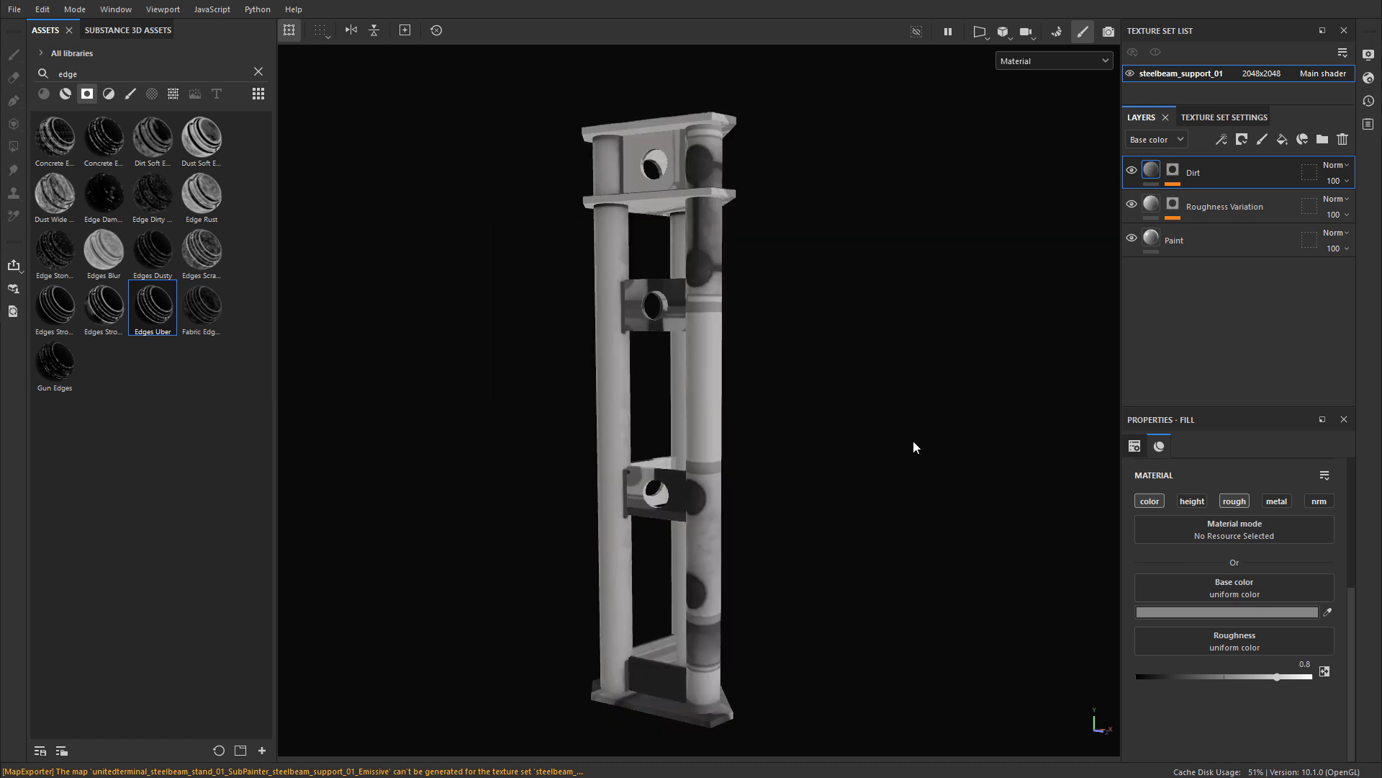
Step: Bake the selected mesh maps for the replaced three-column support, return to painting mode, and check the updated texturing
{"action": "mouse_move", "coordinate": [719, 379]}
{"action": "left_mouse_down", "text": "alt"}
{"action": "mouse_move", "coordinate": [589, 339]}
{"action": "mouse_move", "coordinate": [482, 358]}
{"action": "mouse_move", "coordinate": [768, 377]}
{"action": "mouse_move", "coordinate": [701, 367]}
{"action": "left_mouse_up", "text": "alt"}
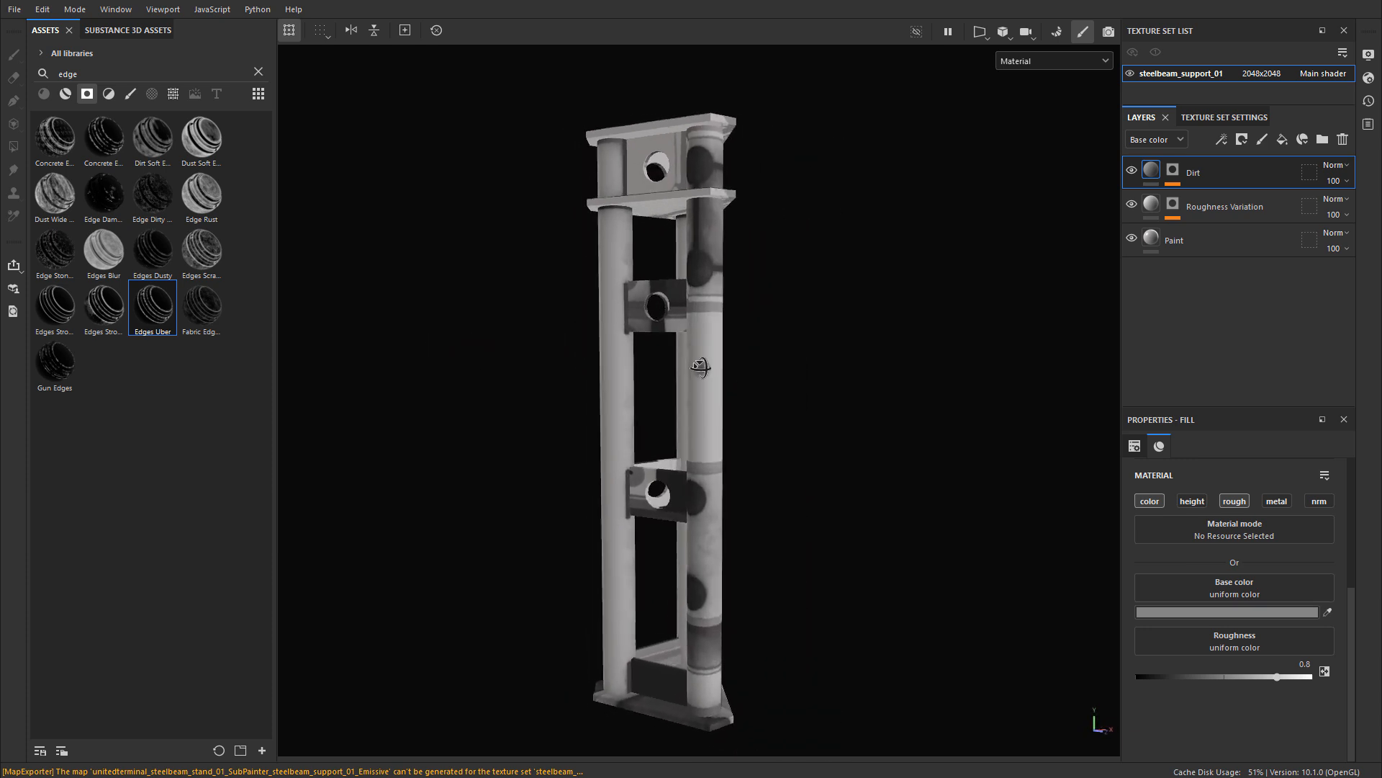
{"action": "left_click", "coordinate": [1049, 36]}
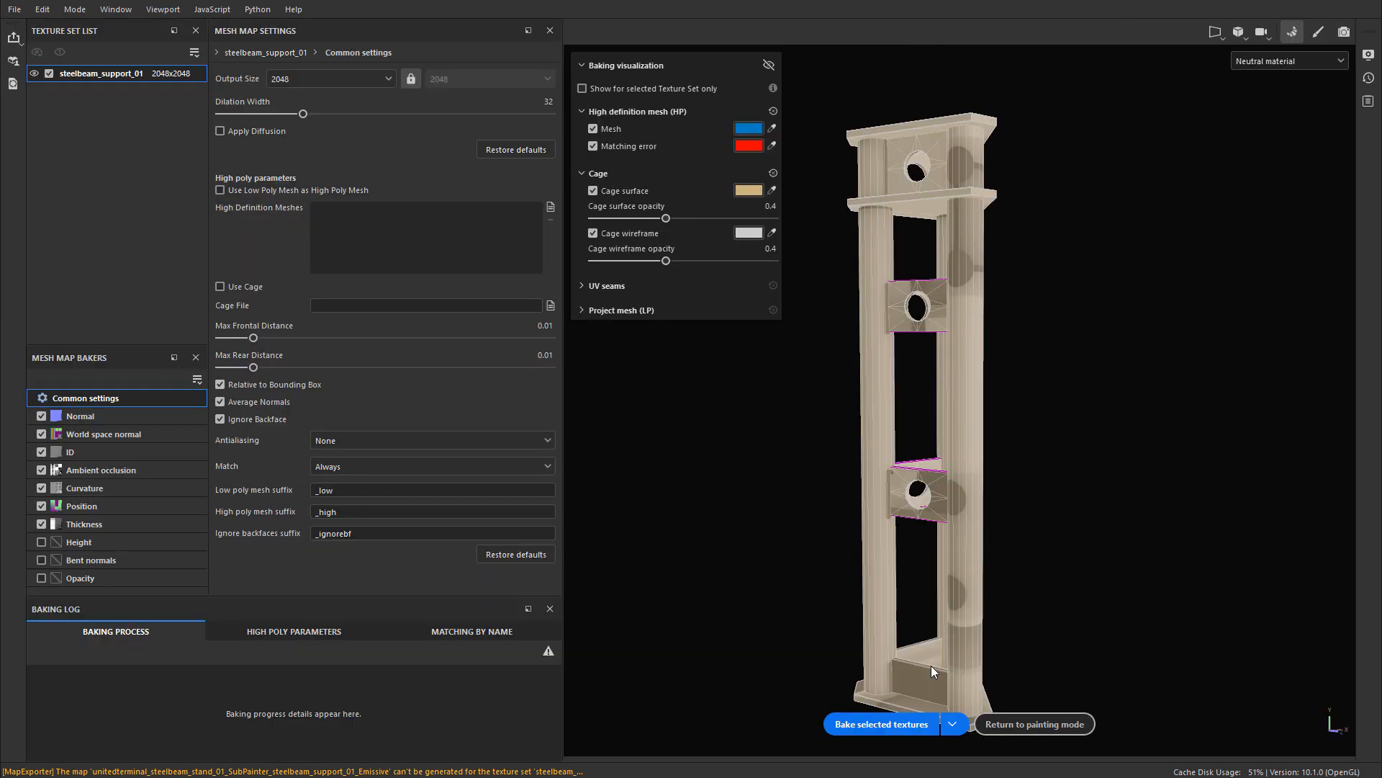
{"action": "left_click", "coordinate": [876, 722]}
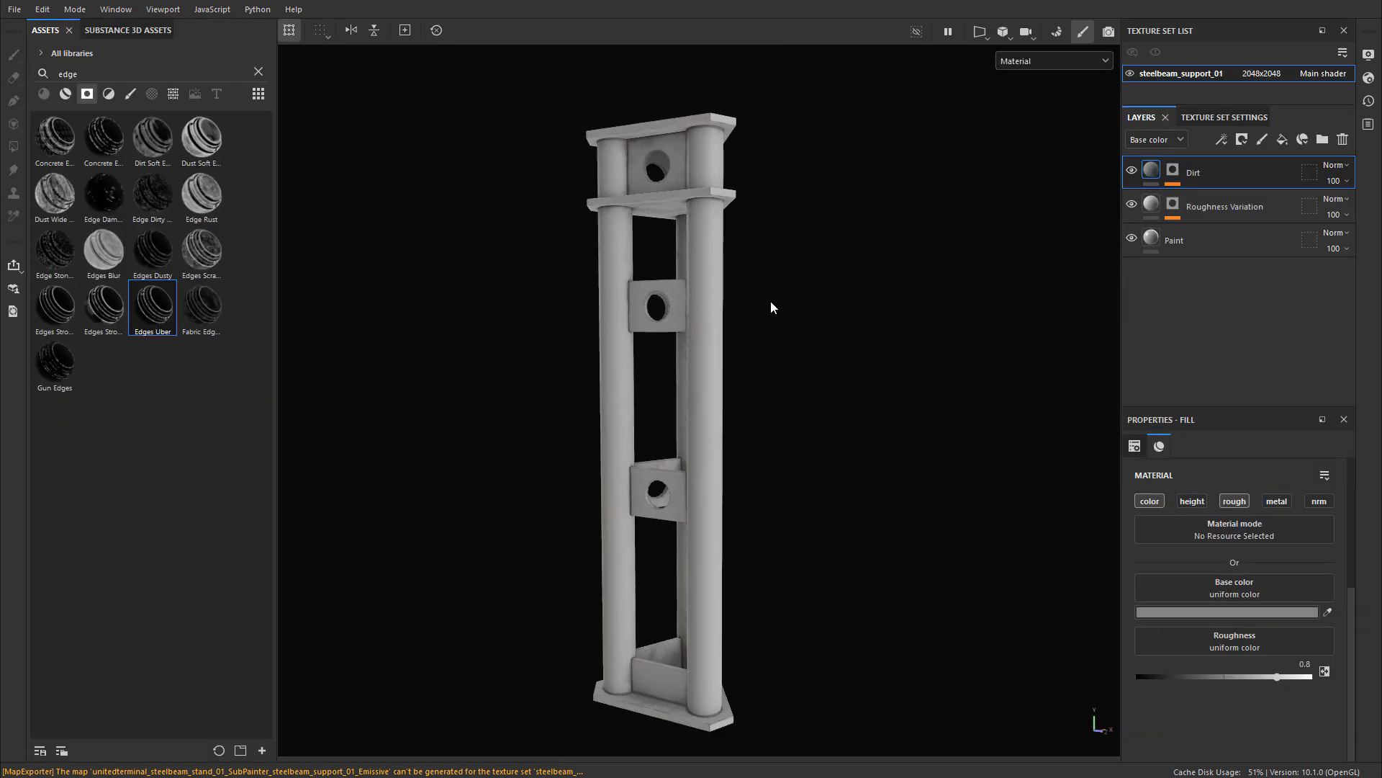
{"action": "mouse_move", "coordinate": [771, 306]}
{"action": "left_mouse_down", "text": "alt"}
{"action": "mouse_move", "coordinate": [540, 284]}
{"action": "mouse_move", "coordinate": [580, 311]}
{"action": "mouse_move", "coordinate": [872, 325]}
{"action": "mouse_move", "coordinate": [628, 297]}
{"action": "left_mouse_up", "text": "alt"}
{"action": "middle_click_drag", "start_coordinate": [628, 296], "coordinate": [697, 358], "text": "alt"}
{"action": "right_click_drag", "start_coordinate": [697, 357], "coordinate": [858, 281], "text": "alt"}
{"action": "left_click_drag", "start_coordinate": [857, 281], "coordinate": [707, 250], "text": "alt"}
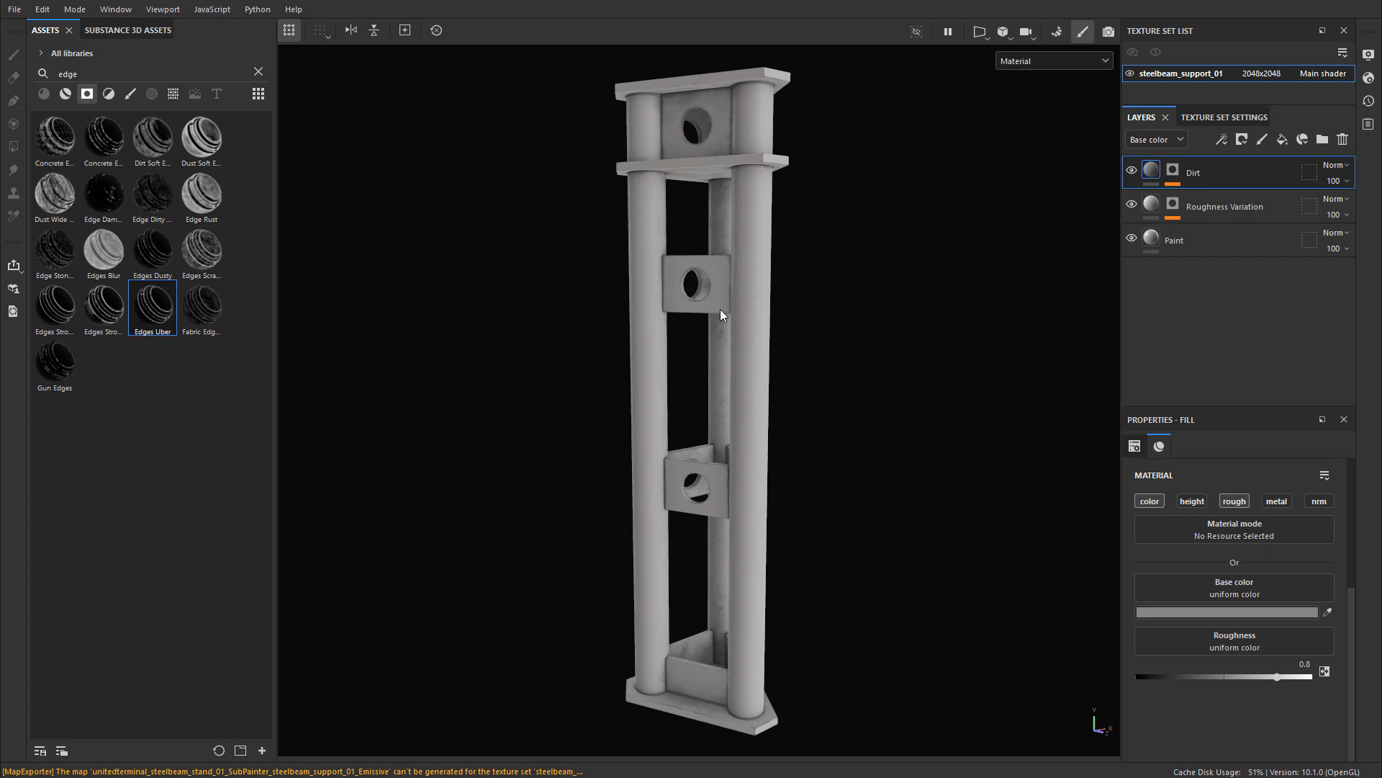
Step: Rename the texture set to steelbeam_support_02
{"action": "double_click", "coordinate": [1215, 75]}
{"action": "left_click_drag", "start_coordinate": [1219, 74], "coordinate": [1250, 76]}
{"action": "type", "text": "2"}
{"action": "key", "text": "Return"}
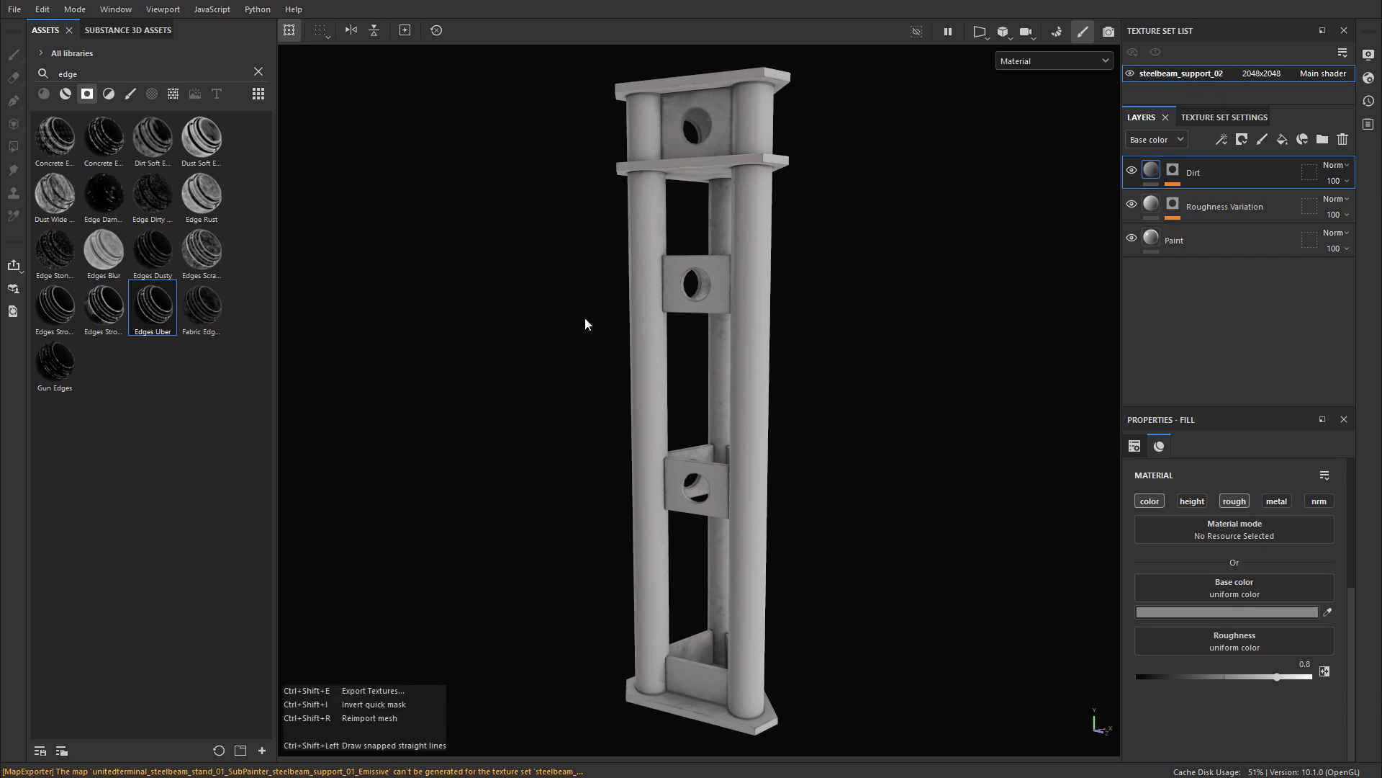
Step: Export the steelbeam_support_02 textures to the SteelBeamsSupports folder with the Unreal Engine 4 (Packed) template, and close the export settings
{"action": "key", "text": "ctrl+shift+e"}
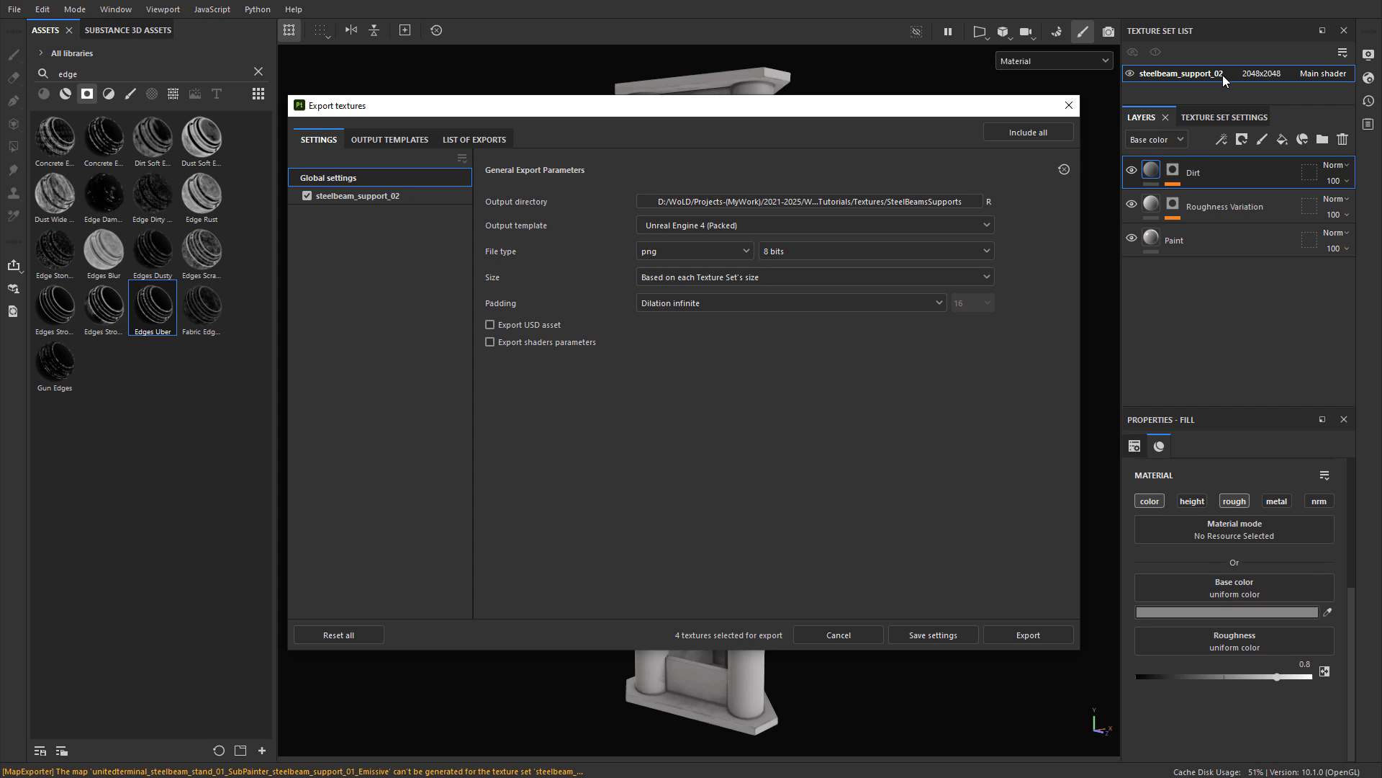
{"action": "left_click", "coordinate": [1031, 633]}
{"action": "left_click", "coordinate": [1070, 107]}
Step: Switch to the SteelBeamsSupports folder, view the exported stand_02 base color, normal and OcclusionRoughnessMetallic images, and return to Substance 3D Painter
{"action": "key", "text": "alt+Tab"}
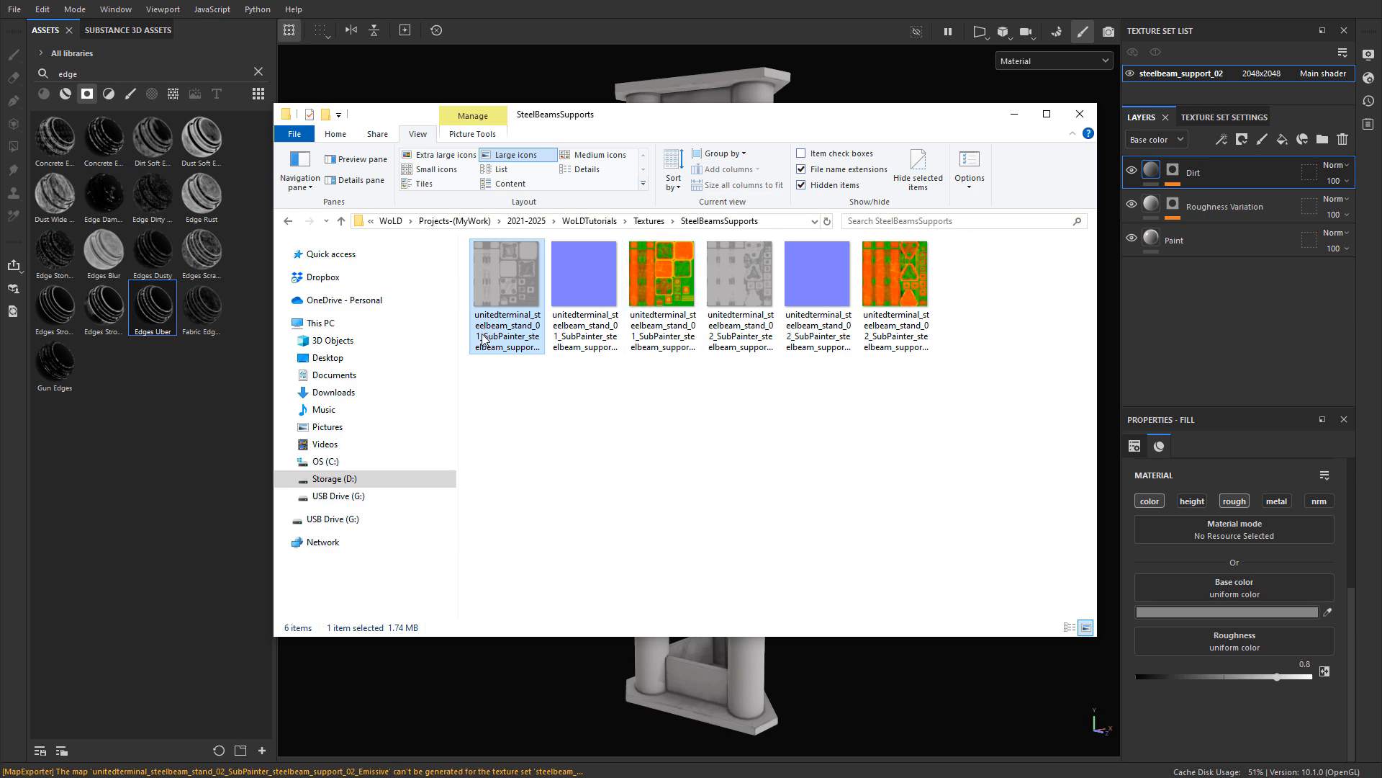
{"action": "left_click", "coordinate": [745, 284]}
{"action": "double_click", "coordinate": [746, 281]}
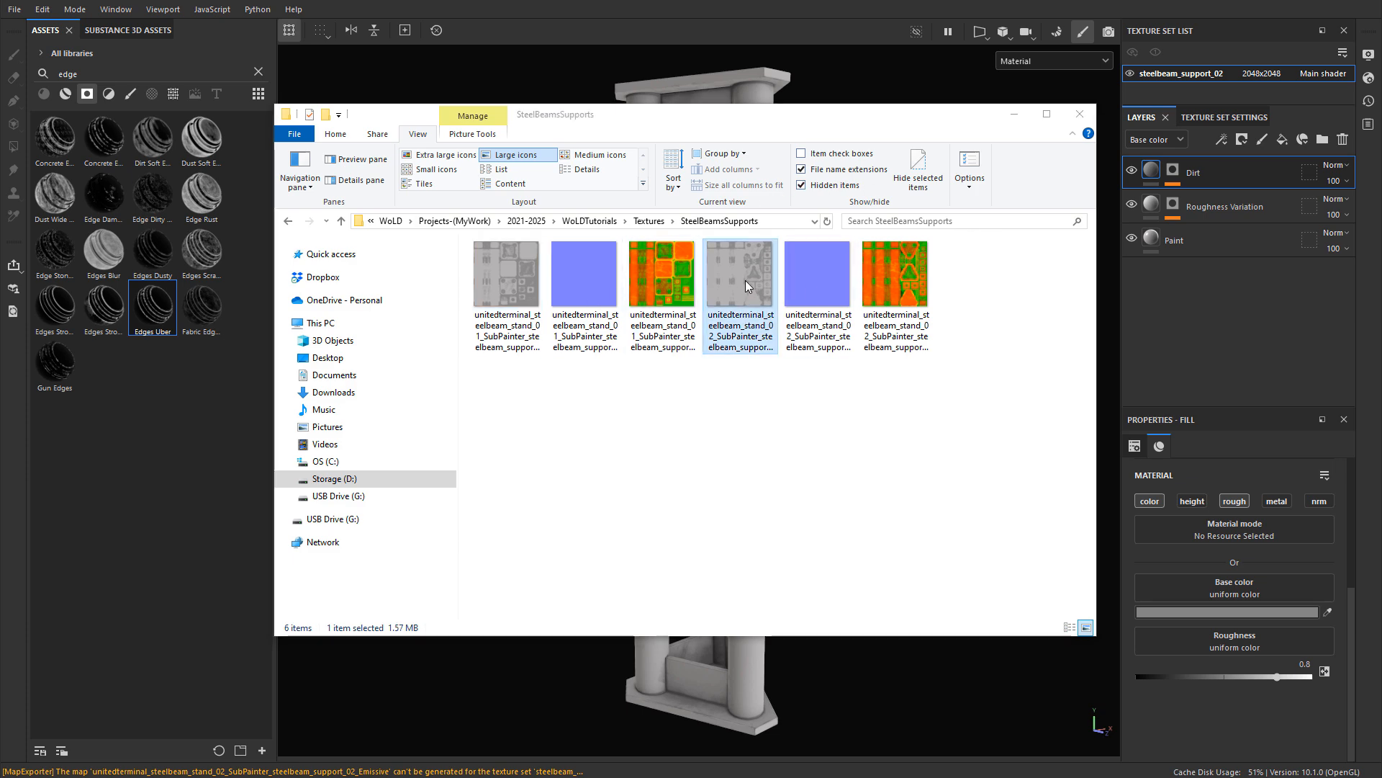
{"action": "key", "text": "Right"}
{"action": "key", "text": "Right"}
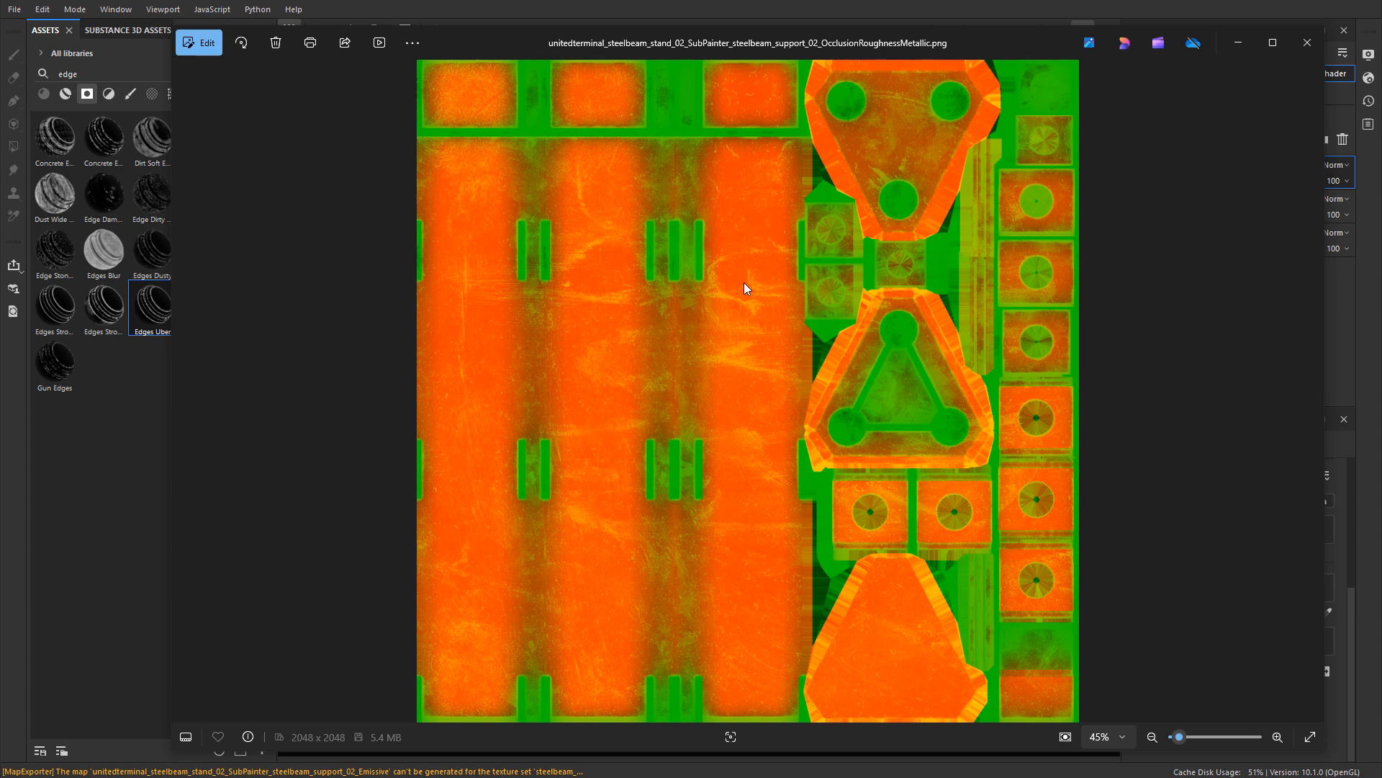
{"action": "left_click", "coordinate": [1306, 43]}
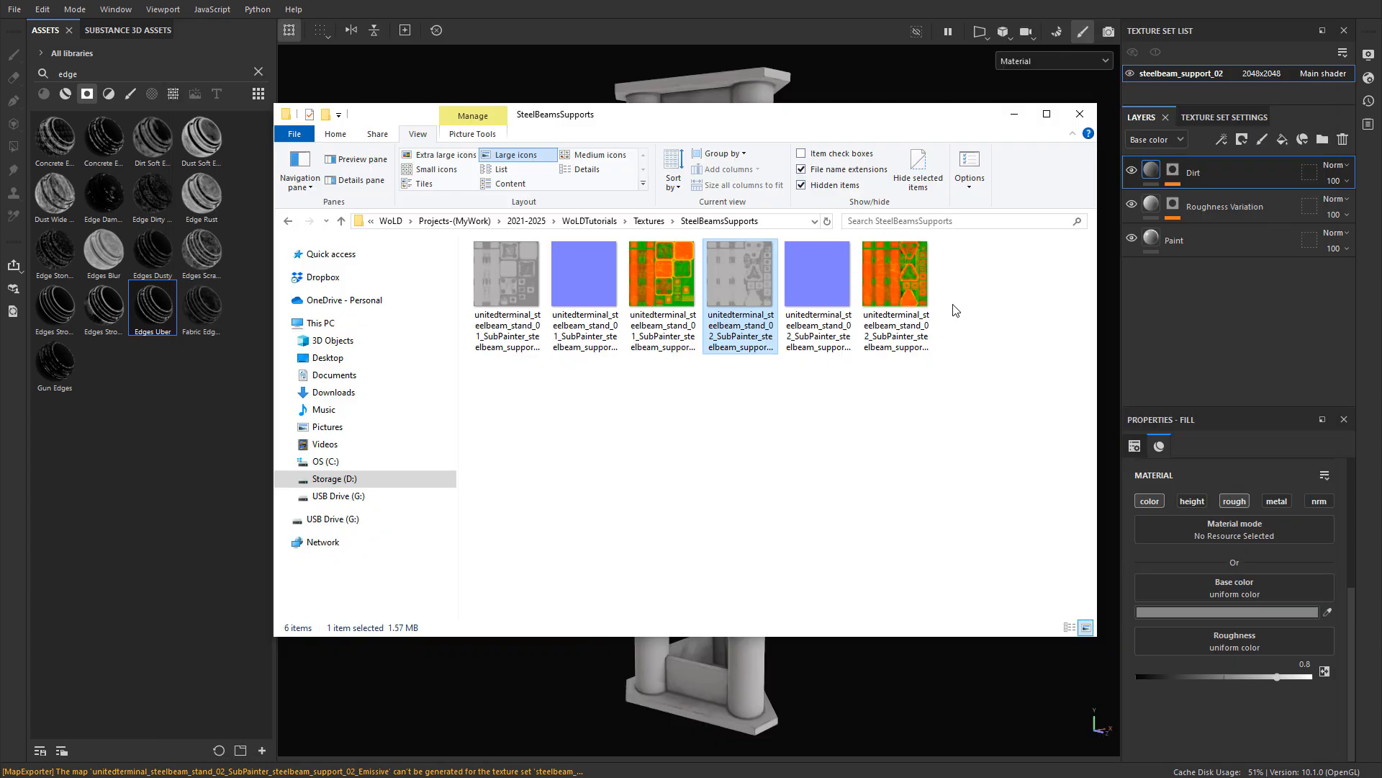
{"action": "left_click", "coordinate": [1008, 99]}
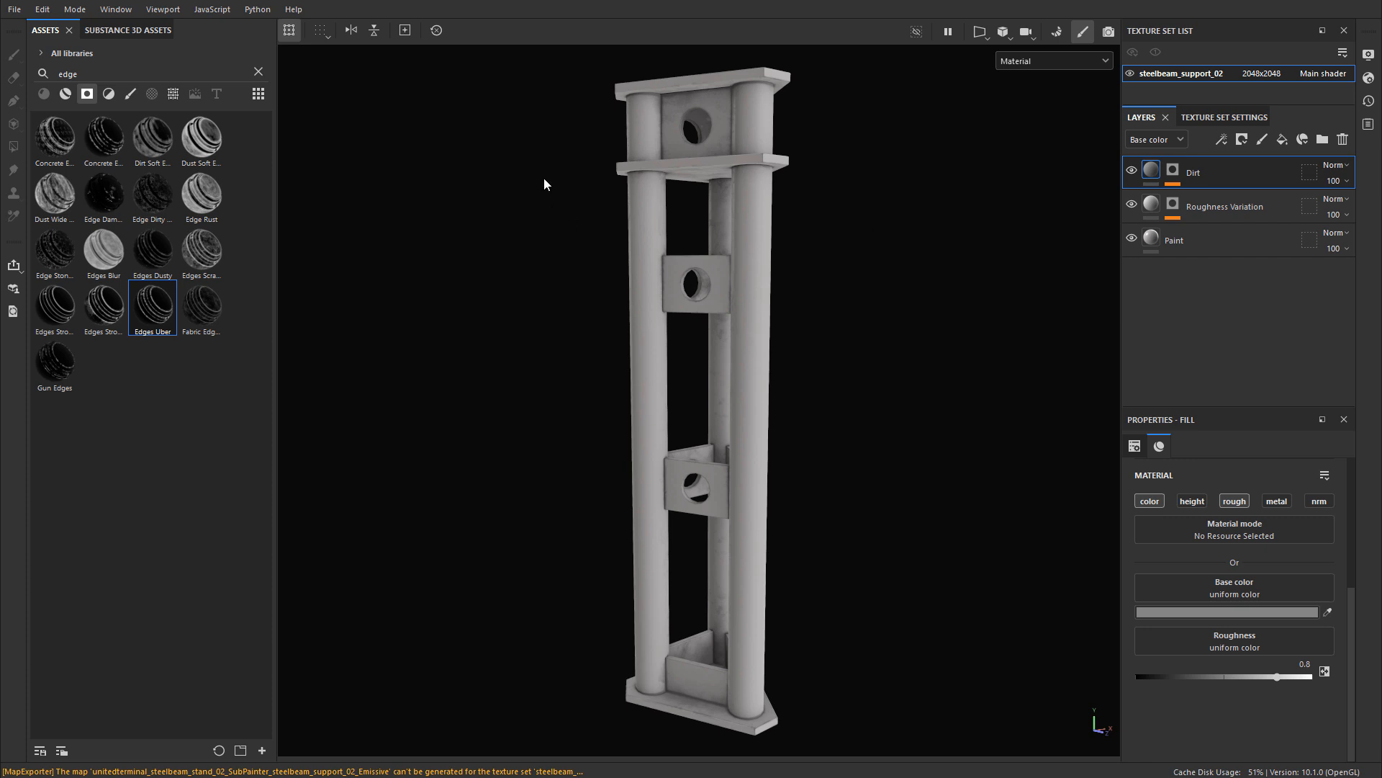
Step: Replace the project mesh with unitedterminal_steelbeam_arch_straight_02_SubPainter.fbx in the project configuration
{"action": "left_click", "coordinate": [41, 10]}
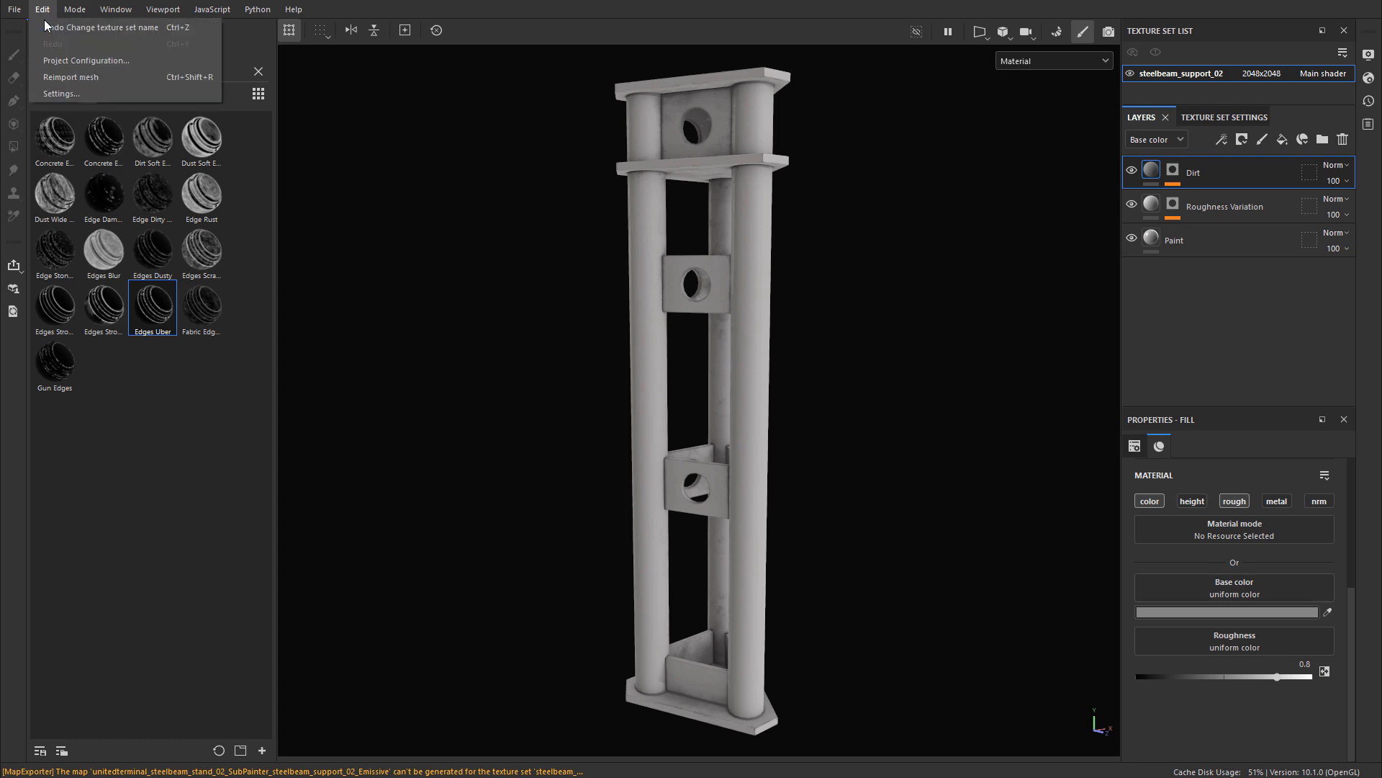
{"action": "left_click", "coordinate": [79, 63]}
{"action": "left_click", "coordinate": [821, 261]}
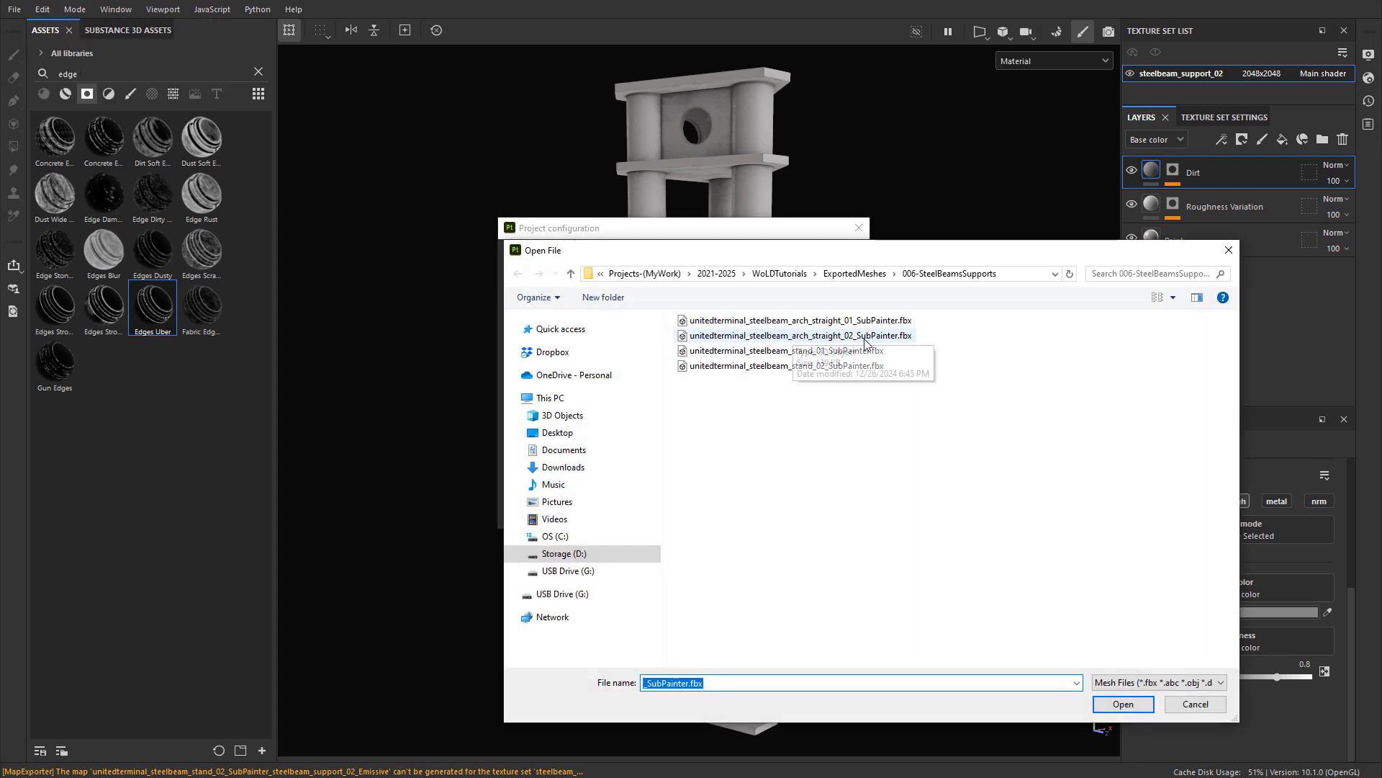
{"action": "left_click", "coordinate": [874, 336]}
{"action": "left_click", "coordinate": [1124, 704]}
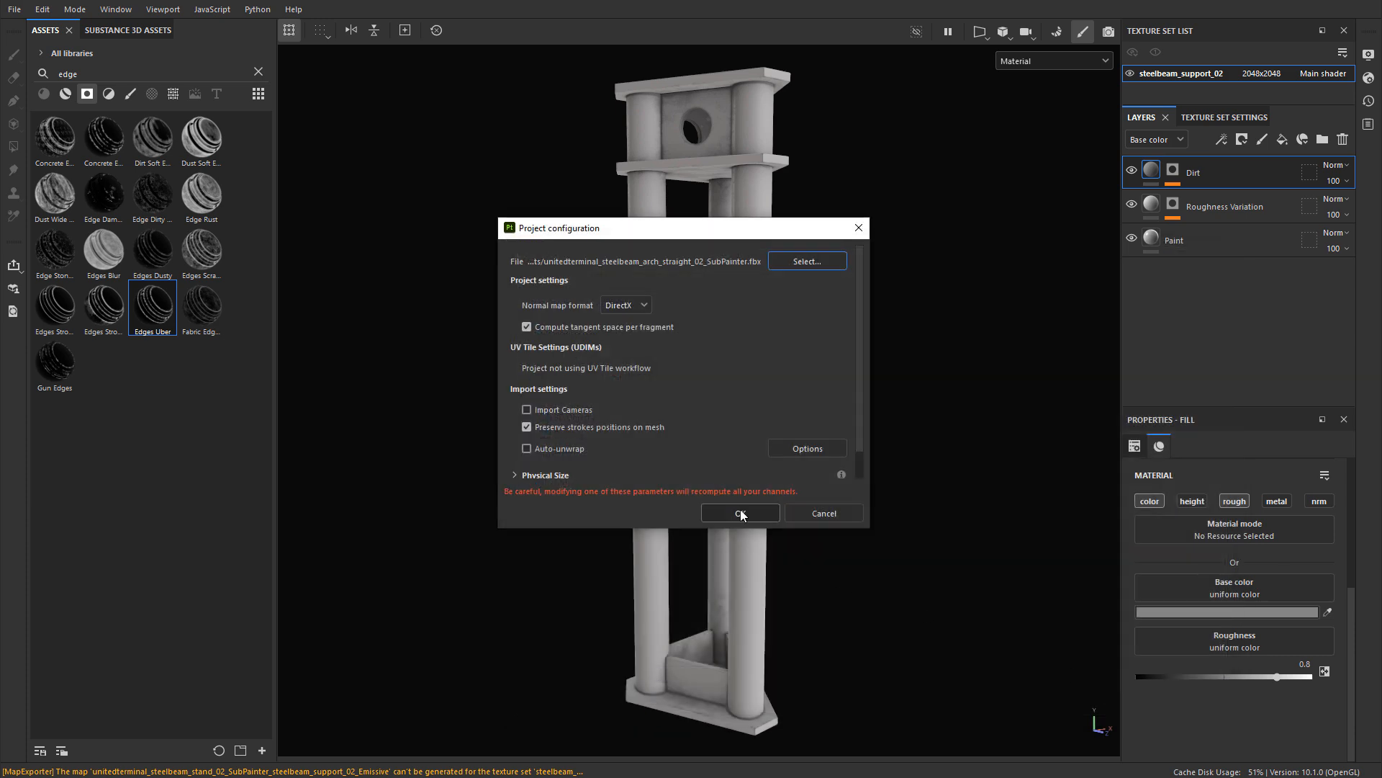
{"action": "left_click", "coordinate": [740, 508]}
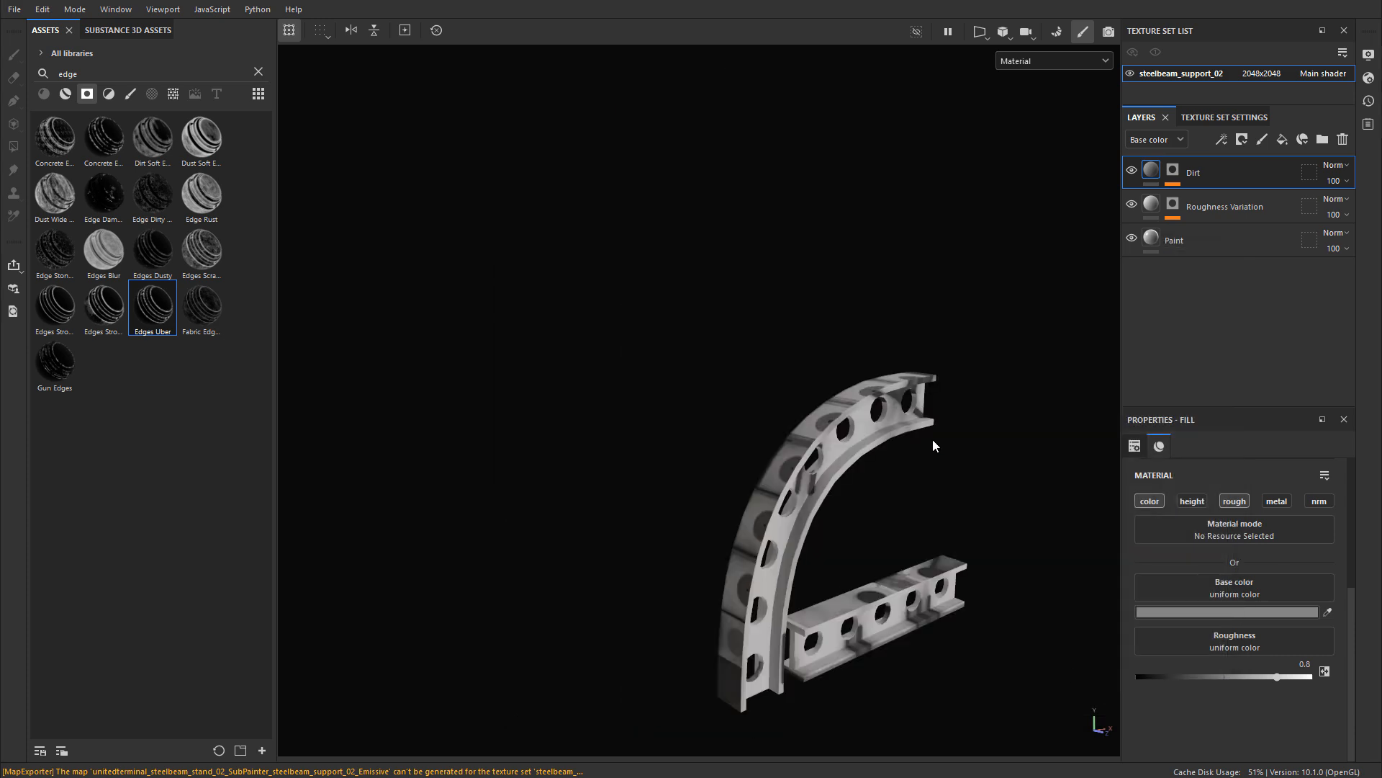
Step: Bake the selected mesh maps for the curved arch and straight beam meshes, and return to painting mode
{"action": "left_click_drag", "start_coordinate": [932, 440], "coordinate": [670, 304], "text": "alt"}
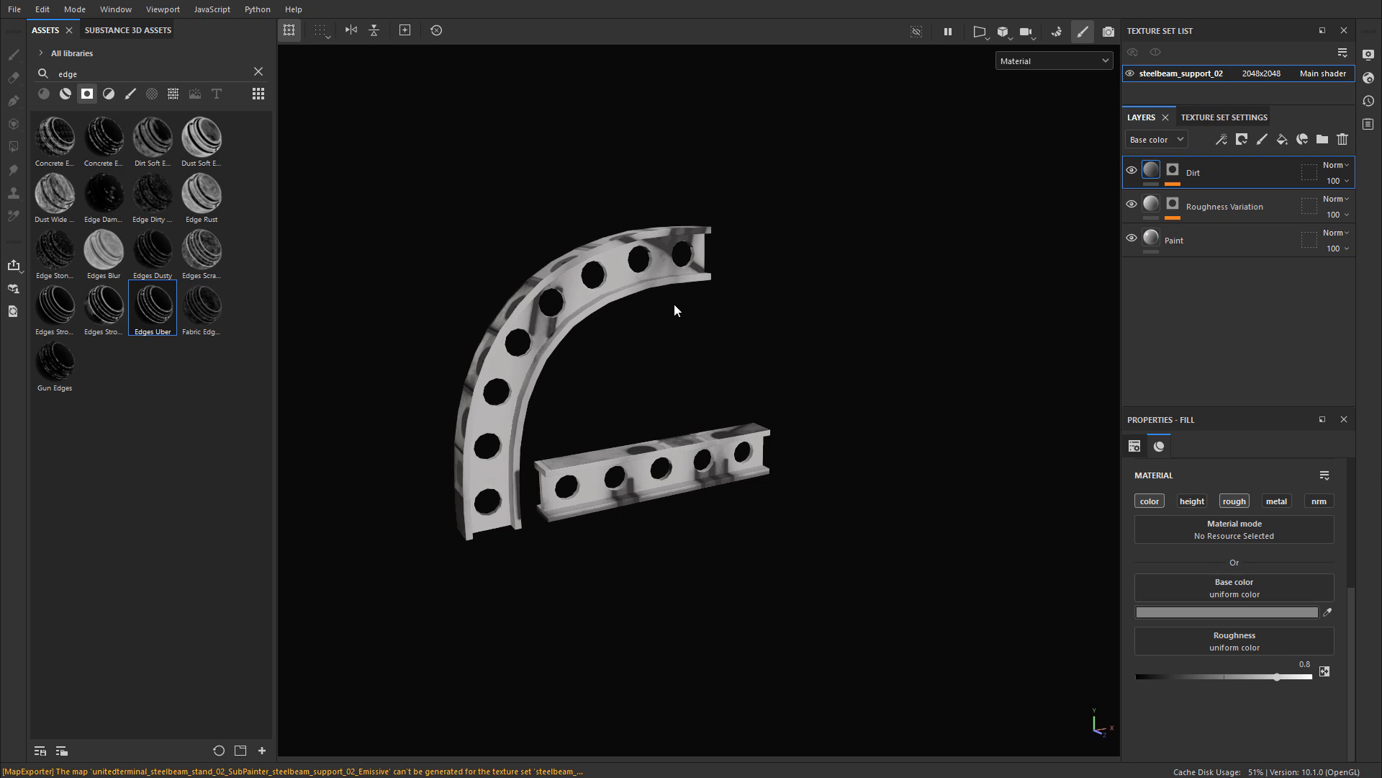
{"action": "right_click_drag", "start_coordinate": [564, 306], "coordinate": [749, 322], "text": "alt"}
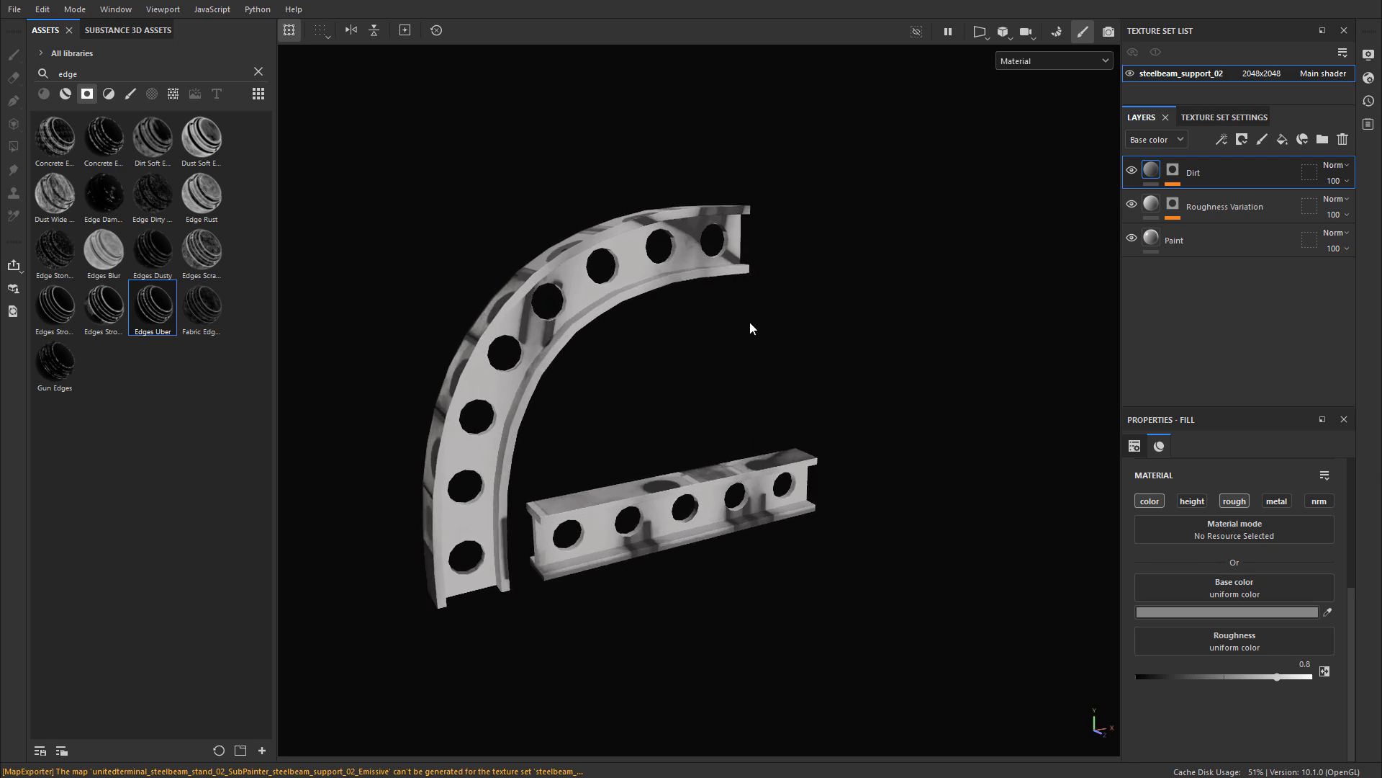
{"action": "middle_click_drag", "start_coordinate": [750, 322], "coordinate": [797, 293], "text": "alt"}
{"action": "left_click", "coordinate": [1056, 31]}
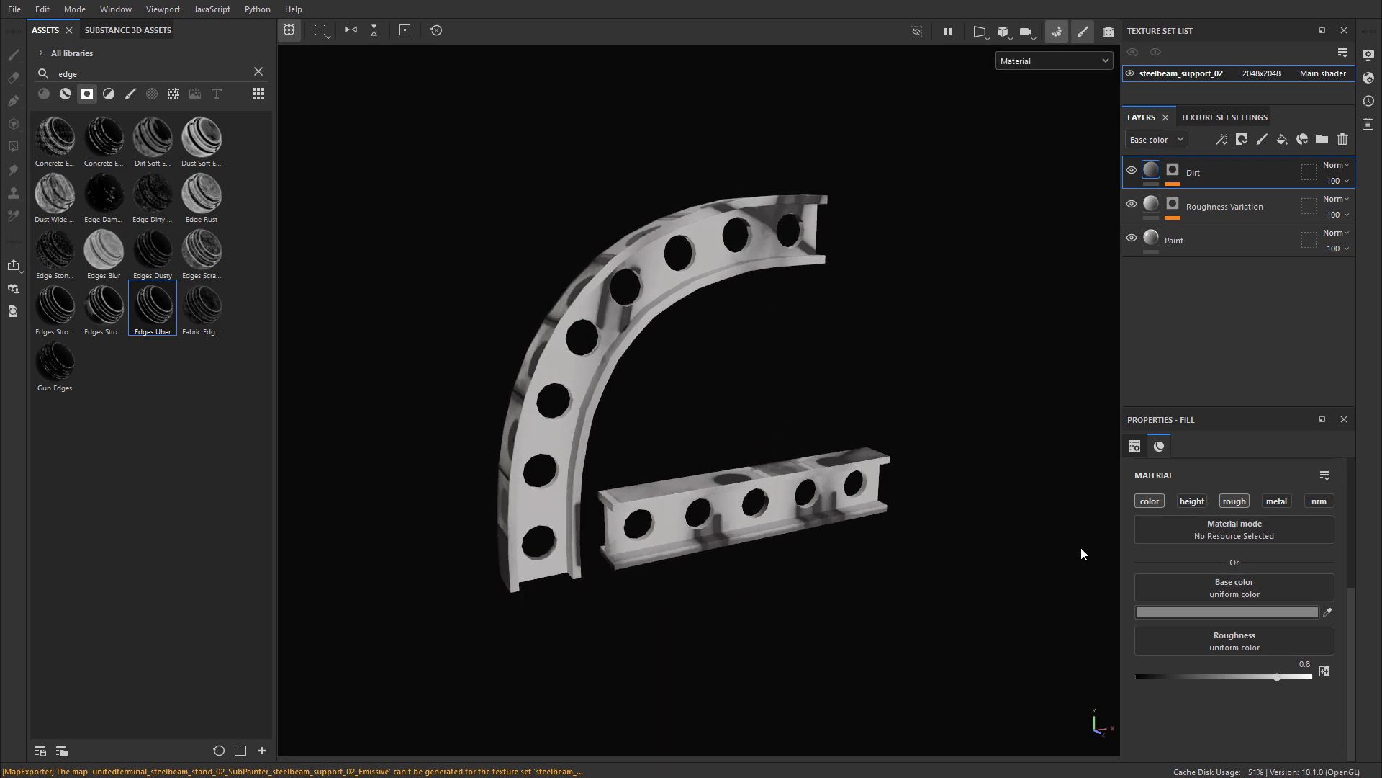
{"action": "left_click", "coordinate": [881, 724]}
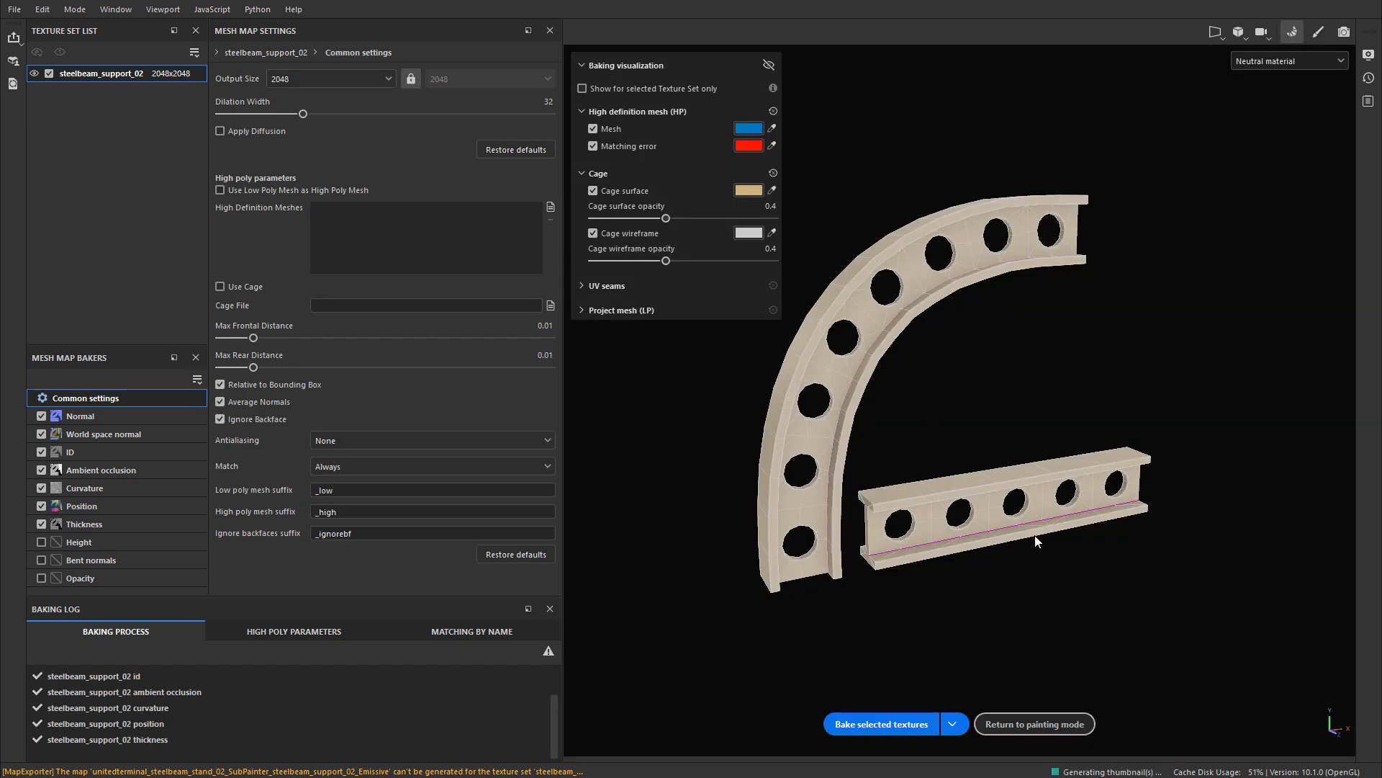
{"action": "left_click", "coordinate": [1320, 33]}
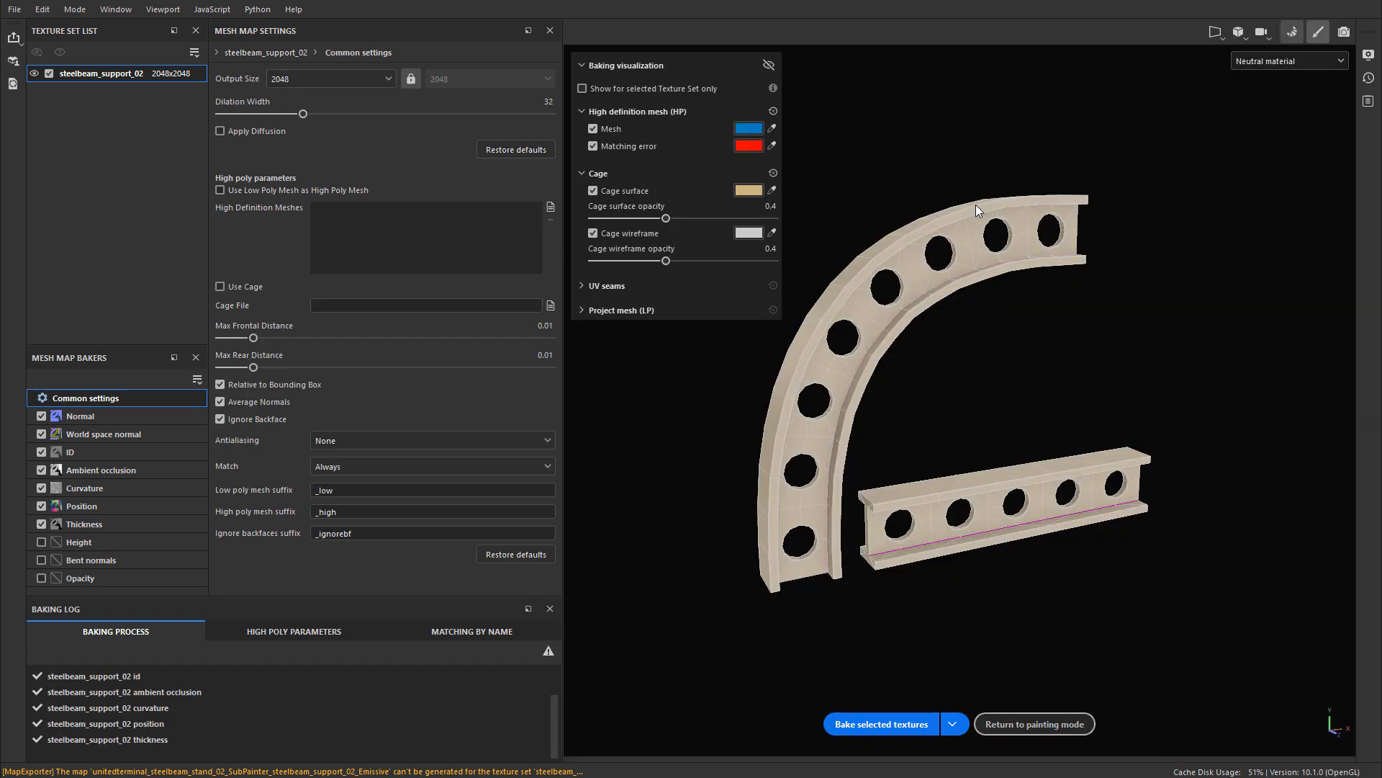
Step: Inspect the texturing on the curved arch and straight beam from both sides, and open the texture set name for editing
{"action": "mouse_move", "coordinate": [728, 283]}
{"action": "left_mouse_down", "text": "alt"}
{"action": "mouse_move", "coordinate": [688, 360]}
{"action": "mouse_move", "coordinate": [849, 383]}
{"action": "mouse_move", "coordinate": [809, 293]}
{"action": "mouse_move", "coordinate": [586, 318]}
{"action": "mouse_move", "coordinate": [765, 348]}
{"action": "mouse_move", "coordinate": [757, 330]}
{"action": "left_mouse_up", "text": "alt"}
{"action": "right_click_drag", "start_coordinate": [758, 330], "coordinate": [679, 333], "text": "shift"}
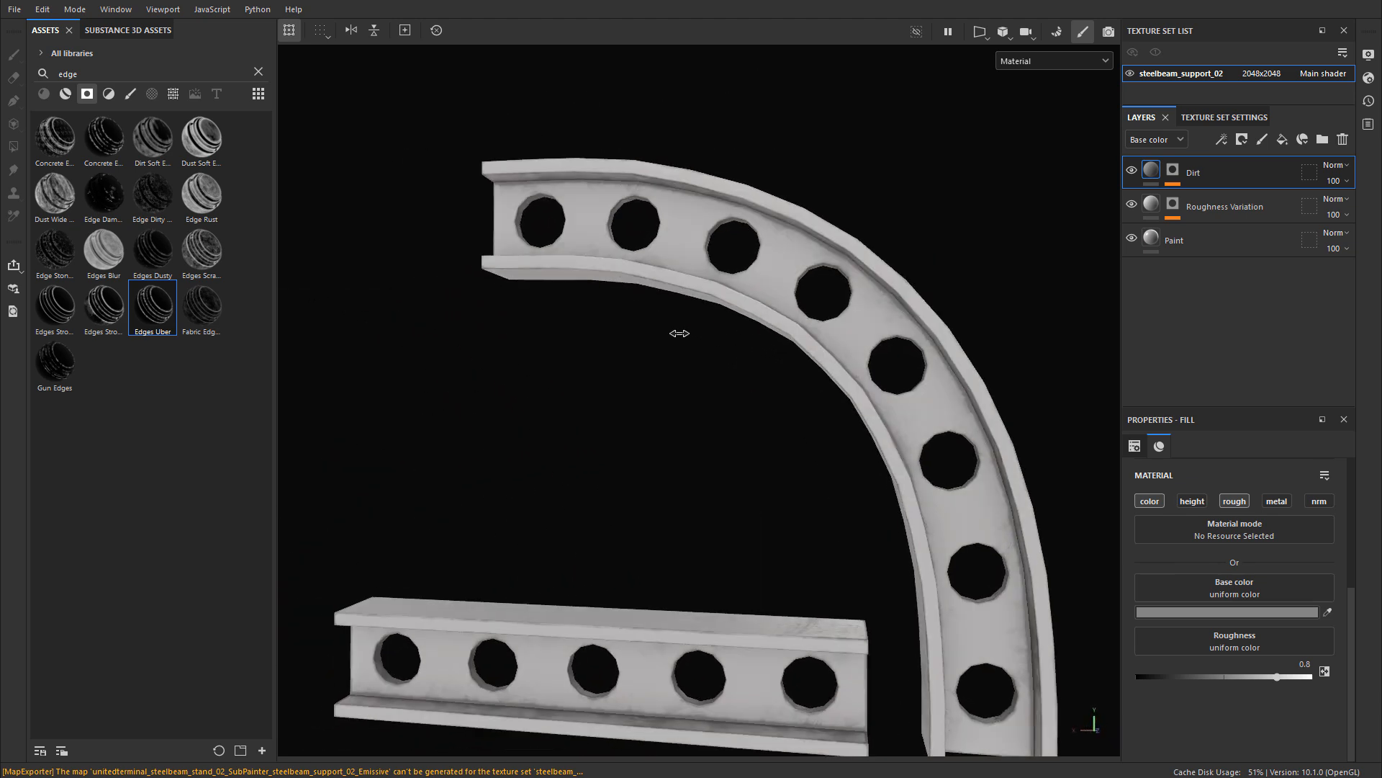
{"action": "left_click_drag", "start_coordinate": [679, 333], "coordinate": [707, 385], "text": "alt"}
{"action": "scroll", "coordinate": [659, 410], "scroll_direction": "up", "scroll_amount": 3}
{"action": "right_click_drag", "start_coordinate": [707, 385], "coordinate": [639, 426], "text": "alt"}
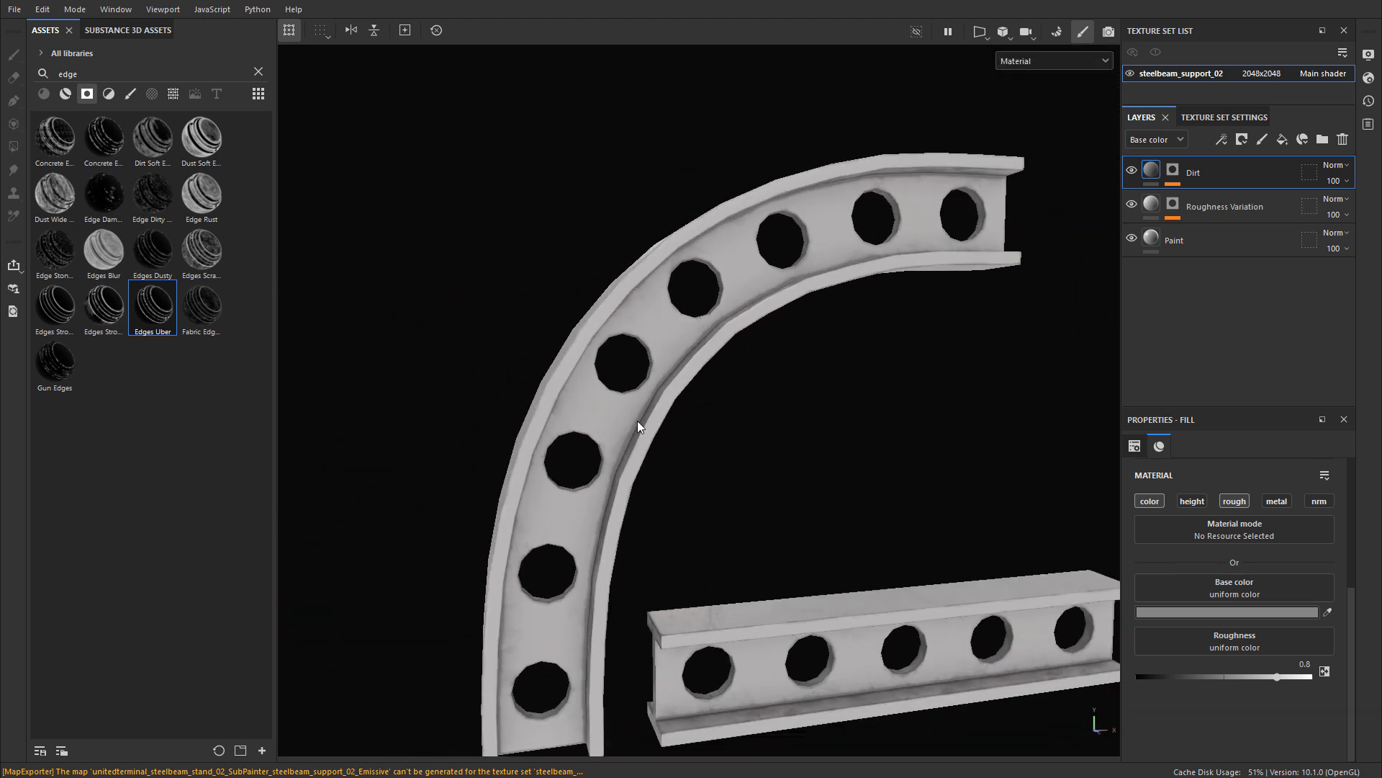
{"action": "left_click_drag", "start_coordinate": [638, 425], "coordinate": [810, 395], "text": "alt"}
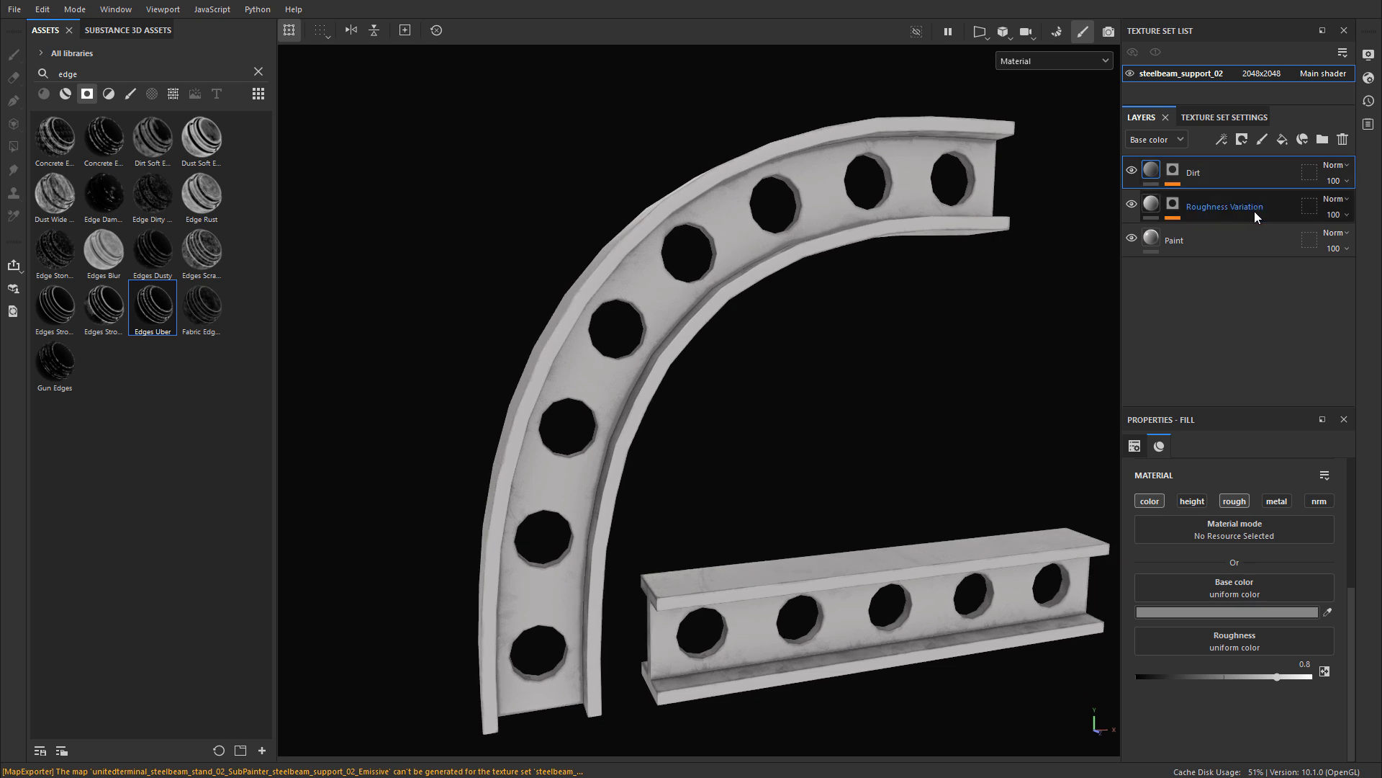
{"action": "double_click", "coordinate": [1204, 74]}
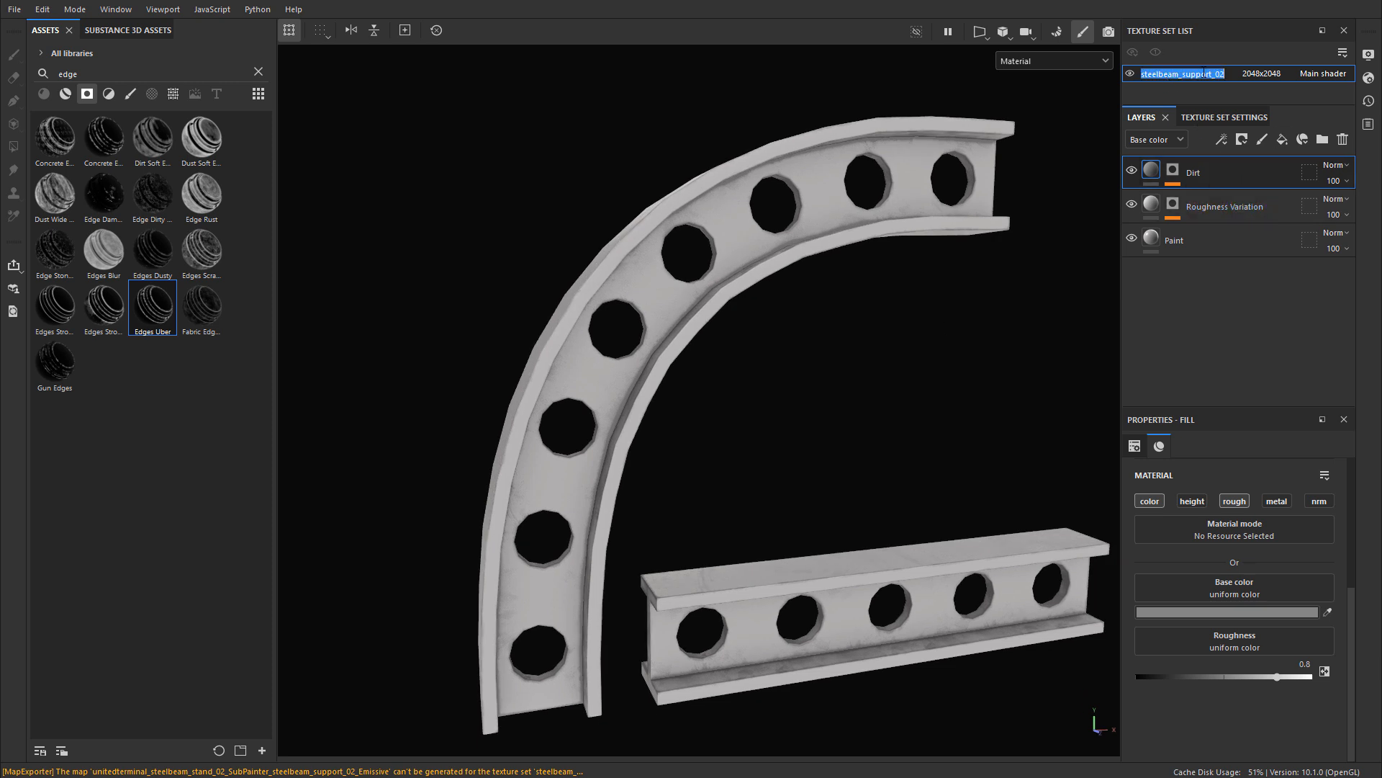
{"action": "left_click", "coordinate": [1232, 350]}
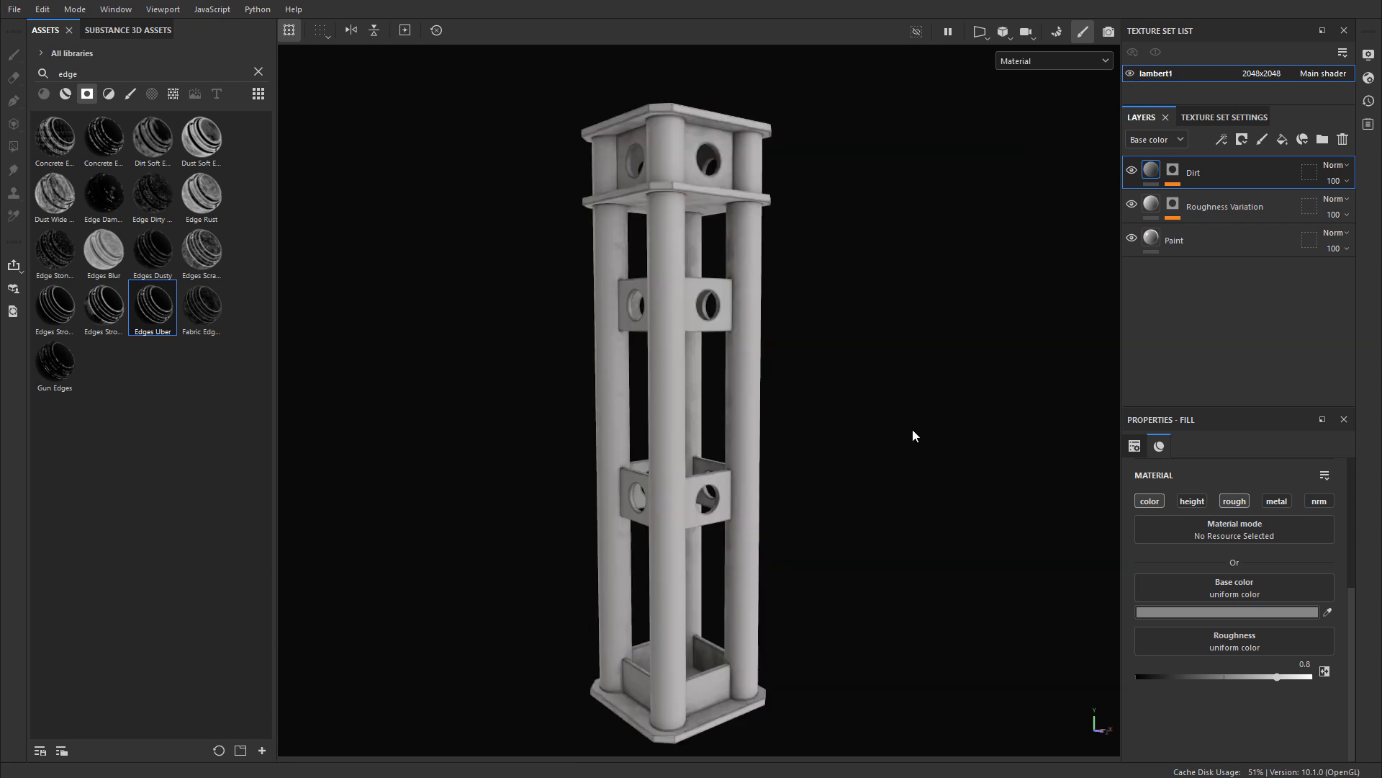
Step: Examine the paint, roughness and dirt detail on the upper section of the four-column support up close
{"action": "right_click_drag", "start_coordinate": [643, 202], "coordinate": [836, 216], "text": "alt"}
{"action": "middle_click_drag", "start_coordinate": [836, 216], "coordinate": [810, 374], "text": "alt"}
{"action": "left_click_drag", "start_coordinate": [810, 375], "coordinate": [781, 346], "text": "alt"}
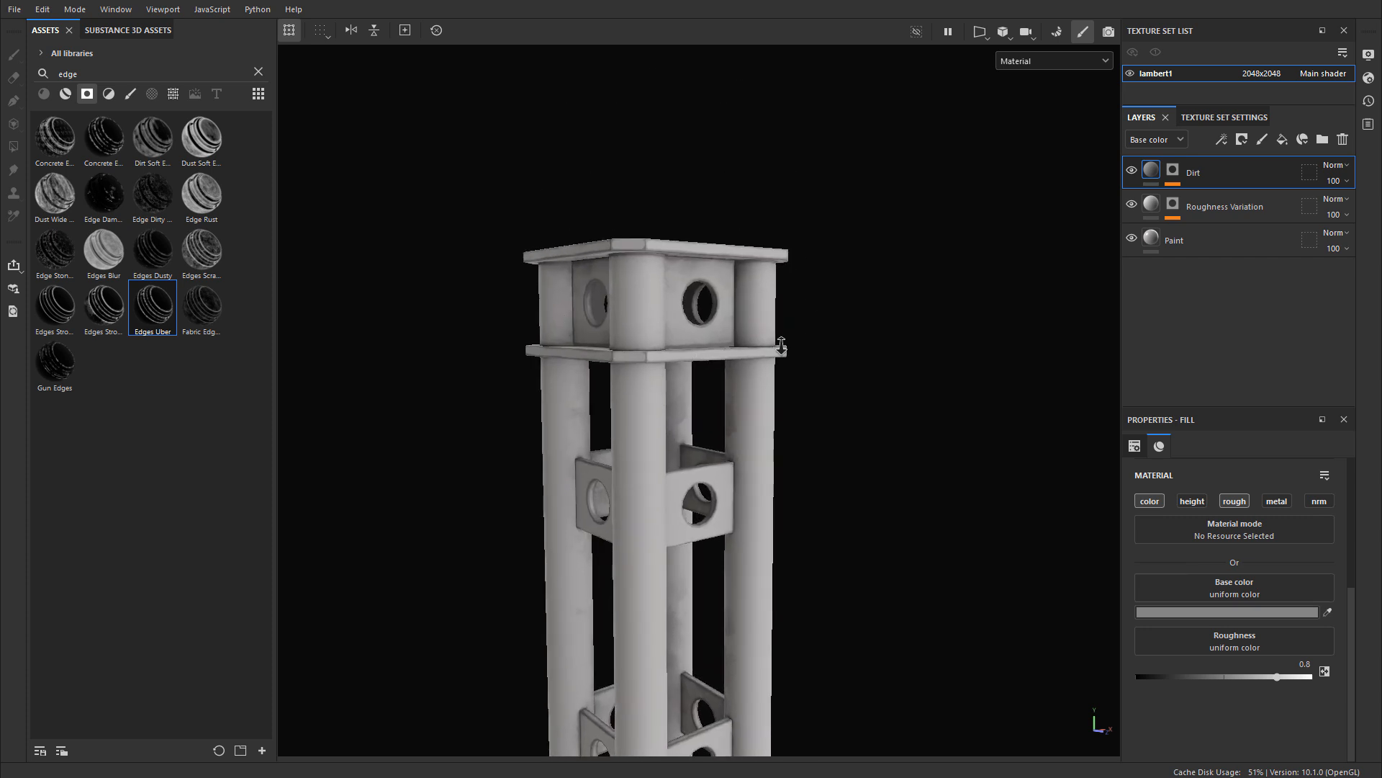
{"action": "right_click_drag", "start_coordinate": [781, 346], "coordinate": [828, 324], "text": "alt"}
{"action": "left_click_drag", "start_coordinate": [828, 324], "coordinate": [744, 282], "text": "alt"}
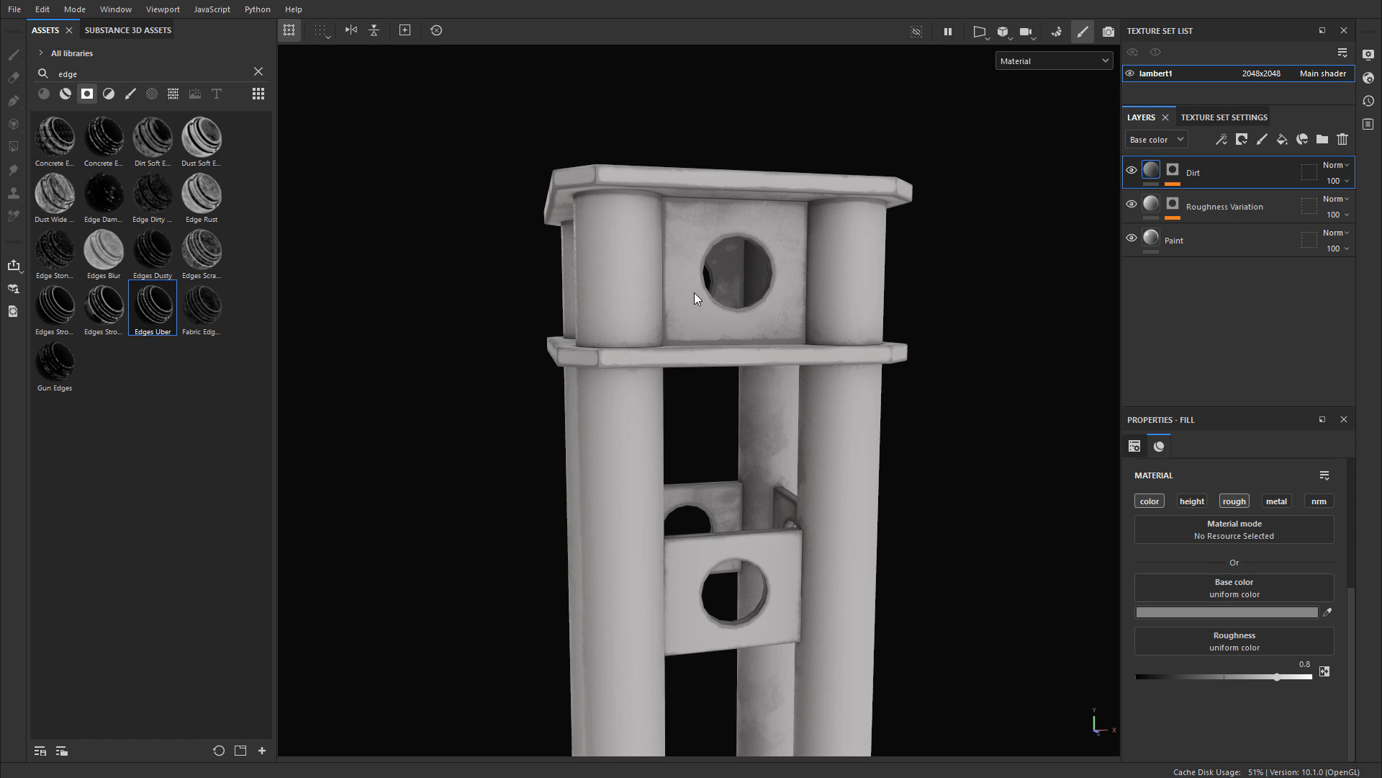
{"action": "left_click_drag", "start_coordinate": [694, 292], "coordinate": [897, 379], "text": "alt"}
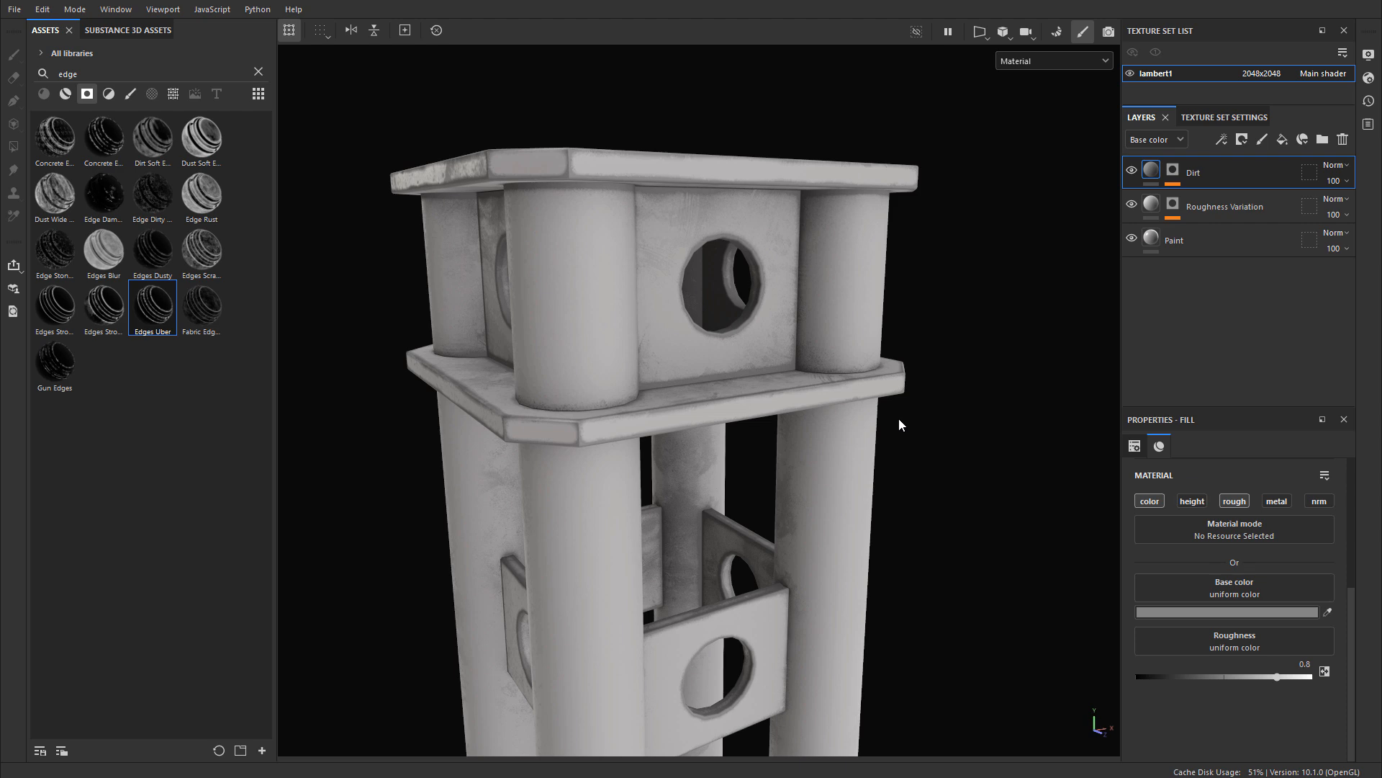
{"action": "right_click_drag", "start_coordinate": [684, 375], "coordinate": [912, 410], "text": "alt"}
{"action": "middle_click_drag", "start_coordinate": [911, 410], "coordinate": [839, 471], "text": "alt"}
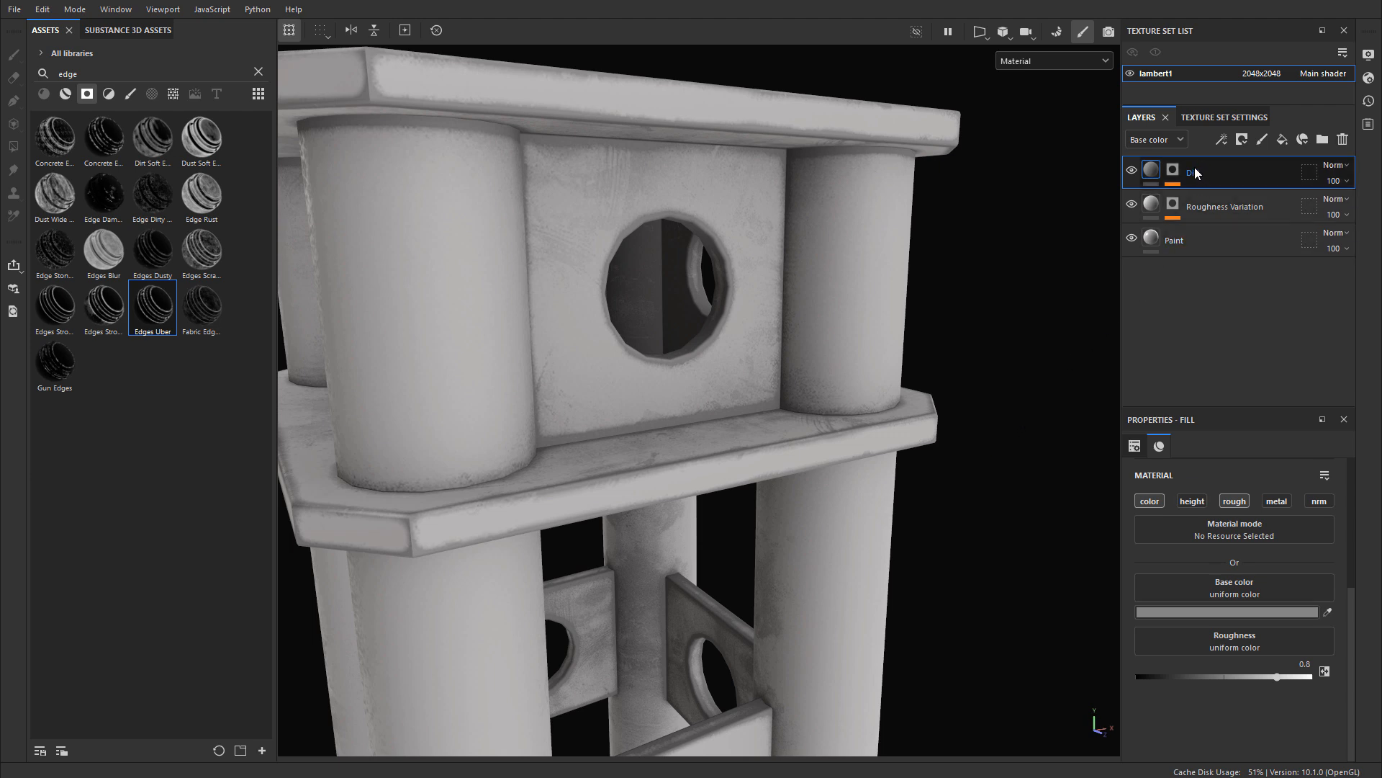
Step: Display the Dirt layer's mask alone in the viewport and inspect it around the top of the four-column support
{"action": "left_click", "coordinate": [1173, 170]}
{"action": "left_click", "coordinate": [1175, 171], "text": "alt"}
{"action": "right_click_drag", "start_coordinate": [949, 380], "coordinate": [809, 490], "text": "alt"}
{"action": "middle_click_drag", "start_coordinate": [809, 490], "coordinate": [854, 327], "text": "alt"}
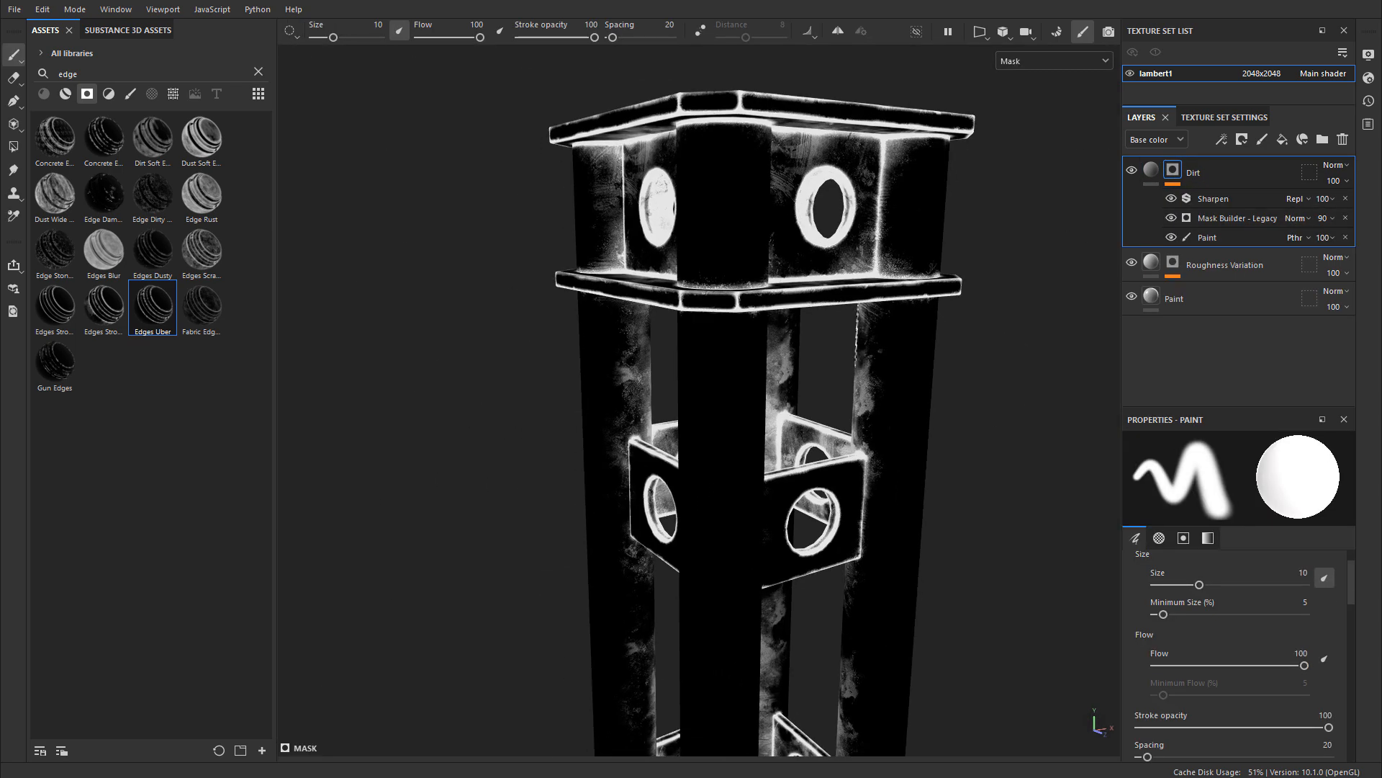
Step: Start exporting the Dirt layer's mask to a file, entering steelbeam_support_01_mask.png as its name
{"action": "mouse_move", "coordinate": [855, 327]}
{"action": "left_mouse_down", "text": "alt"}
{"action": "mouse_move", "coordinate": [599, 300]}
{"action": "mouse_move", "coordinate": [765, 324]}
{"action": "mouse_move", "coordinate": [1014, 451]}
{"action": "left_mouse_up", "text": "alt"}
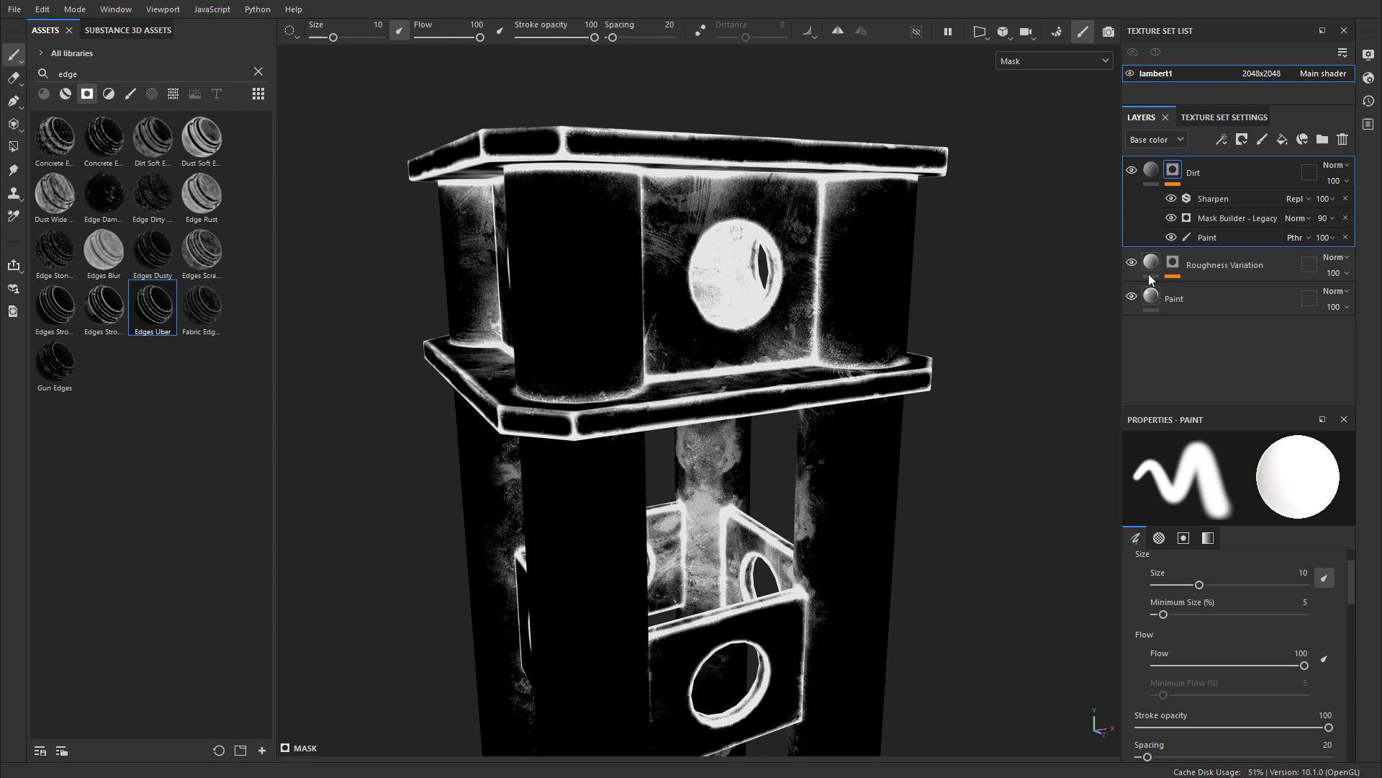
{"action": "right_click", "coordinate": [1174, 173]}
{"action": "left_click", "coordinate": [1261, 366]}
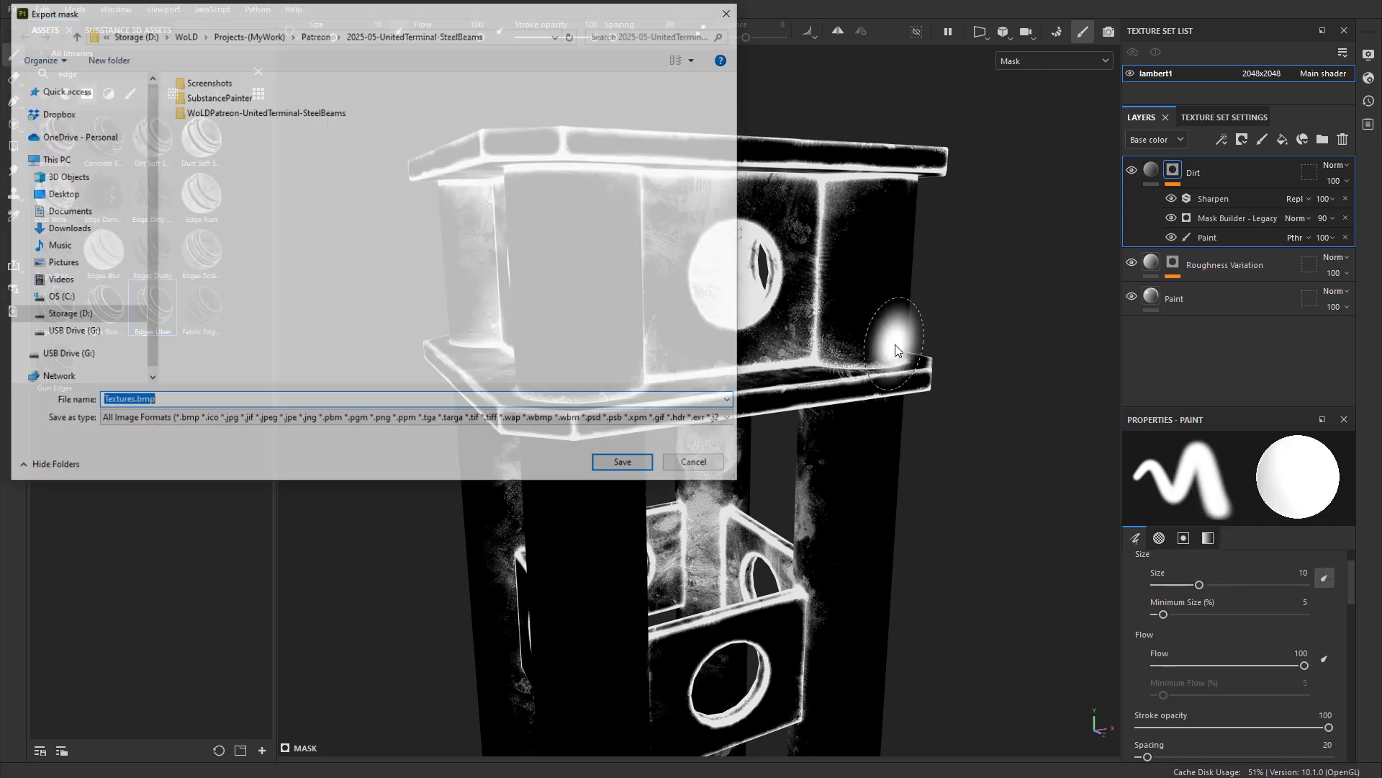
{"action": "left_click", "coordinate": [132, 401]}
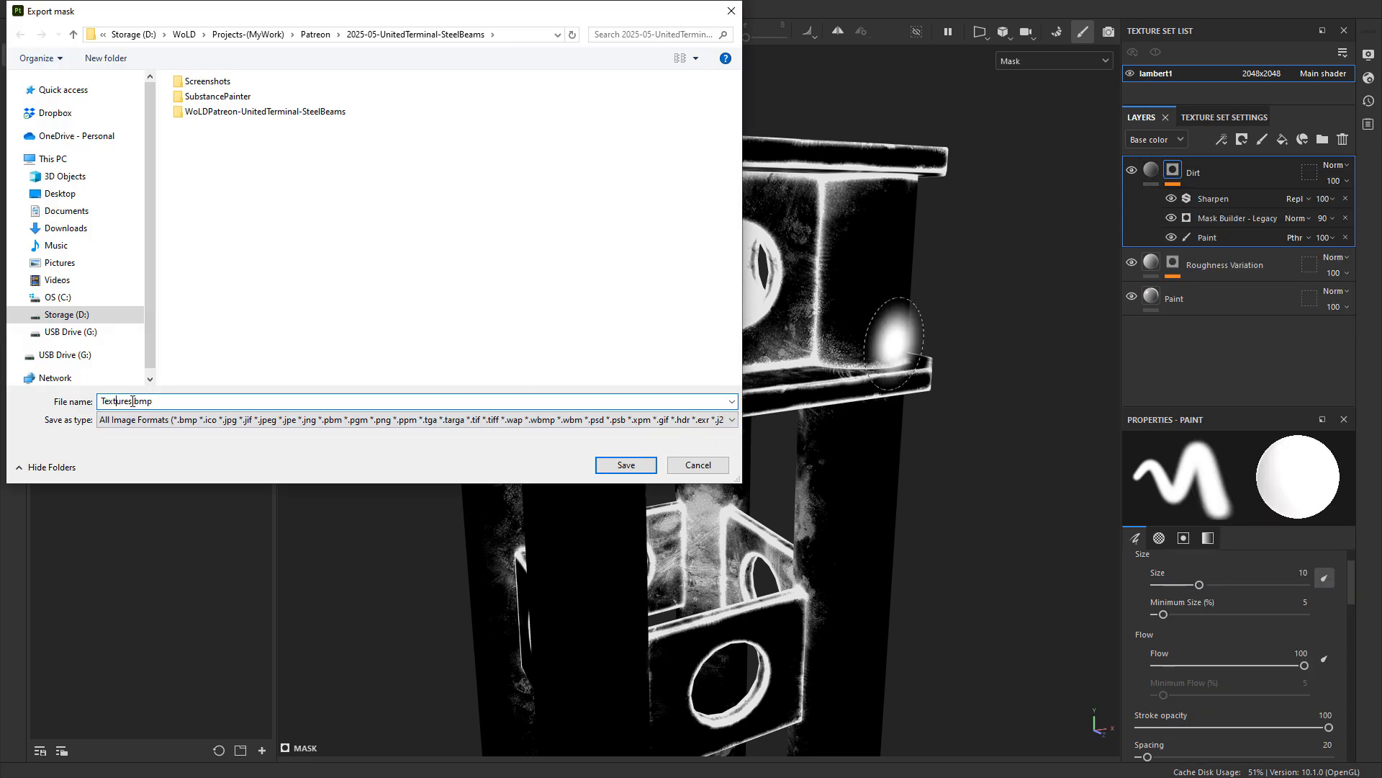
{"action": "key", "text": "ctrl+a"}
{"action": "type", "text": "steelbeam_support_01_mask"}
{"action": "type", "text": "png"}
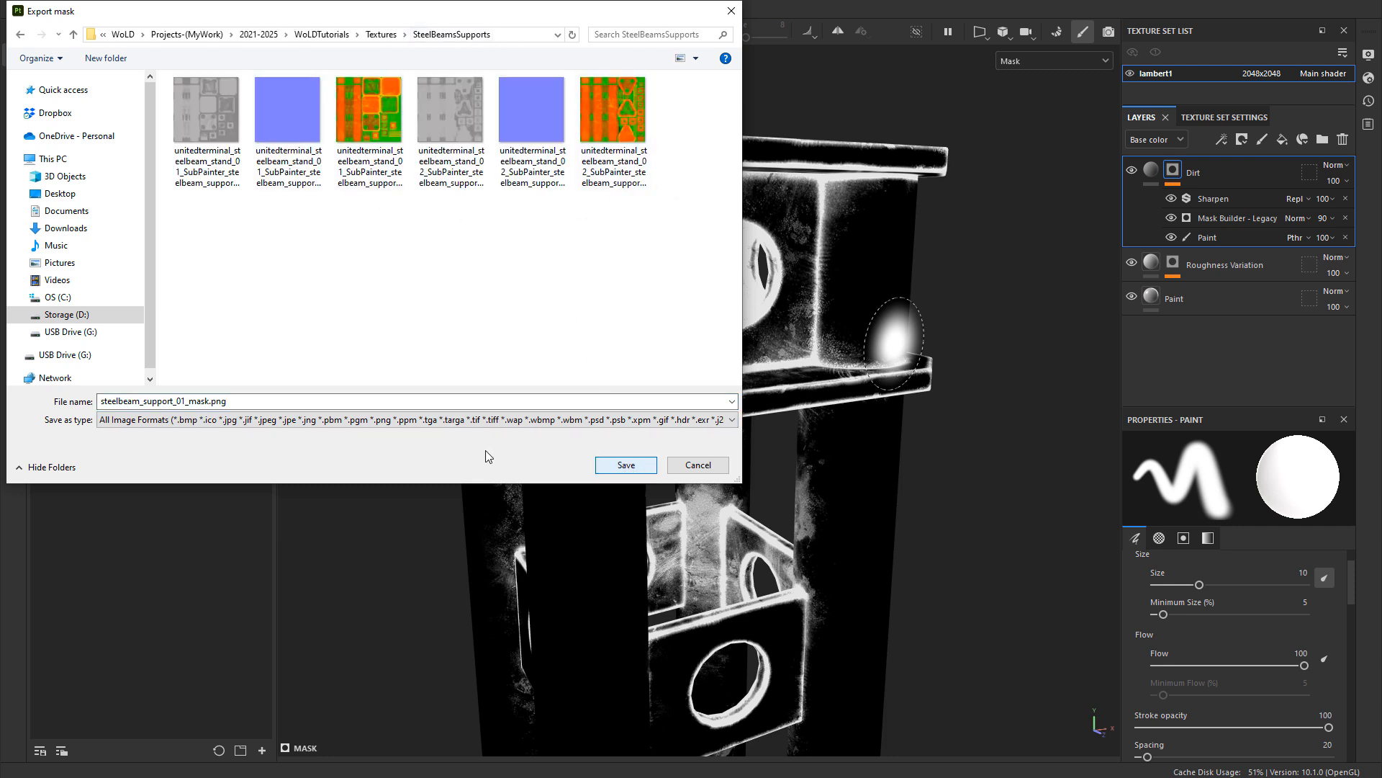
Step: Save the mask in the SteelBeamsSupports folder, reusing the support 01 BaseColor file name with BaseColor replaced by MASK
{"action": "left_click", "coordinate": [206, 136]}
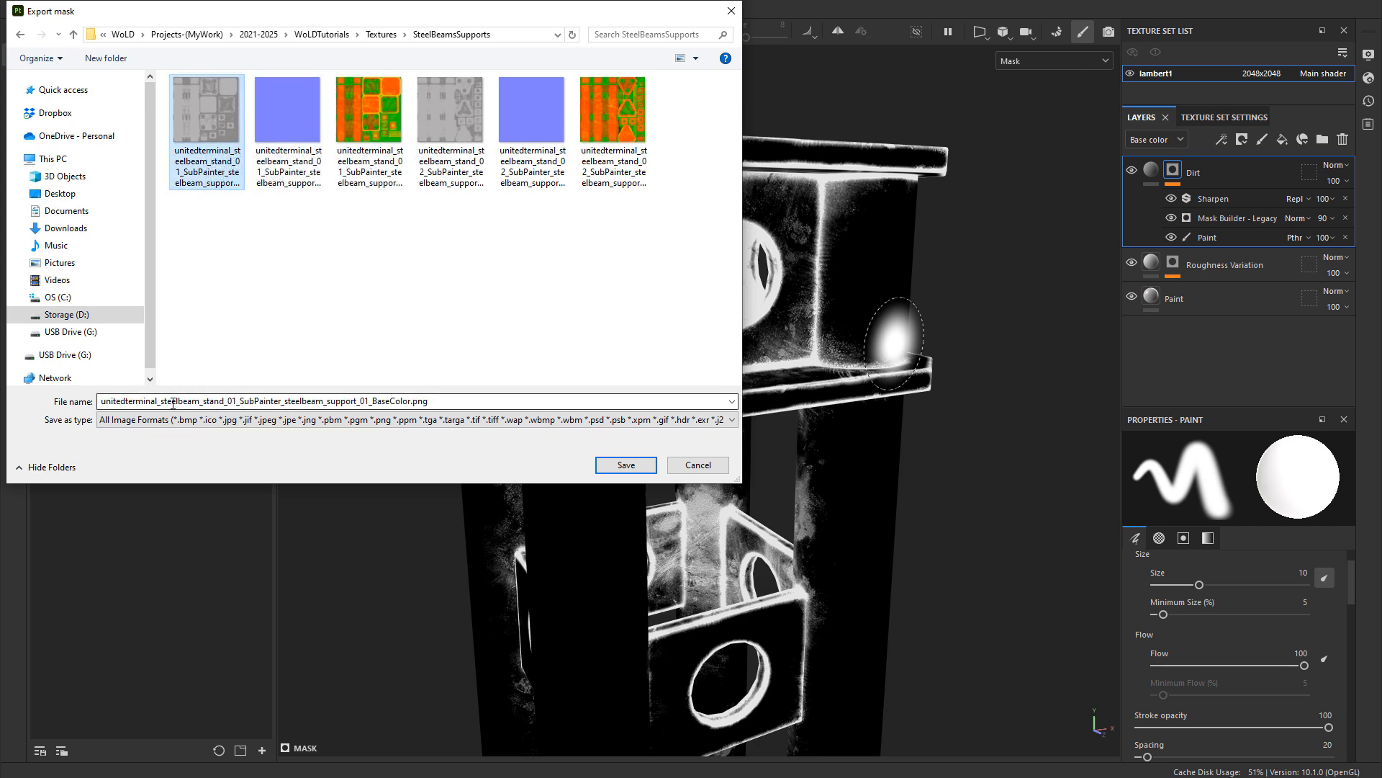
{"action": "left_click", "coordinate": [199, 407]}
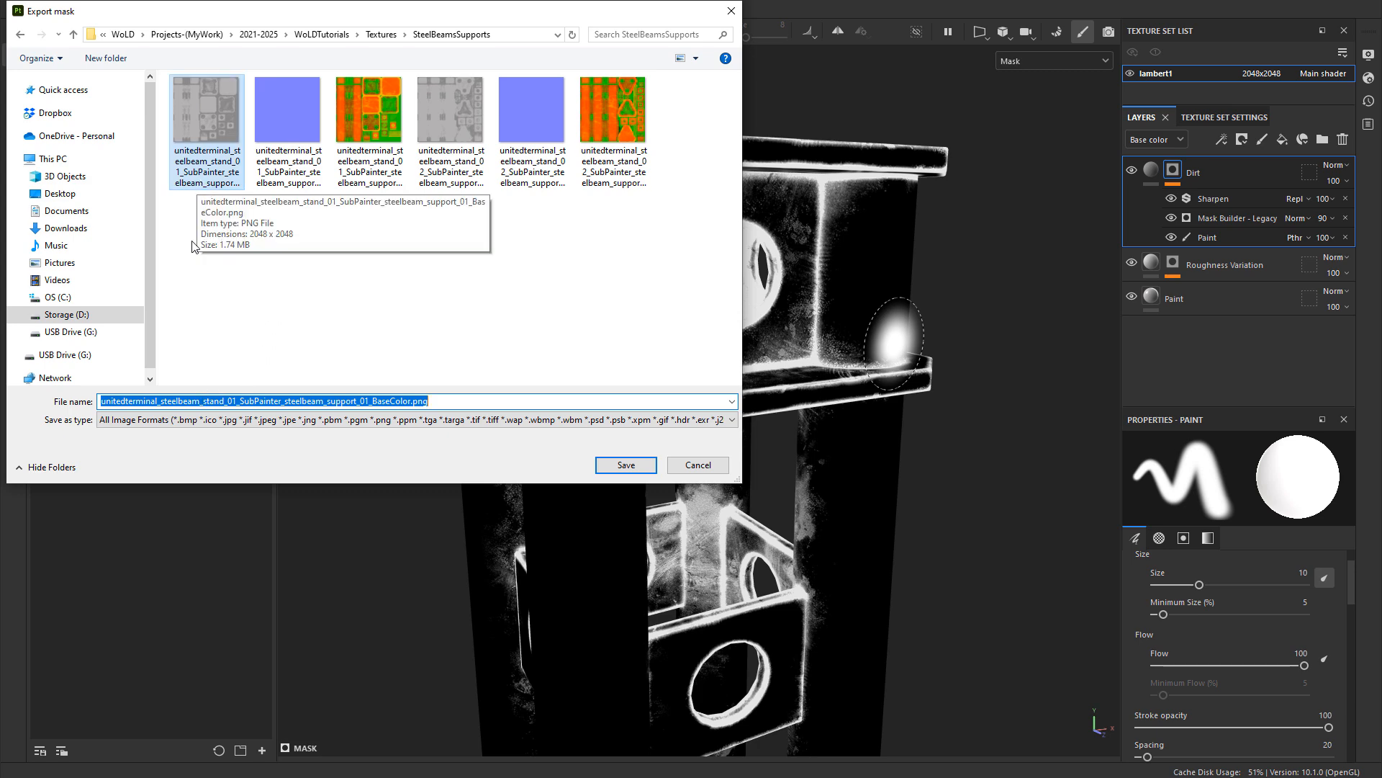
{"action": "left_click", "coordinate": [199, 400]}
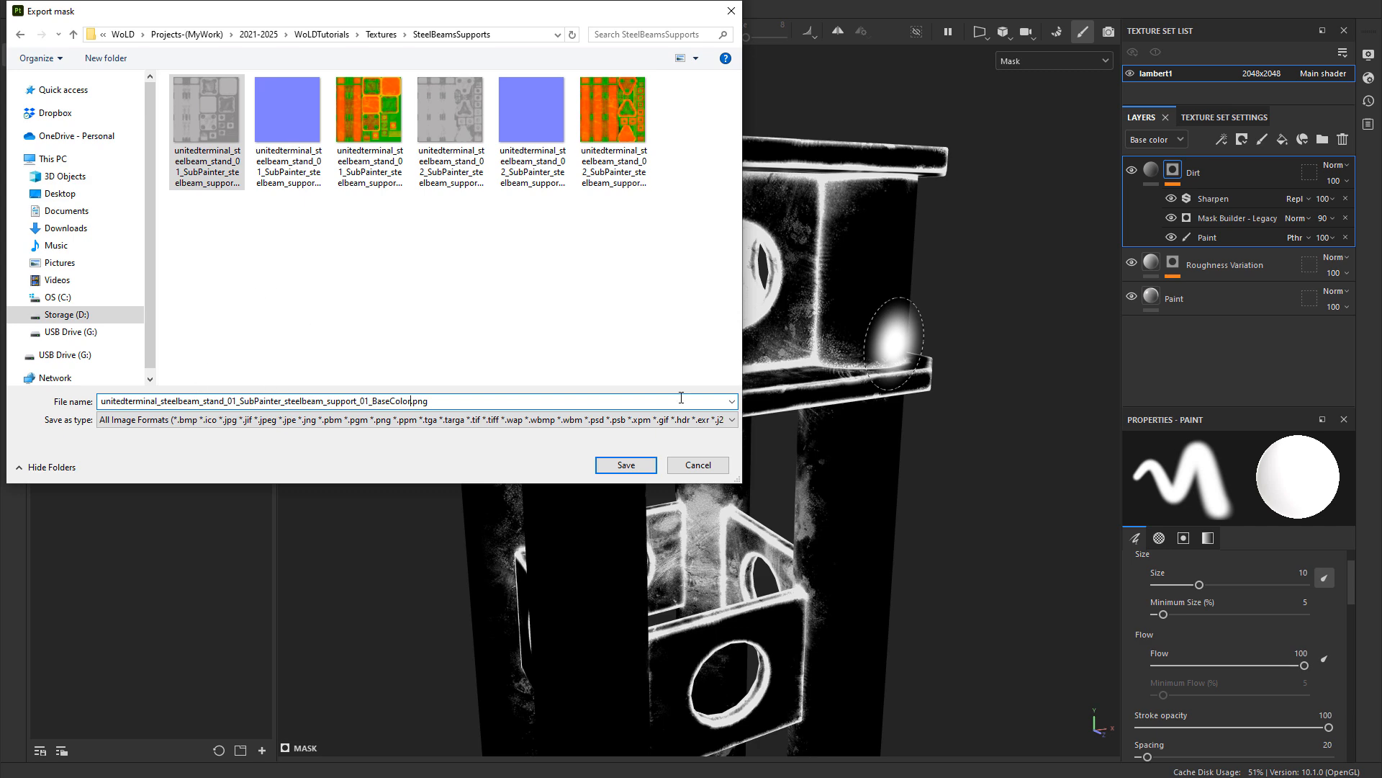
{"action": "key", "text": "BackSpace"}
{"action": "key", "text": "BackSpace"}
{"action": "key", "text": "BackSpace"}
{"action": "key", "text": "BackSpace"}
{"action": "key", "text": "BackSpace"}
{"action": "key", "text": "BackSpace"}
{"action": "key", "text": "BackSpace"}
{"action": "key", "text": "BackSpace"}
{"action": "key", "text": "BackSpace"}
{"action": "type", "text": "MASK"}
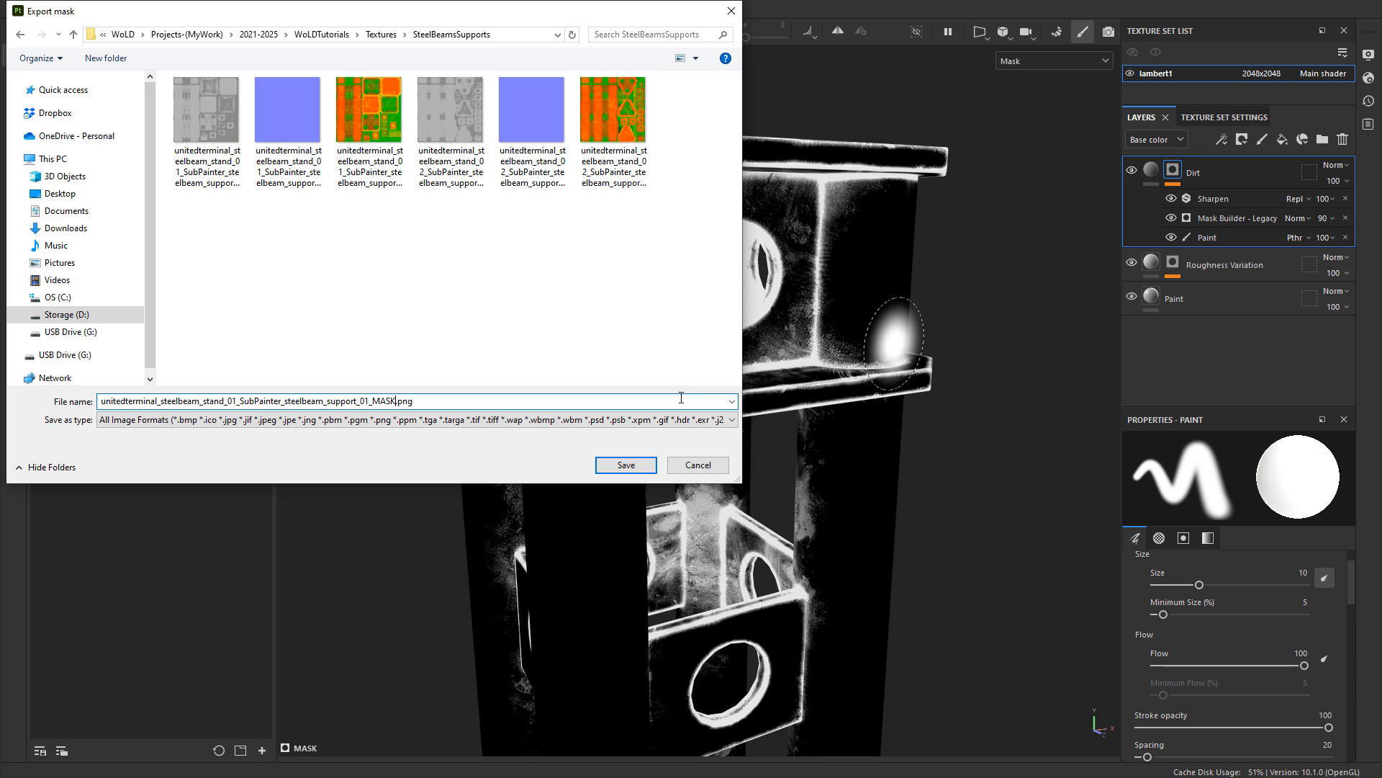
{"action": "left_click", "coordinate": [625, 465]}
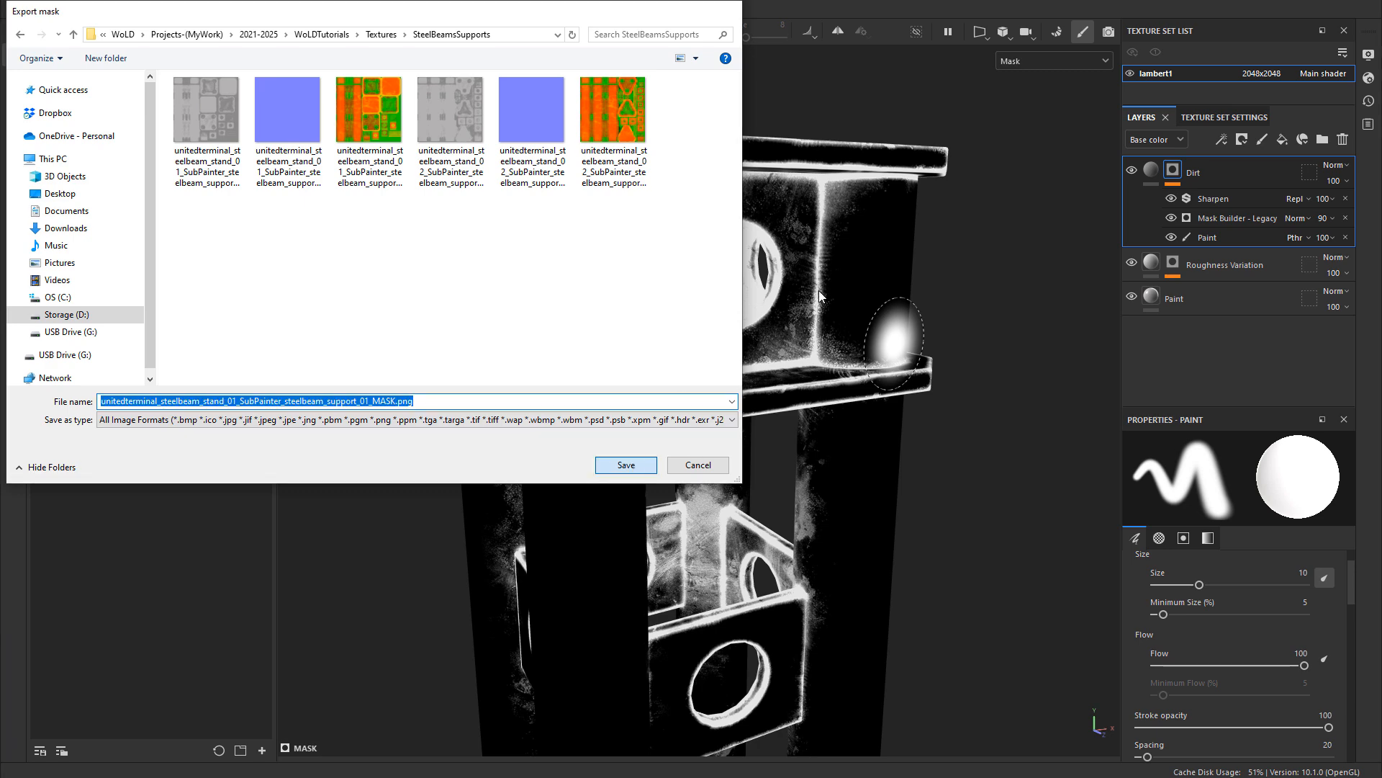
Step: Return the viewport to the full material and open the exported support 01 mask image in Photoshop
{"action": "left_click", "coordinate": [1152, 170]}
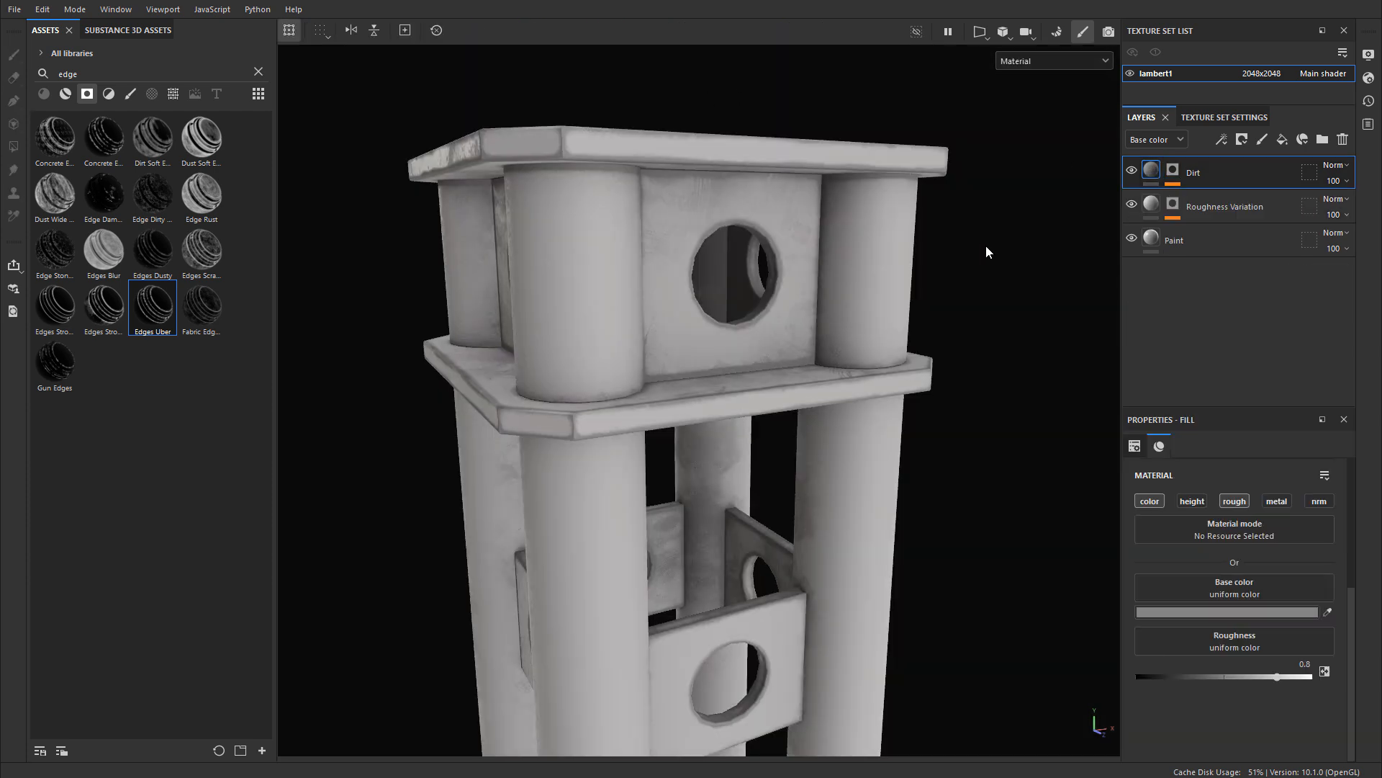
{"action": "key", "text": "alt+Tab"}
{"action": "double_click", "coordinate": [584, 274]}
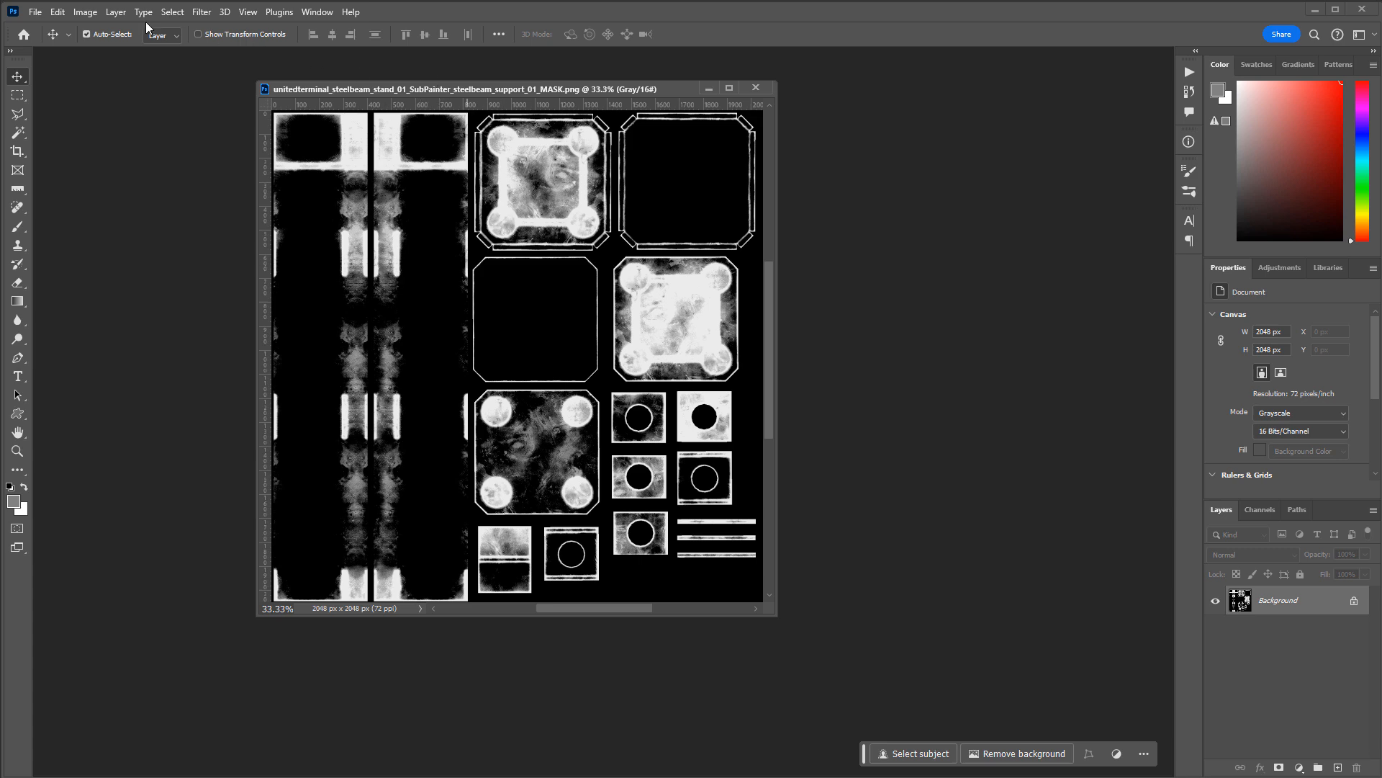
Step: Convert the mask image to 8 Bits/Channel and RGB Color mode
{"action": "left_click", "coordinate": [85, 11]}
{"action": "mouse_move", "coordinate": [180, 27]}
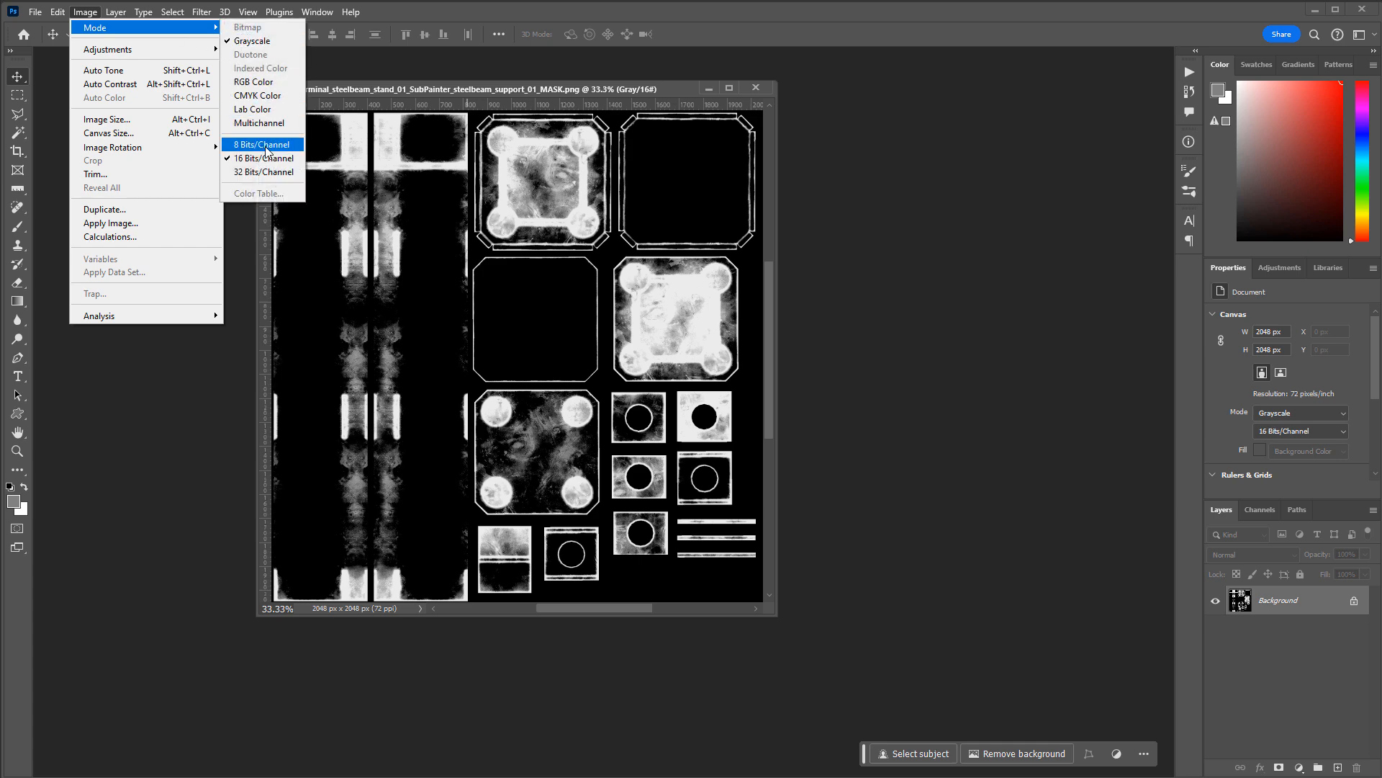
{"action": "left_click", "coordinate": [266, 144]}
{"action": "left_click", "coordinate": [85, 12]}
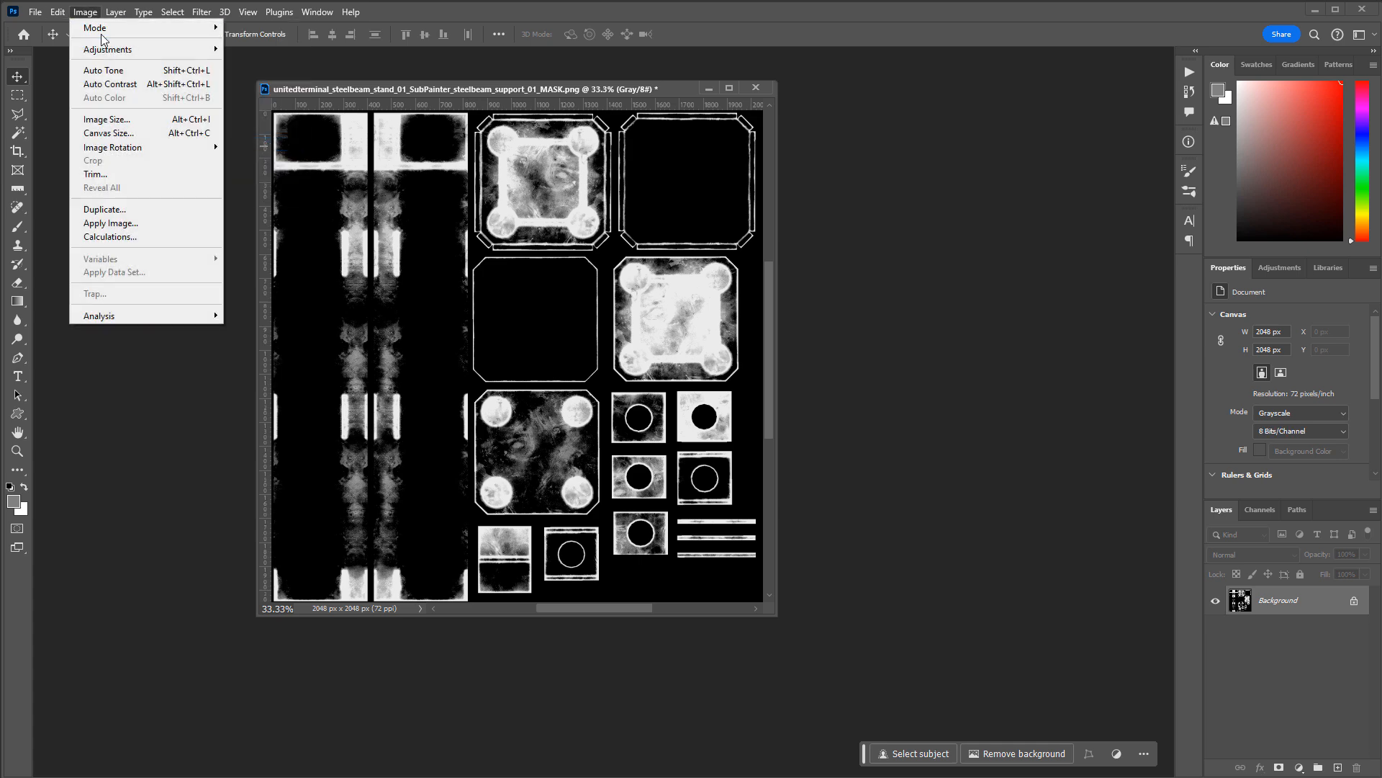
{"action": "mouse_move", "coordinate": [104, 27]}
{"action": "left_click", "coordinate": [270, 82]}
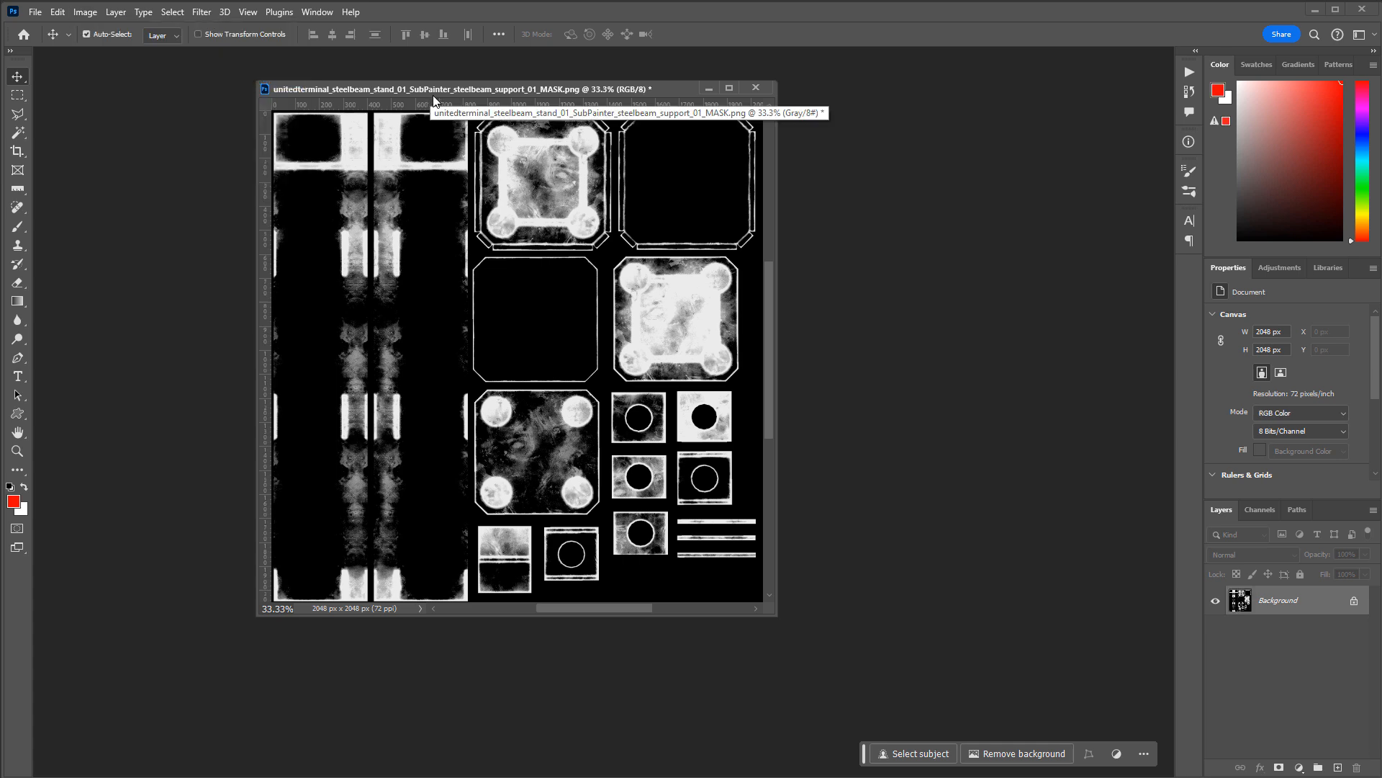
Step: Inspect the mask image's red, green and blue channels separately and in combination, ending on the green channel
{"action": "left_click", "coordinate": [1262, 511]}
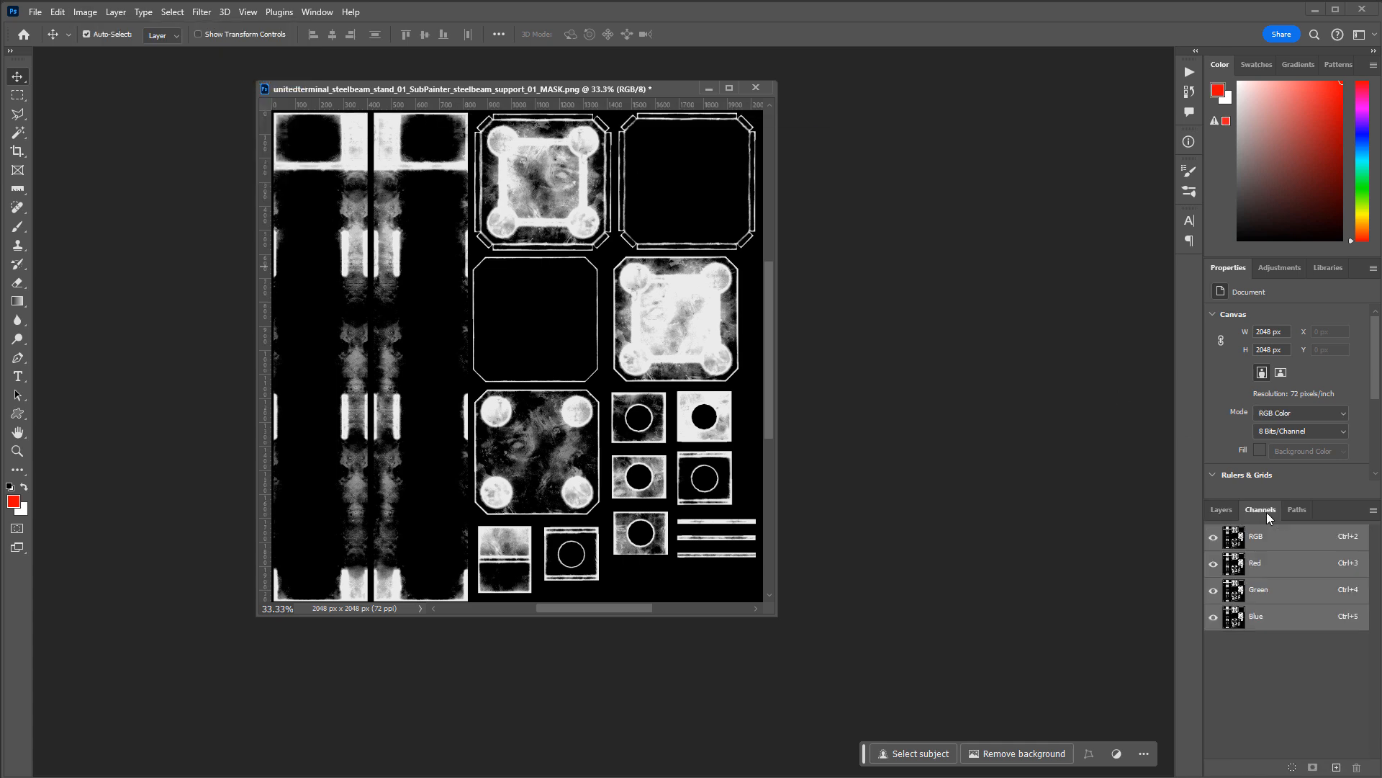
{"action": "left_click", "coordinate": [1249, 565]}
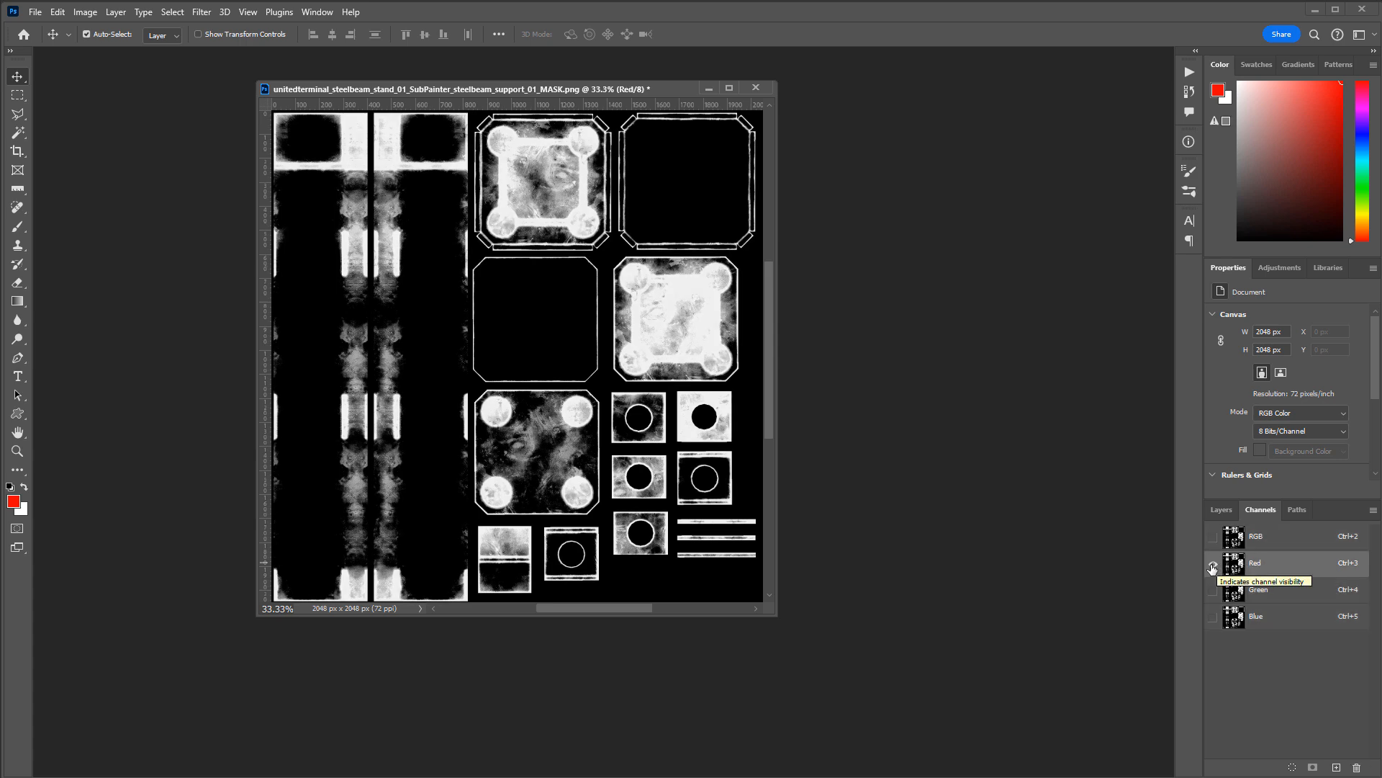
{"action": "left_click", "coordinate": [1213, 590]}
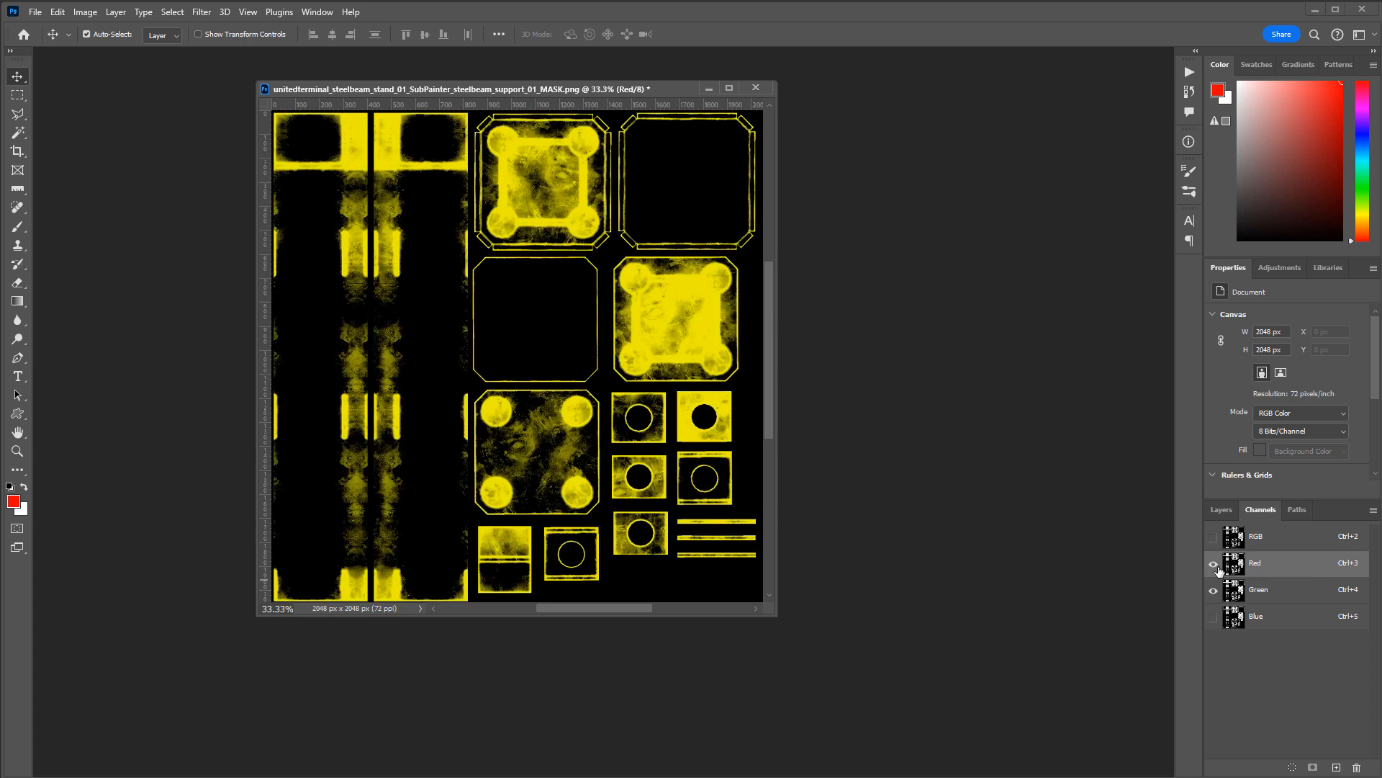
{"action": "left_click", "coordinate": [1213, 568]}
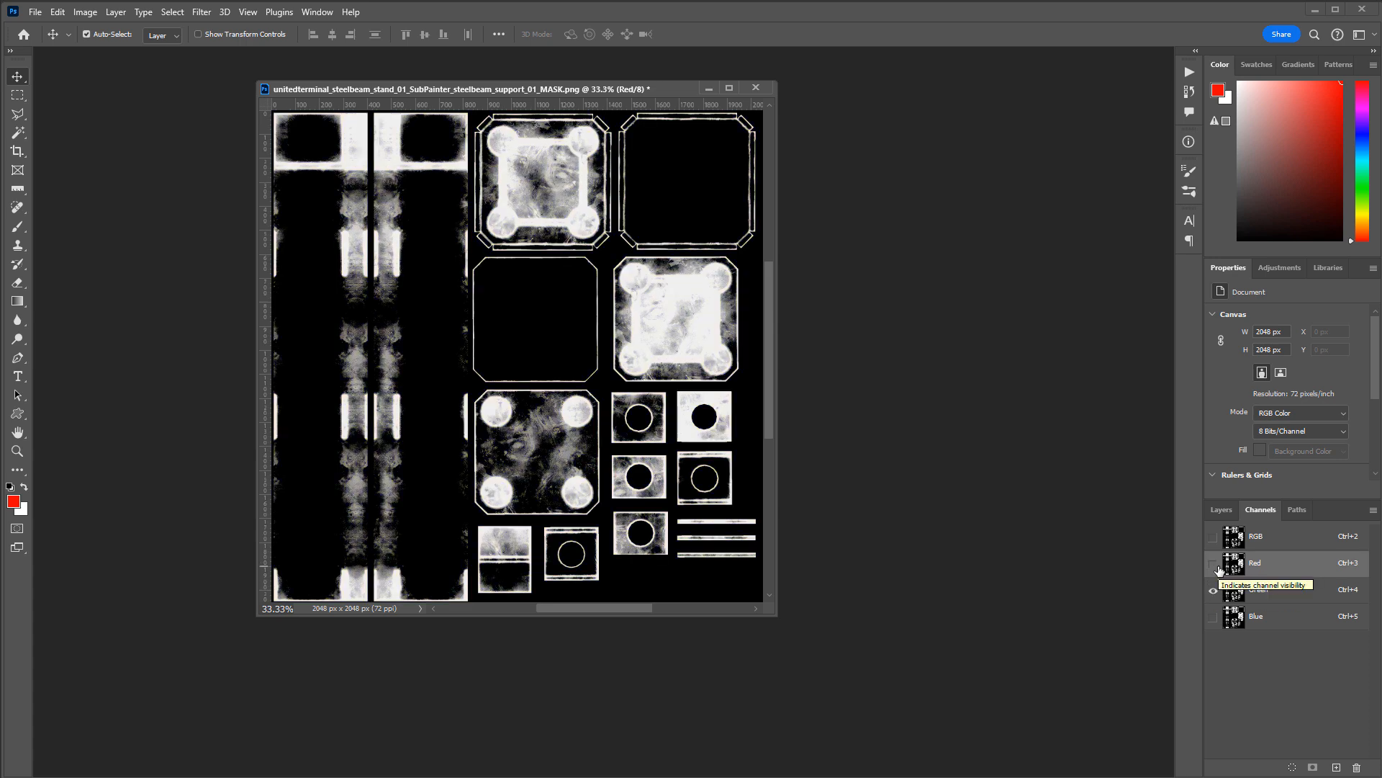
{"action": "left_click", "coordinate": [1214, 615]}
{"action": "left_click", "coordinate": [1214, 590]}
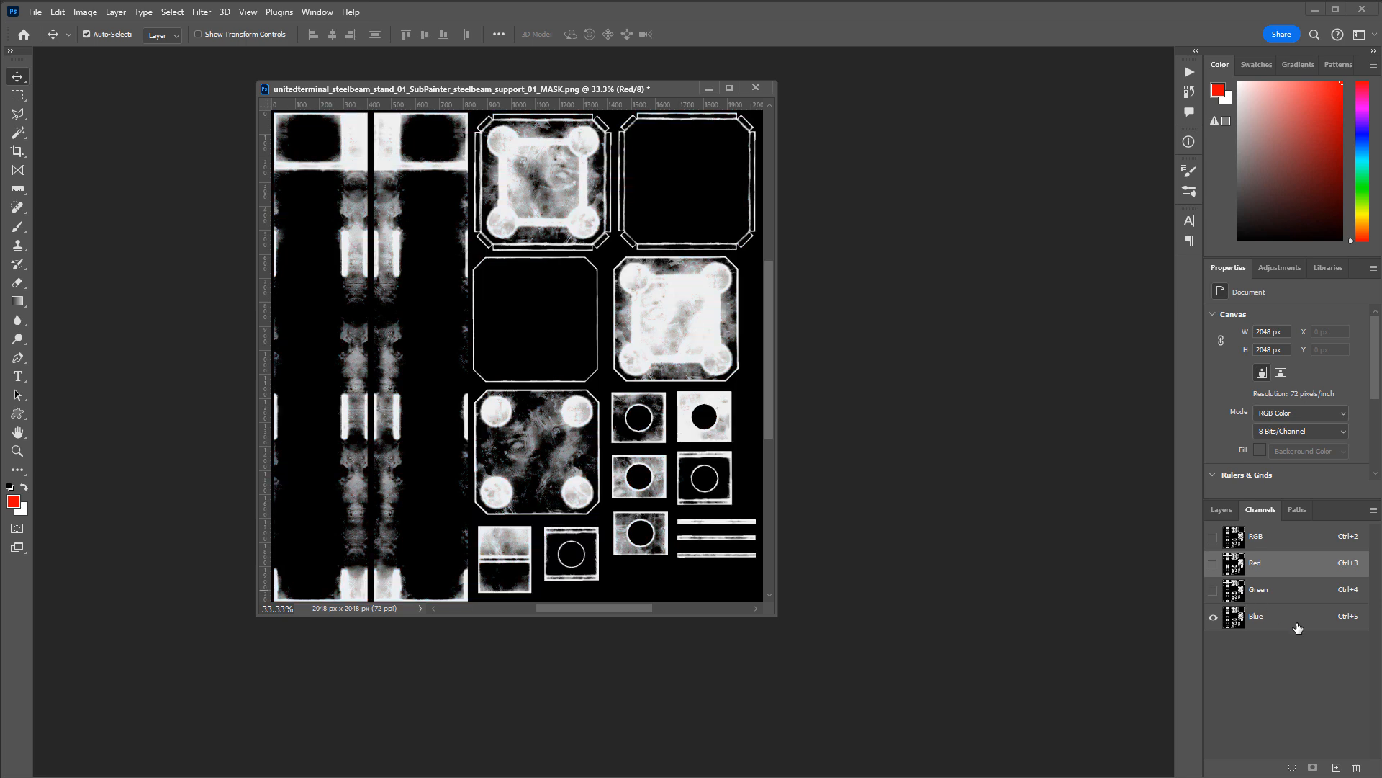
{"action": "left_click", "coordinate": [1297, 627]}
{"action": "left_click", "coordinate": [1272, 592]}
{"action": "left_click", "coordinate": [1274, 571]}
{"action": "left_click", "coordinate": [1274, 616]}
{"action": "left_click", "coordinate": [1273, 590]}
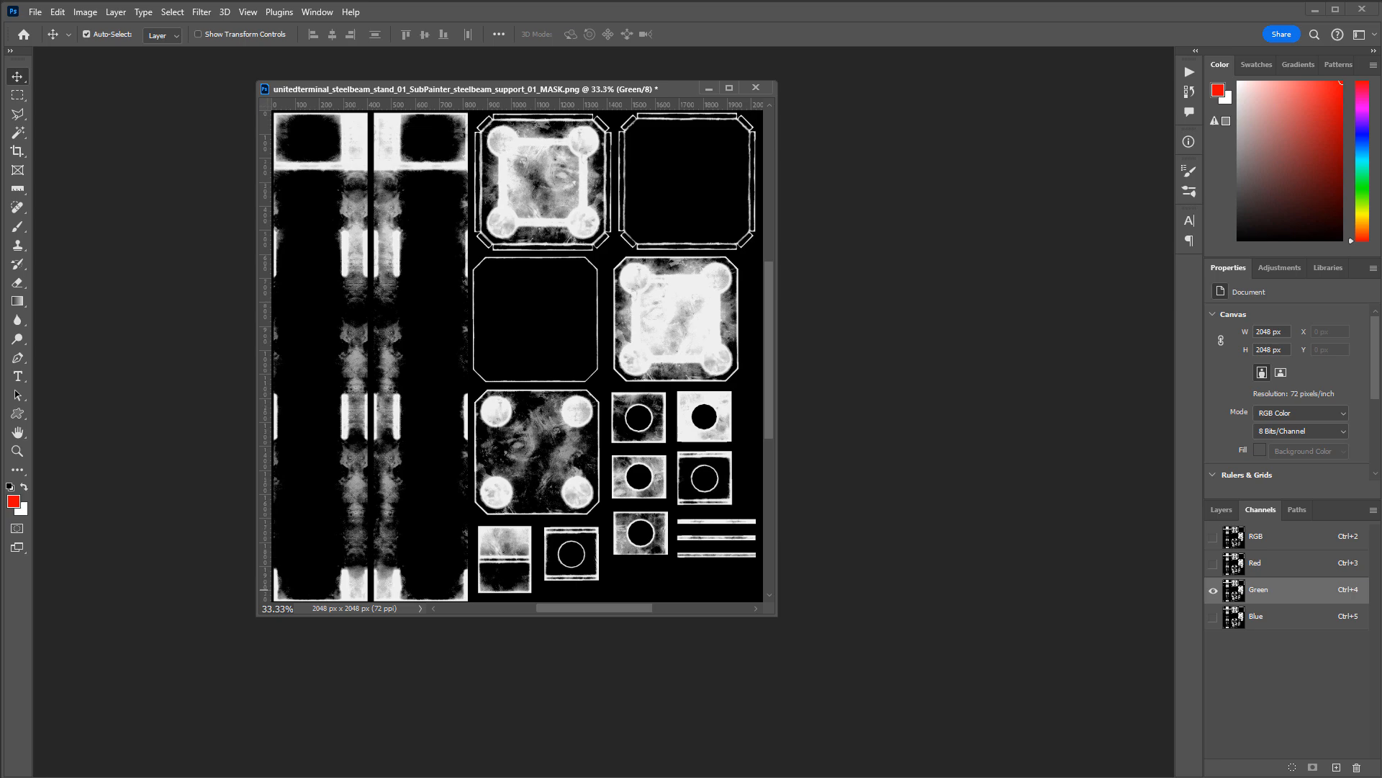
Step: Review the Dirt mask's export options in Substance 3D Painter, and check the mask image's RGB and 8 Bits/Channel mode in Photoshop
{"action": "key", "text": "alt+Tab"}
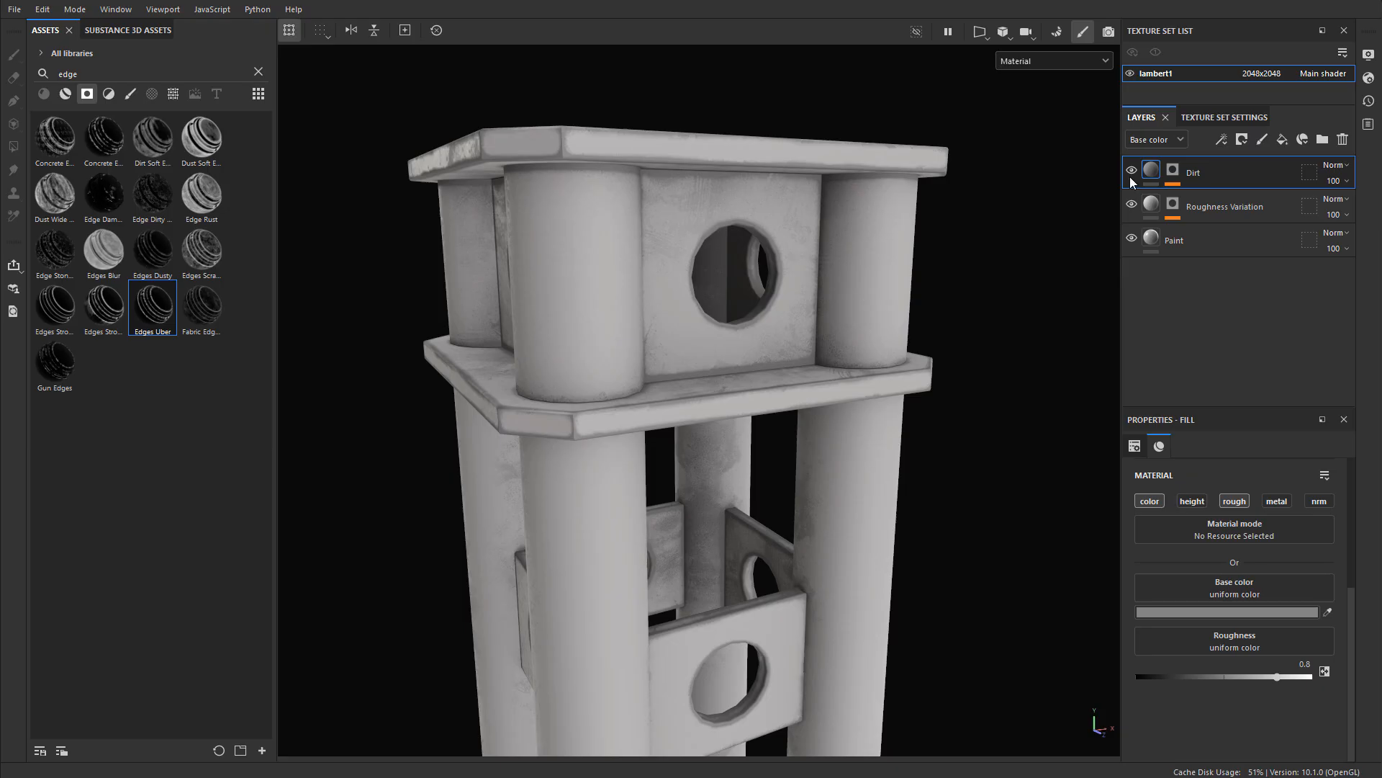
{"action": "right_click", "coordinate": [1173, 169]}
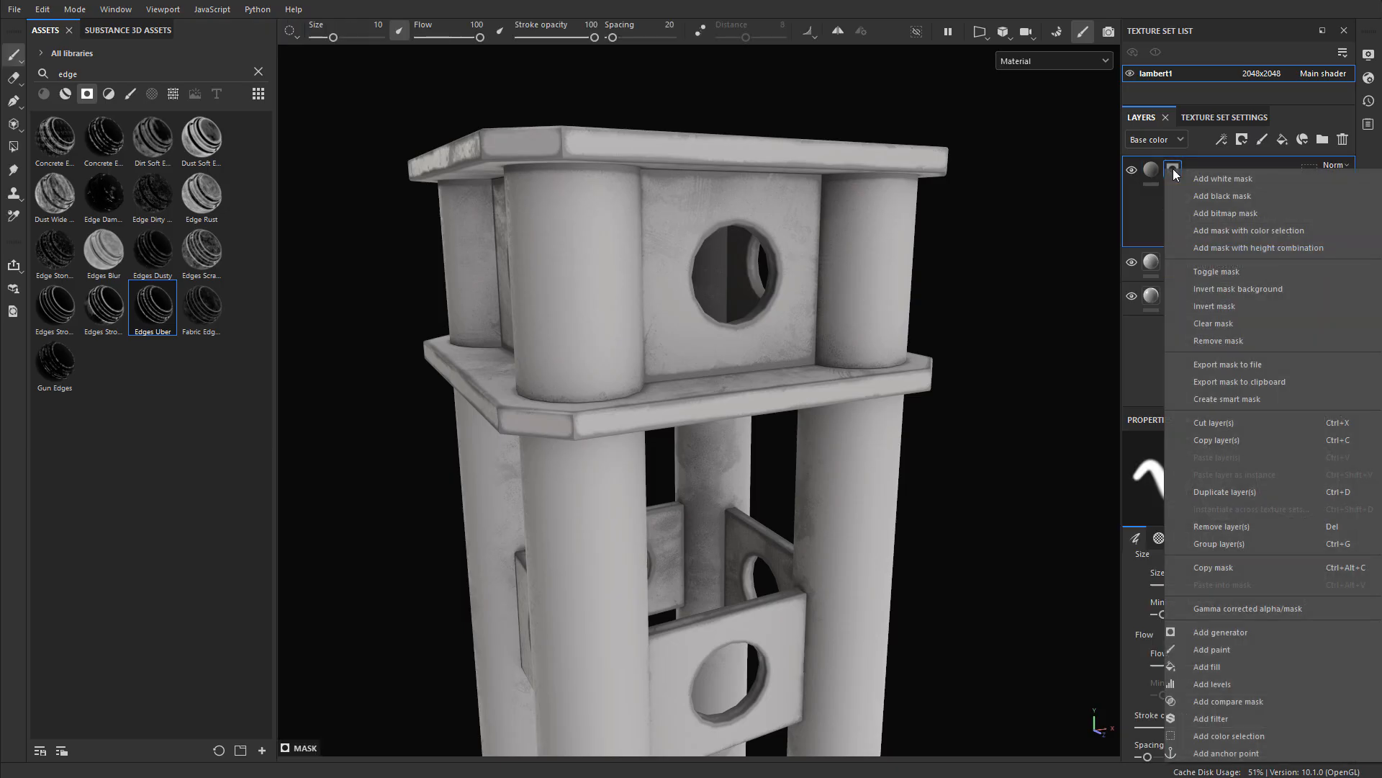
{"action": "key", "text": "alt+Tab"}
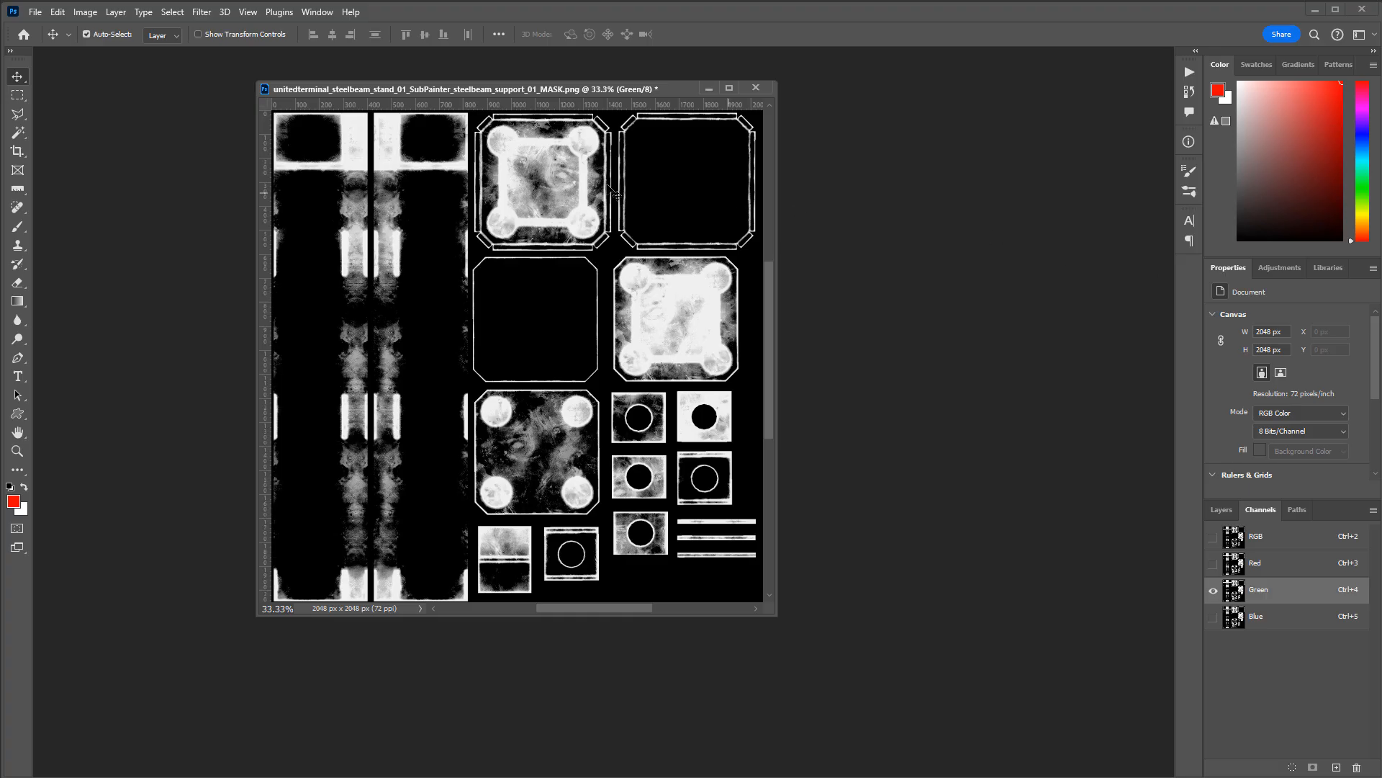
{"action": "left_click", "coordinate": [85, 13]}
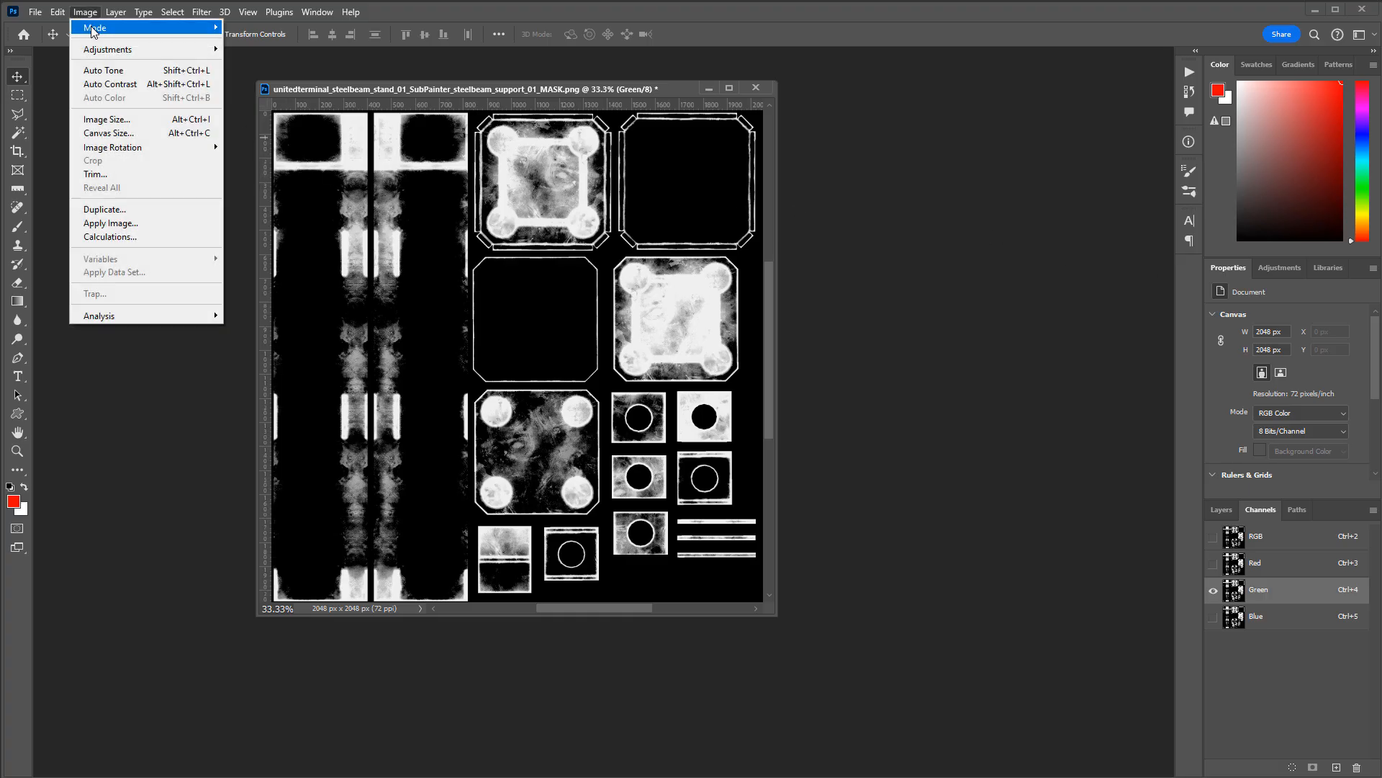
{"action": "mouse_move", "coordinate": [94, 30]}
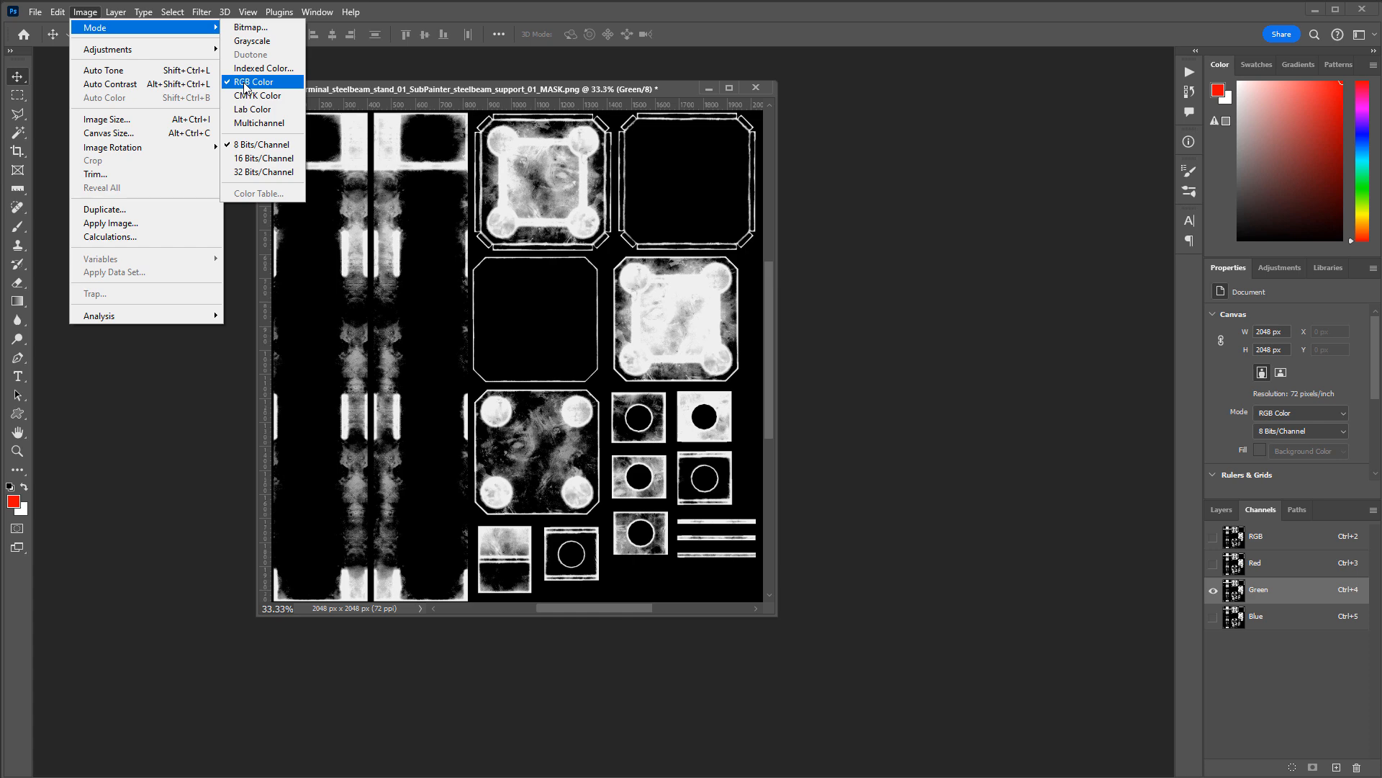
{"action": "left_click", "coordinate": [257, 145]}
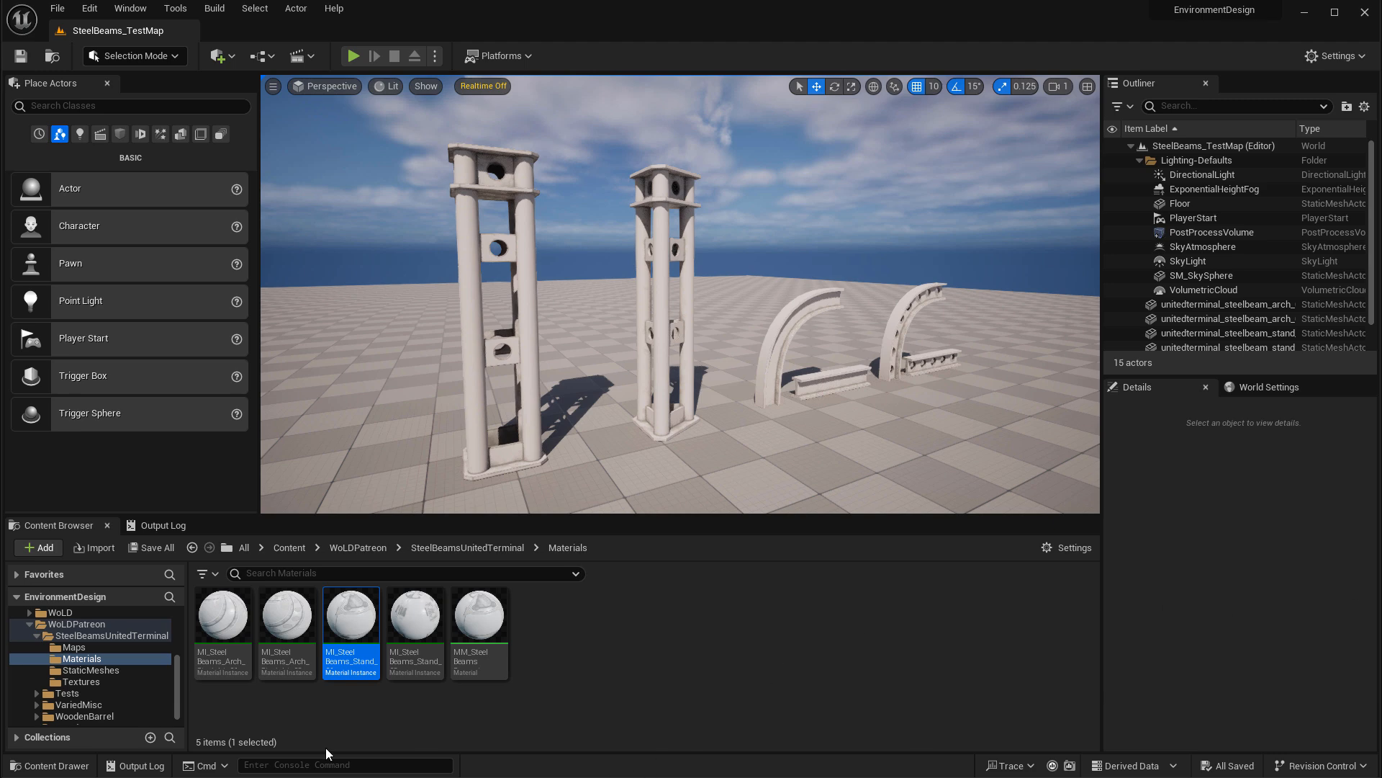
Step: In Unreal Editor, look through the imported steel beam textures and open the MM_SteelBeamsSupports master material
{"action": "left_click", "coordinate": [85, 681]}
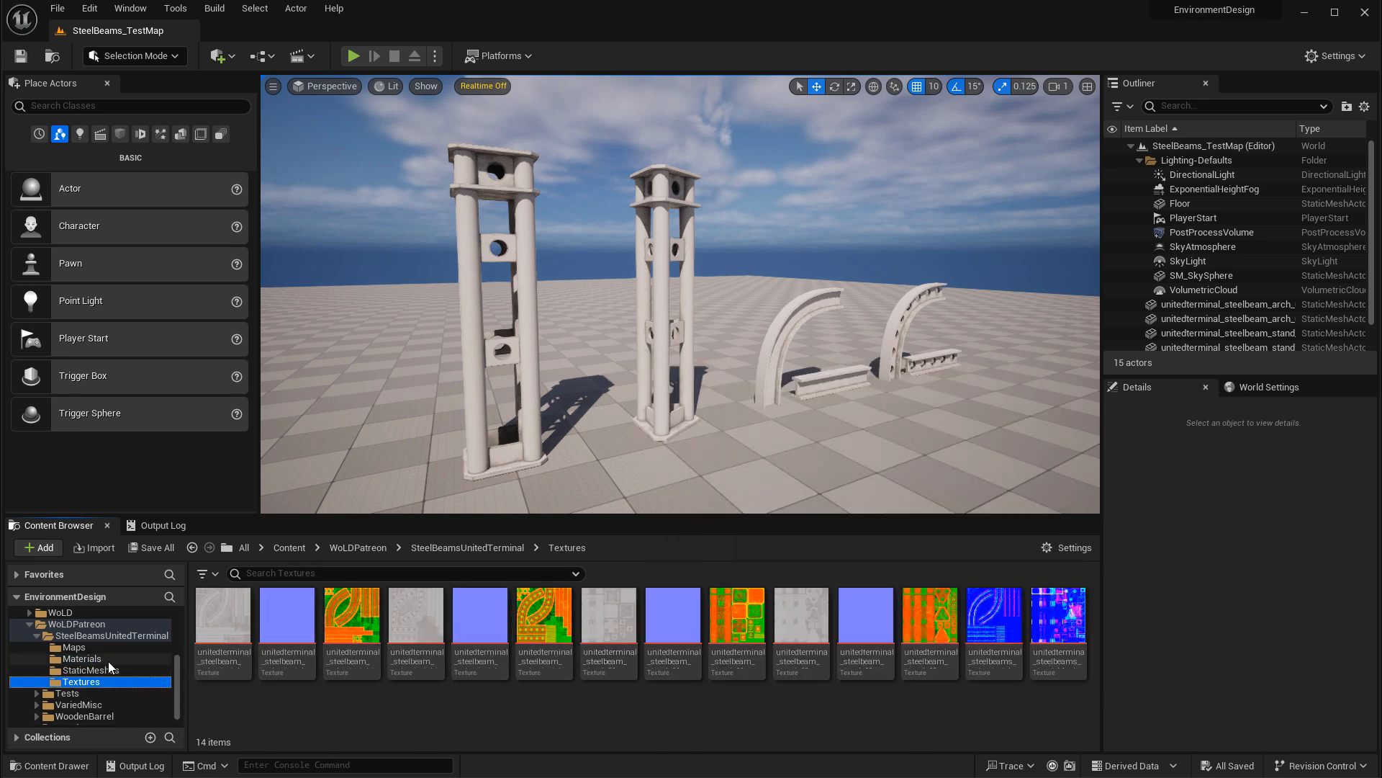
{"action": "left_click", "coordinate": [108, 659]}
{"action": "double_click", "coordinate": [479, 616]}
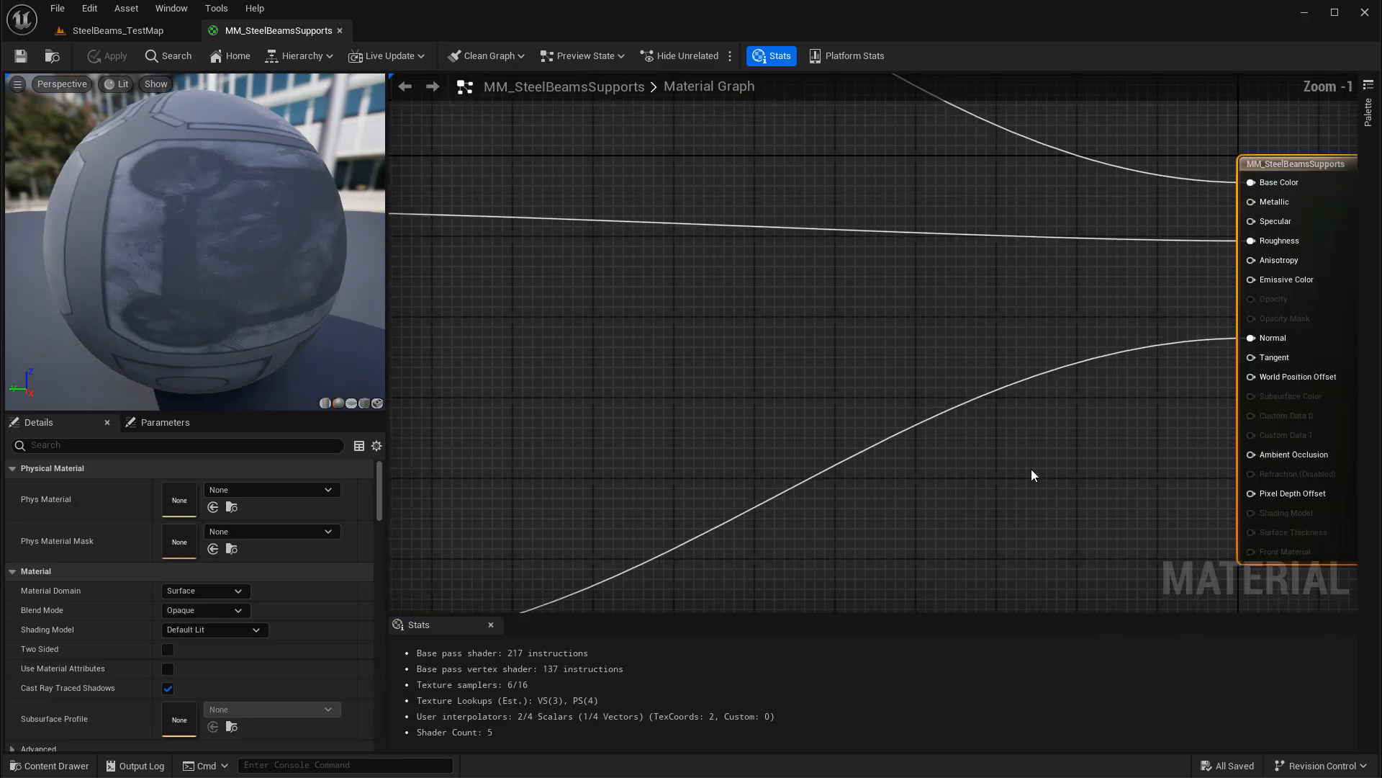
Step: Examine the Base Color and Base Color Cavity Dirt node groups, including the Cavity Dirt Mask texture and its channel mask
{"action": "scroll", "coordinate": [1032, 475], "scroll_direction": "down", "scroll_amount": 3}
{"action": "left_click", "coordinate": [677, 287]}
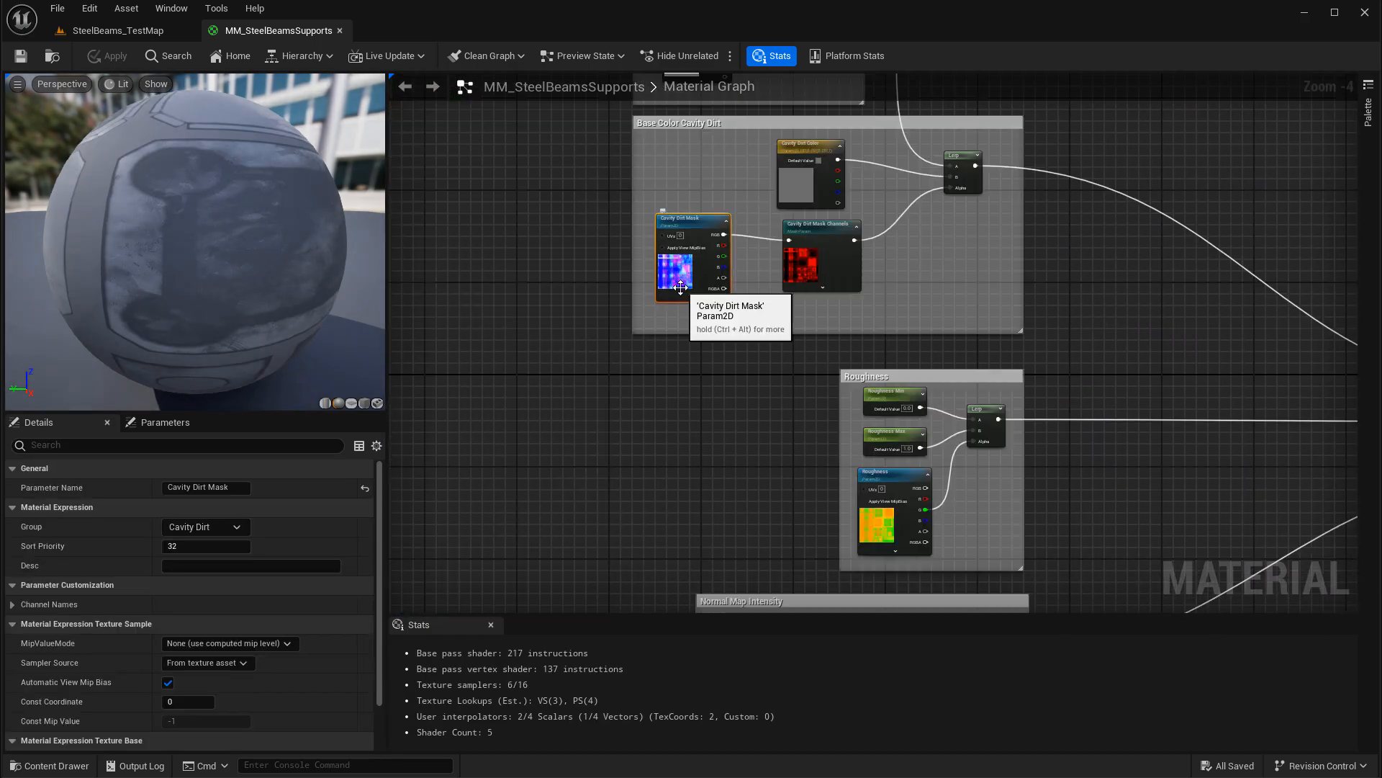
{"action": "right_click_drag", "start_coordinate": [706, 376], "coordinate": [674, 647]}
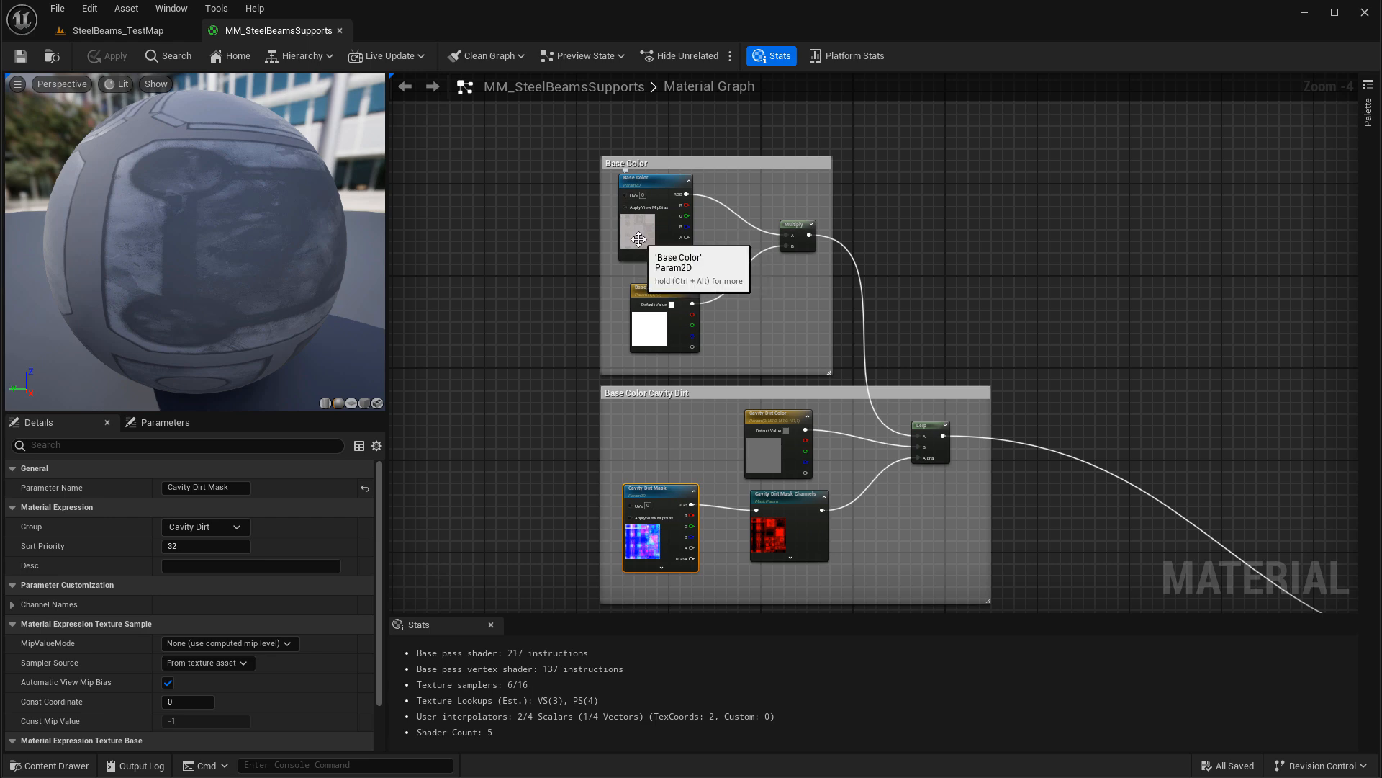
{"action": "right_click_drag", "start_coordinate": [907, 564], "coordinate": [914, 484]}
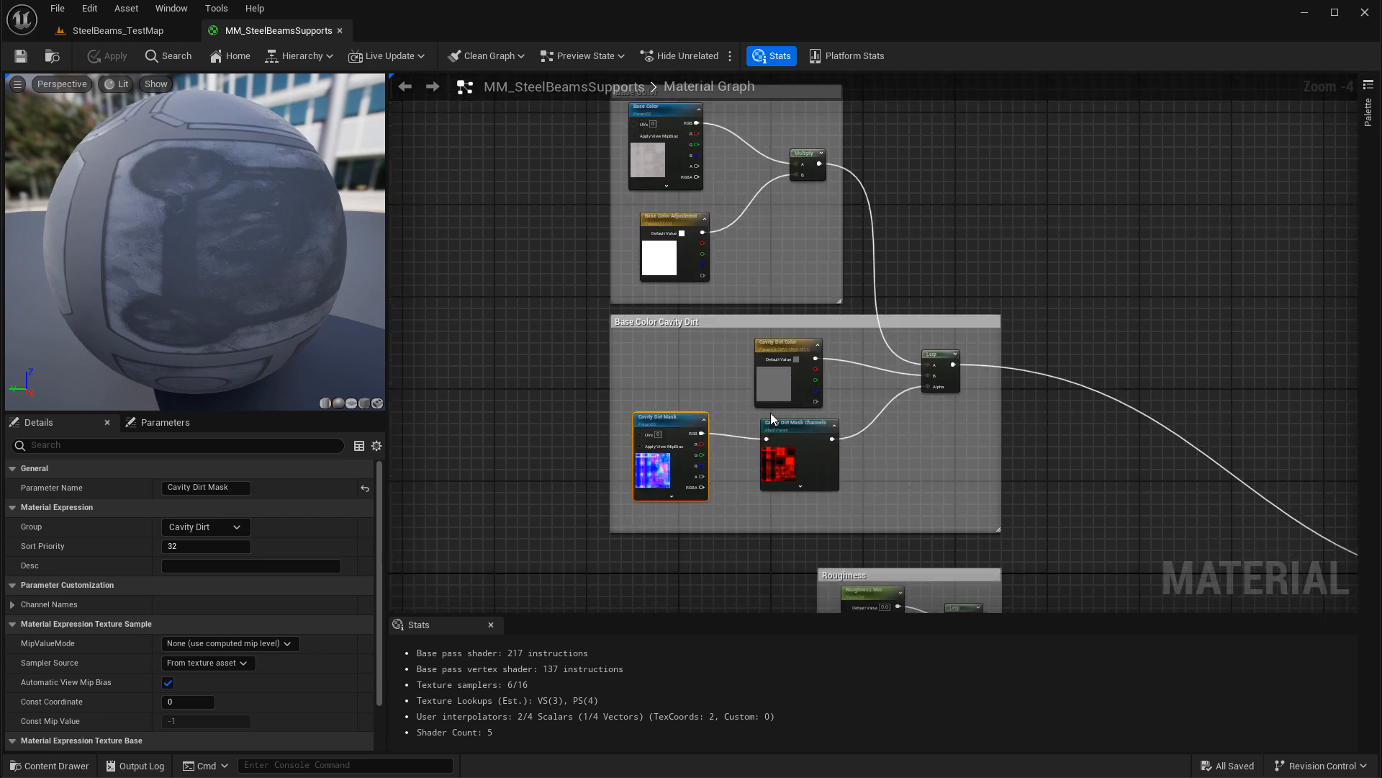
{"action": "scroll", "coordinate": [775, 410], "scroll_direction": "up", "scroll_amount": 3}
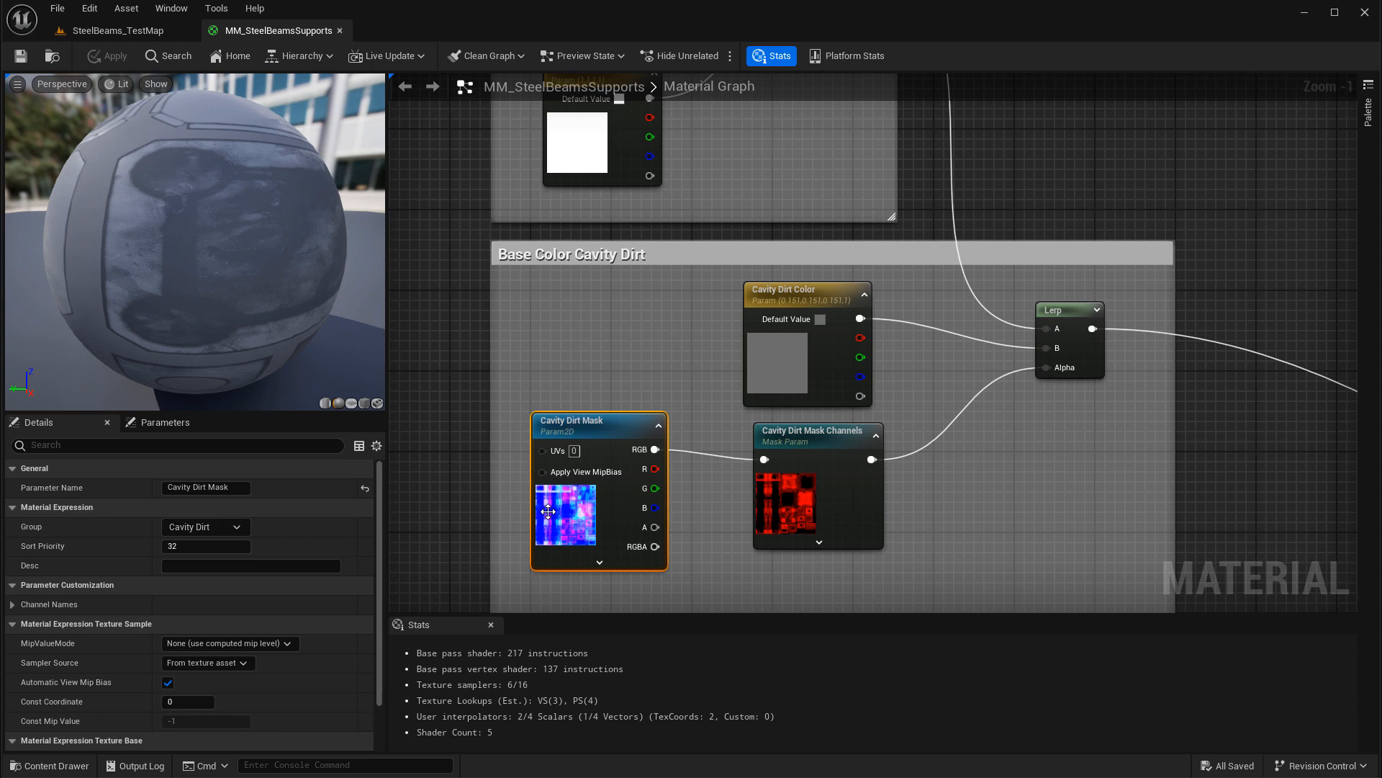
{"action": "scroll", "coordinate": [1001, 543], "scroll_direction": "down", "scroll_amount": 2}
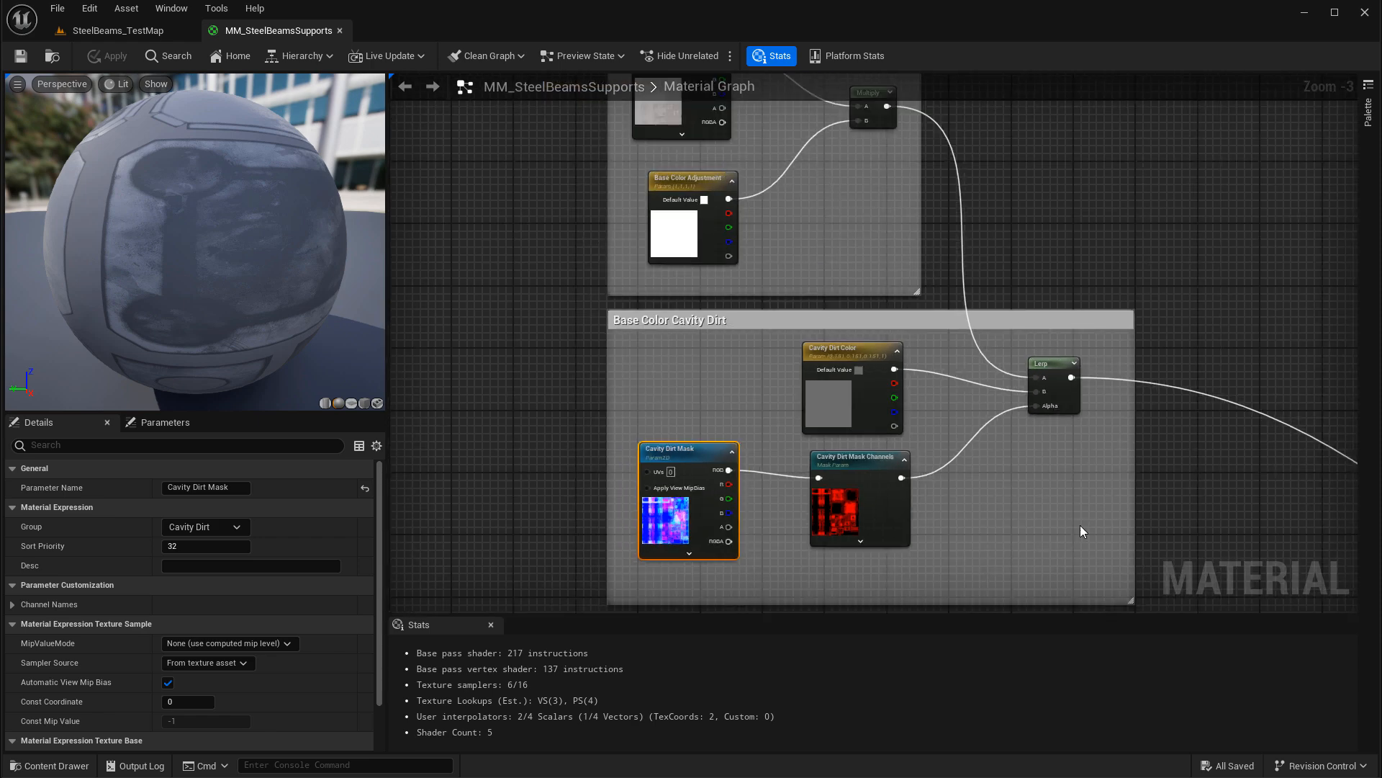
Step: Examine the Roughness and Normal Map Intensity node groups and the overall layout of the material graph
{"action": "scroll", "coordinate": [904, 360], "scroll_direction": "down", "scroll_amount": 4}
{"action": "scroll", "coordinate": [820, 393], "scroll_direction": "up", "scroll_amount": 2}
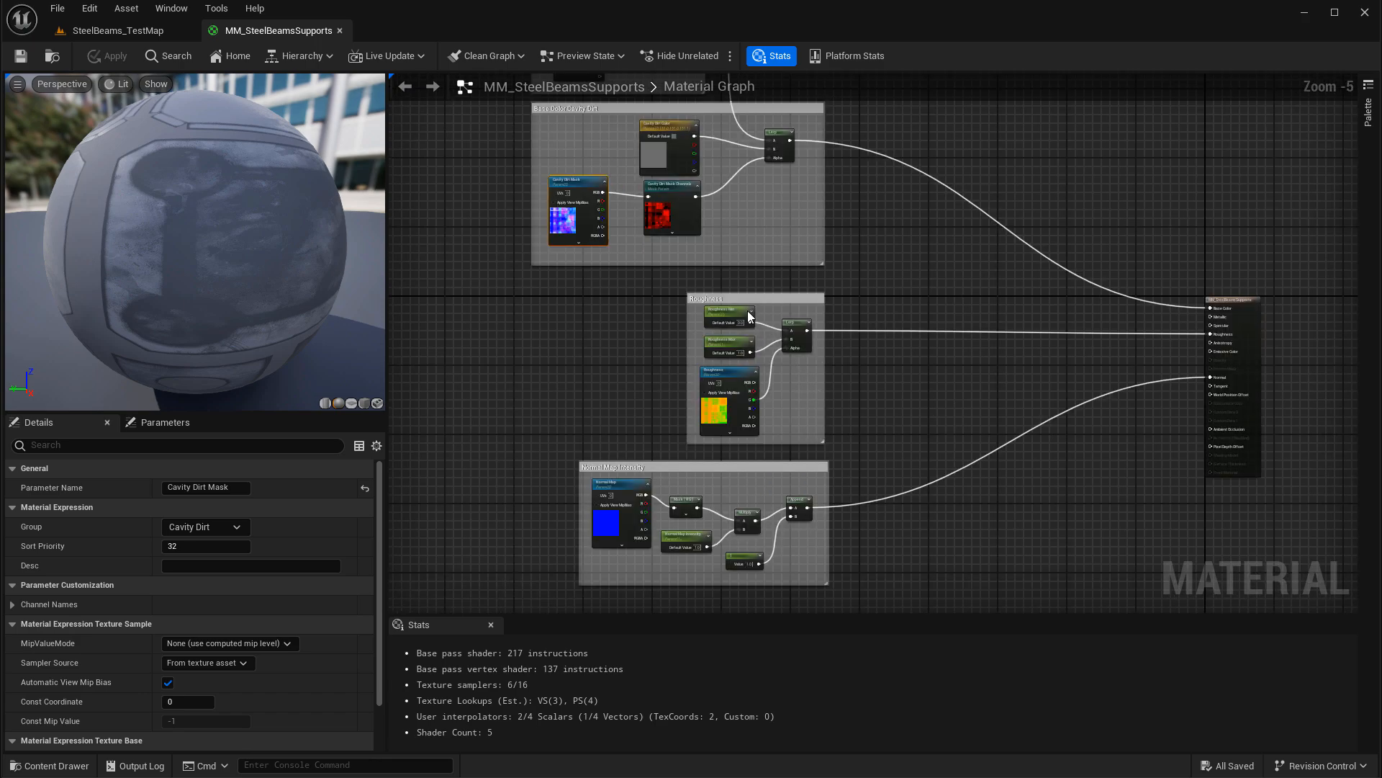
{"action": "scroll", "coordinate": [753, 450], "scroll_direction": "up", "scroll_amount": 4}
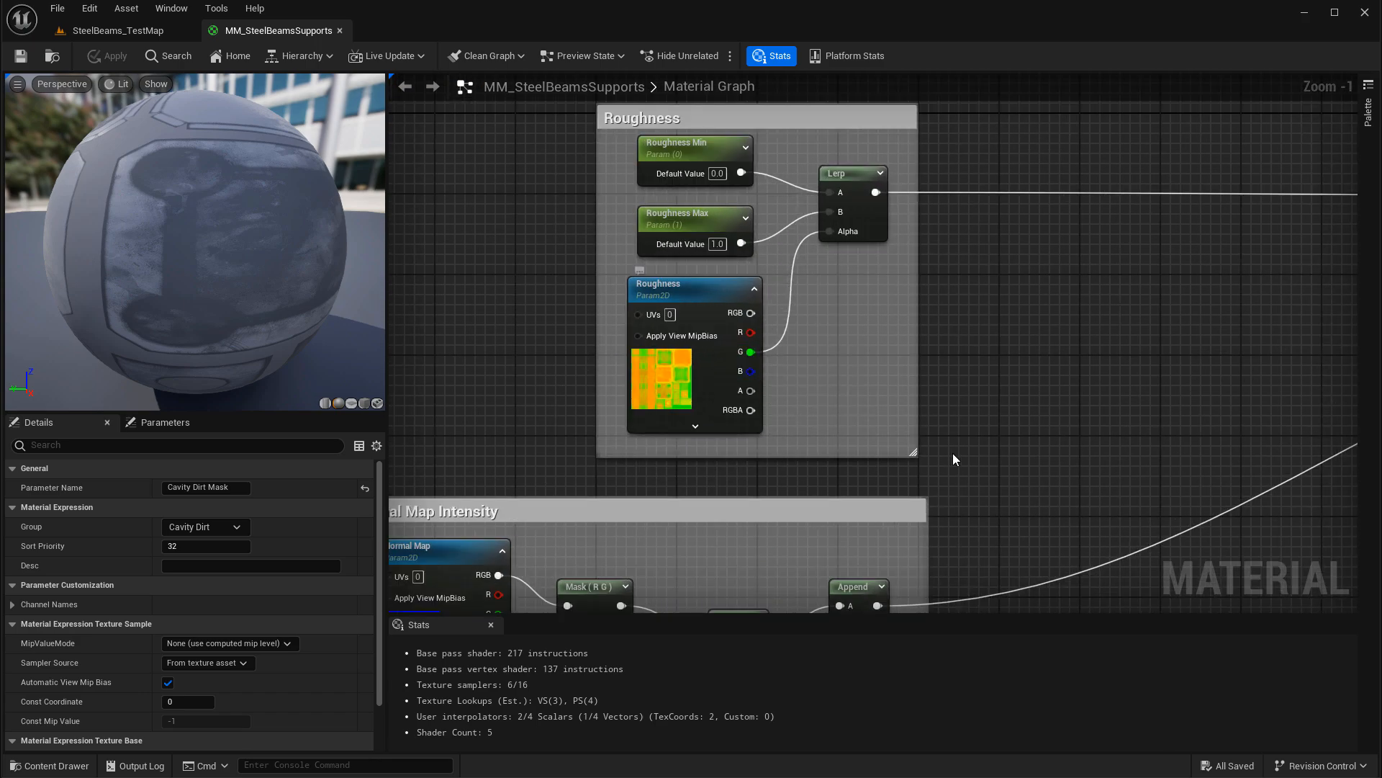
{"action": "right_click_drag", "start_coordinate": [952, 459], "coordinate": [1039, 248]}
{"action": "scroll", "coordinate": [1106, 410], "scroll_direction": "down", "scroll_amount": 5}
{"action": "right_click_drag", "start_coordinate": [1135, 338], "coordinate": [871, 481]}
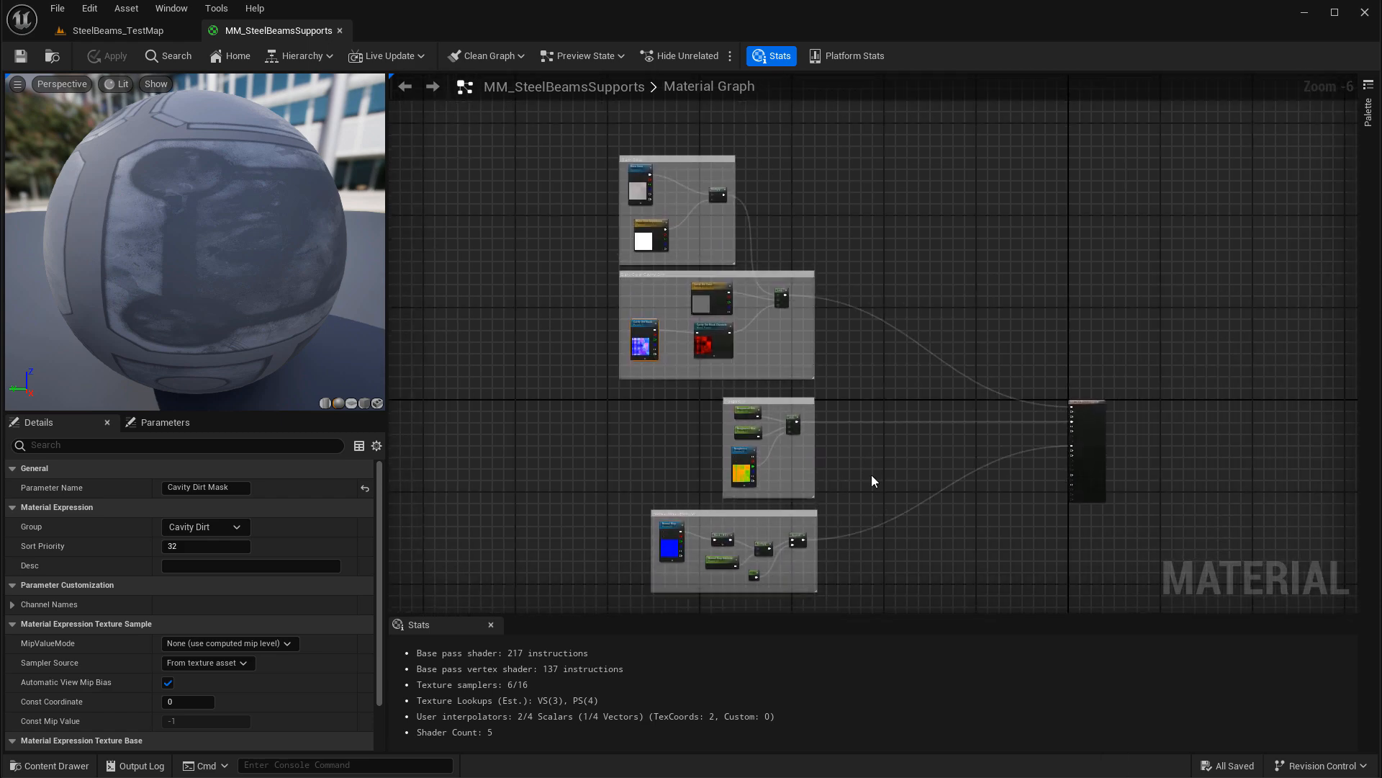
Step: Close the MM_SteelBeamsSupports material and inspect the steel beam stands in the full-screen level viewport
{"action": "left_click", "coordinate": [339, 30]}
{"action": "key", "text": "F11"}
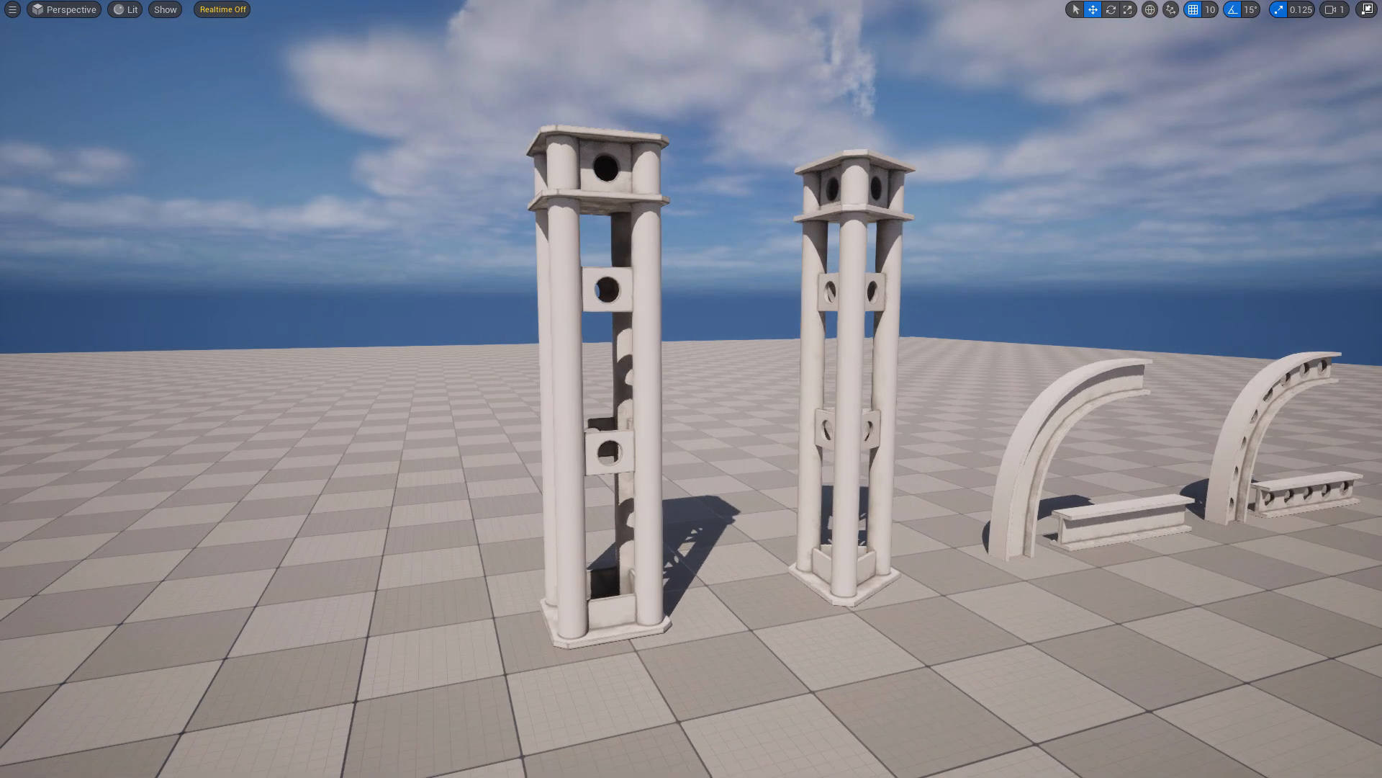
{"action": "left_click_drag", "start_coordinate": [756, 396], "coordinate": [738, 324]}
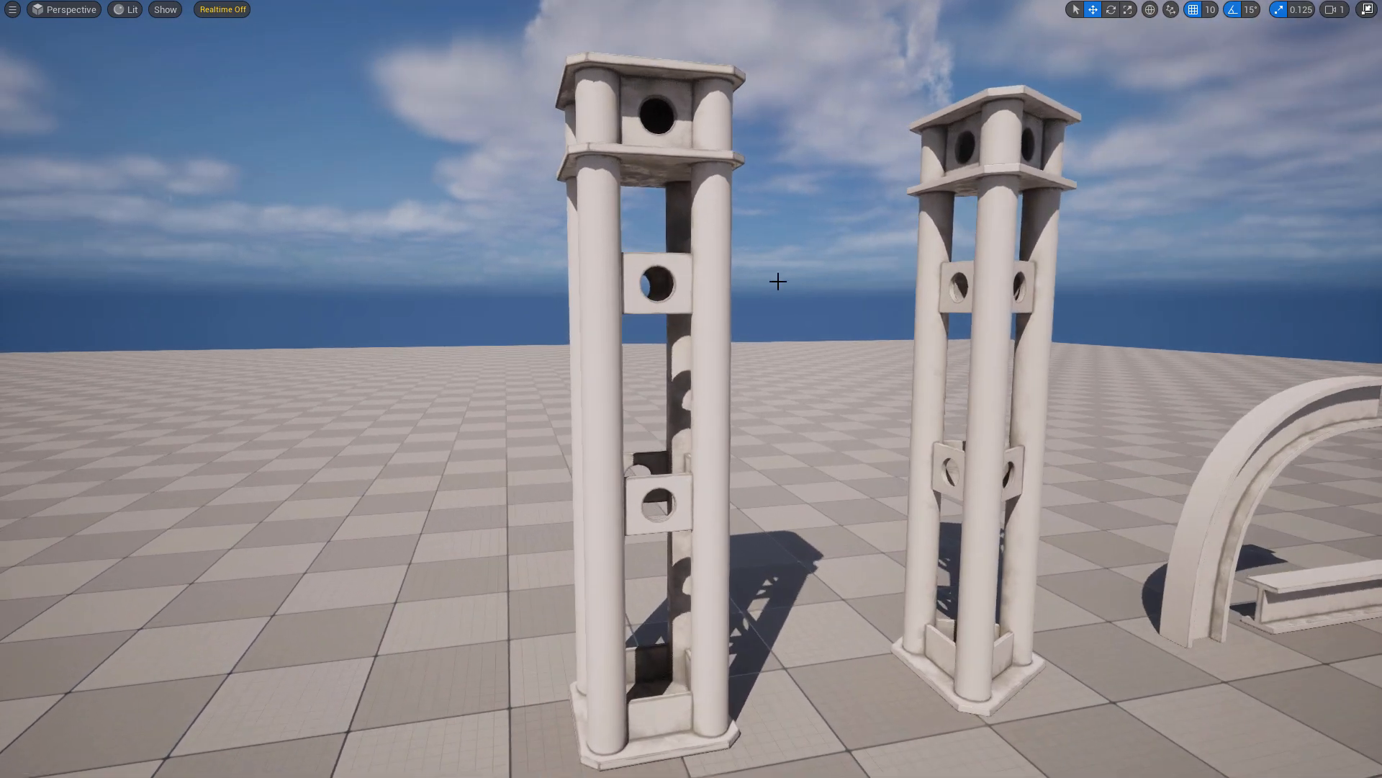
{"action": "right_click_drag", "start_coordinate": [778, 281], "coordinate": [857, 291]}
{"action": "right_click_drag", "start_coordinate": [816, 388], "coordinate": [725, 375]}
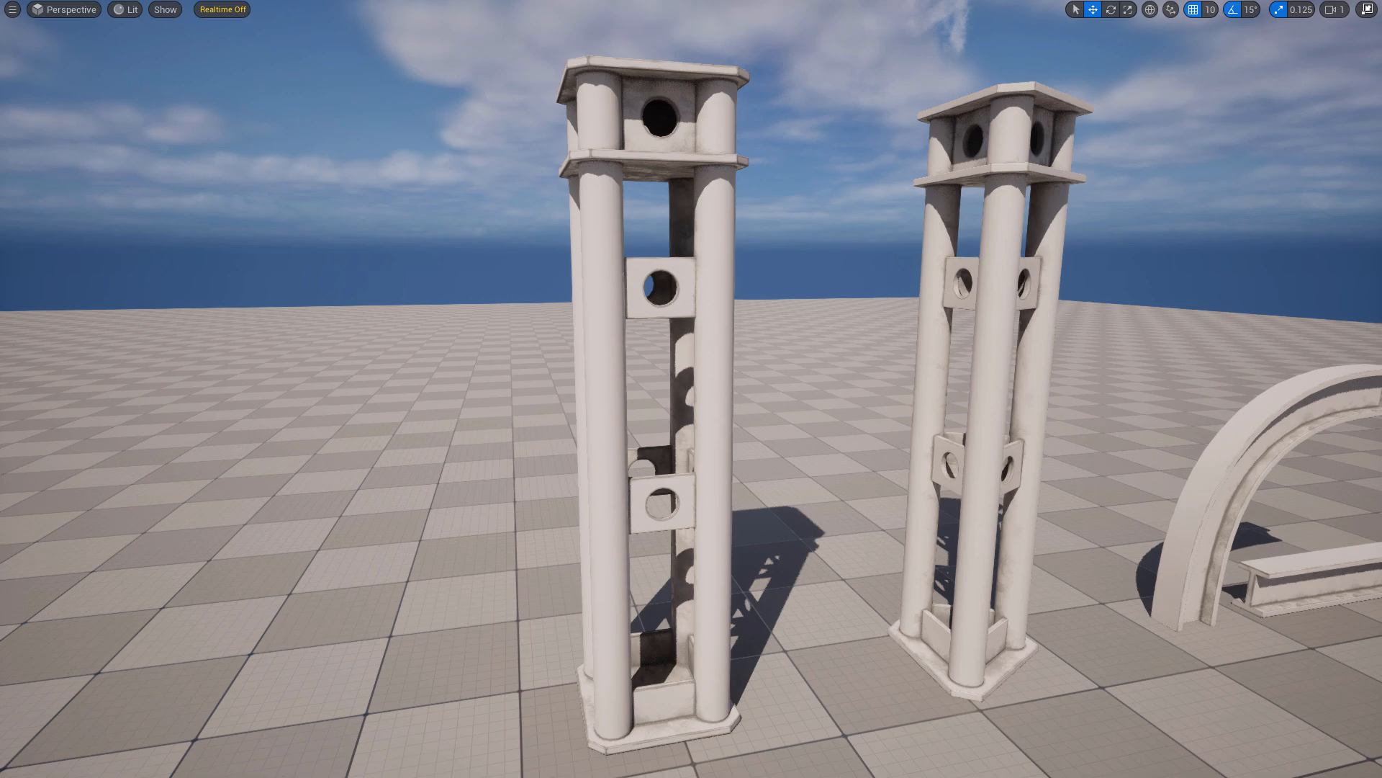
{"action": "right_click_drag", "start_coordinate": [360, 389], "coordinate": [307, 193]}
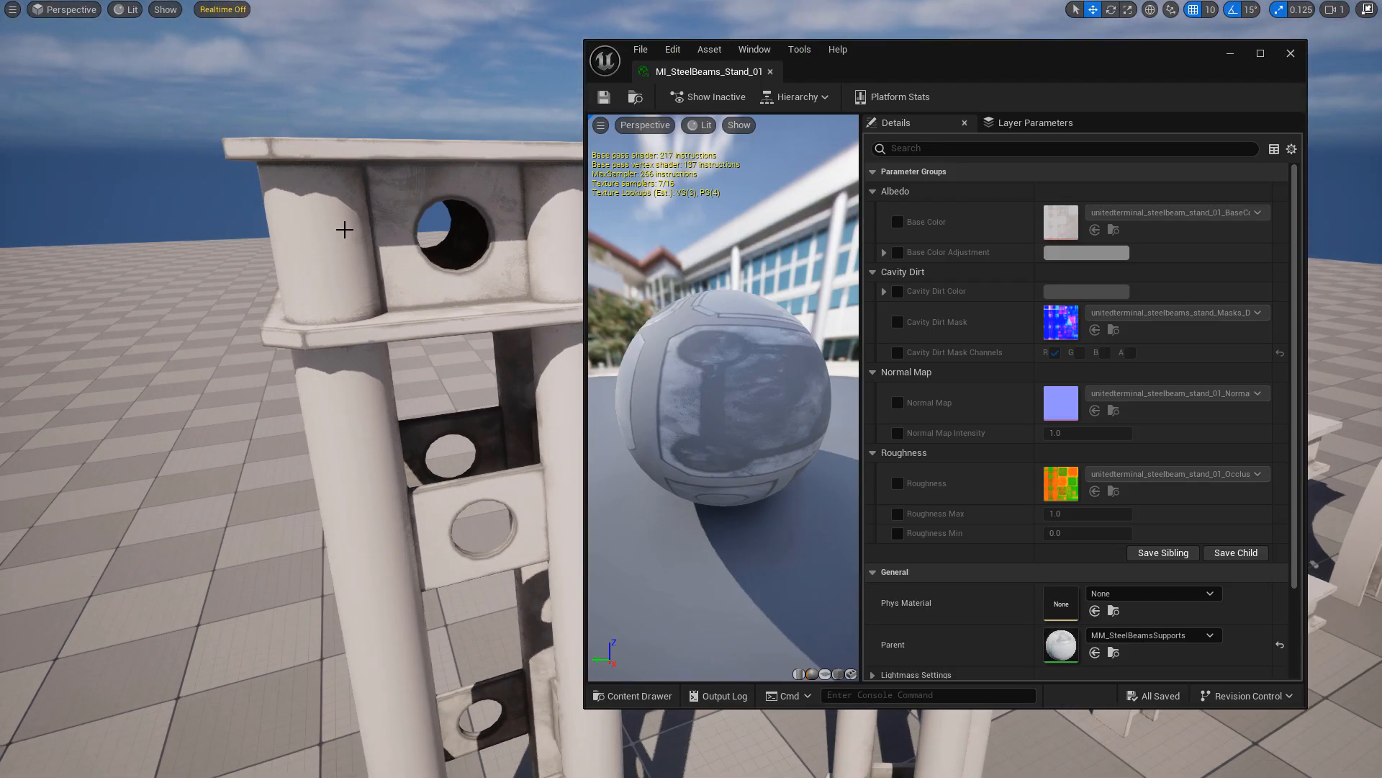
Step: In the MI_SteelBeams_Stand_01 material instance, override Base Color Adjustment with an orange, hex sRGB FF916AFF
{"action": "right_click_drag", "start_coordinate": [407, 262], "coordinate": [421, 224]}
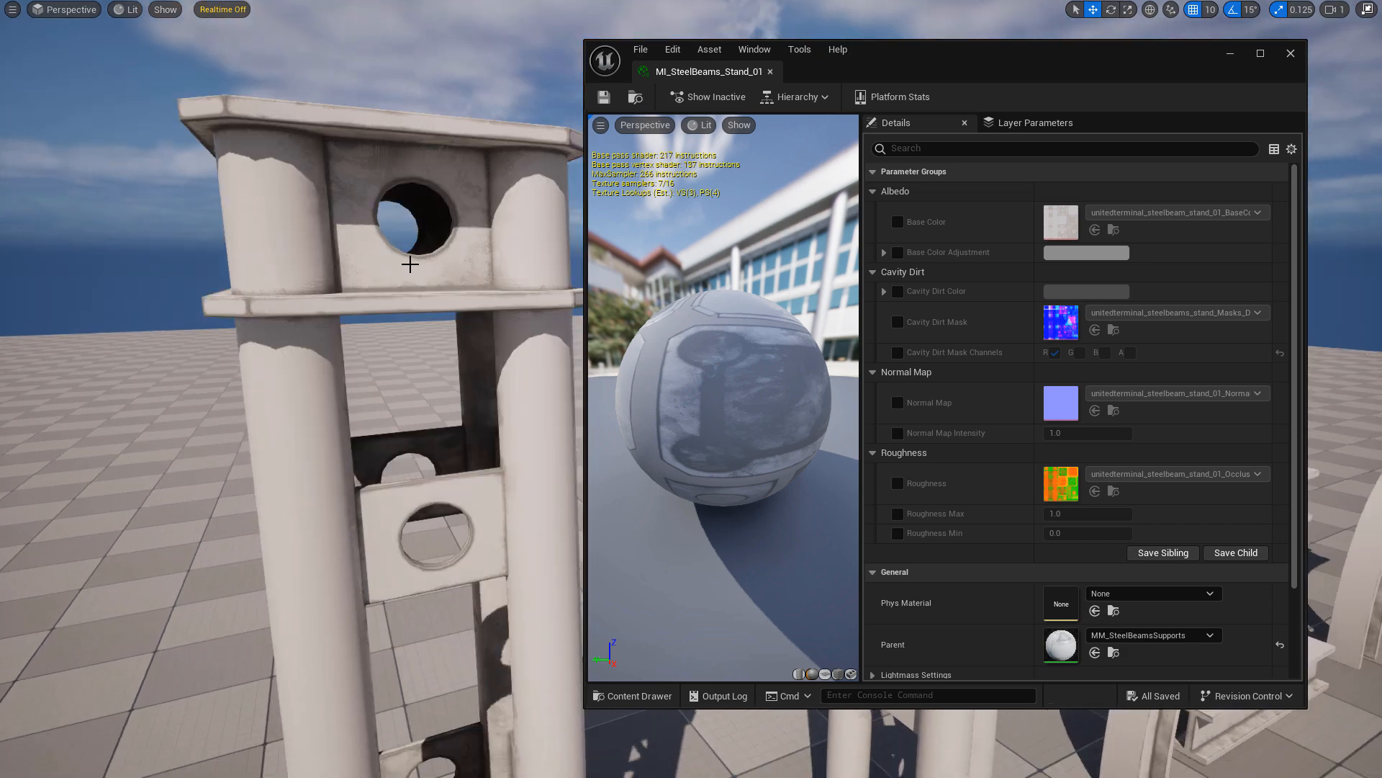
{"action": "left_click", "coordinate": [897, 222]}
{"action": "left_click", "coordinate": [897, 222]}
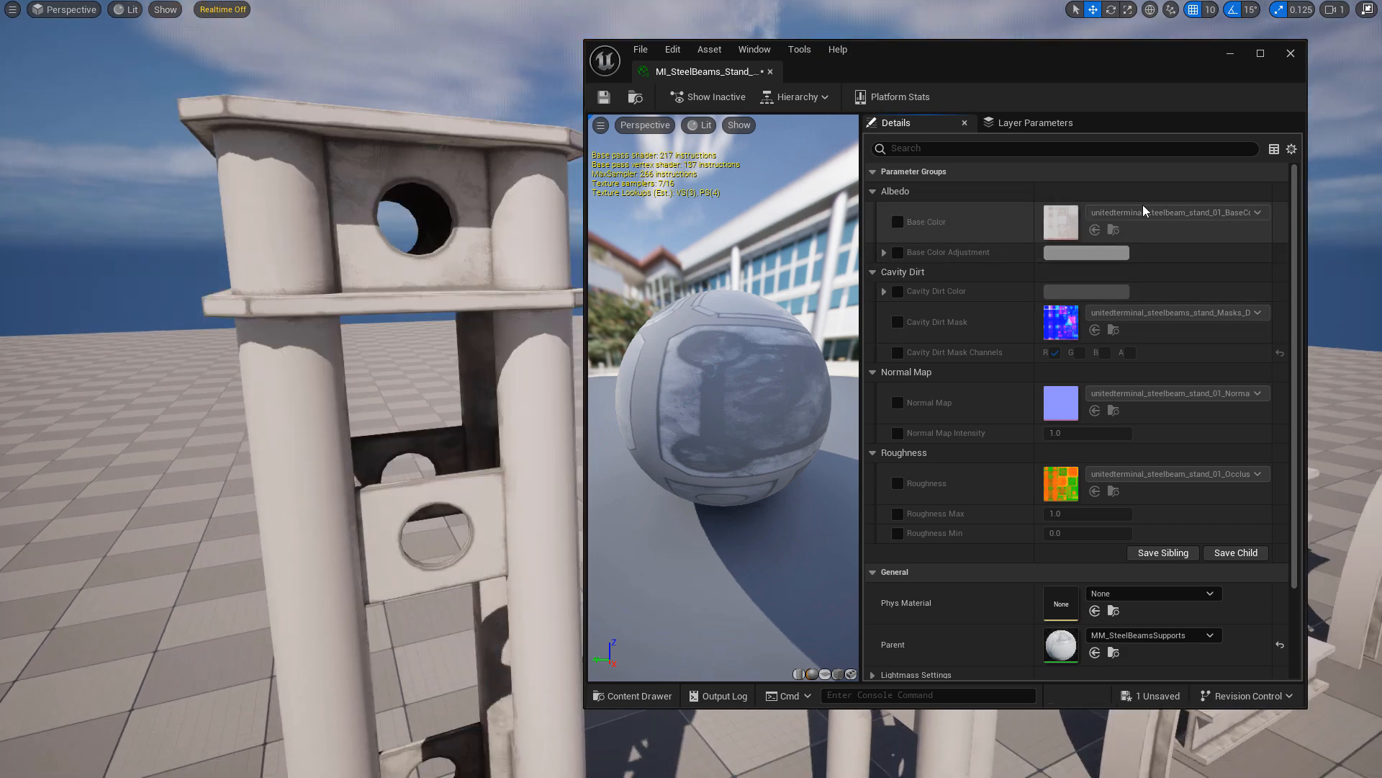
{"action": "left_click", "coordinate": [897, 252]}
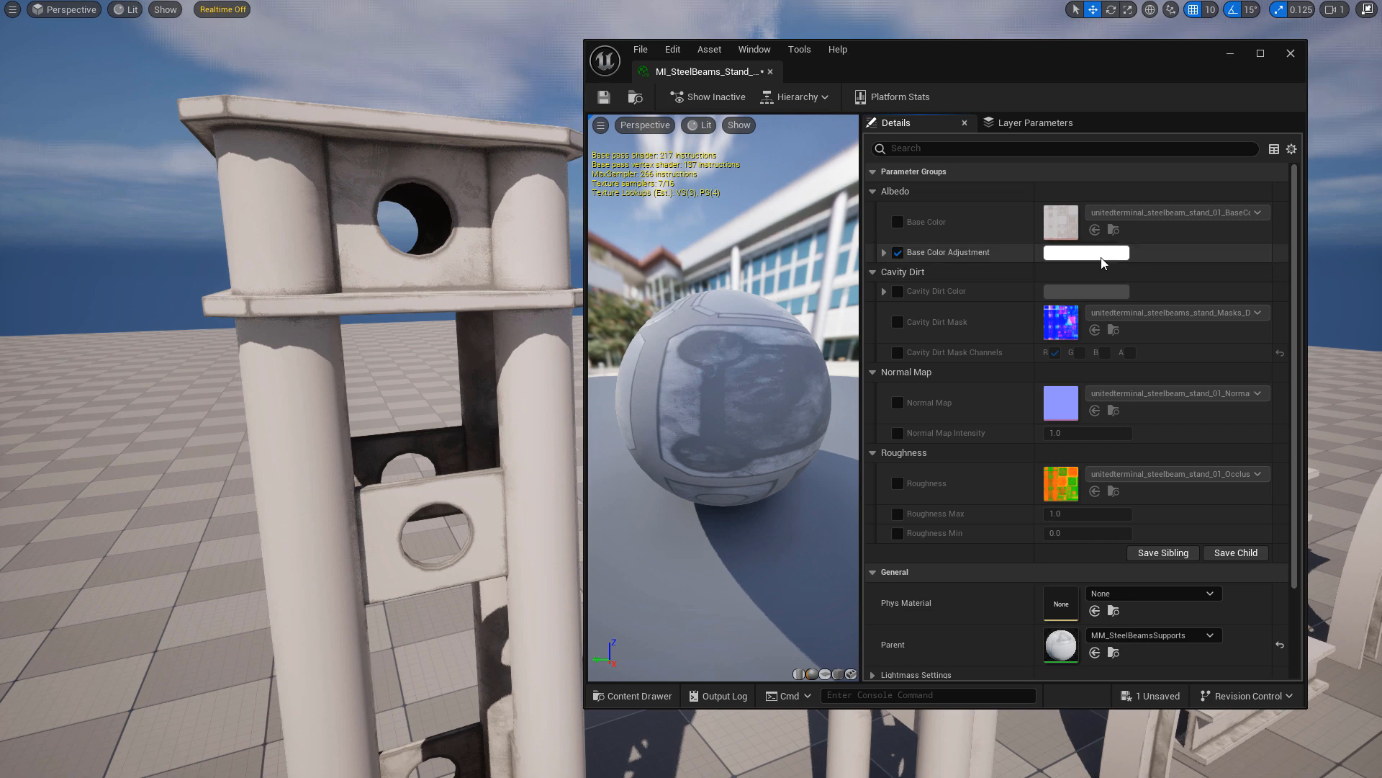
{"action": "left_click", "coordinate": [1096, 253]}
{"action": "left_click_drag", "start_coordinate": [915, 380], "coordinate": [926, 394]}
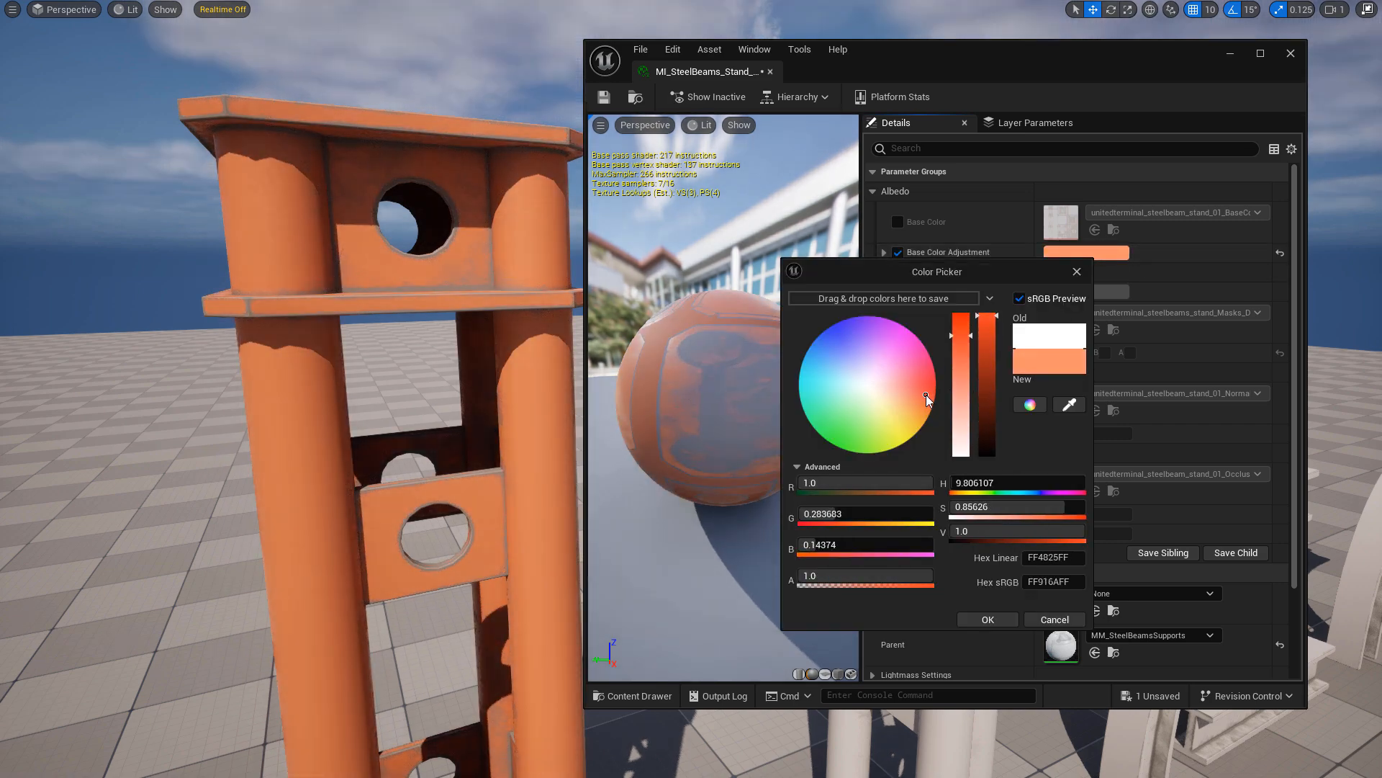
{"action": "right_click_drag", "start_coordinate": [403, 375], "coordinate": [453, 318]}
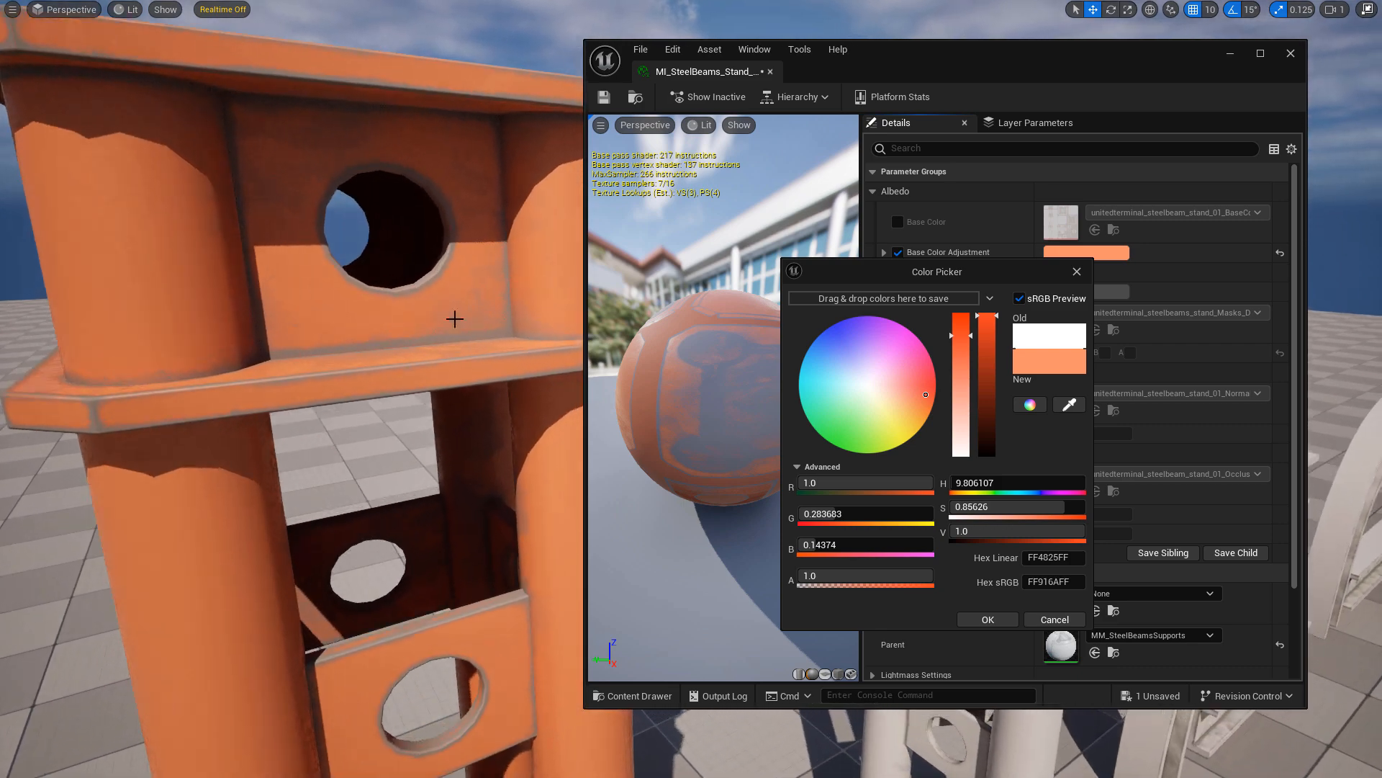
{"action": "left_click", "coordinate": [988, 619]}
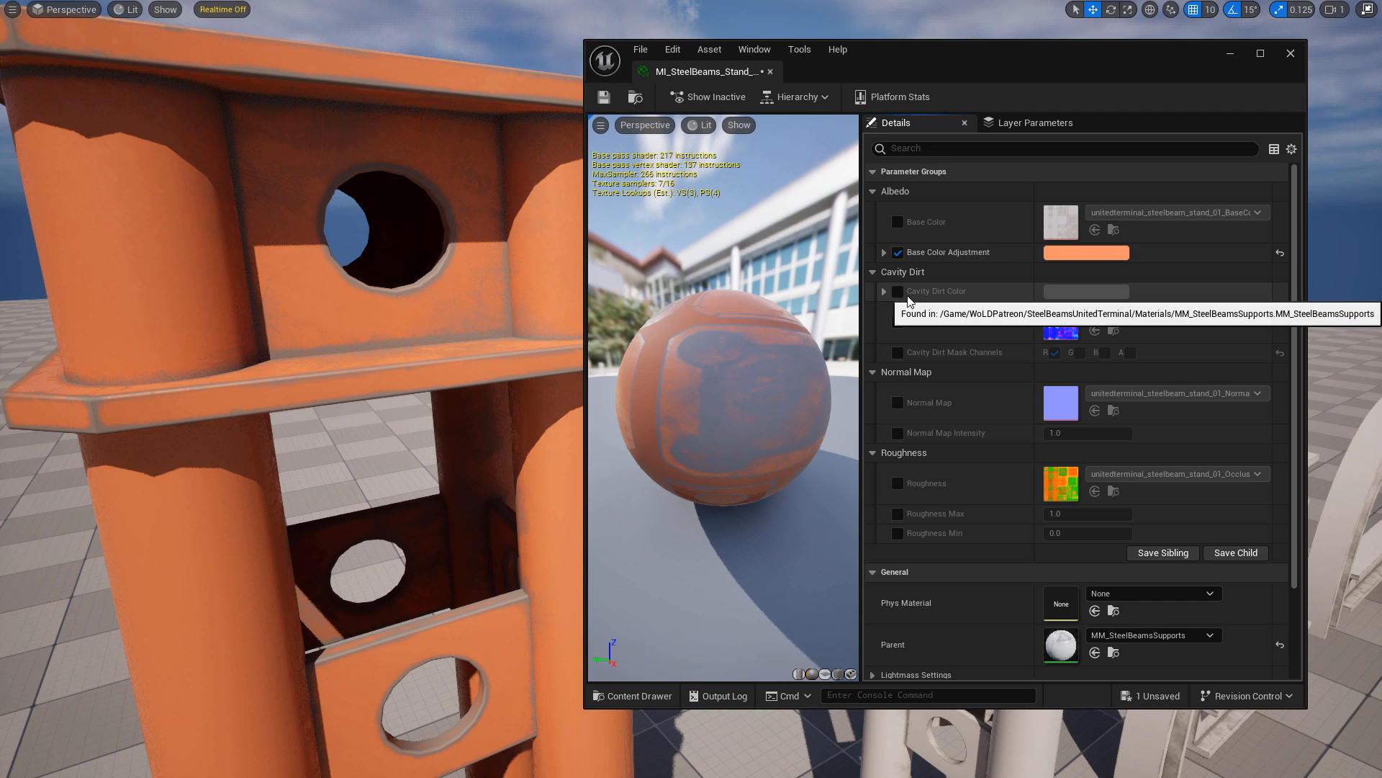
Step: Override Cavity Dirt Color with a dark warm grey, hex sRGB 767471FF, and review the recoloured stand in the level
{"action": "left_click", "coordinate": [897, 291]}
{"action": "left_click", "coordinate": [1087, 291]}
{"action": "mouse_move", "coordinate": [858, 423]}
{"action": "left_mouse_down"}
{"action": "mouse_move", "coordinate": [849, 414]}
{"action": "mouse_move", "coordinate": [855, 427]}
{"action": "left_mouse_up"}
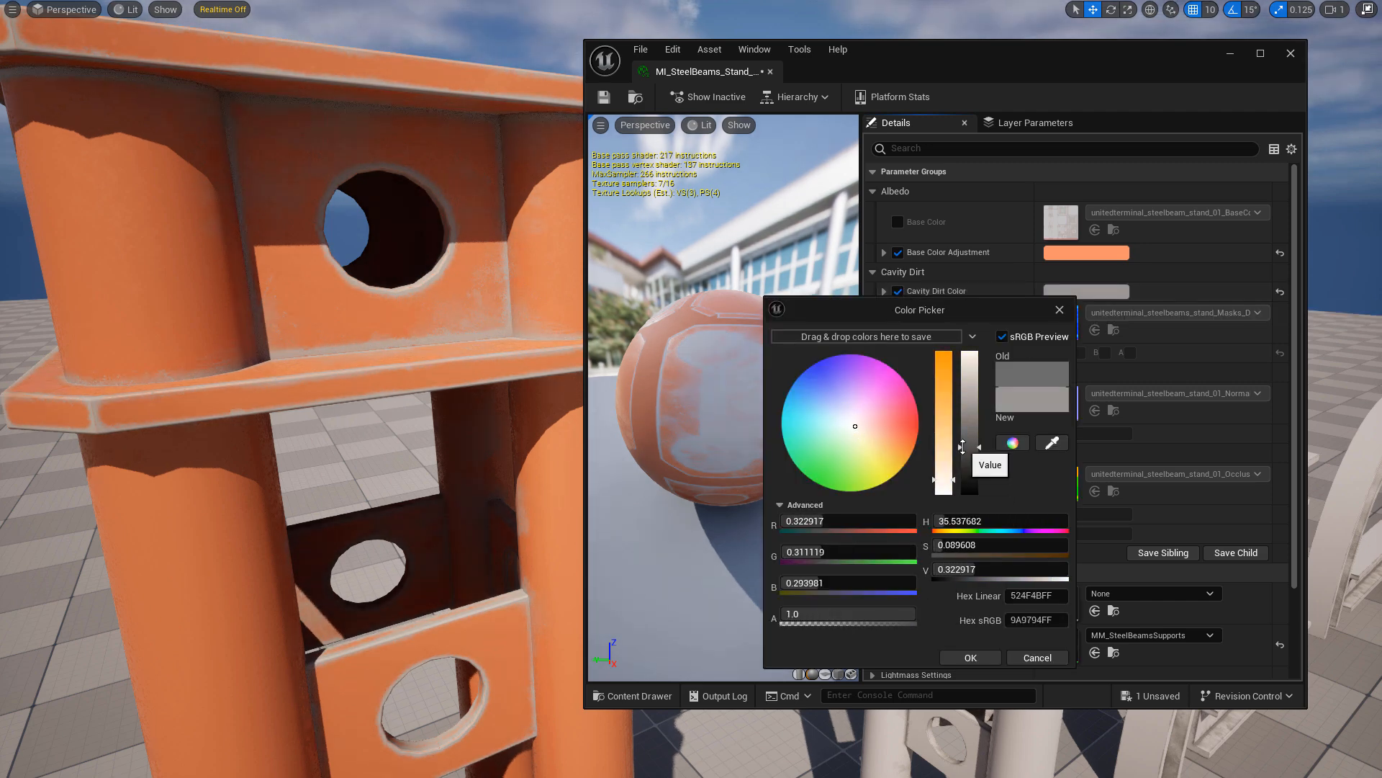
{"action": "left_click_drag", "start_coordinate": [967, 472], "coordinate": [973, 466]}
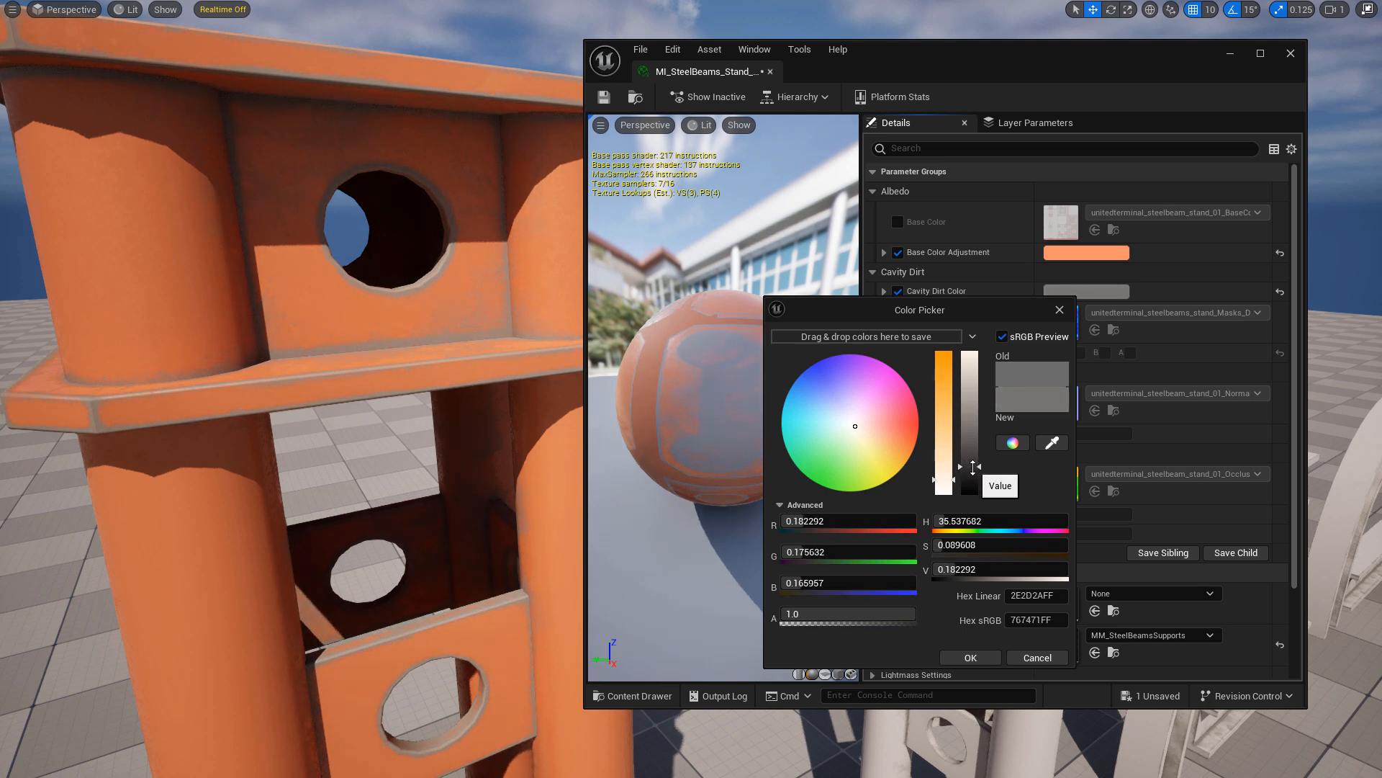
{"action": "mouse_move", "coordinate": [172, 207]}
{"action": "right_mouse_down"}
{"action": "mouse_move", "coordinate": [172, 196]}
{"action": "mouse_move", "coordinate": [172, 207]}
{"action": "right_mouse_up"}
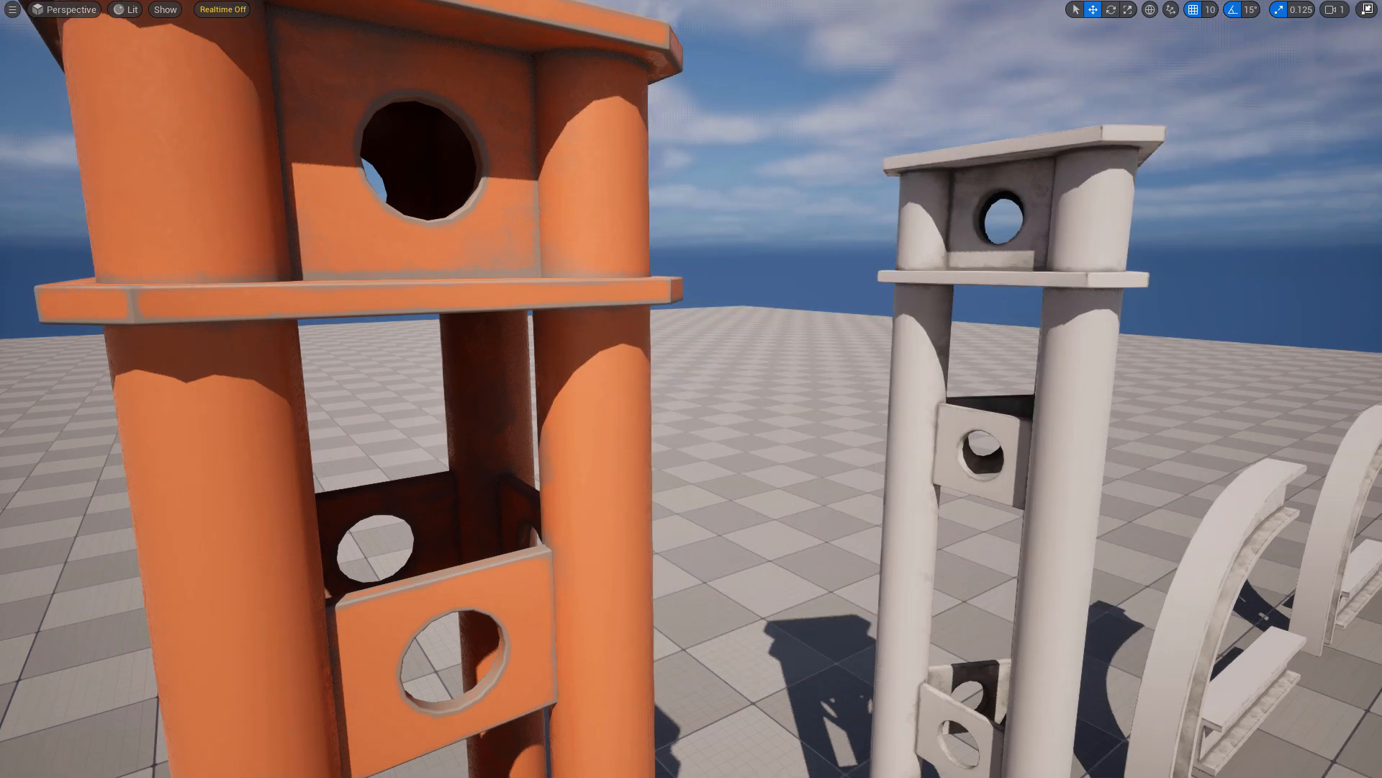
{"action": "mouse_move", "coordinate": [692, 389]}
{"action": "right_mouse_down"}
{"action": "mouse_move", "coordinate": [691, 401]}
{"action": "mouse_move", "coordinate": [702, 371]}
{"action": "mouse_move", "coordinate": [706, 392]}
{"action": "right_mouse_up"}
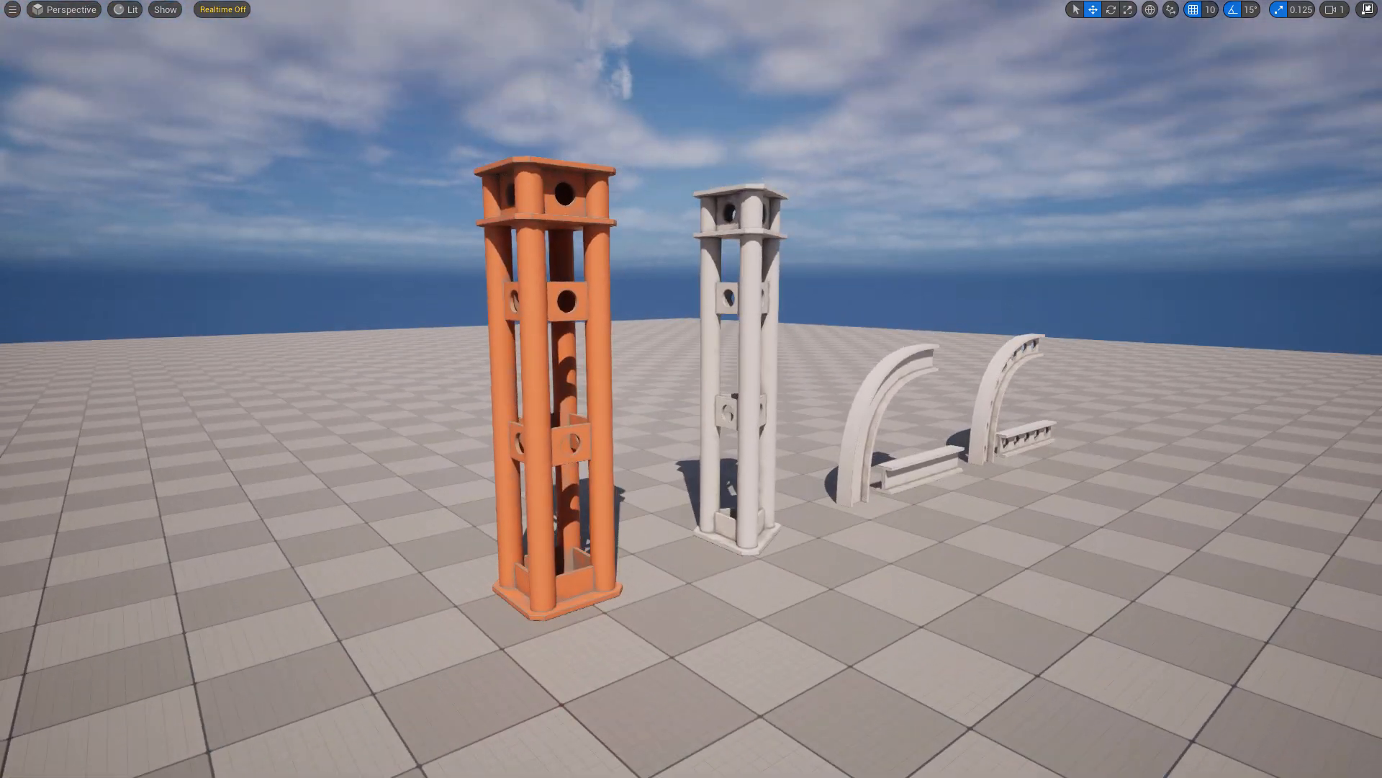